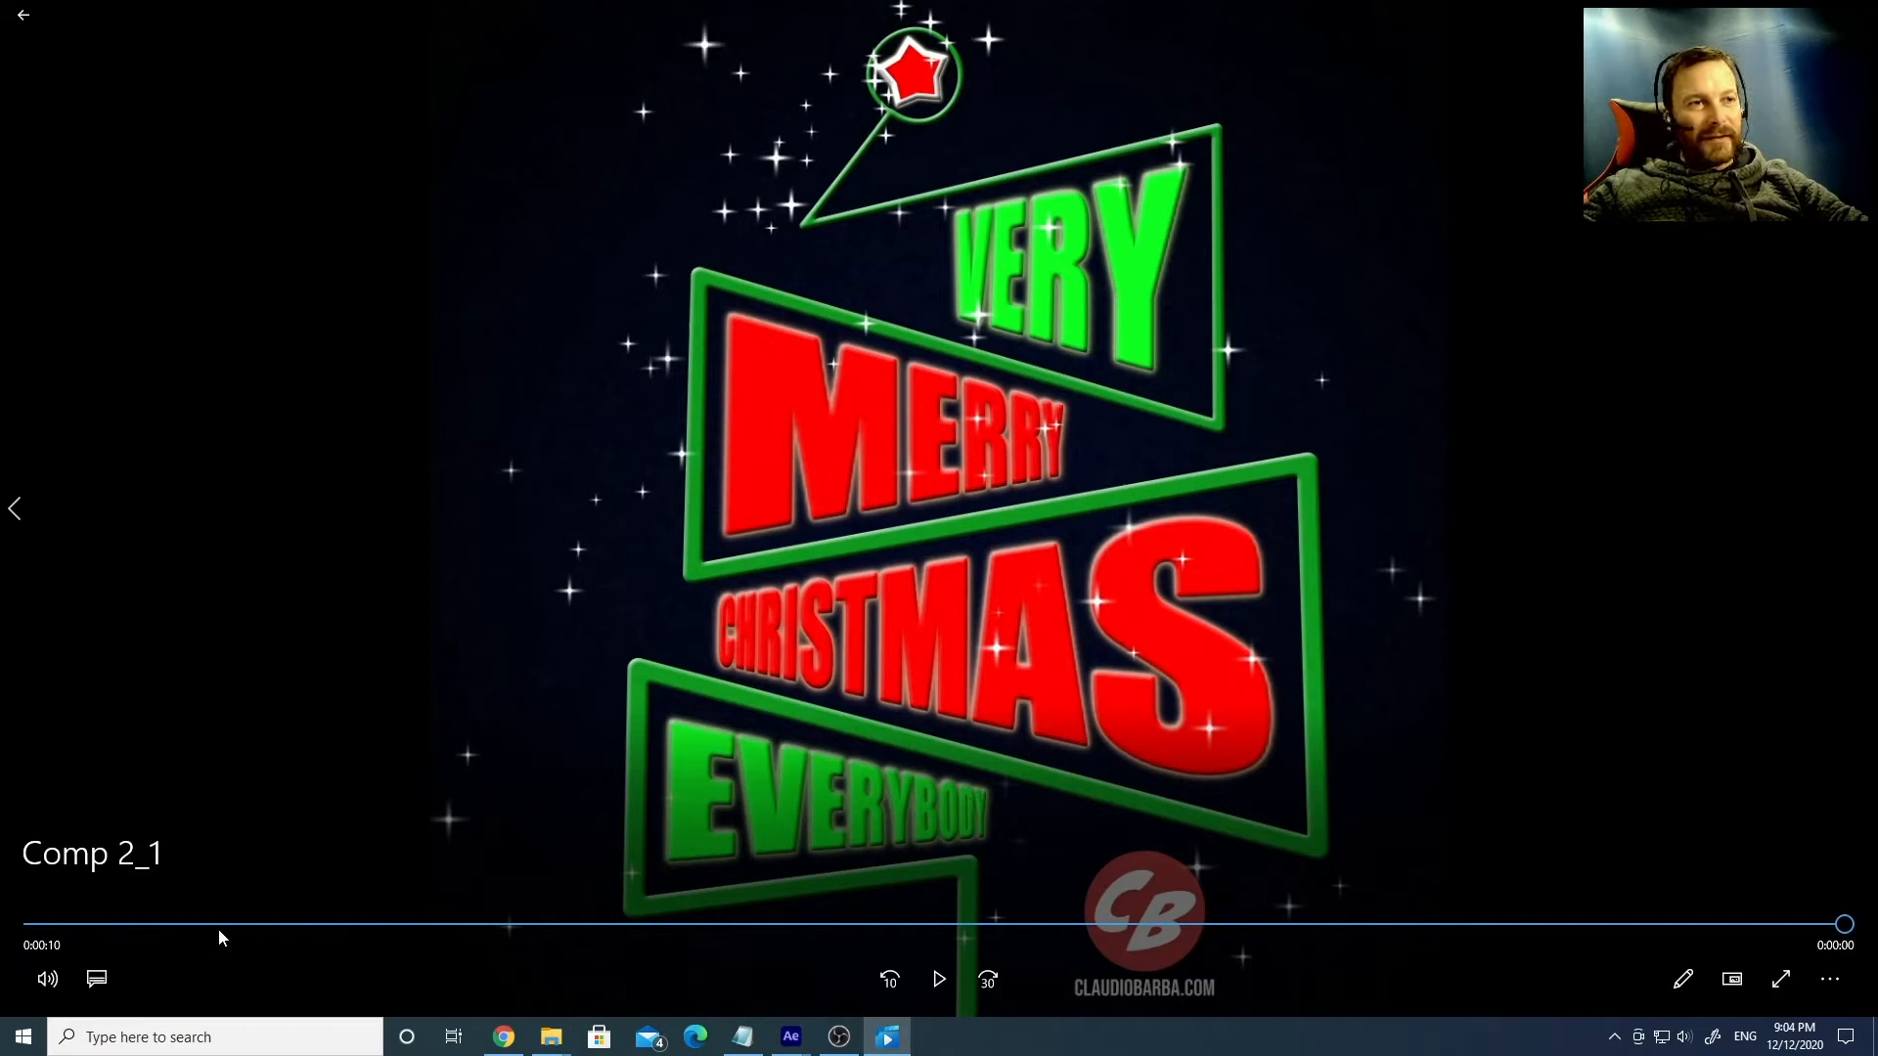
Scrub through the finished Christmas tree animation in the video player to preview how it builds up.
{"action": "mouse_move", "coordinate": [213, 925]}
{"action": "left_mouse_down"}
{"action": "mouse_move", "coordinate": [149, 926]}
{"action": "mouse_move", "coordinate": [466, 925]}
{"action": "mouse_move", "coordinate": [284, 914]}
{"action": "mouse_move", "coordinate": [305, 919]}
{"action": "left_mouse_up"}
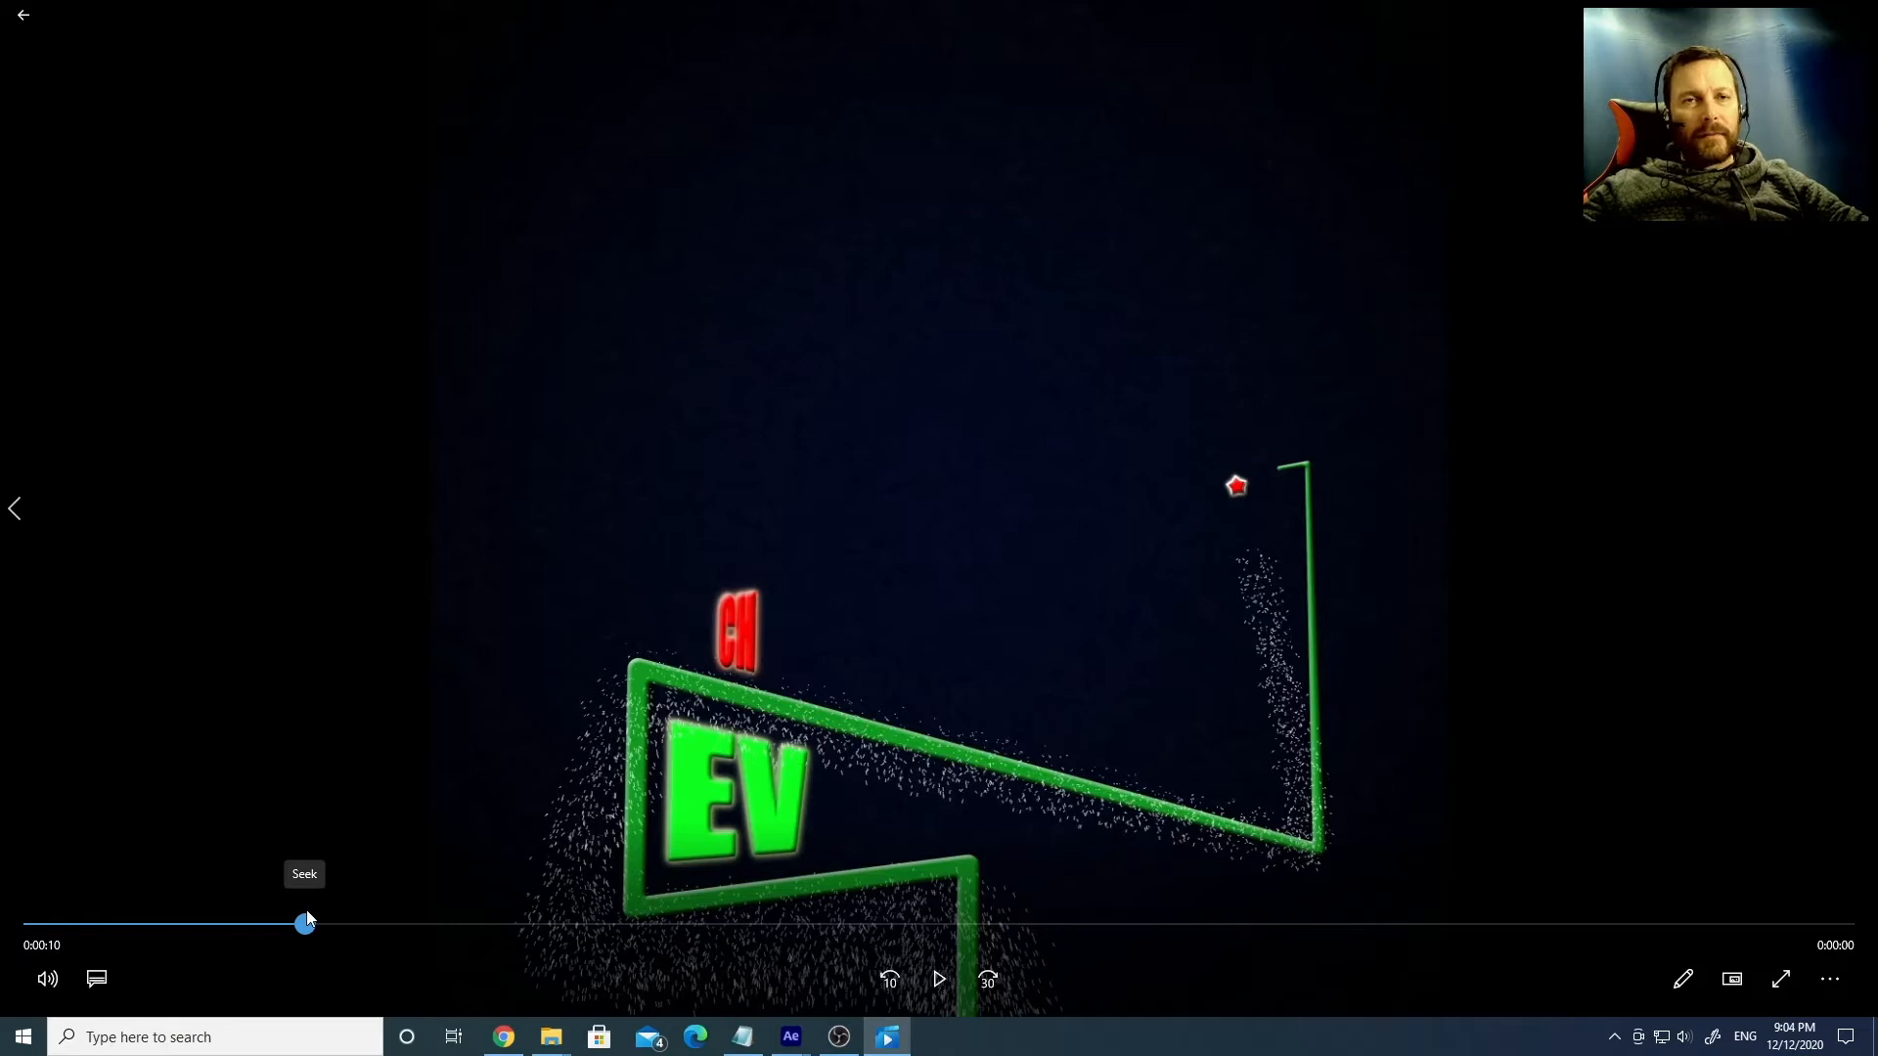
{"action": "left_click_drag", "start_coordinate": [308, 918], "coordinate": [655, 931]}
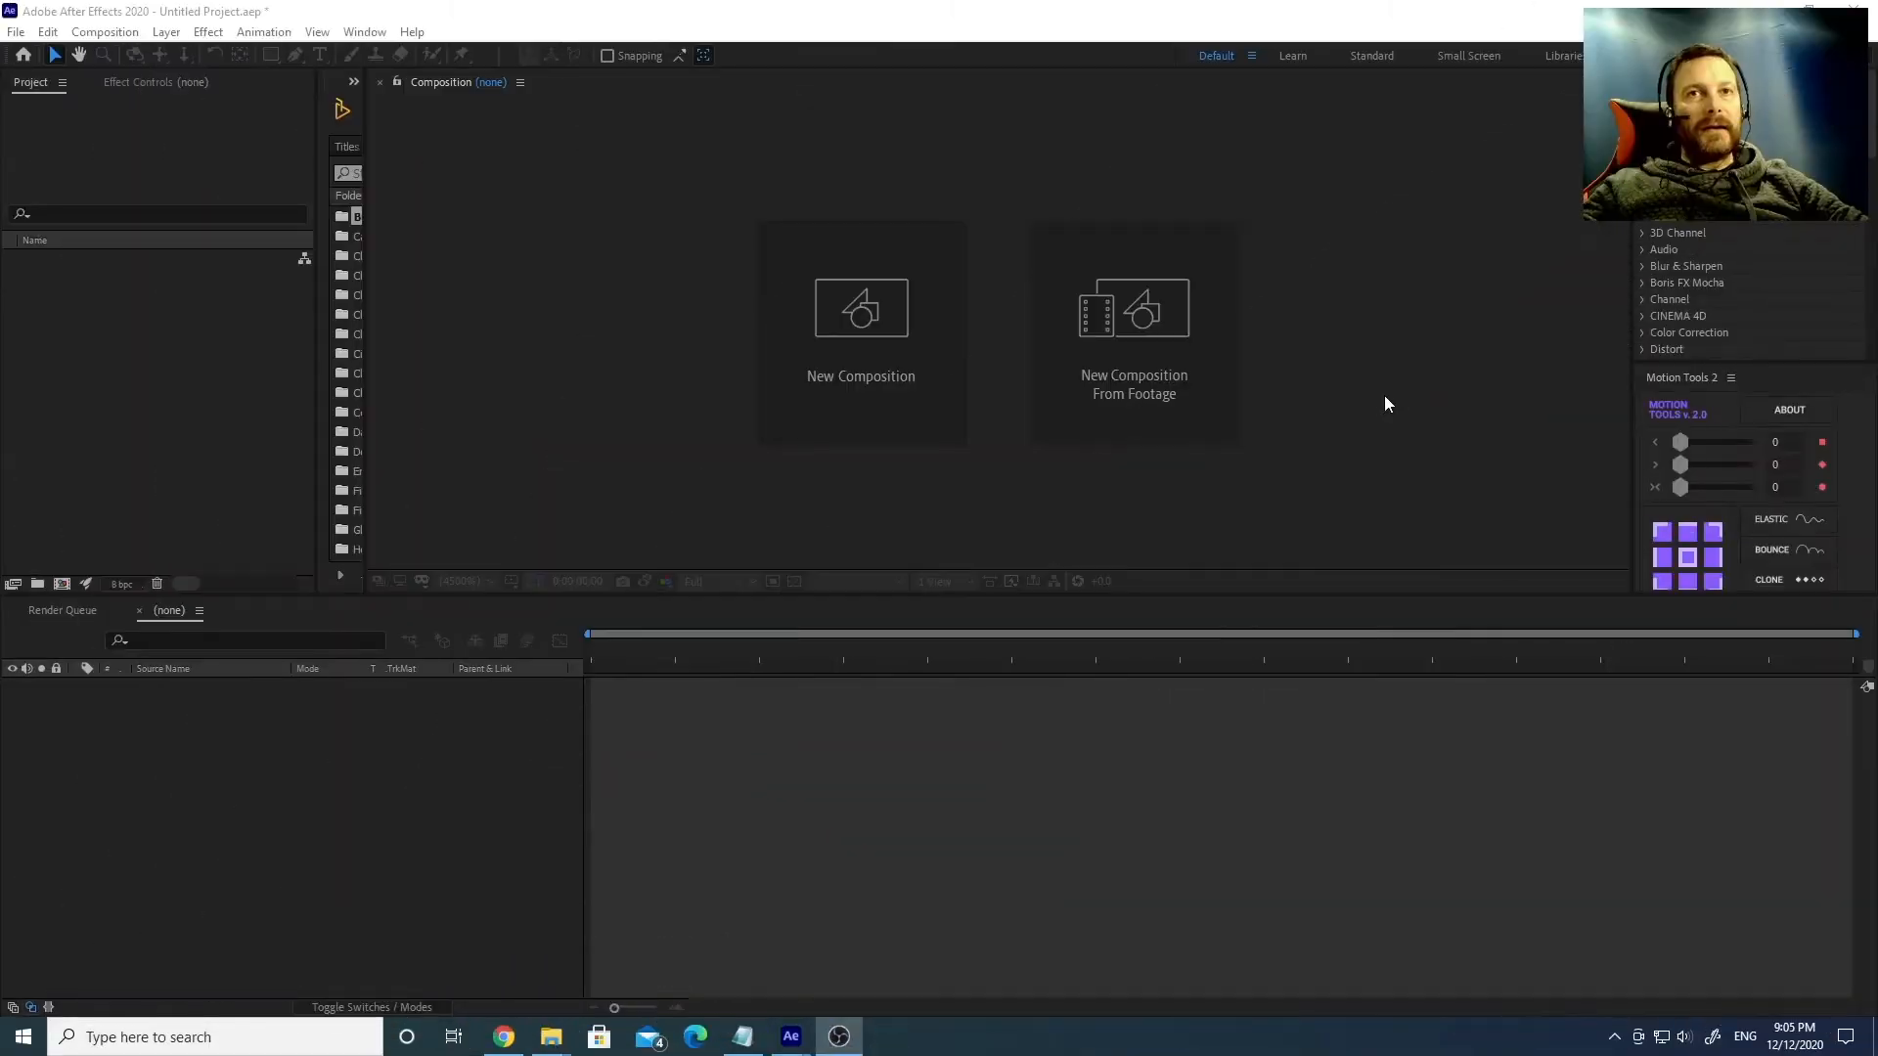
In After Effects, create a new 1080 x 1080 px composition at 25 fps with a 10-second duration and black background.
{"action": "right_click", "coordinate": [169, 392]}
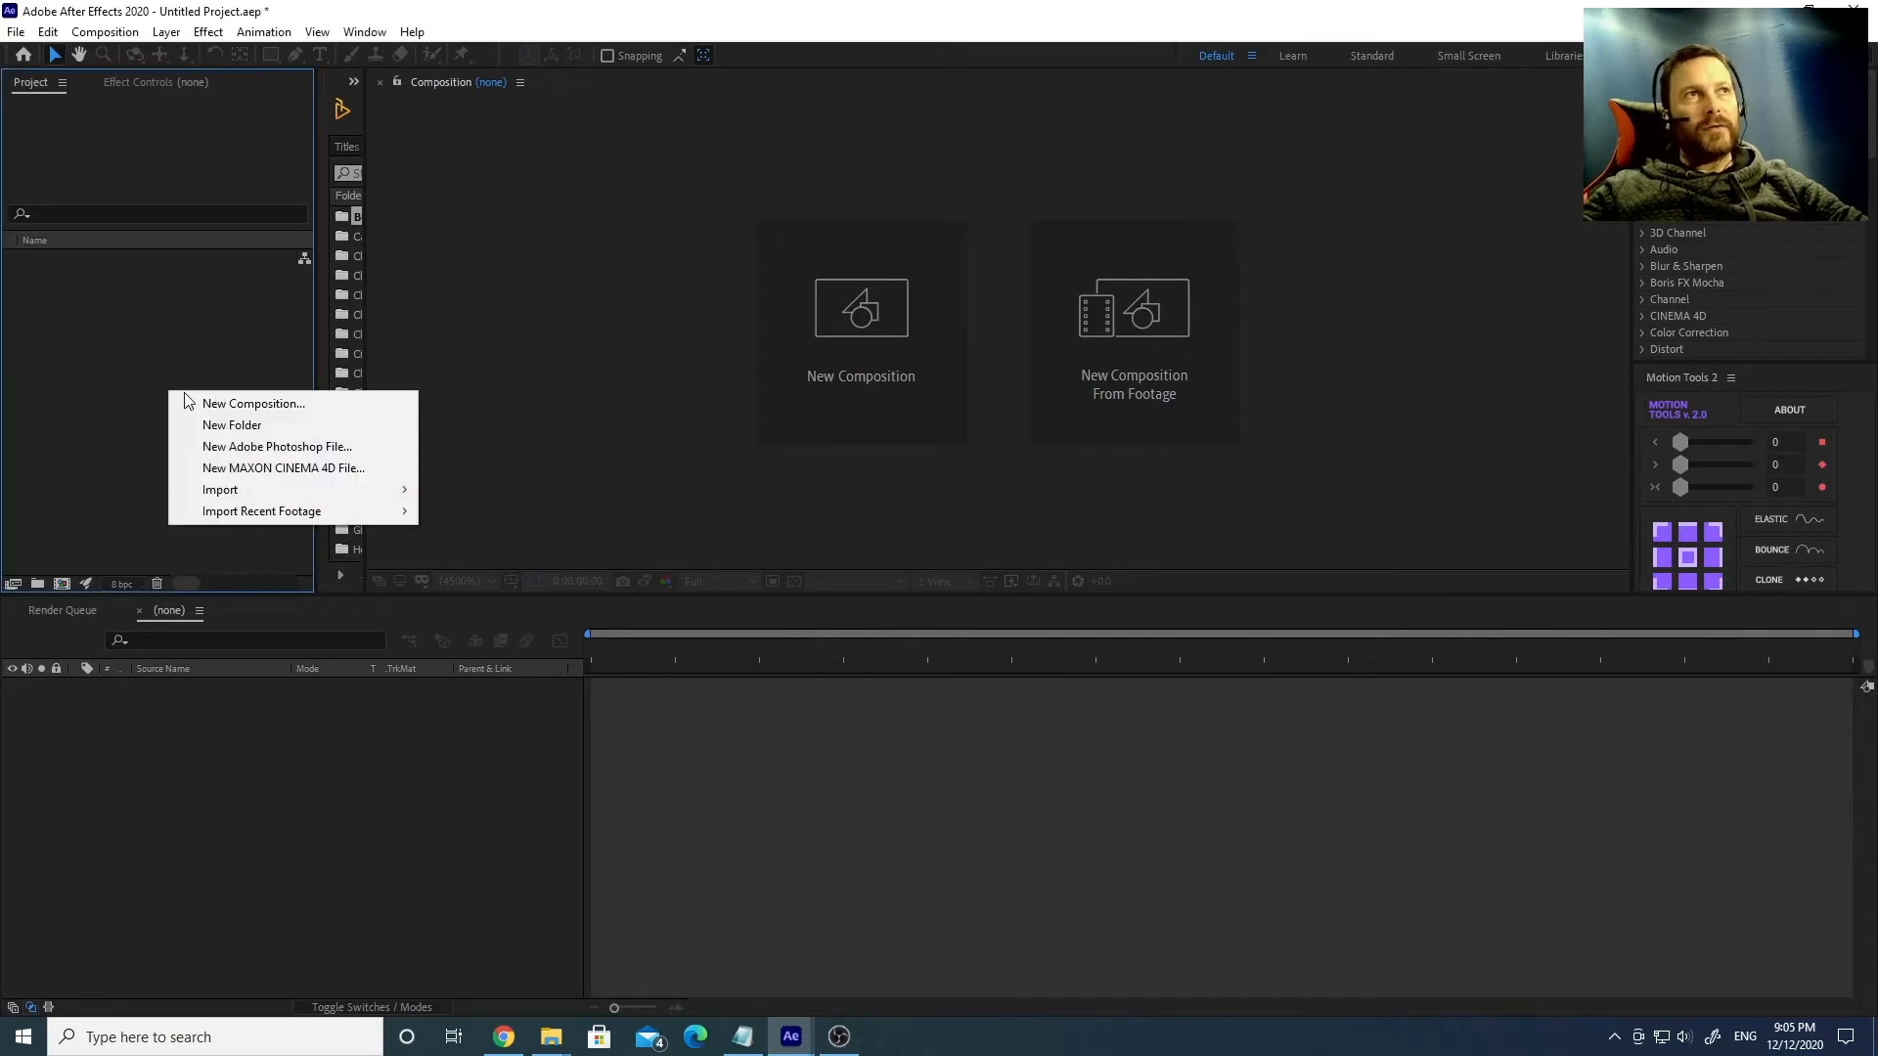
{"action": "left_click", "coordinate": [308, 405]}
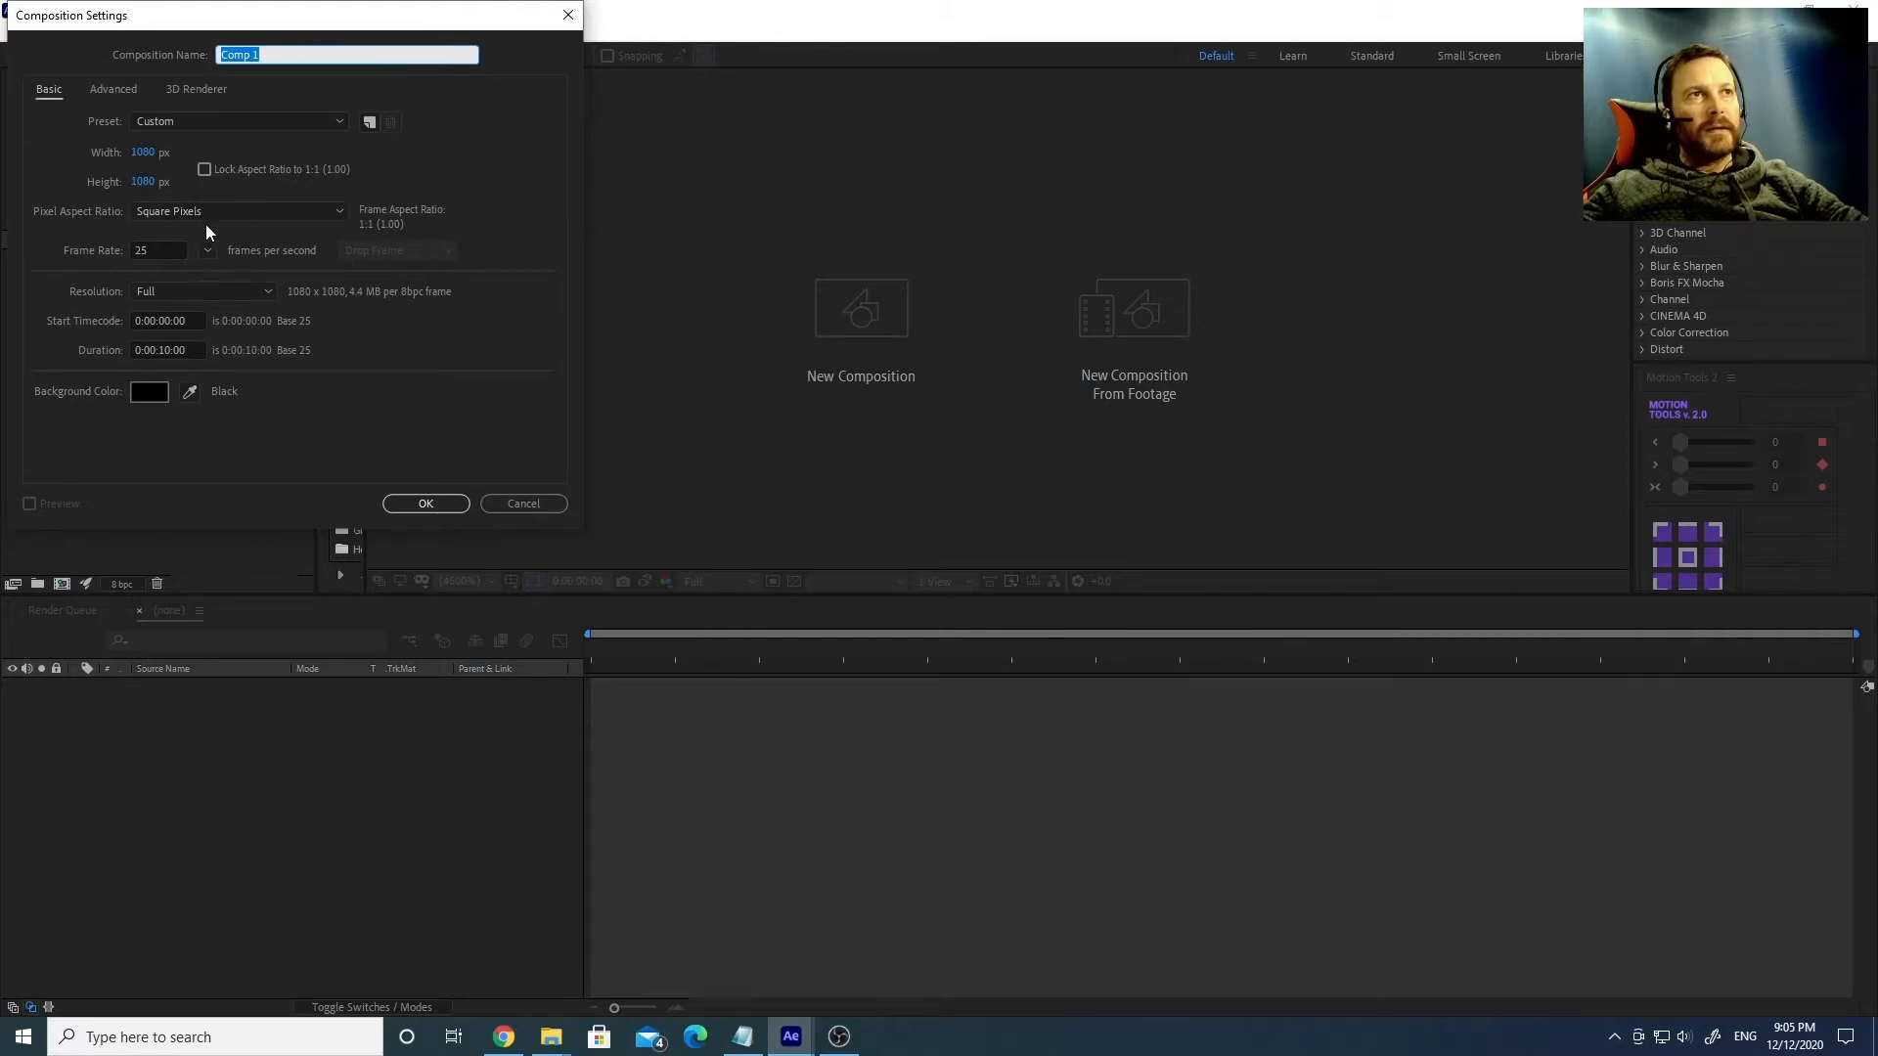
{"action": "left_click", "coordinate": [144, 256]}
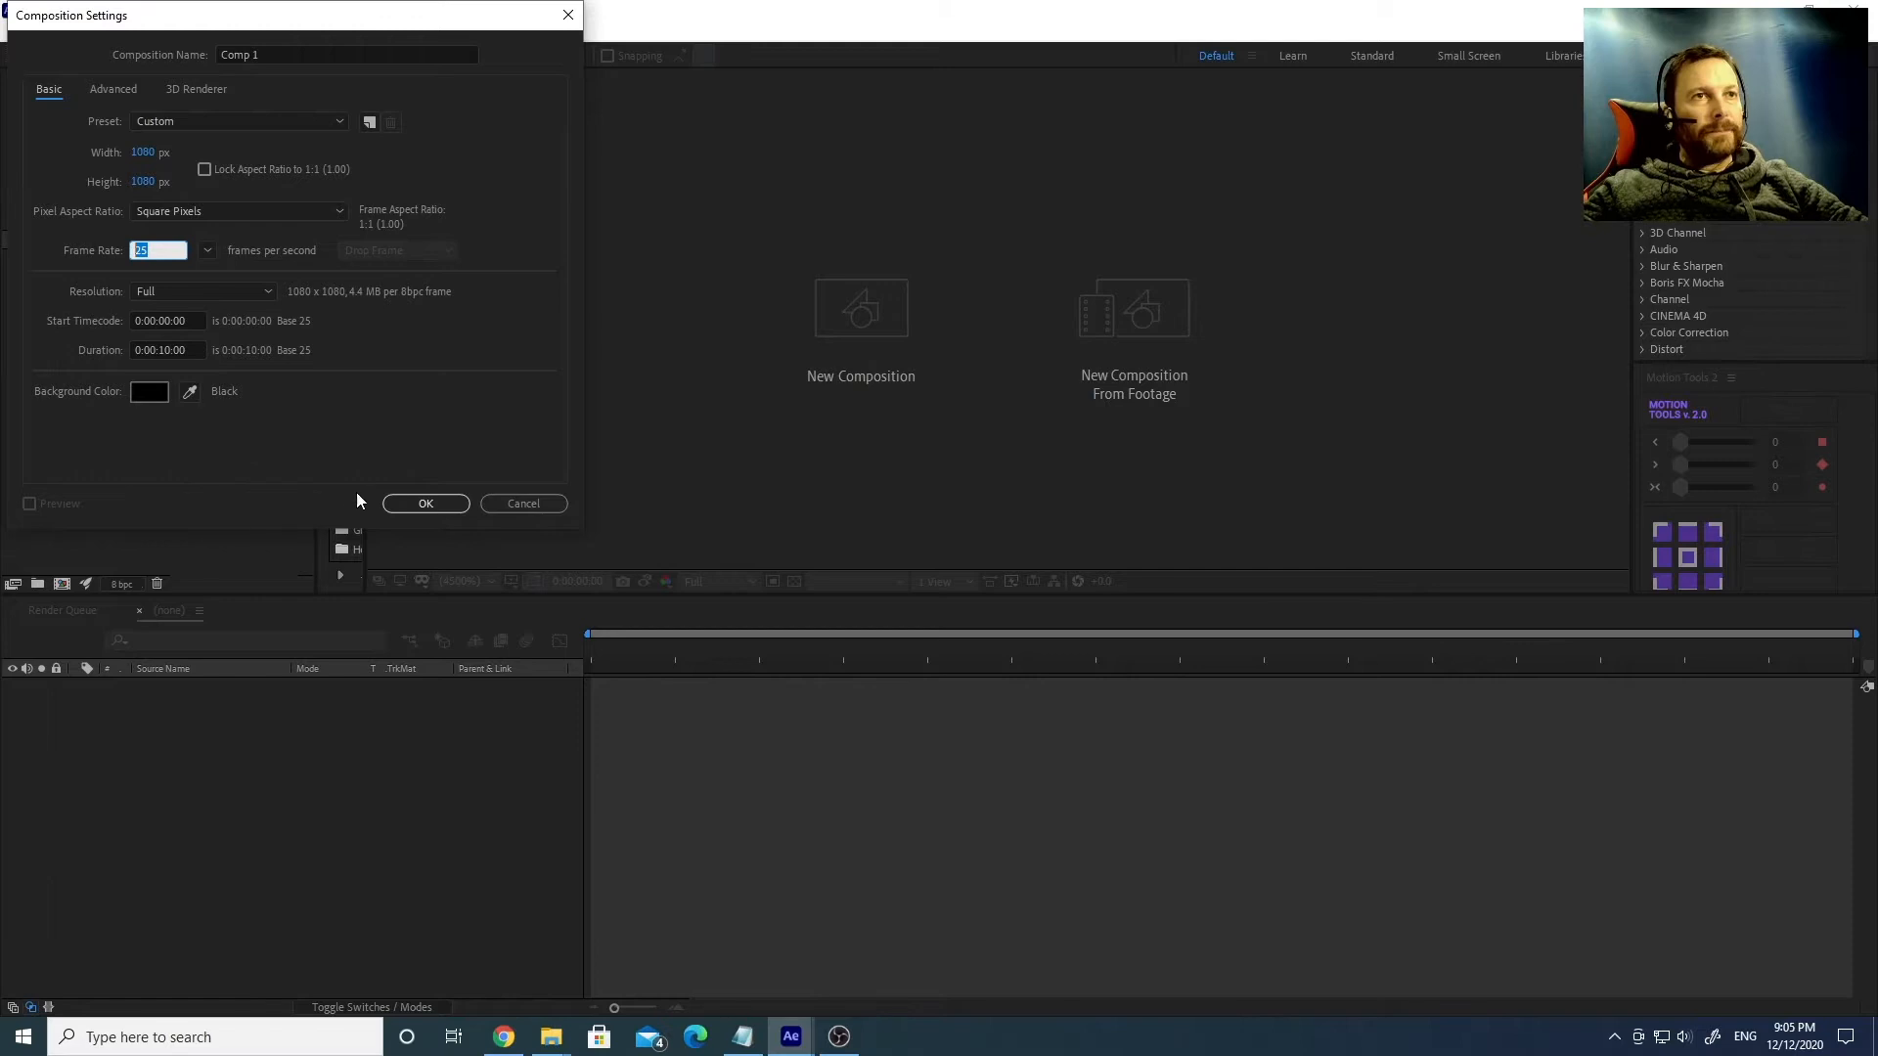
{"action": "left_click", "coordinate": [424, 504]}
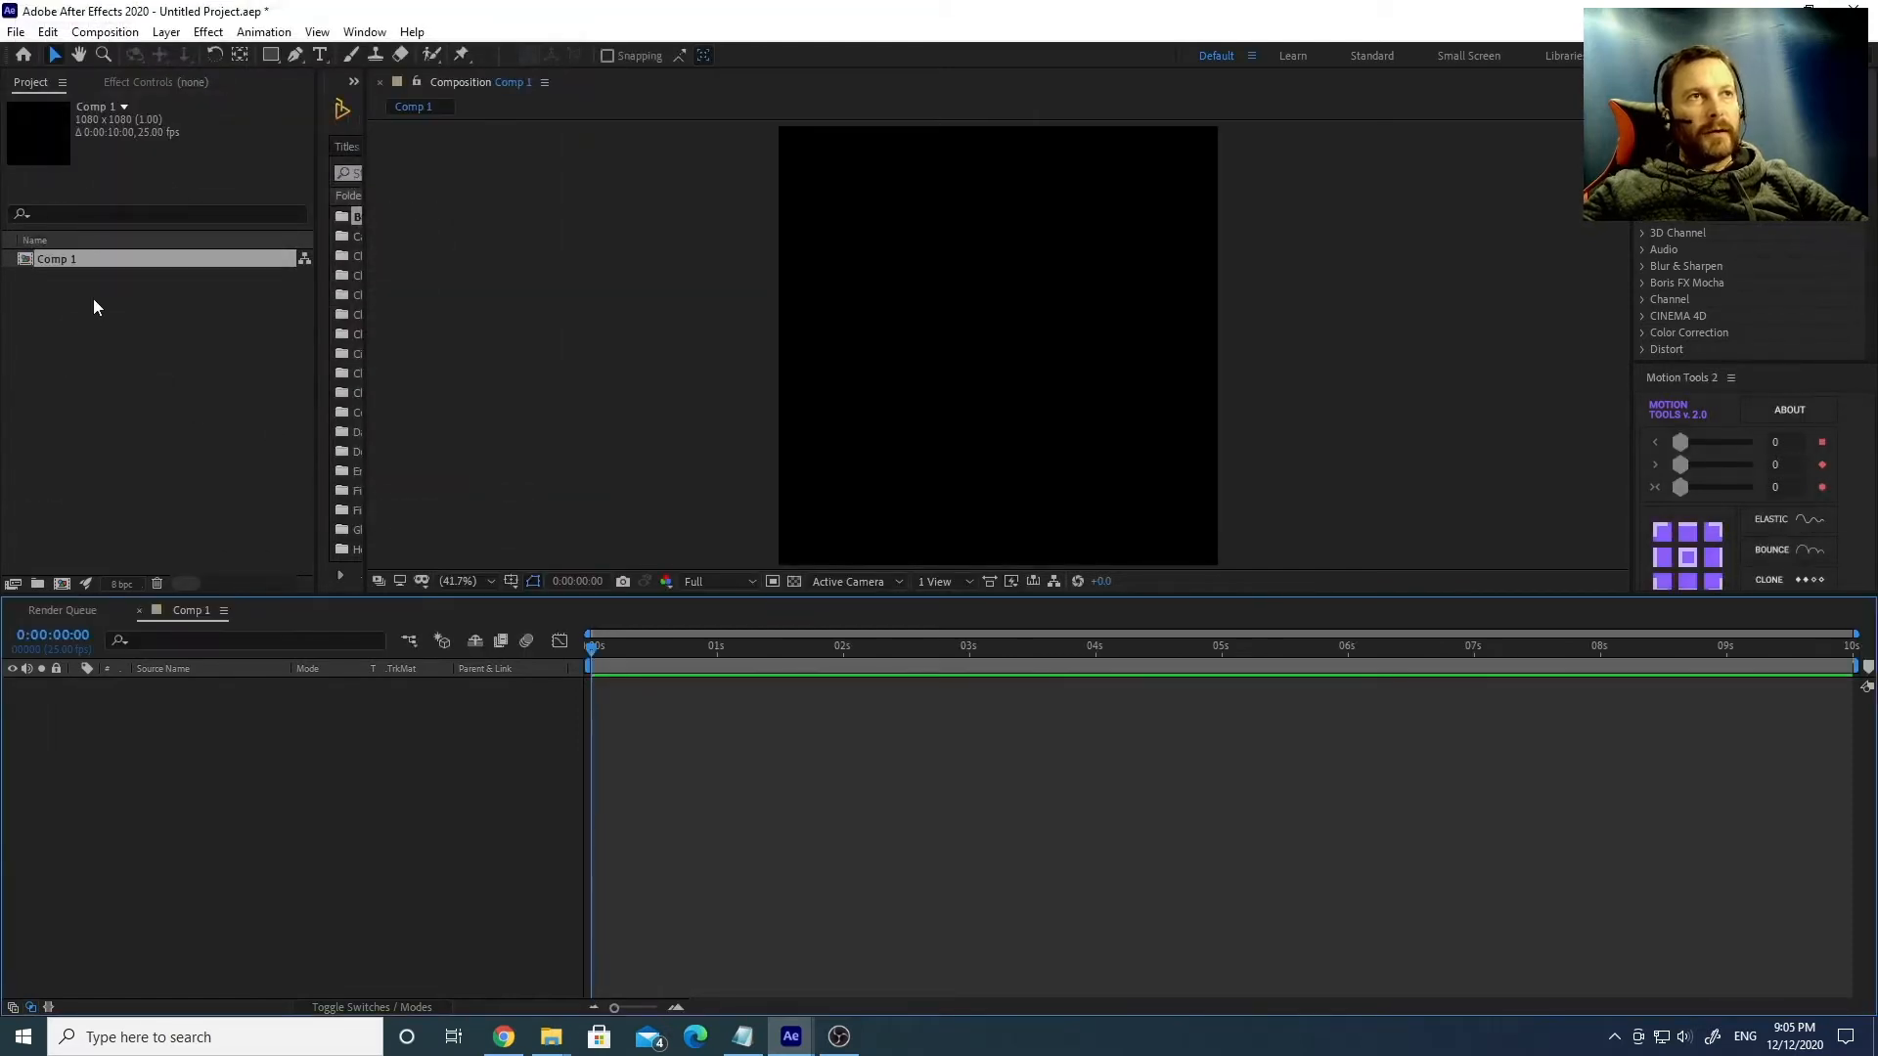
{"action": "left_click", "coordinate": [142, 361]}
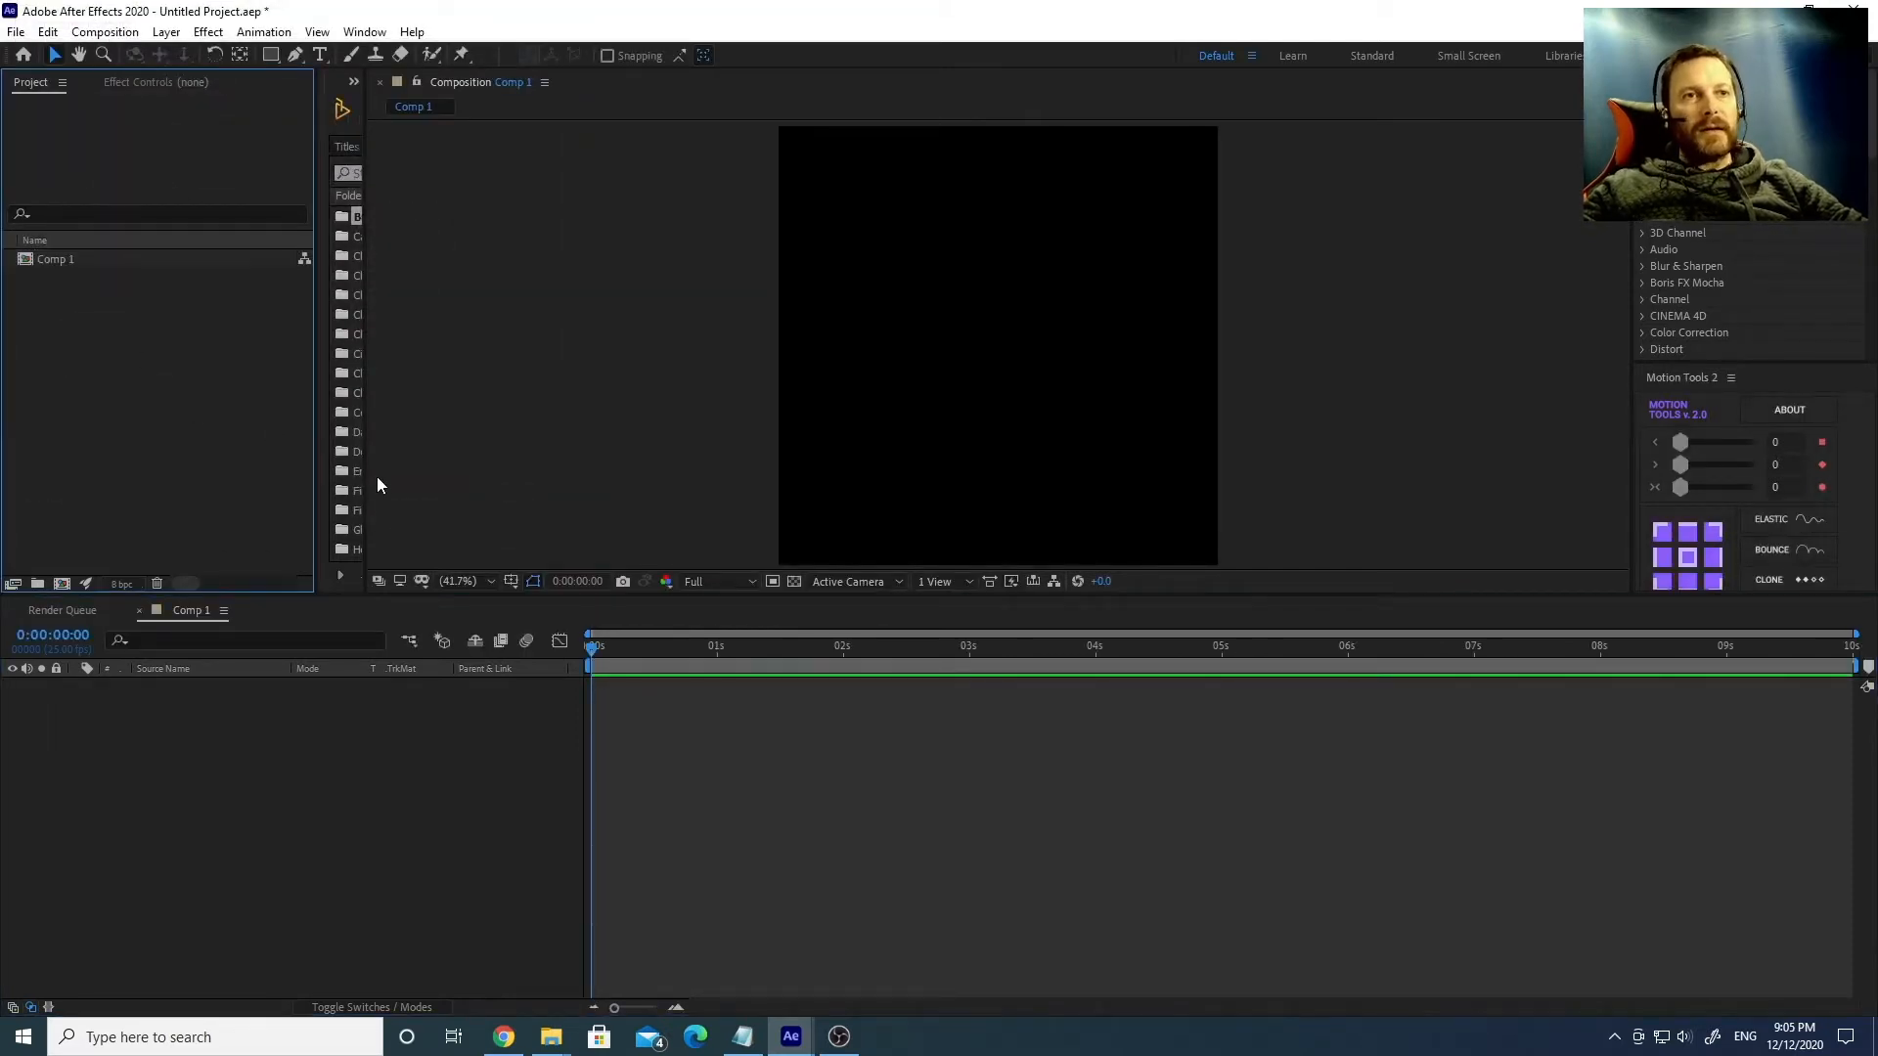
{"action": "left_click", "coordinate": [430, 756]}
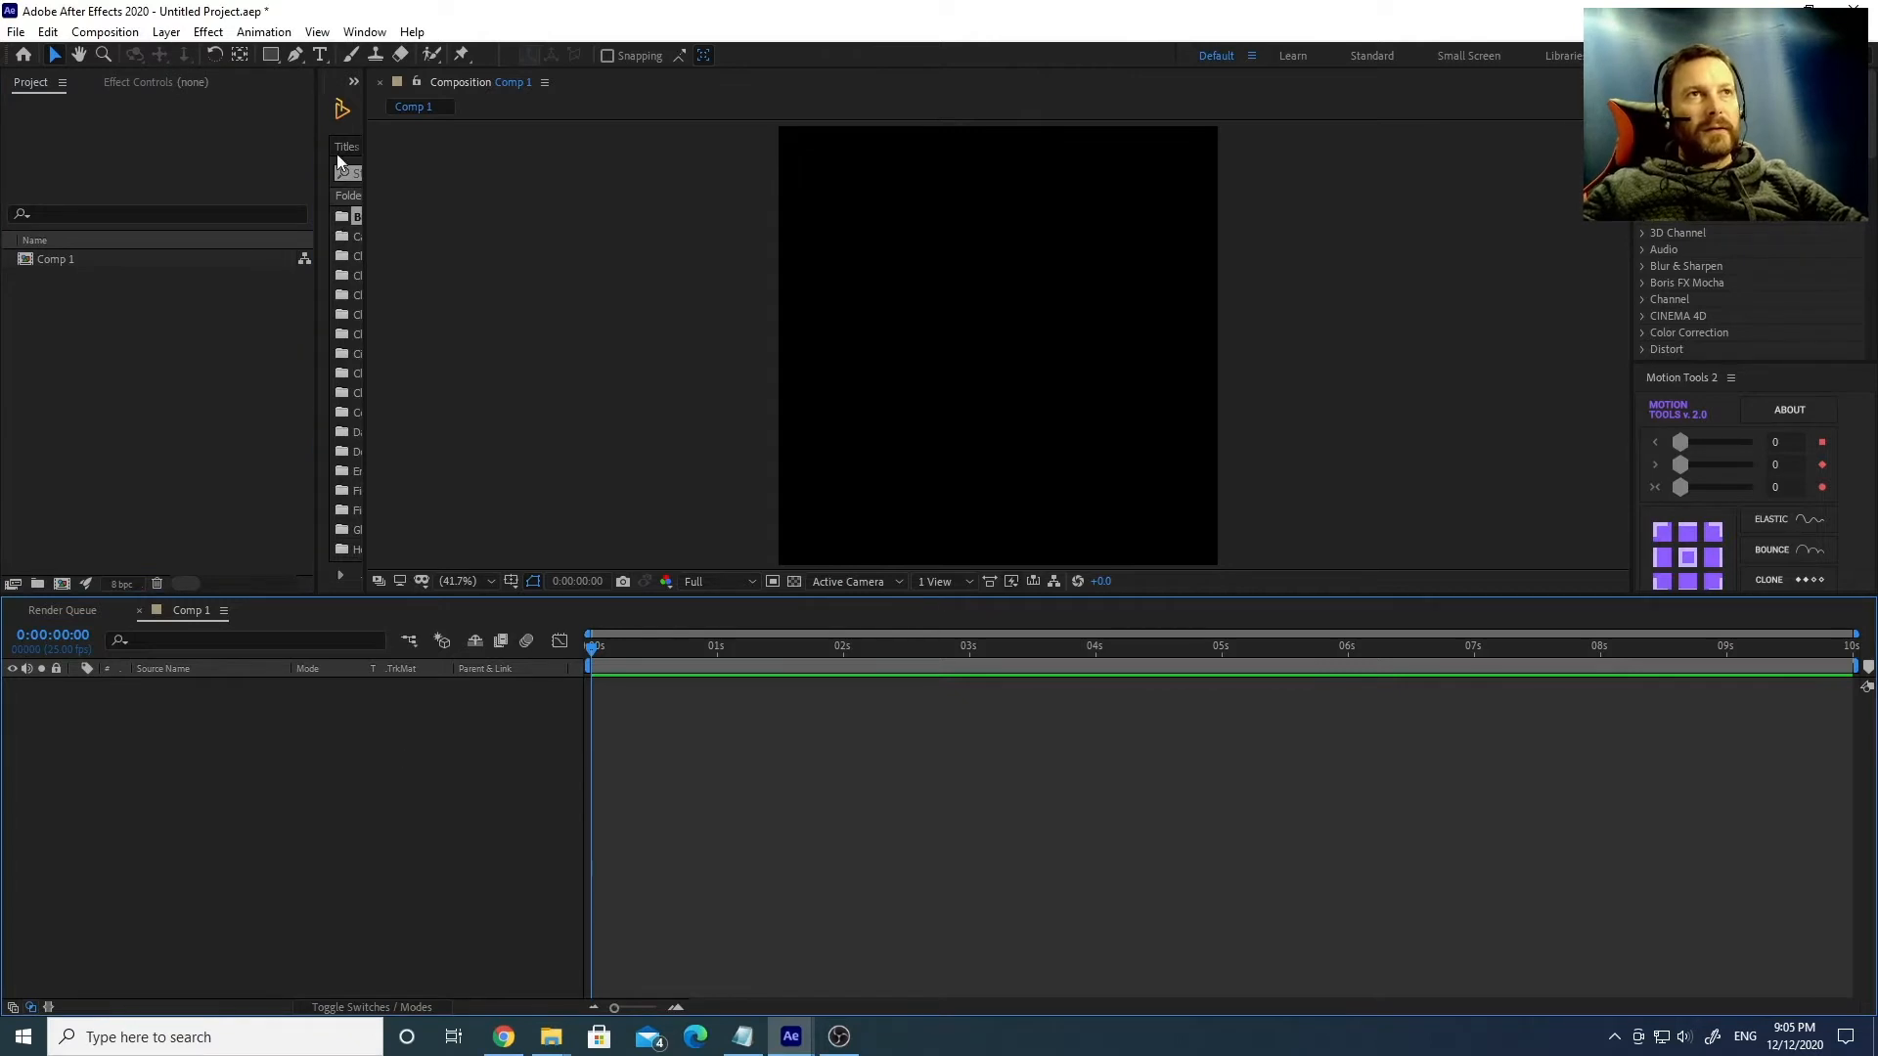
Draw an open zigzag Christmas tree path with the Pen tool, from the trunk at the frame's bottom center up to the tip.
{"action": "left_click", "coordinate": [296, 57]}
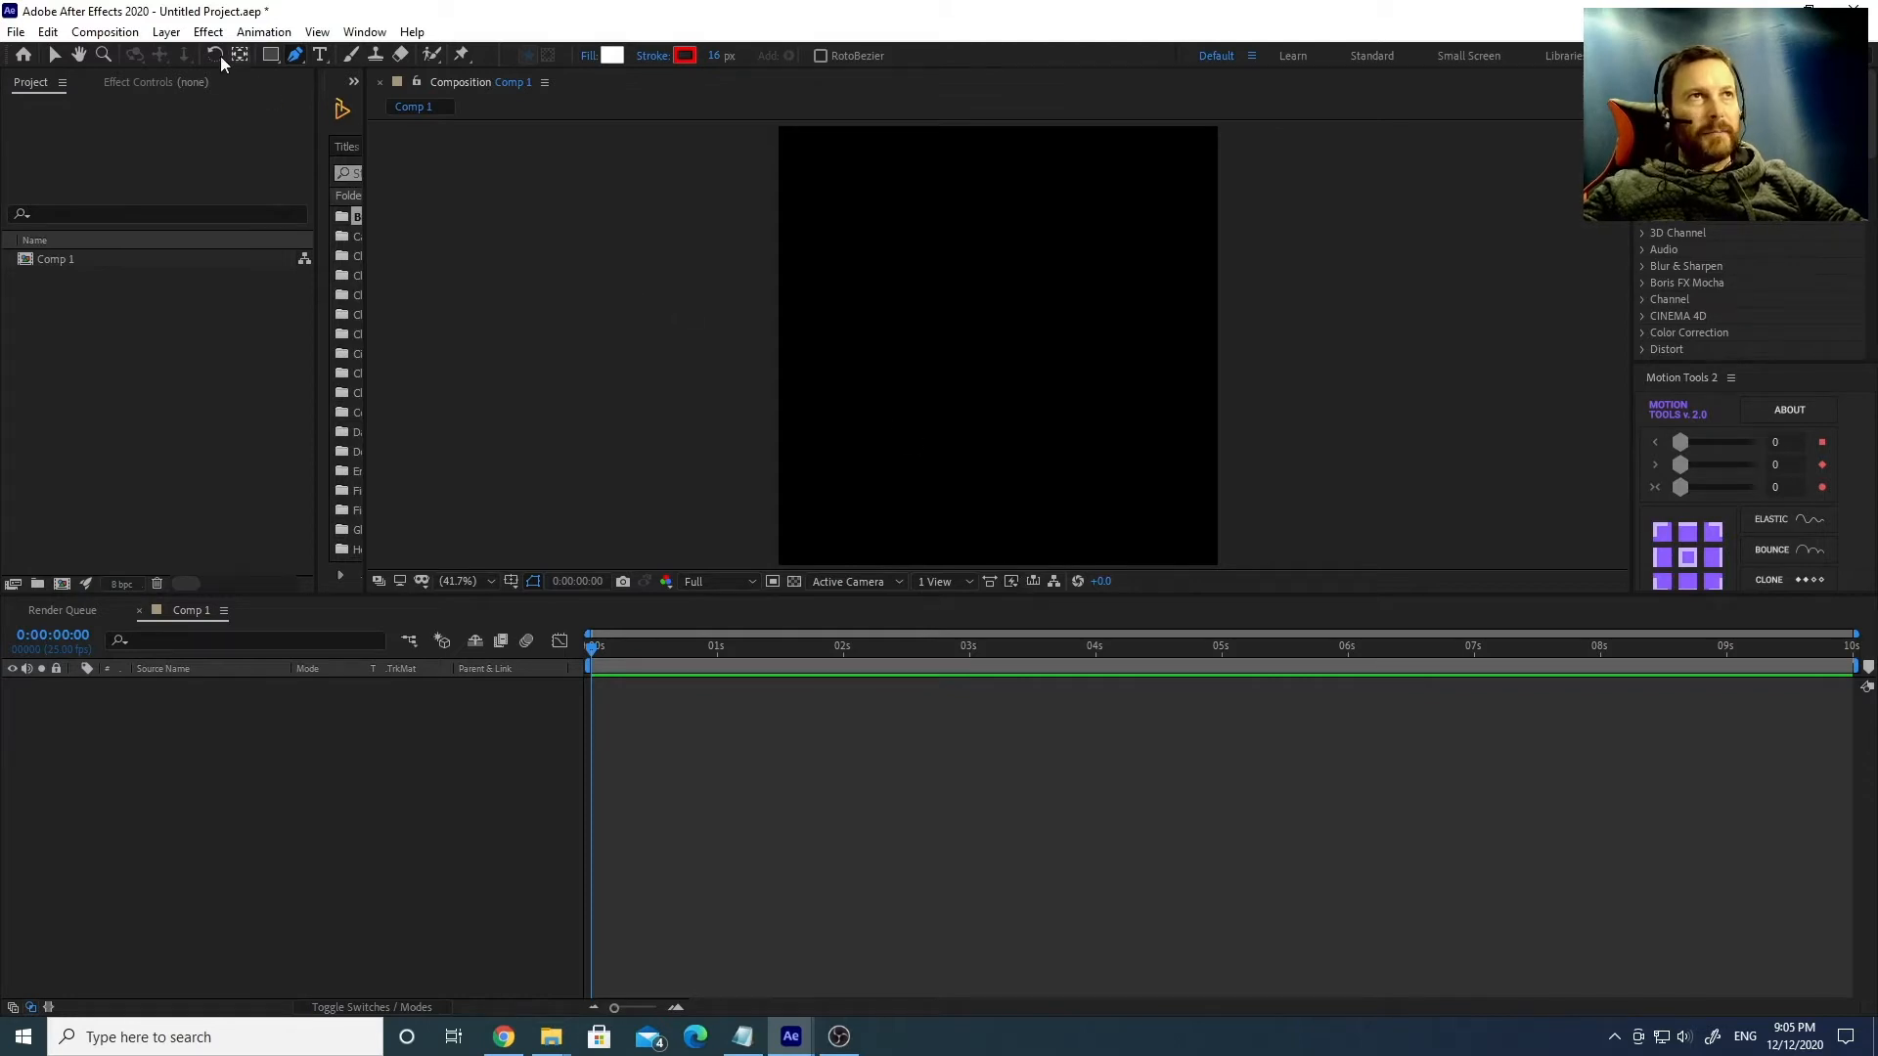
{"action": "left_click", "coordinate": [296, 56]}
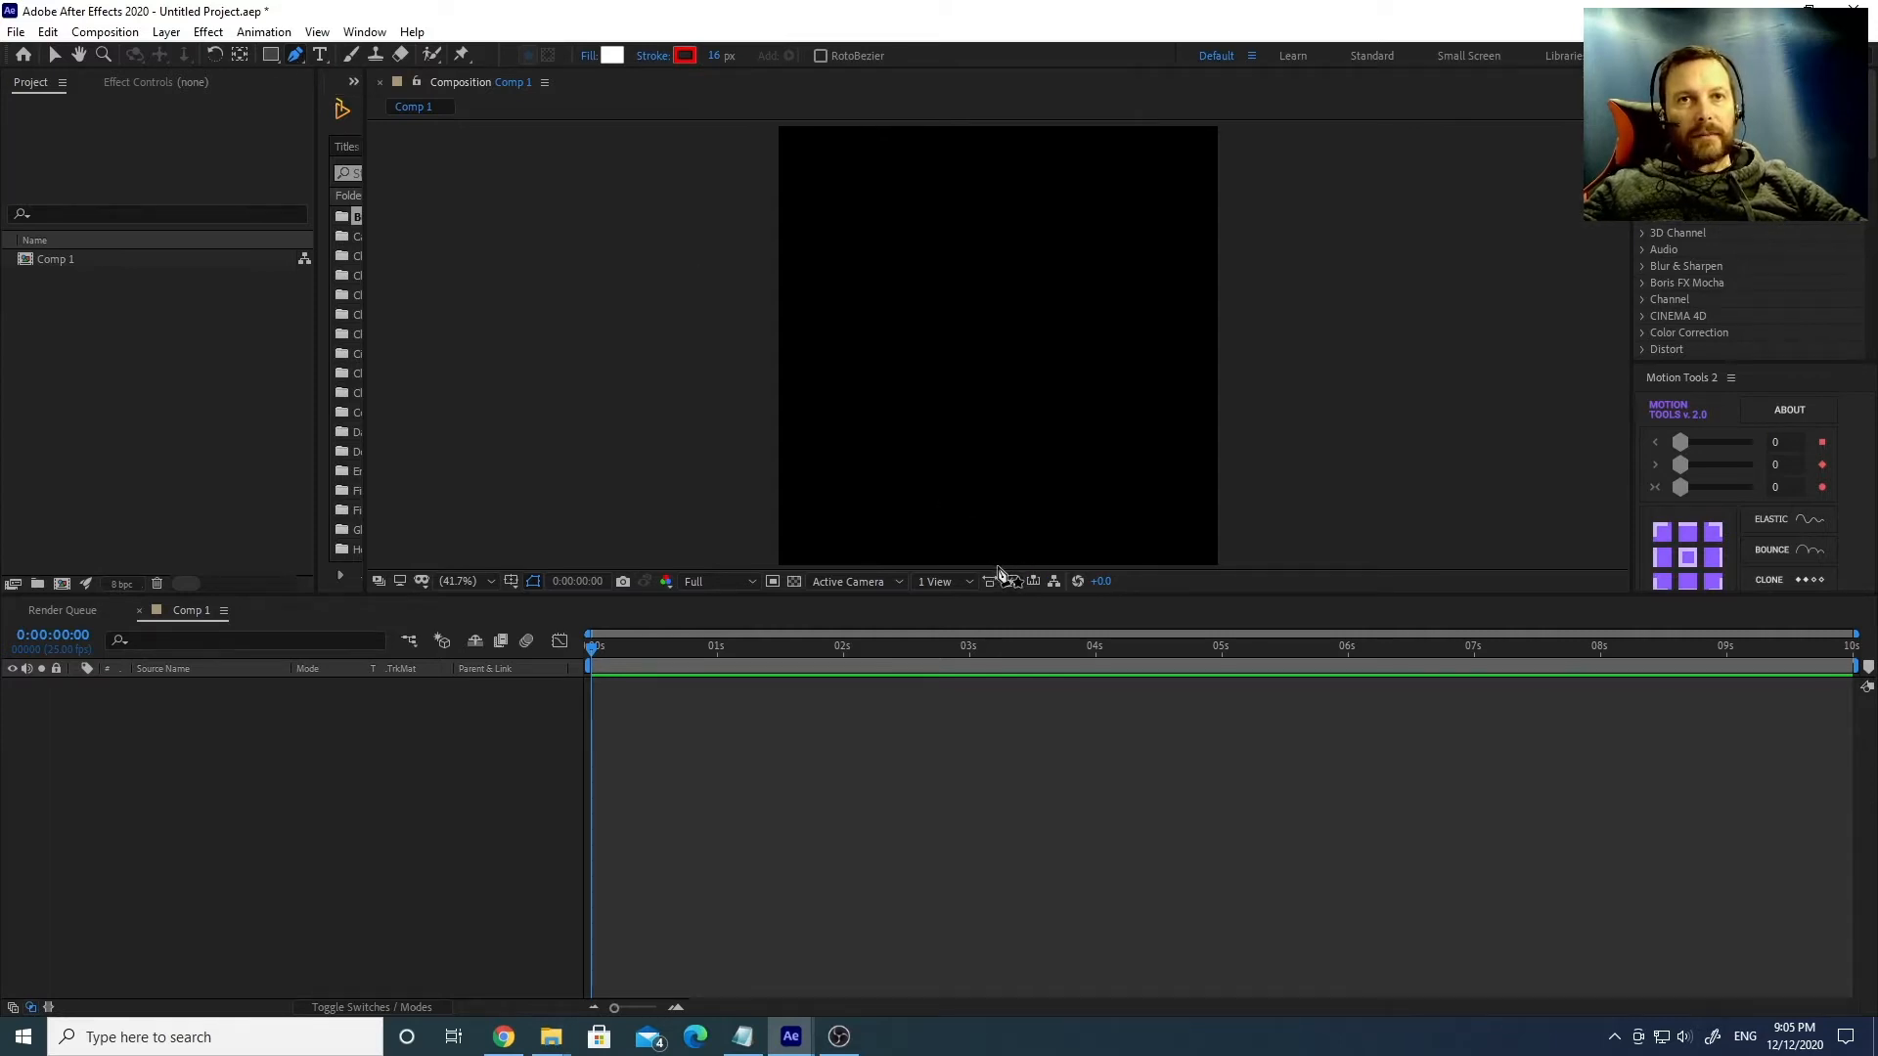
{"action": "left_click", "coordinate": [997, 566]}
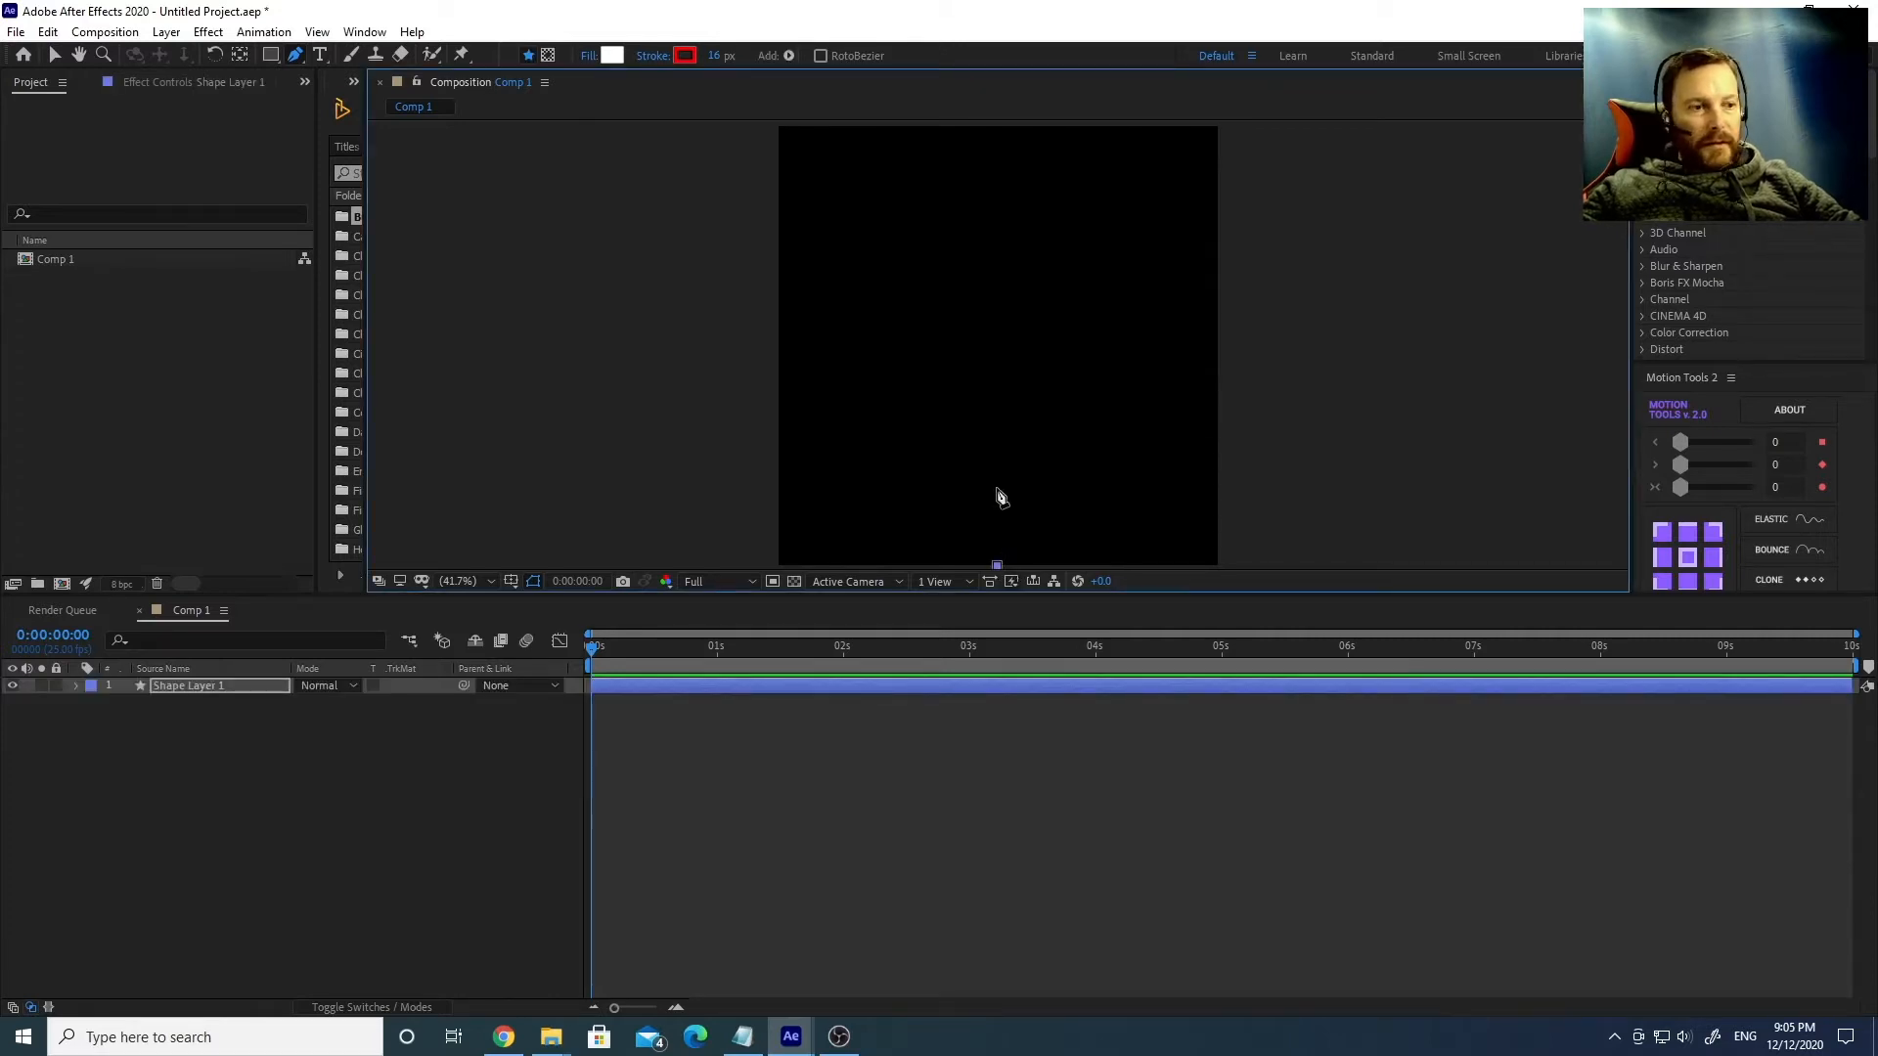
{"action": "left_click", "coordinate": [997, 488]}
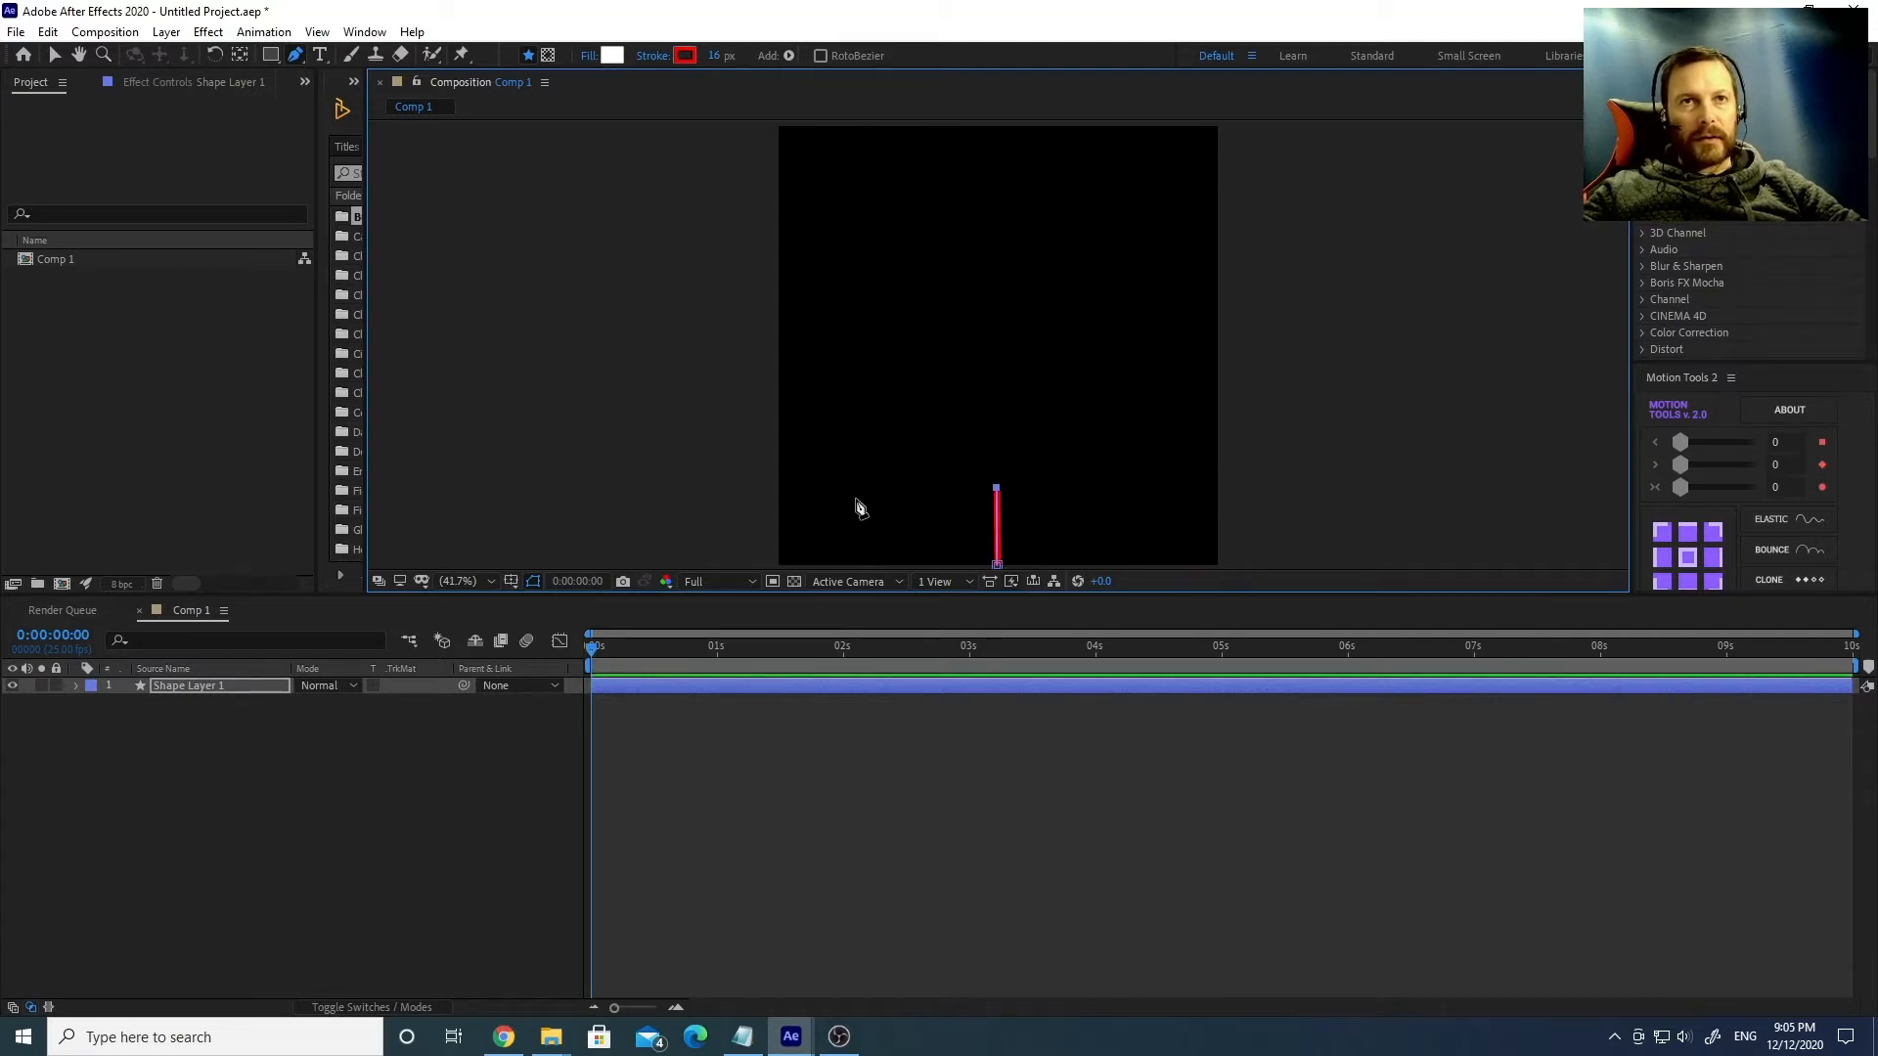
{"action": "left_click", "coordinate": [856, 506]}
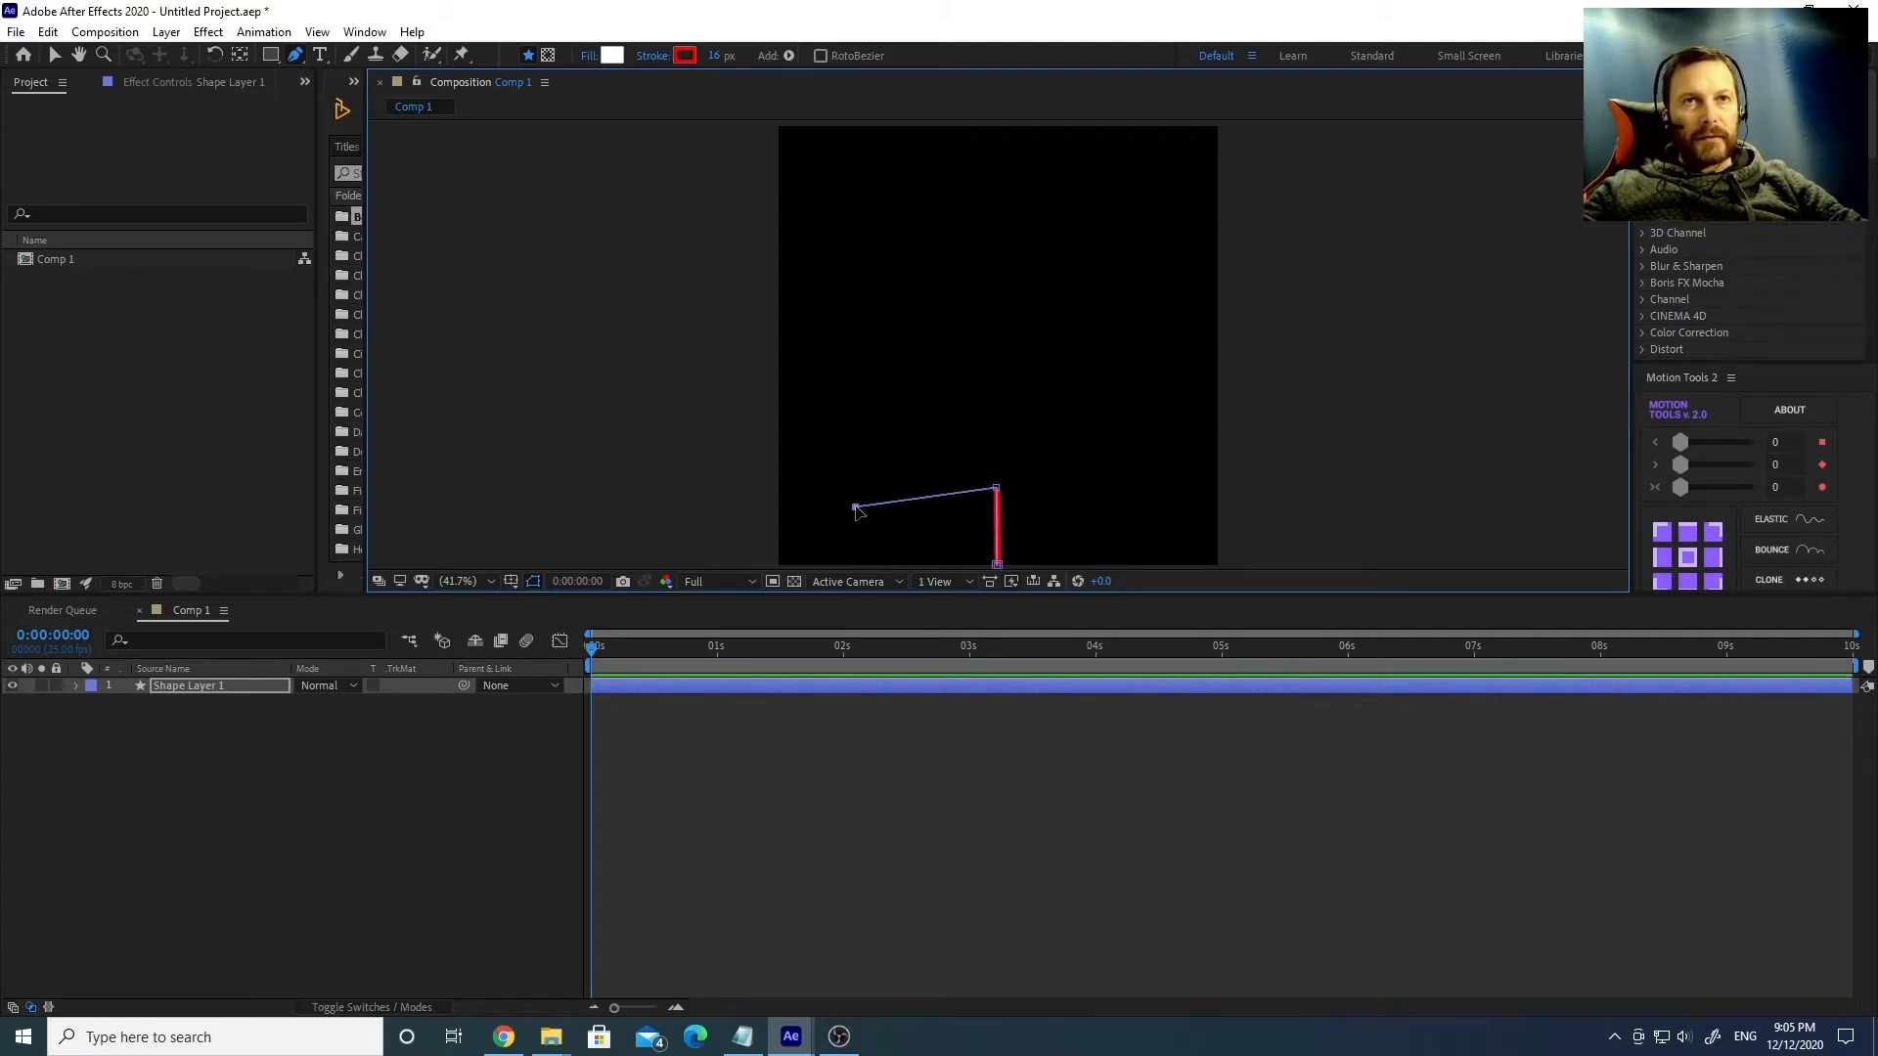
{"action": "left_click", "coordinate": [856, 395]}
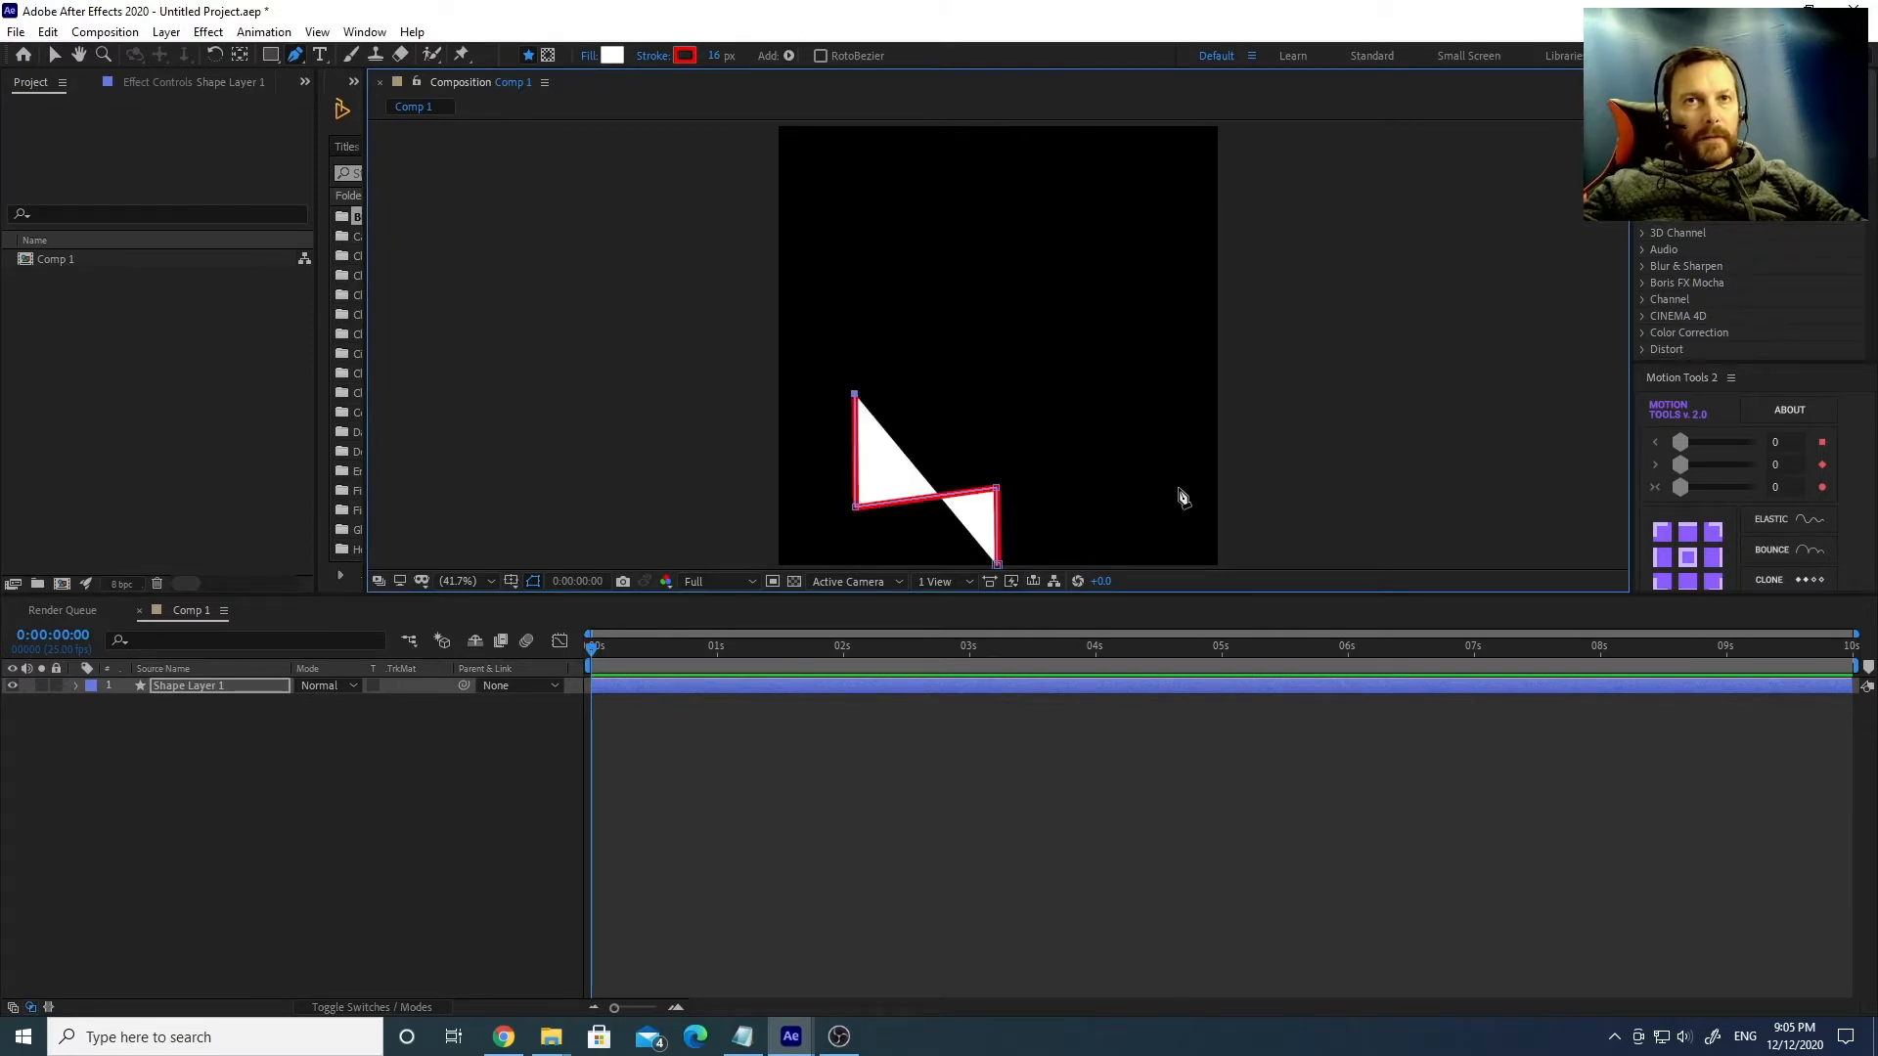
{"action": "left_click", "coordinate": [1158, 457]}
{"action": "left_click", "coordinate": [1161, 299]}
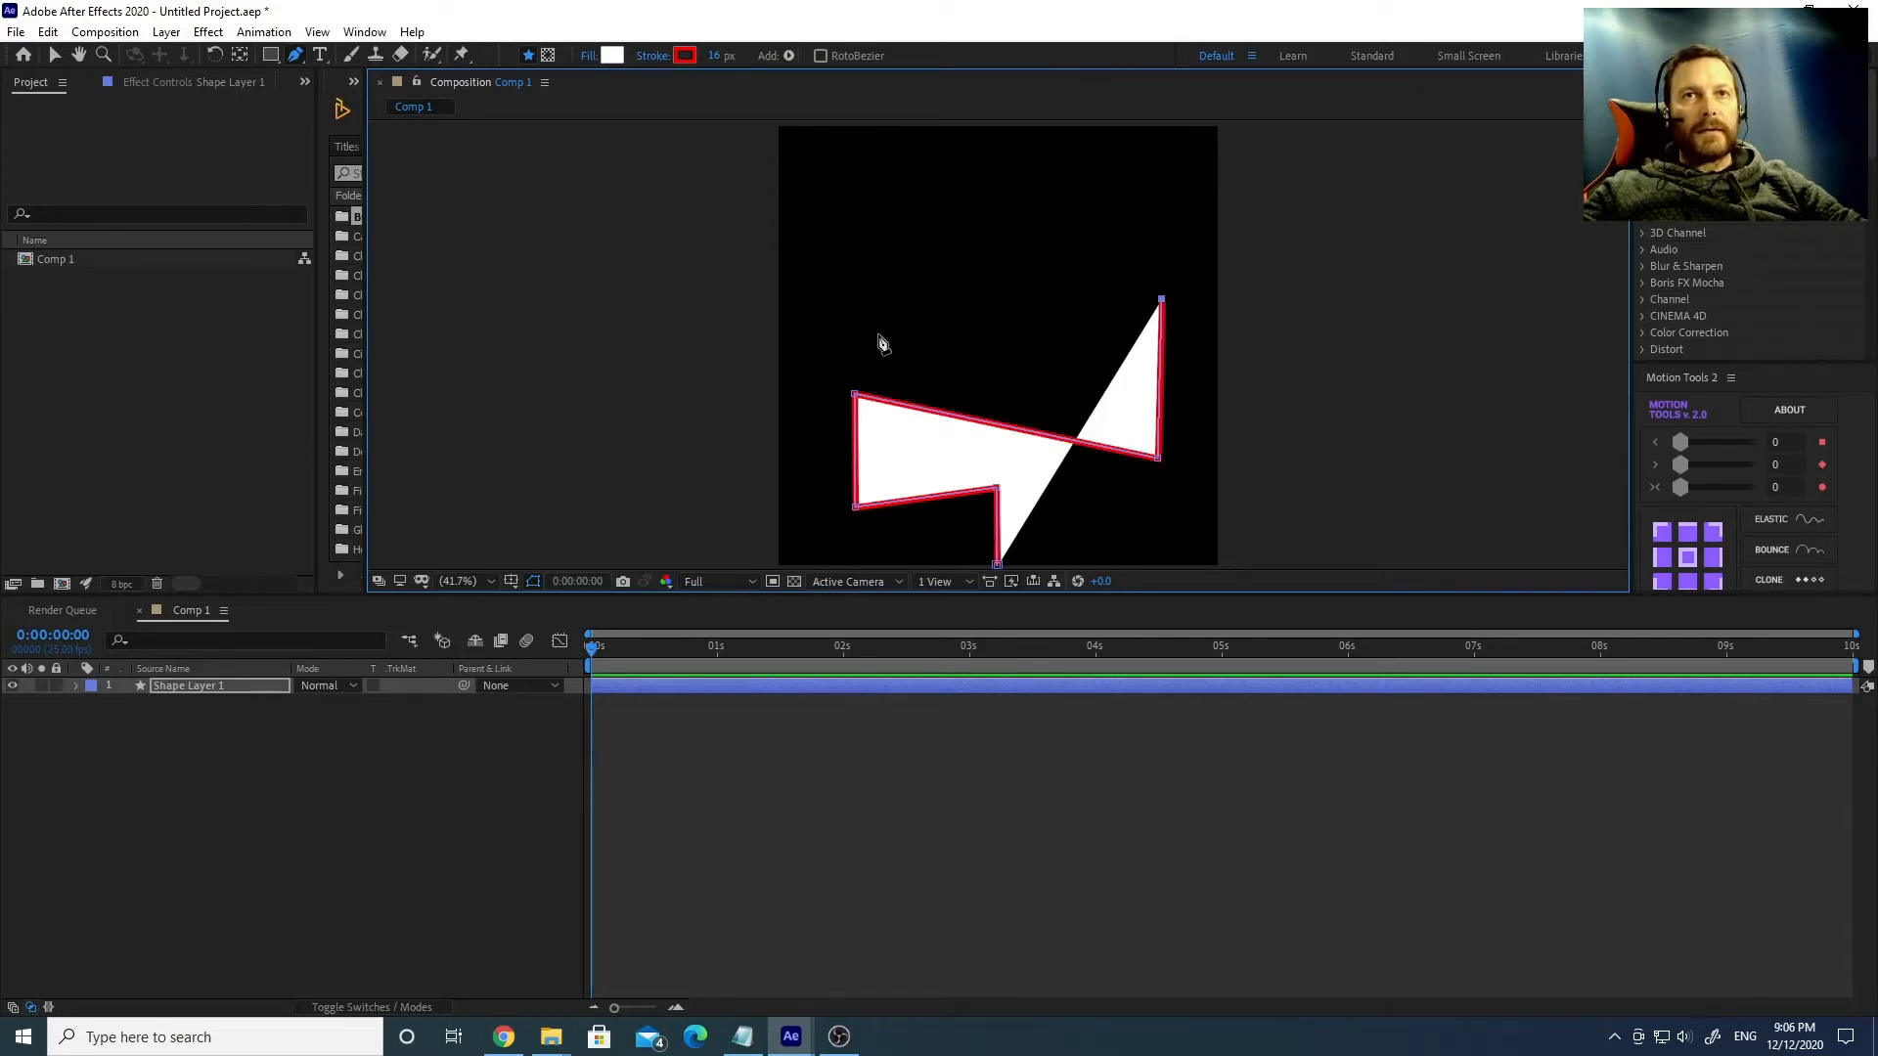
{"action": "left_click", "coordinate": [902, 335]}
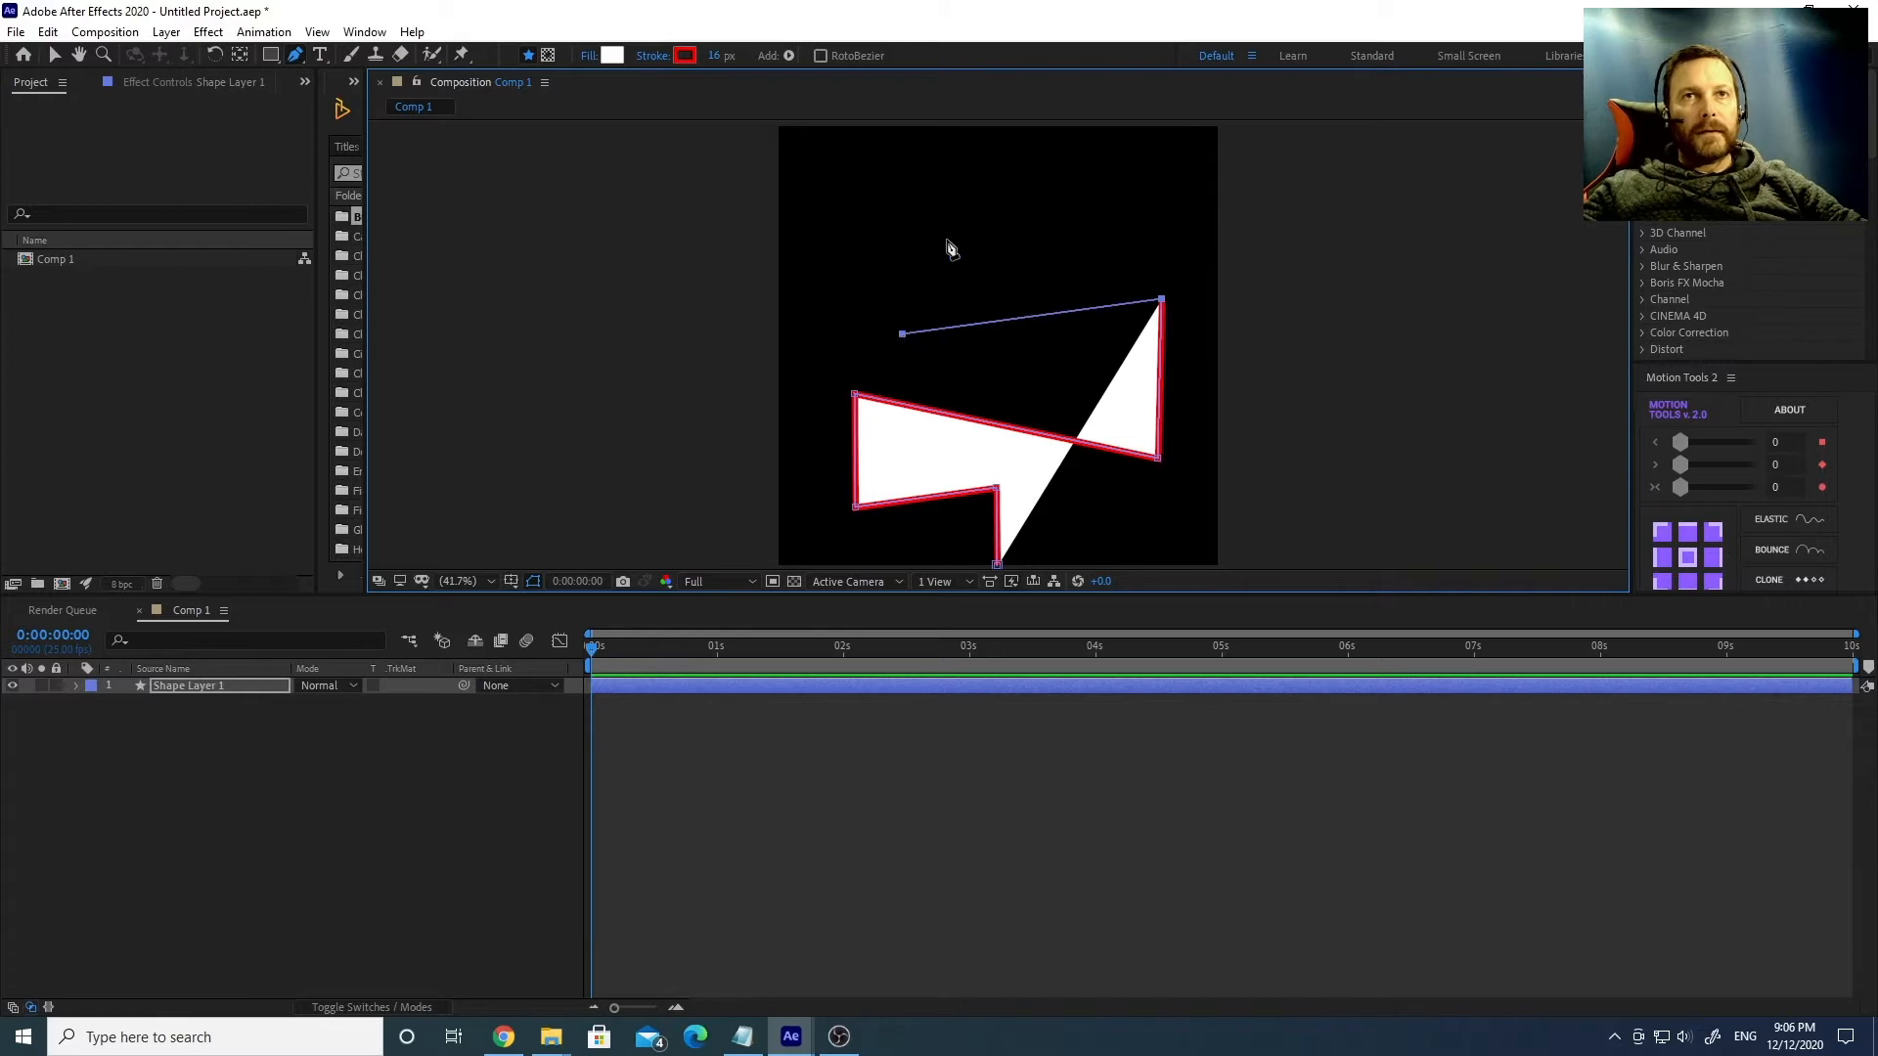
{"action": "left_click", "coordinate": [903, 198]}
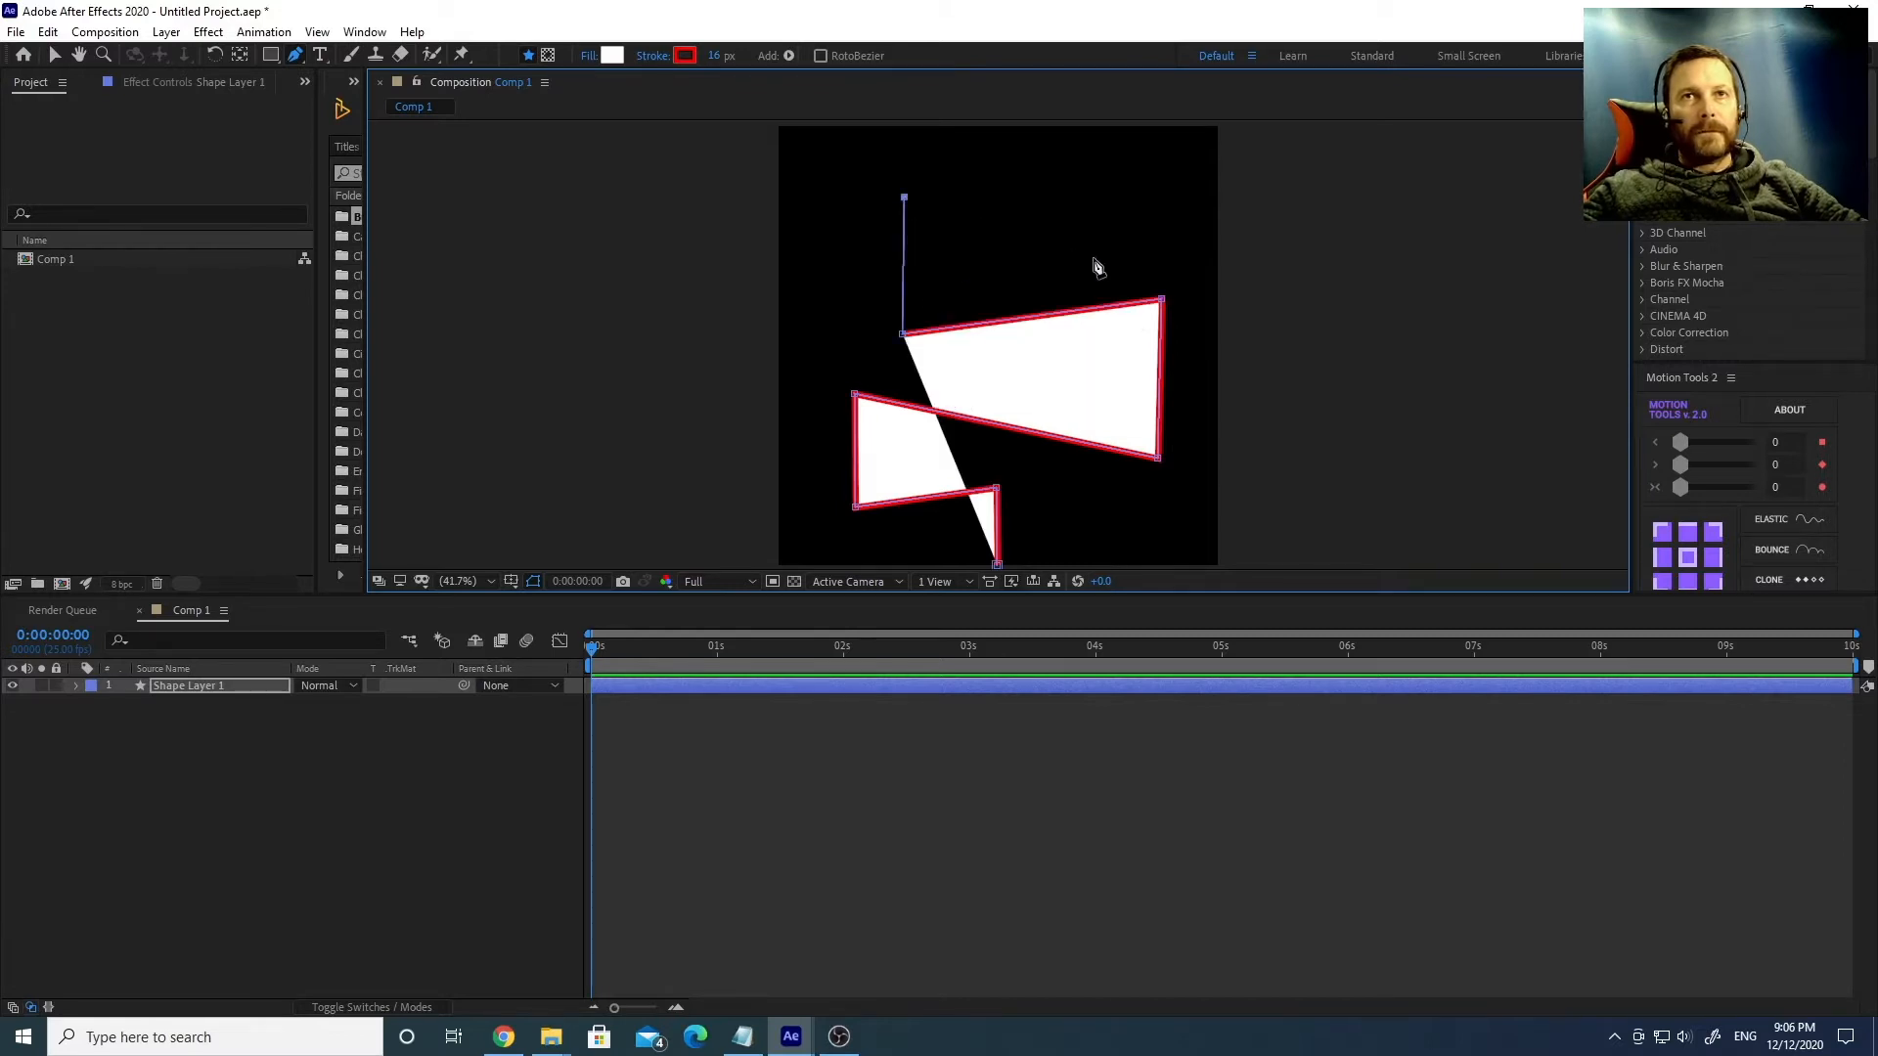
{"action": "left_click", "coordinate": [1123, 273]}
{"action": "left_click", "coordinate": [1119, 153]}
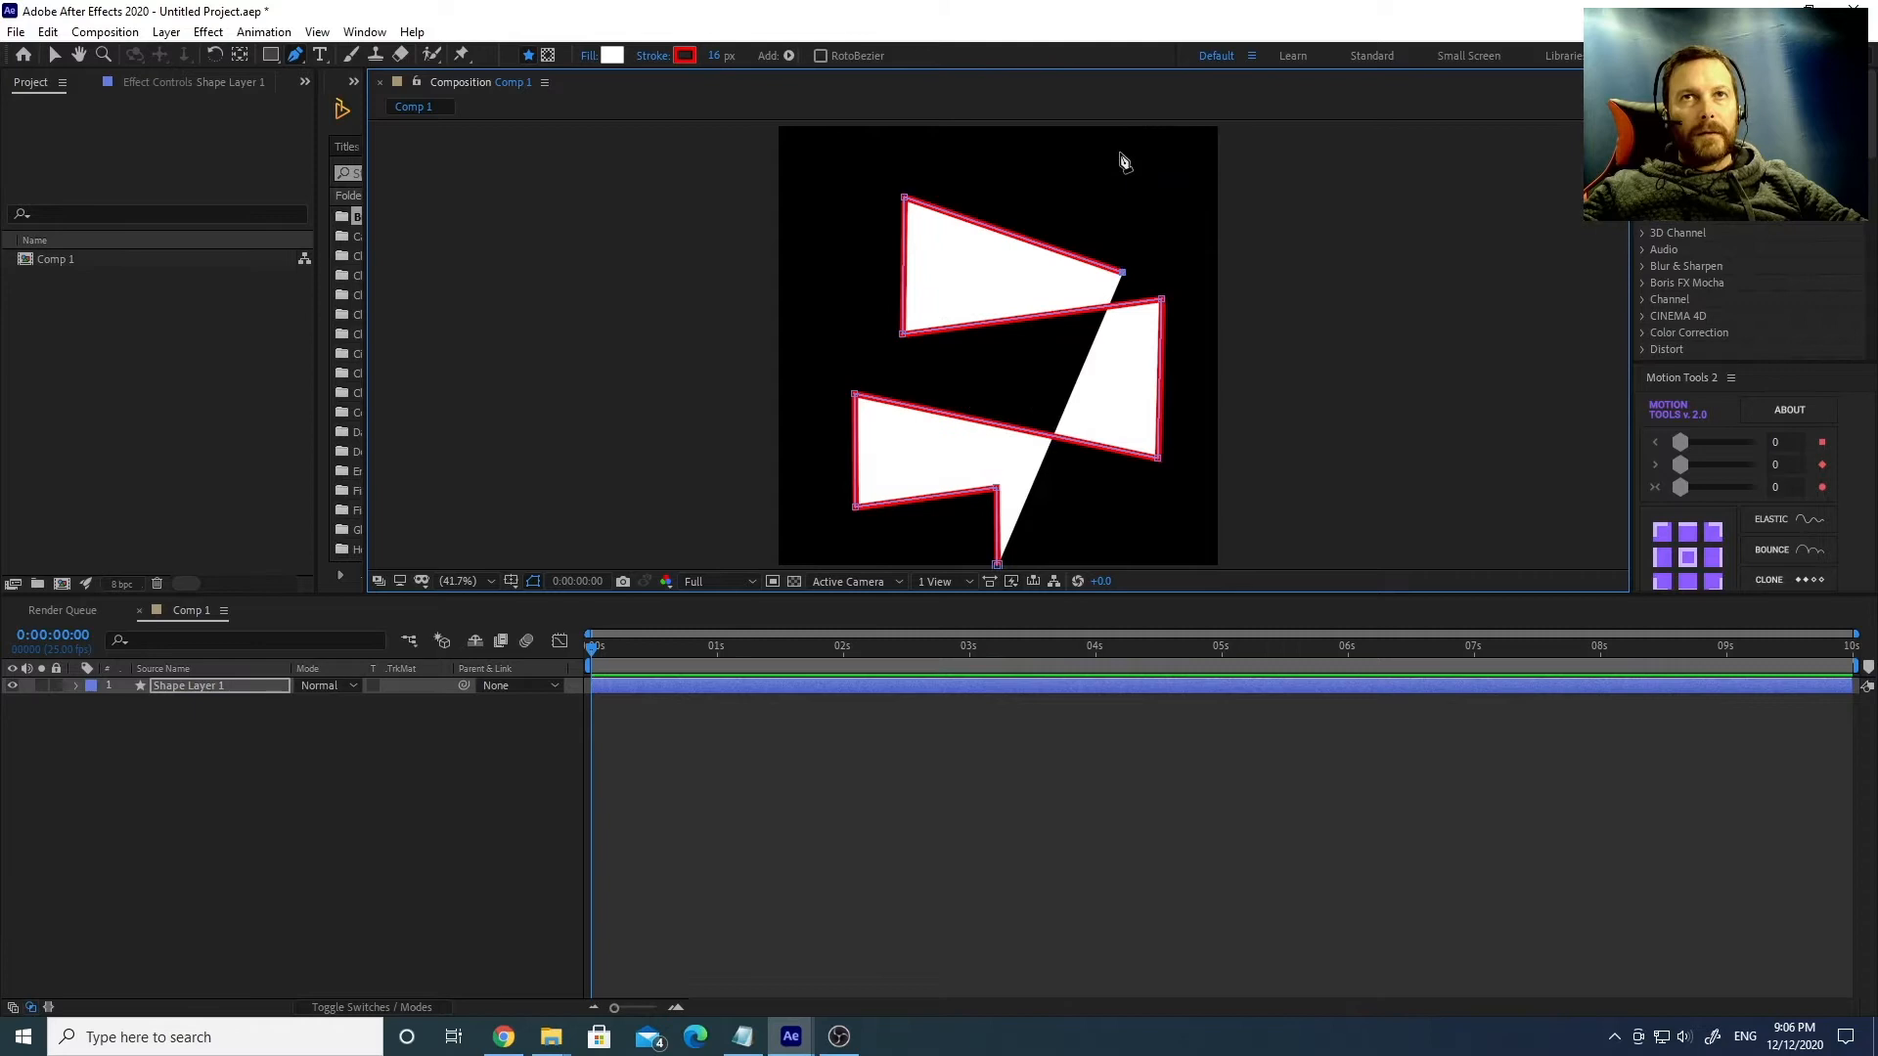
{"action": "left_click", "coordinate": [939, 182]}
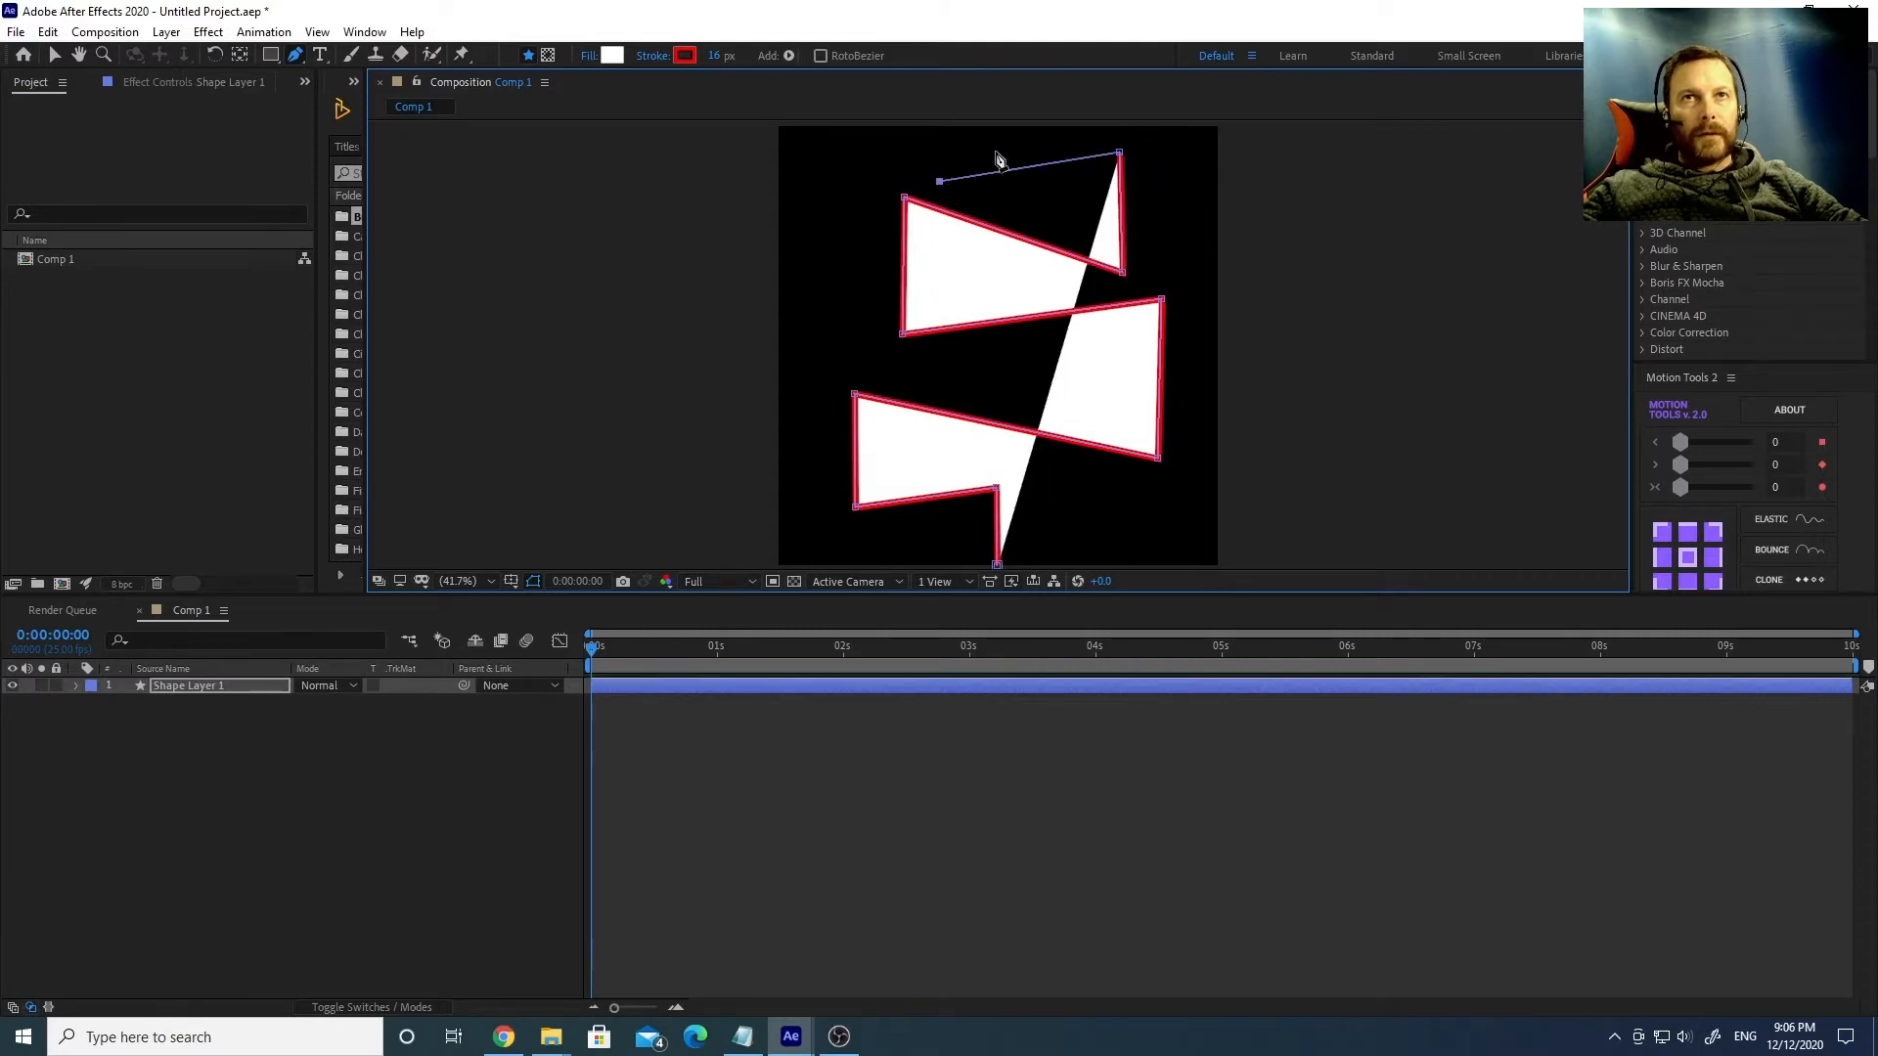
{"action": "left_click", "coordinate": [1006, 138]}
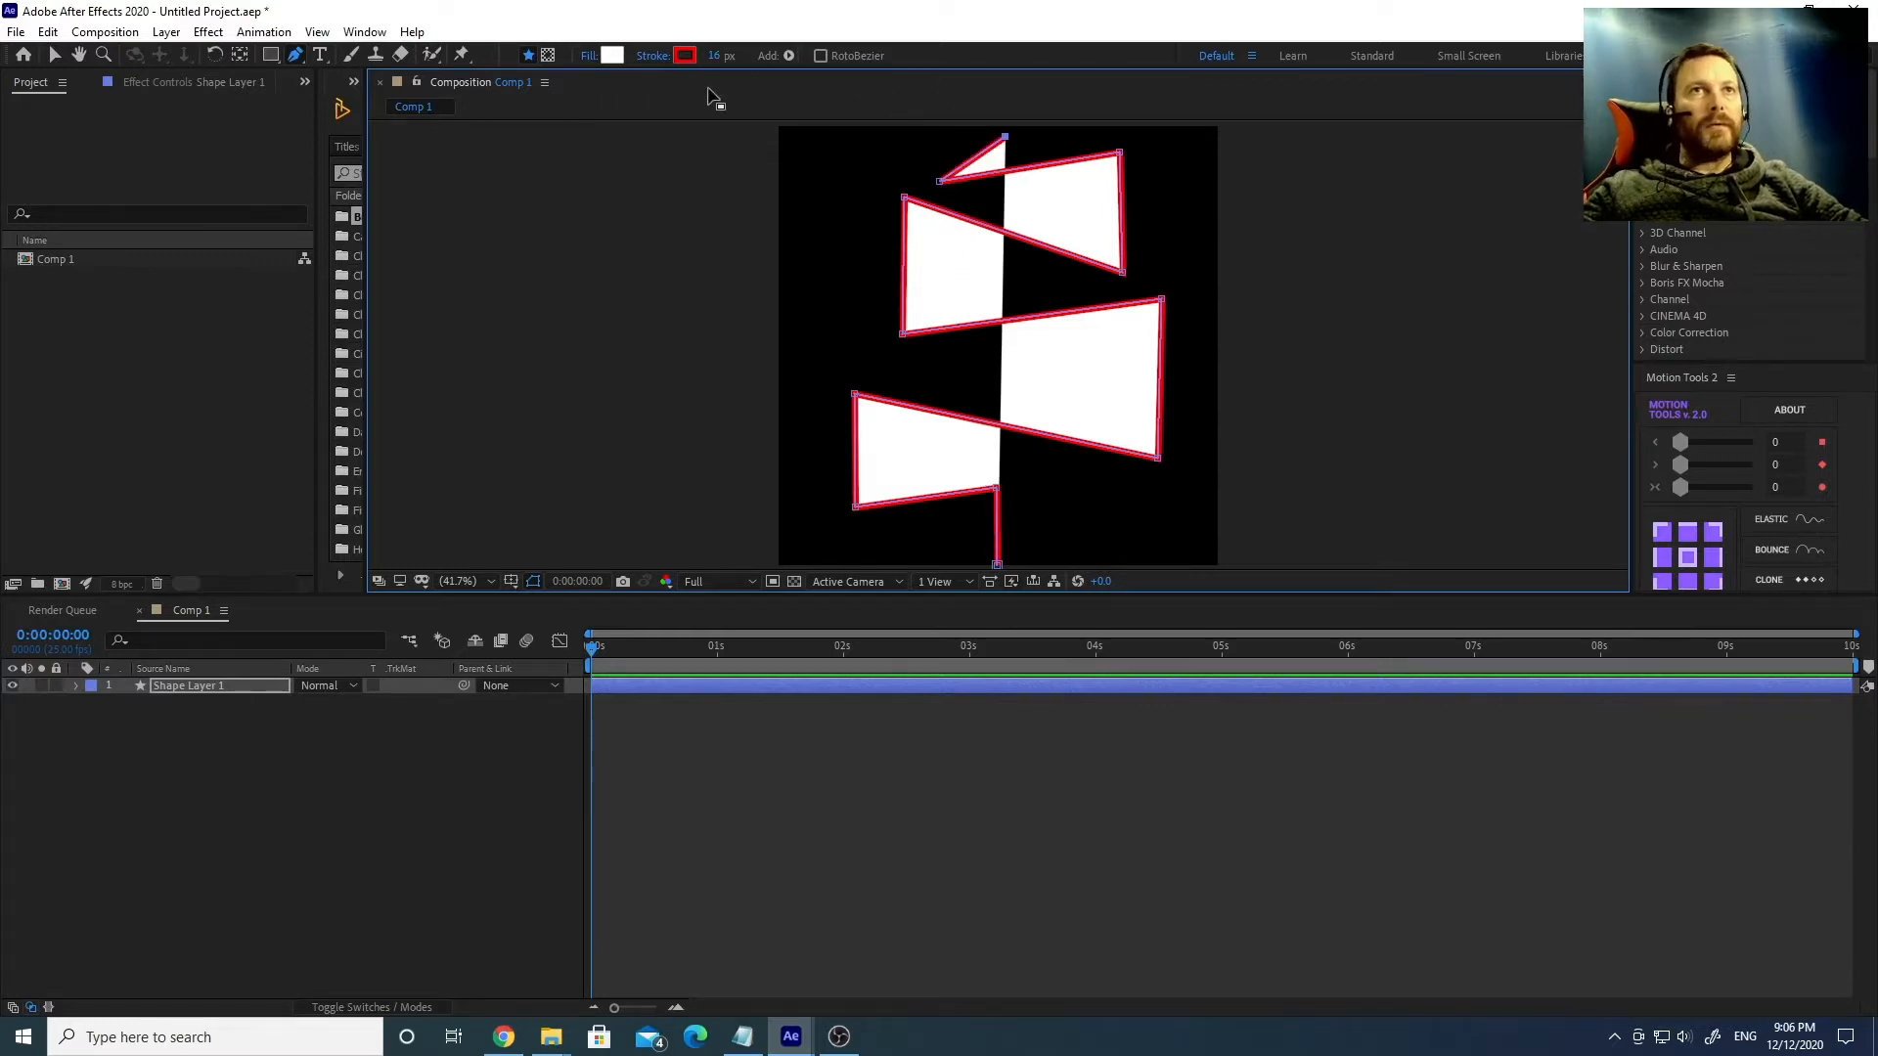
Set the tree shape's fill to None so only the outline is drawn.
{"action": "left_click", "coordinate": [612, 55]}
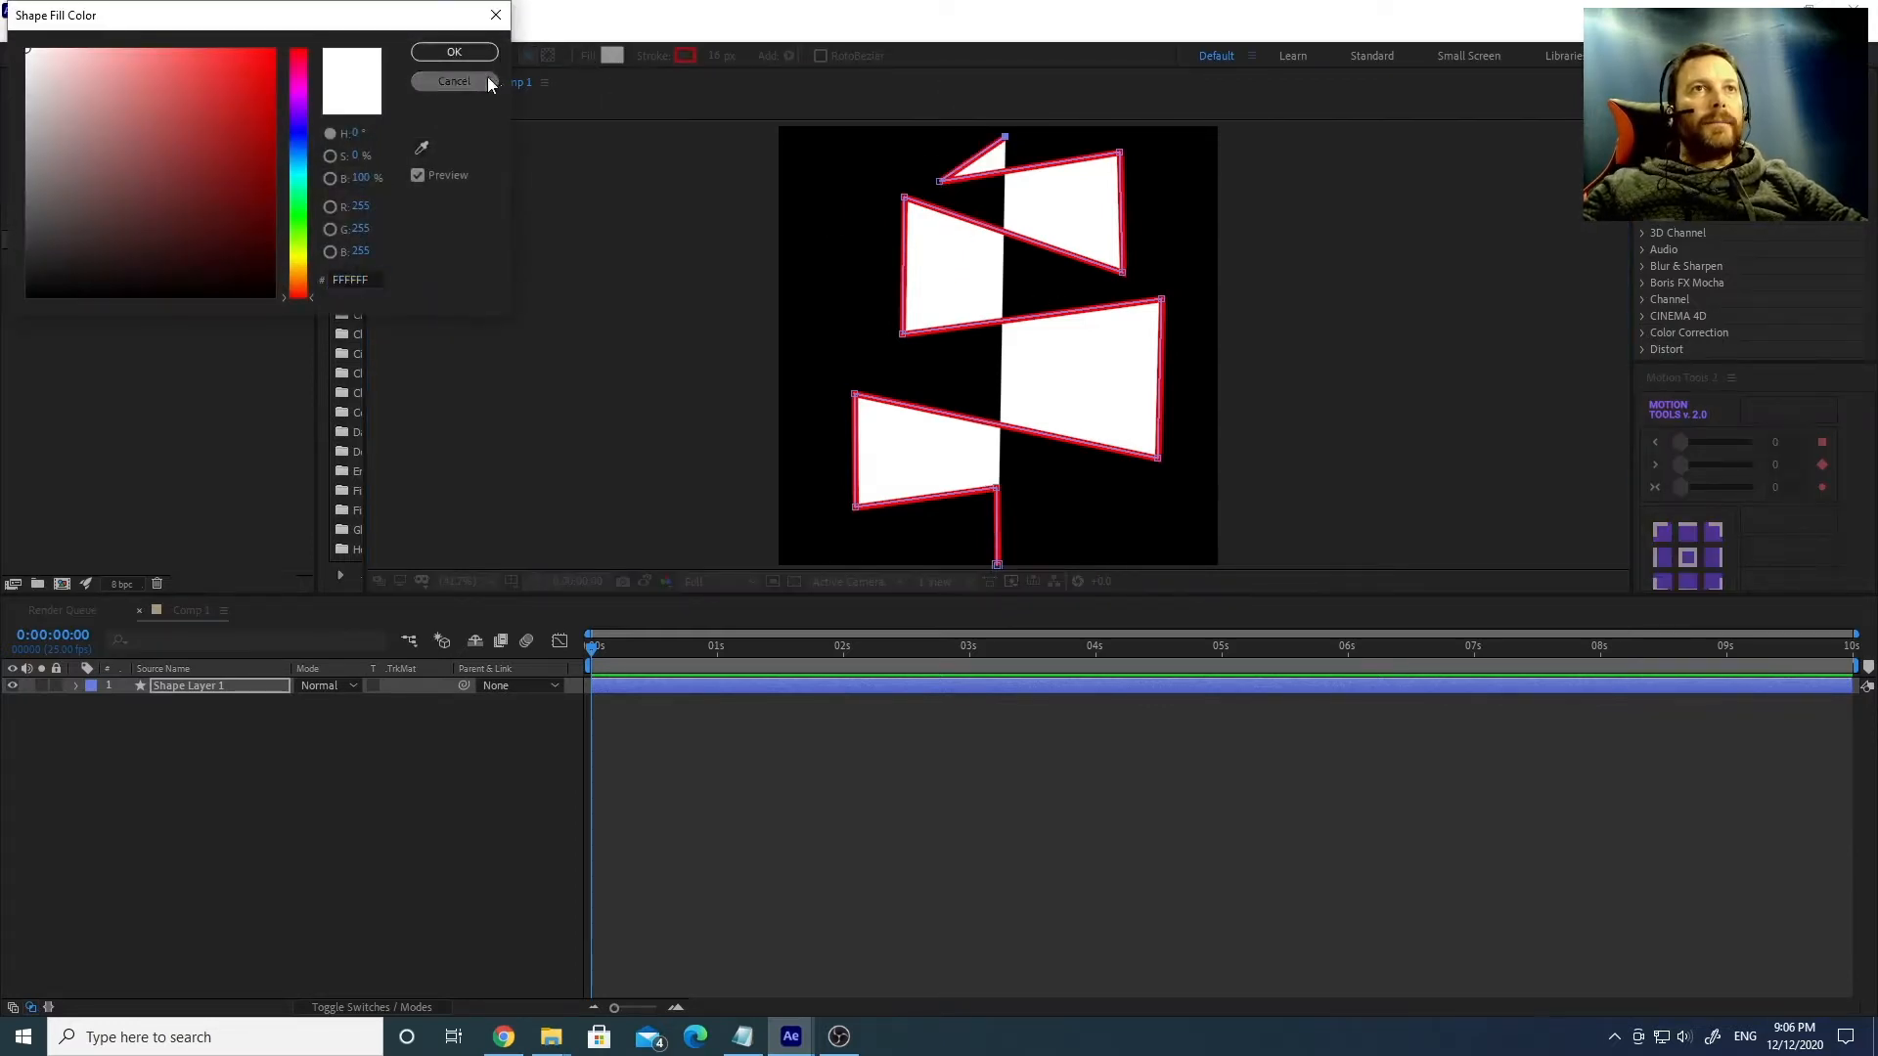
{"action": "left_click", "coordinate": [487, 80]}
{"action": "left_click", "coordinate": [589, 57]}
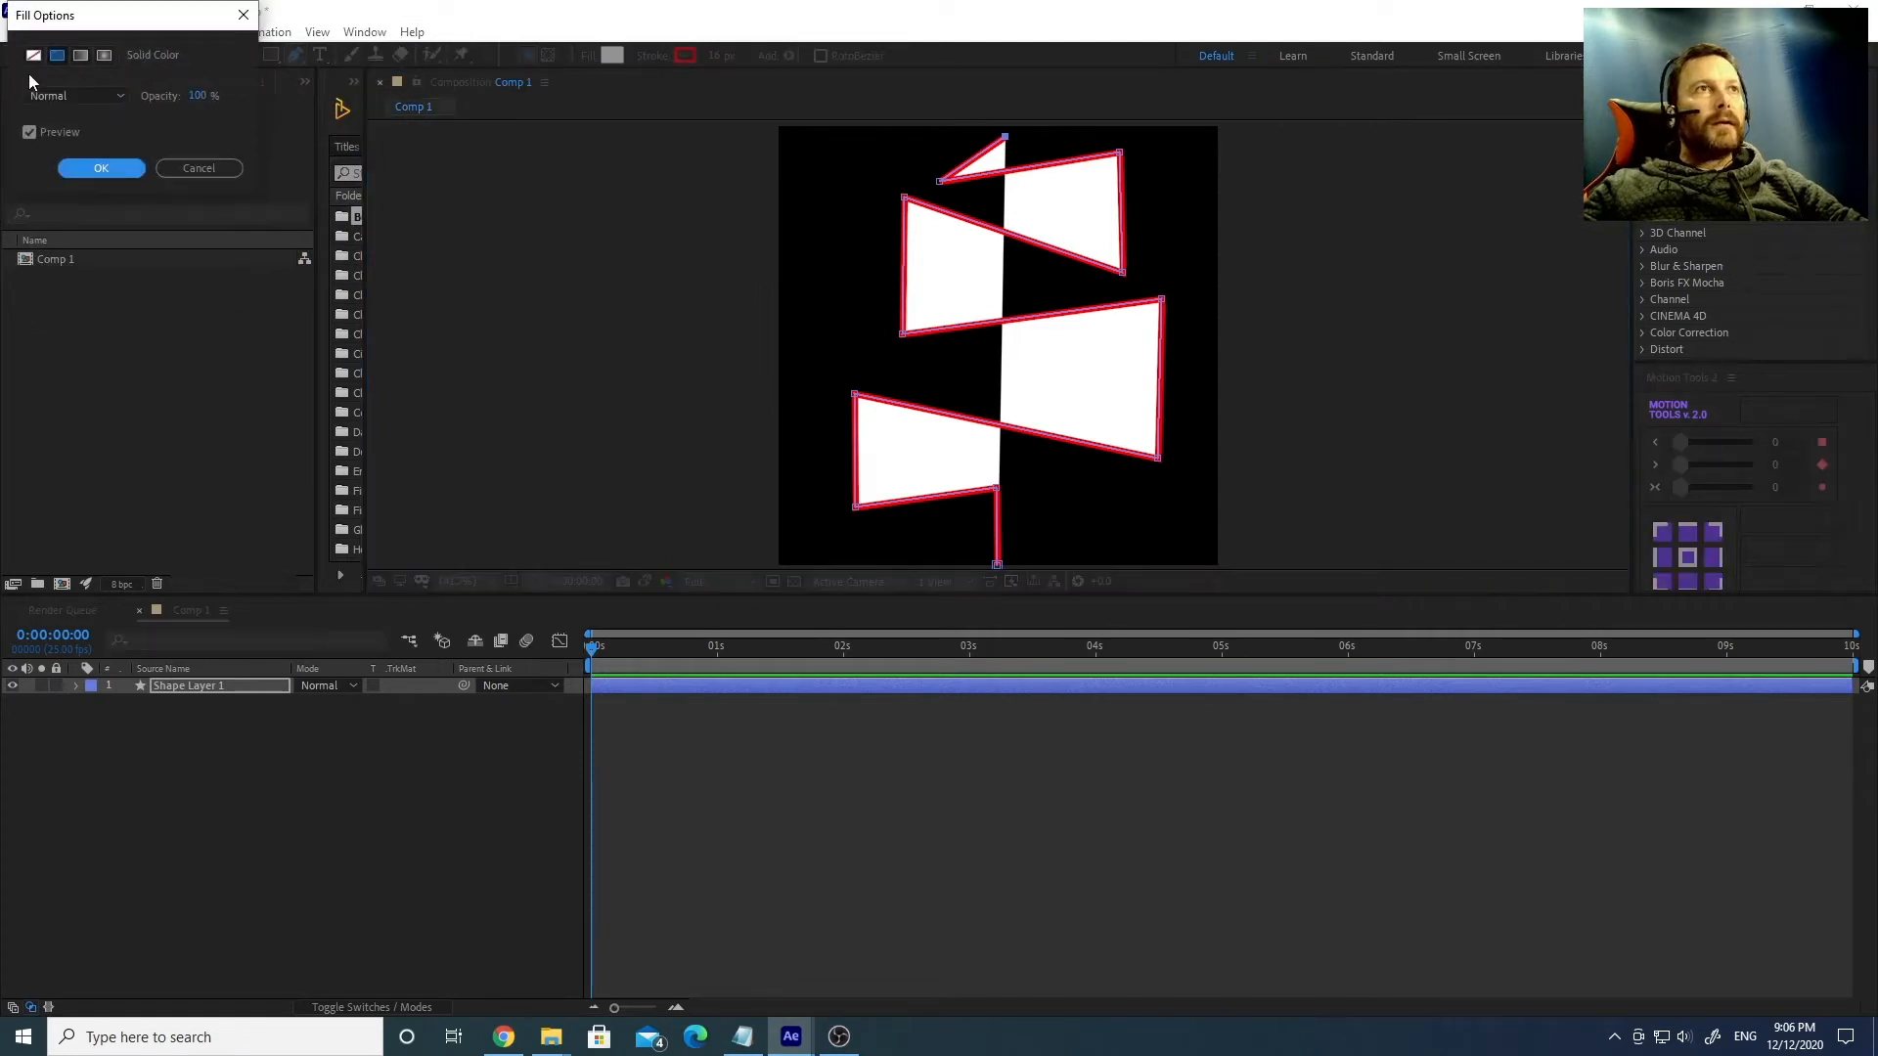
{"action": "left_click", "coordinate": [33, 55]}
{"action": "left_click", "coordinate": [101, 169]}
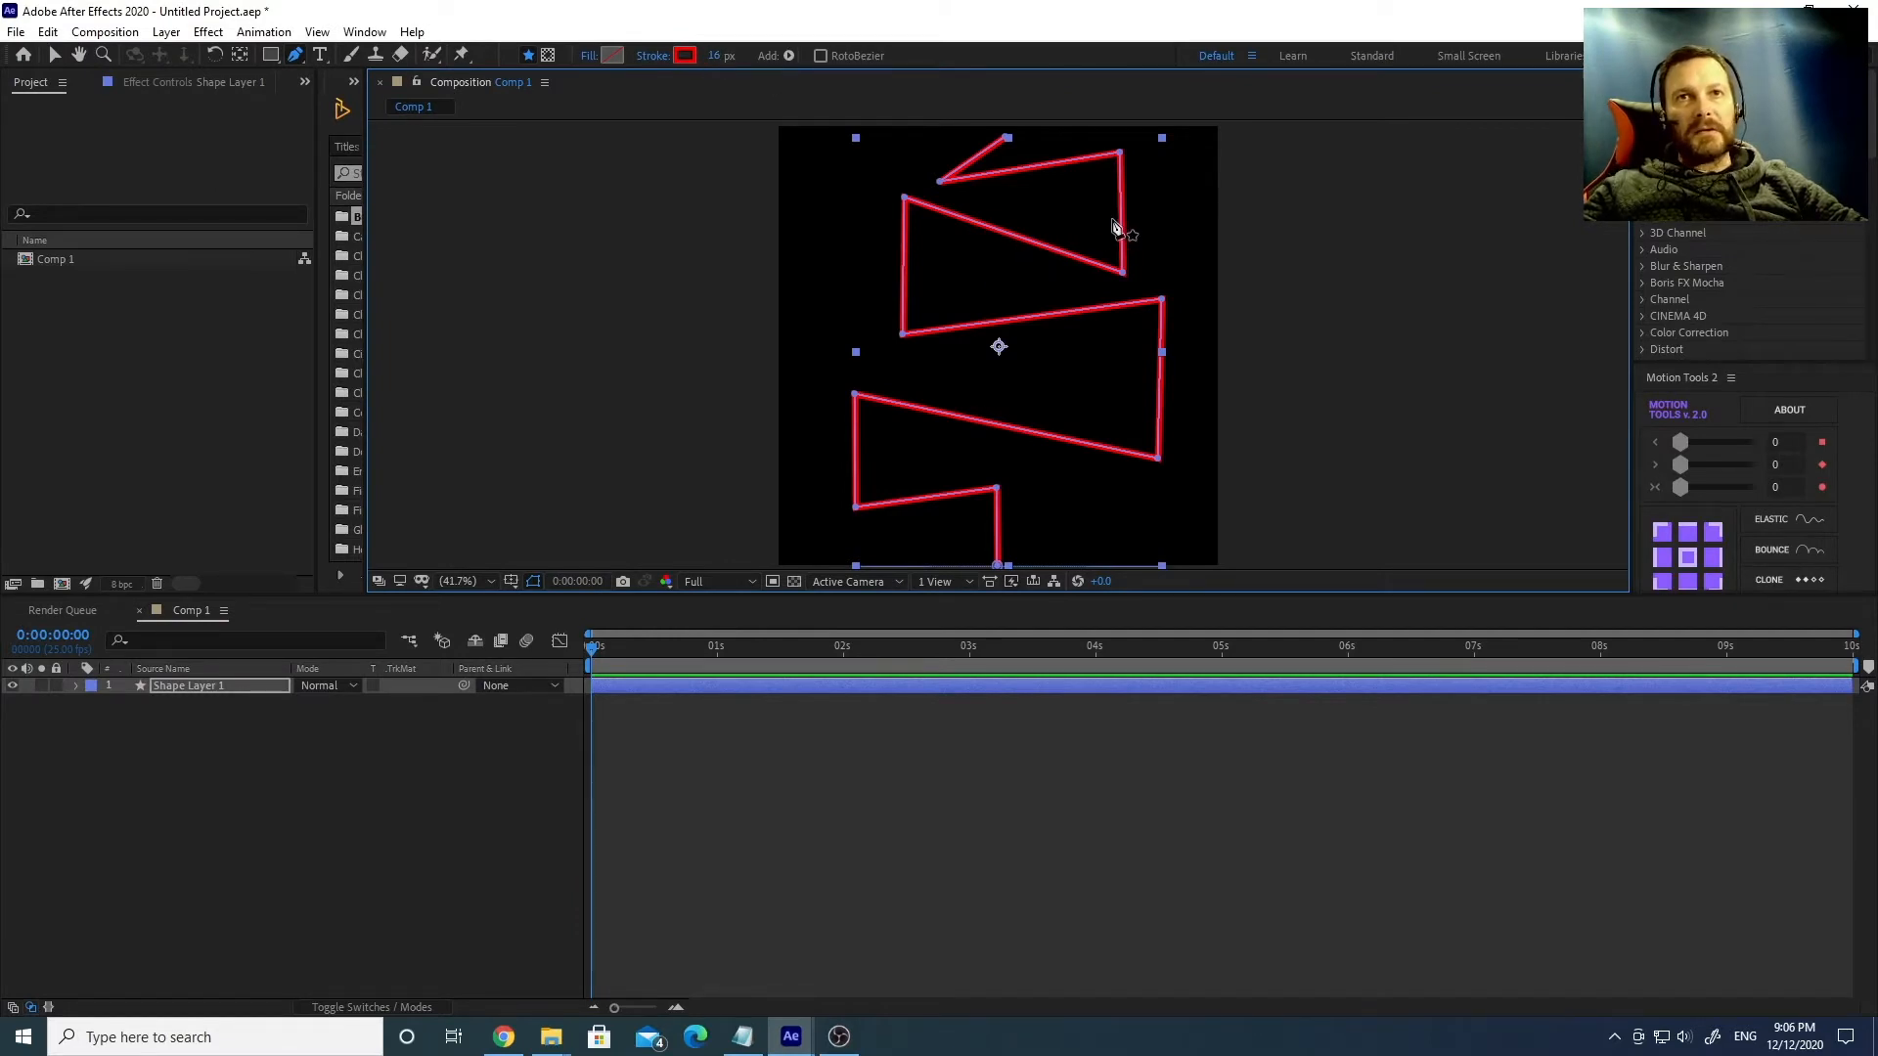
Set the tree path's stroke width to 20 px and its stroke color to a darker green, then deselect the layer.
{"action": "left_click", "coordinate": [721, 56]}
{"action": "type", "text": "20"}
{"action": "key", "text": "Return"}
{"action": "left_click", "coordinate": [685, 56]}
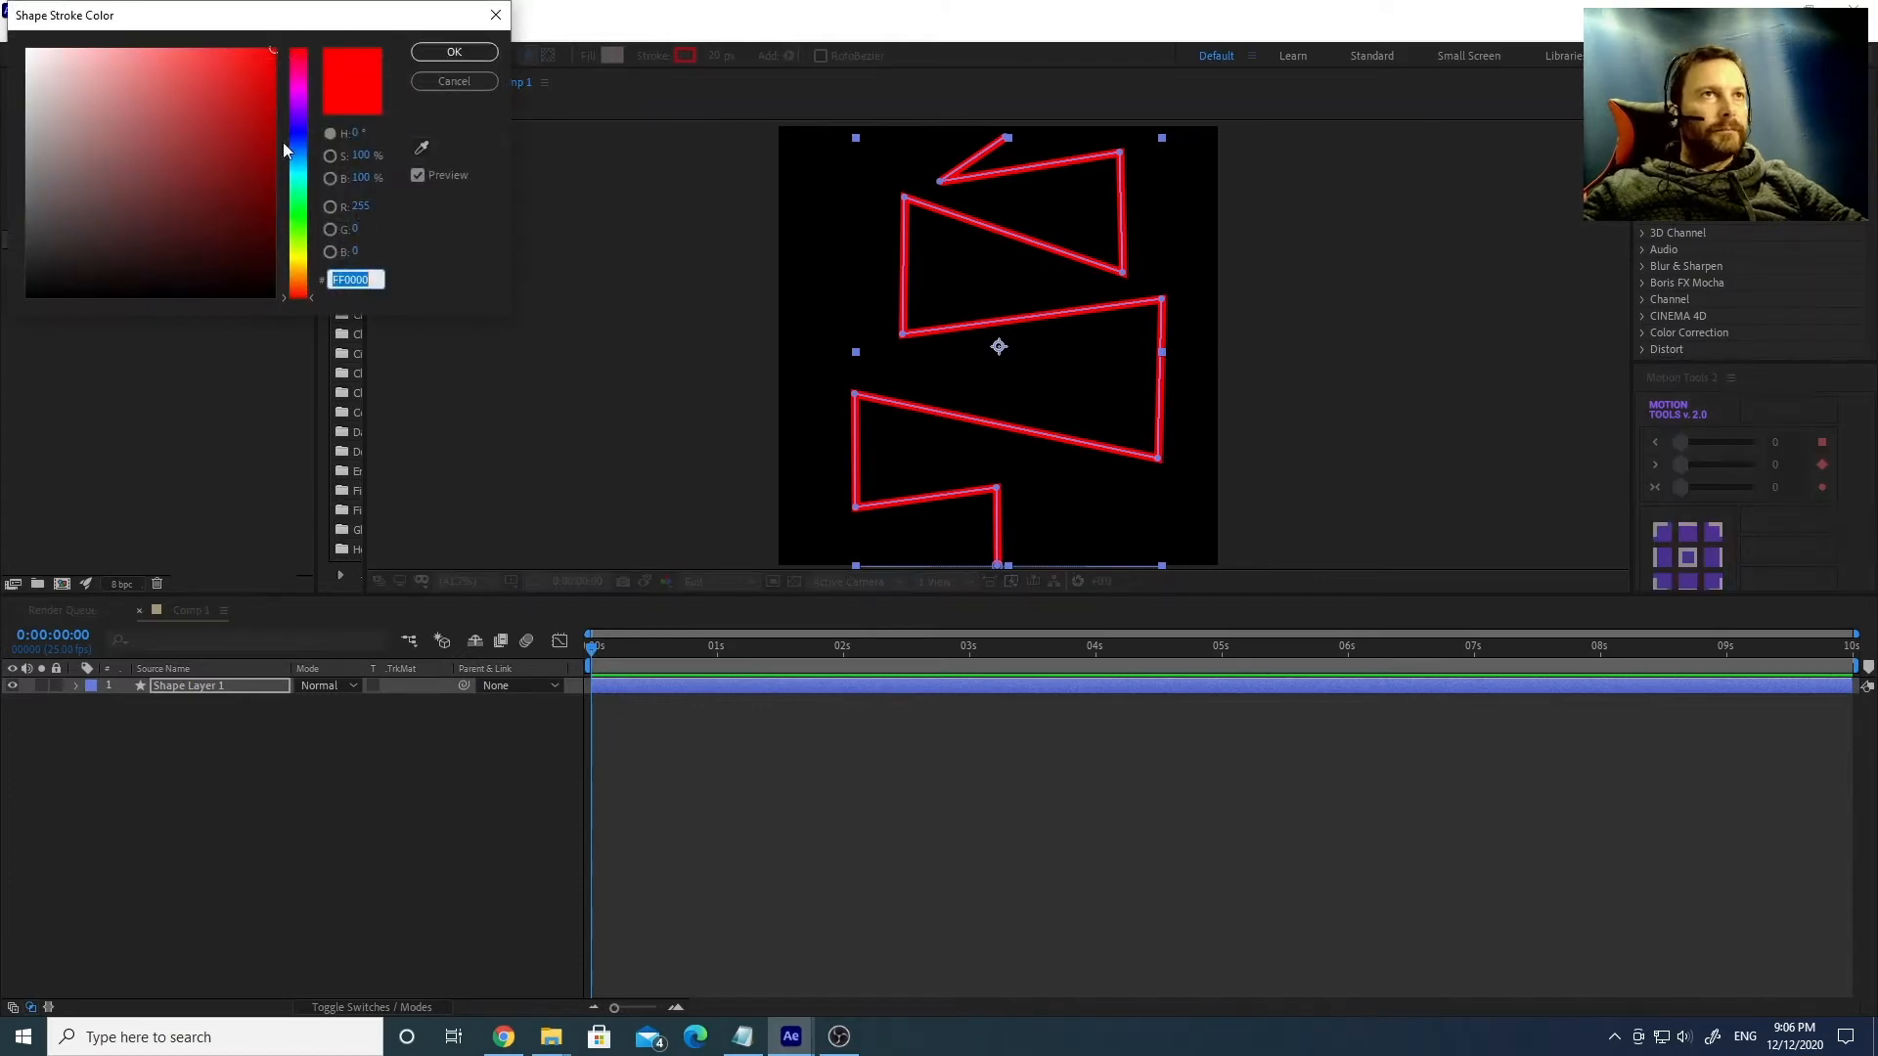
{"action": "left_click_drag", "start_coordinate": [297, 204], "coordinate": [297, 219]}
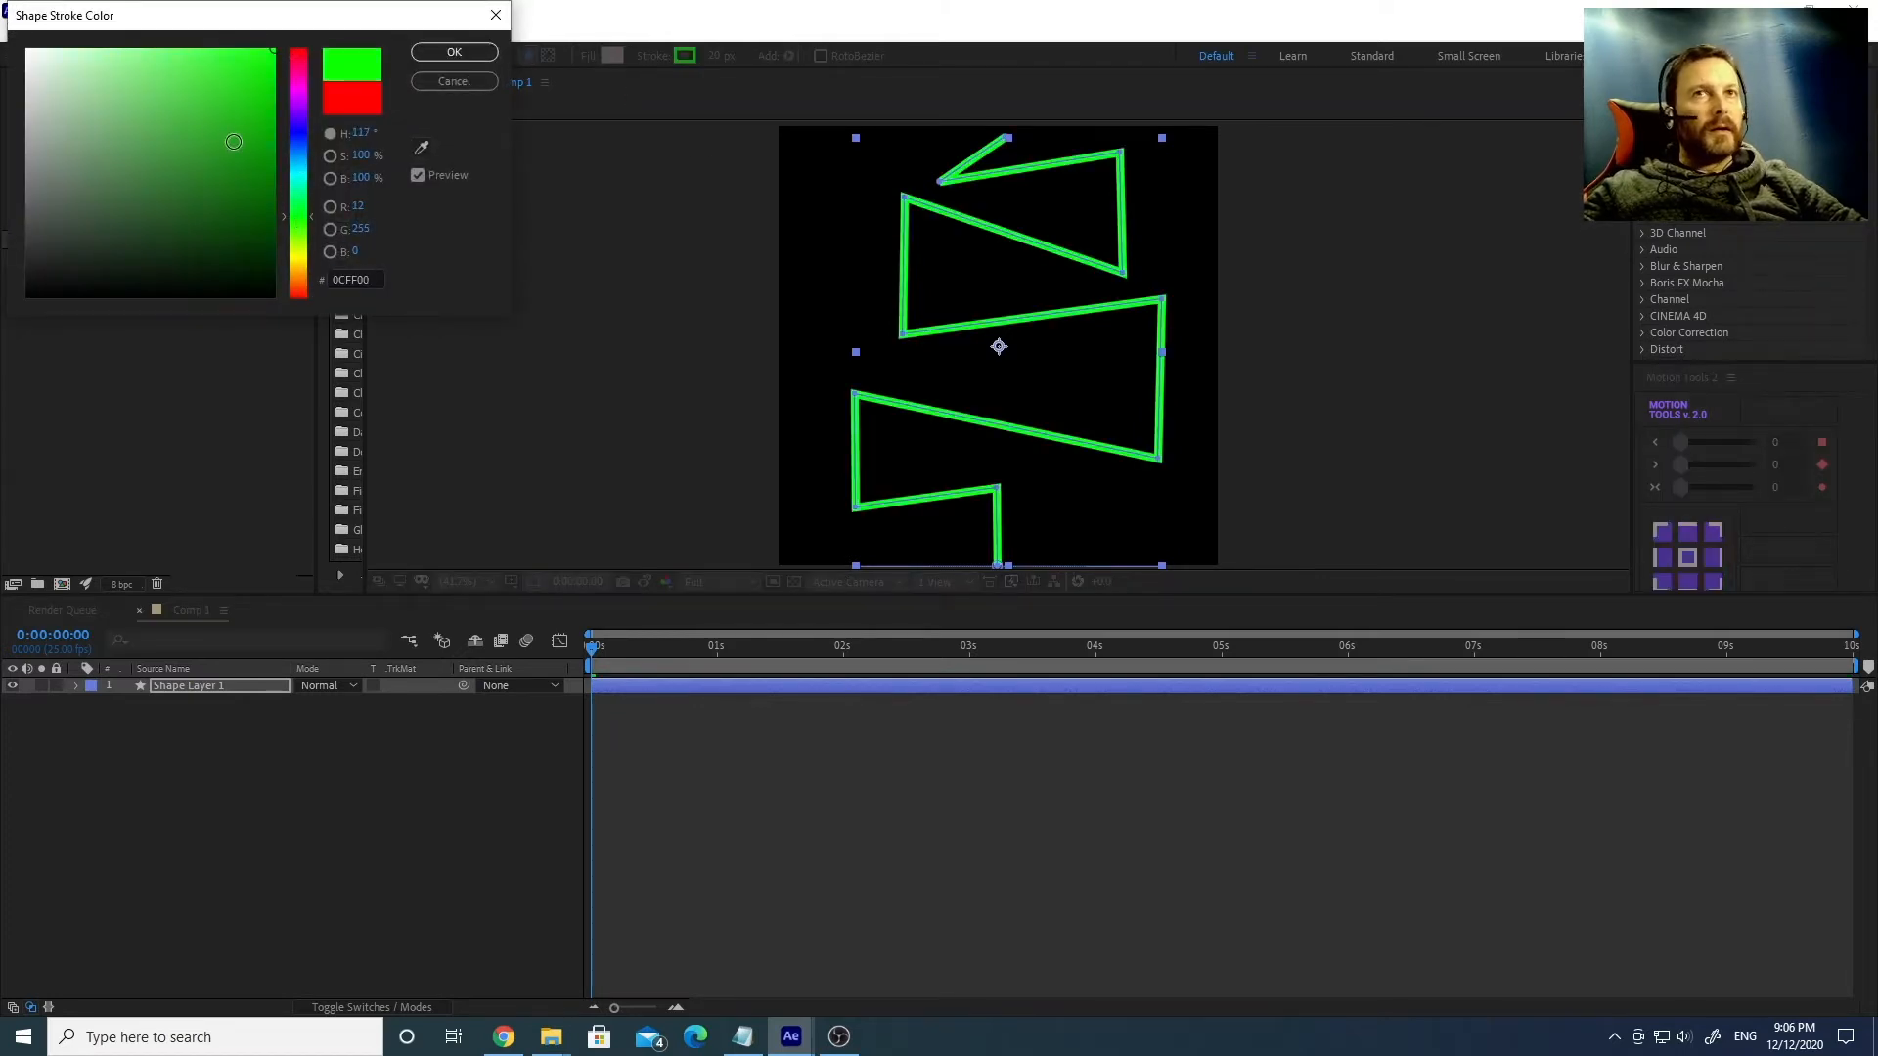
{"action": "left_click", "coordinate": [234, 144]}
{"action": "left_click", "coordinate": [453, 52]}
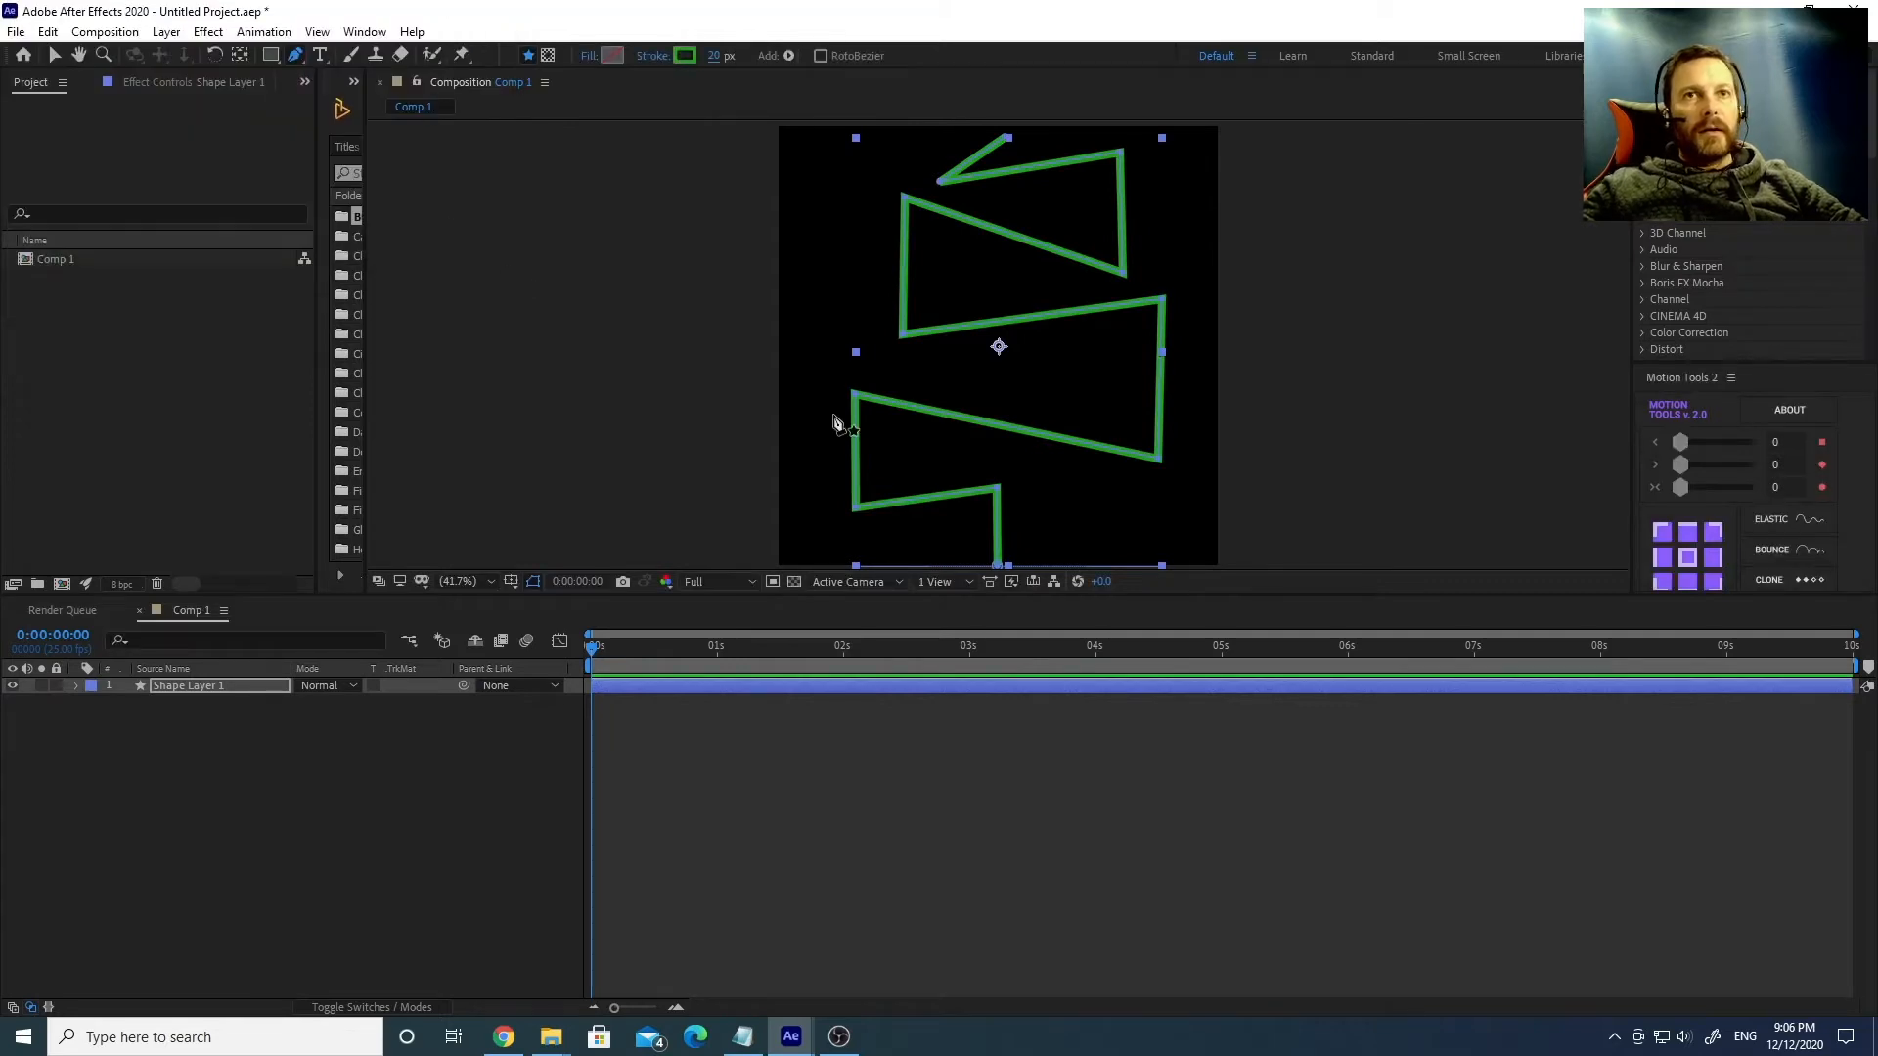
{"action": "left_click", "coordinate": [942, 797]}
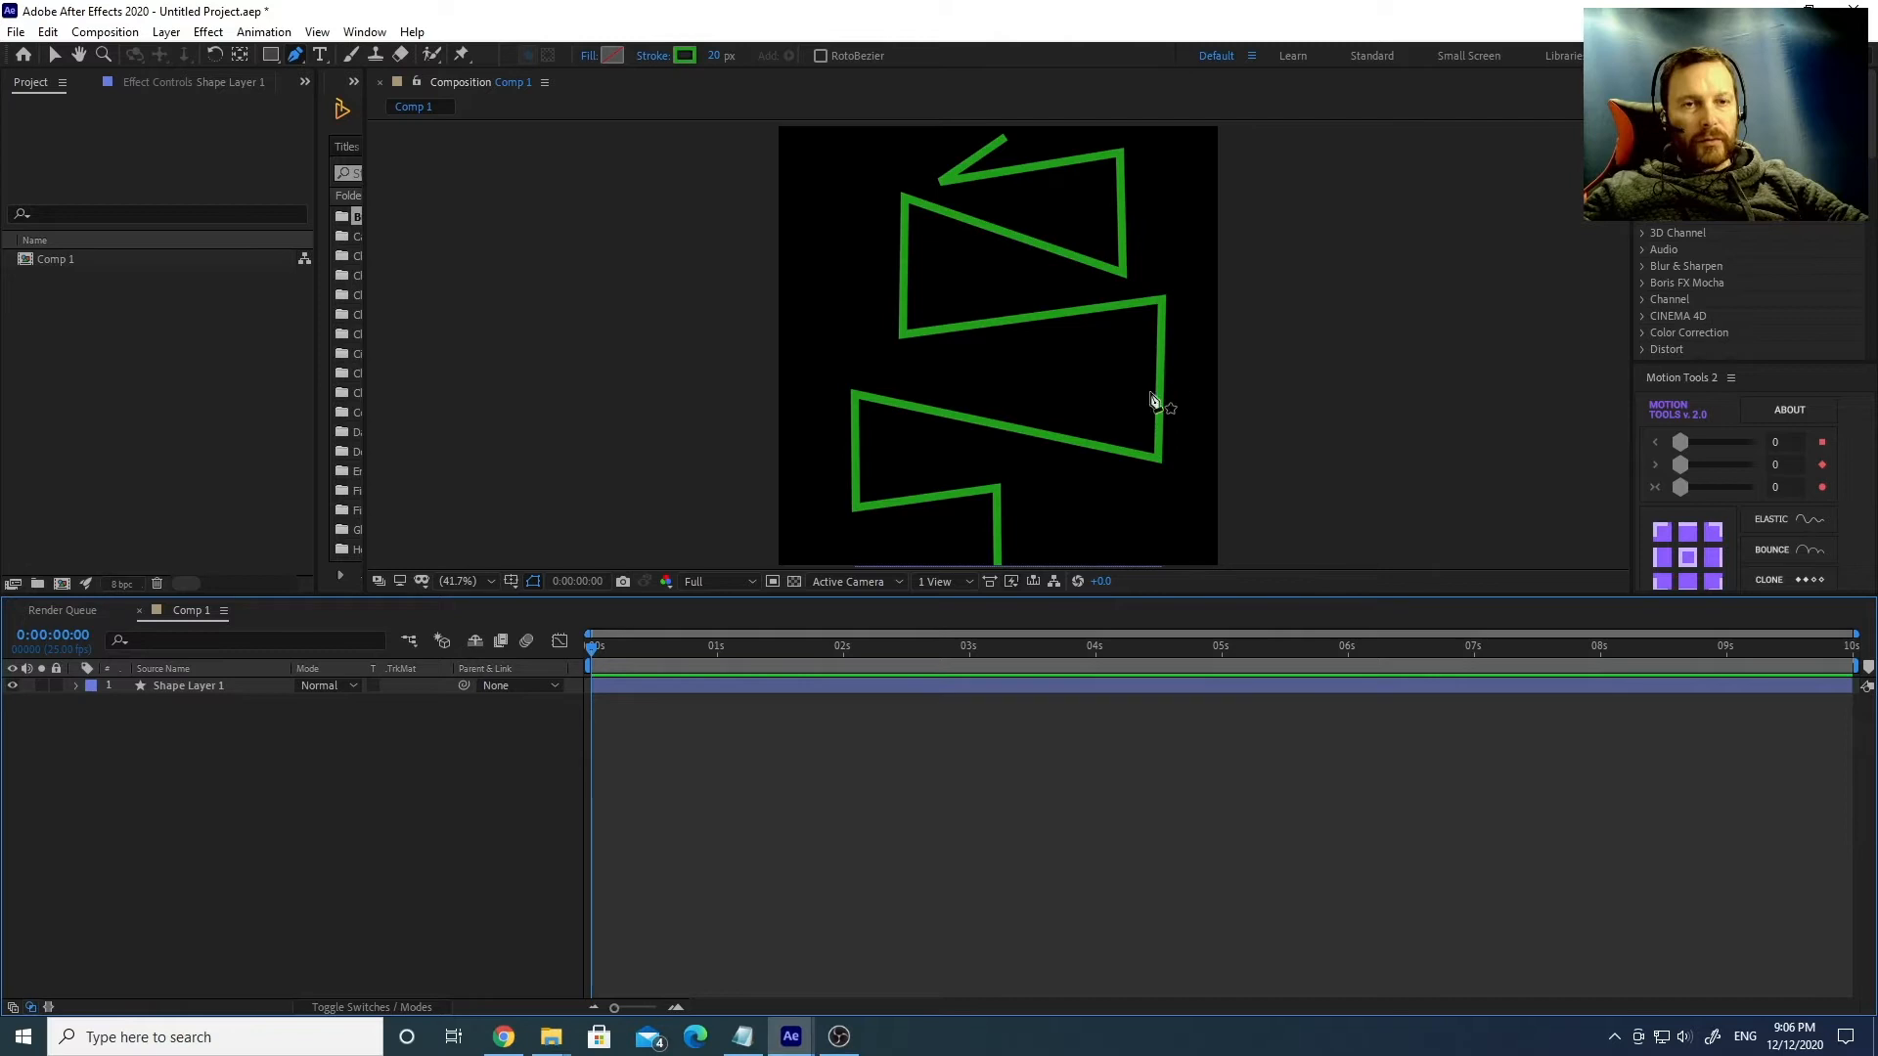
Fine-tune the tree path by nudging the bottom tier's upper-left corner point and the widest tier's upper-right corner point slightly inward.
{"action": "key", "text": "v"}
{"action": "left_click", "coordinate": [861, 403]}
{"action": "double_click", "coordinate": [864, 407]}
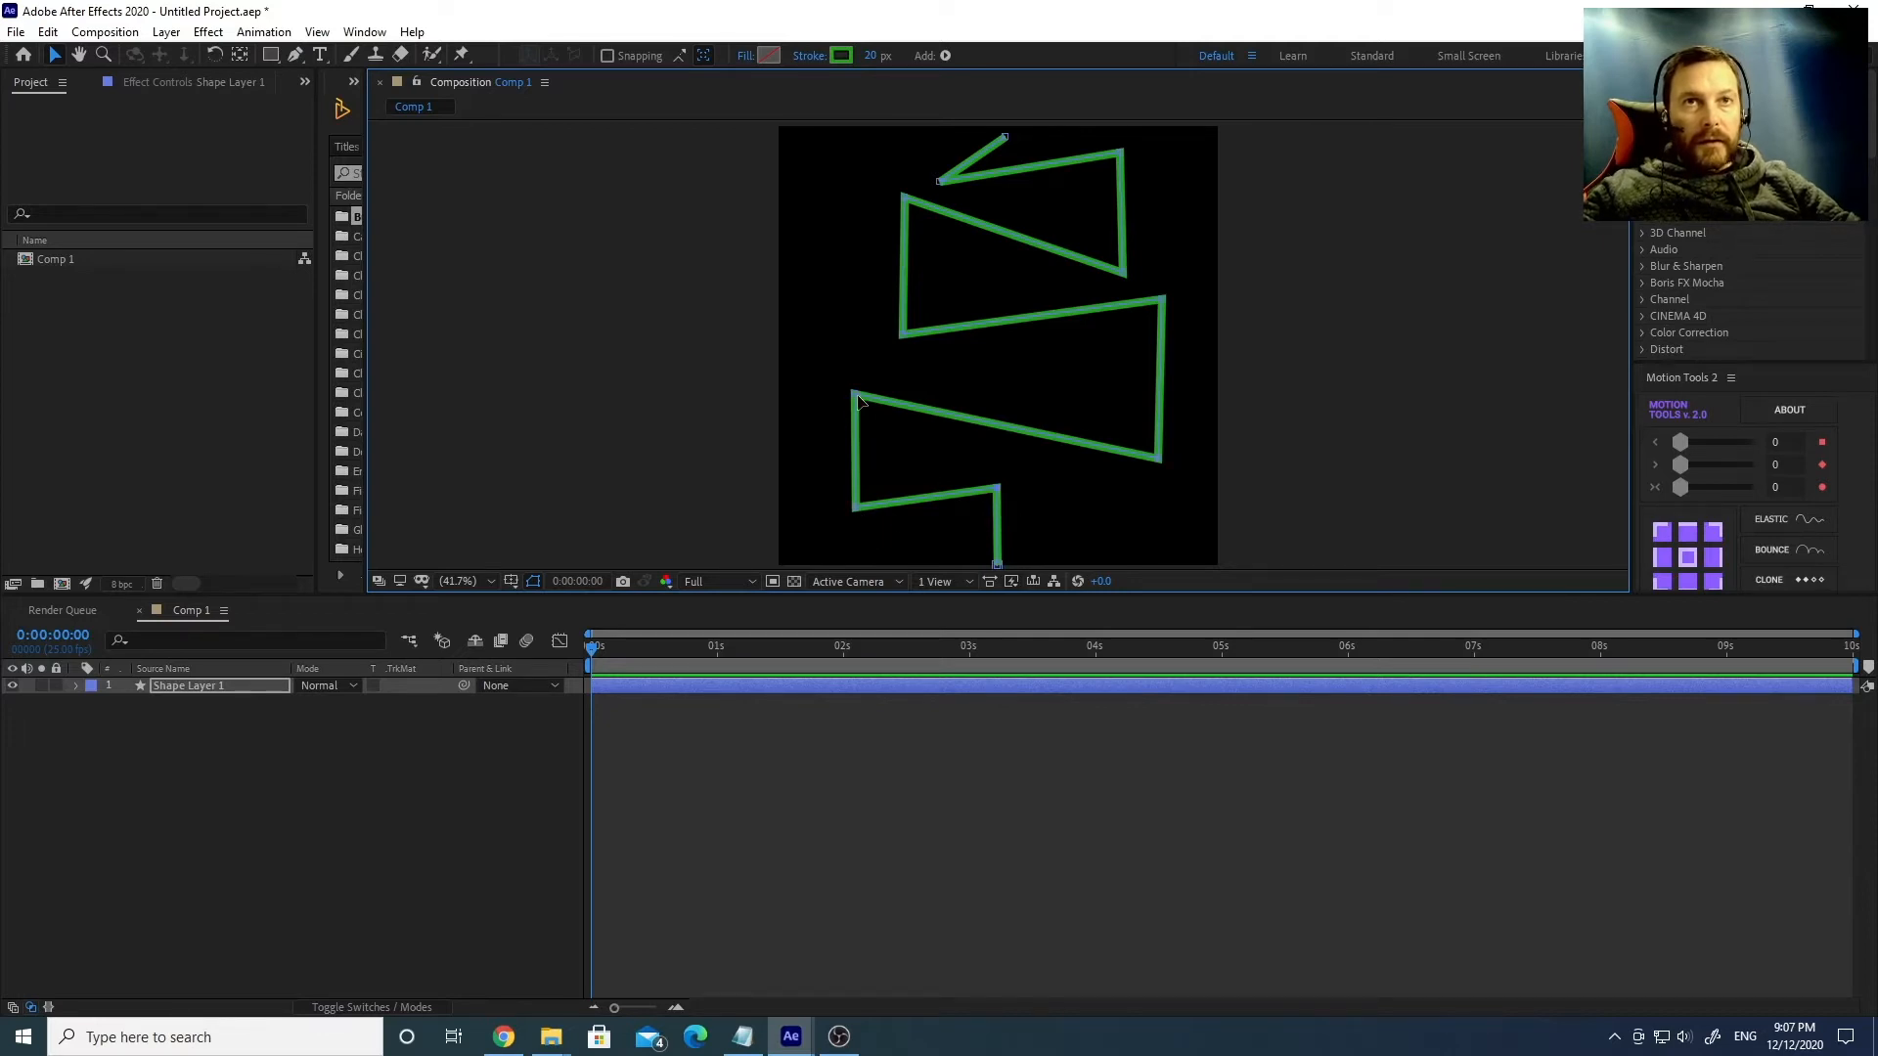
{"action": "left_click_drag", "start_coordinate": [860, 396], "coordinate": [865, 402]}
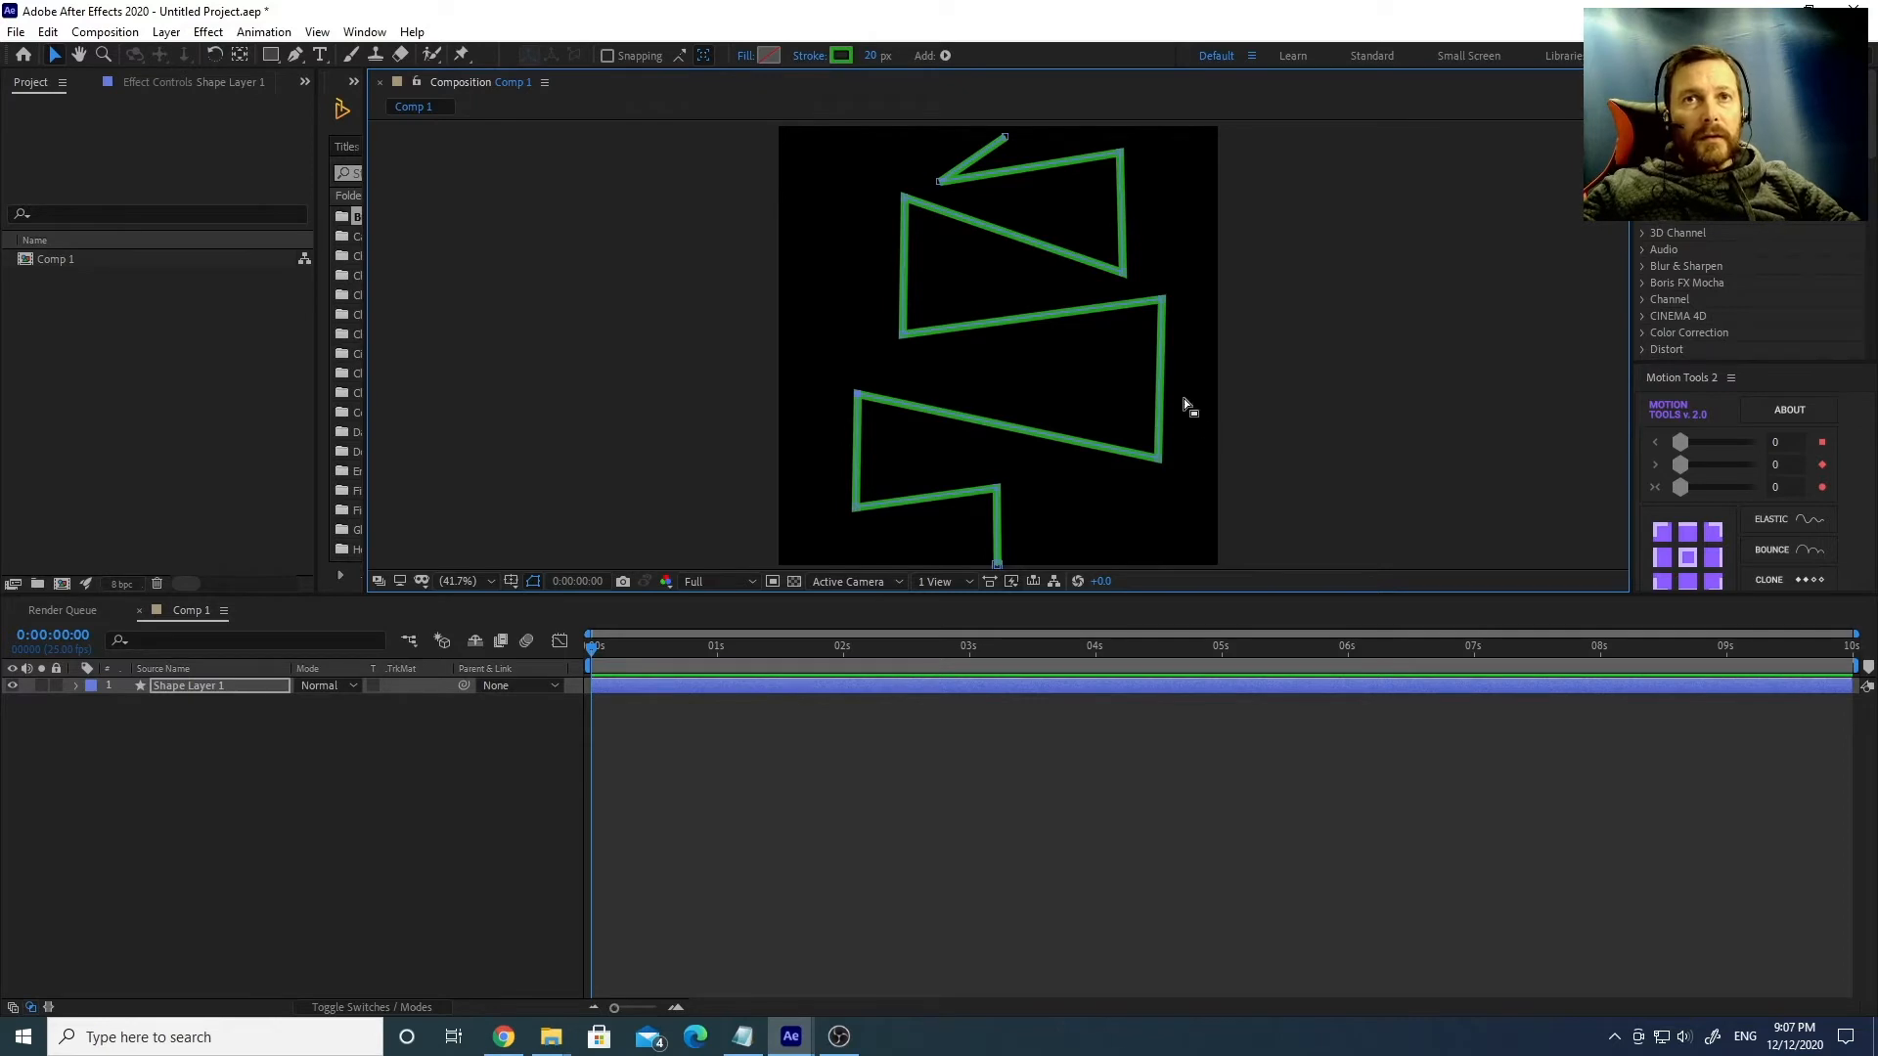
{"action": "left_click_drag", "start_coordinate": [1161, 305], "coordinate": [1159, 307]}
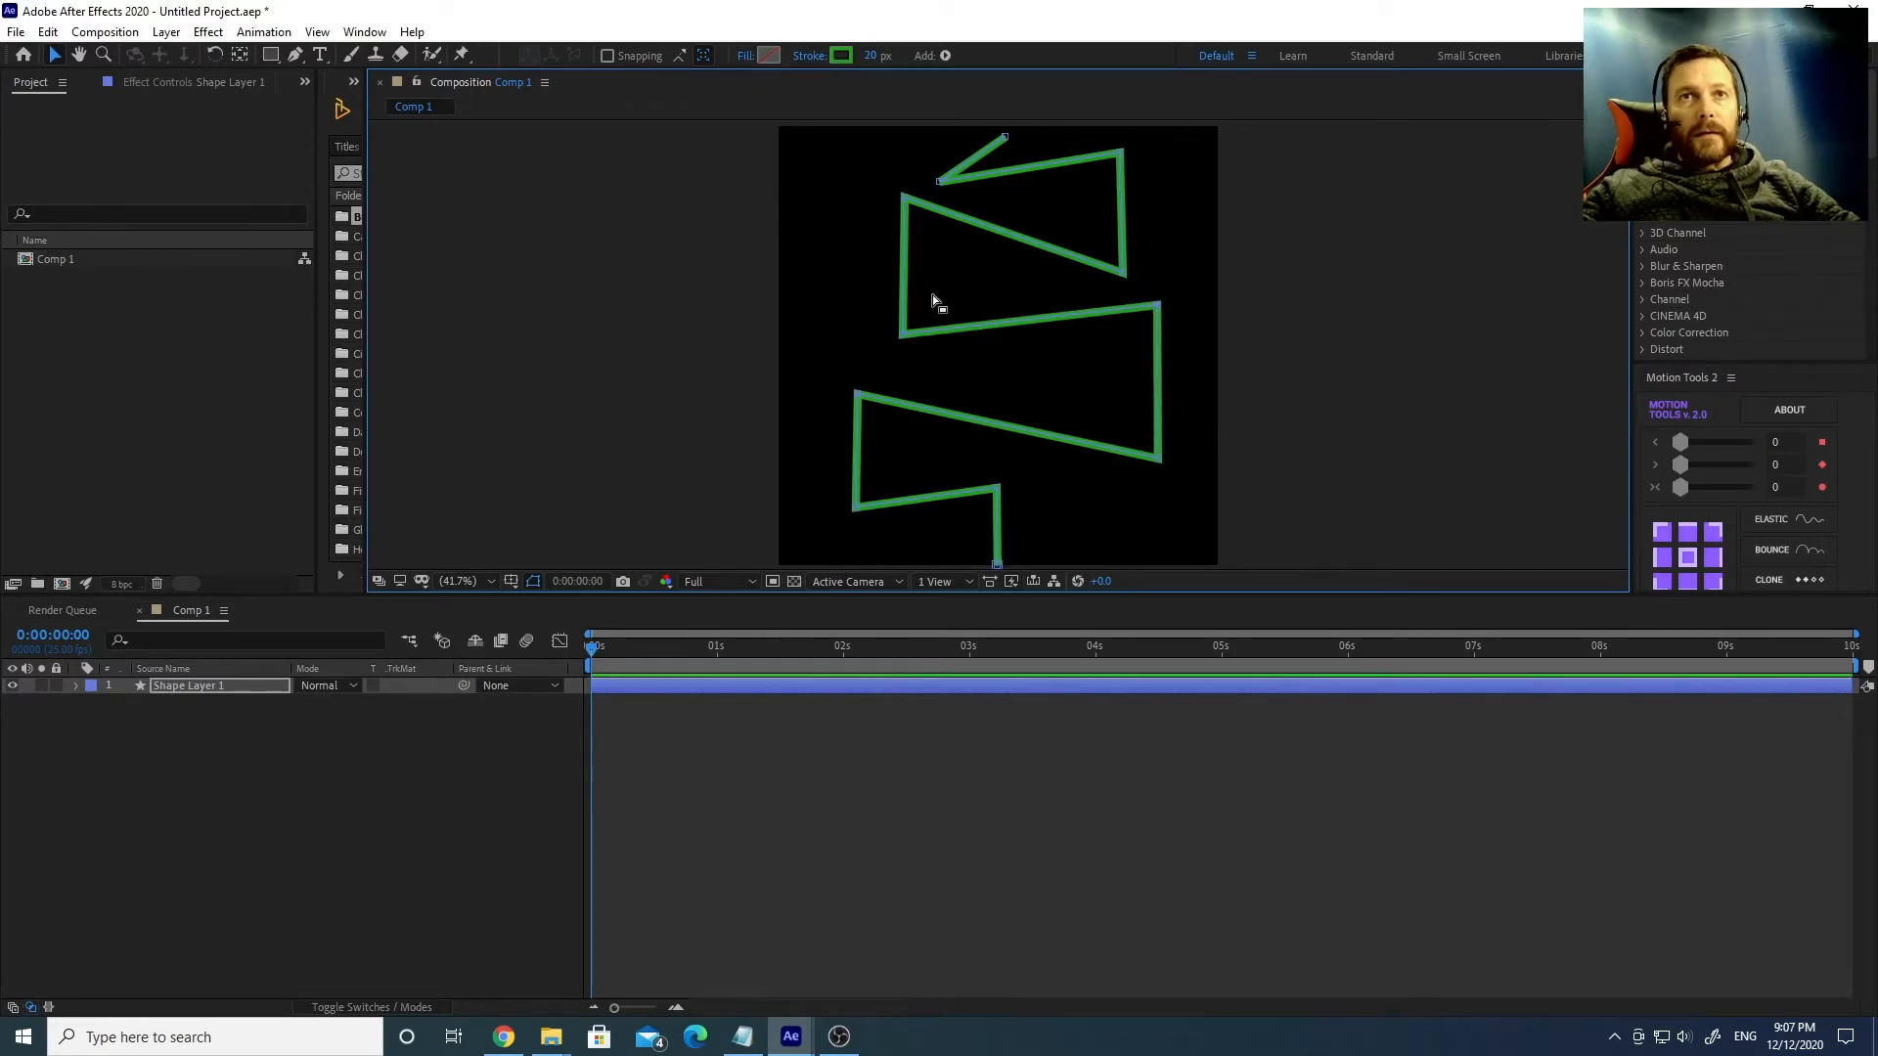
Lower the corner points of the tree's upper tiers to even out their spacing, and shift the trunk's two points slightly right.
{"action": "left_click_drag", "start_coordinate": [904, 198], "coordinate": [904, 233]}
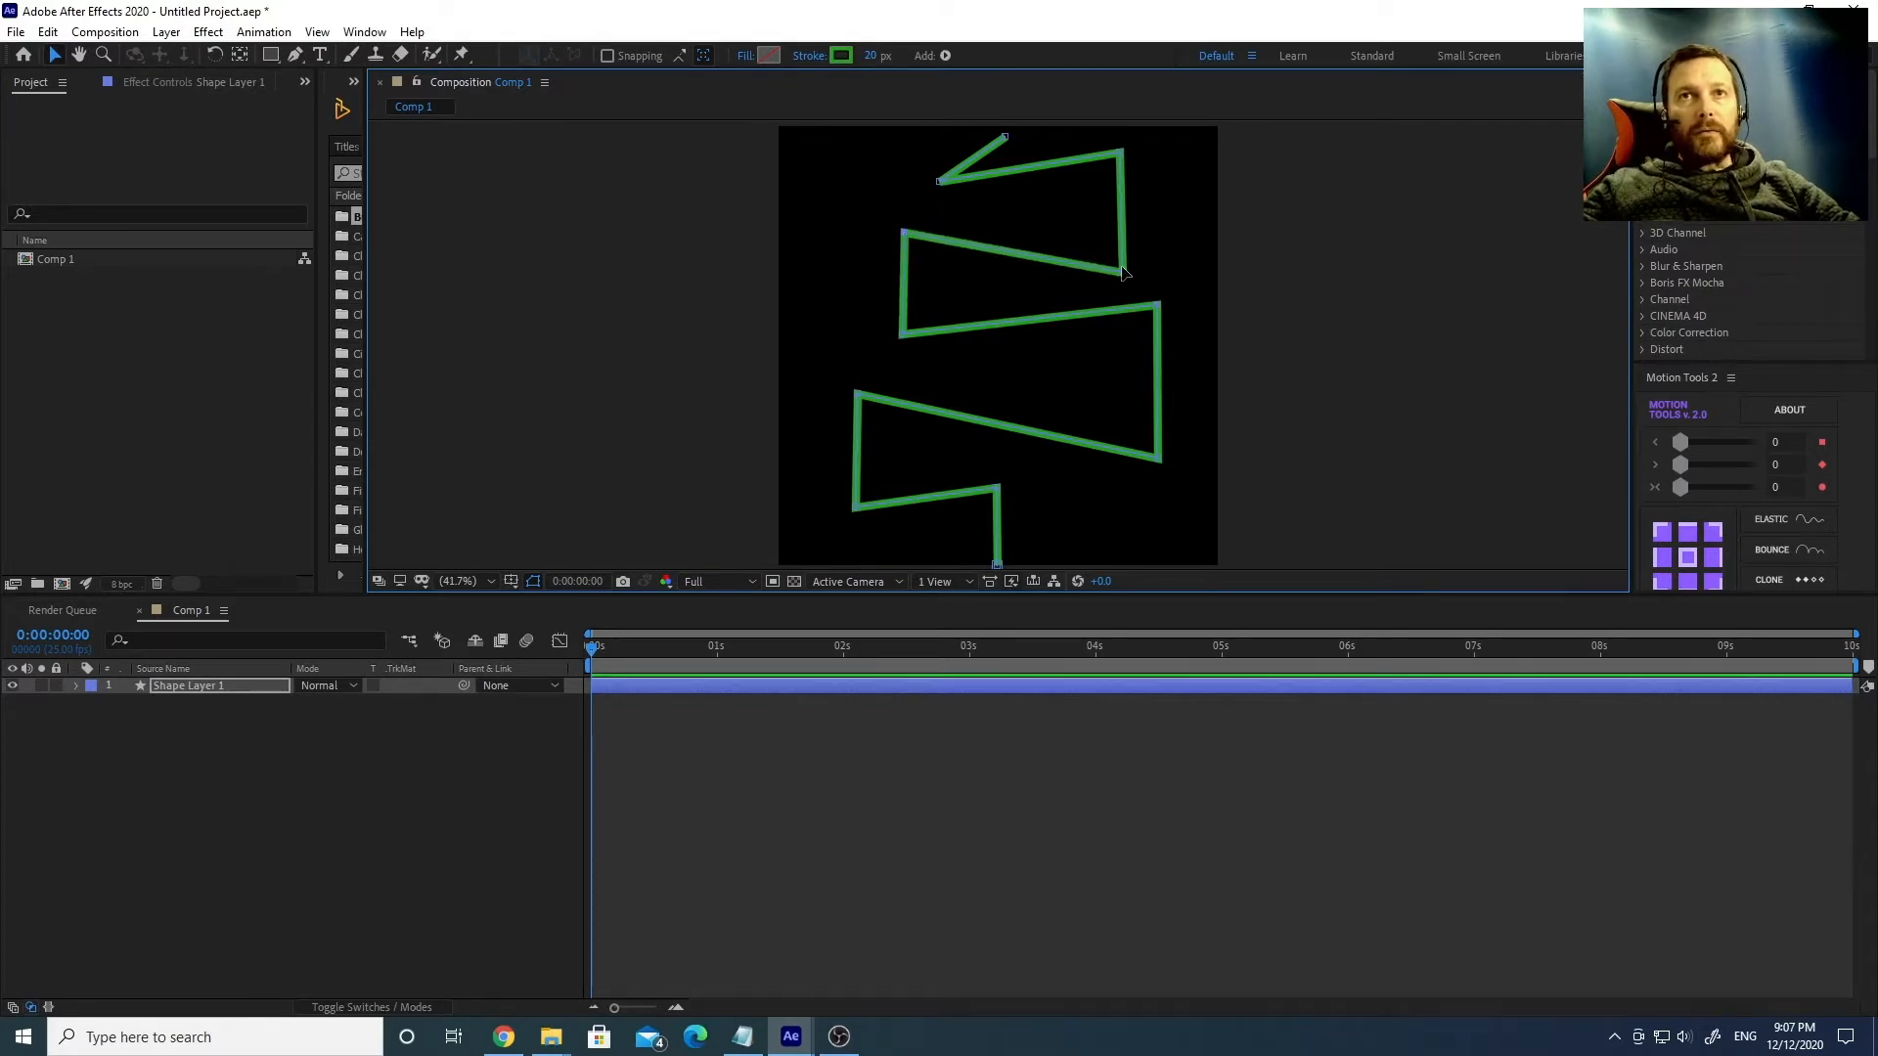
{"action": "left_click_drag", "start_coordinate": [1122, 281], "coordinate": [1120, 285]}
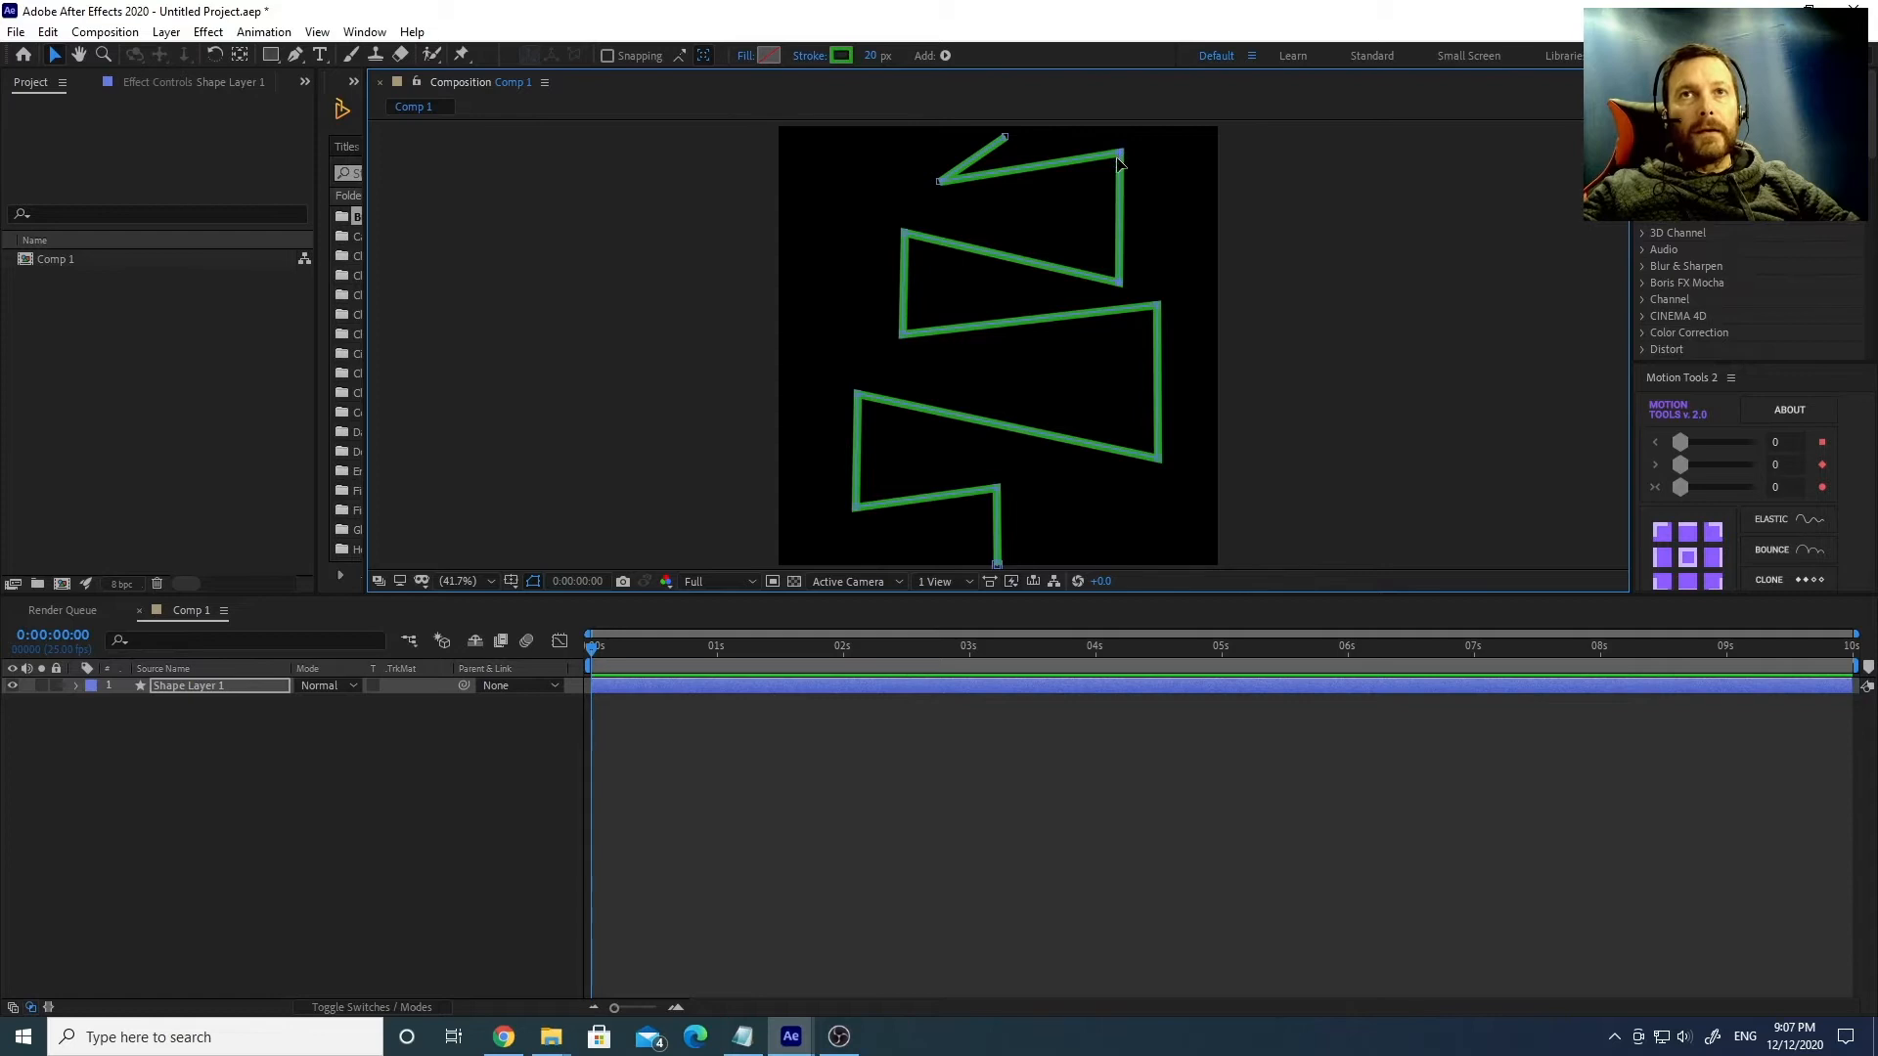
{"action": "left_click_drag", "start_coordinate": [1120, 157], "coordinate": [1122, 180]}
{"action": "left_click_drag", "start_coordinate": [939, 182], "coordinate": [952, 211]}
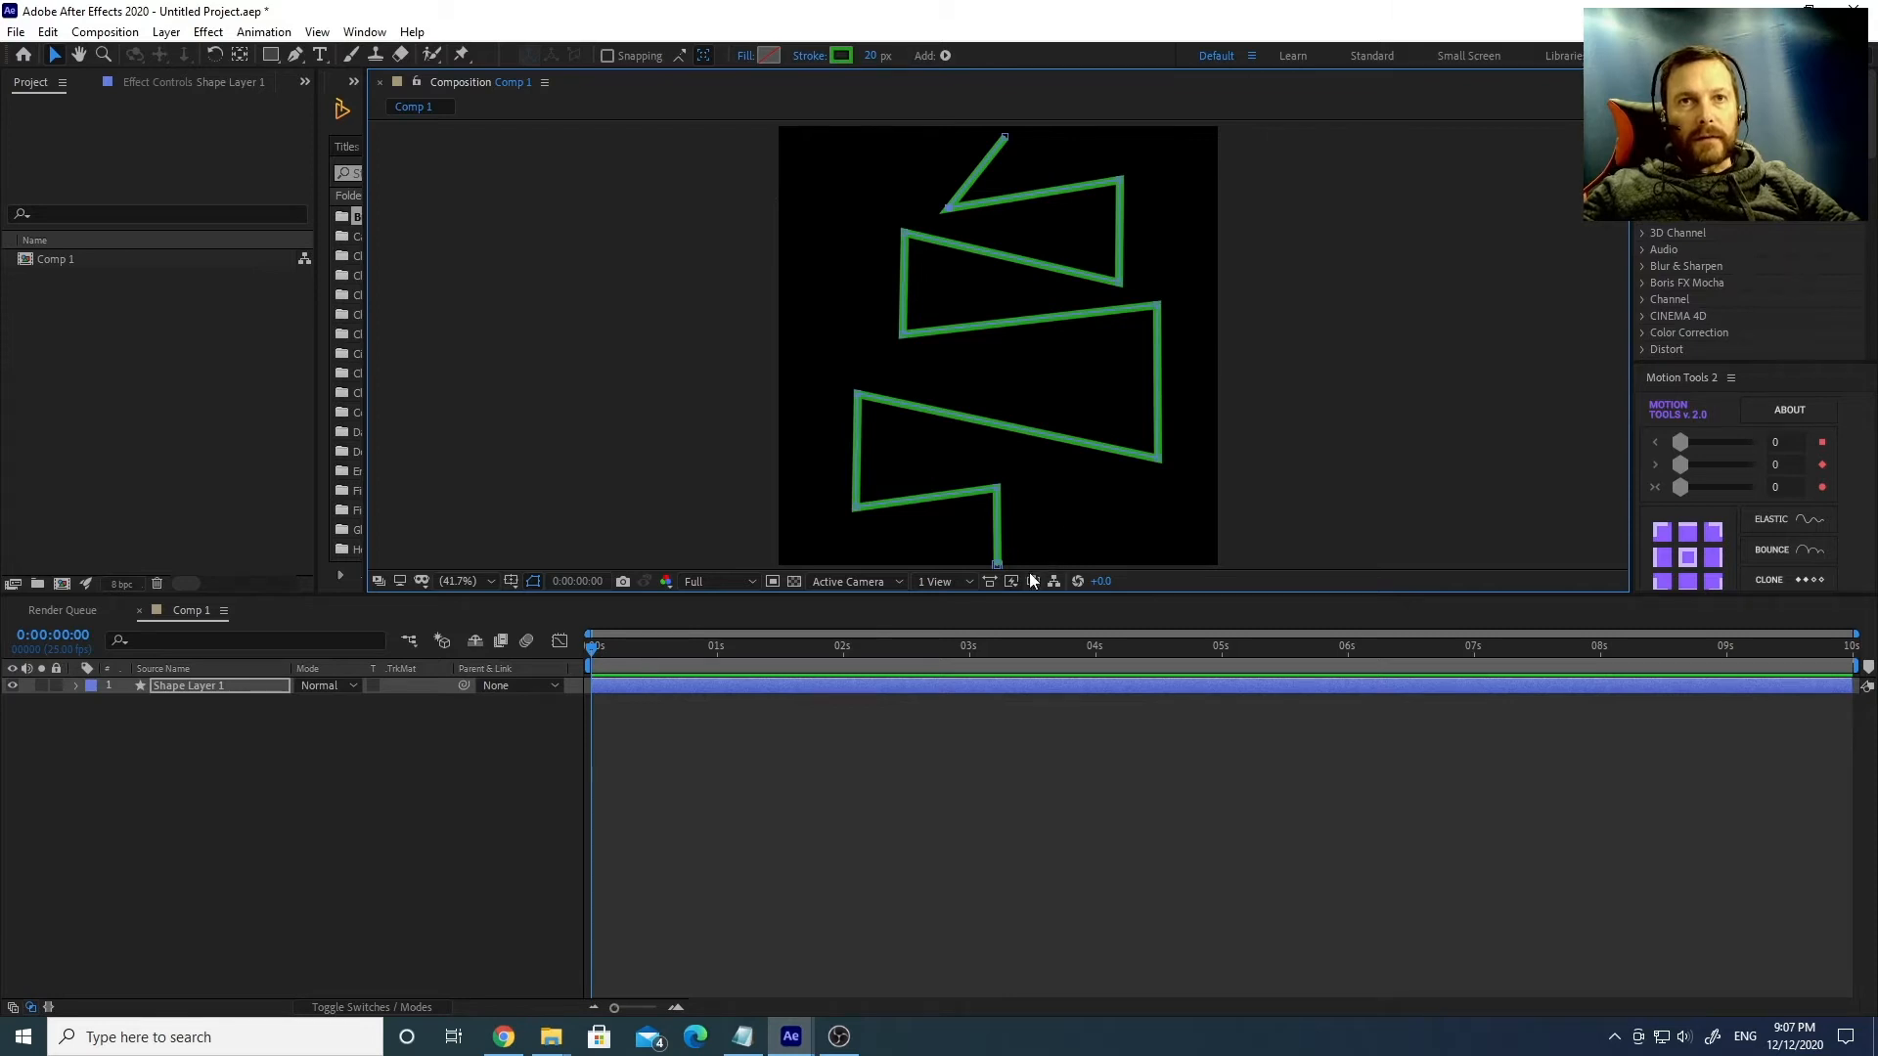
{"action": "left_click_drag", "start_coordinate": [972, 469], "coordinate": [1013, 560]}
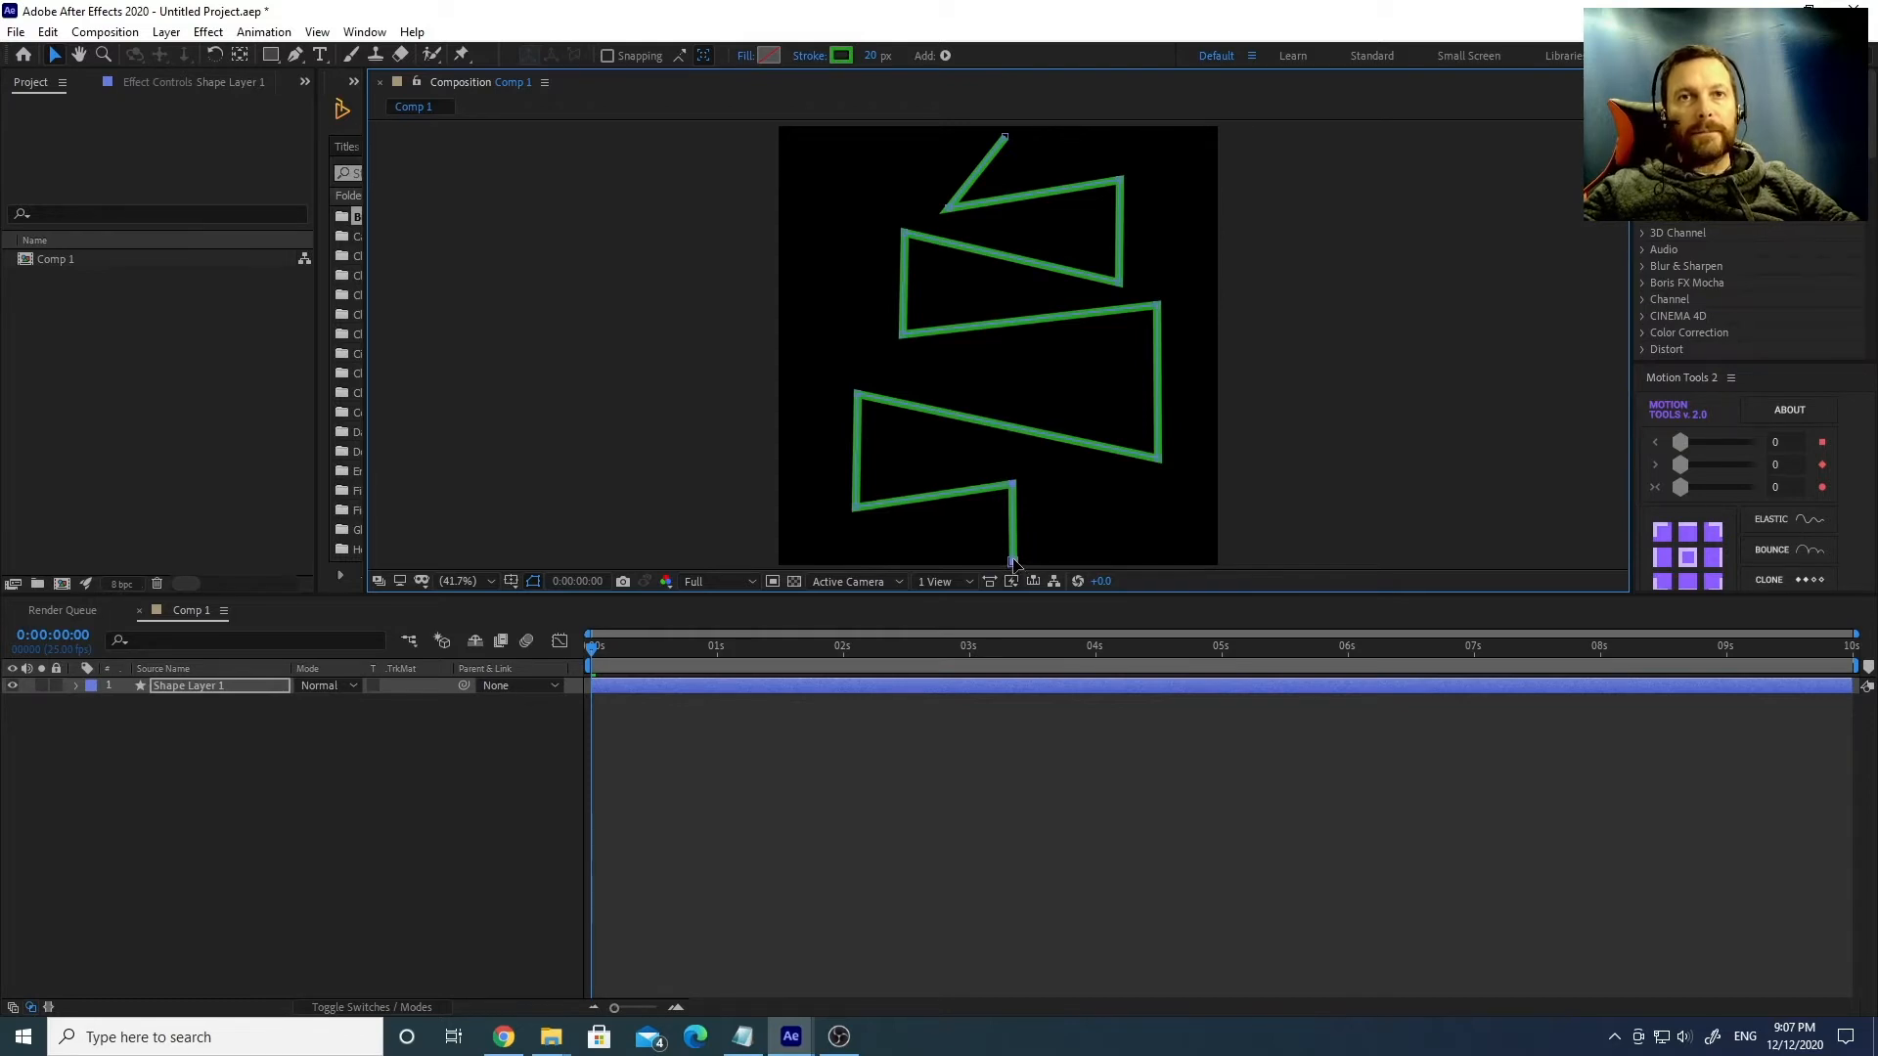
{"action": "left_click", "coordinate": [1209, 502]}
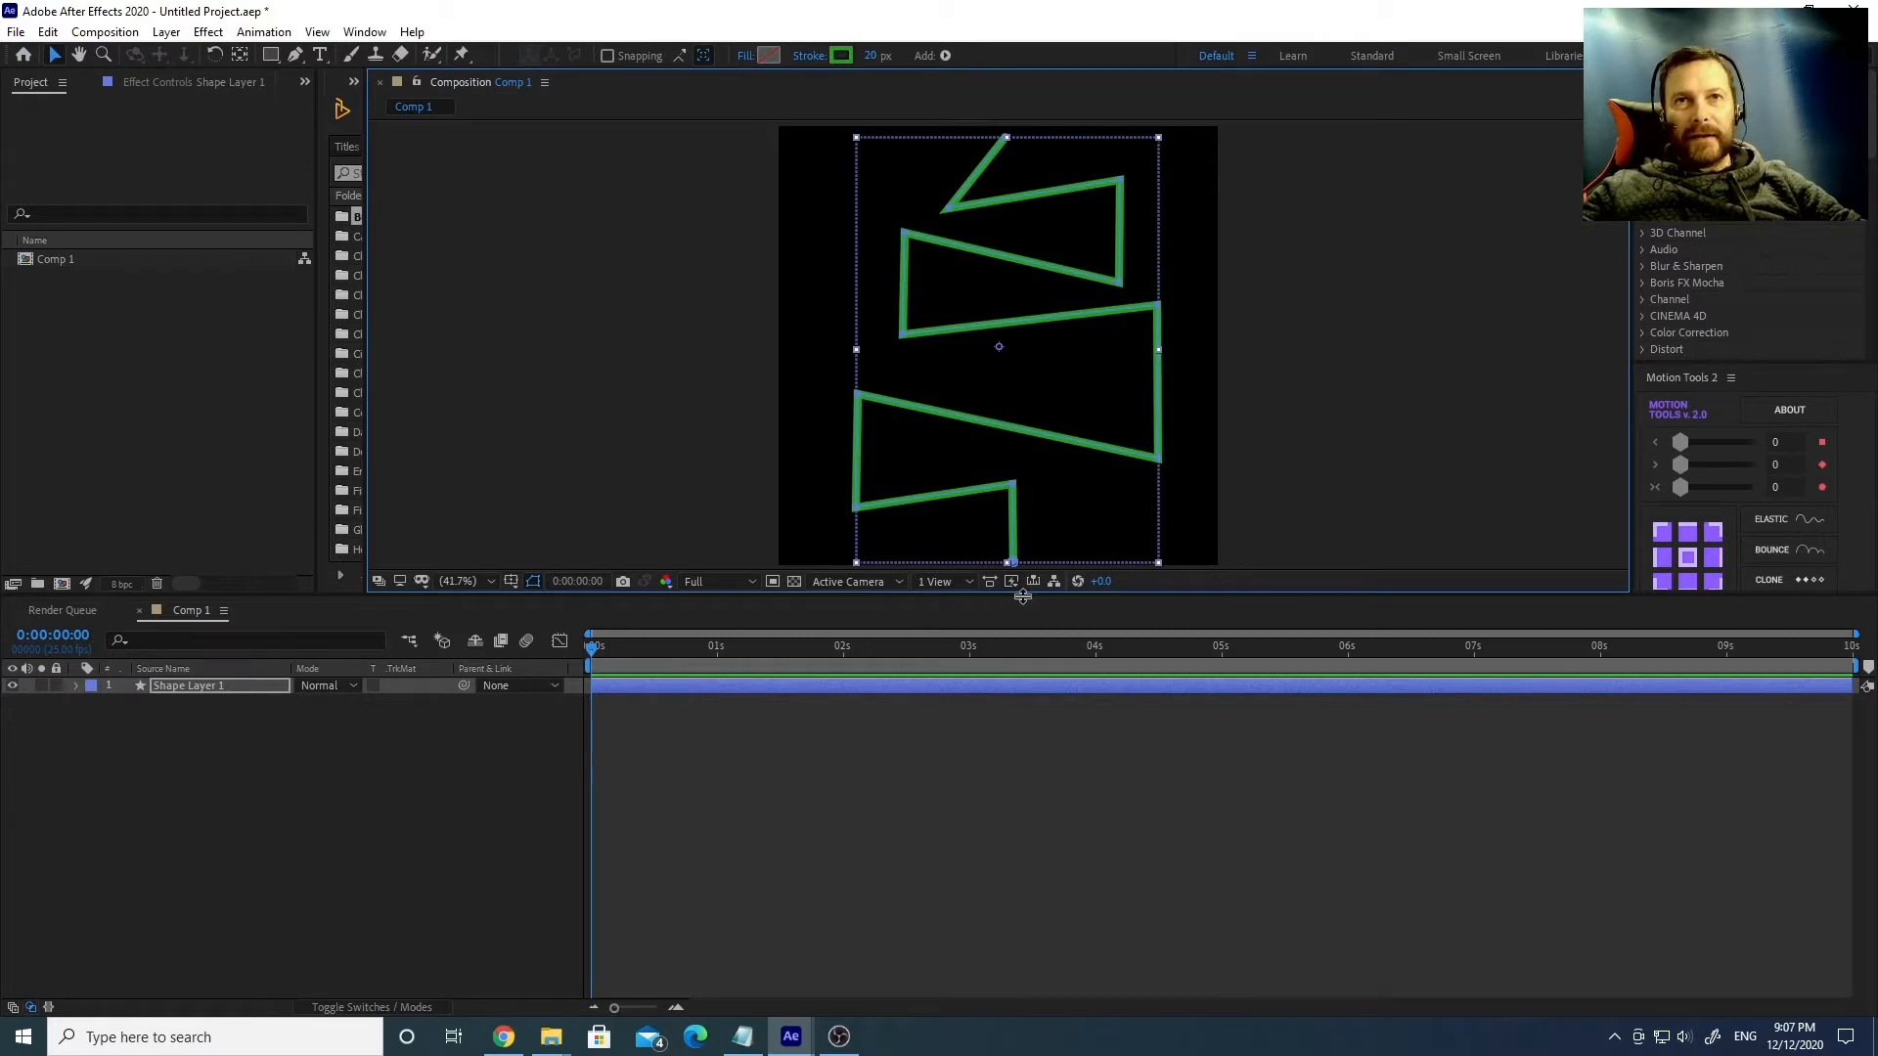
Rename the shape layer as tree and deselect it.
{"action": "mouse_move", "coordinate": [593, 647]}
{"action": "left_mouse_down"}
{"action": "mouse_move", "coordinate": [883, 651]}
{"action": "mouse_move", "coordinate": [575, 647]}
{"action": "left_mouse_up"}
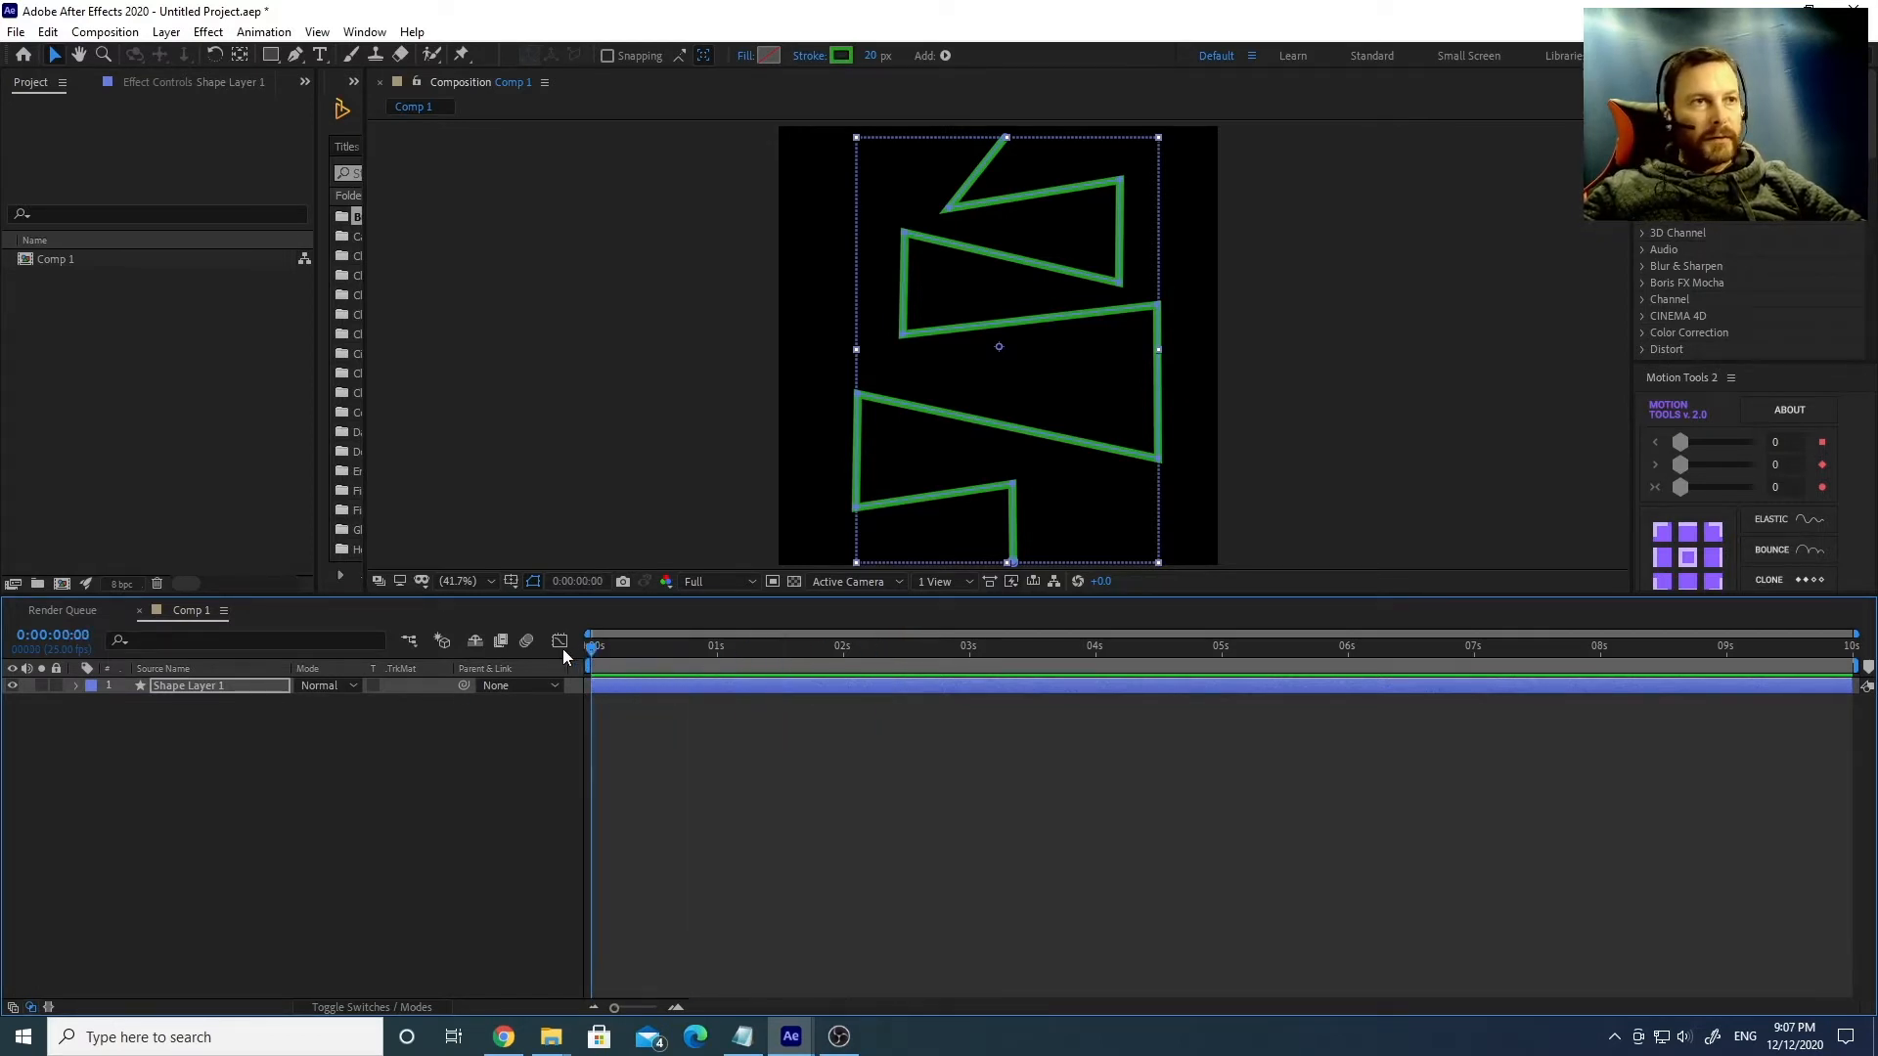
{"action": "left_click", "coordinate": [197, 685]}
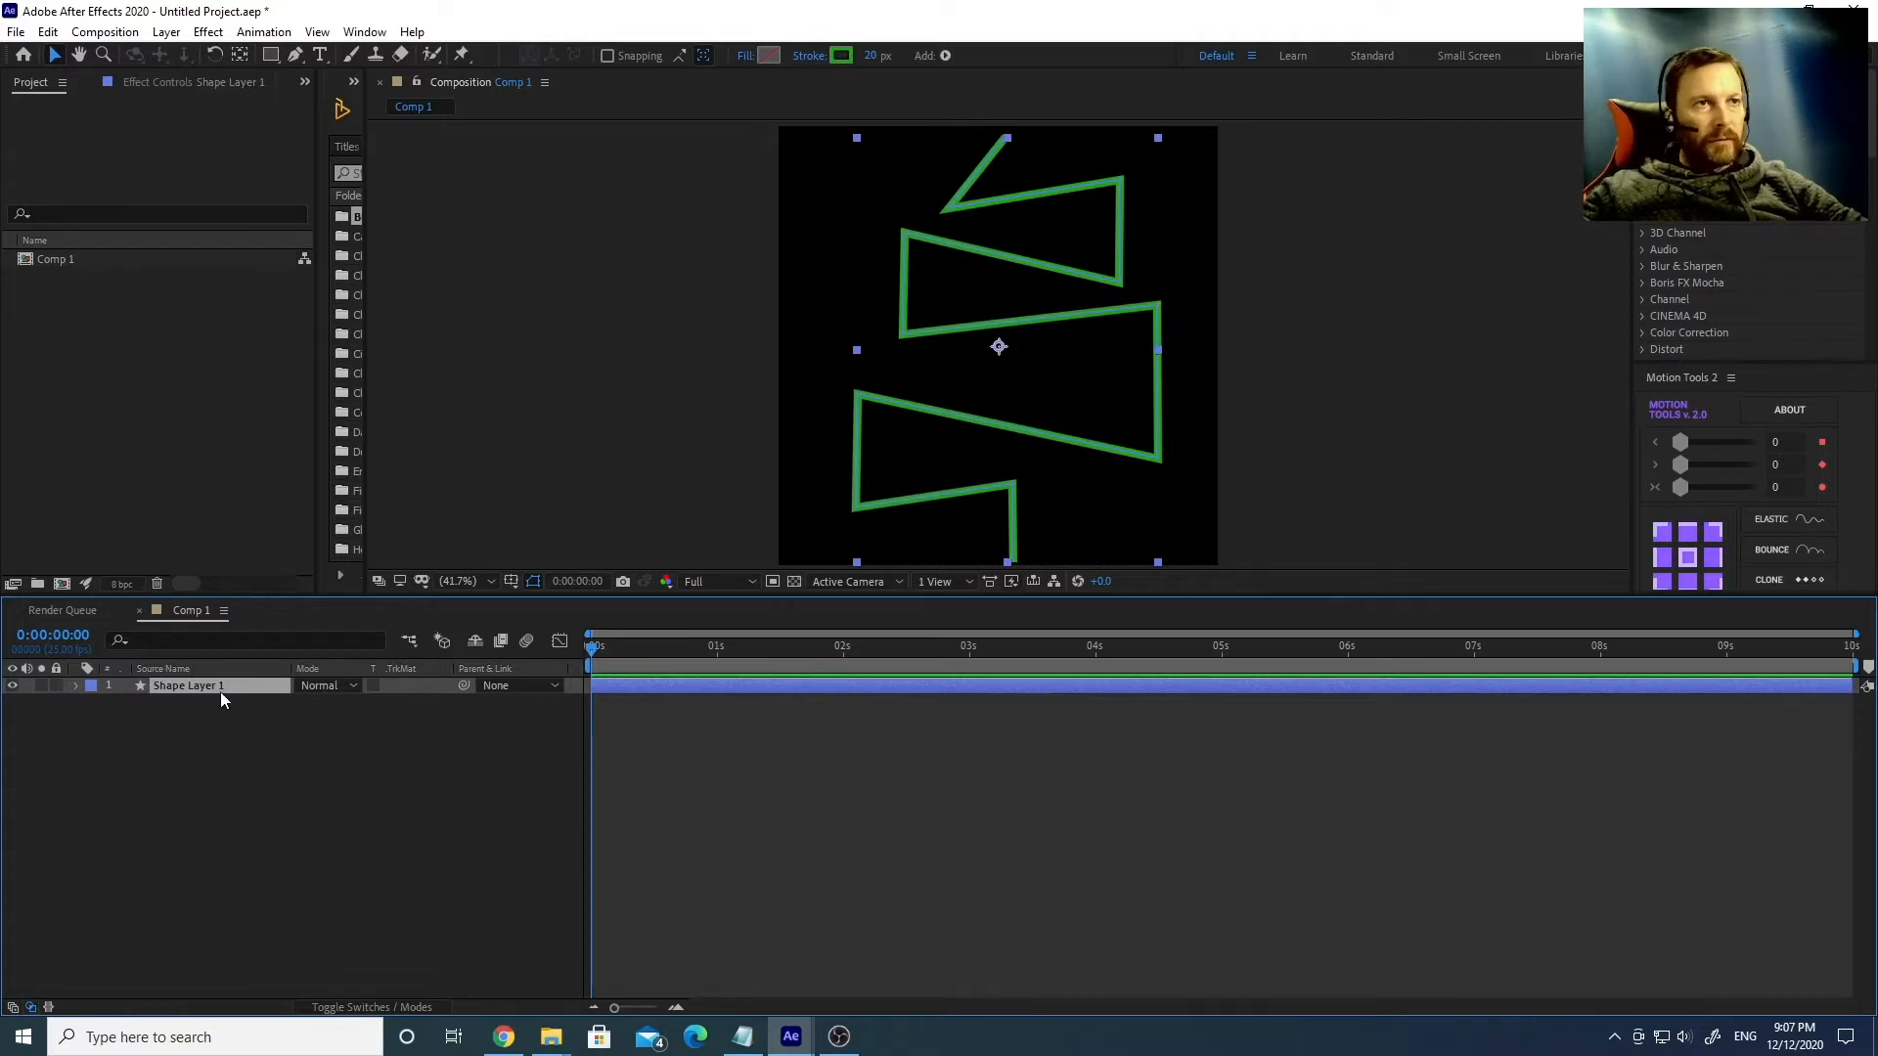
{"action": "key", "text": "Return"}
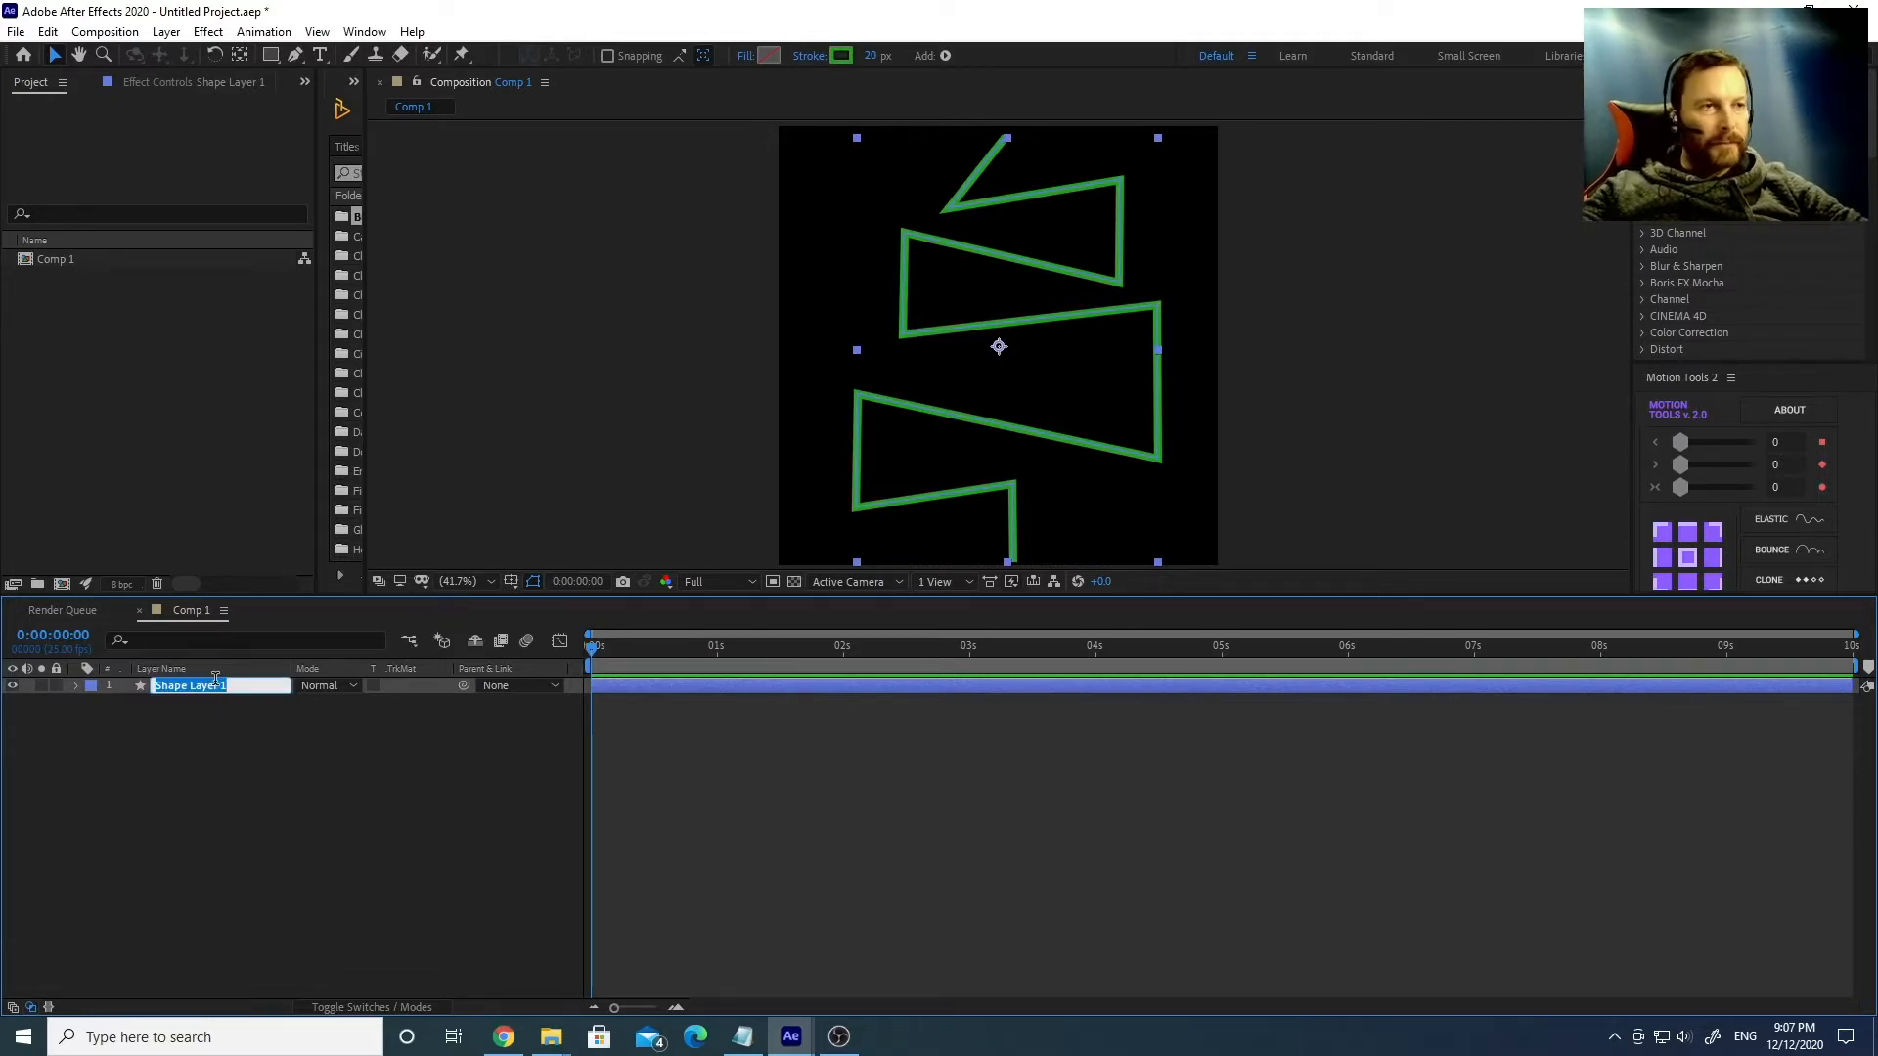
{"action": "type", "text": "tree"}
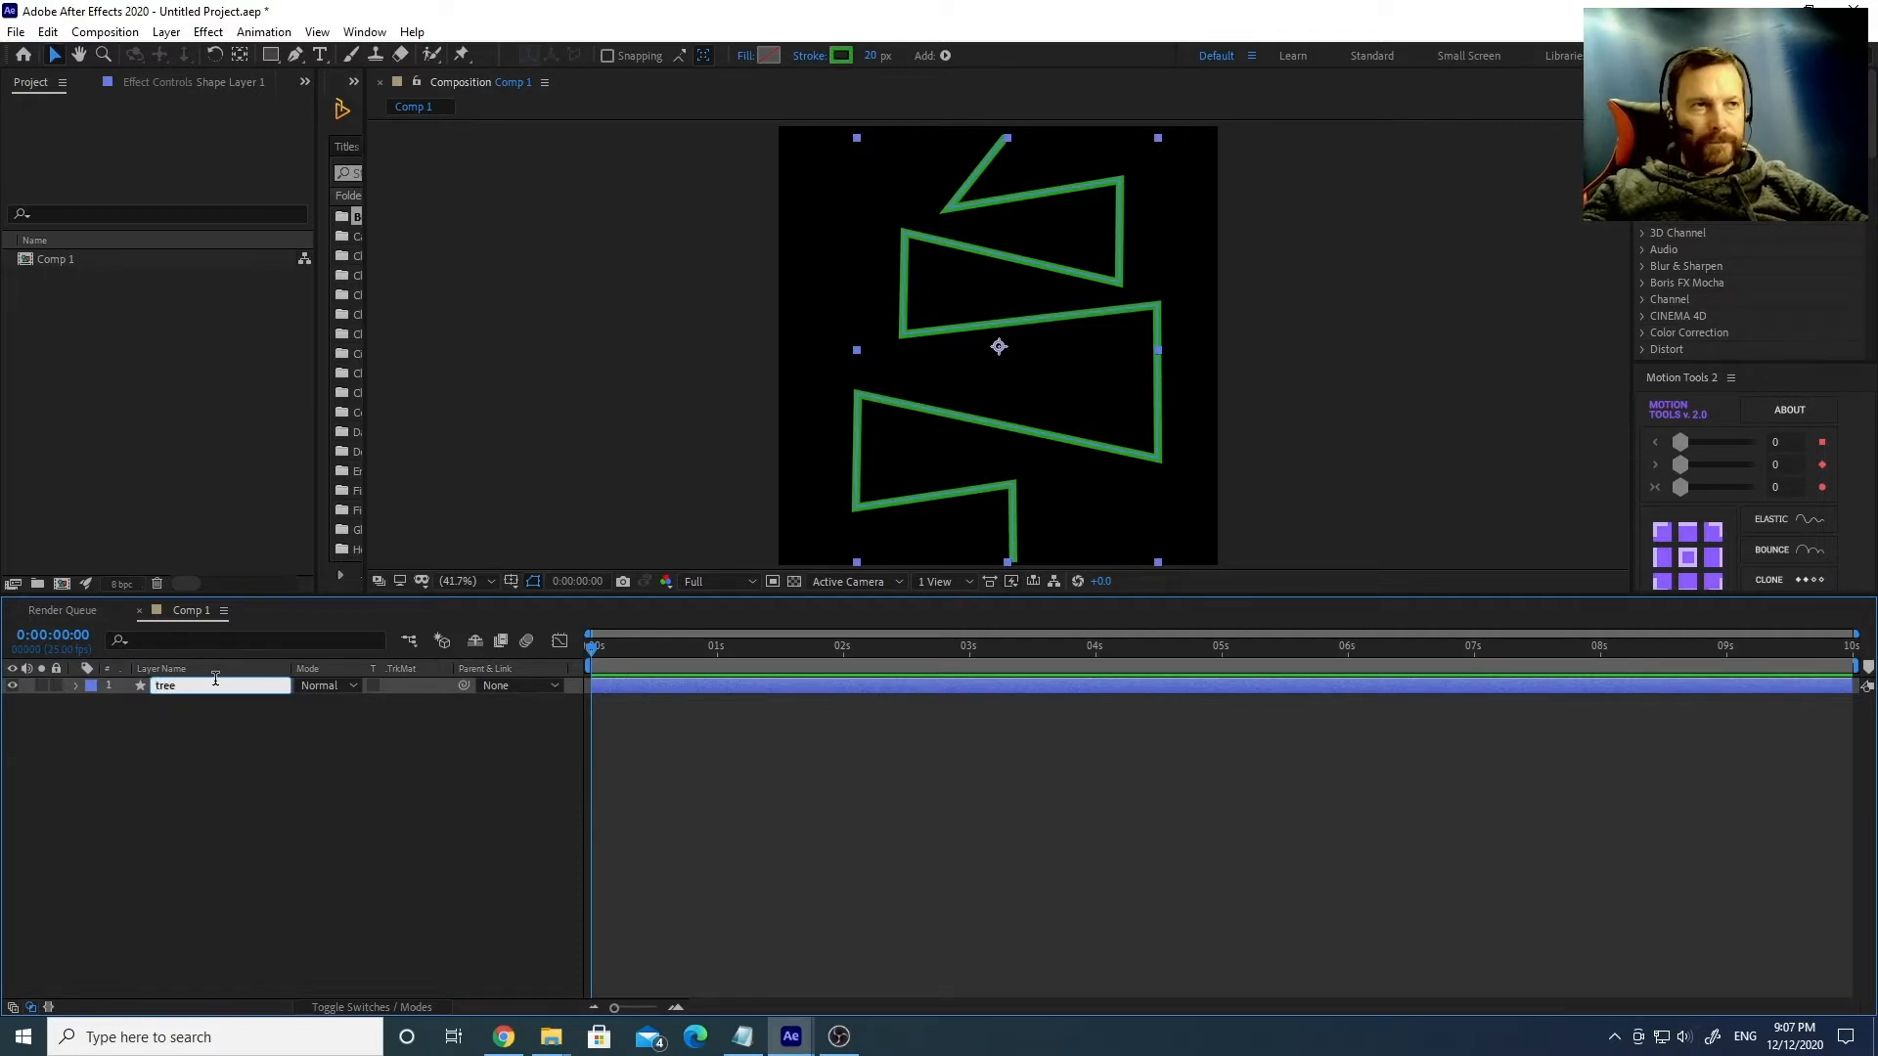
{"action": "key", "text": "Return"}
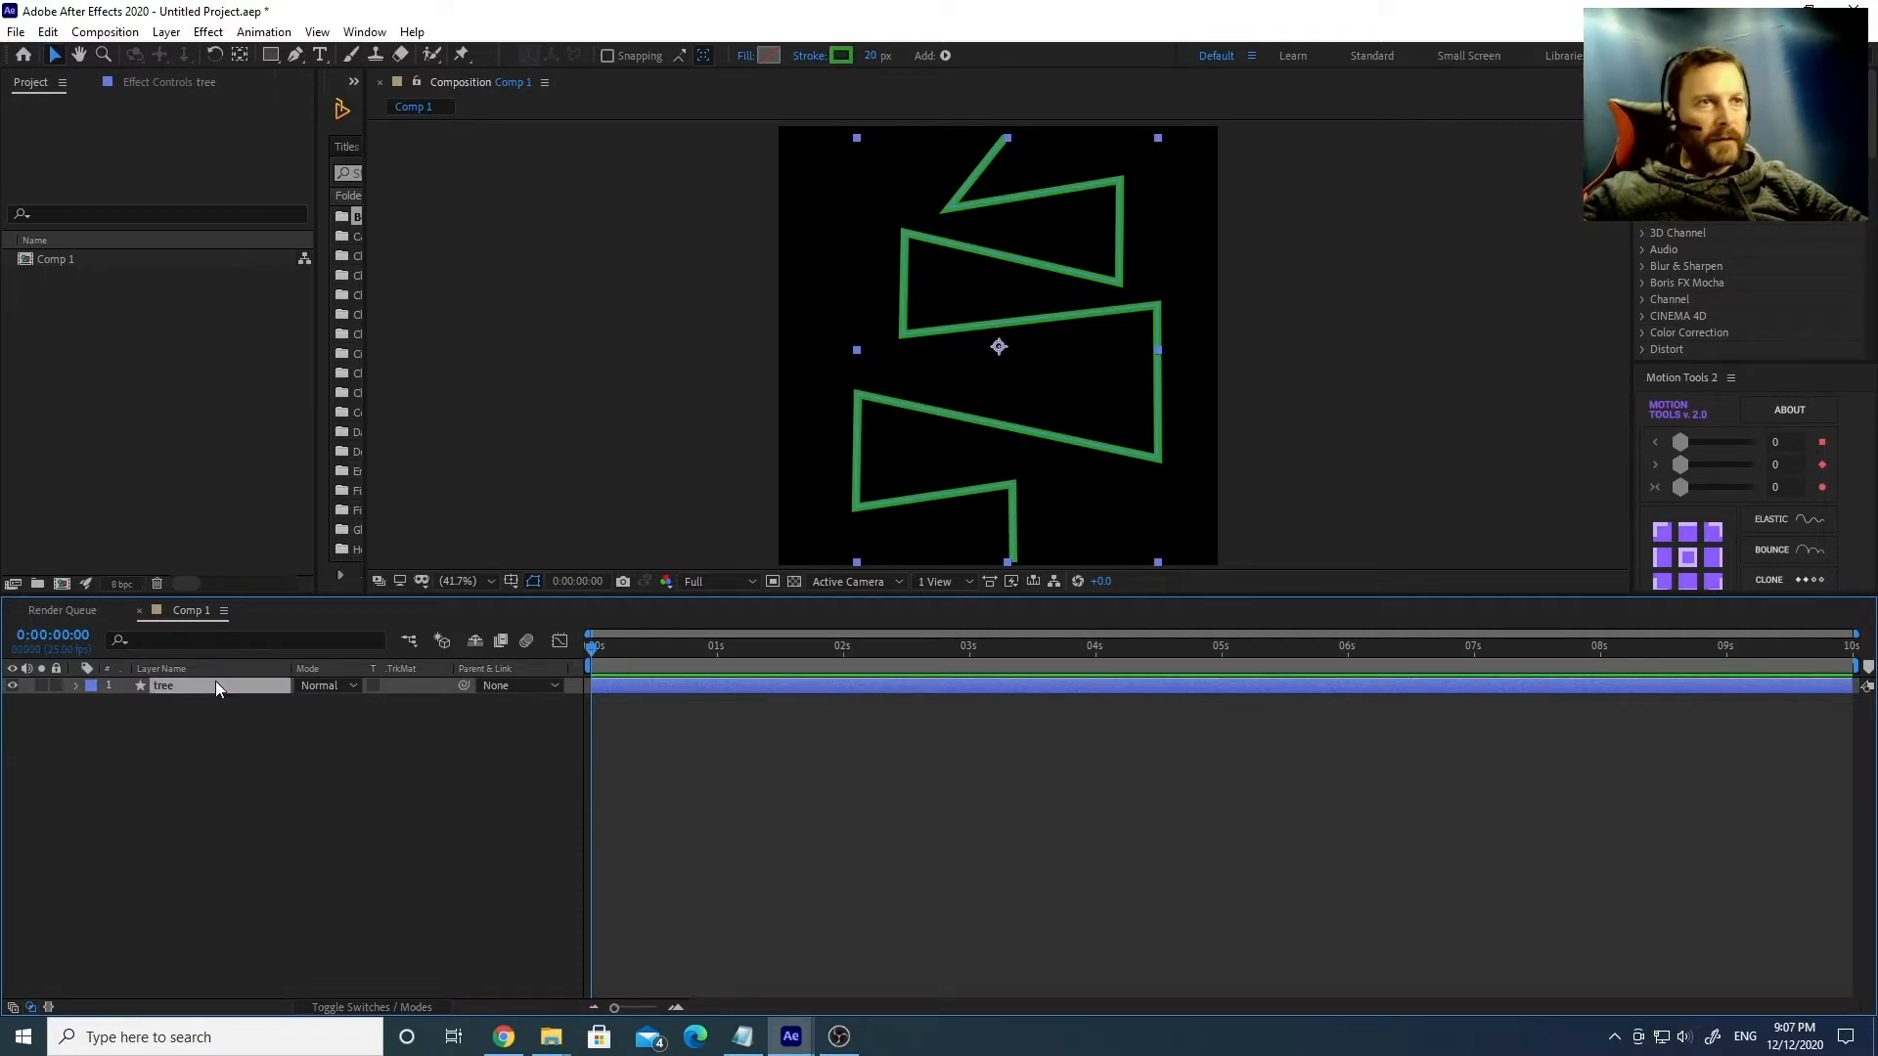
{"action": "left_click", "coordinate": [186, 748]}
Taper the tree's stroke toward its tip with an End Width of 10% and an End Length of 50%.
{"action": "left_click", "coordinate": [76, 686]}
{"action": "left_click", "coordinate": [93, 704]}
{"action": "left_click", "coordinate": [109, 721]}
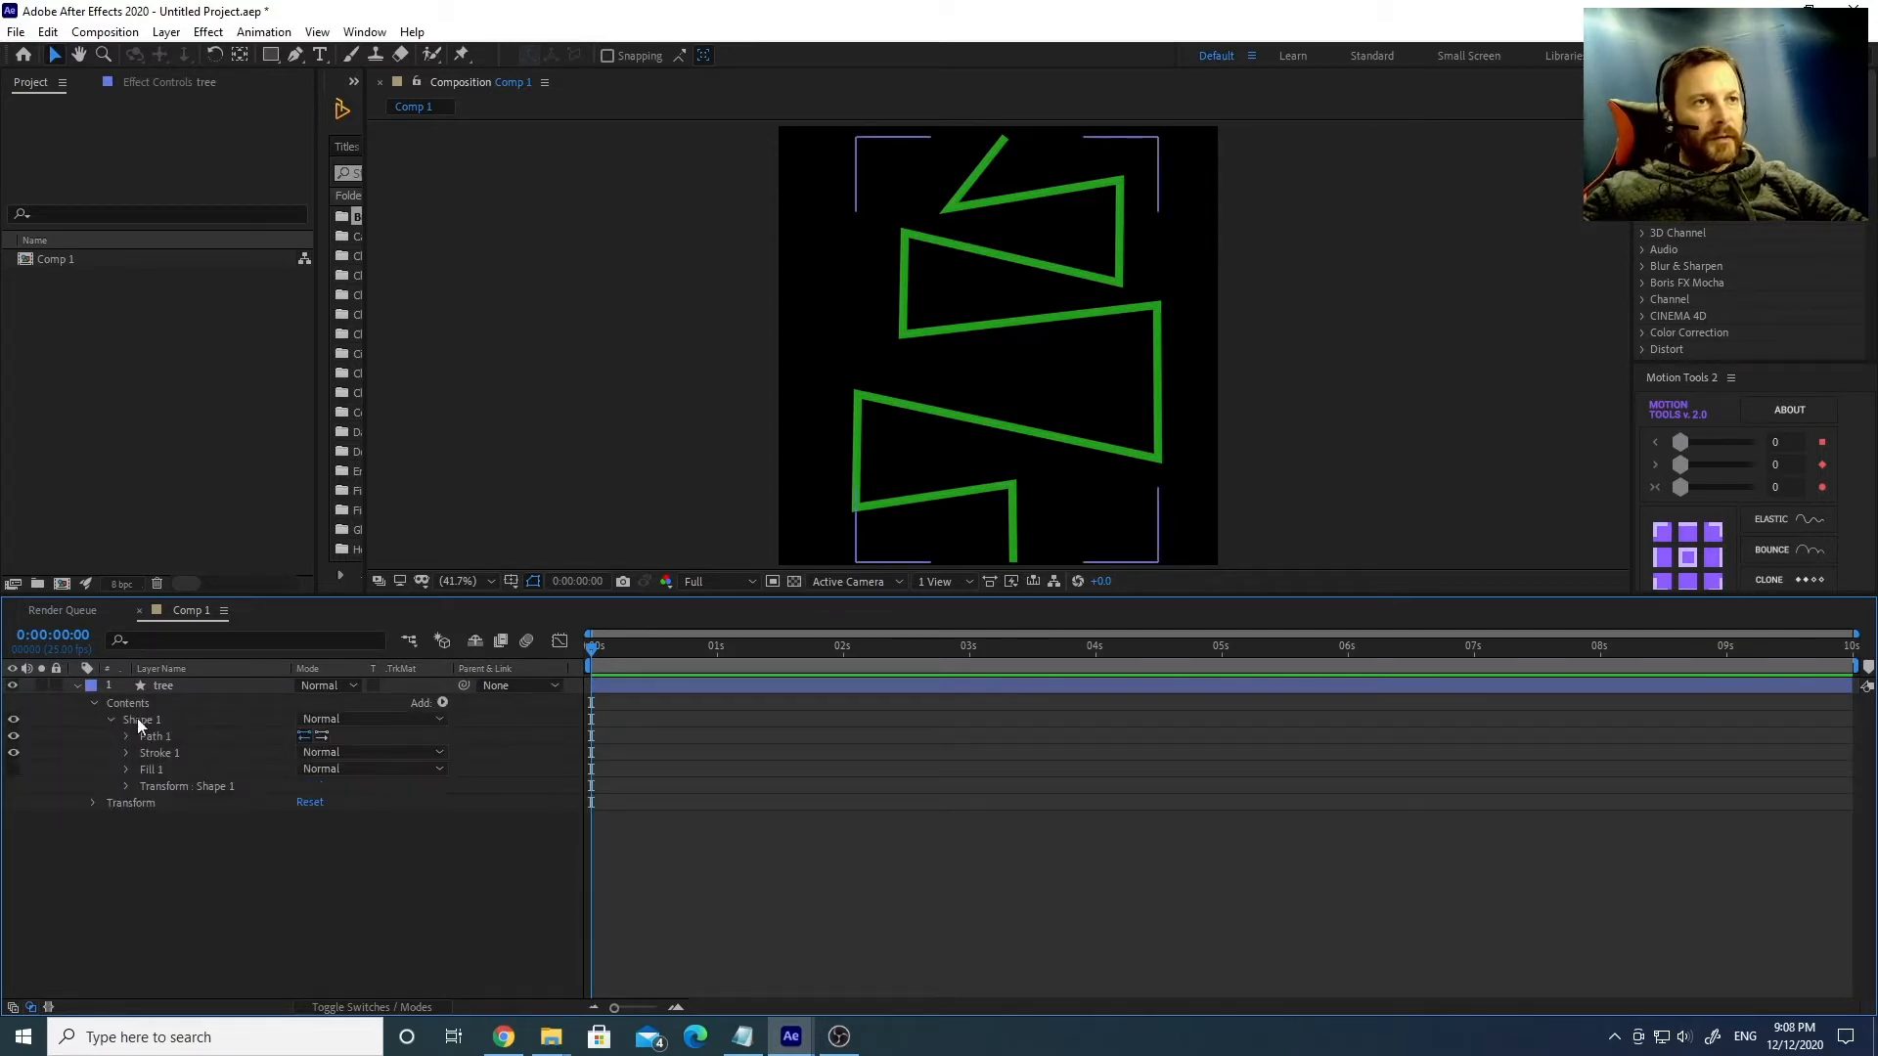
{"action": "left_click", "coordinate": [154, 754]}
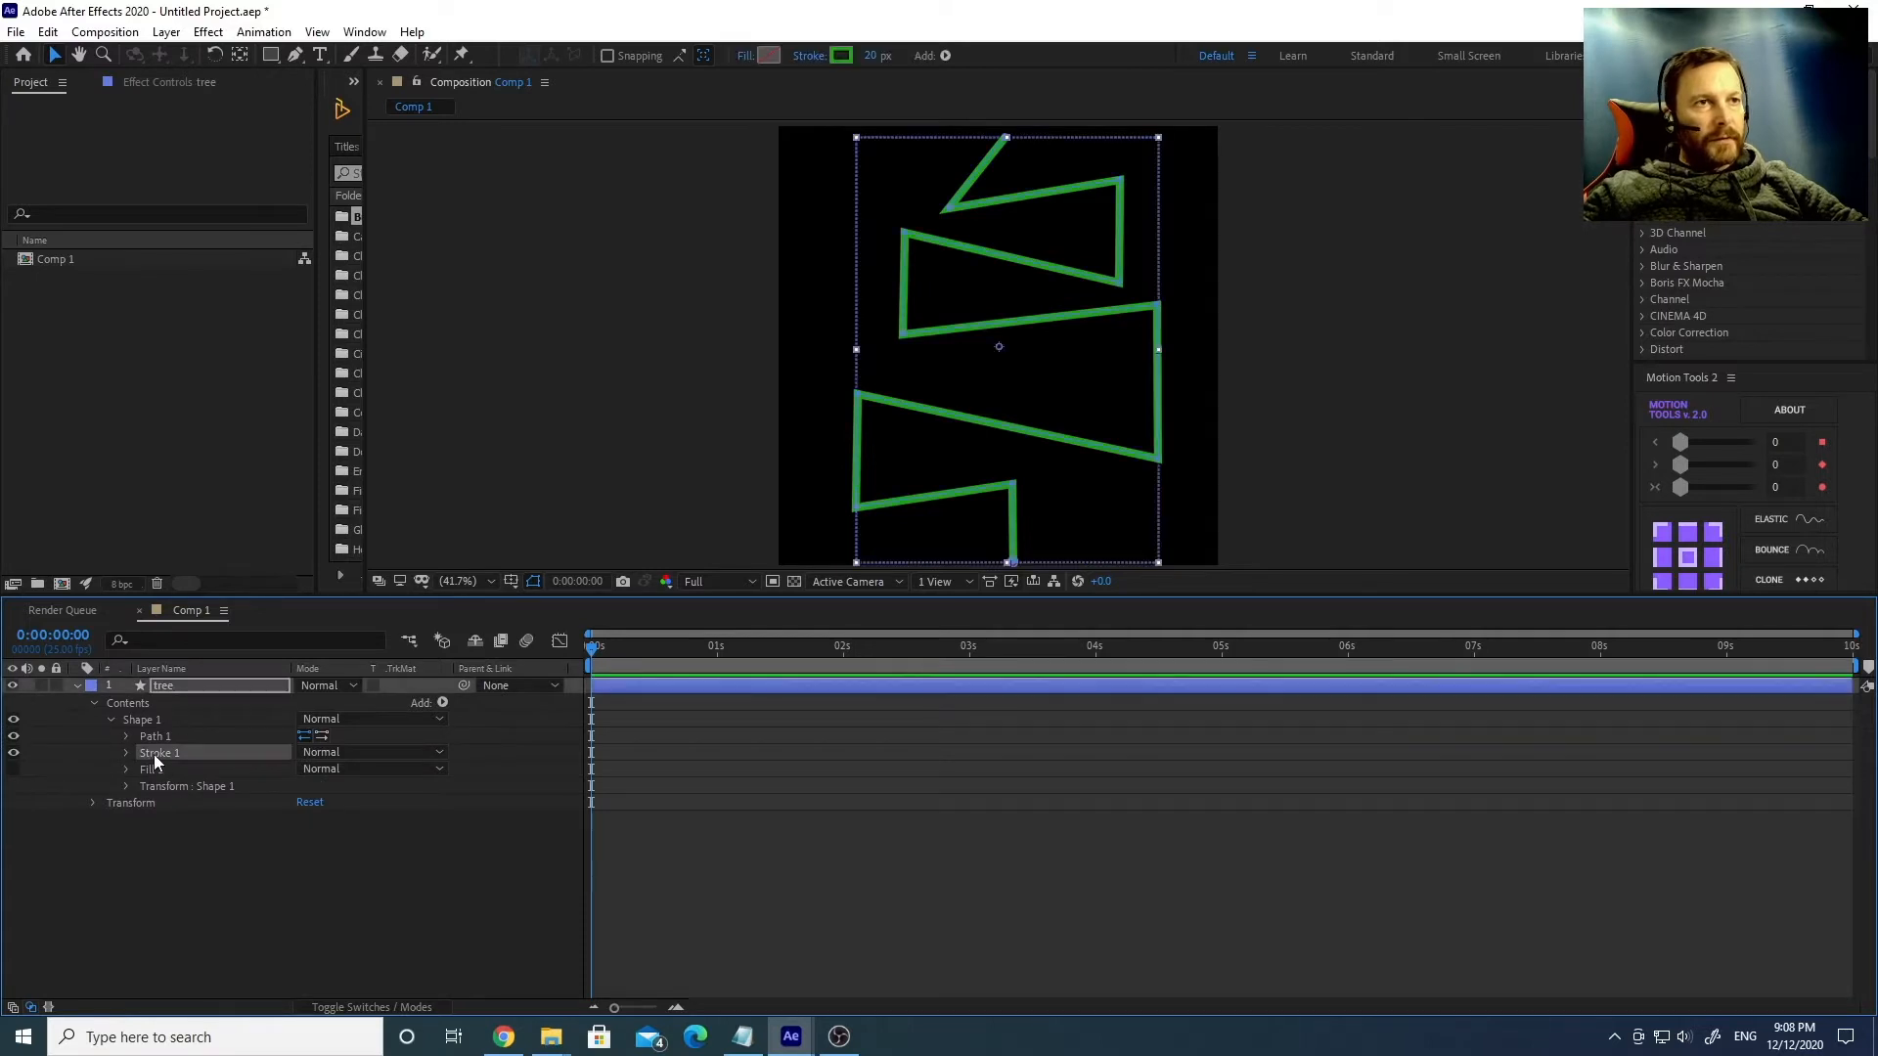
{"action": "left_click", "coordinate": [126, 754]}
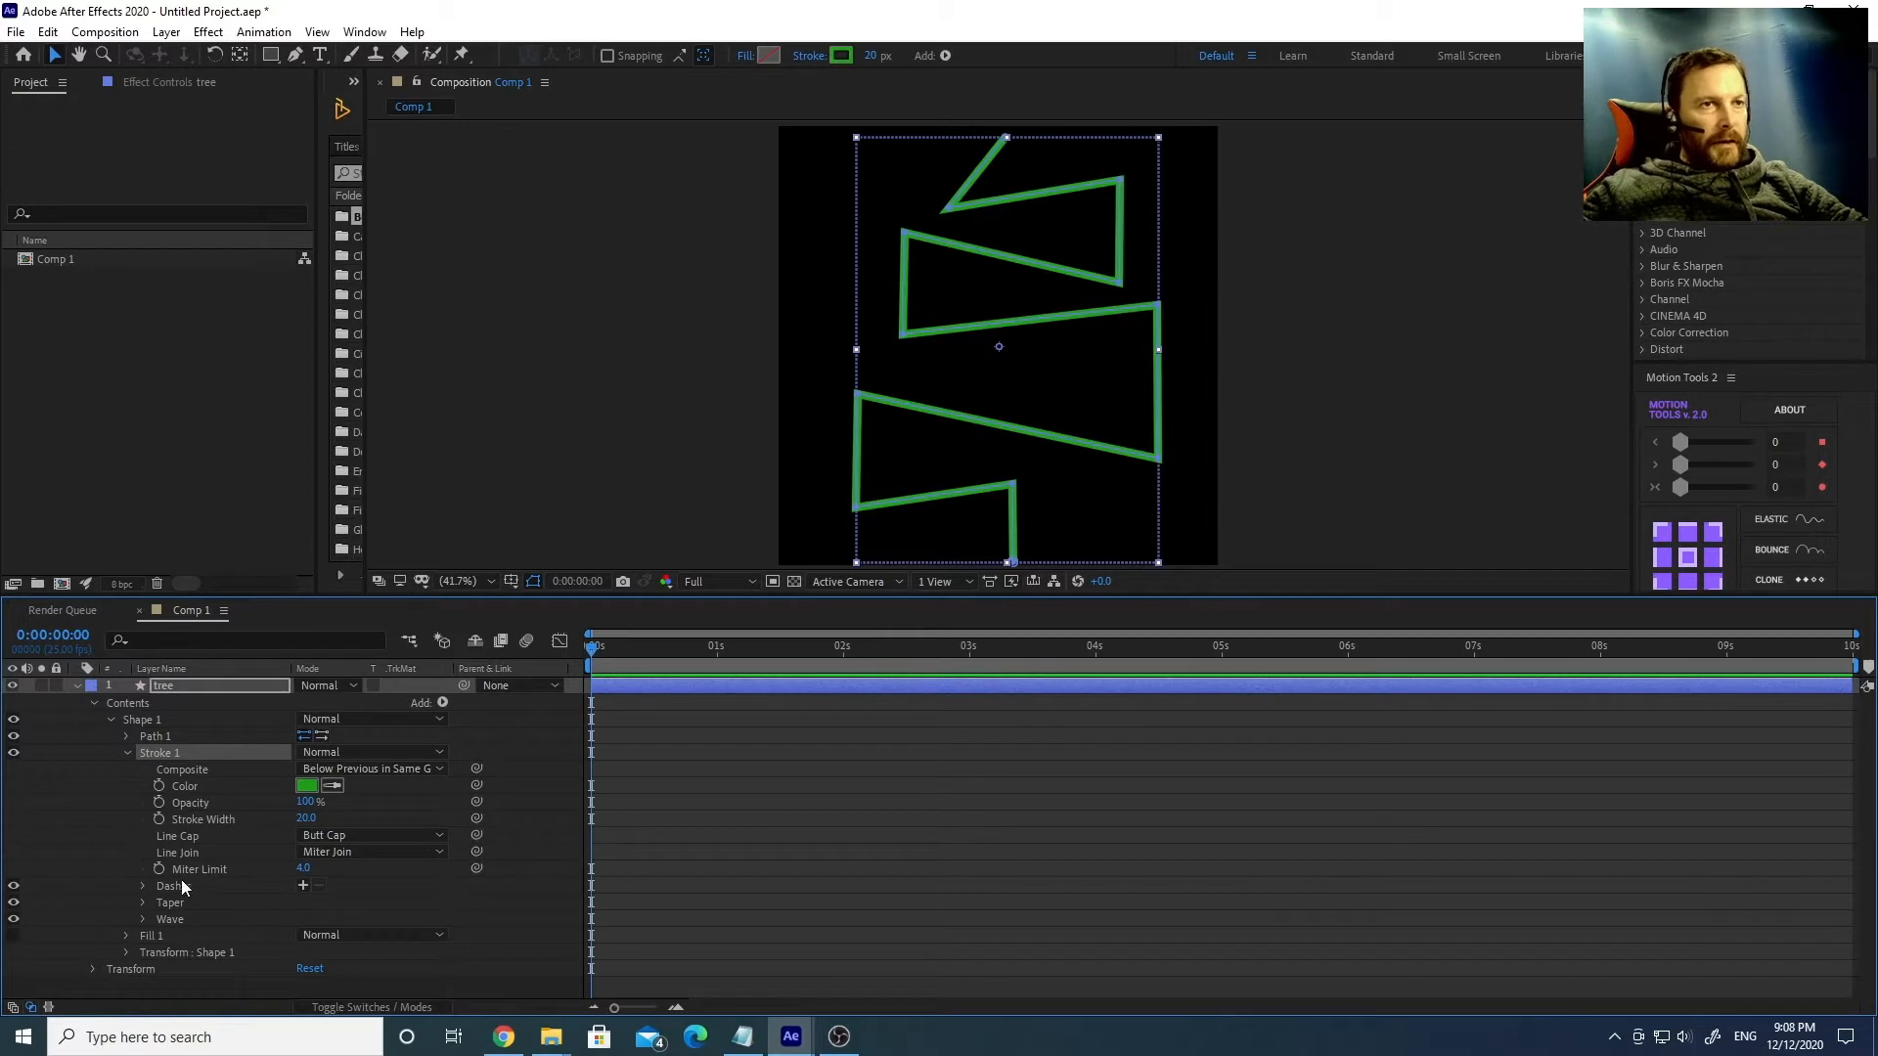
{"action": "left_click", "coordinate": [143, 903]}
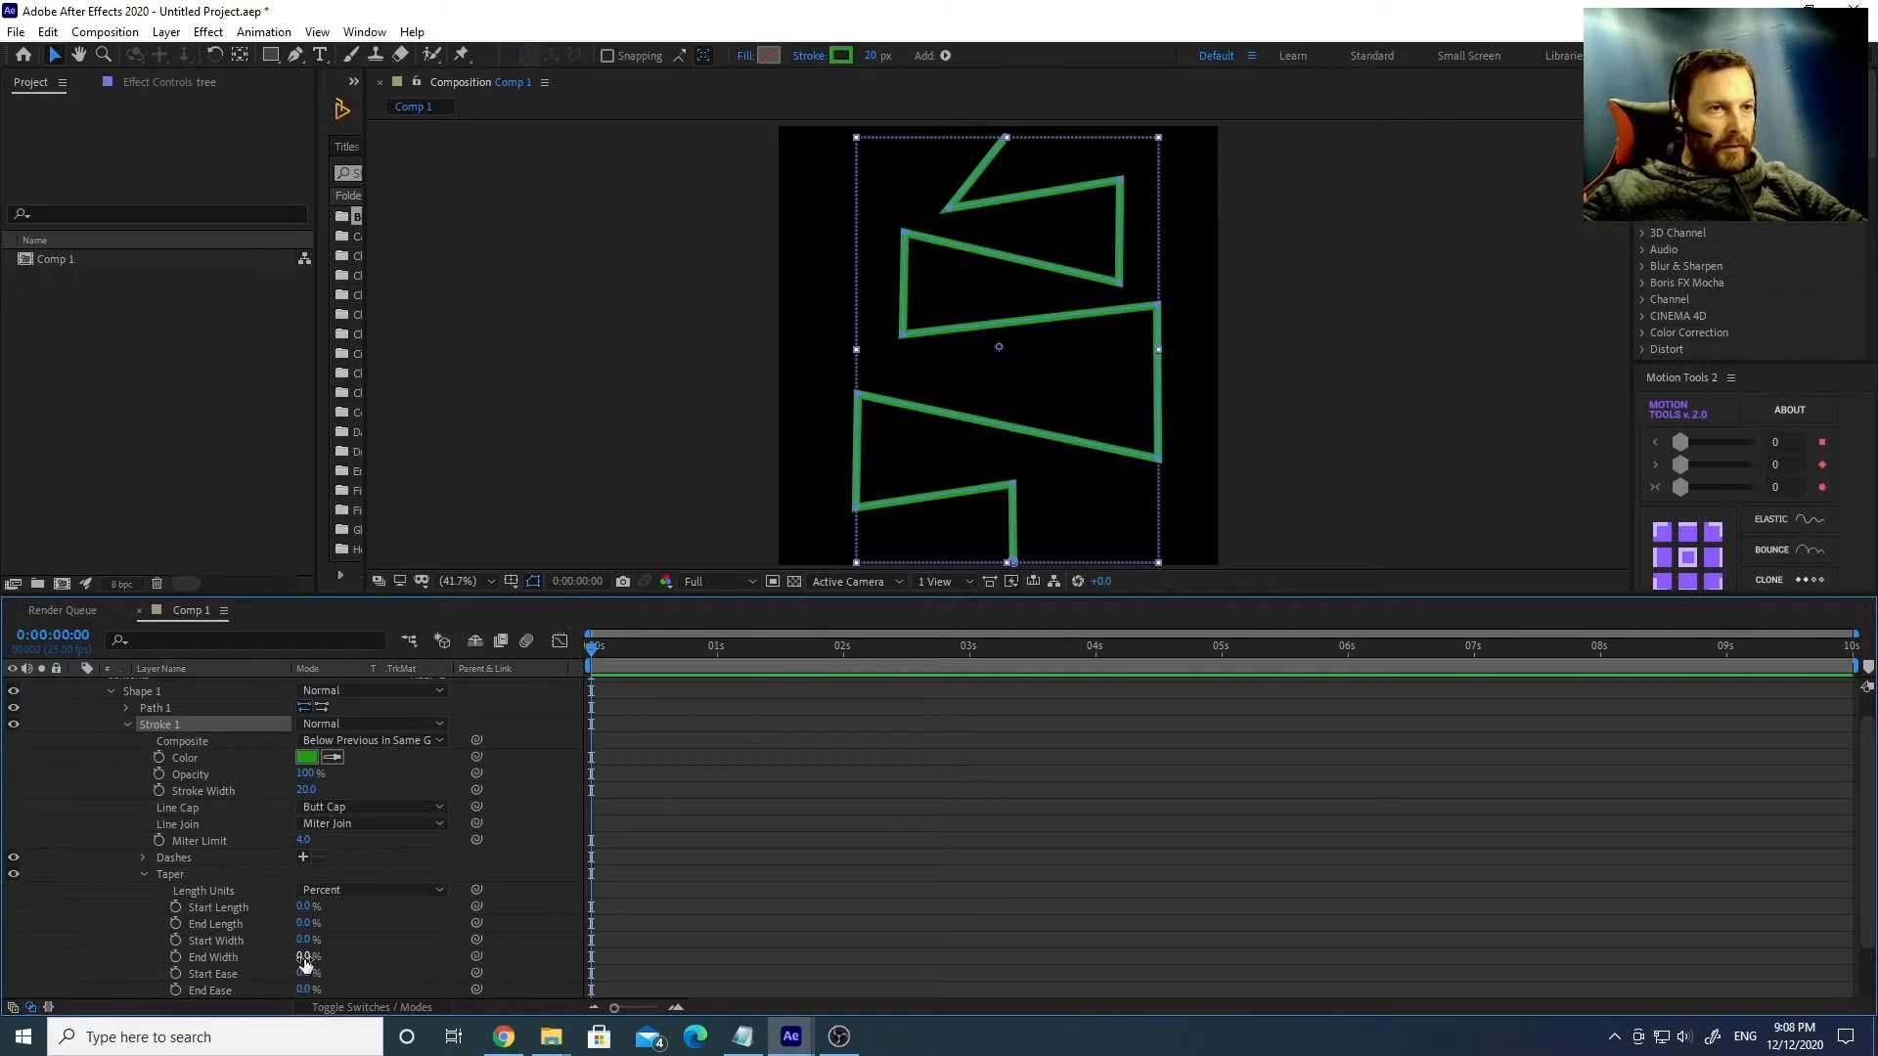
{"action": "left_click_drag", "start_coordinate": [304, 956], "coordinate": [322, 956]}
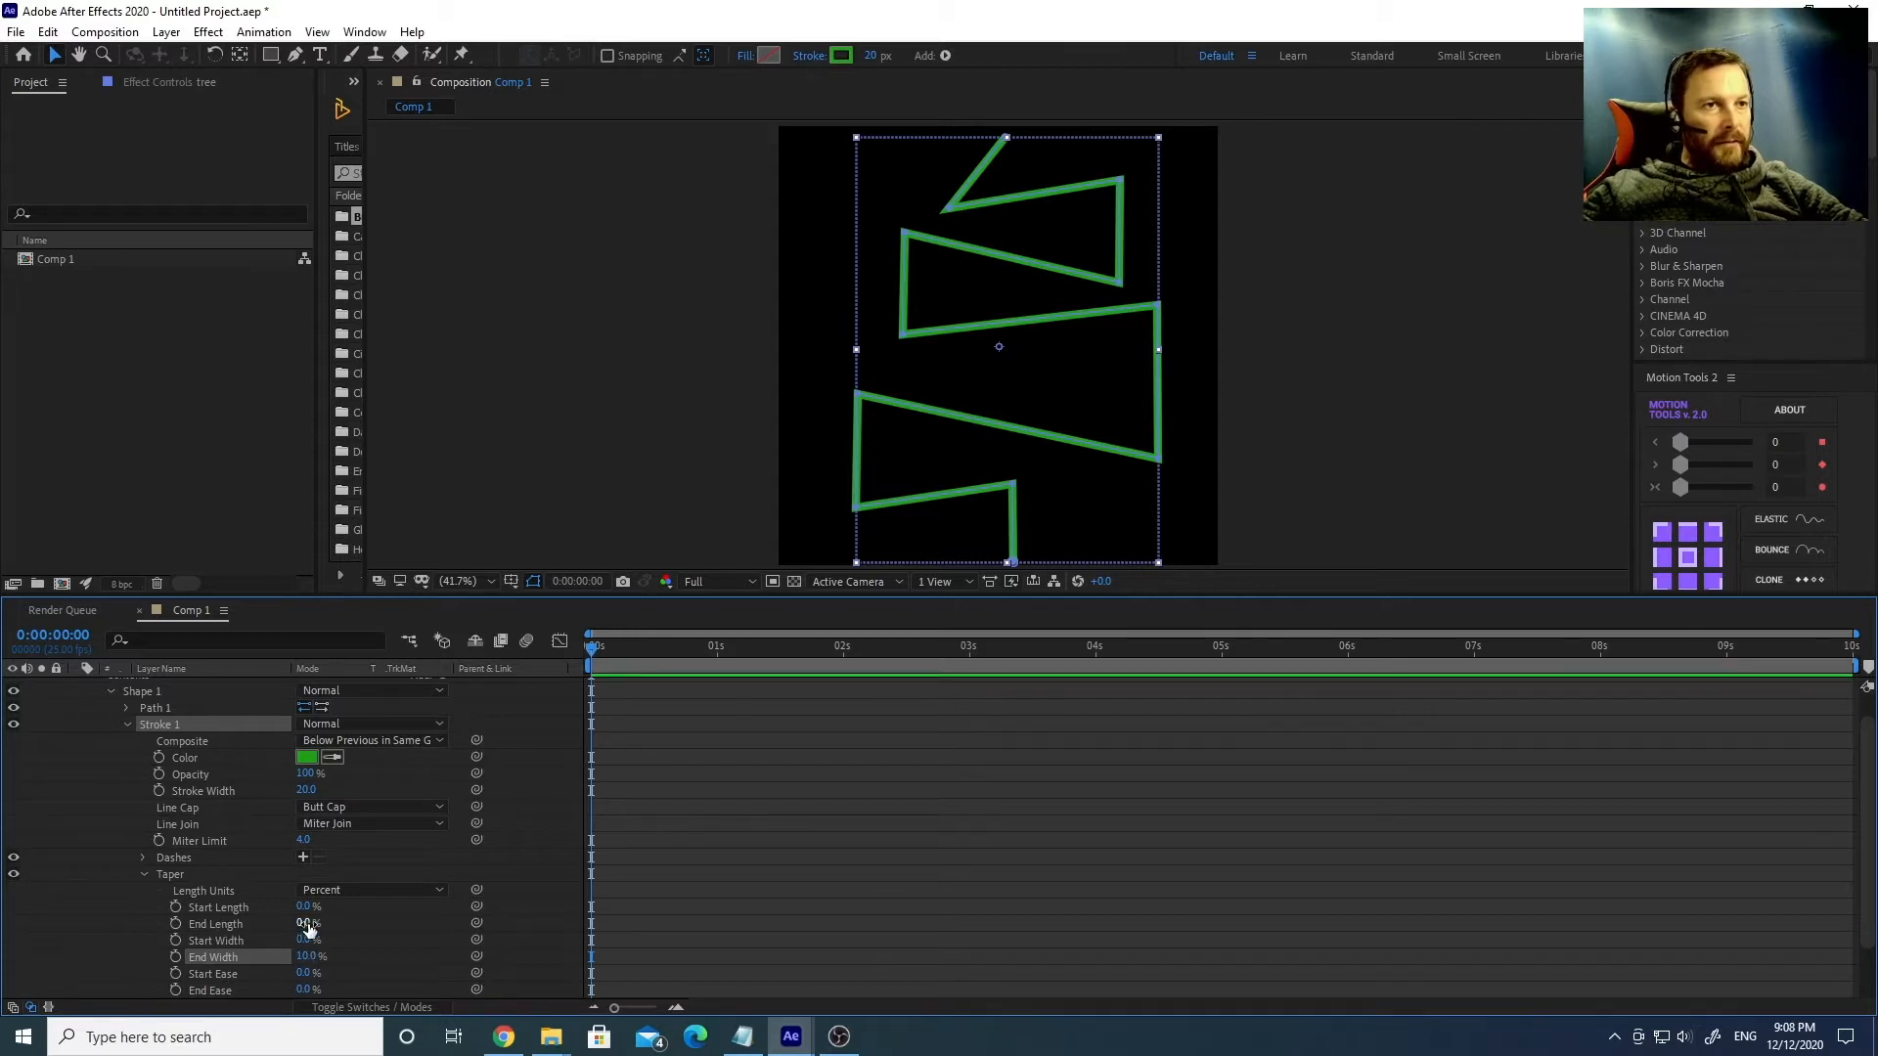
{"action": "mouse_move", "coordinate": [303, 923]}
{"action": "left_mouse_down"}
{"action": "mouse_move", "coordinate": [284, 923]}
{"action": "mouse_move", "coordinate": [324, 924]}
{"action": "mouse_move", "coordinate": [288, 932]}
{"action": "mouse_move", "coordinate": [304, 932]}
{"action": "left_mouse_up"}
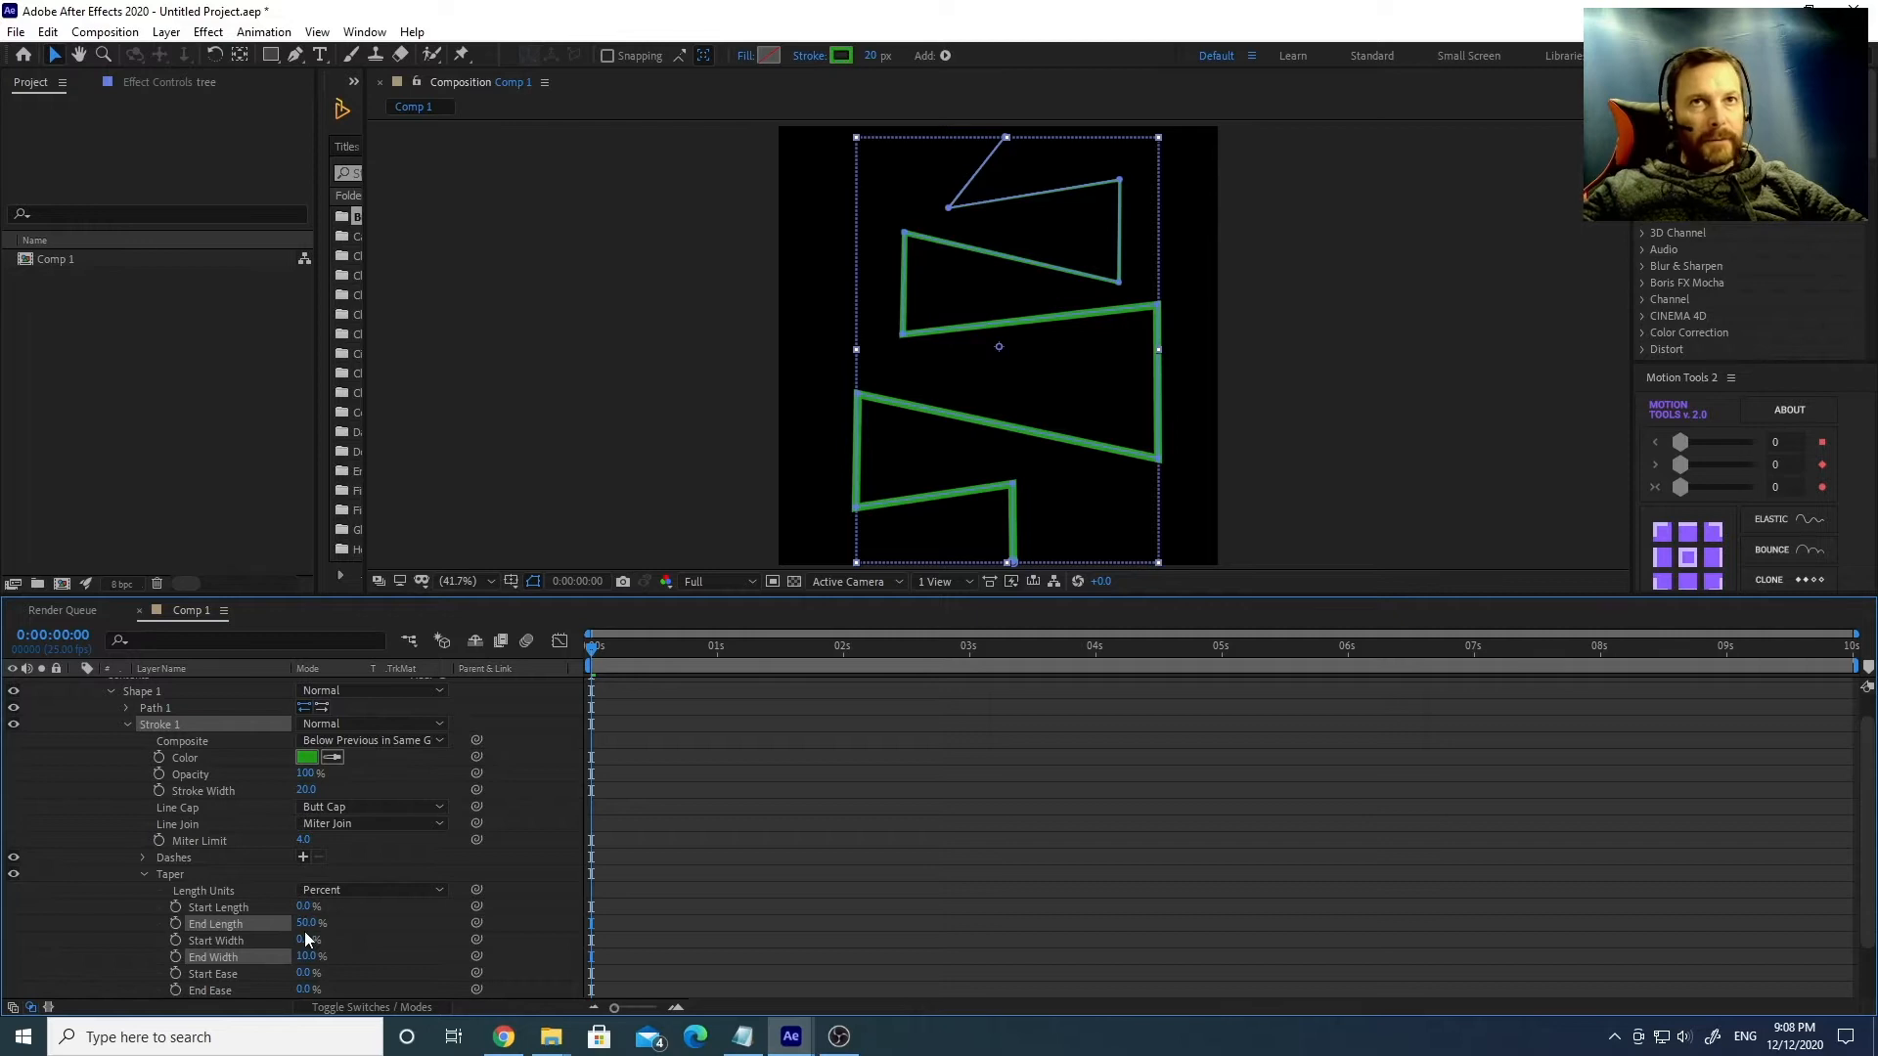
{"action": "left_click", "coordinate": [704, 725]}
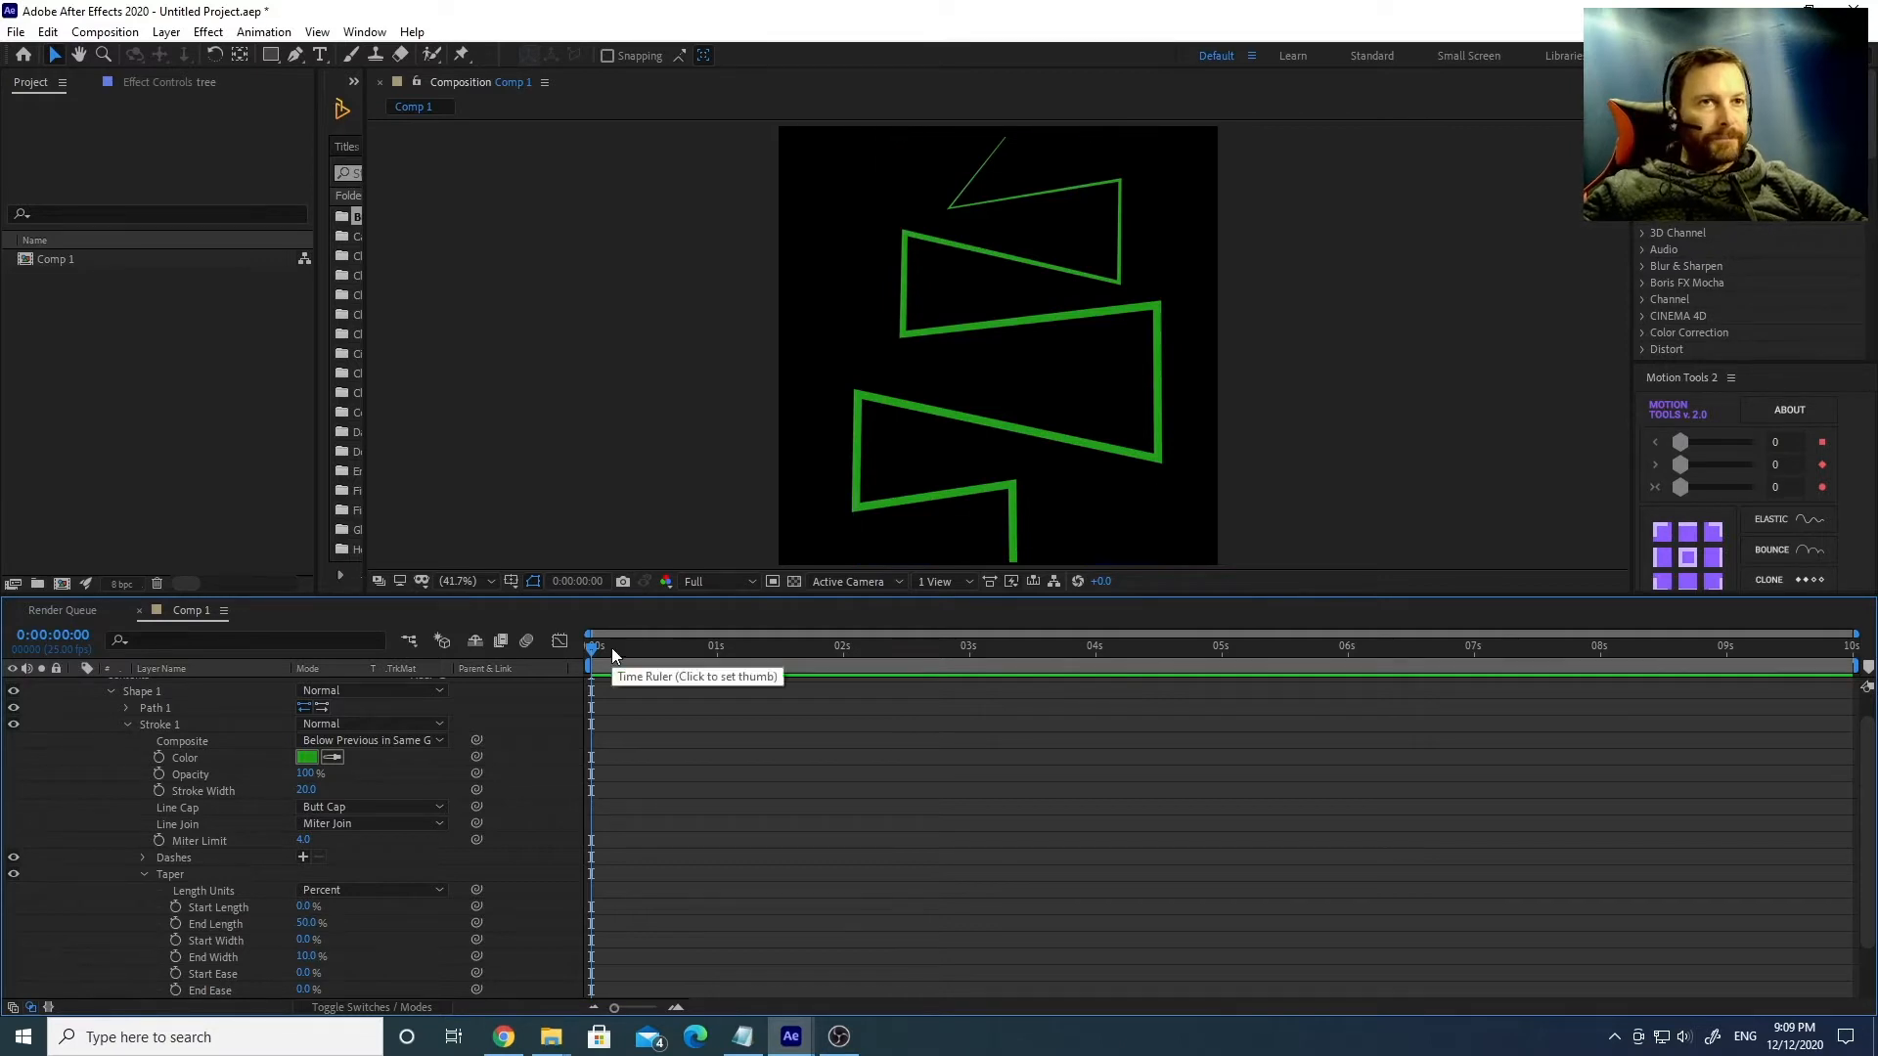
Add a Trim Paths modifier to the tree layer's contents and expand its properties.
{"action": "scroll", "coordinate": [210, 791], "scroll_direction": "up", "scroll_amount": 1}
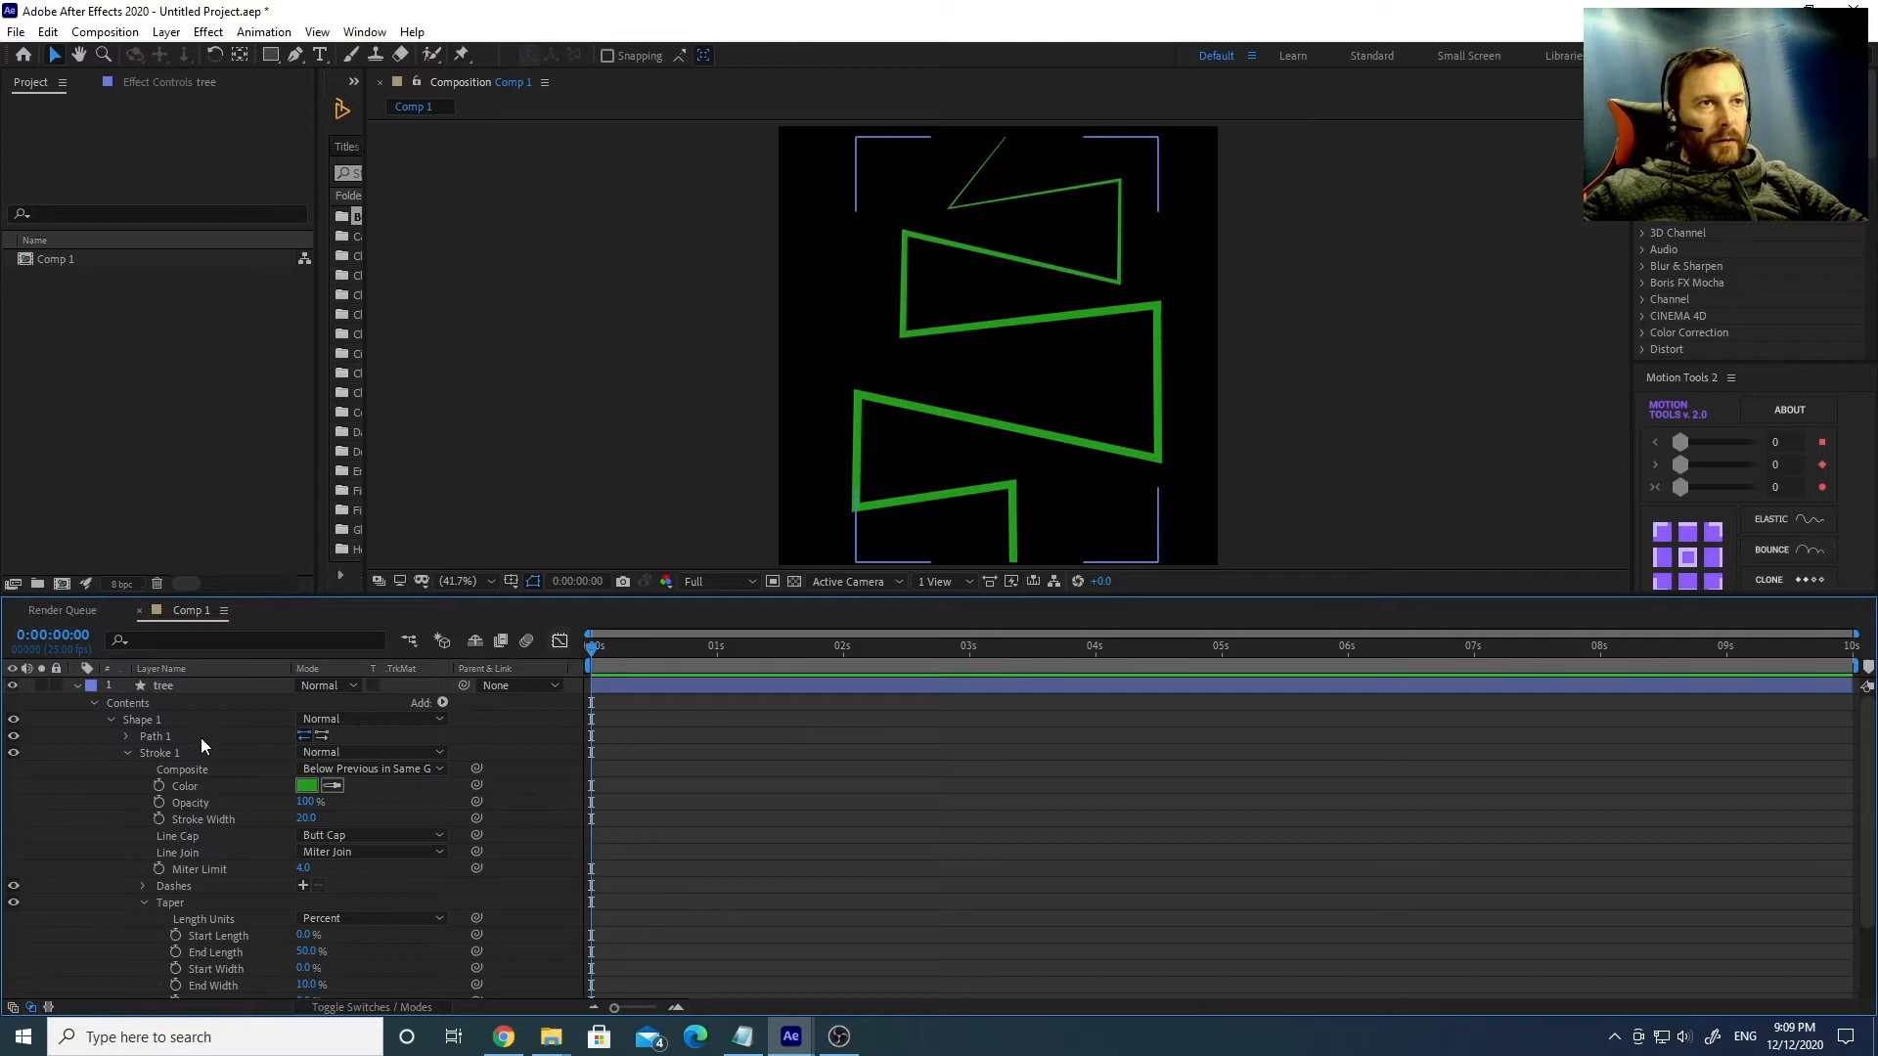
{"action": "left_click", "coordinate": [123, 705]}
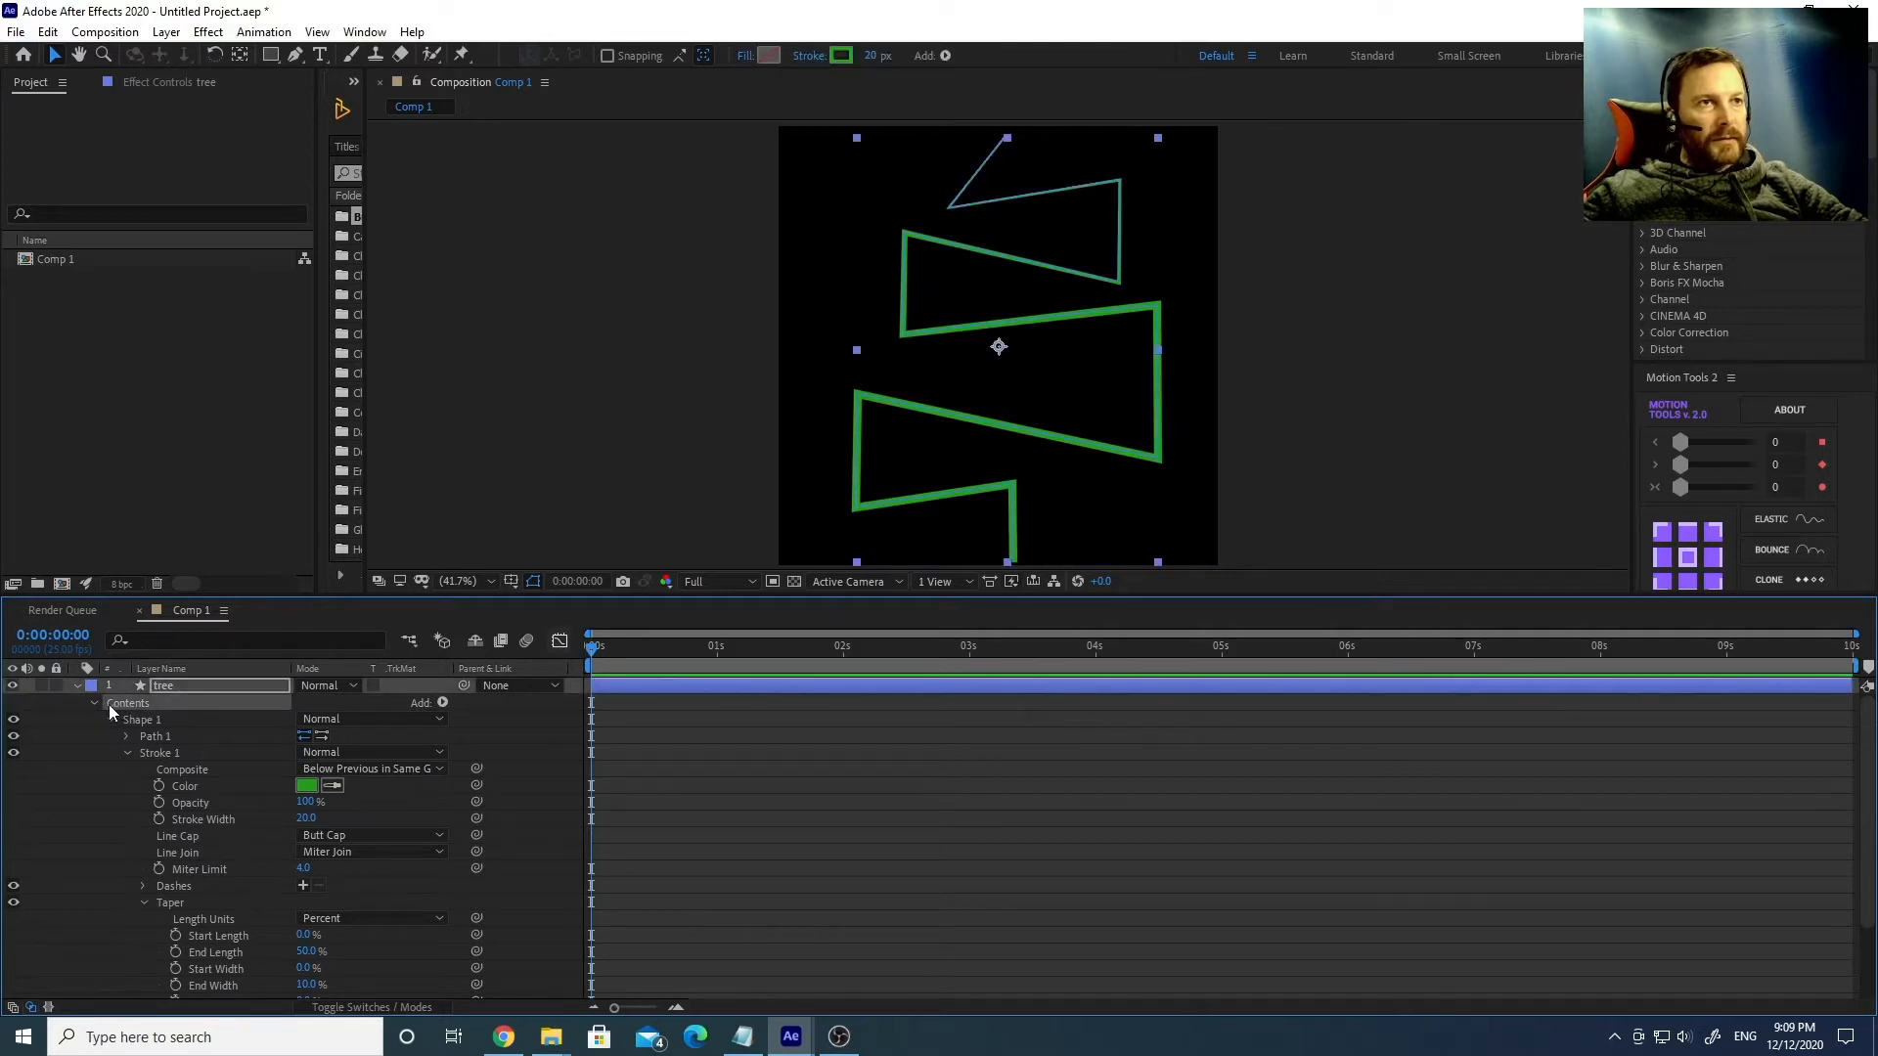
{"action": "left_click", "coordinate": [442, 703]}
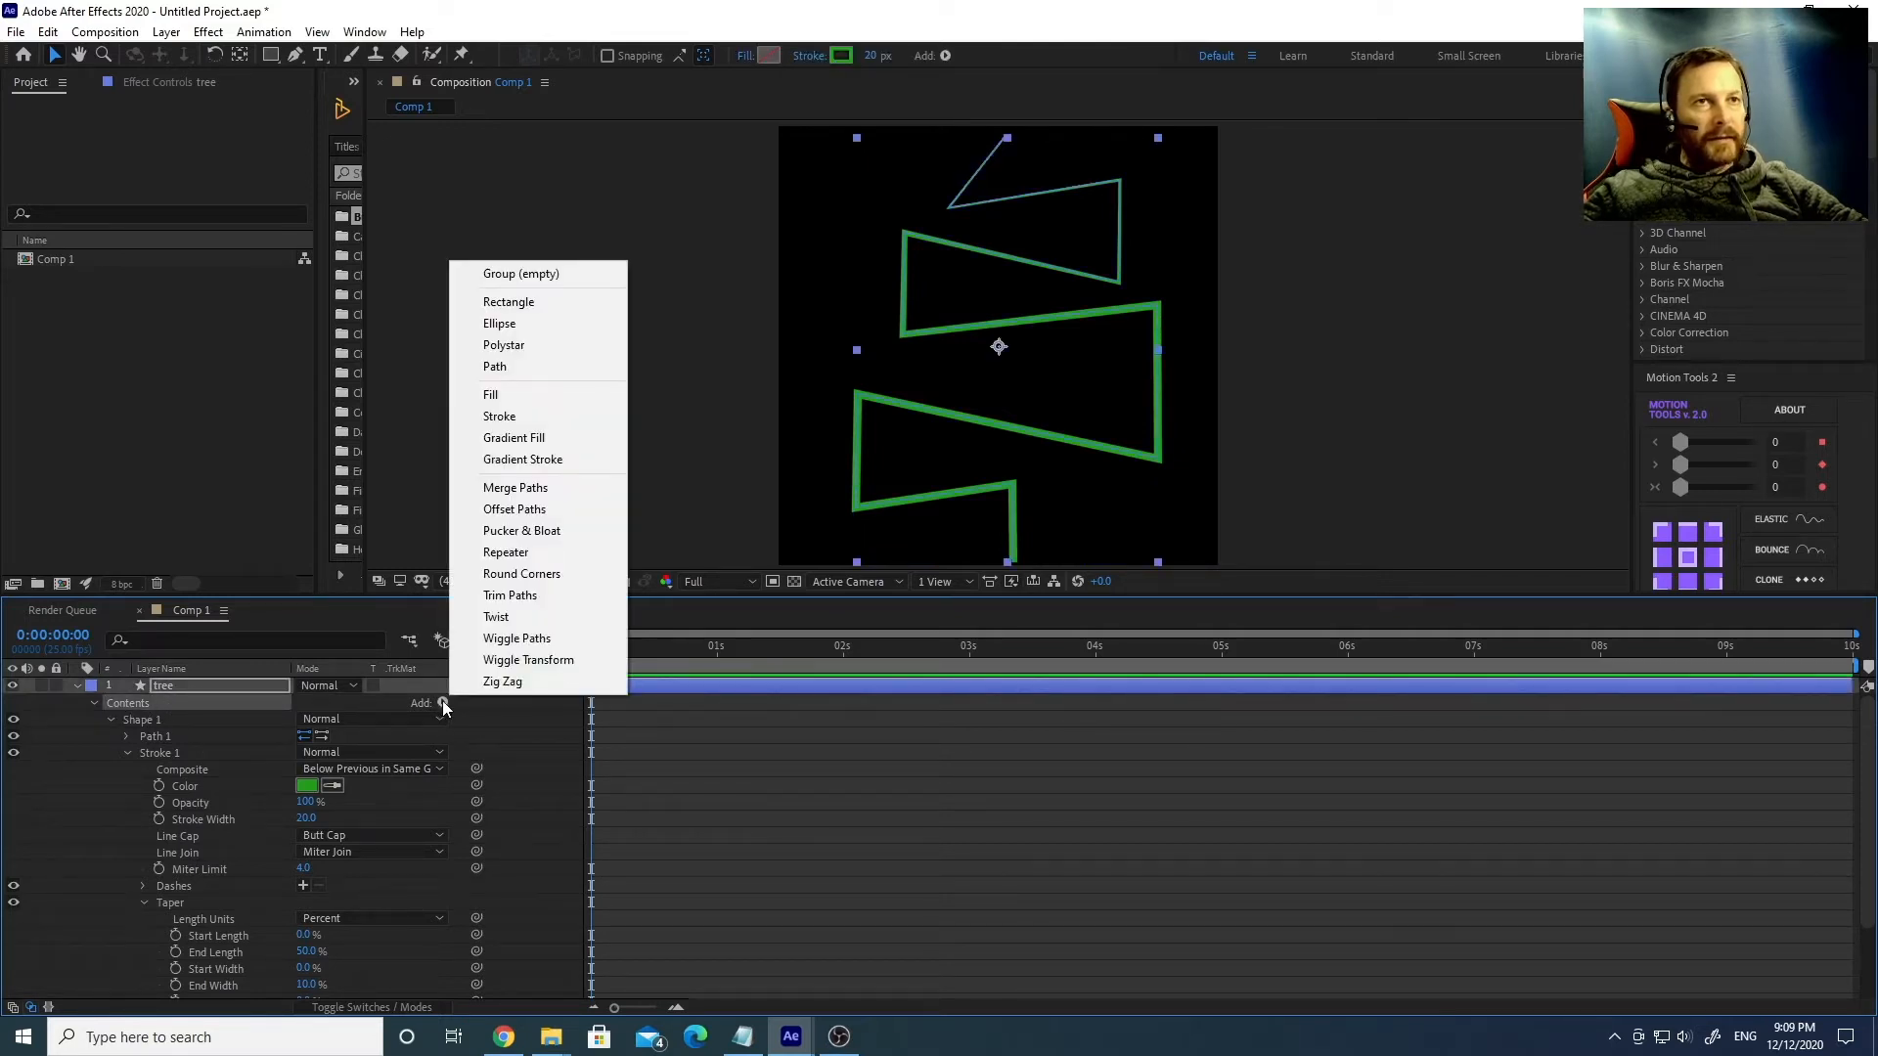
{"action": "left_click", "coordinate": [540, 594]}
{"action": "scroll", "coordinate": [293, 901], "scroll_direction": "down", "scroll_amount": 1}
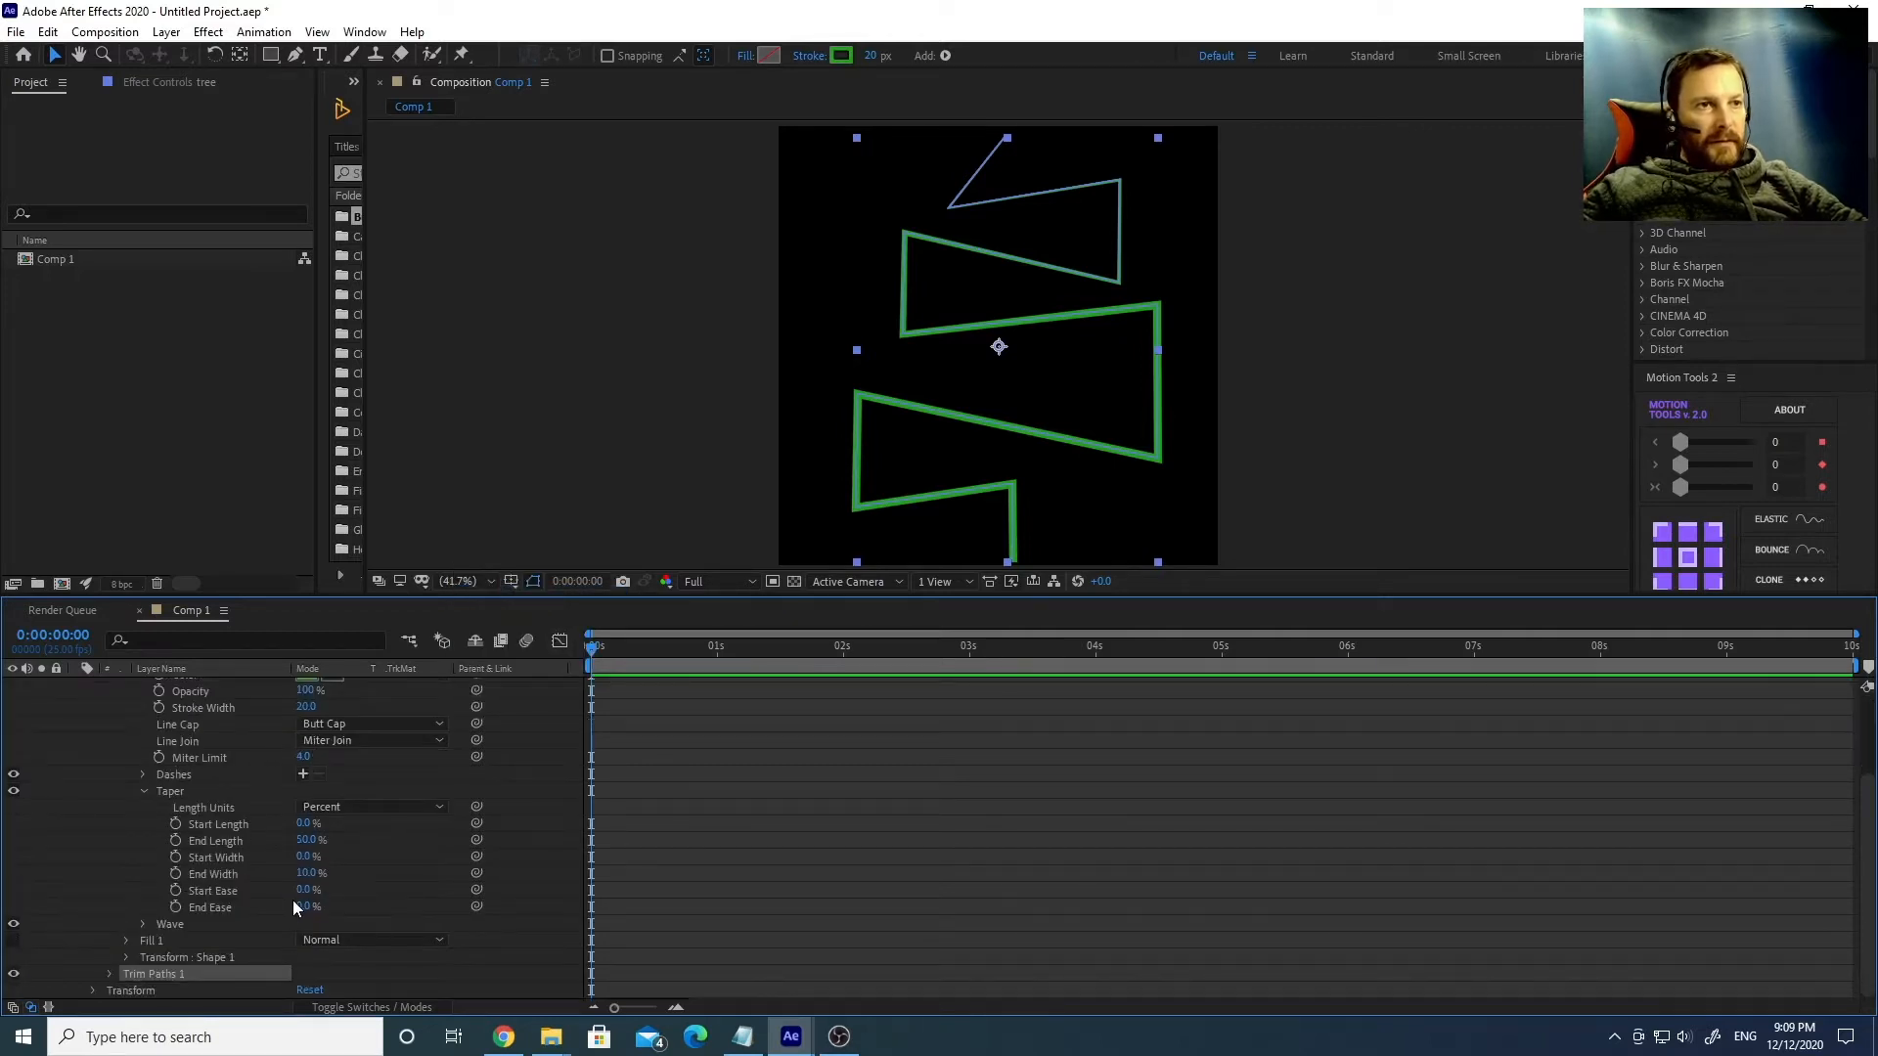
{"action": "left_click", "coordinate": [108, 974]}
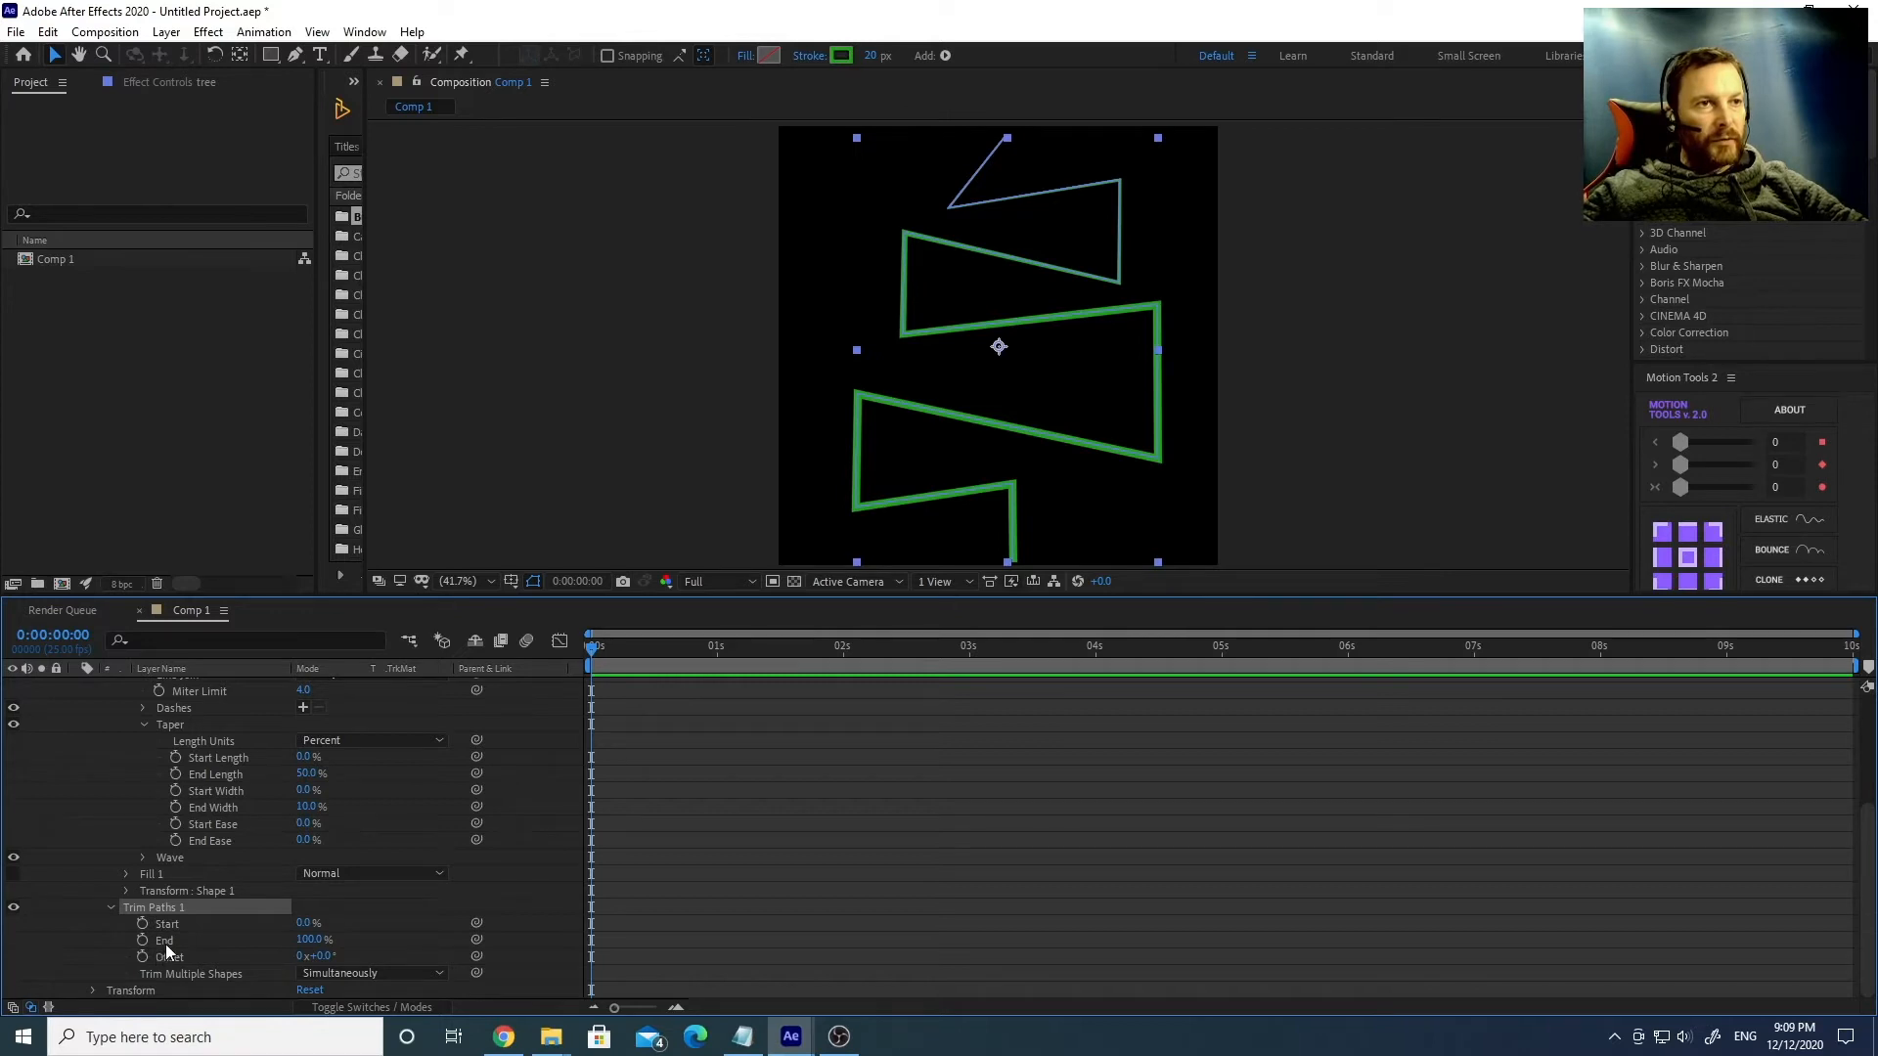
Animate the Trim Paths End value from 0% at 0 seconds to 100% at 2 seconds.
{"action": "mouse_move", "coordinate": [311, 941]}
{"action": "left_mouse_down"}
{"action": "mouse_move", "coordinate": [233, 939]}
{"action": "mouse_move", "coordinate": [333, 939]}
{"action": "mouse_move", "coordinate": [219, 935]}
{"action": "mouse_move", "coordinate": [397, 936]}
{"action": "mouse_move", "coordinate": [249, 941]}
{"action": "left_mouse_up"}
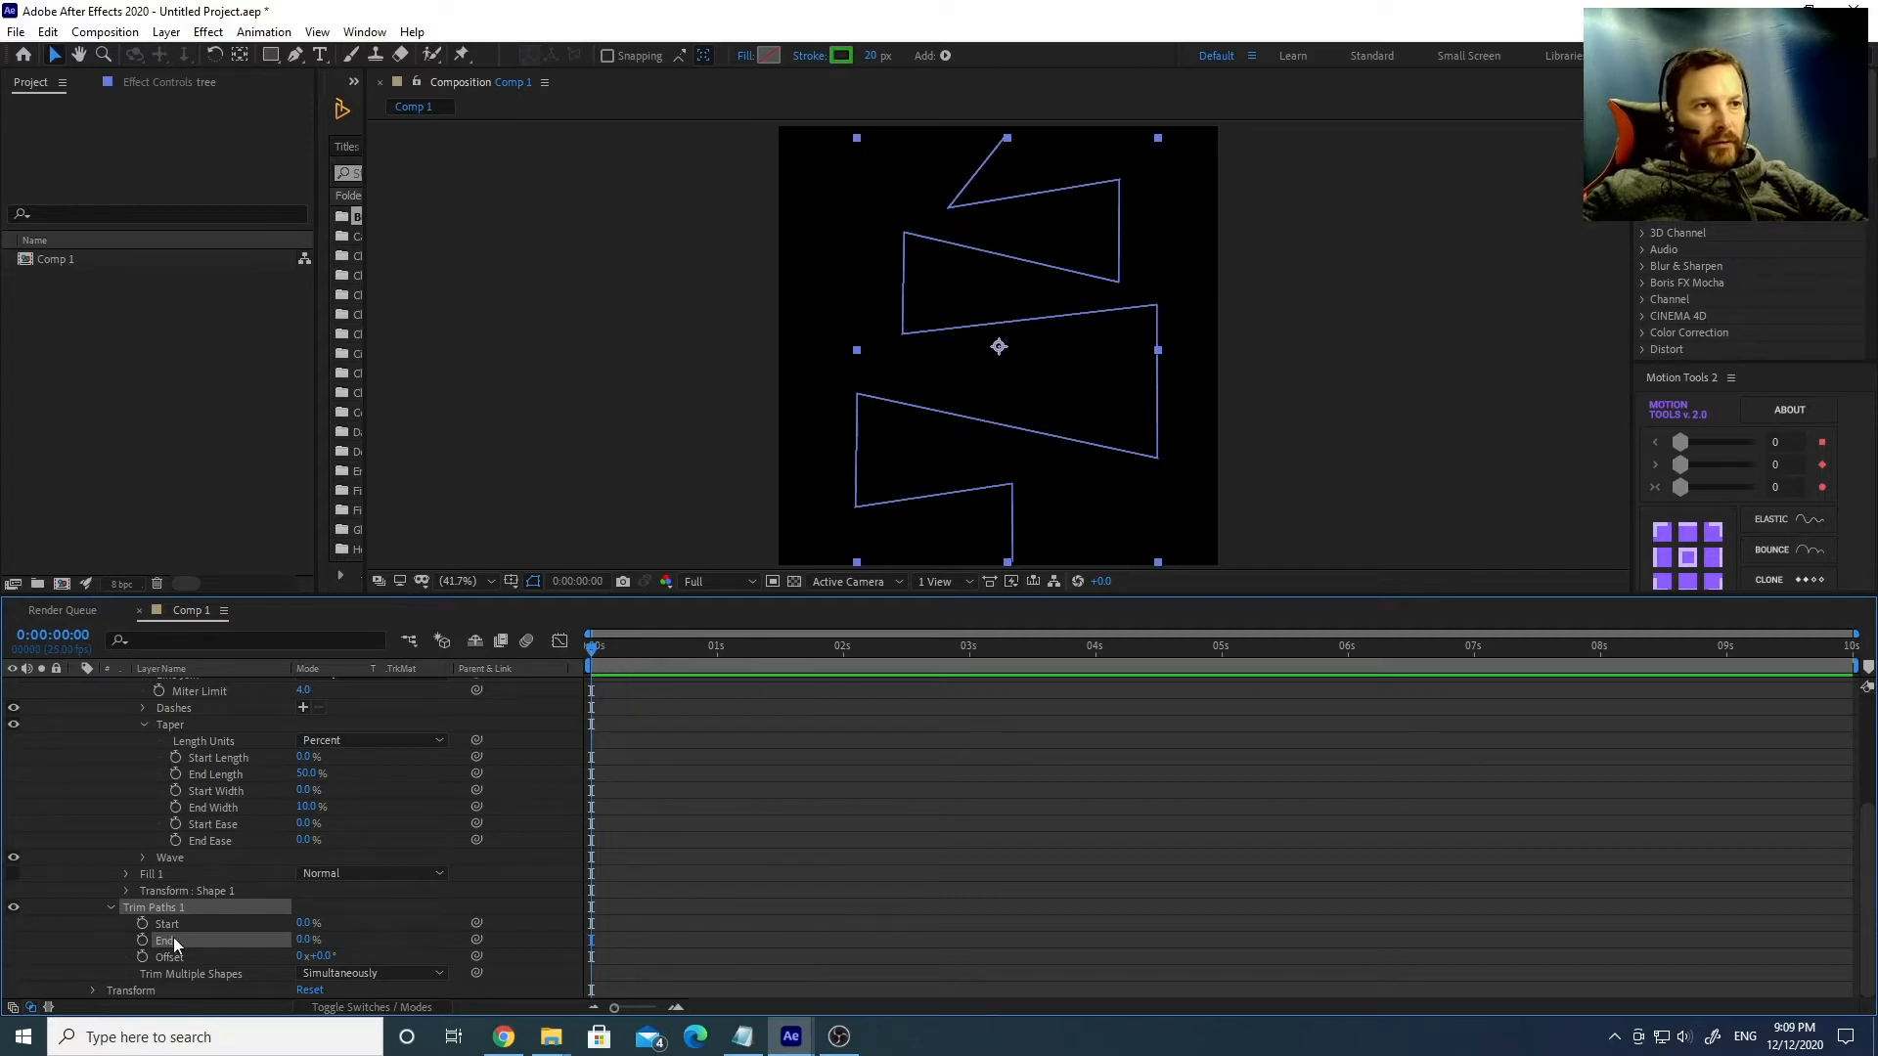
{"action": "left_click", "coordinate": [142, 940]}
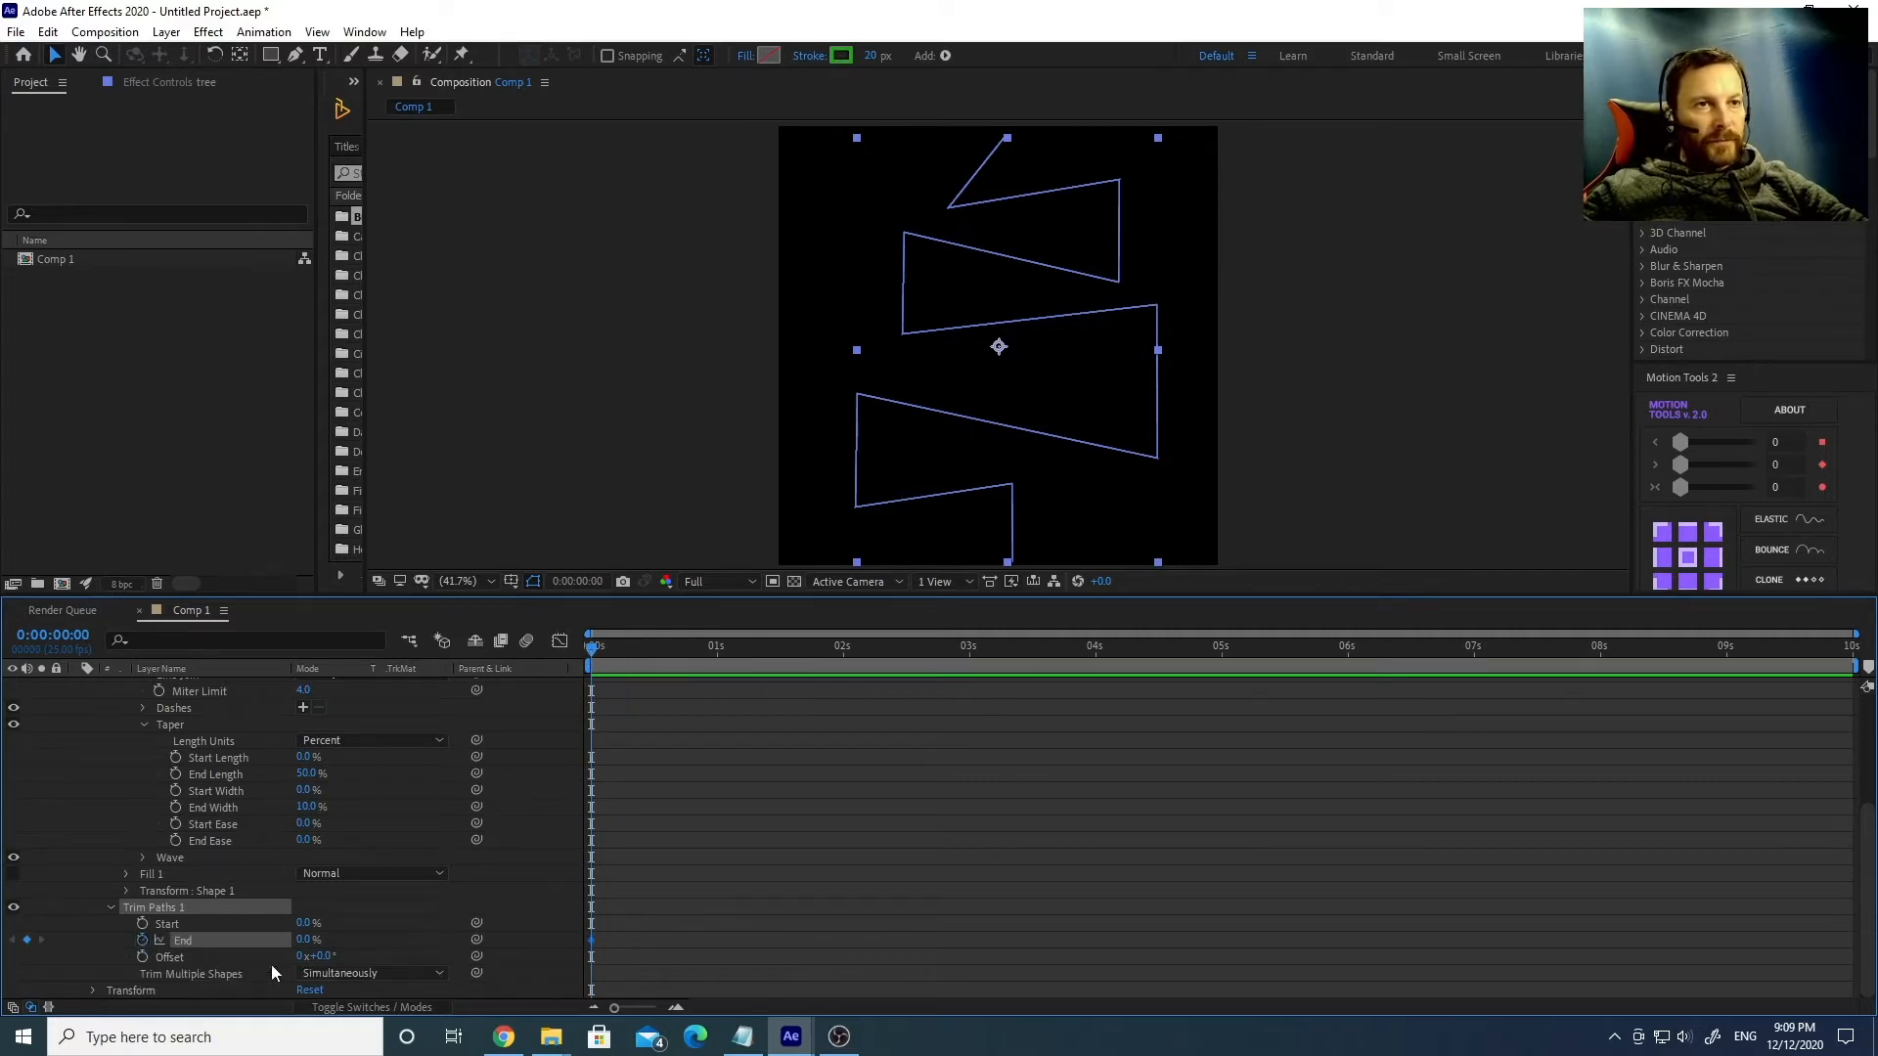
{"action": "left_click_drag", "start_coordinate": [594, 650], "coordinate": [844, 653]}
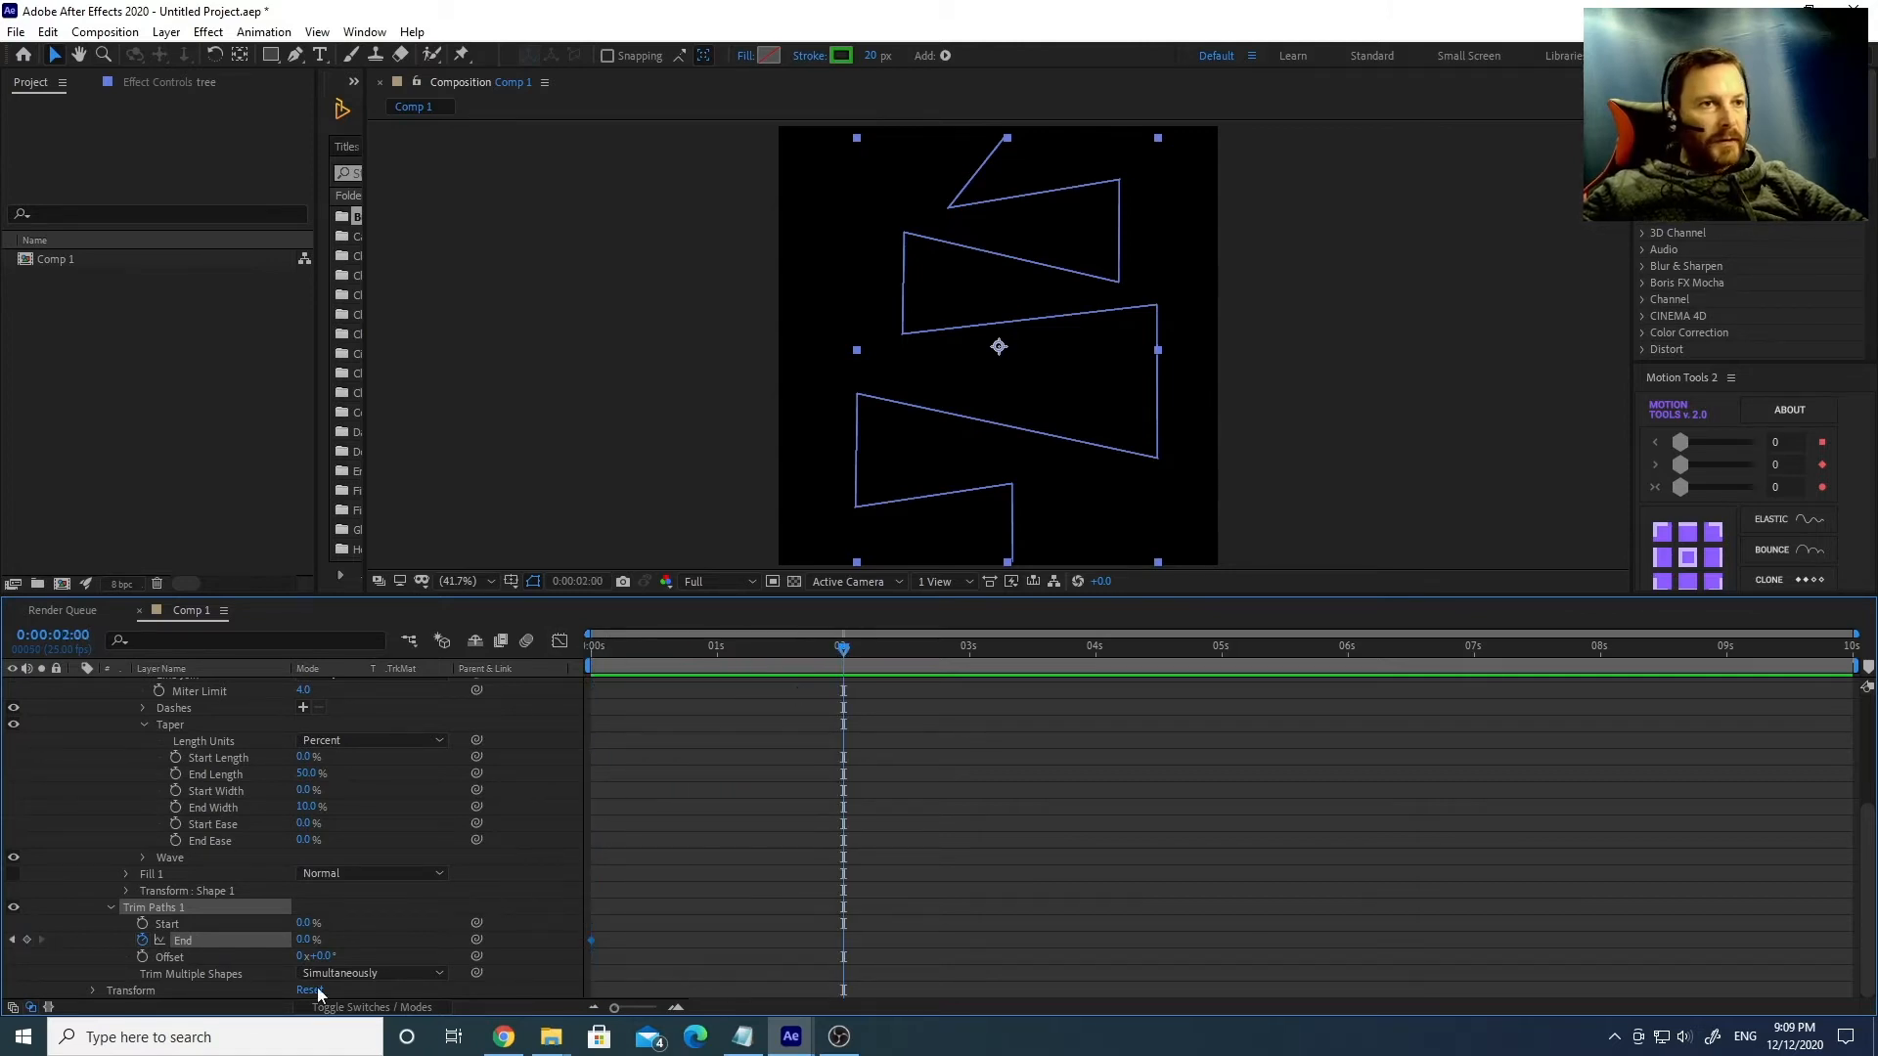
{"action": "left_click_drag", "start_coordinate": [305, 941], "coordinate": [538, 939]}
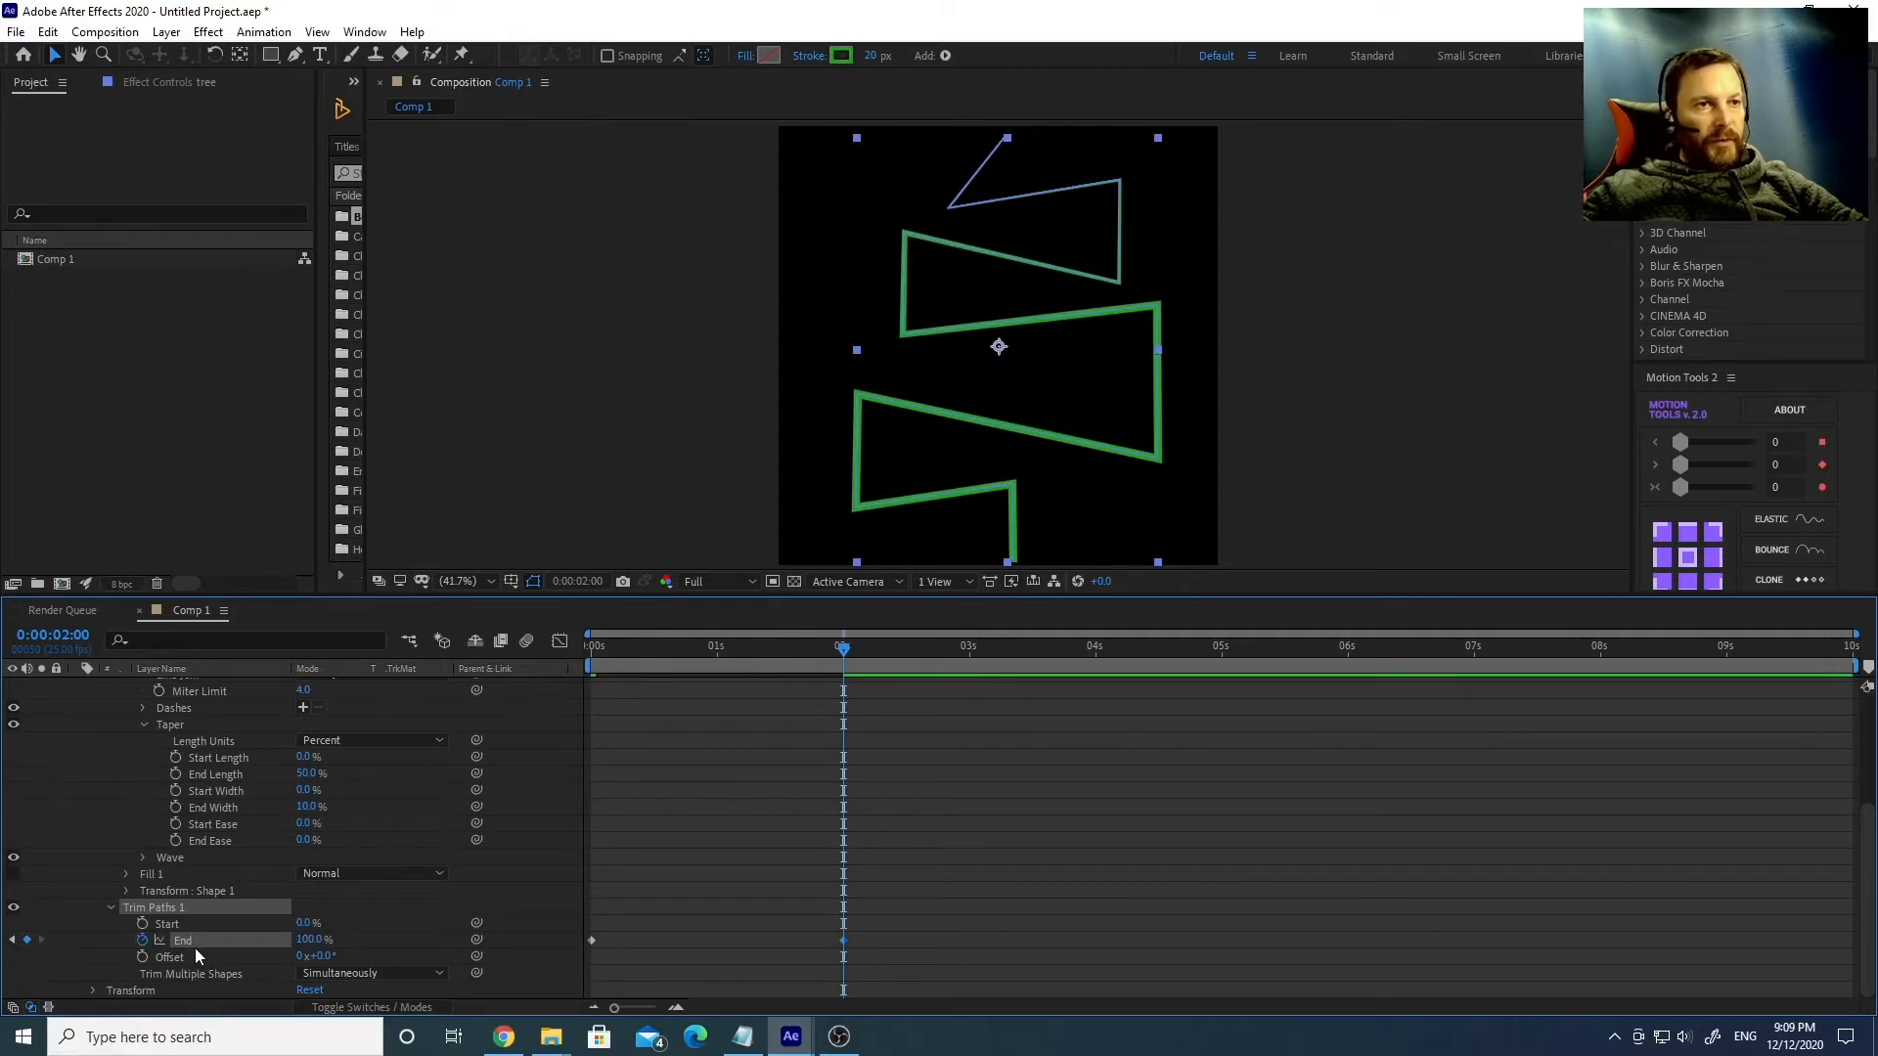
Preview the tree's draw-on animation from the start and return to the first frame.
{"action": "mouse_move", "coordinate": [672, 652]}
{"action": "left_mouse_down"}
{"action": "mouse_move", "coordinate": [576, 654]}
{"action": "mouse_move", "coordinate": [884, 649]}
{"action": "mouse_move", "coordinate": [577, 655]}
{"action": "left_mouse_up"}
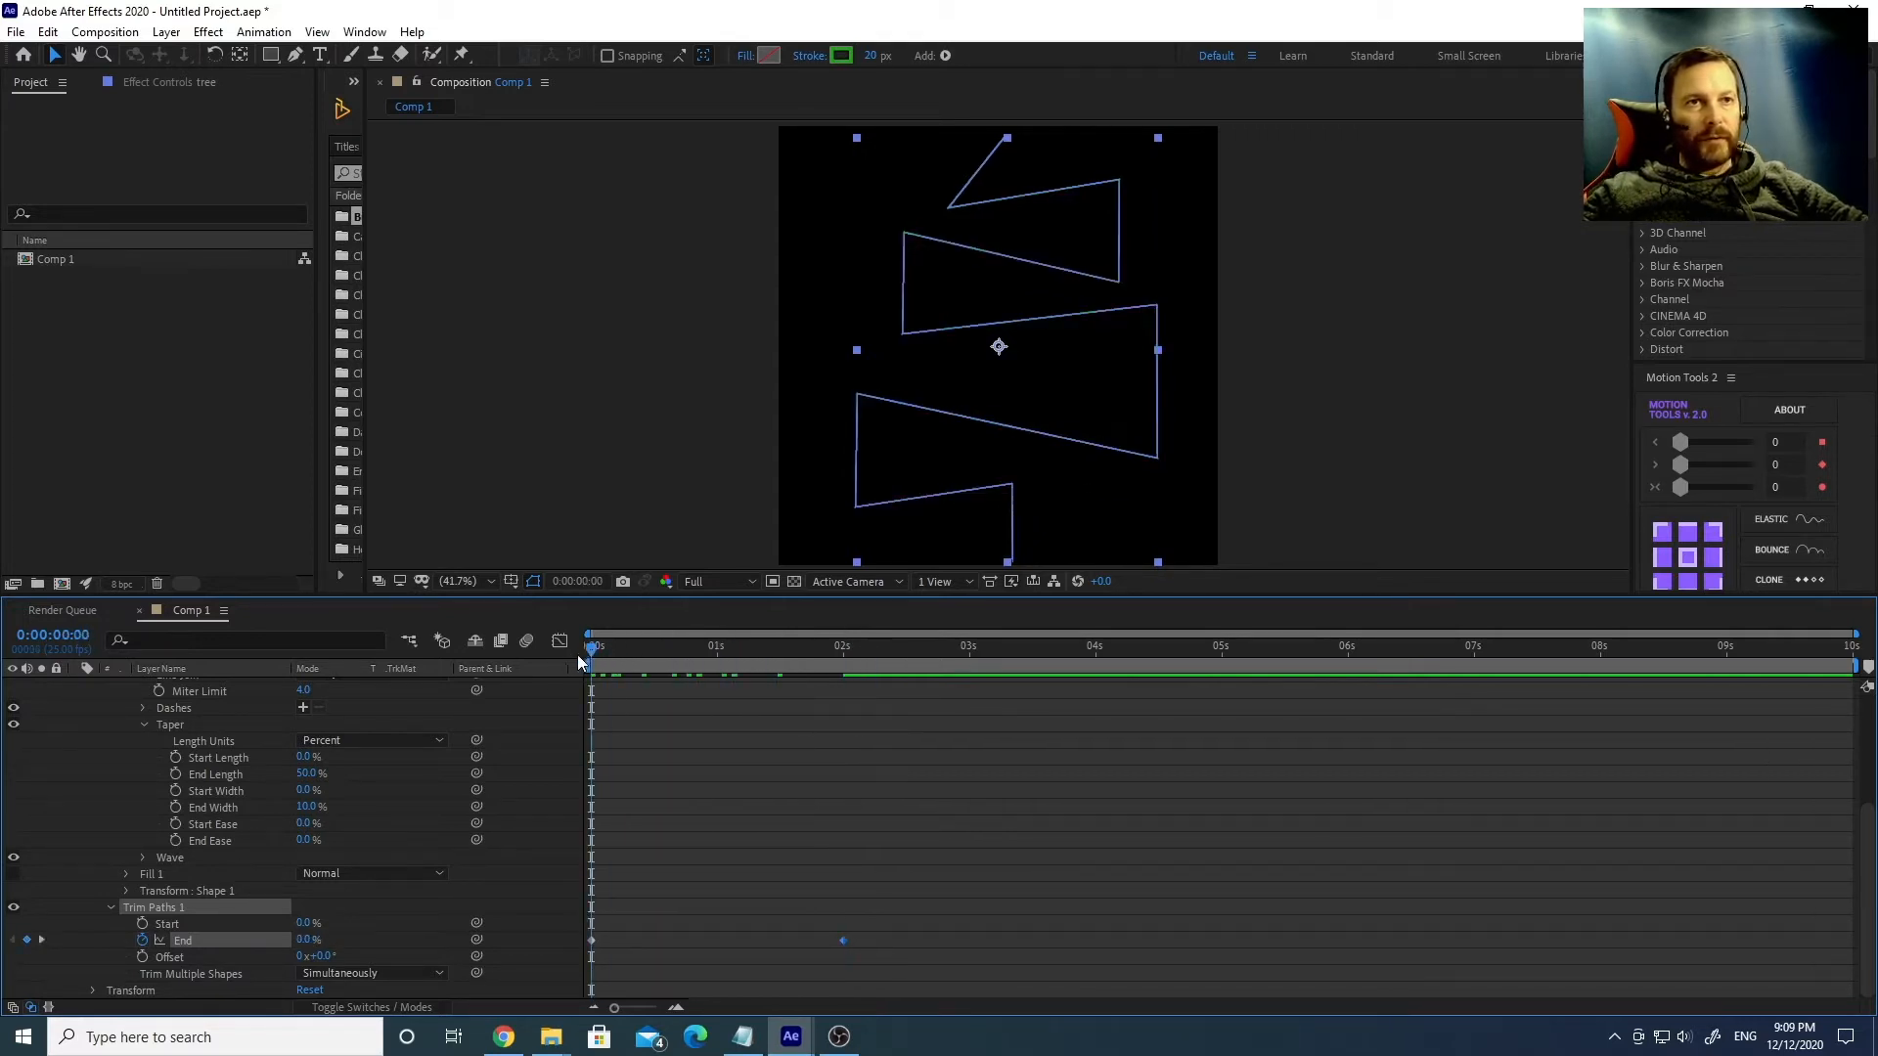
{"action": "key", "text": "space"}
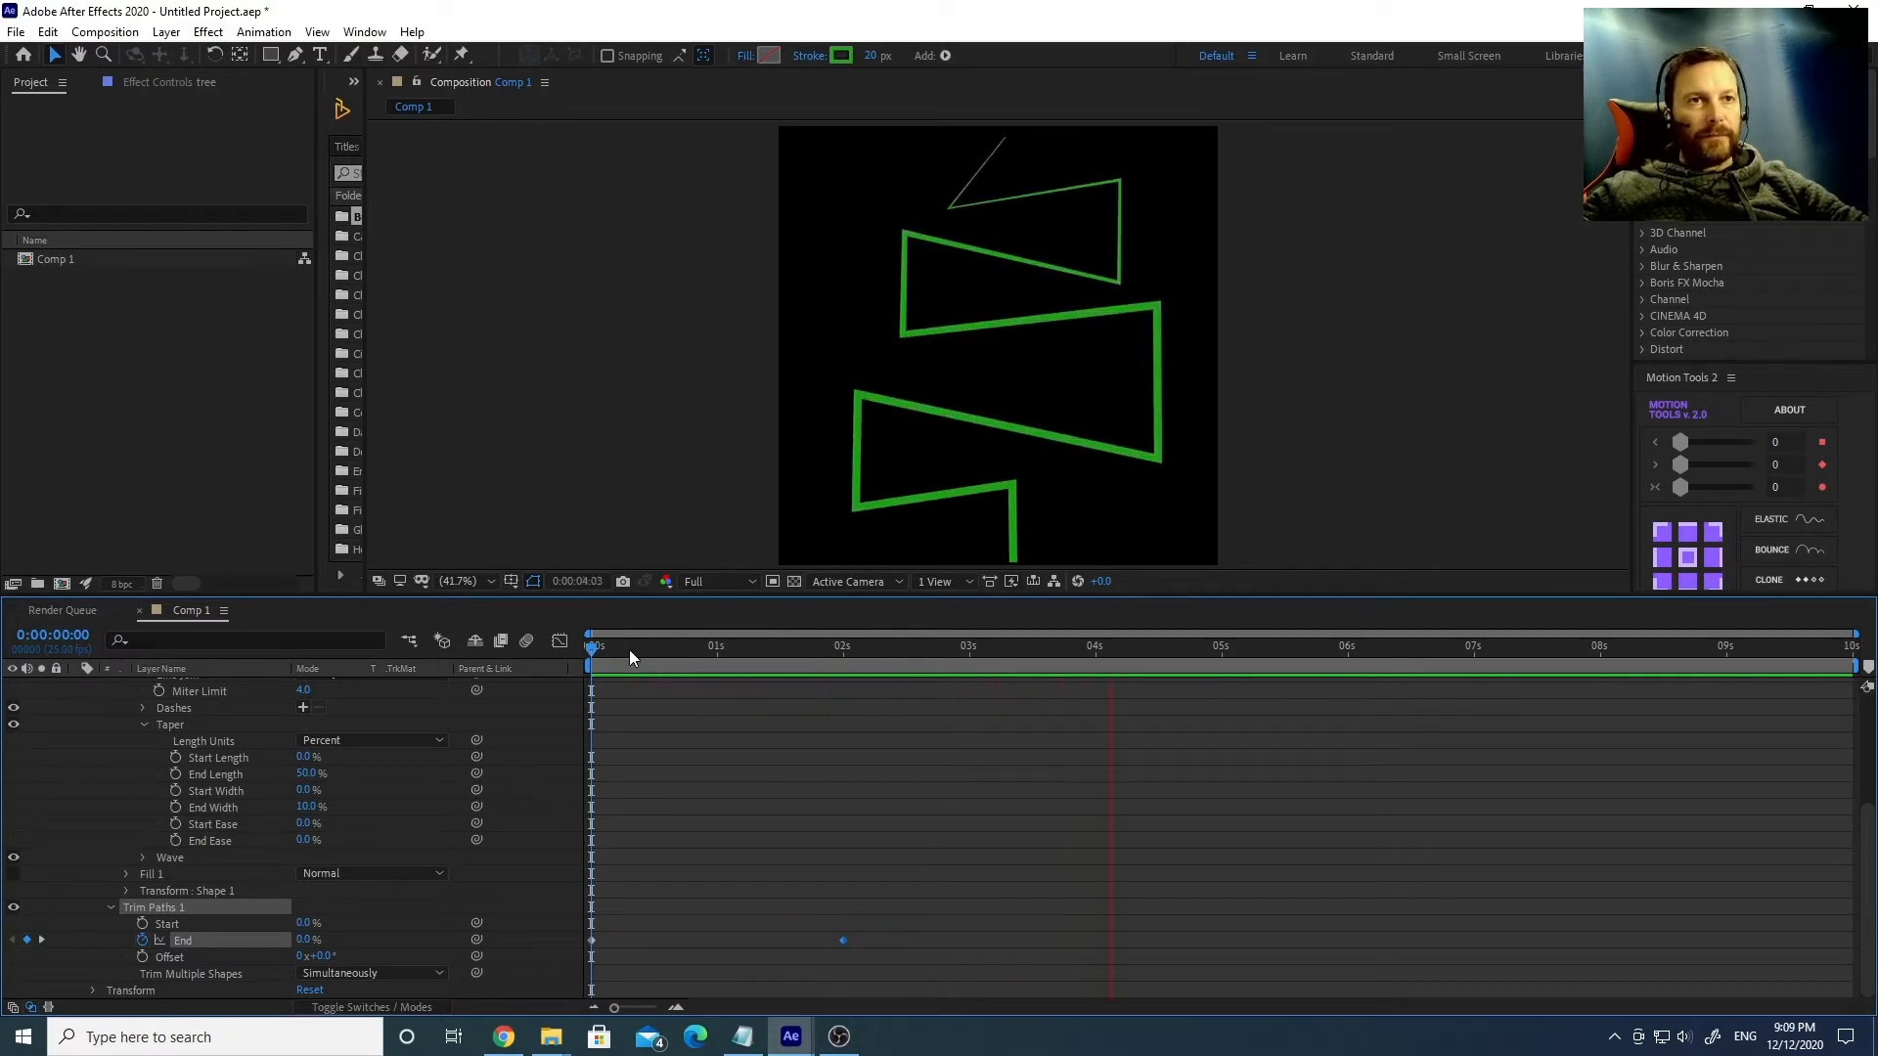
{"action": "left_click_drag", "start_coordinate": [627, 649], "coordinate": [590, 660]}
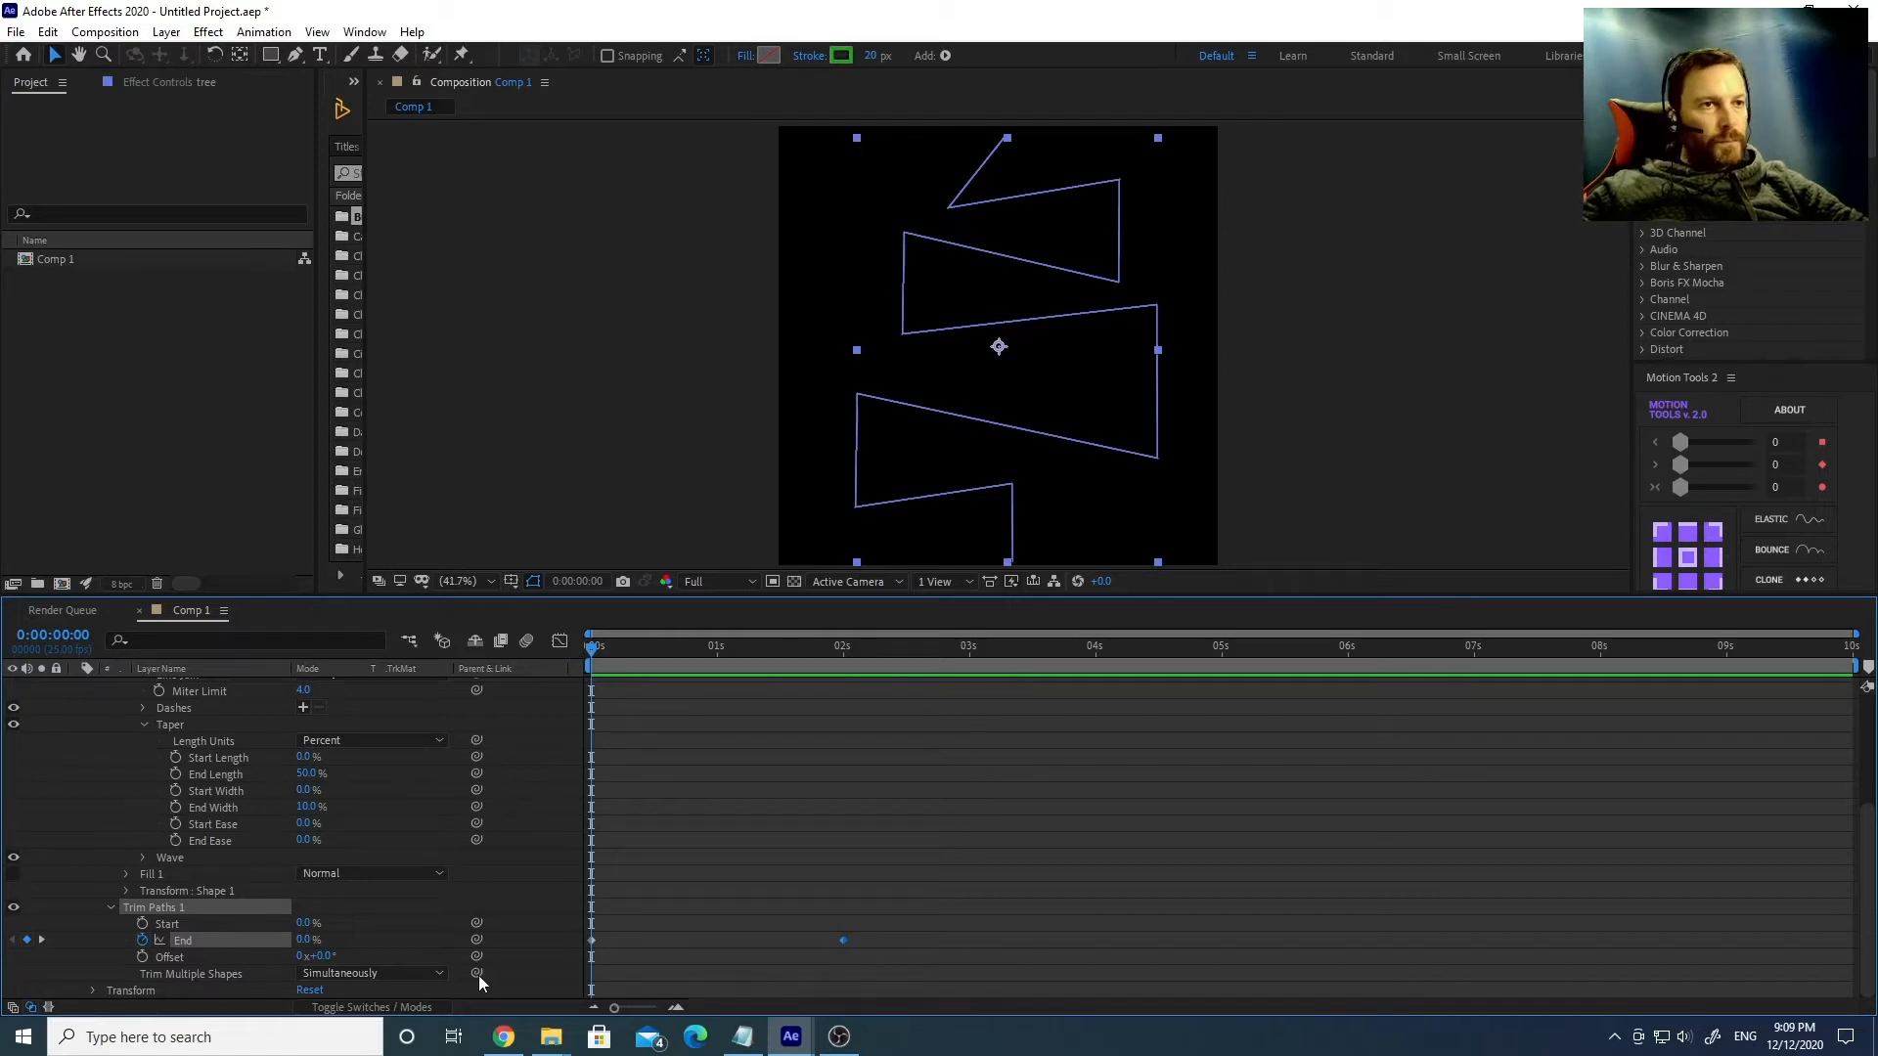
{"action": "left_click_drag", "start_coordinate": [632, 649], "coordinate": [570, 647]}
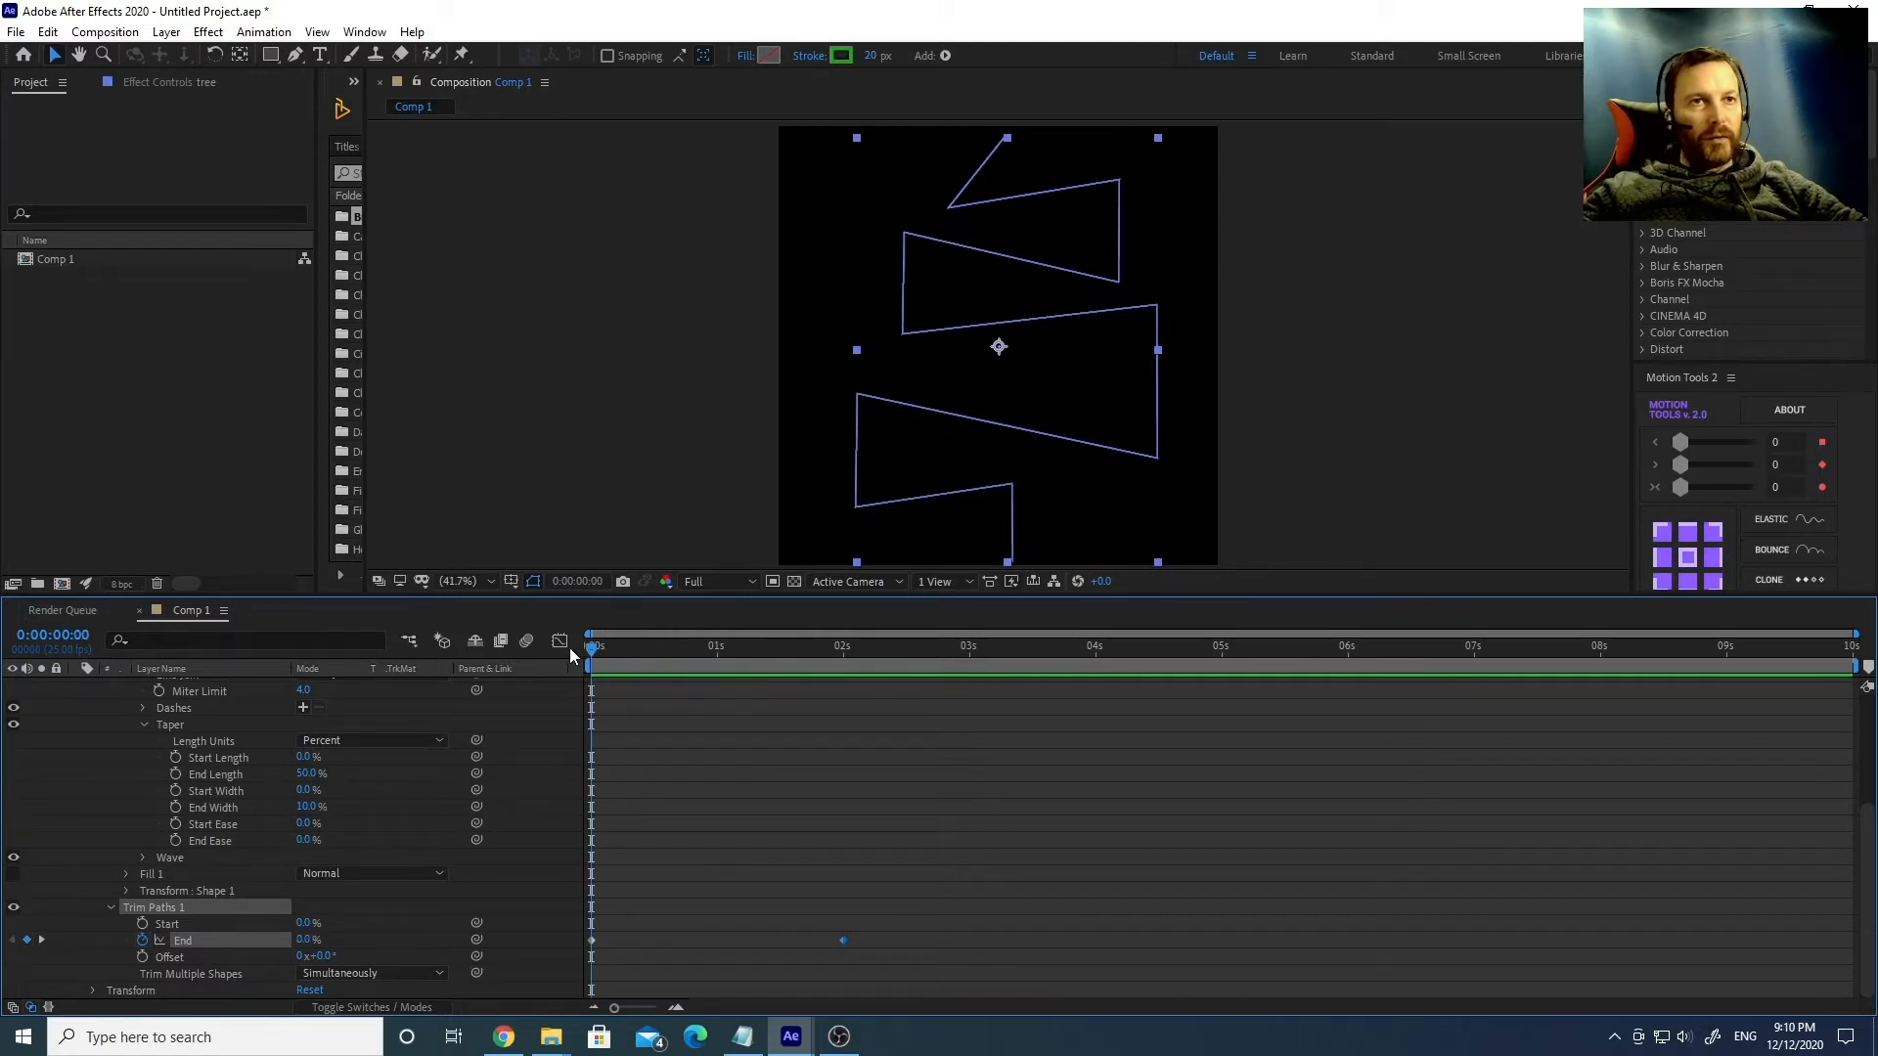
{"action": "left_click_drag", "start_coordinate": [688, 649], "coordinate": [673, 648]}
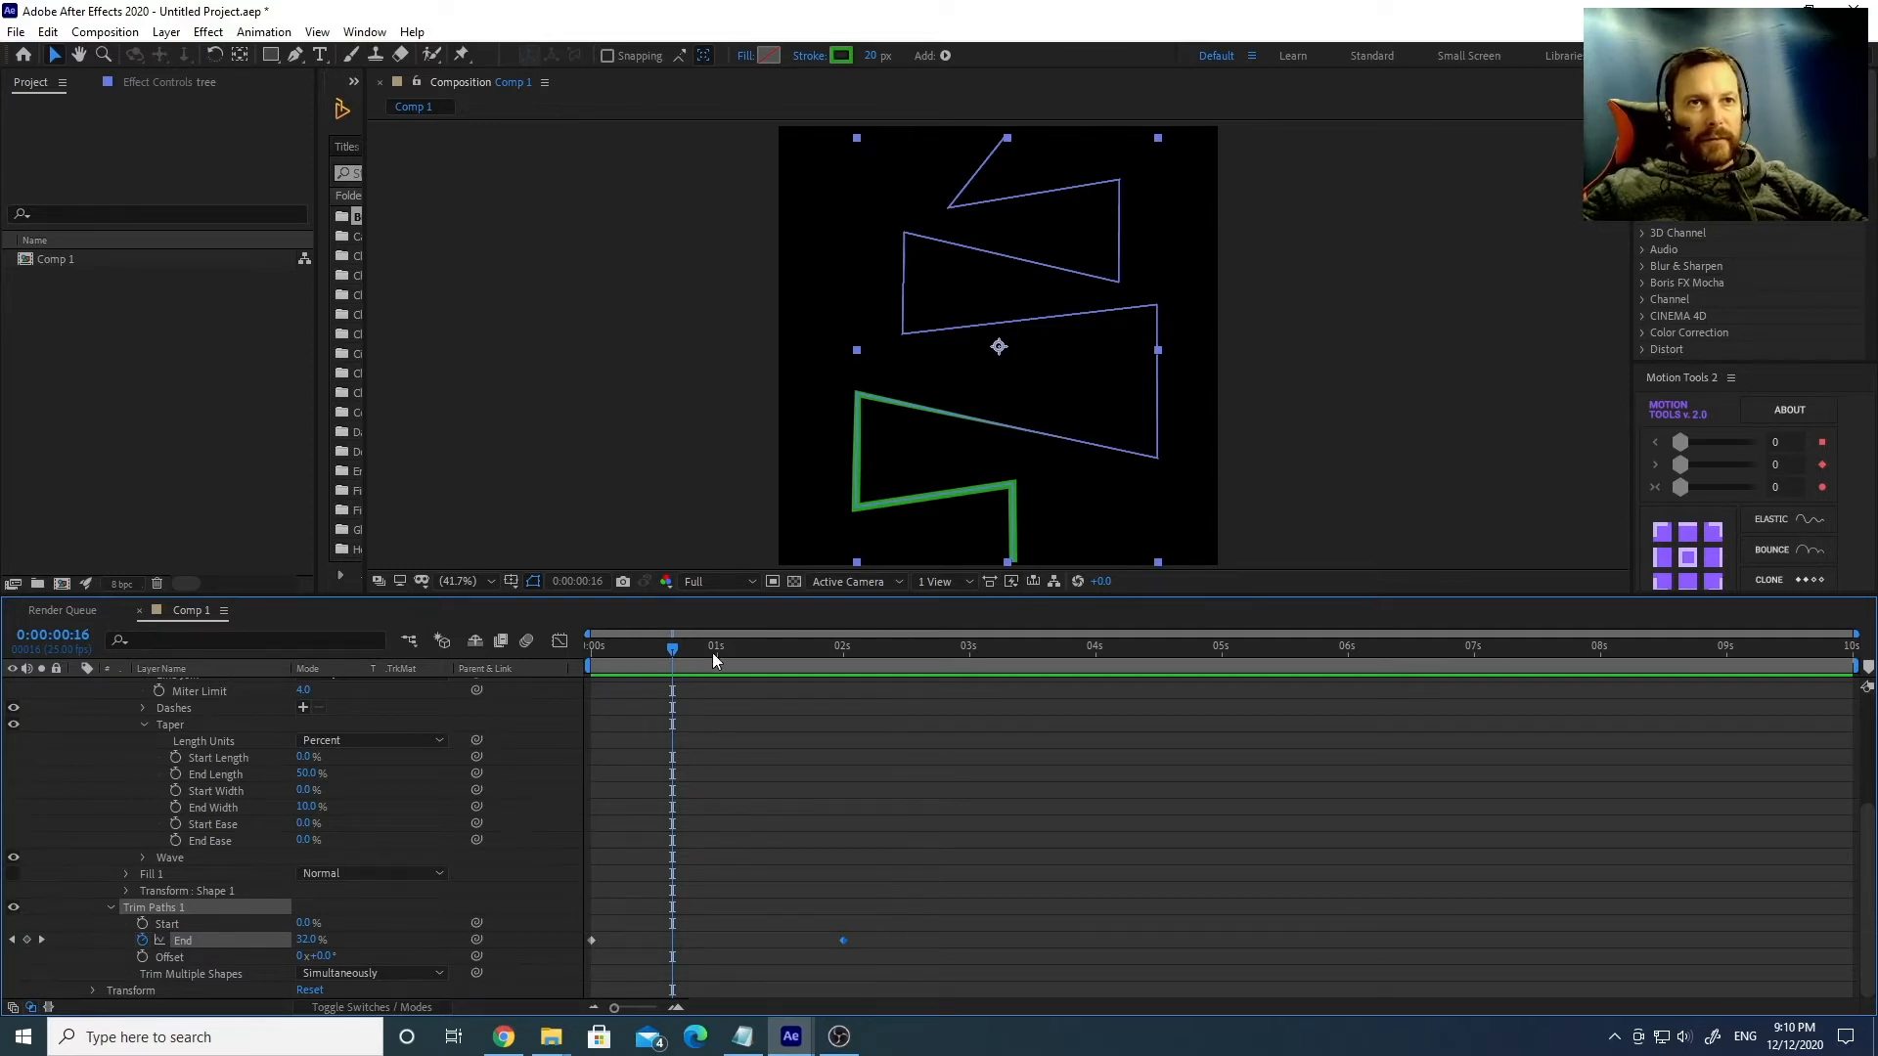
{"action": "left_click_drag", "start_coordinate": [673, 651], "coordinate": [579, 656]}
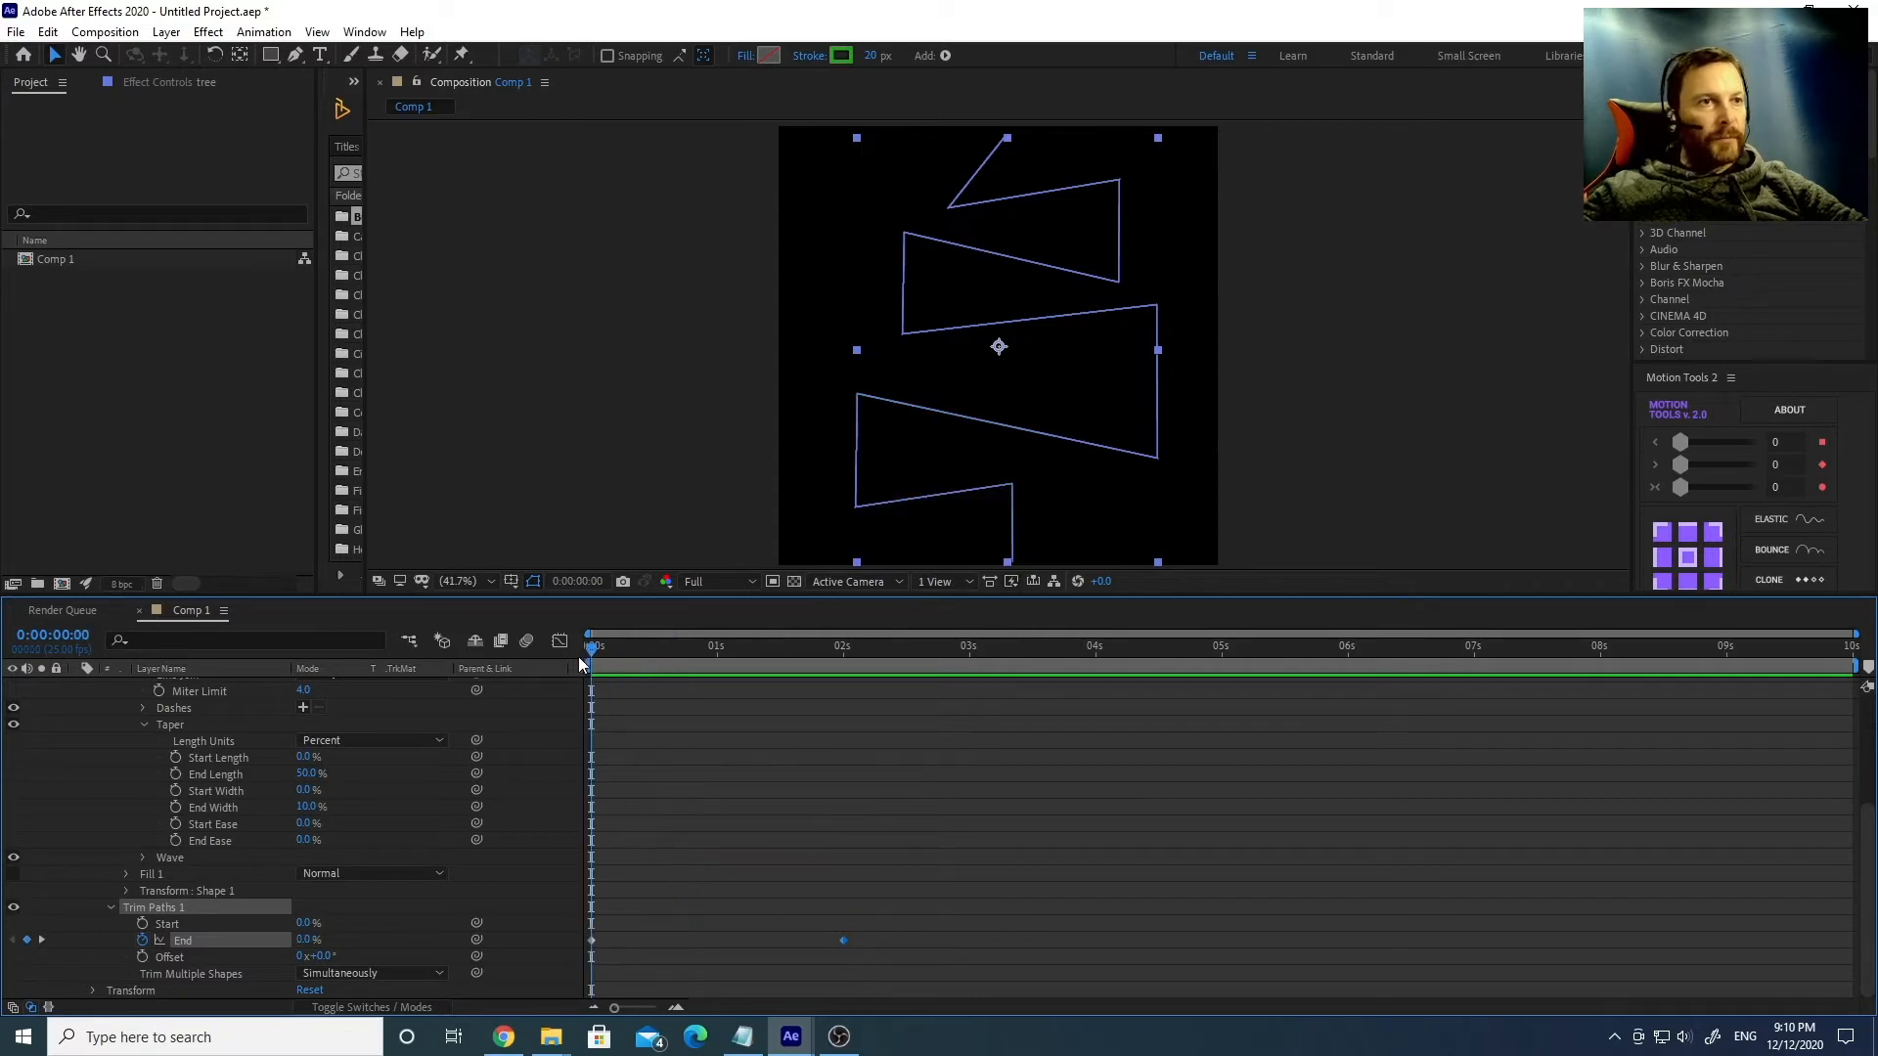
Collapse the tree layer's properties and create a composition-sized star on a new shape layer.
{"action": "key", "text": "Return"}
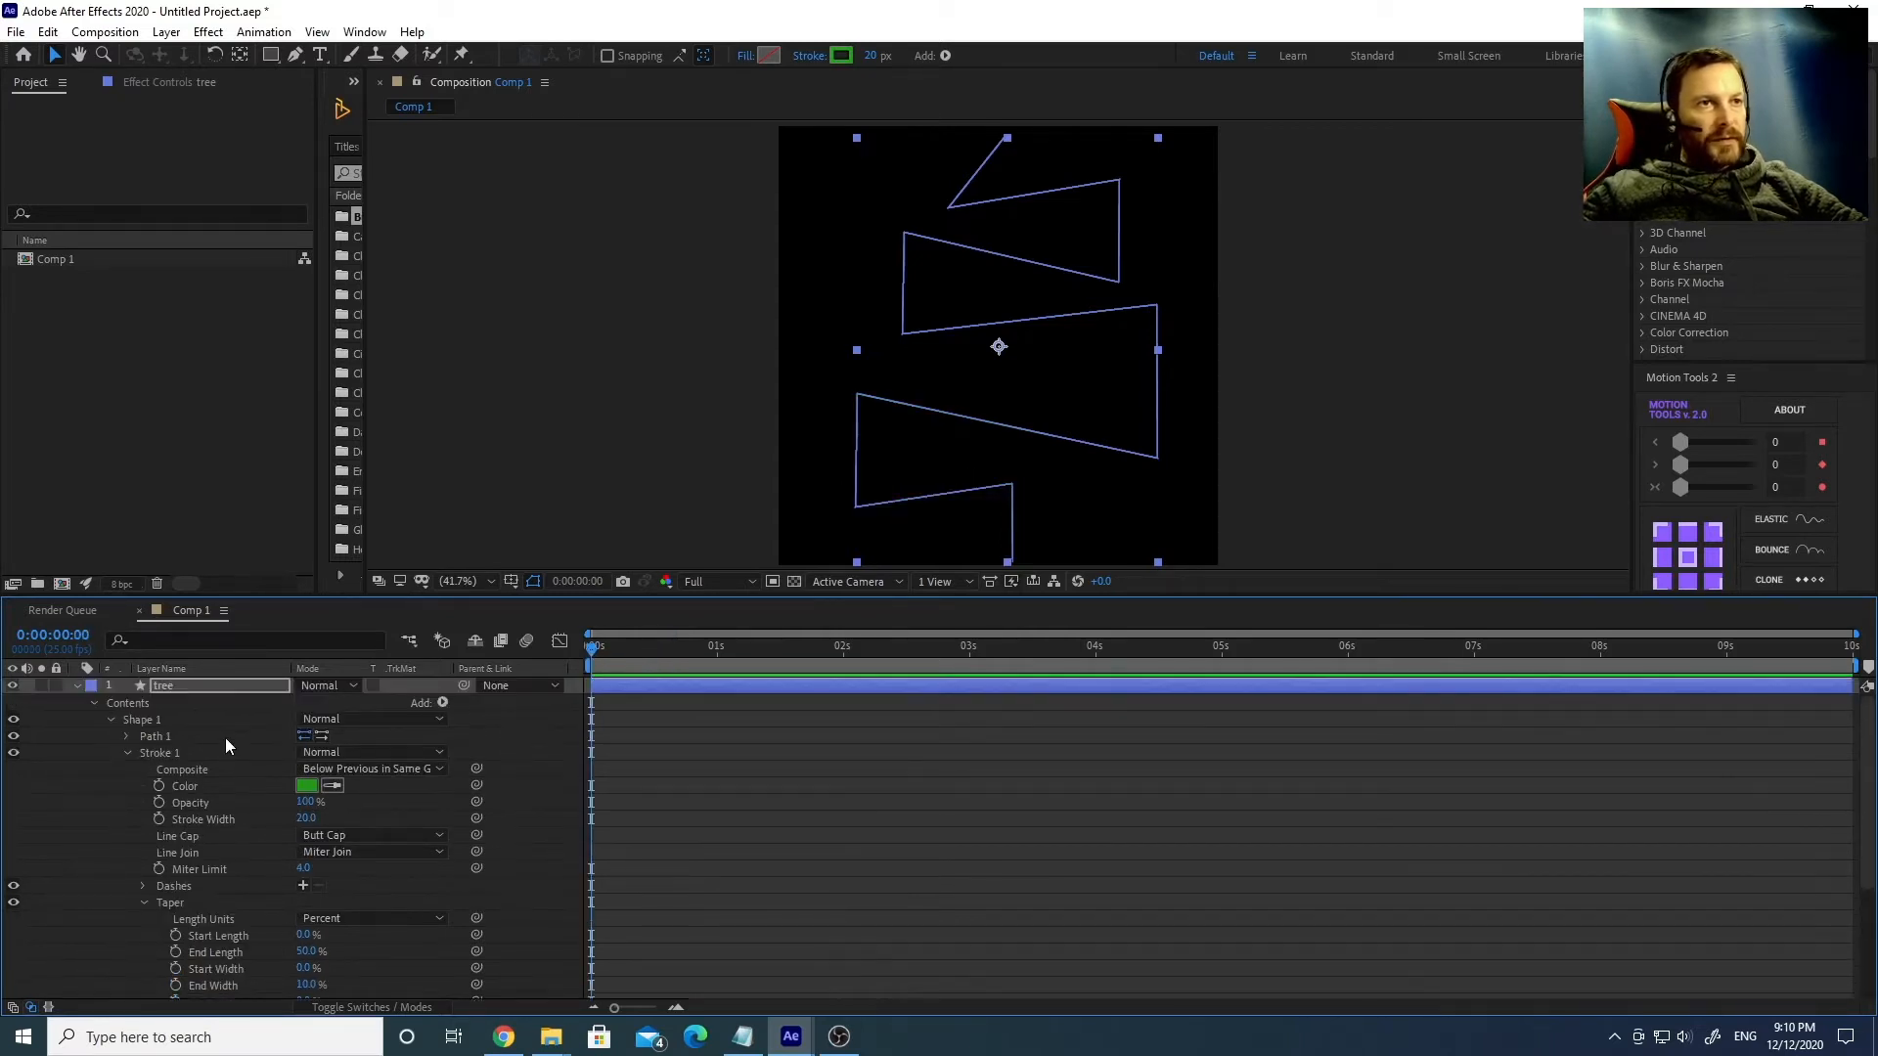
{"action": "left_click", "coordinate": [79, 685]}
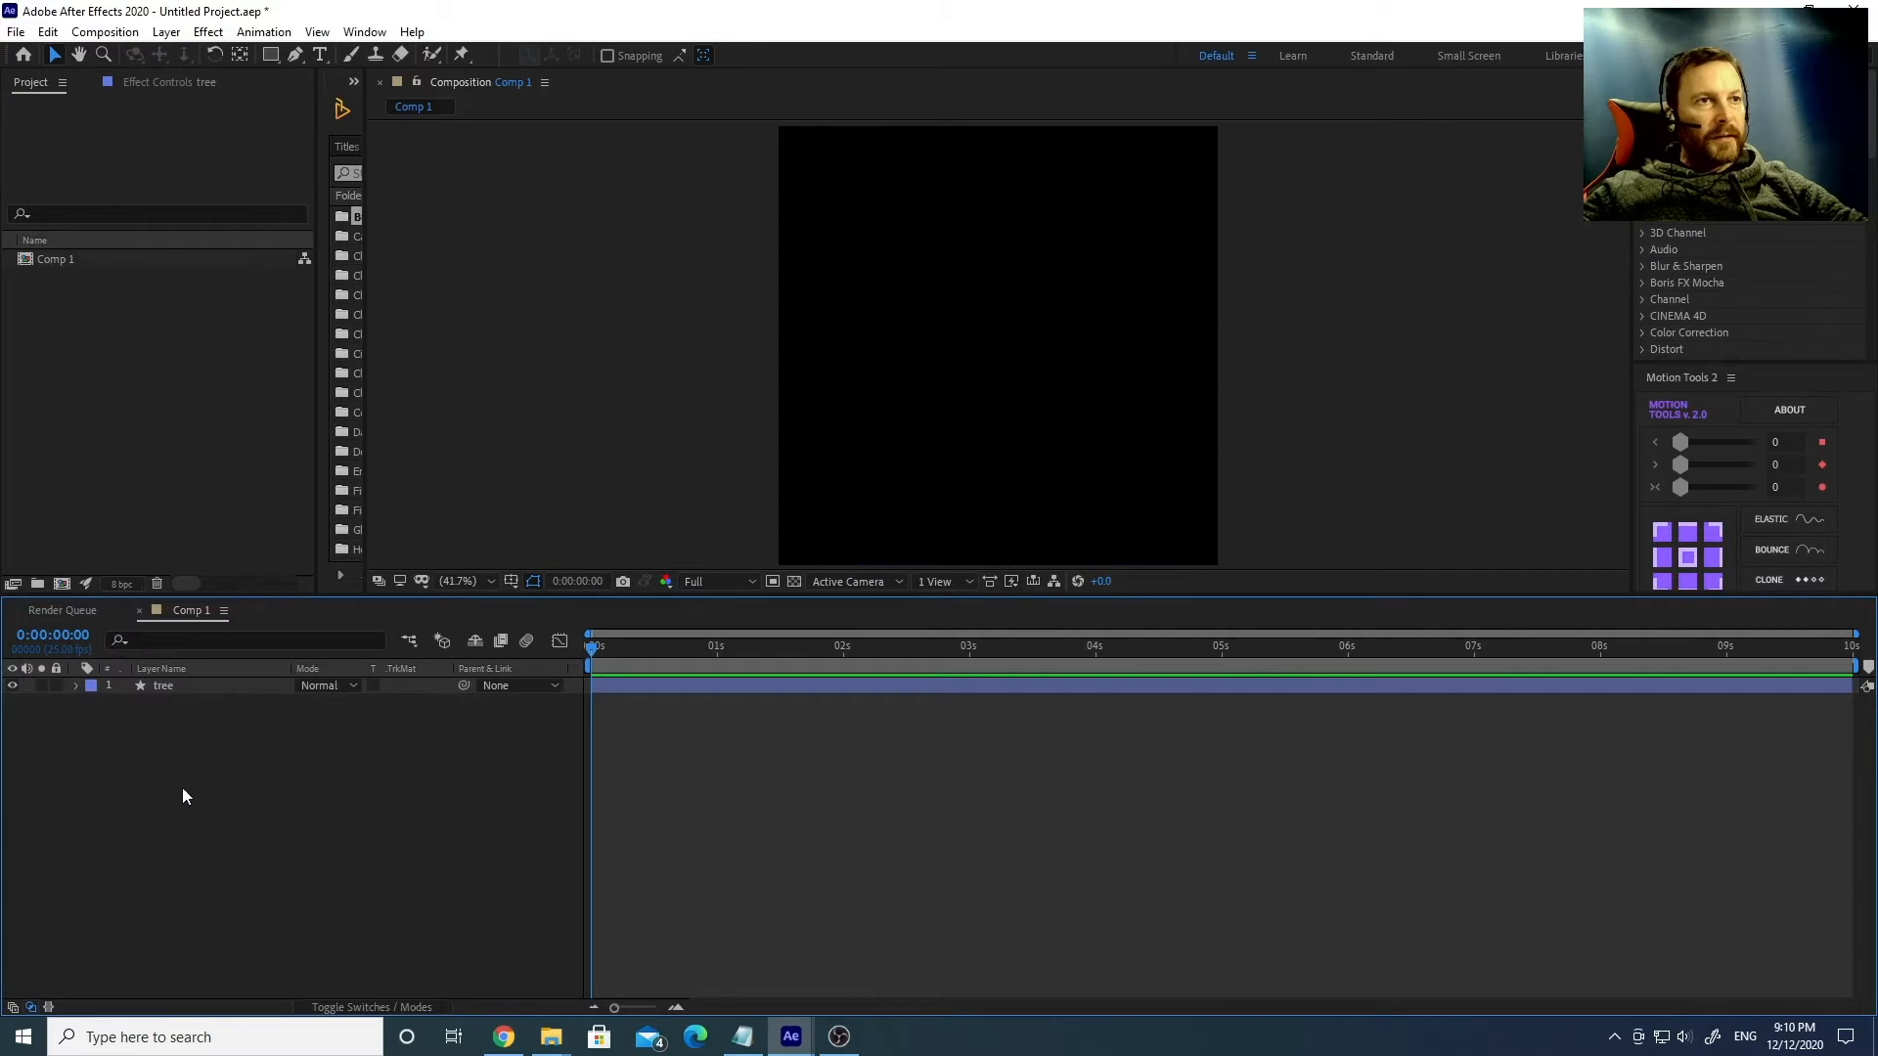
{"action": "left_click_drag", "start_coordinate": [261, 81], "coordinate": [326, 137]}
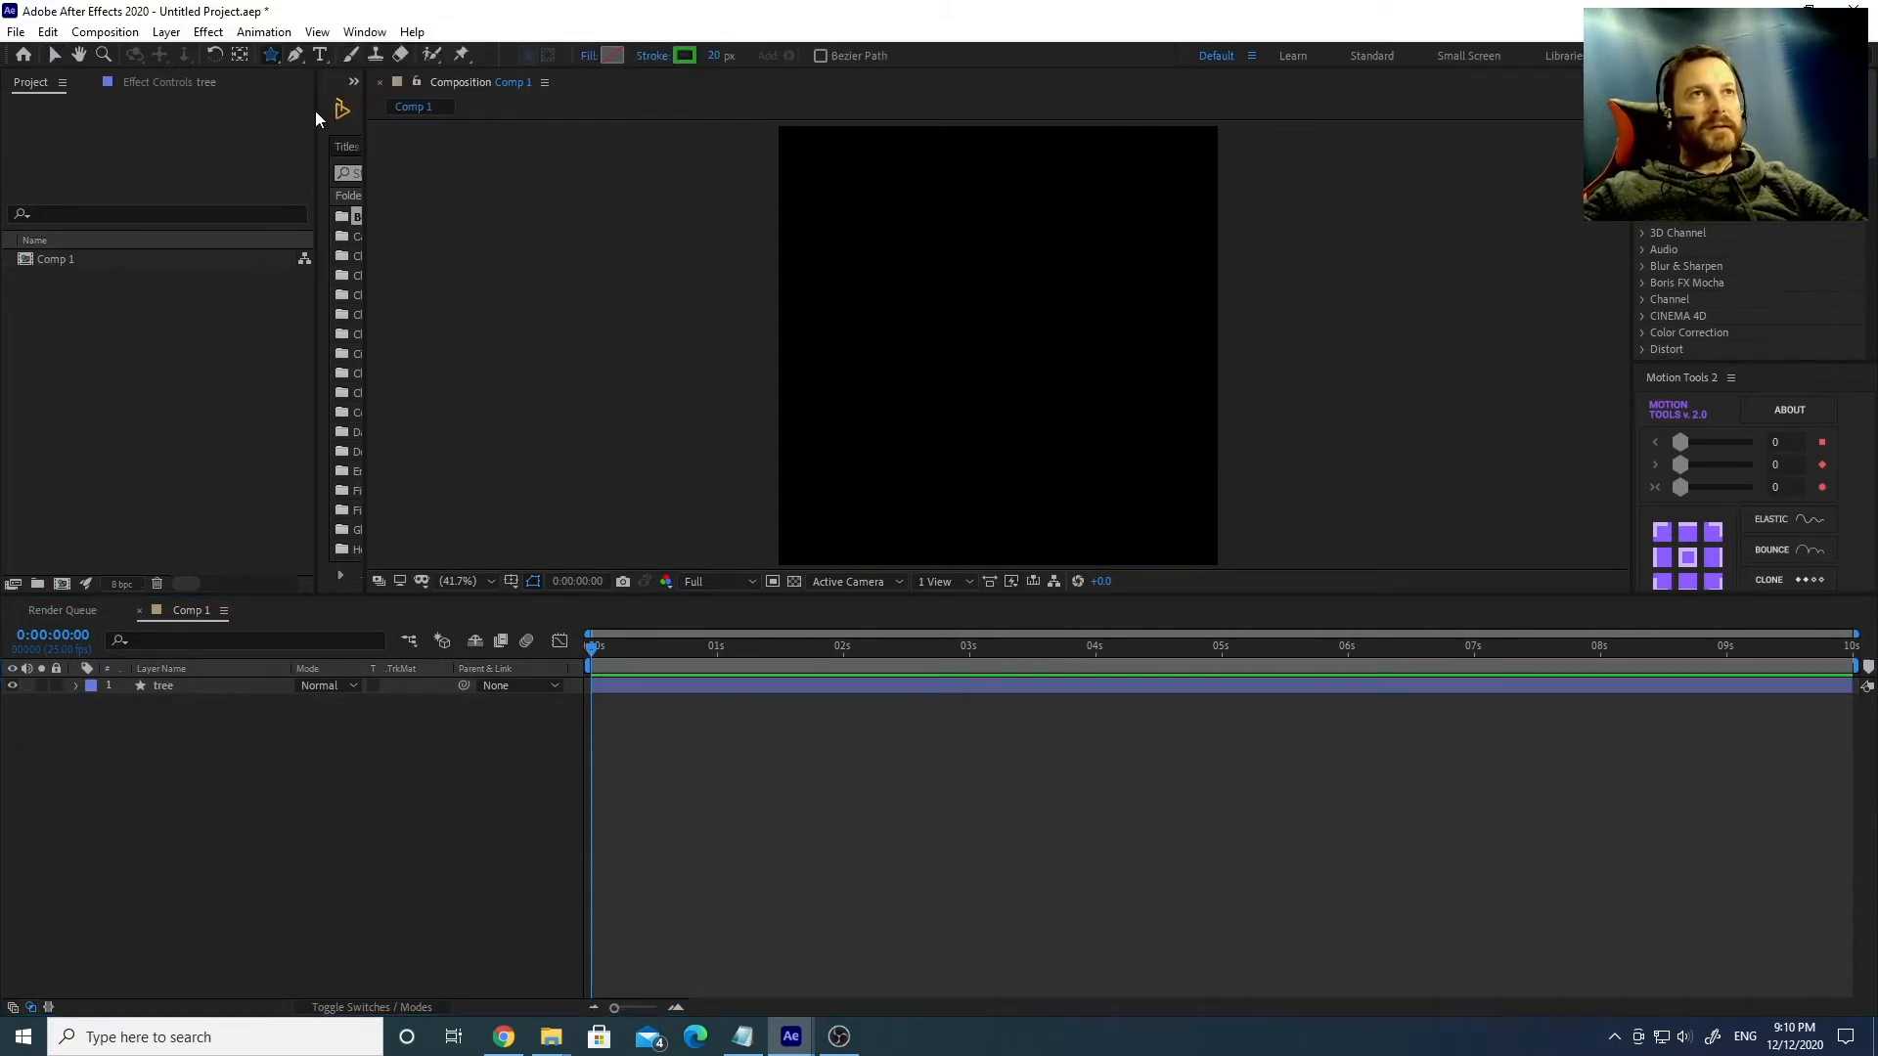
{"action": "double_click", "coordinate": [274, 61]}
{"action": "key", "text": "v"}
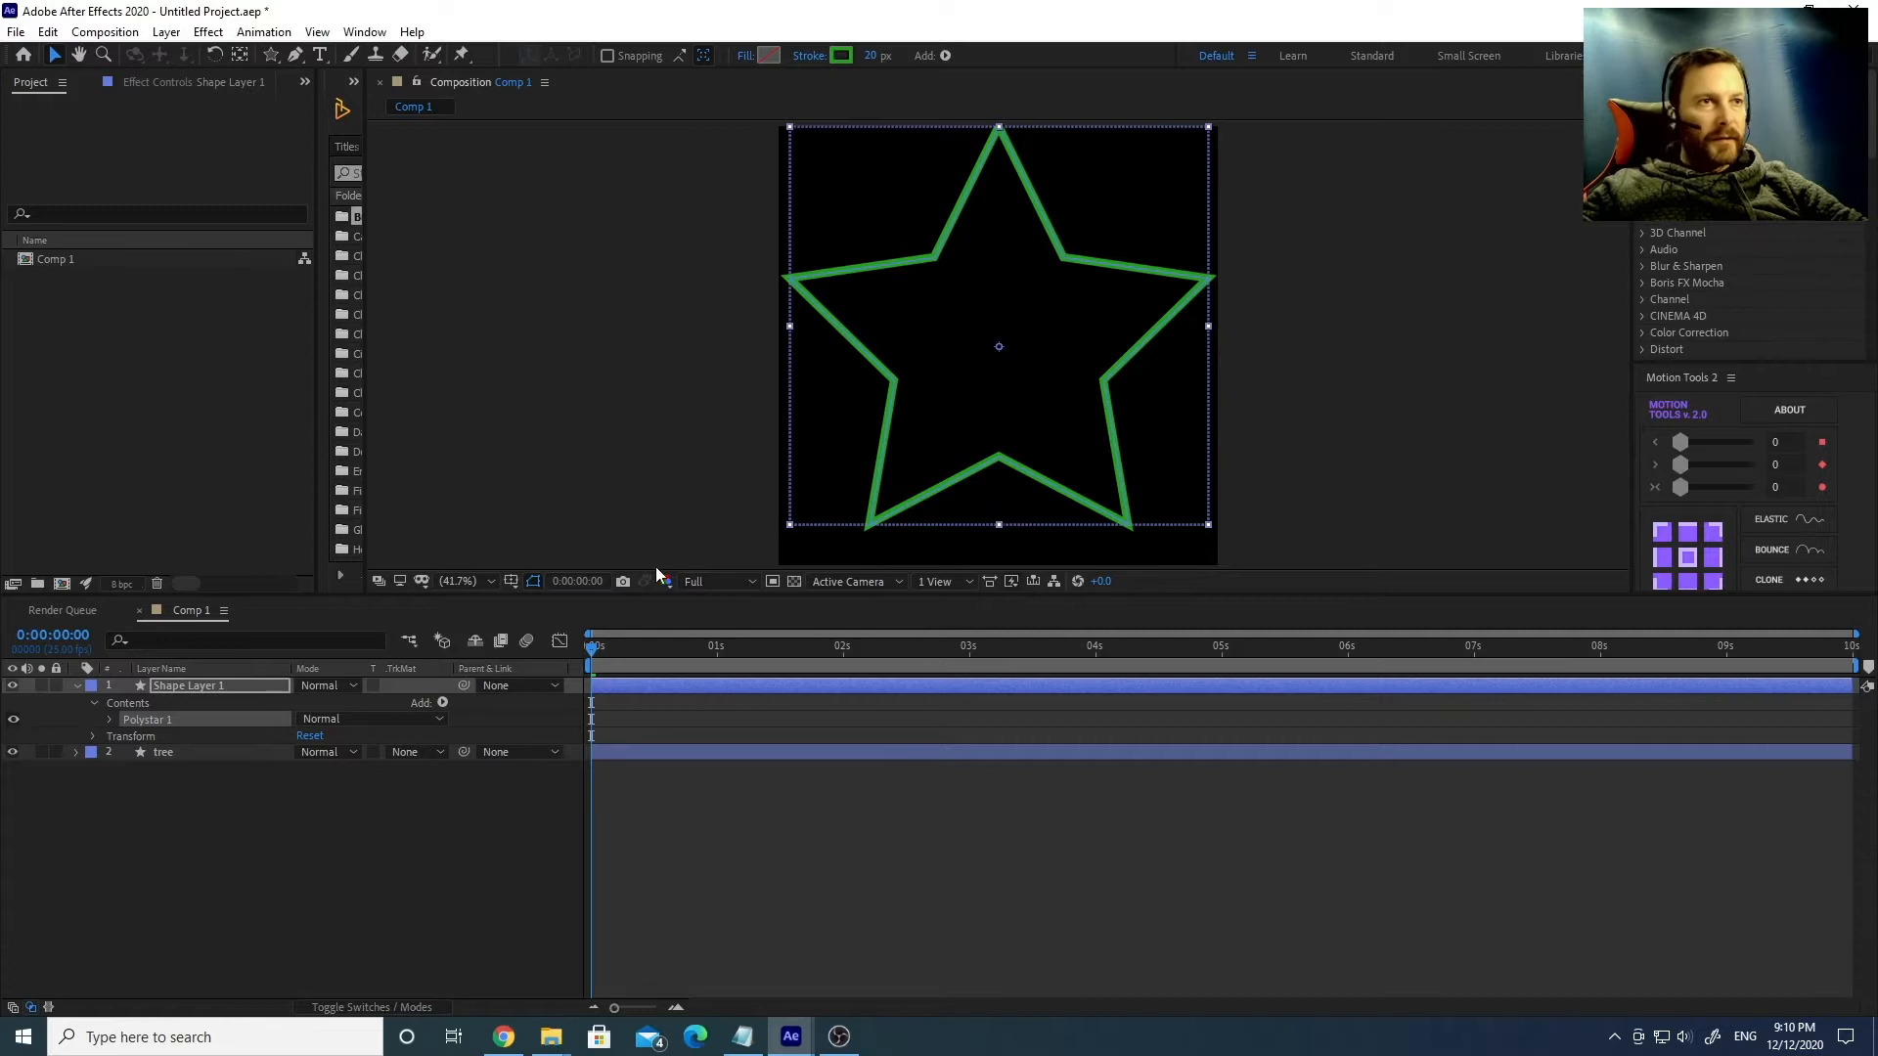
Set the star's inner radius to 15 and outer radius to 25, then collapse the star layer's properties.
{"action": "left_click", "coordinate": [110, 720]}
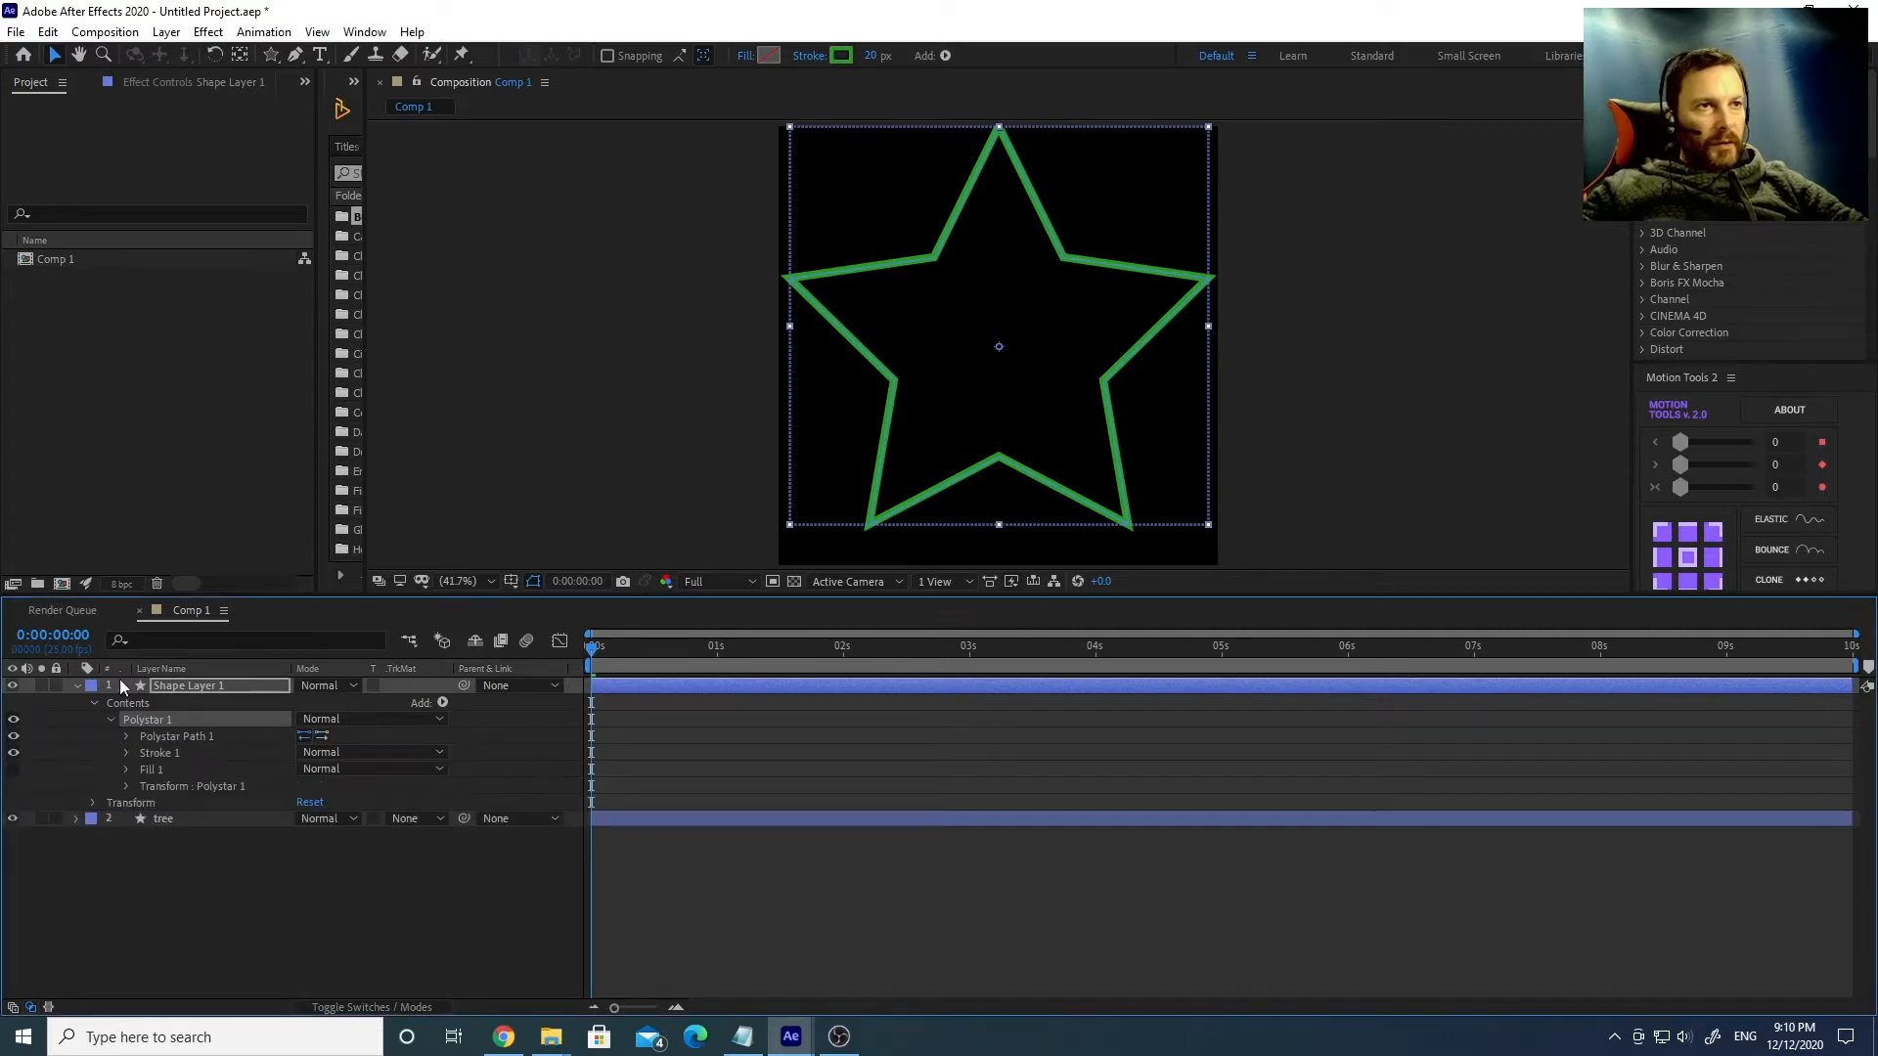
{"action": "left_click", "coordinate": [125, 738]}
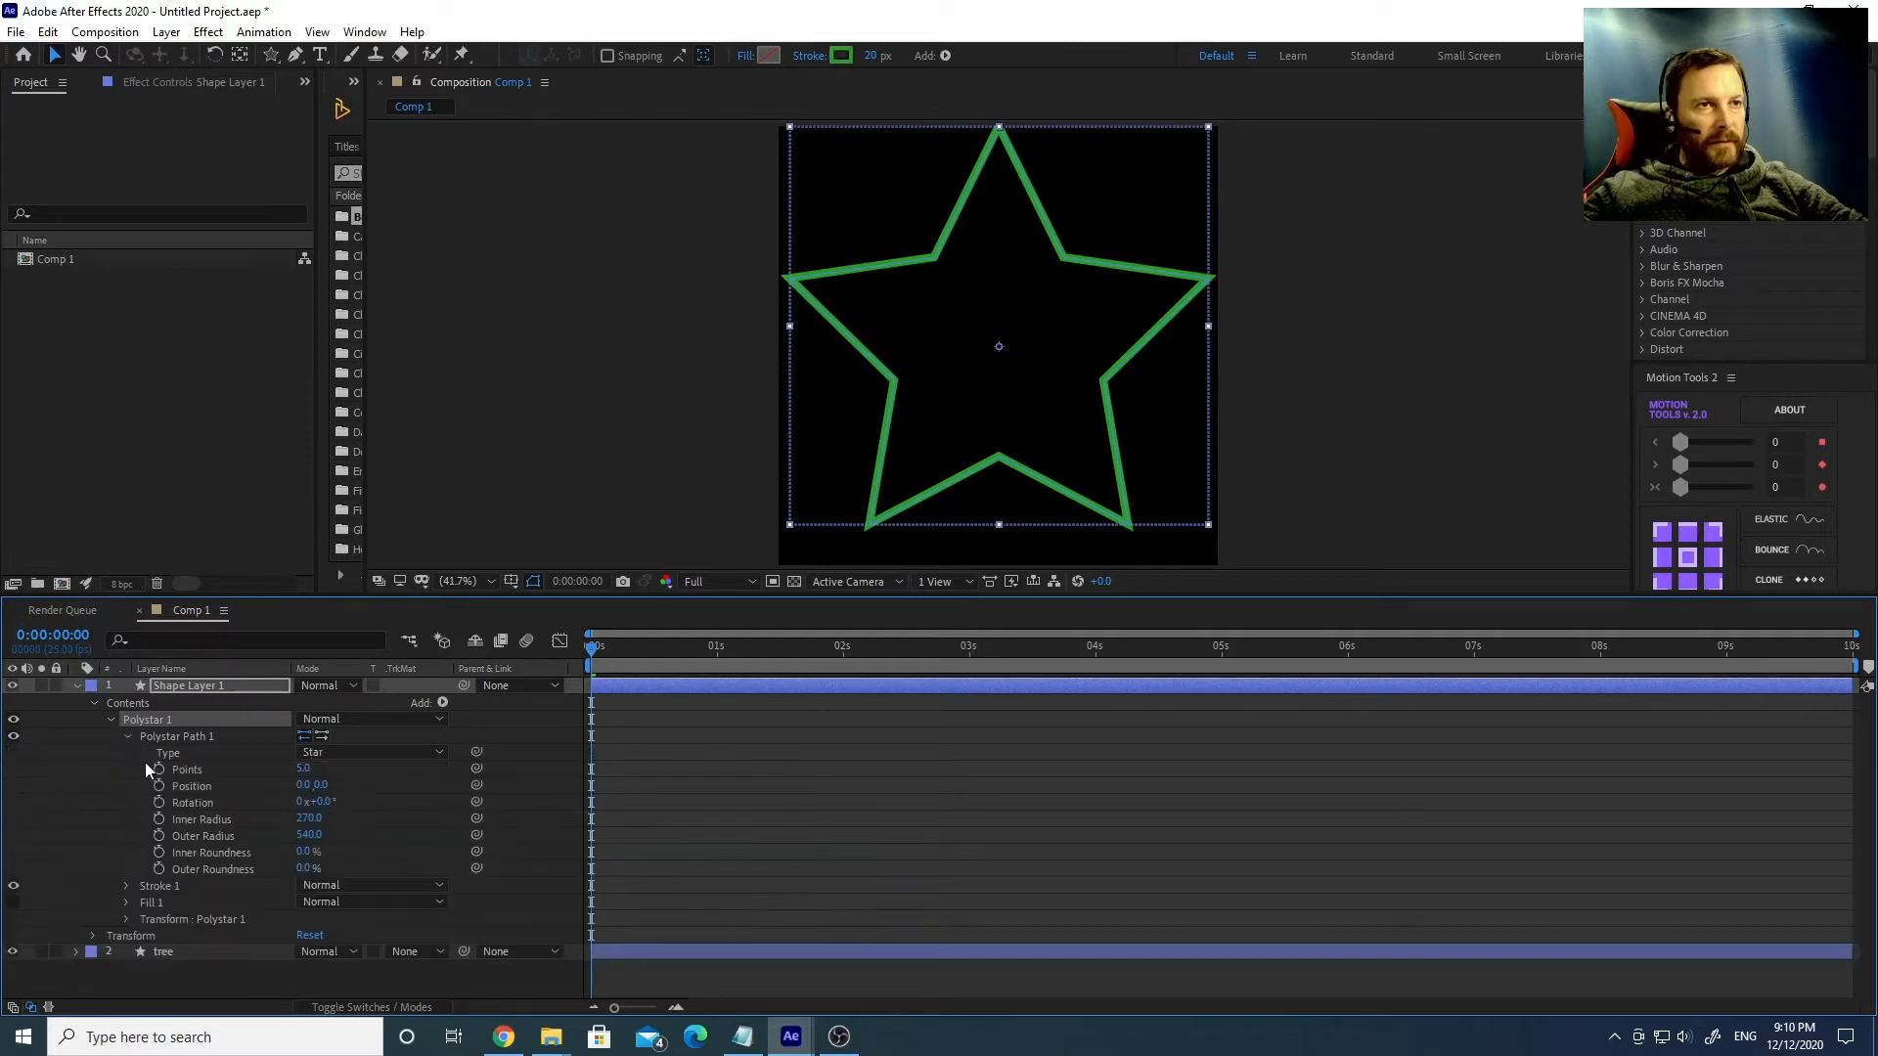
{"action": "left_click", "coordinate": [308, 819]}
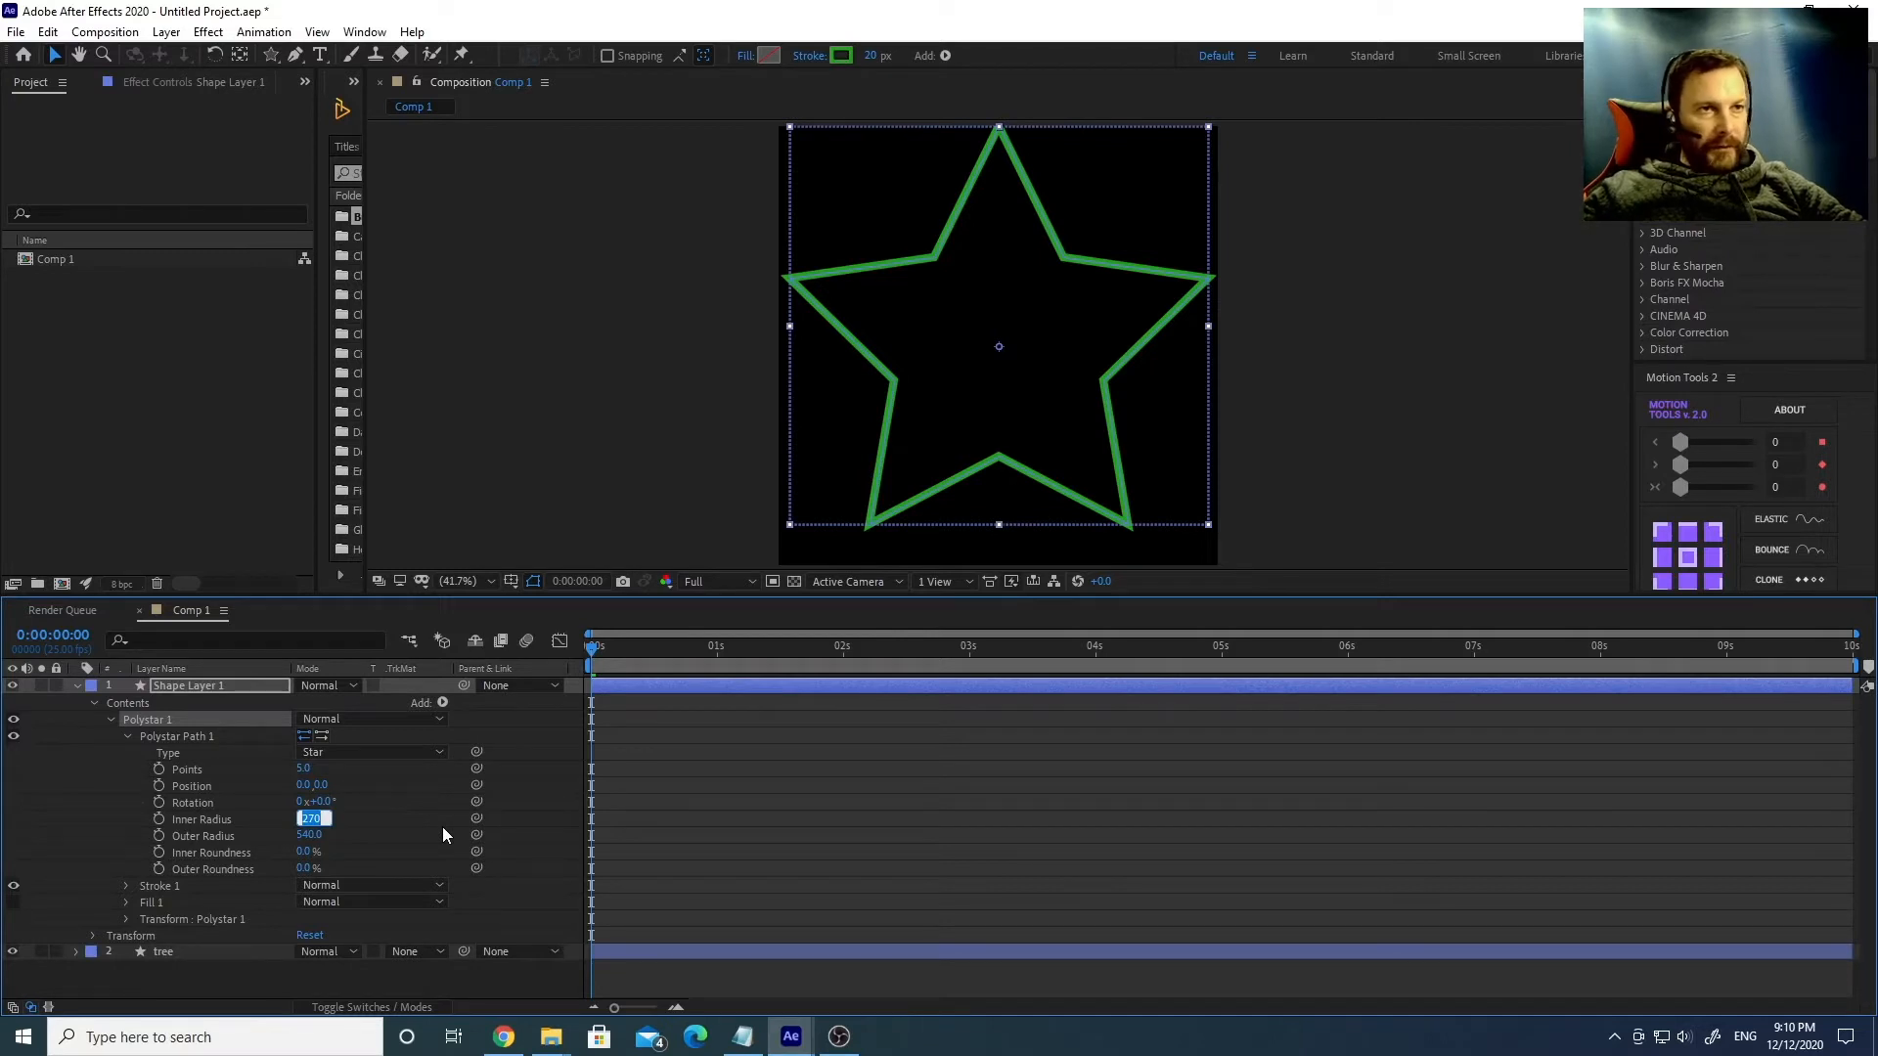
{"action": "type", "text": "15"}
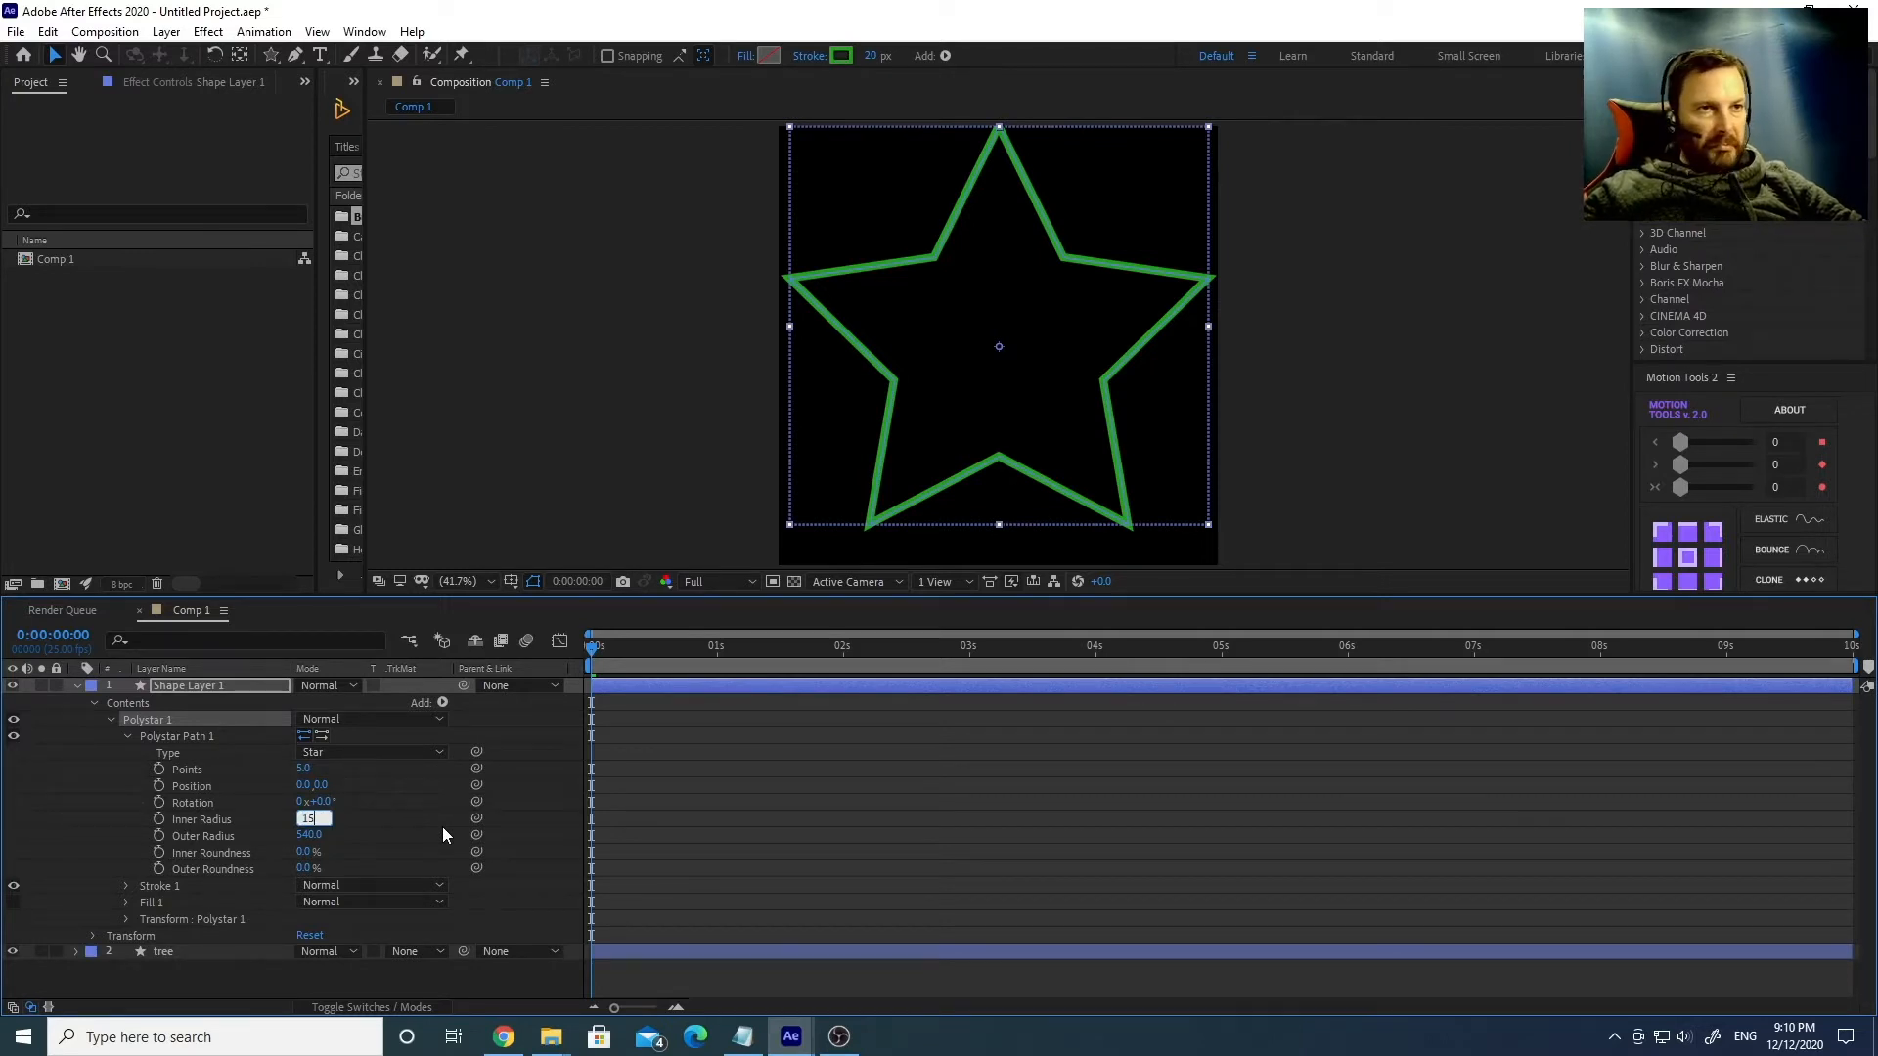
{"action": "key", "text": "Tab"}
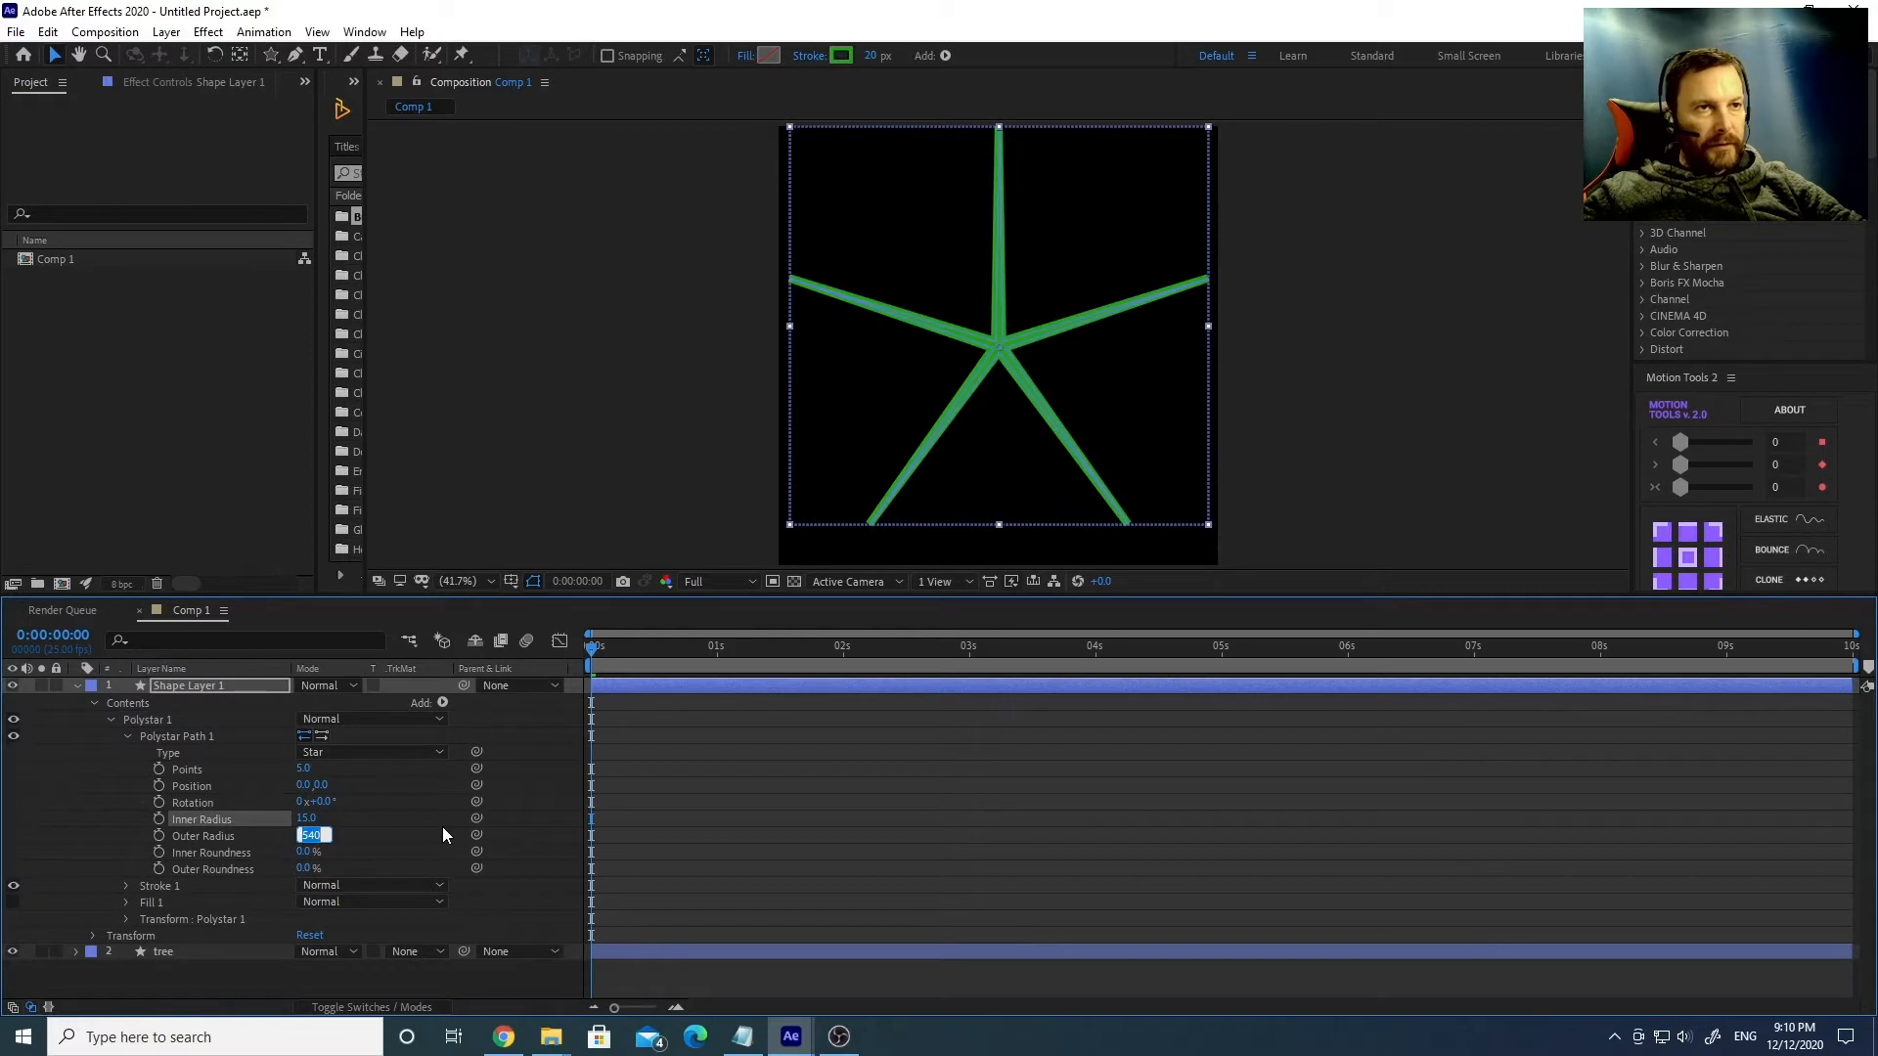
{"action": "type", "text": "25"}
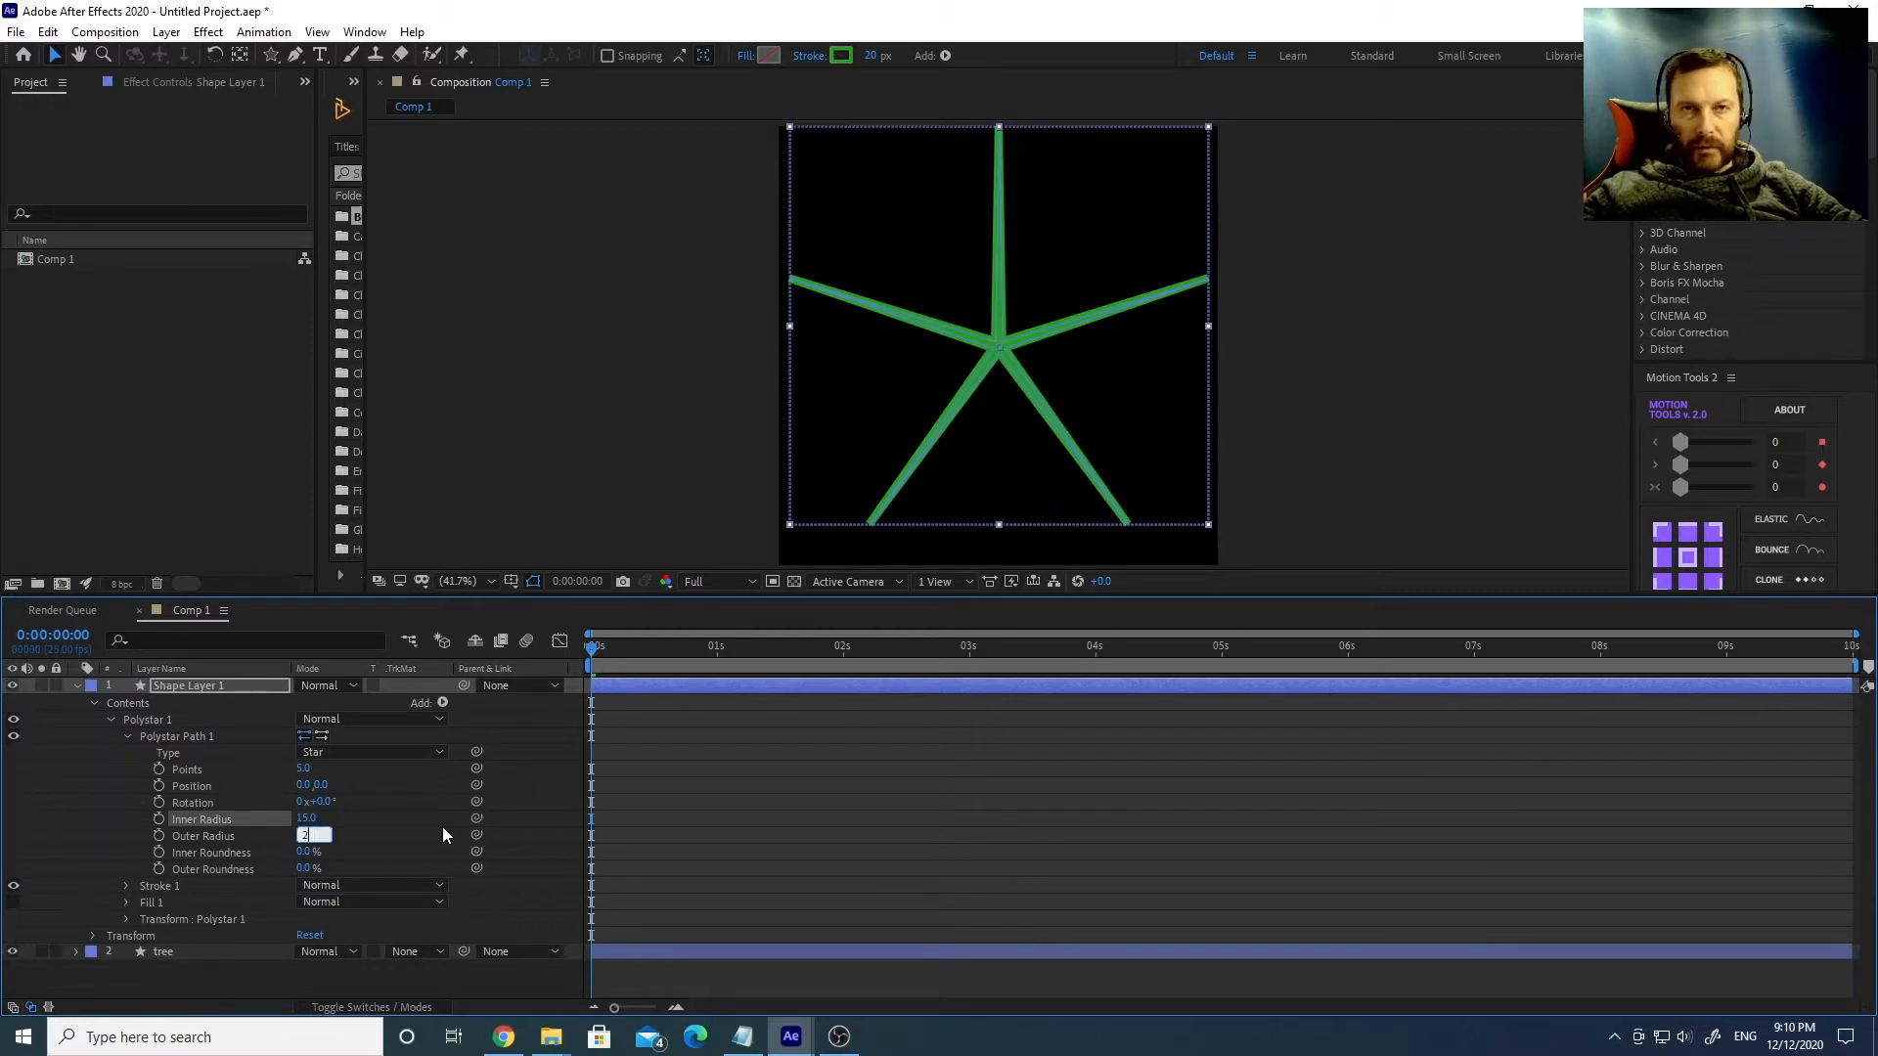
{"action": "key", "text": "Return"}
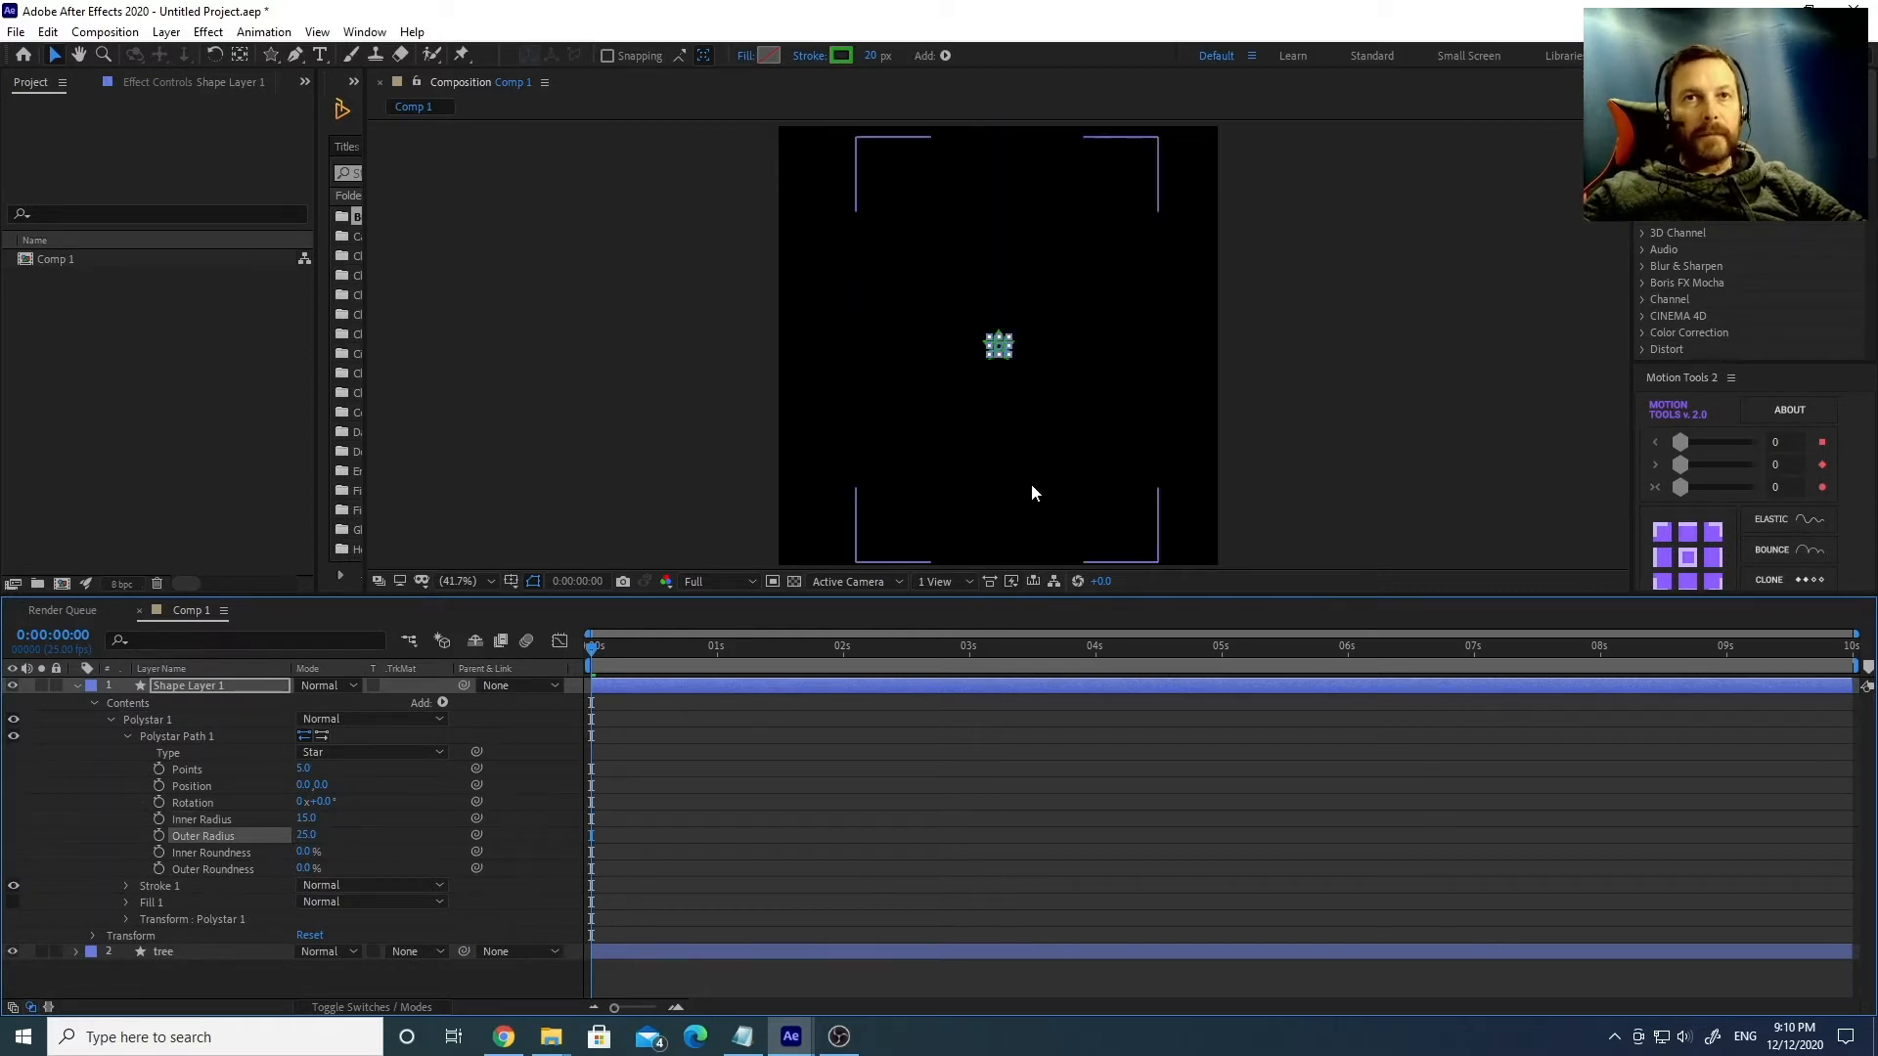
{"action": "left_click", "coordinate": [1019, 431]}
{"action": "left_click", "coordinate": [1194, 458]}
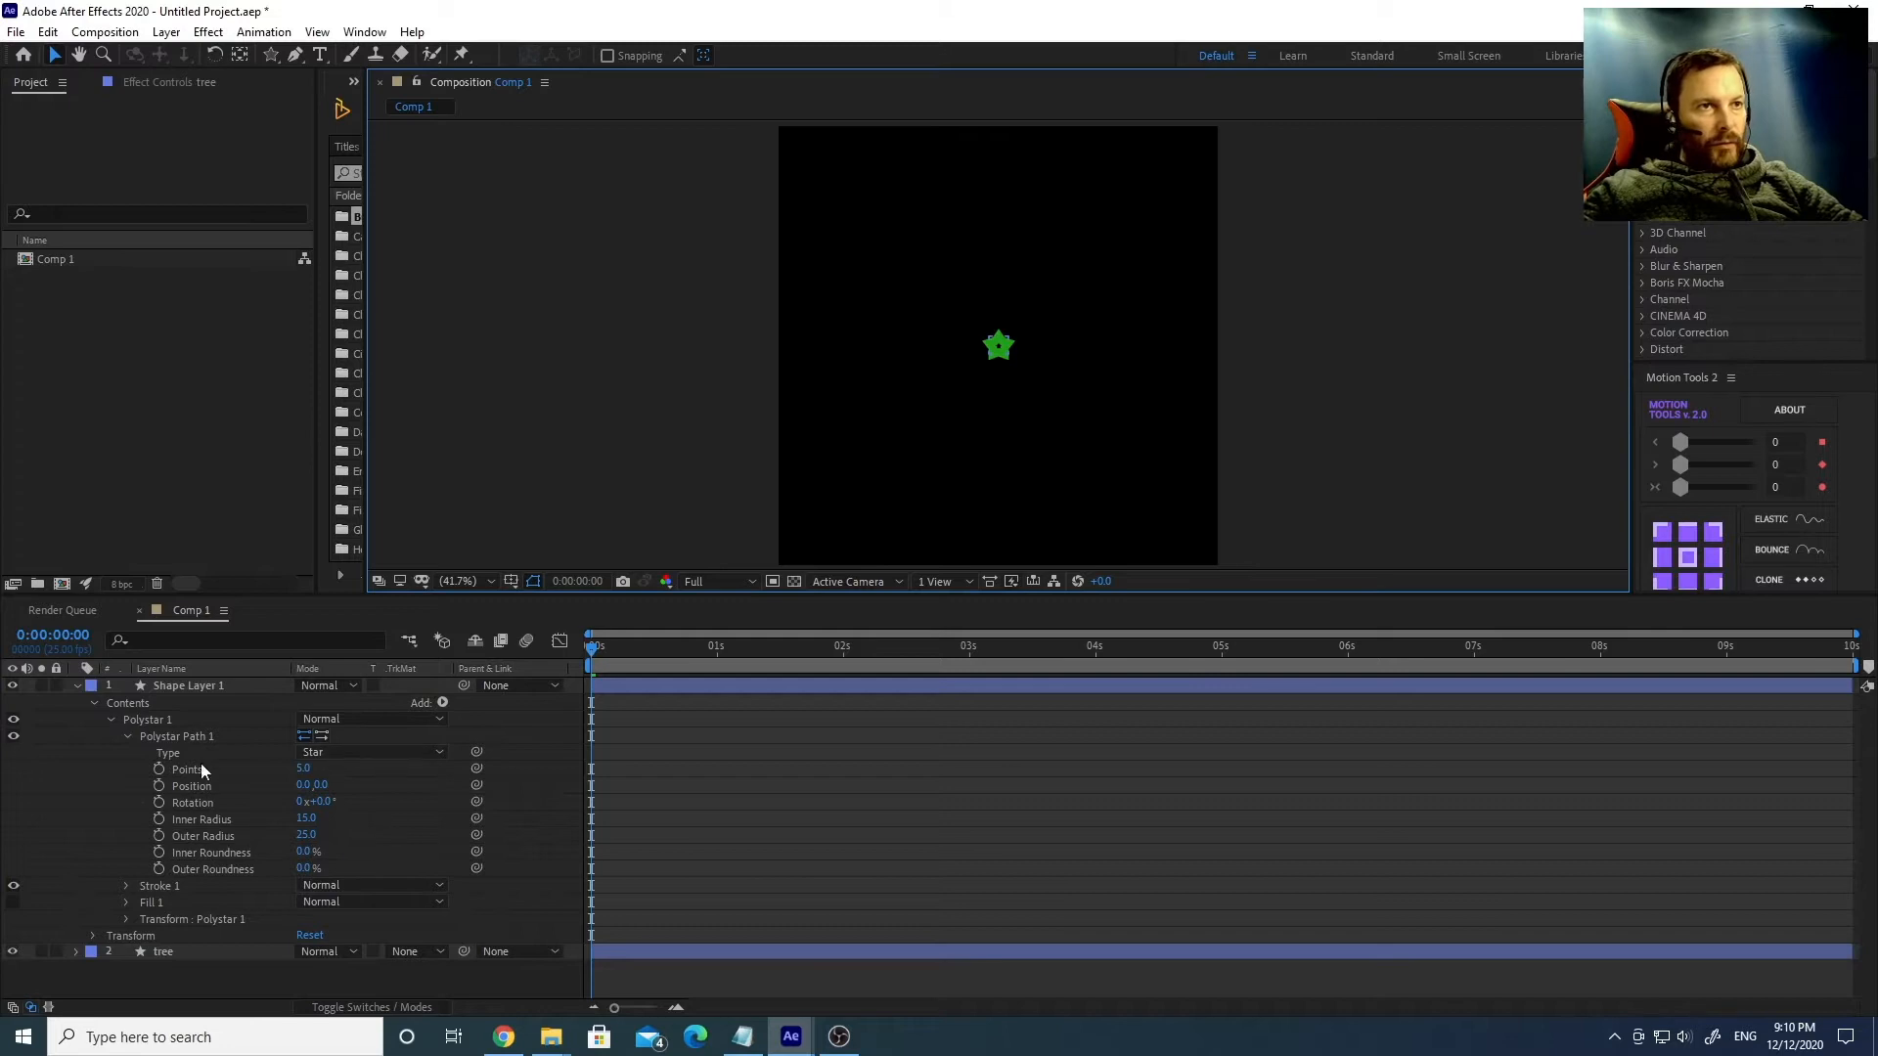
{"action": "left_click", "coordinate": [126, 737]}
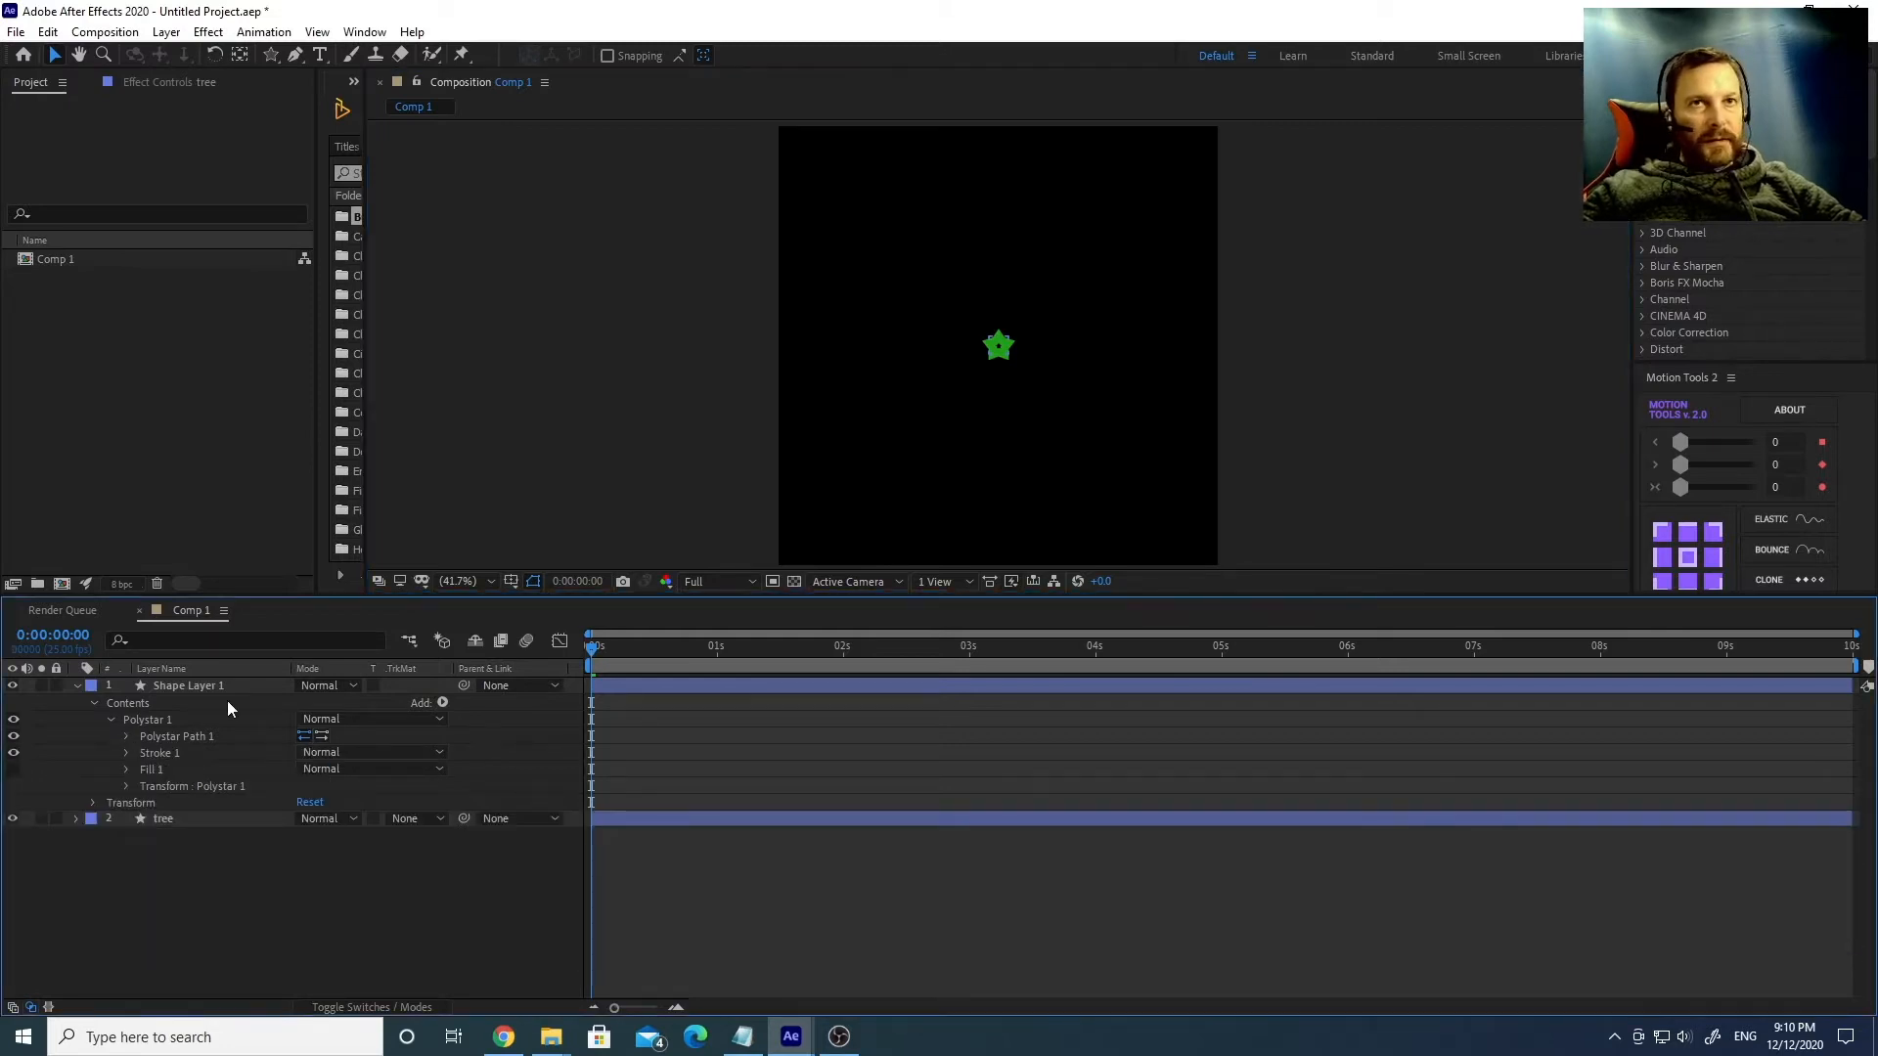
{"action": "left_click", "coordinate": [78, 685]}
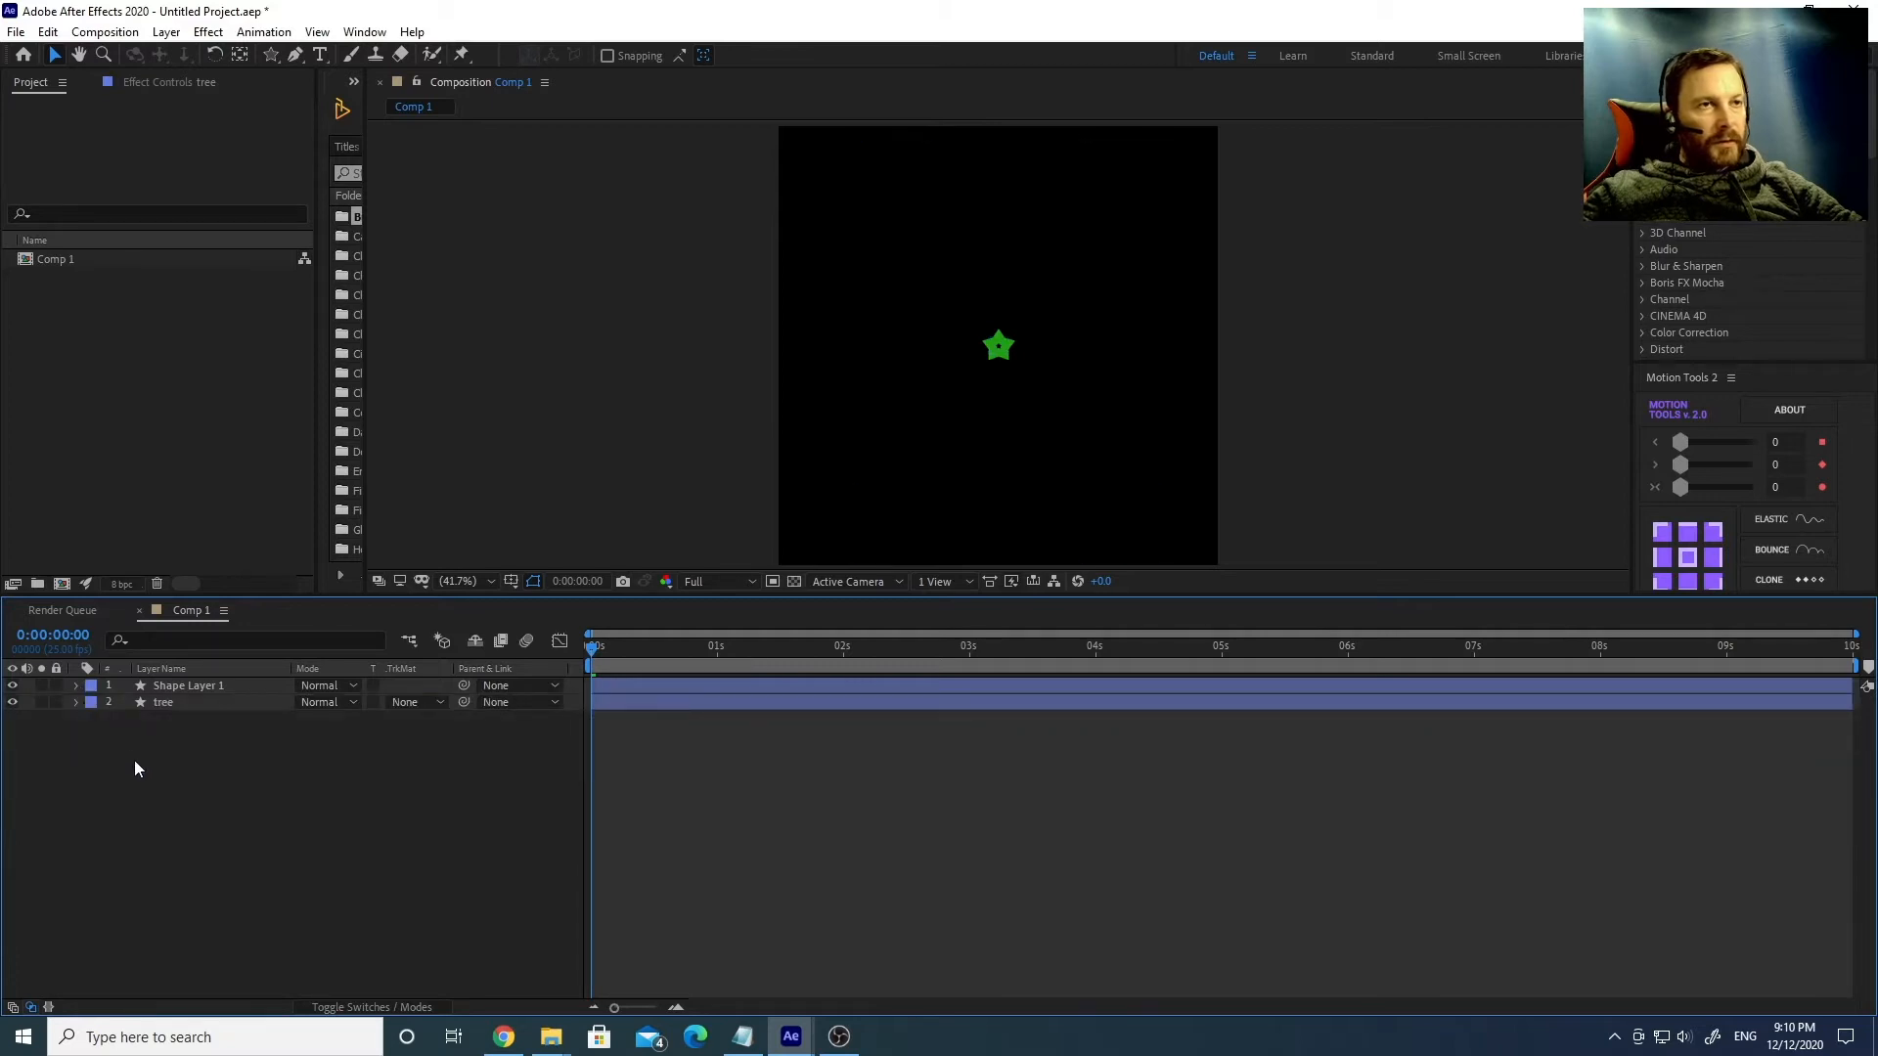
Expand Path 1 in the tree layer's contents and copy its Path property.
{"action": "left_click", "coordinate": [75, 703]}
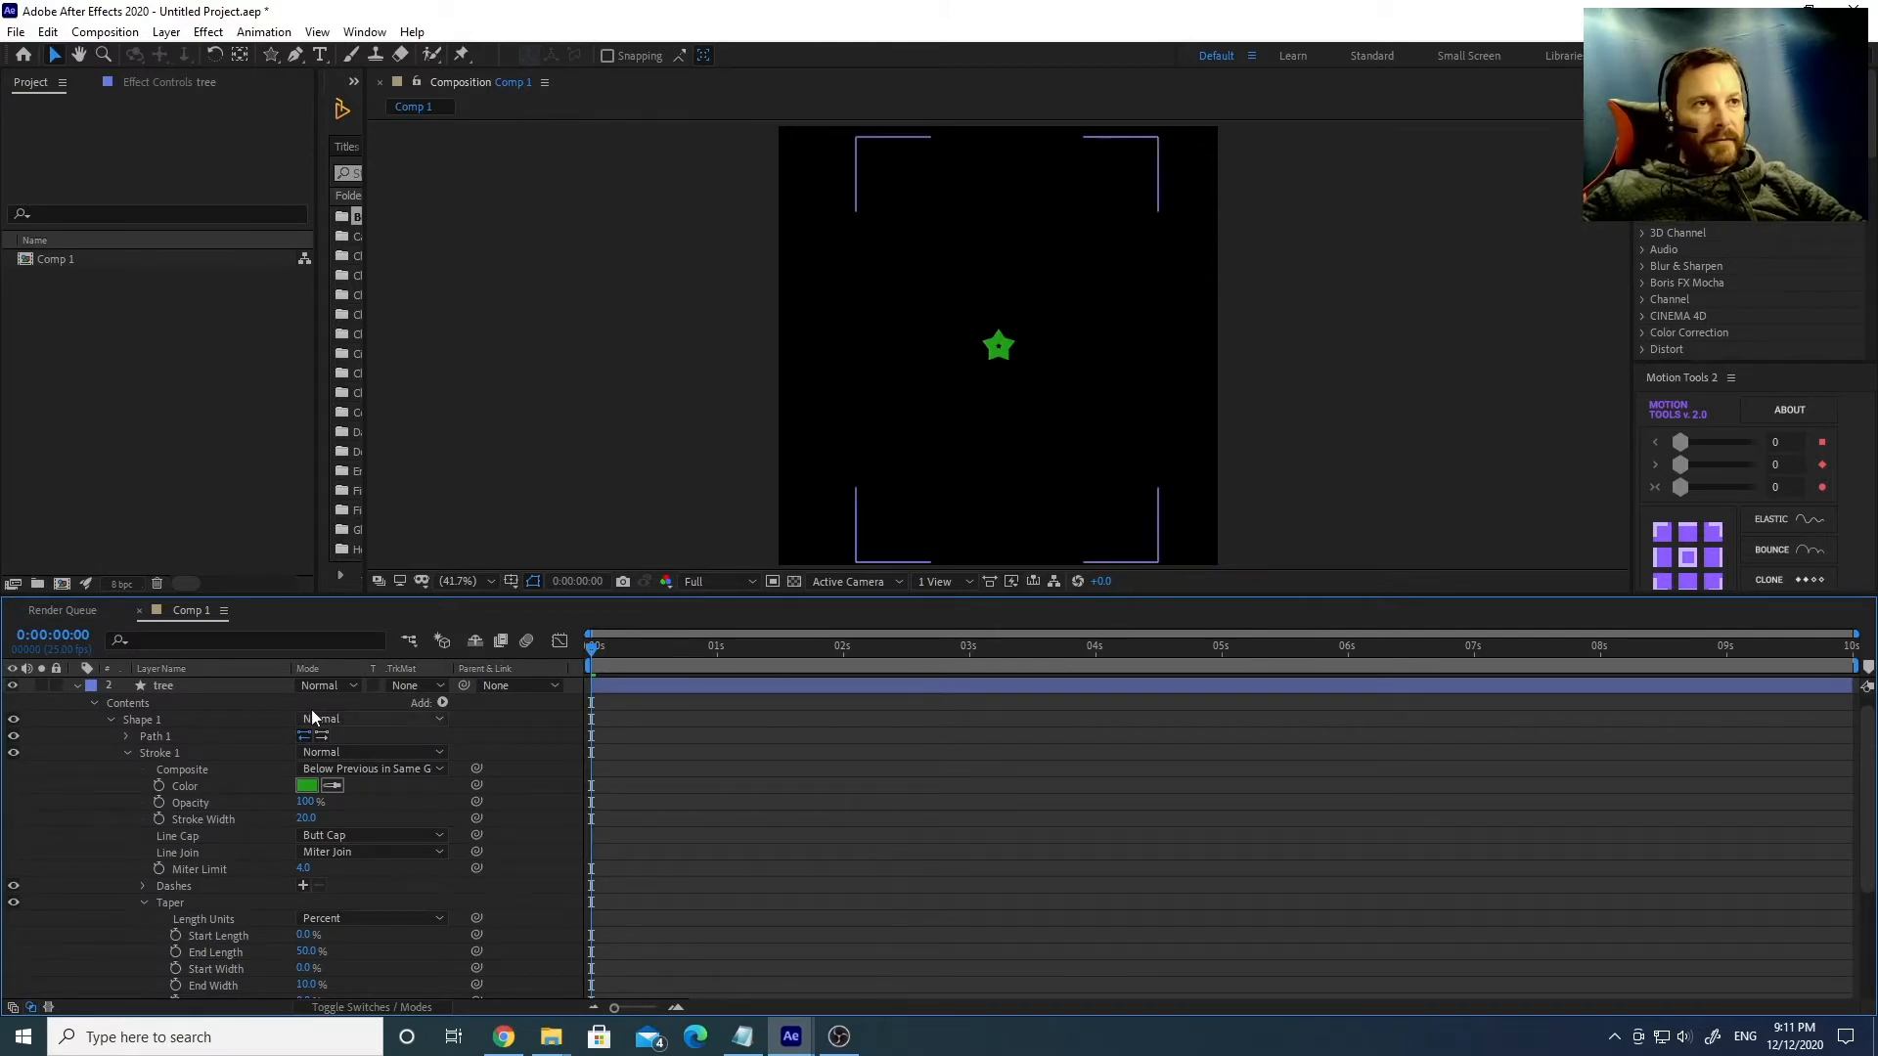
{"action": "left_click", "coordinate": [179, 687]}
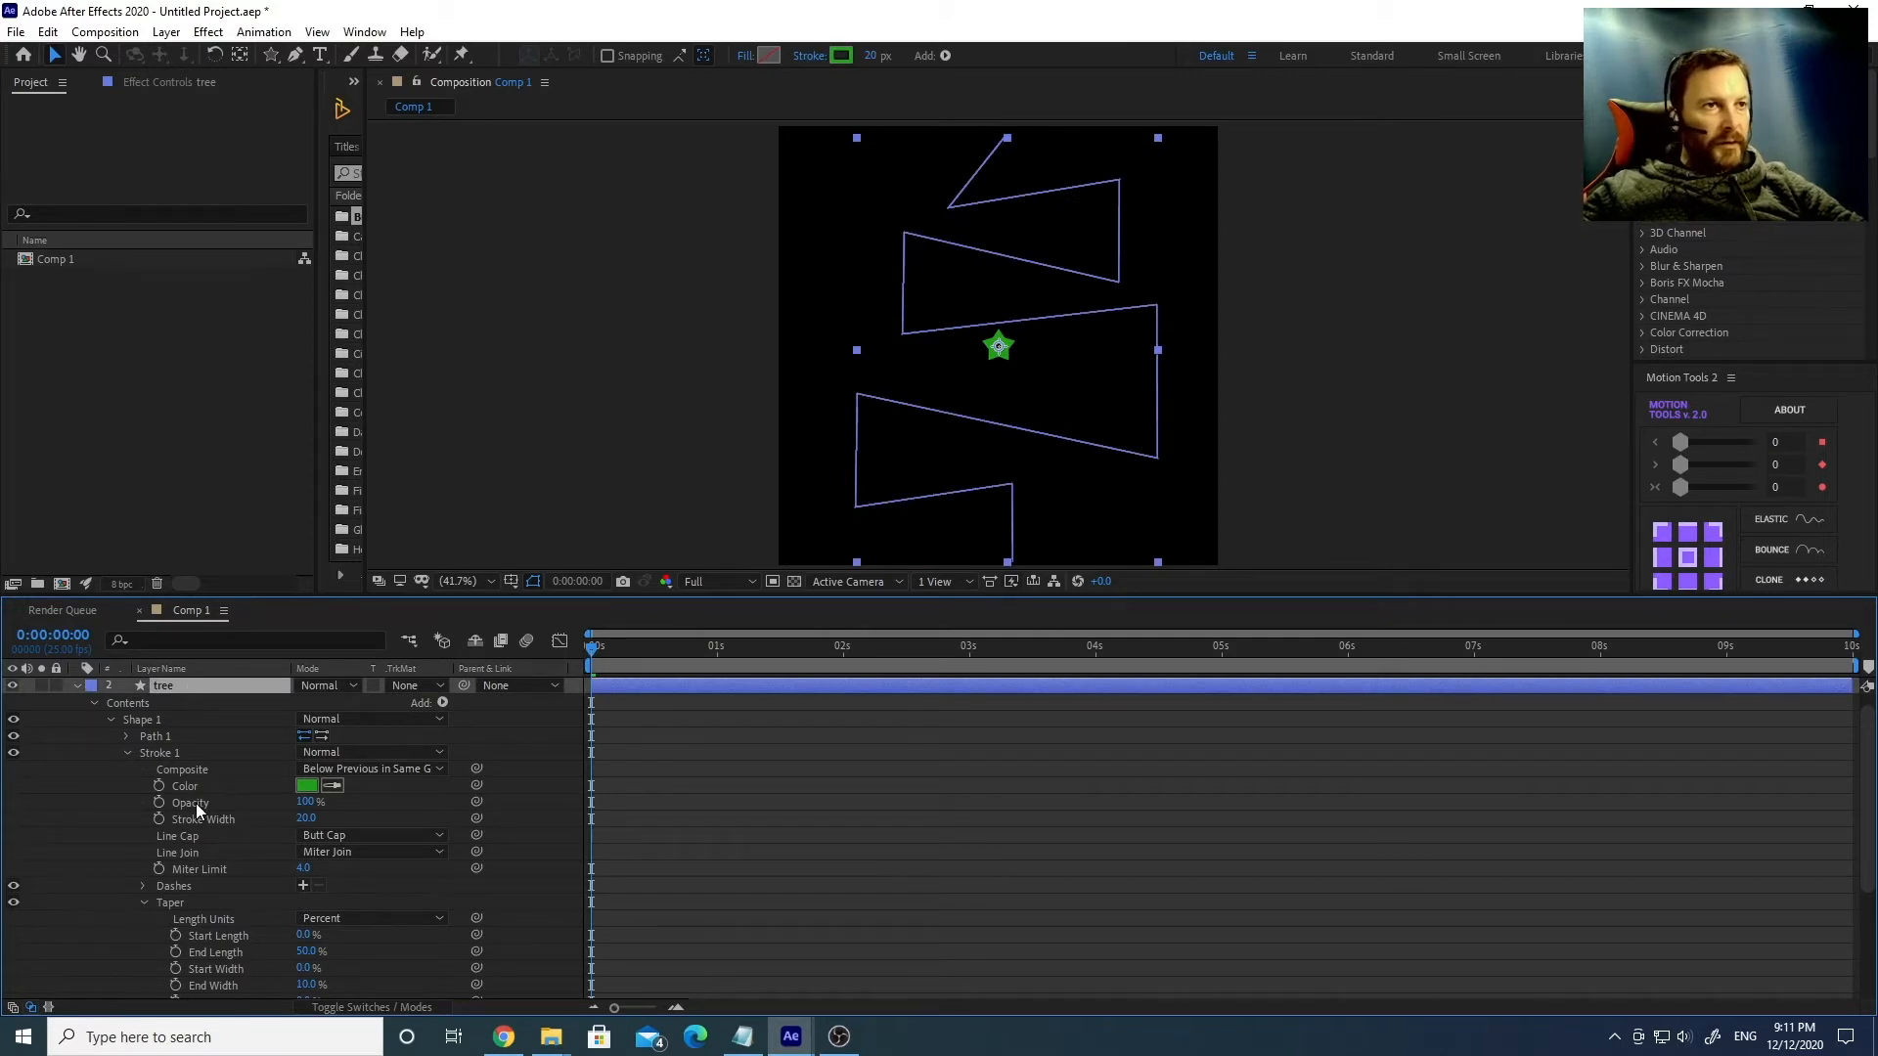
{"action": "scroll", "coordinate": [196, 802], "scroll_direction": "down", "scroll_amount": 1}
{"action": "scroll", "coordinate": [155, 700], "scroll_direction": "up", "scroll_amount": 1}
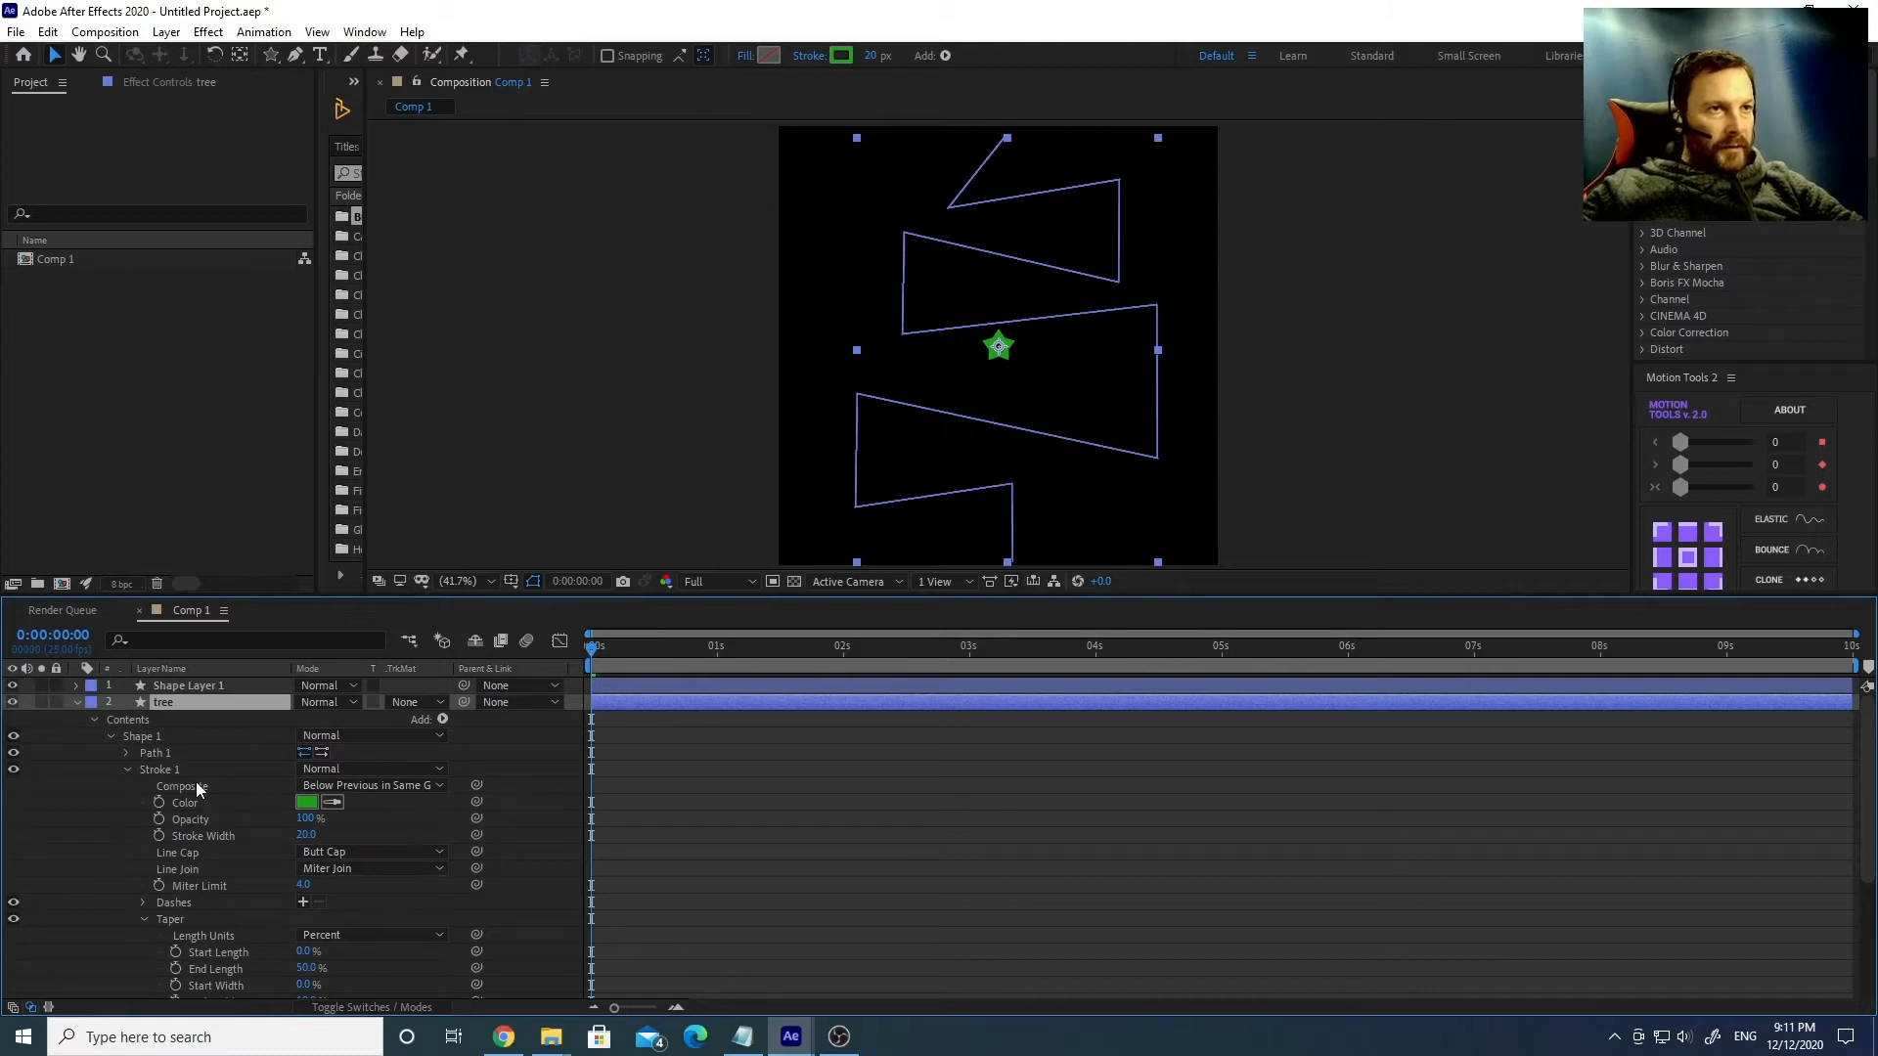
{"action": "left_click", "coordinate": [128, 769]}
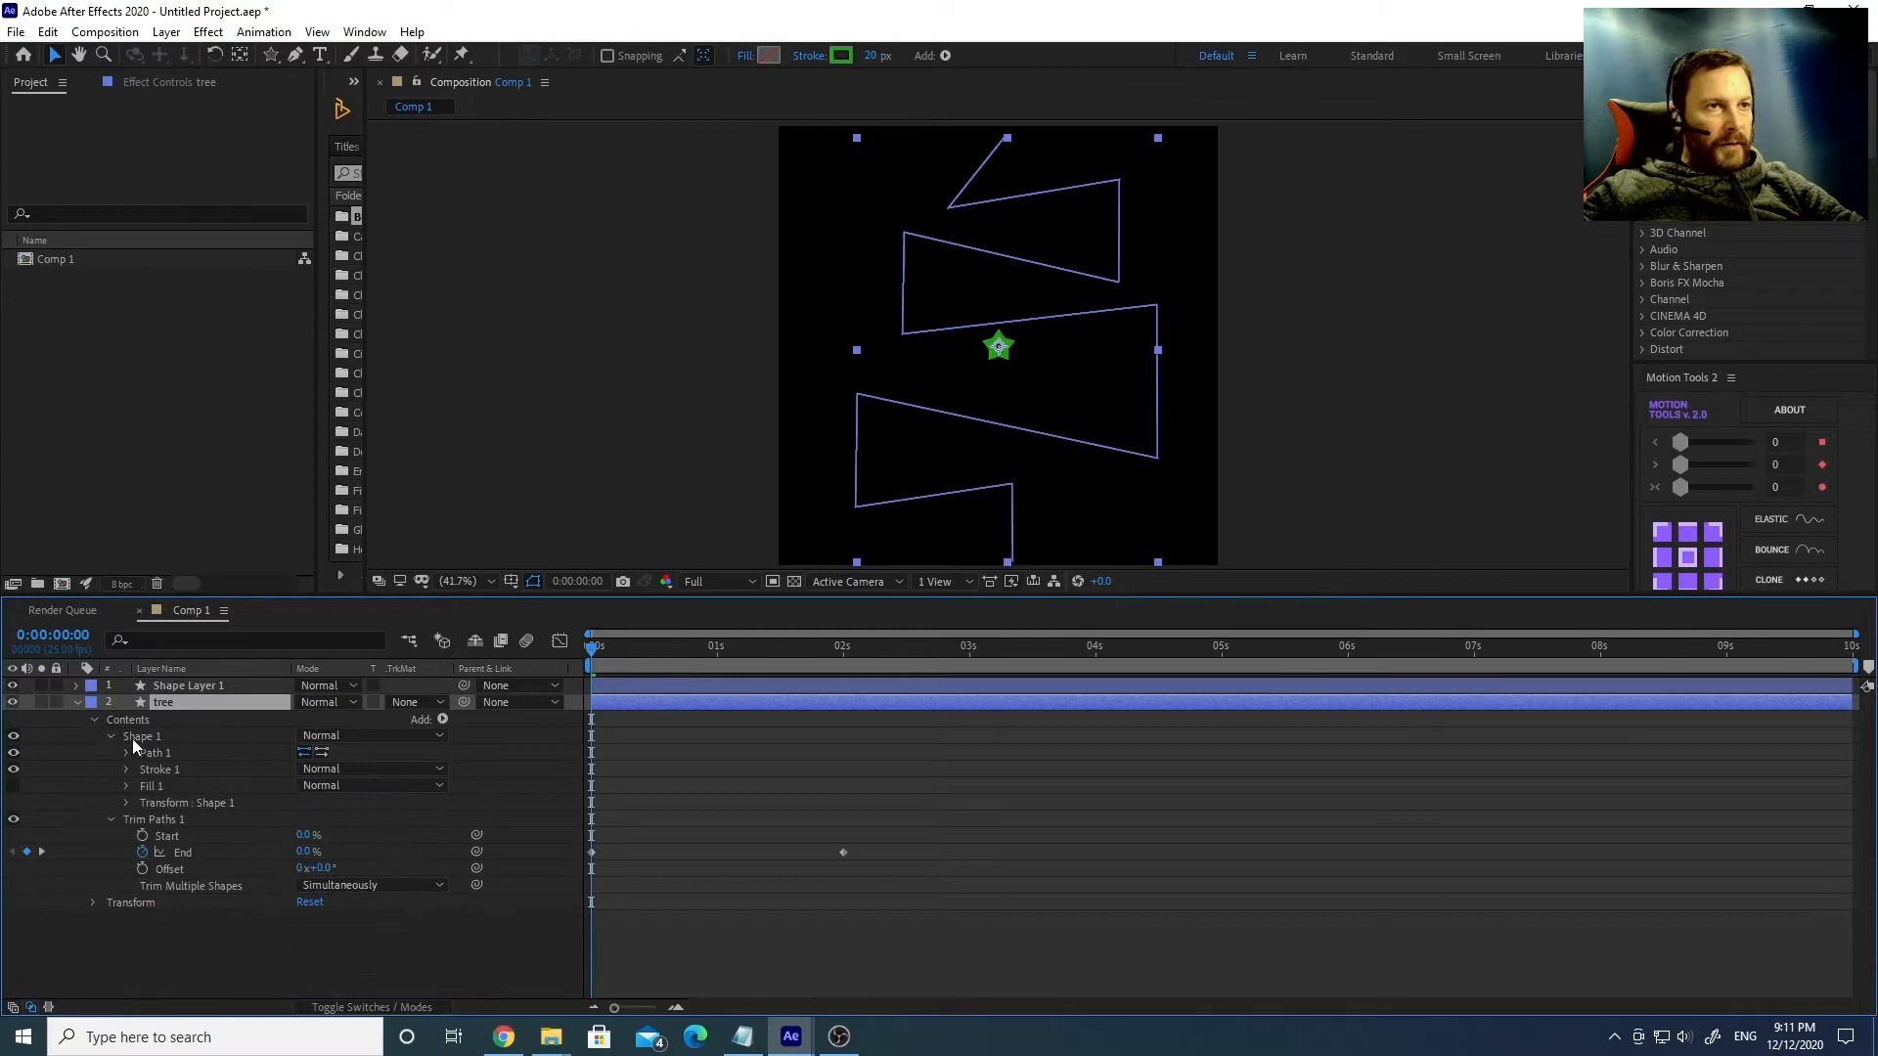
{"action": "left_click", "coordinate": [125, 753]}
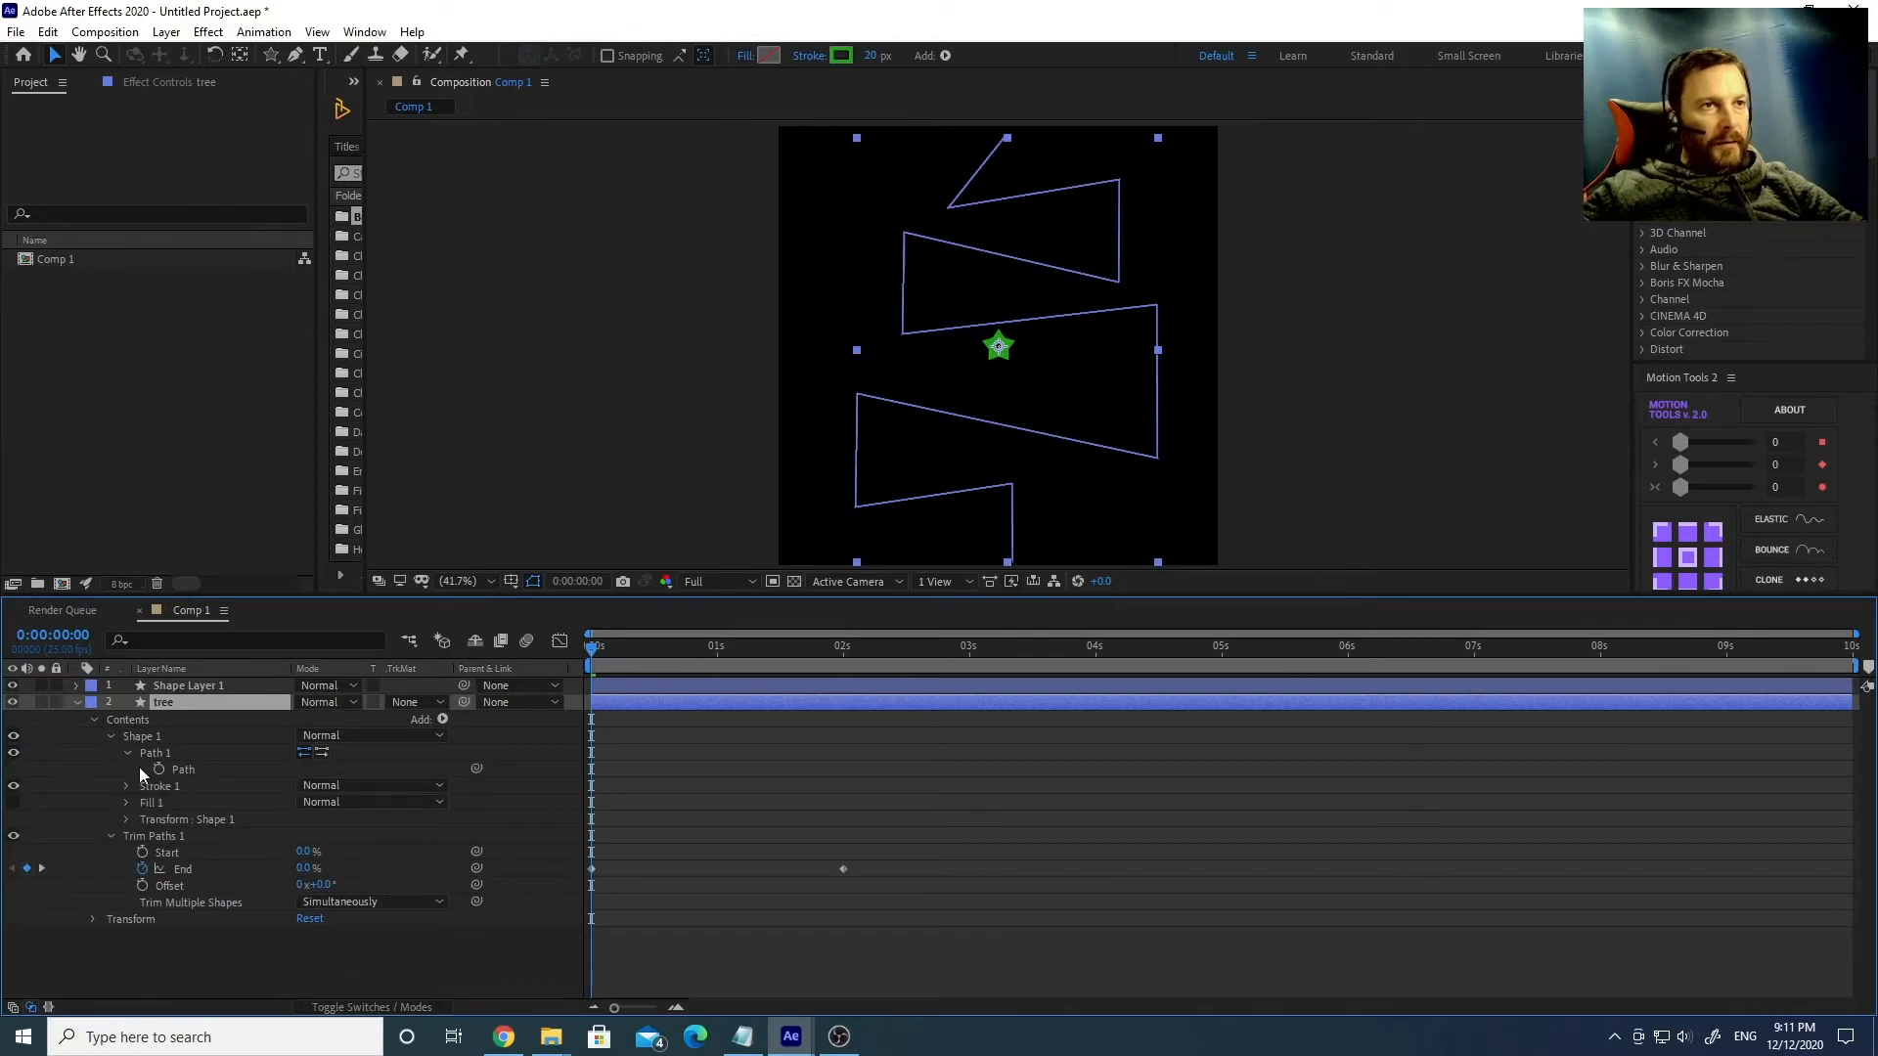
{"action": "left_click", "coordinate": [185, 773]}
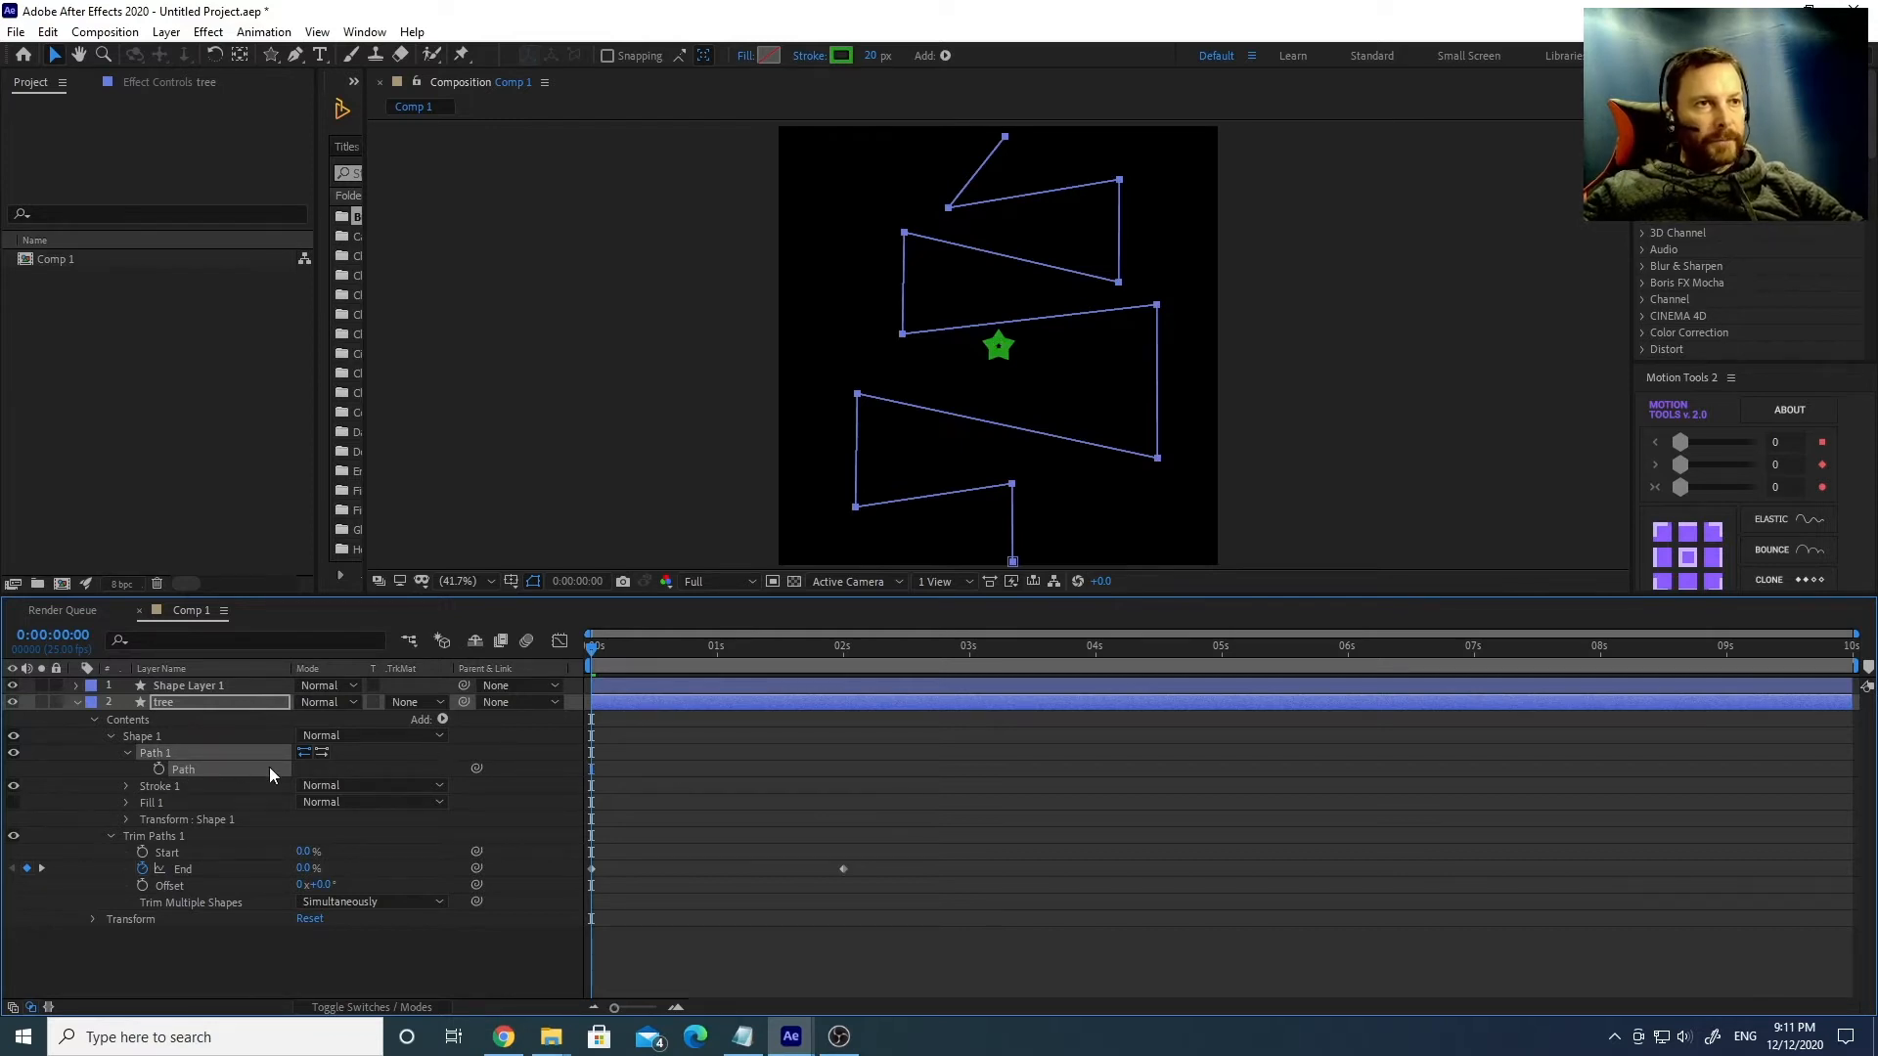
Paste the copied tree path into the star layer's Position property as motion keyframes starting at 0 seconds.
{"action": "left_click", "coordinate": [189, 685]}
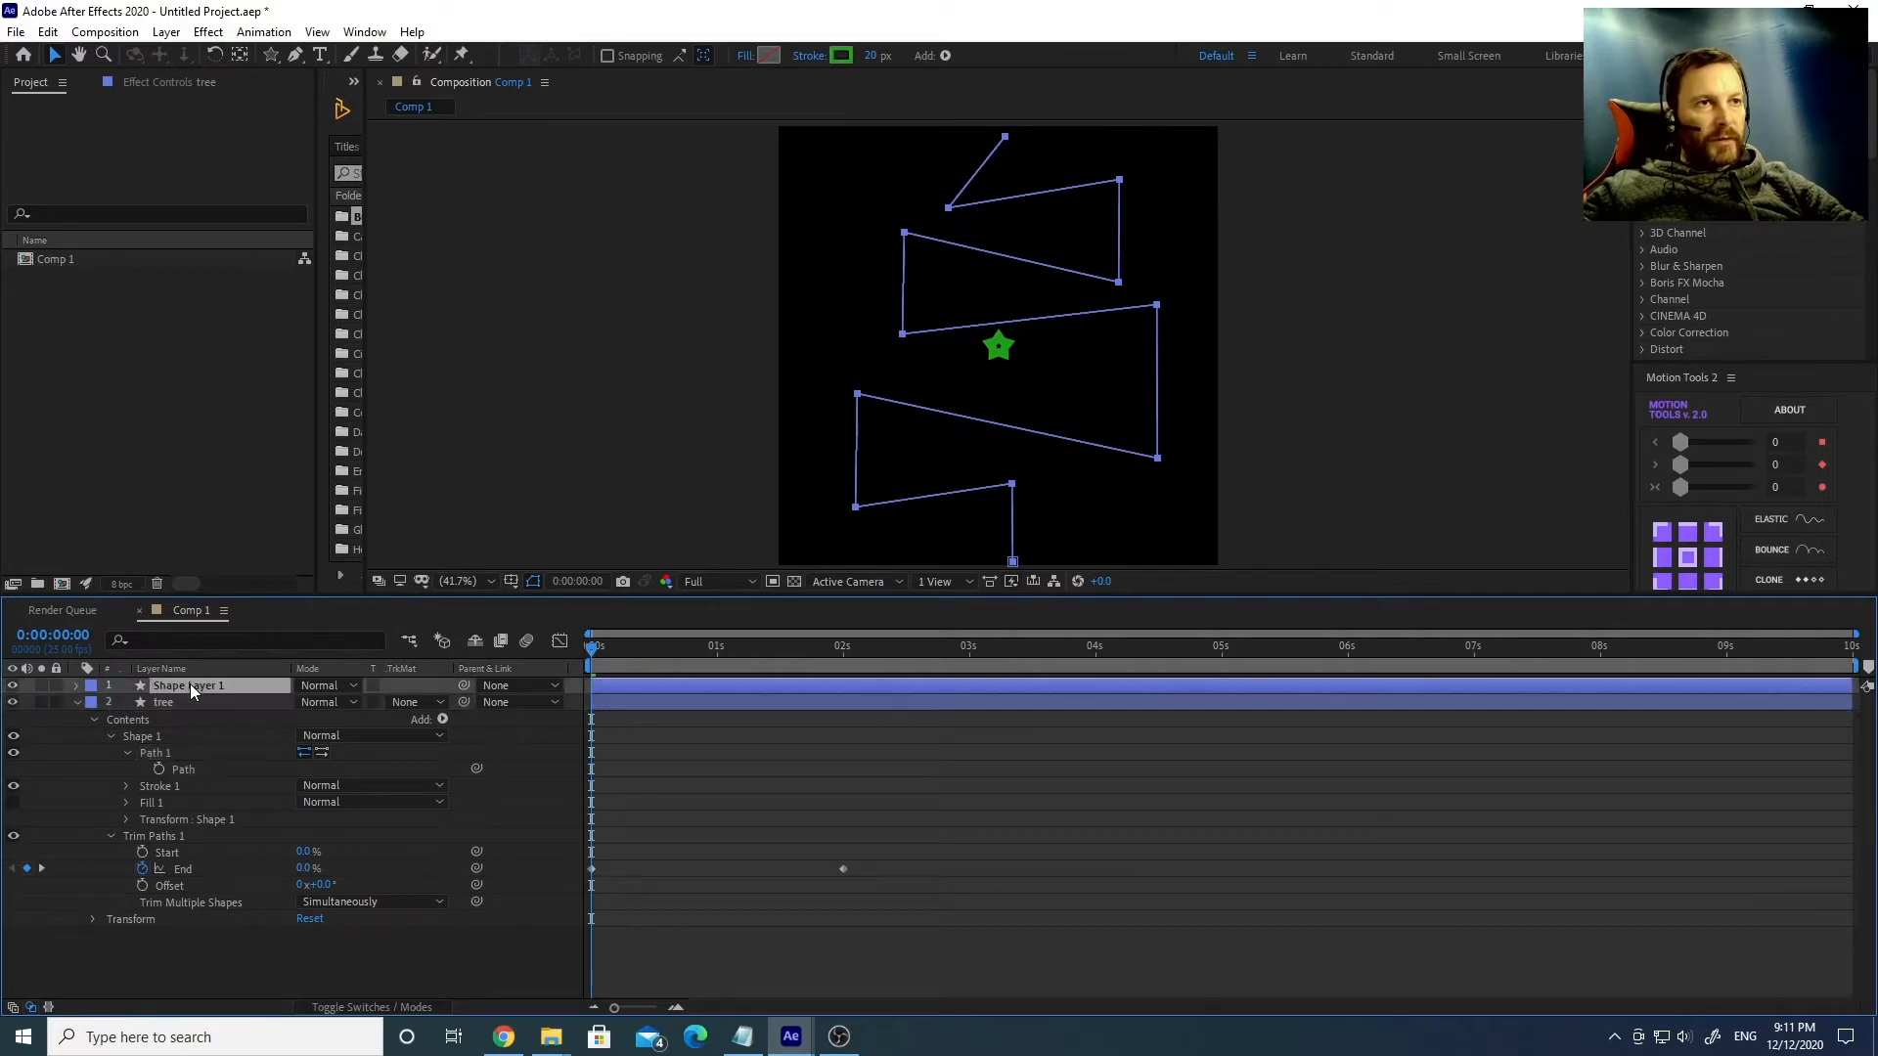
{"action": "left_click", "coordinate": [77, 686]}
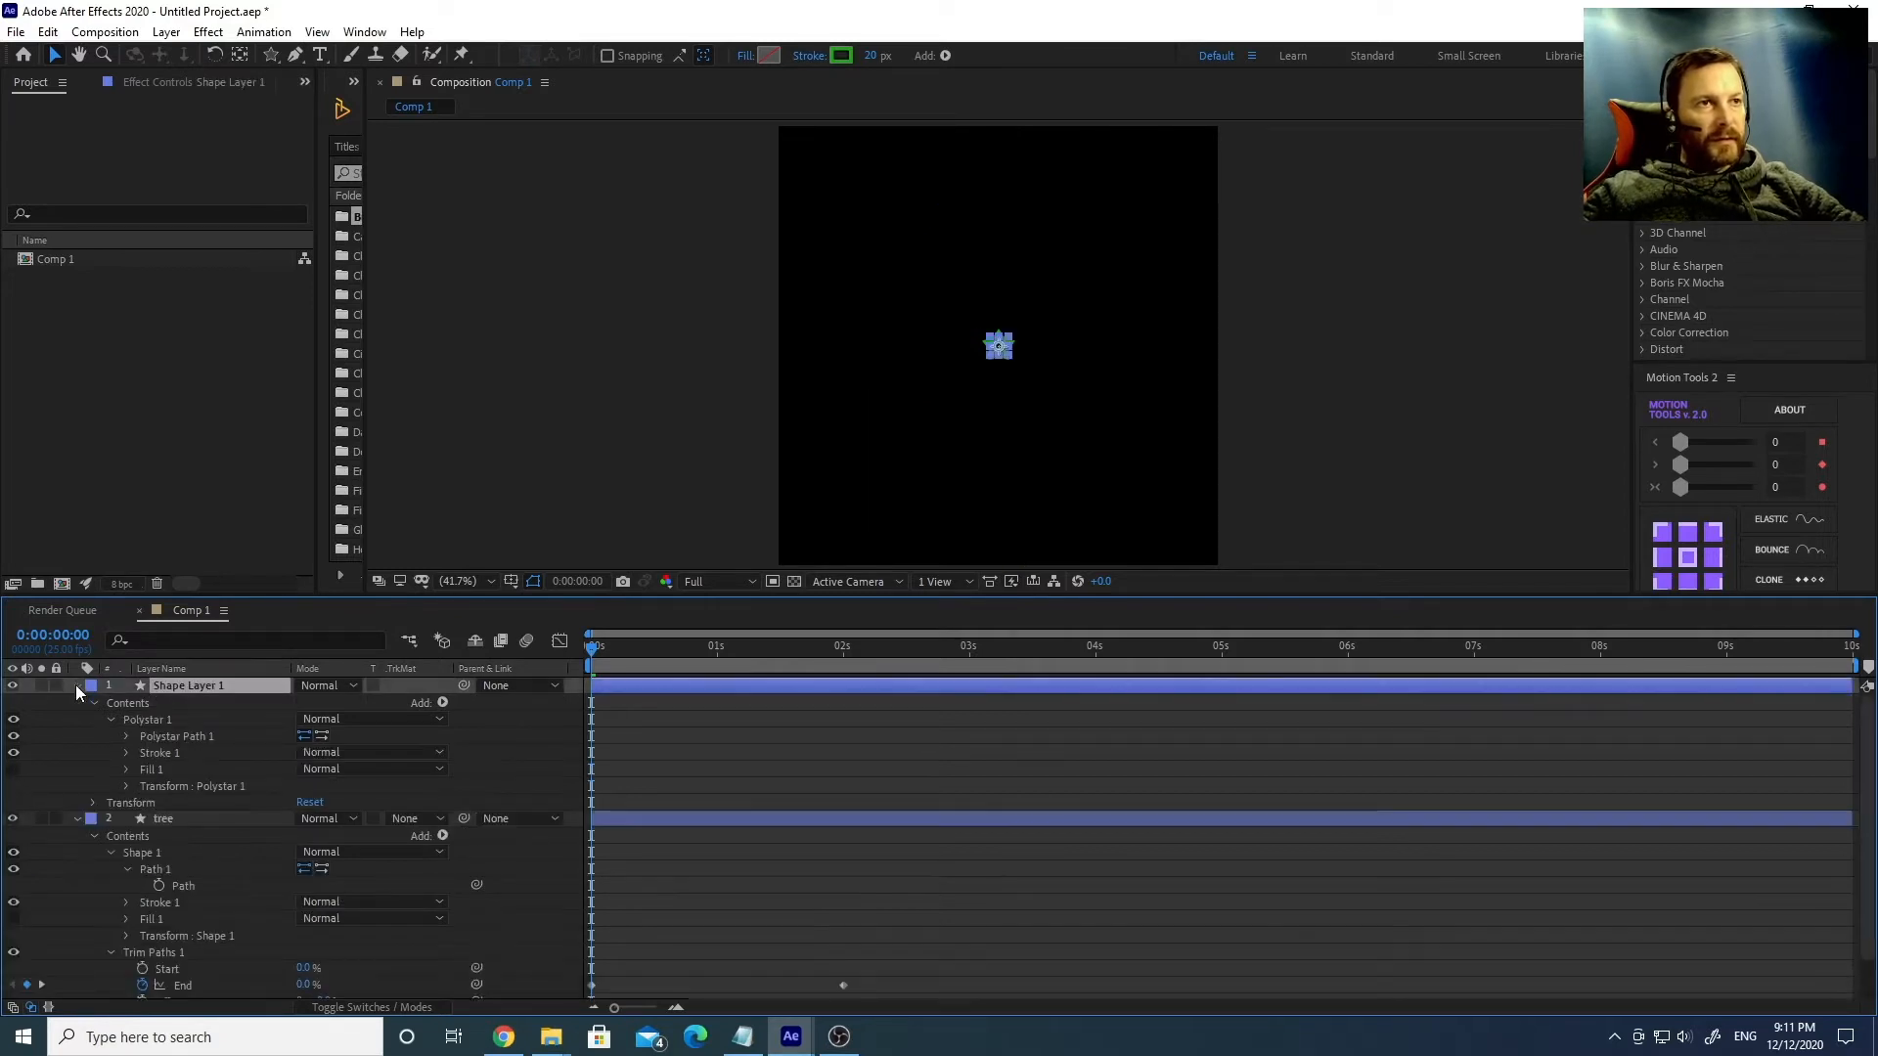
{"action": "left_click", "coordinate": [94, 803]}
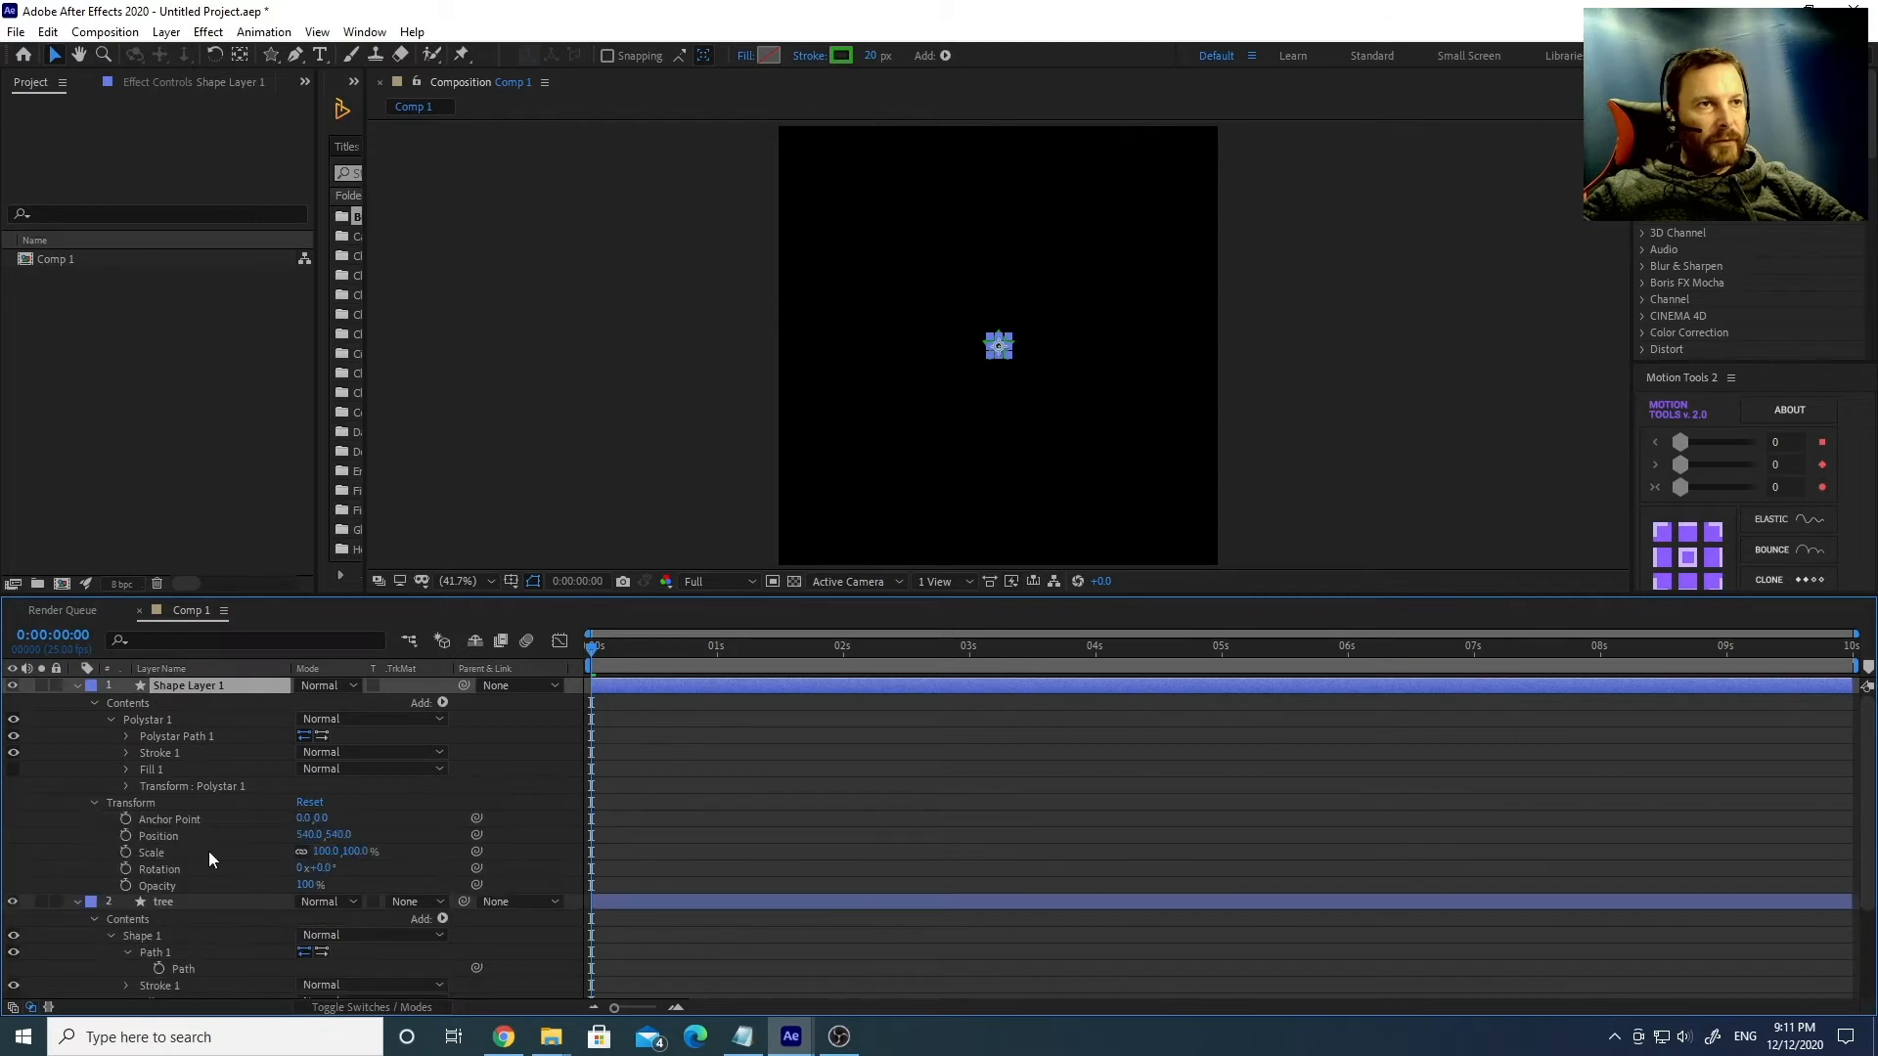
{"action": "left_click", "coordinate": [154, 838]}
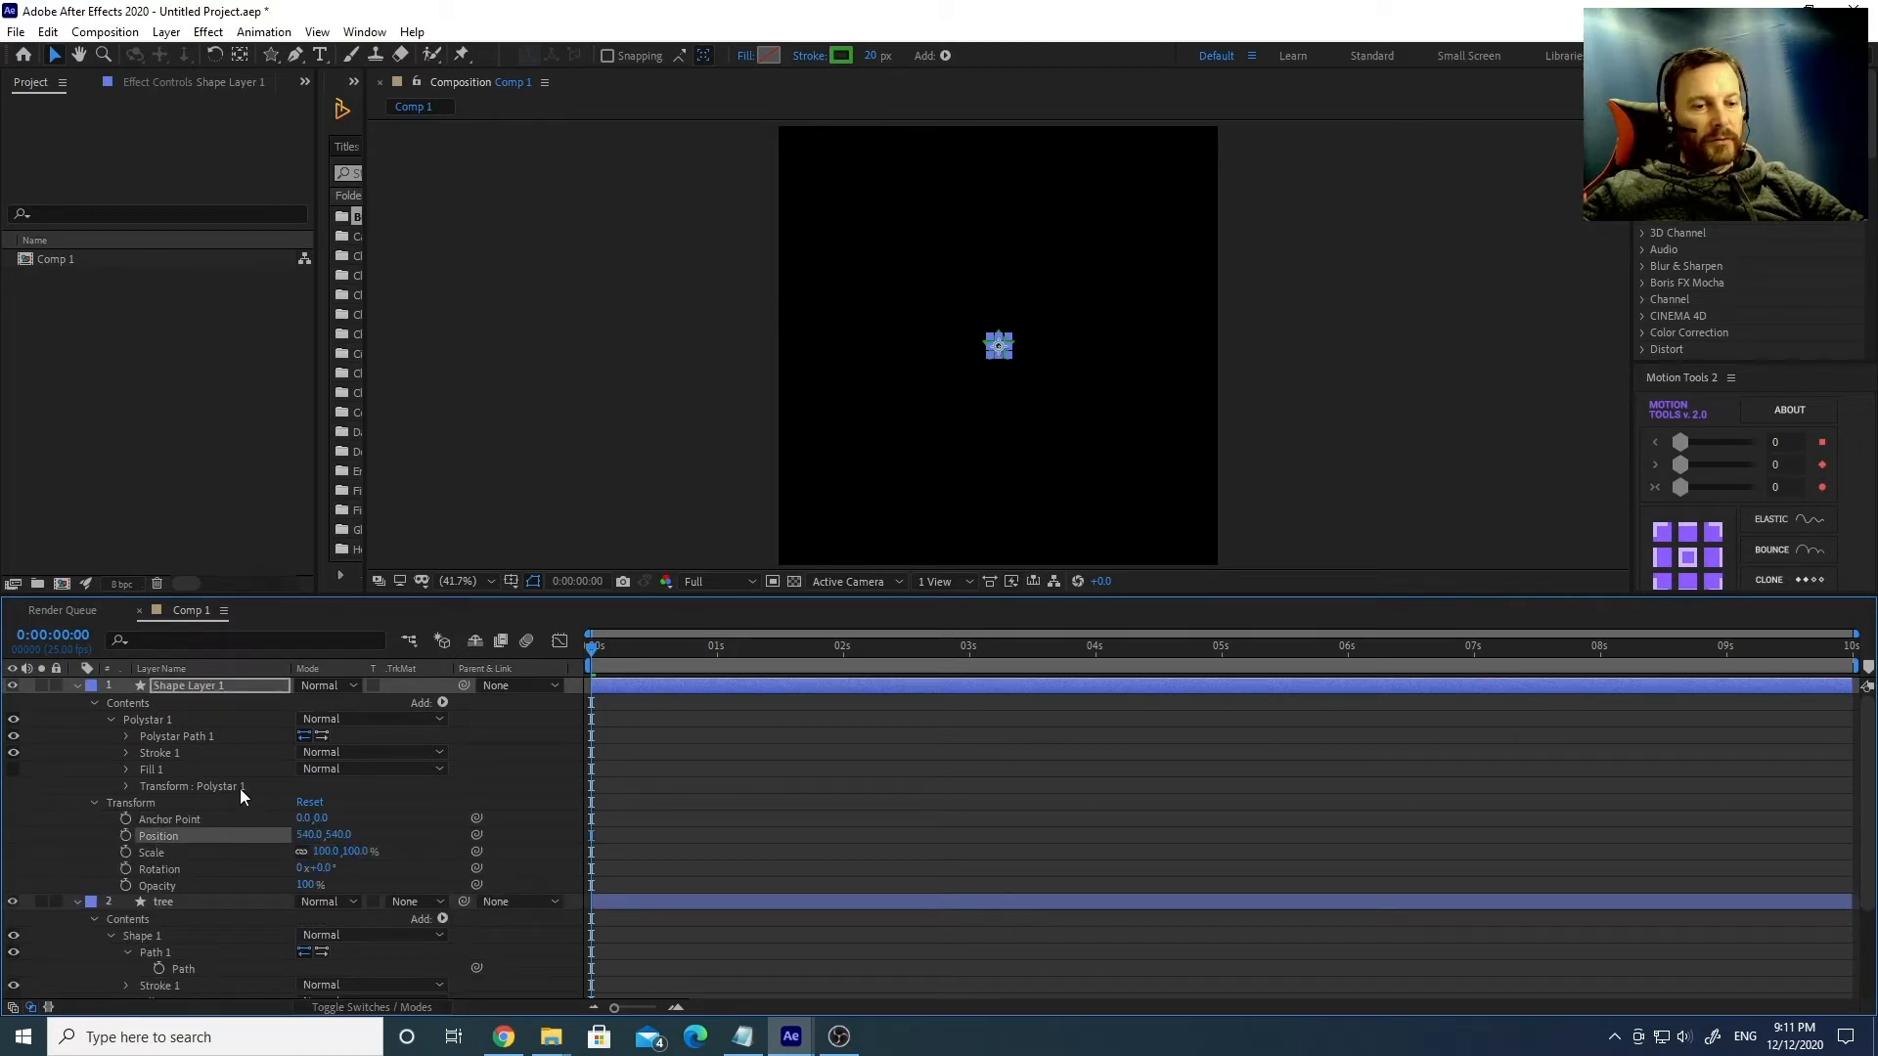
{"action": "key", "text": "ctrl+v"}
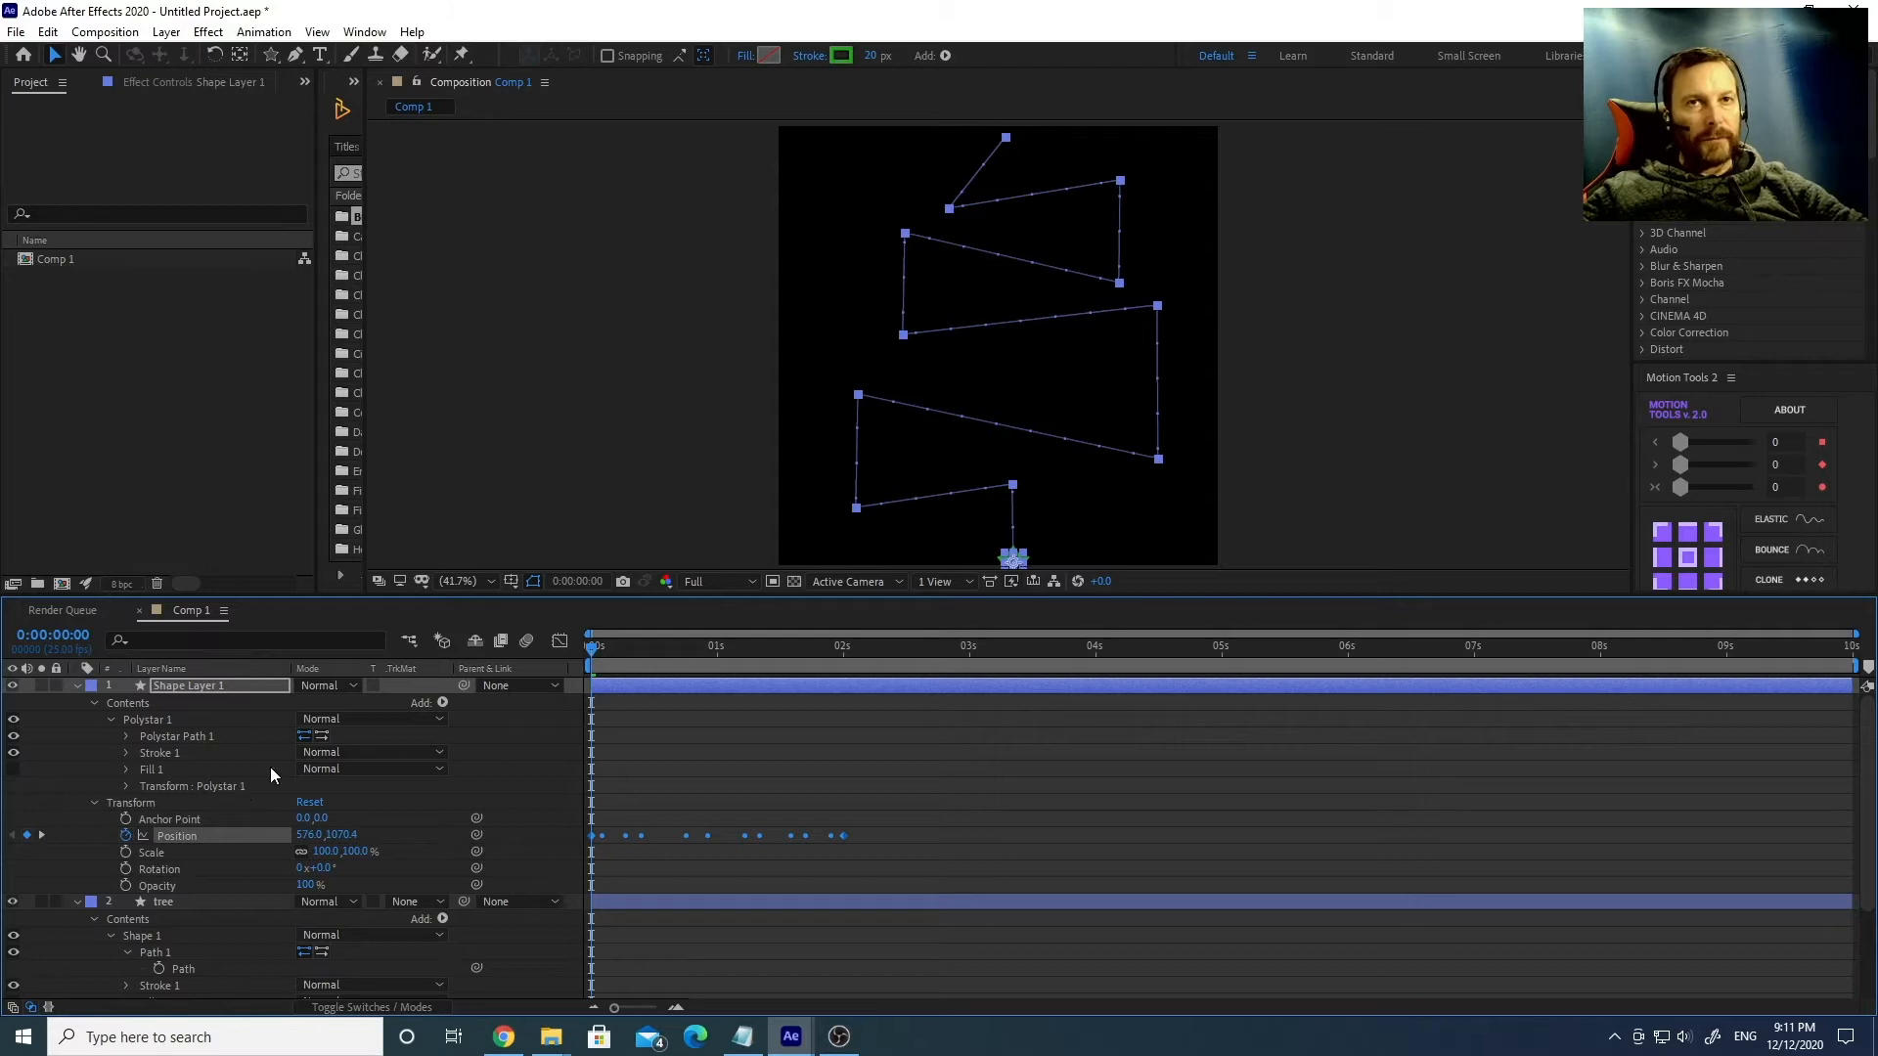
Preview the star moving along the tree path from the first frame.
{"action": "mouse_move", "coordinate": [606, 650]}
{"action": "left_mouse_down"}
{"action": "mouse_move", "coordinate": [863, 665]}
{"action": "mouse_move", "coordinate": [622, 650]}
{"action": "mouse_move", "coordinate": [572, 667]}
{"action": "left_mouse_up"}
{"action": "key", "text": "space"}
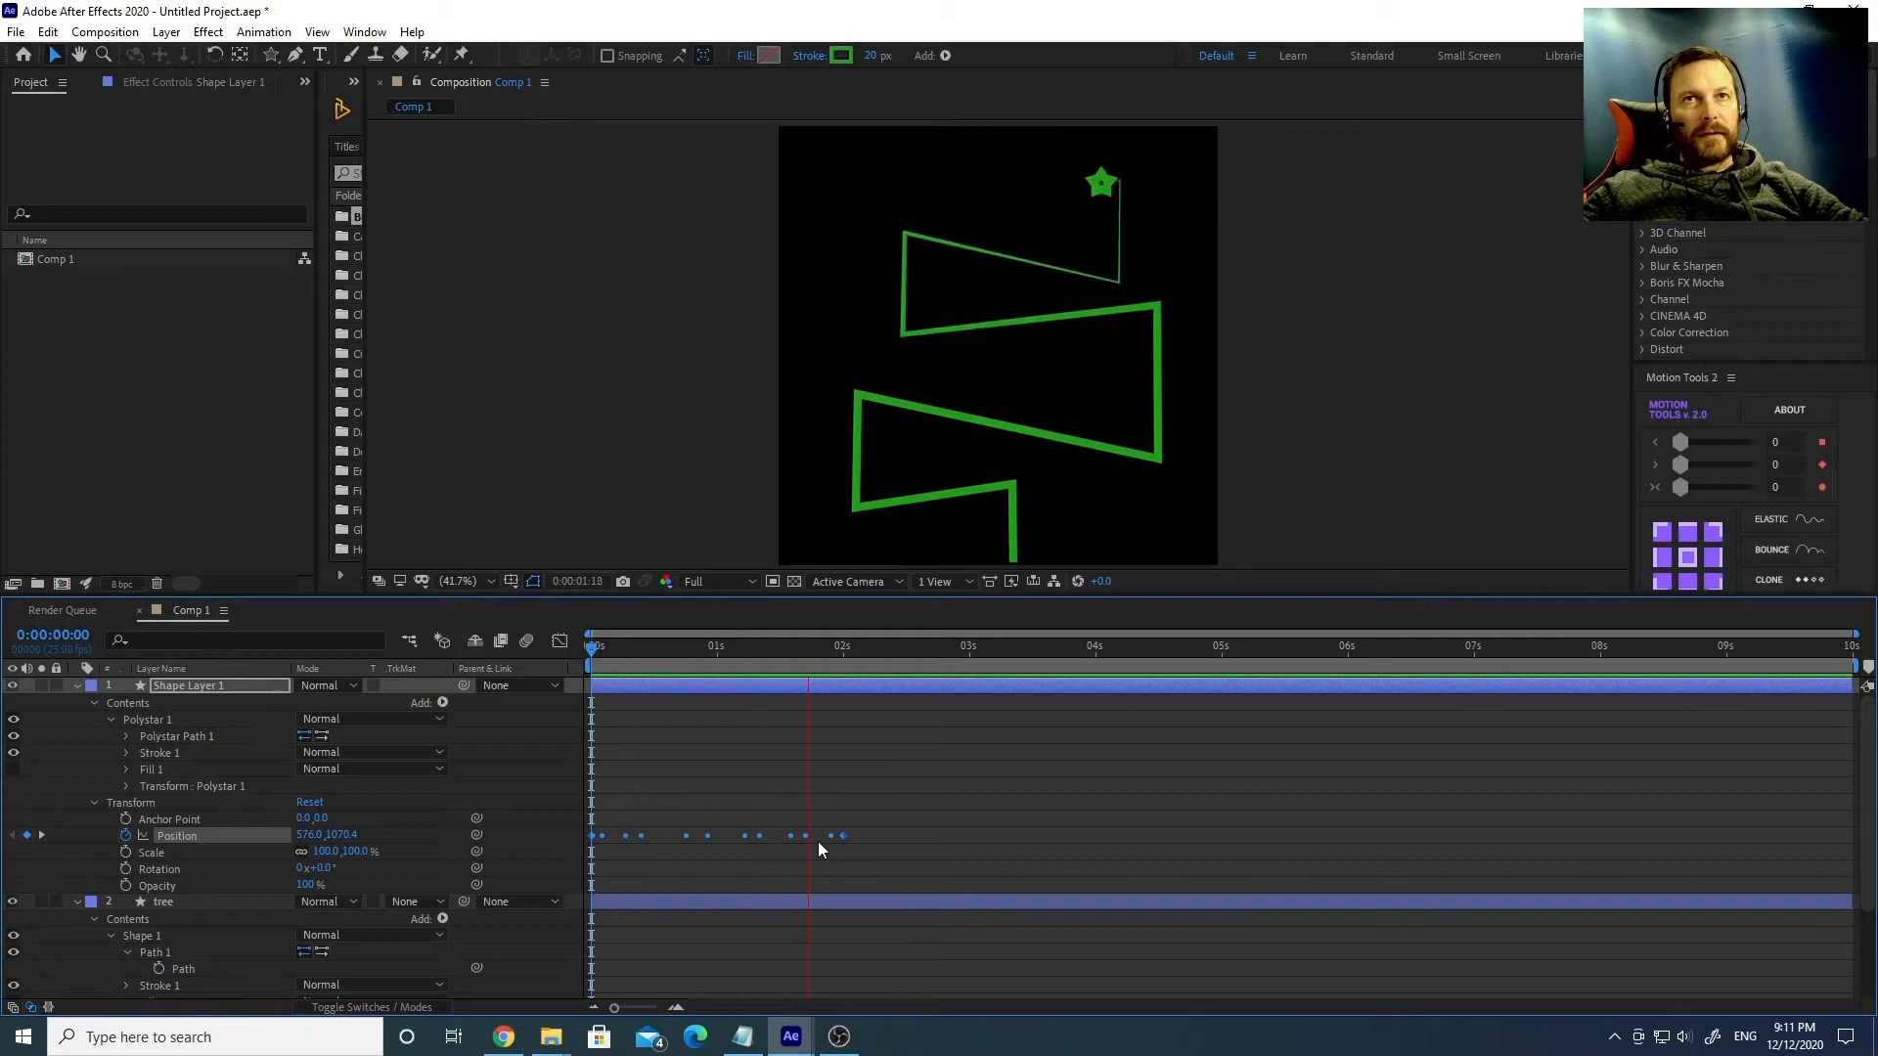
{"action": "key", "text": "space"}
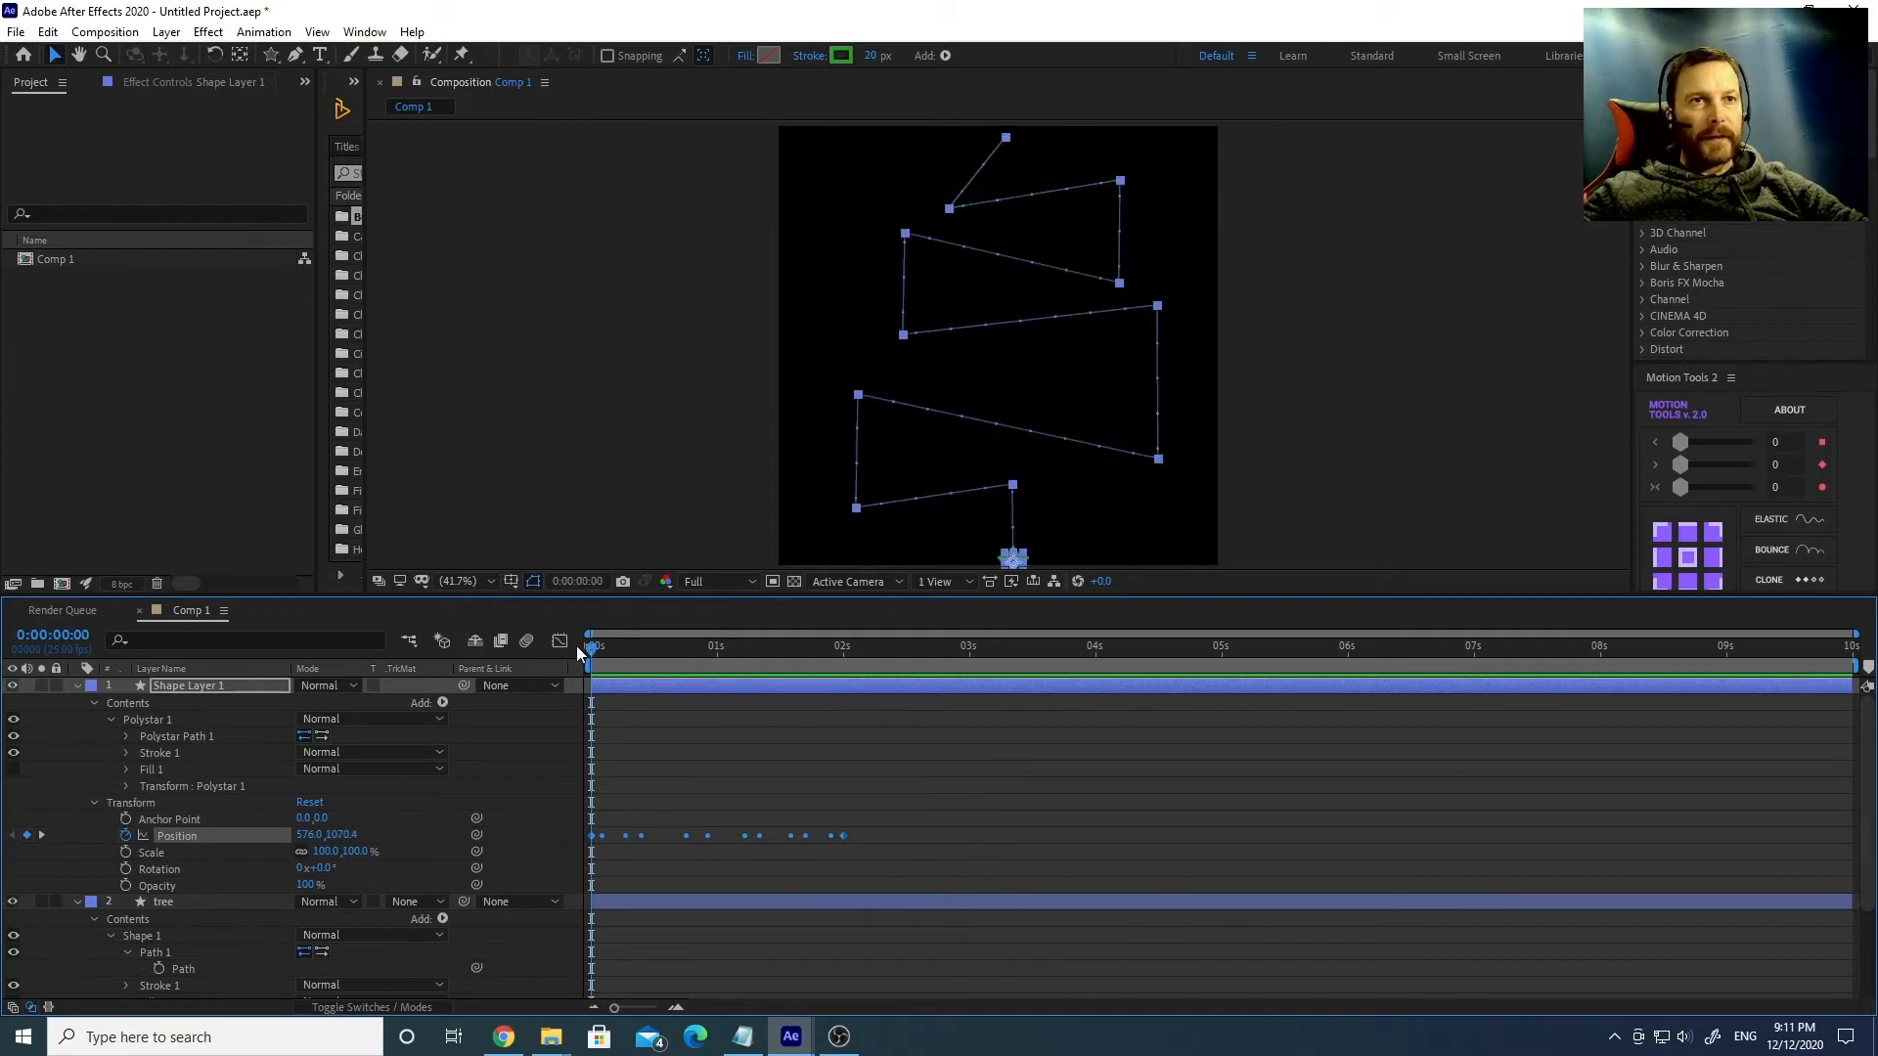
Rename the star's shape layer "star" and collapse the properties of both layers.
{"action": "left_click", "coordinate": [191, 686]}
{"action": "key", "text": "Return"}
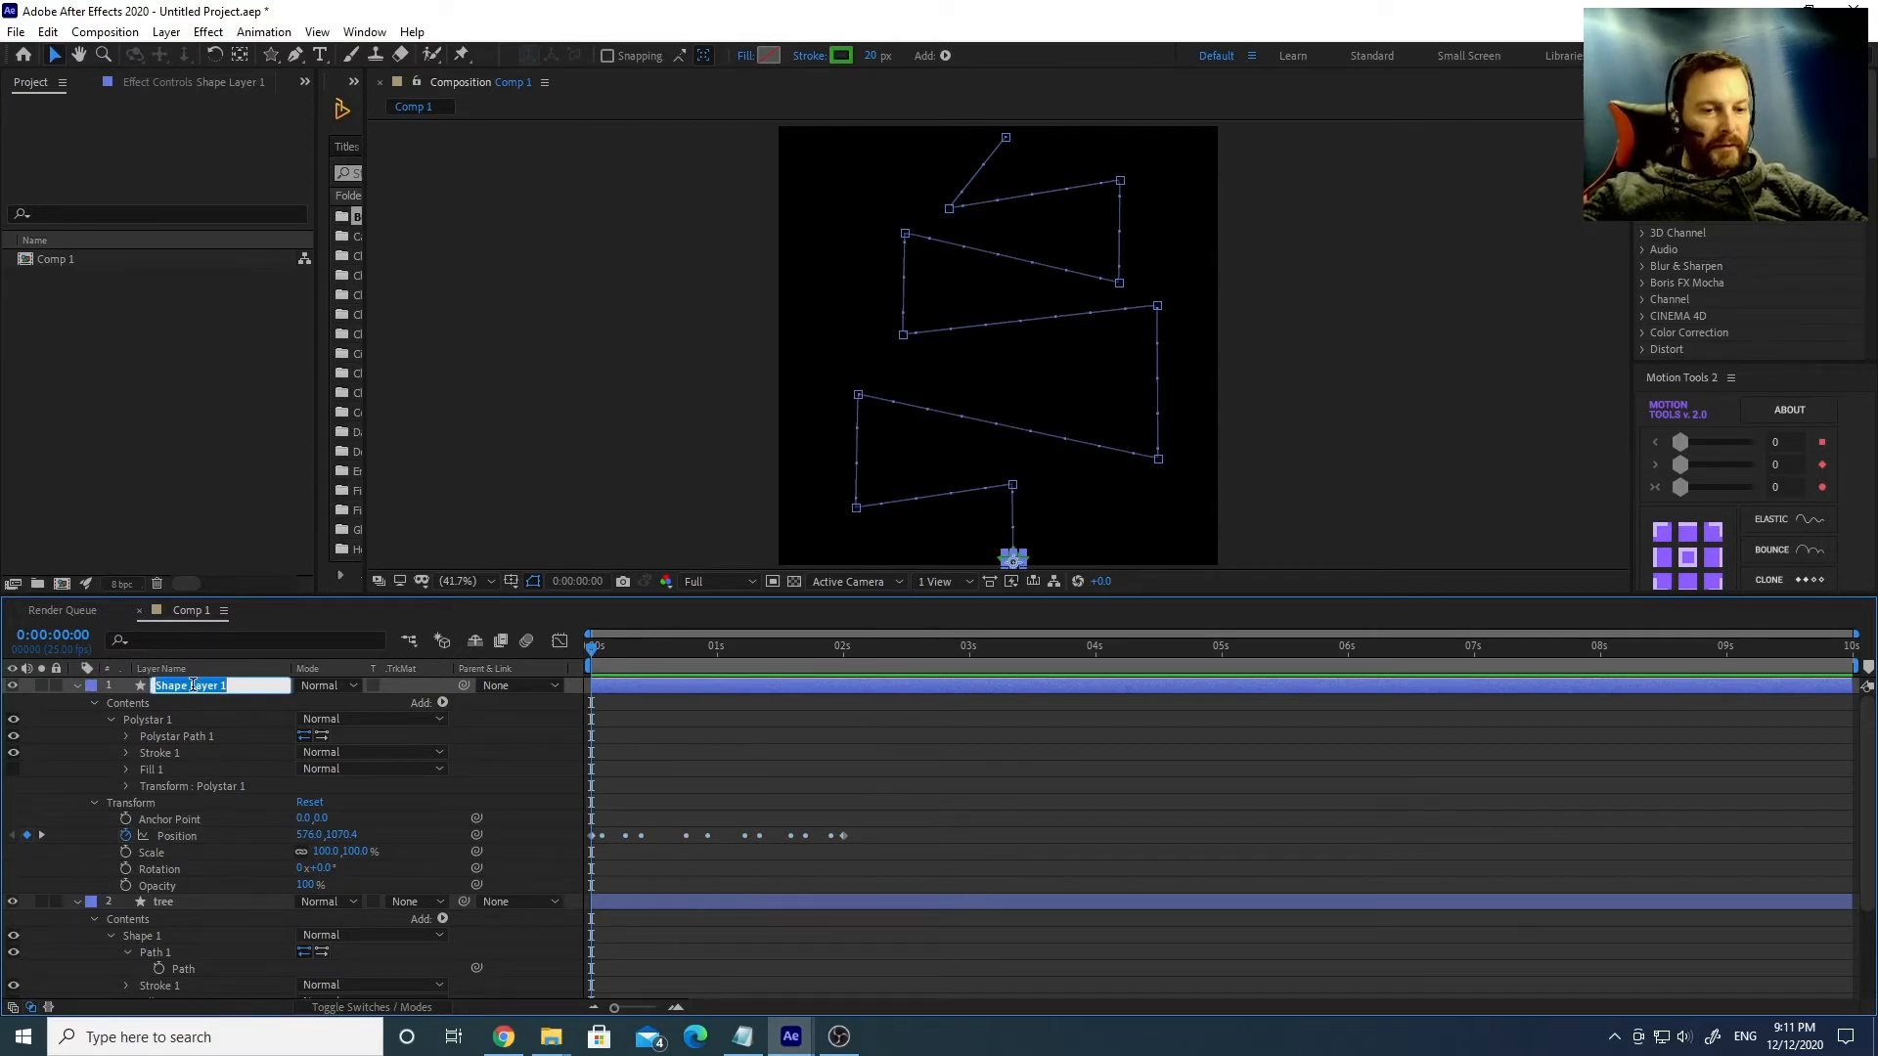
{"action": "type", "text": "star"}
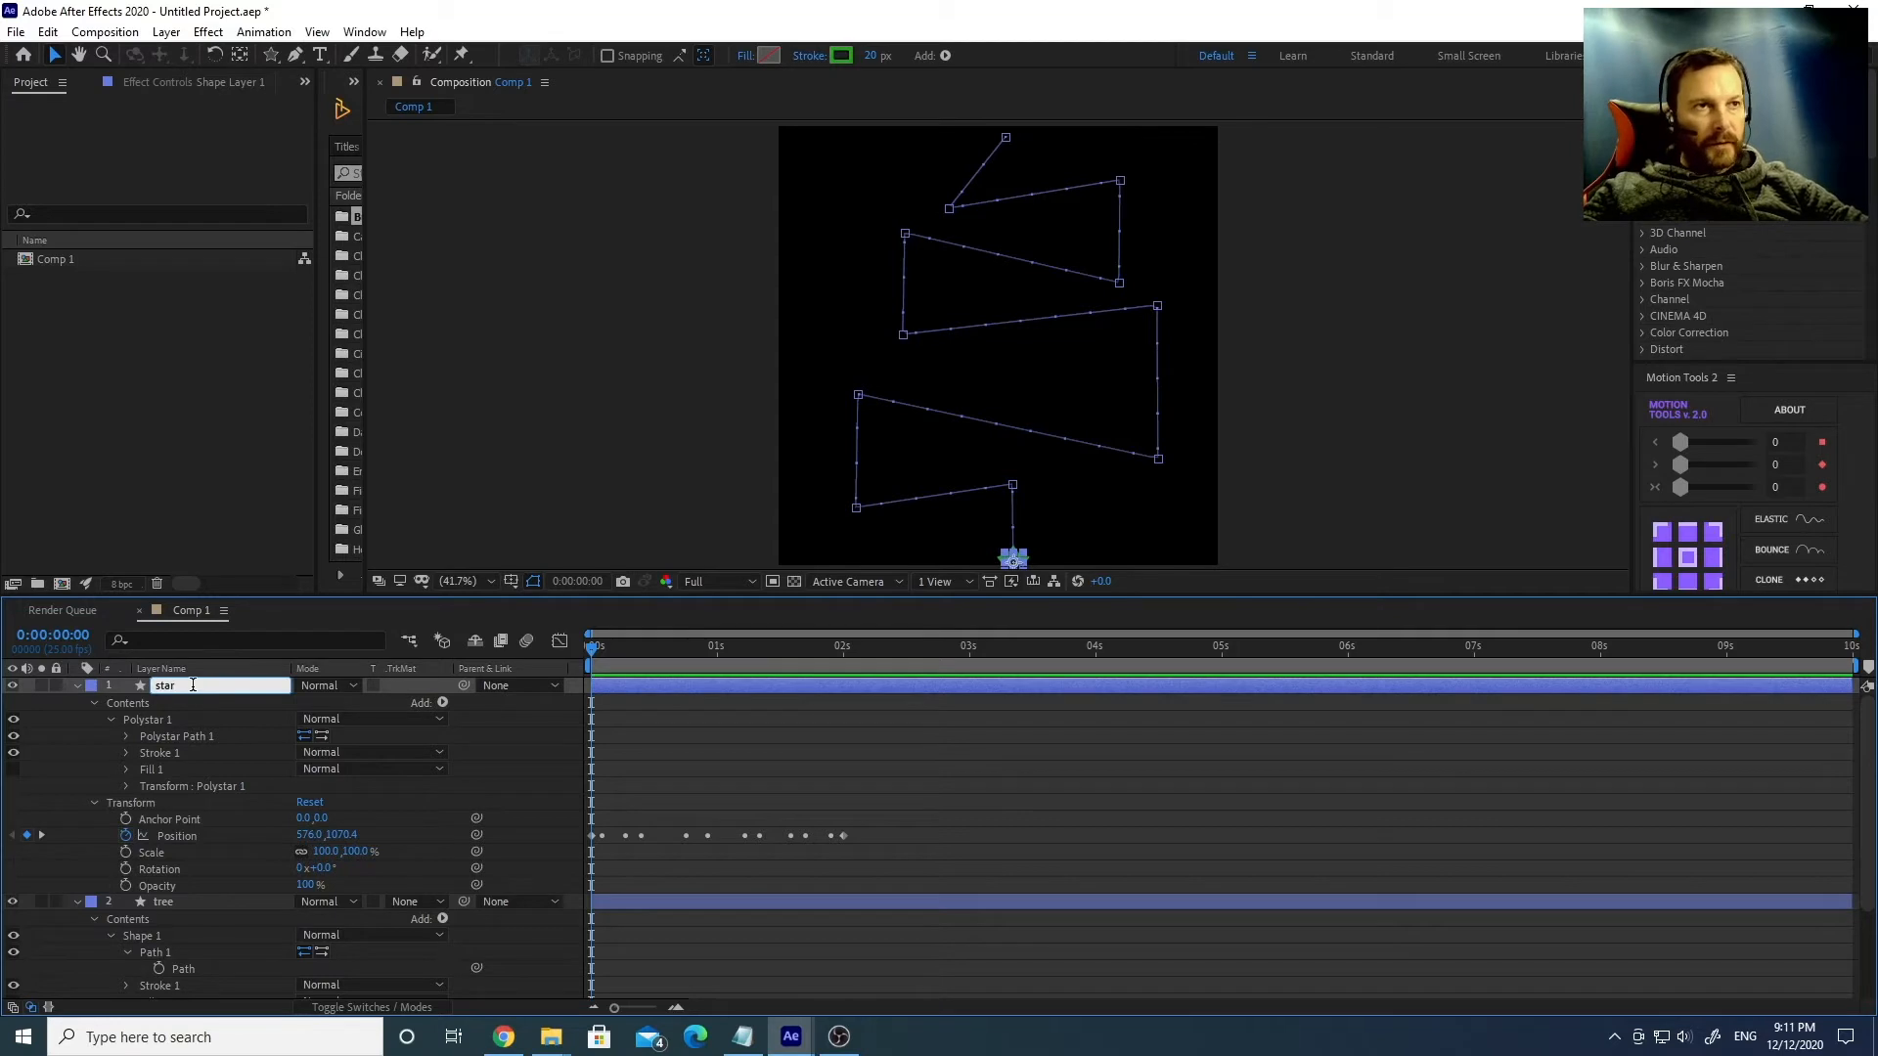
{"action": "key", "text": "Return"}
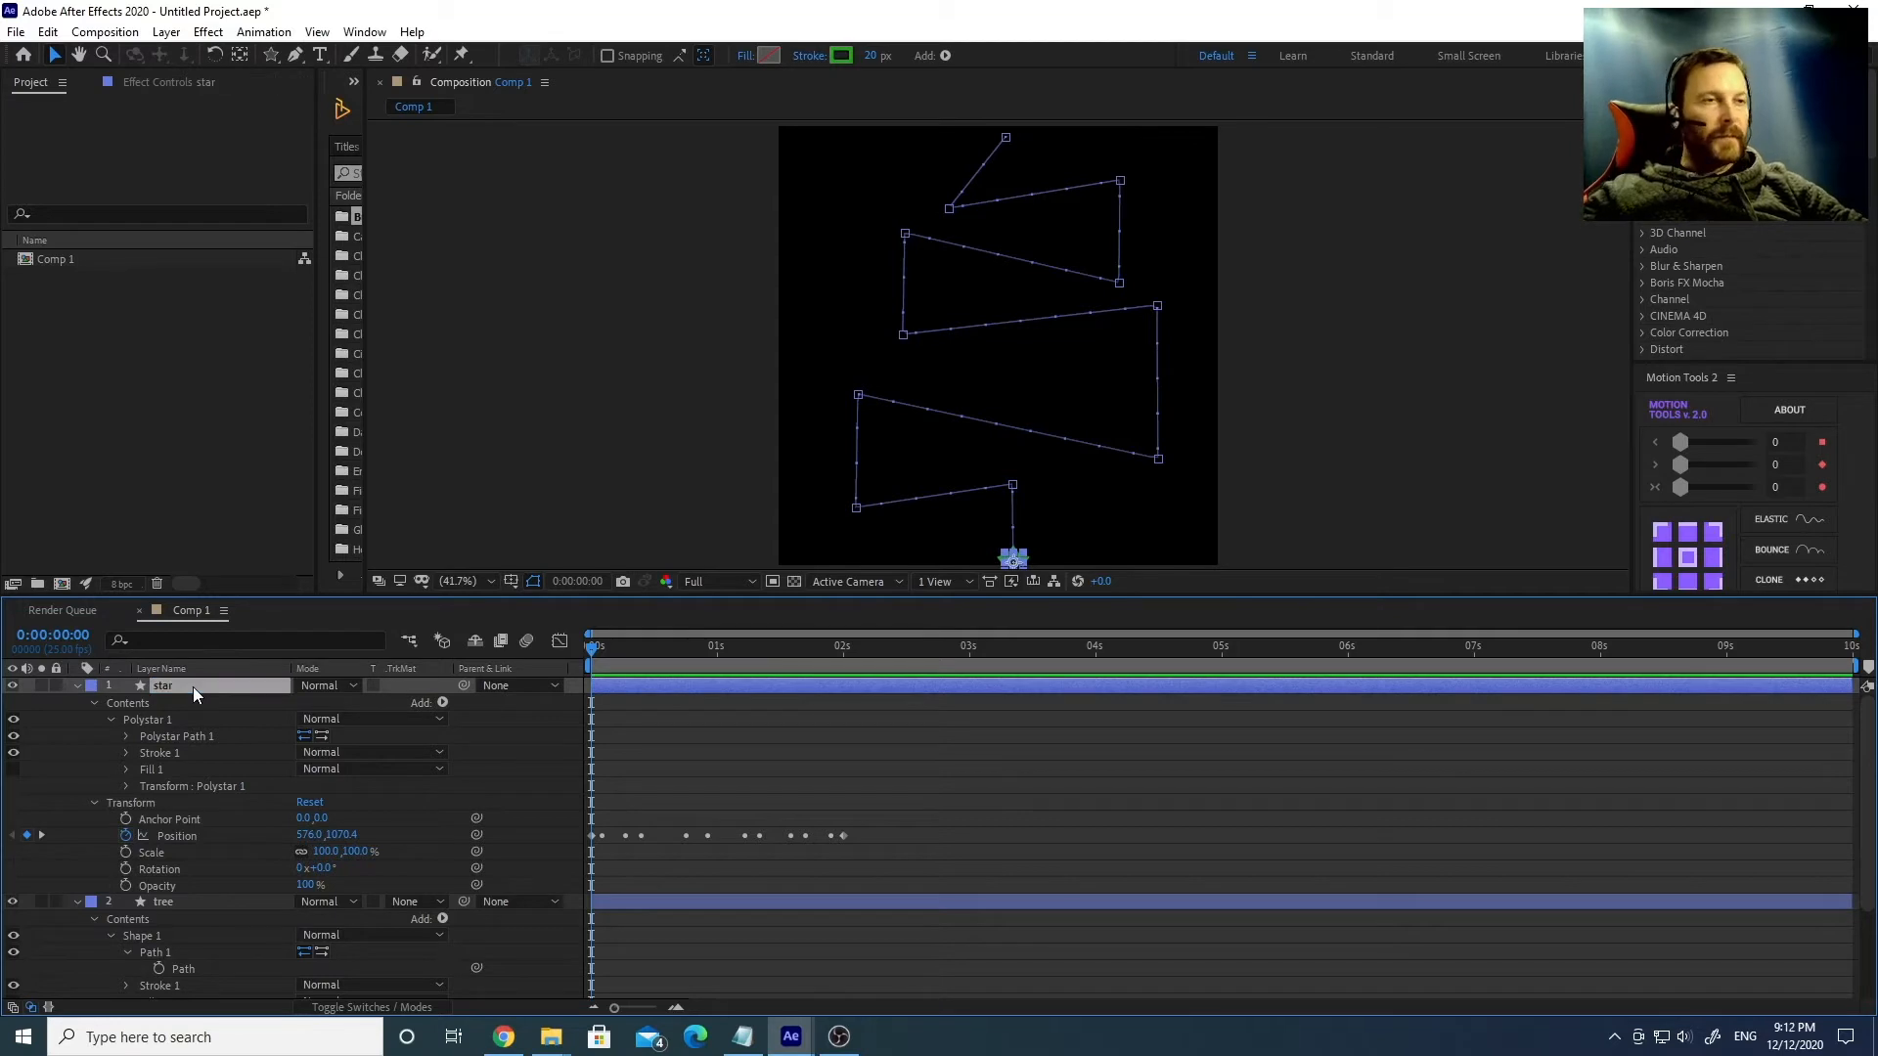
{"action": "left_click", "coordinate": [75, 686]}
{"action": "left_click", "coordinate": [77, 703]}
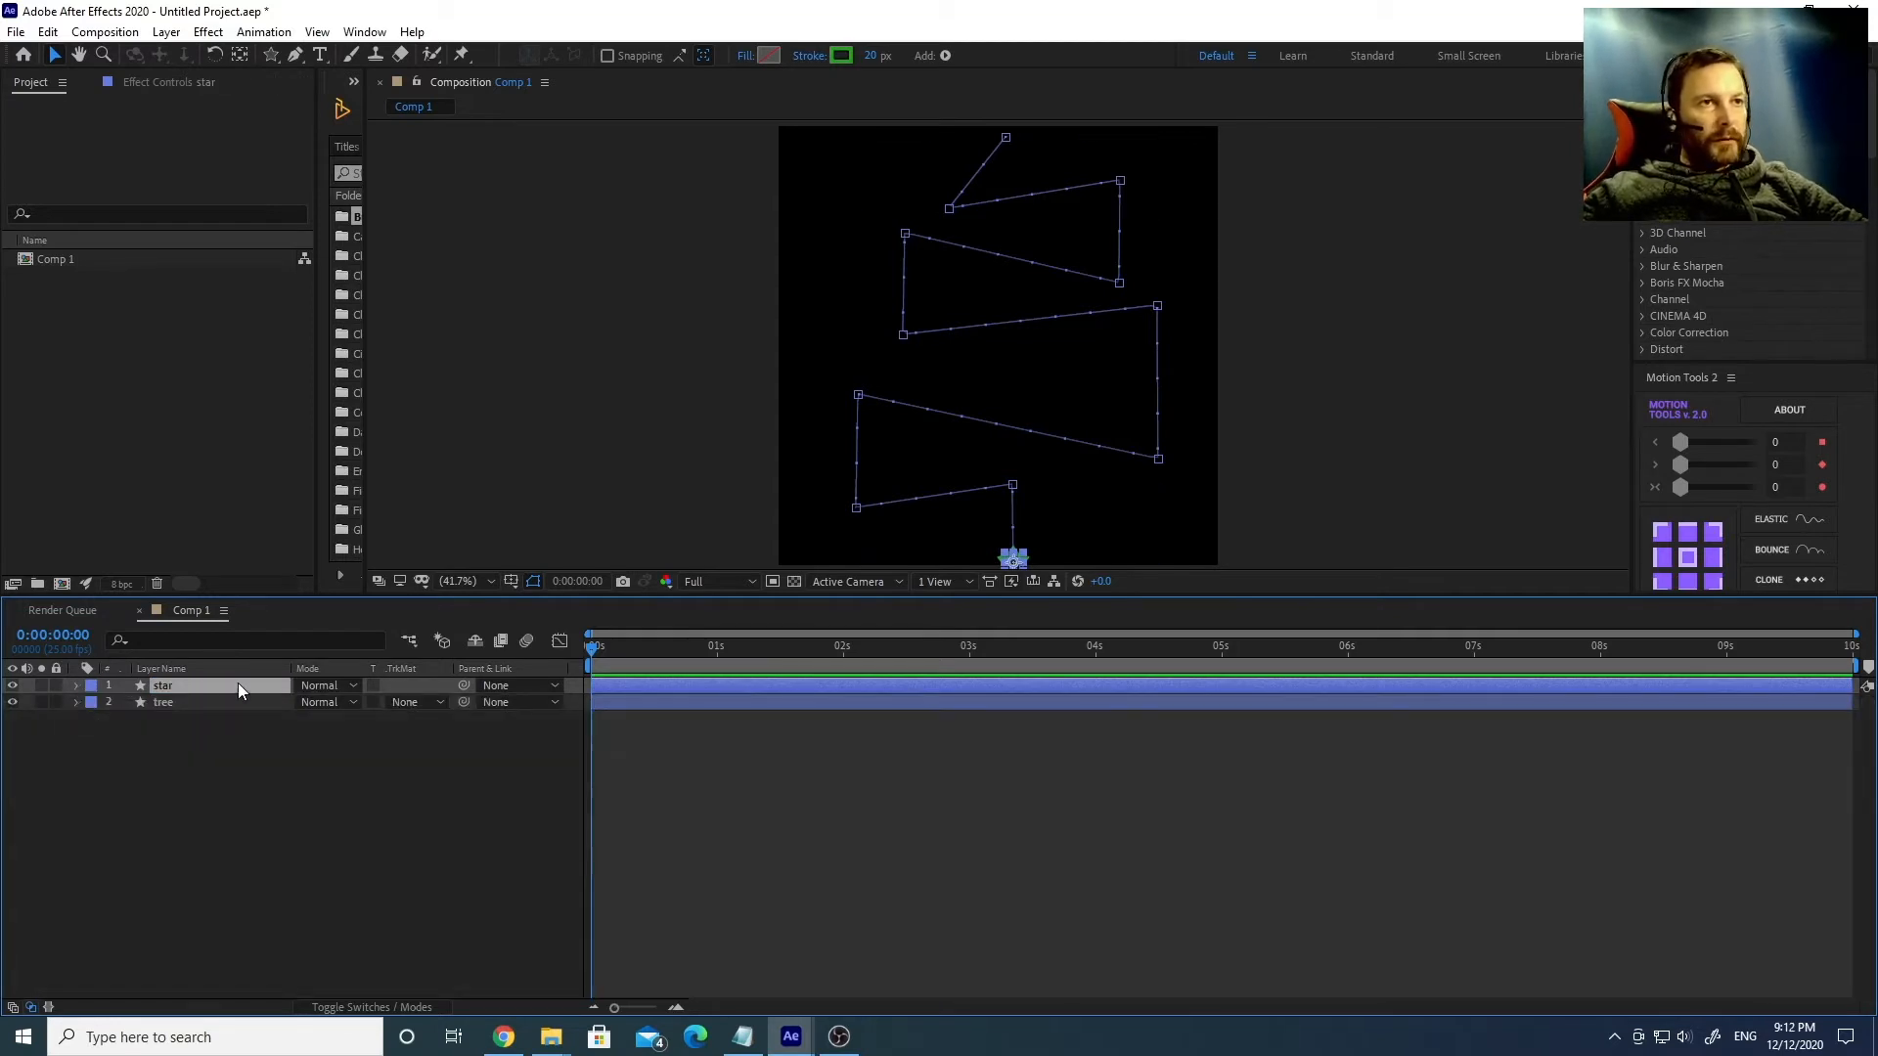
{"action": "left_click", "coordinate": [234, 753]}
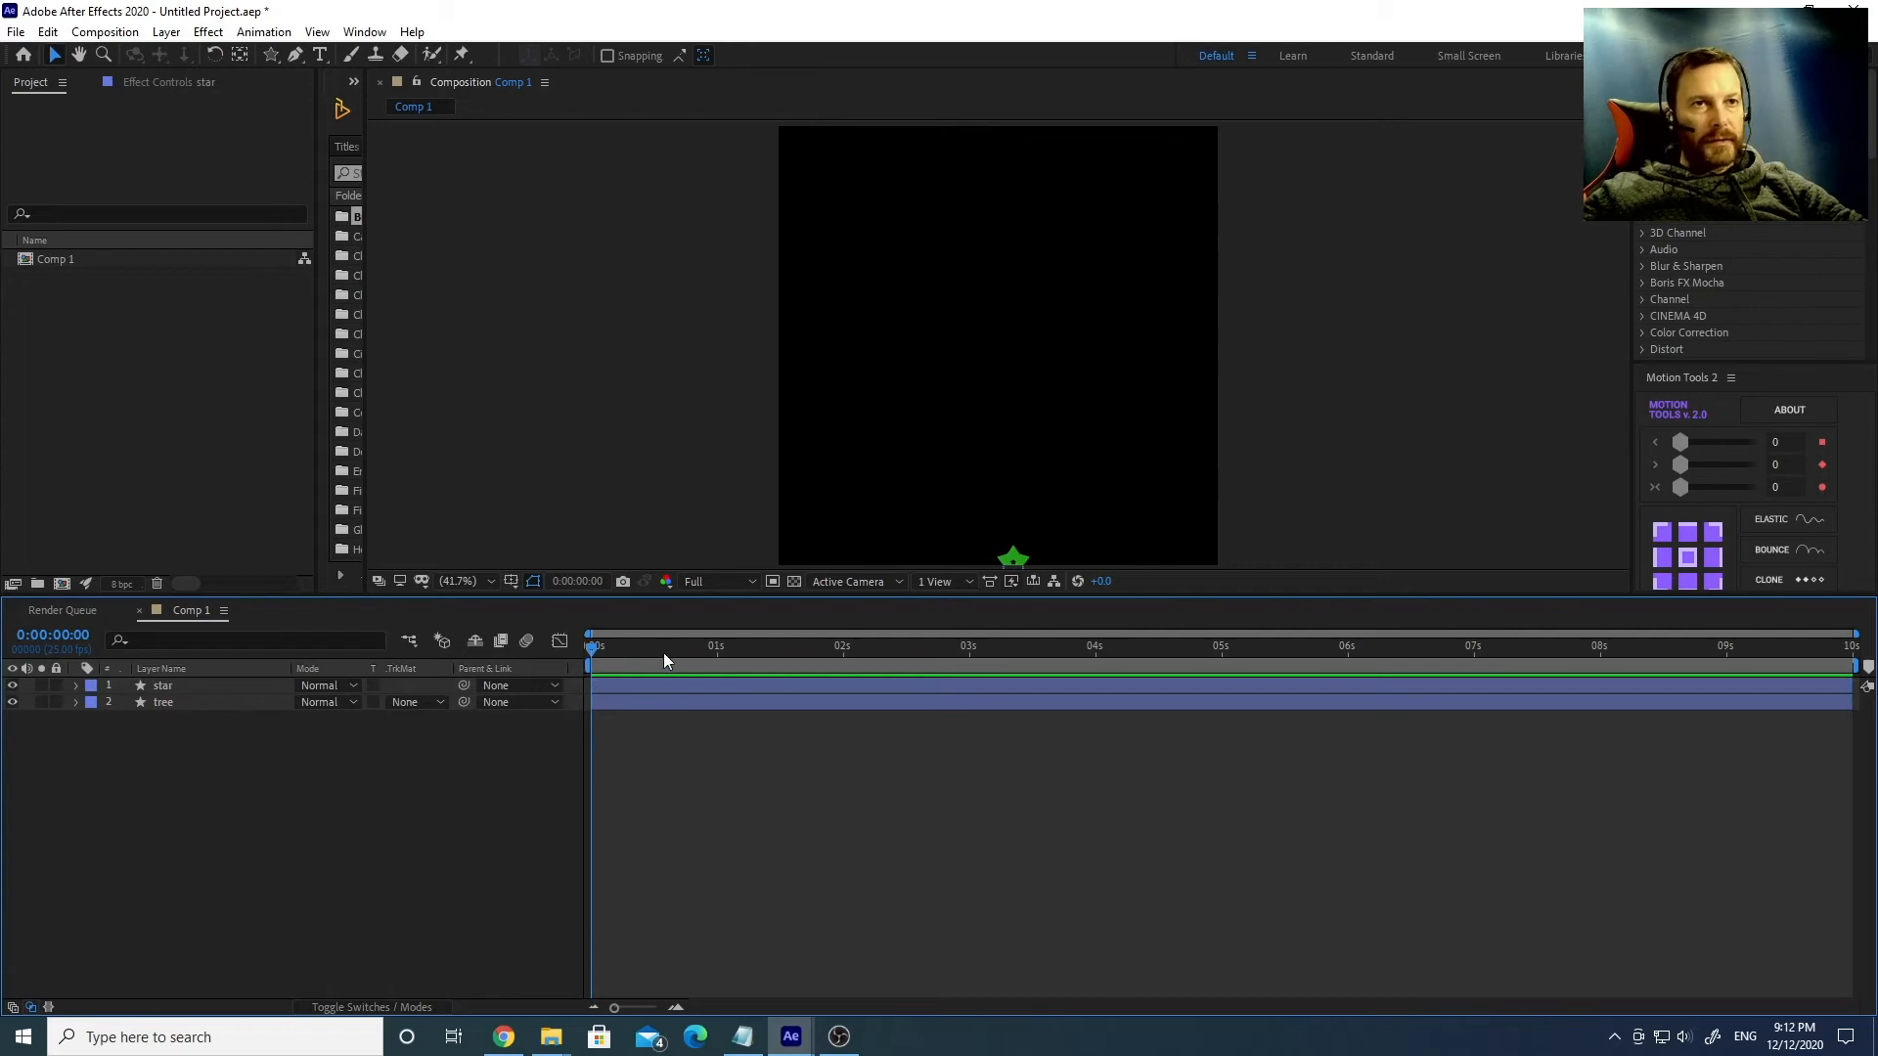
Reveal the keyframes of the star and tree layers and apply Easy Ease to all of them.
{"action": "left_click", "coordinate": [178, 700]}
{"action": "left_click", "coordinate": [180, 684], "text": "shift"}
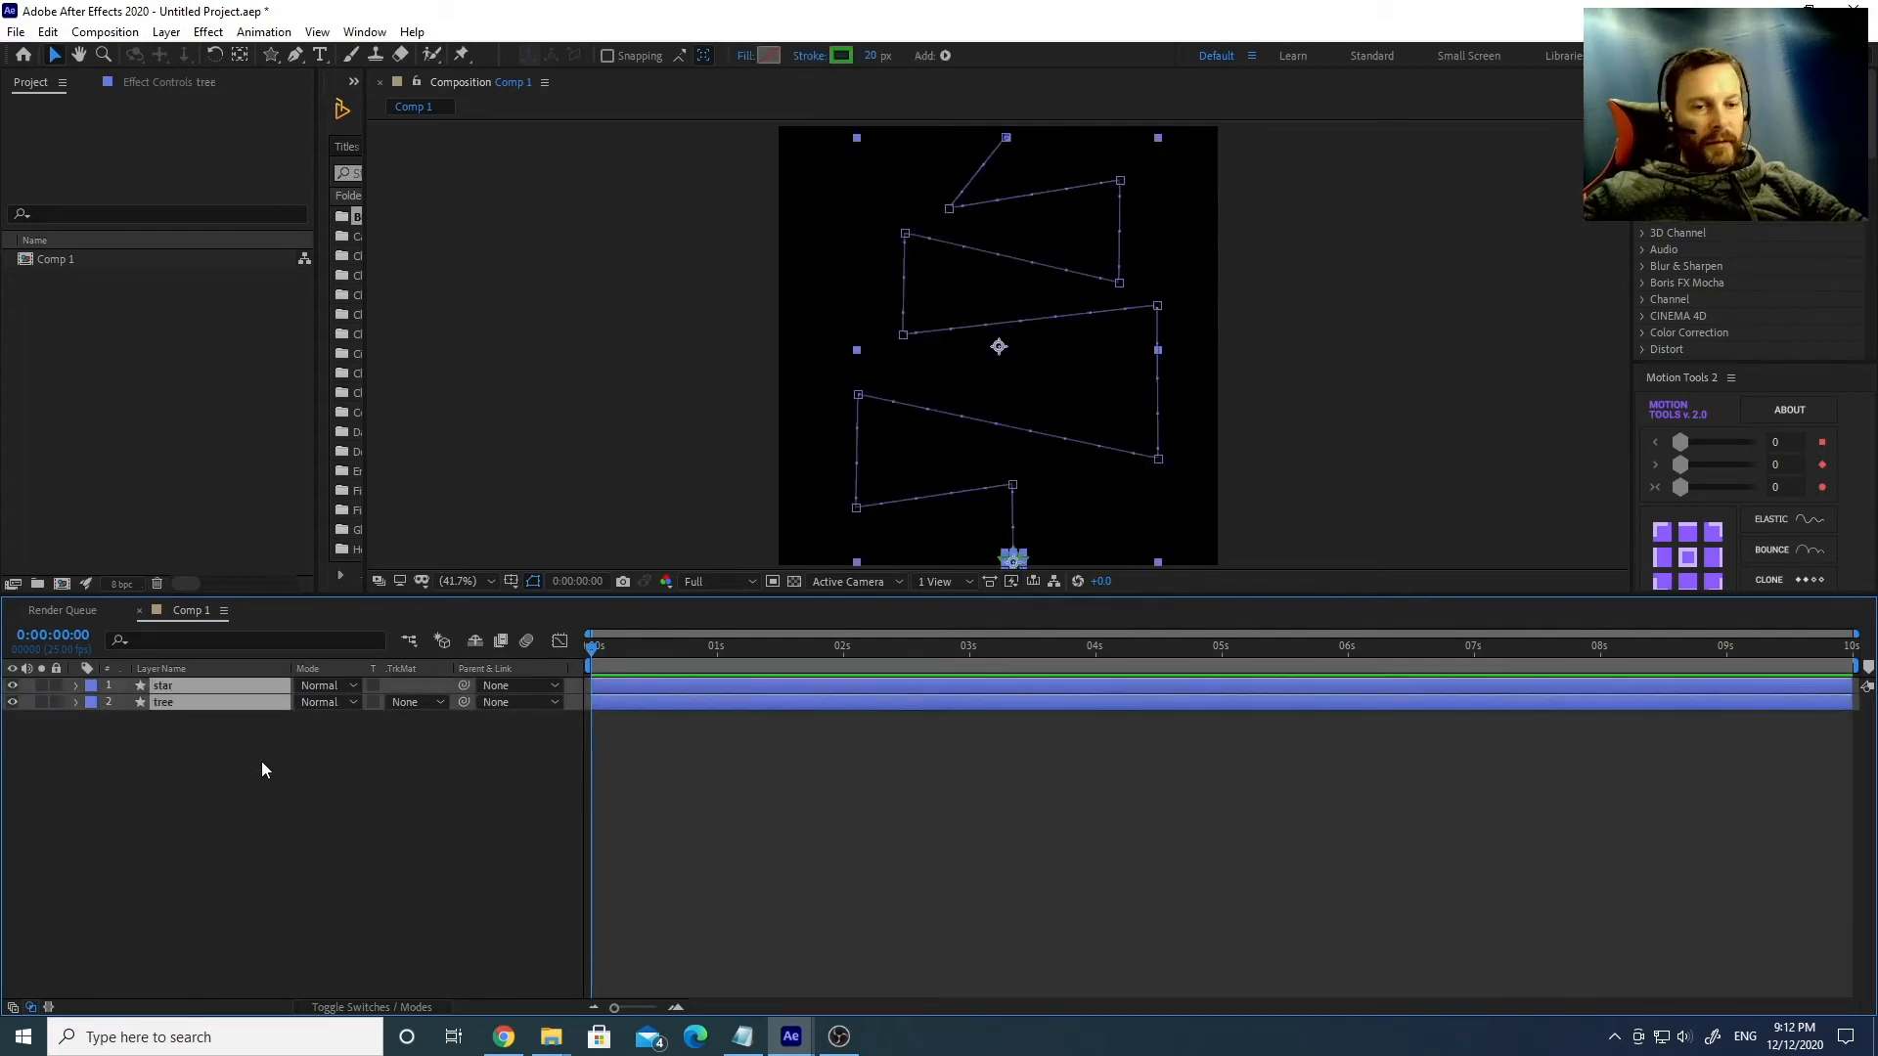
{"action": "key", "text": "u"}
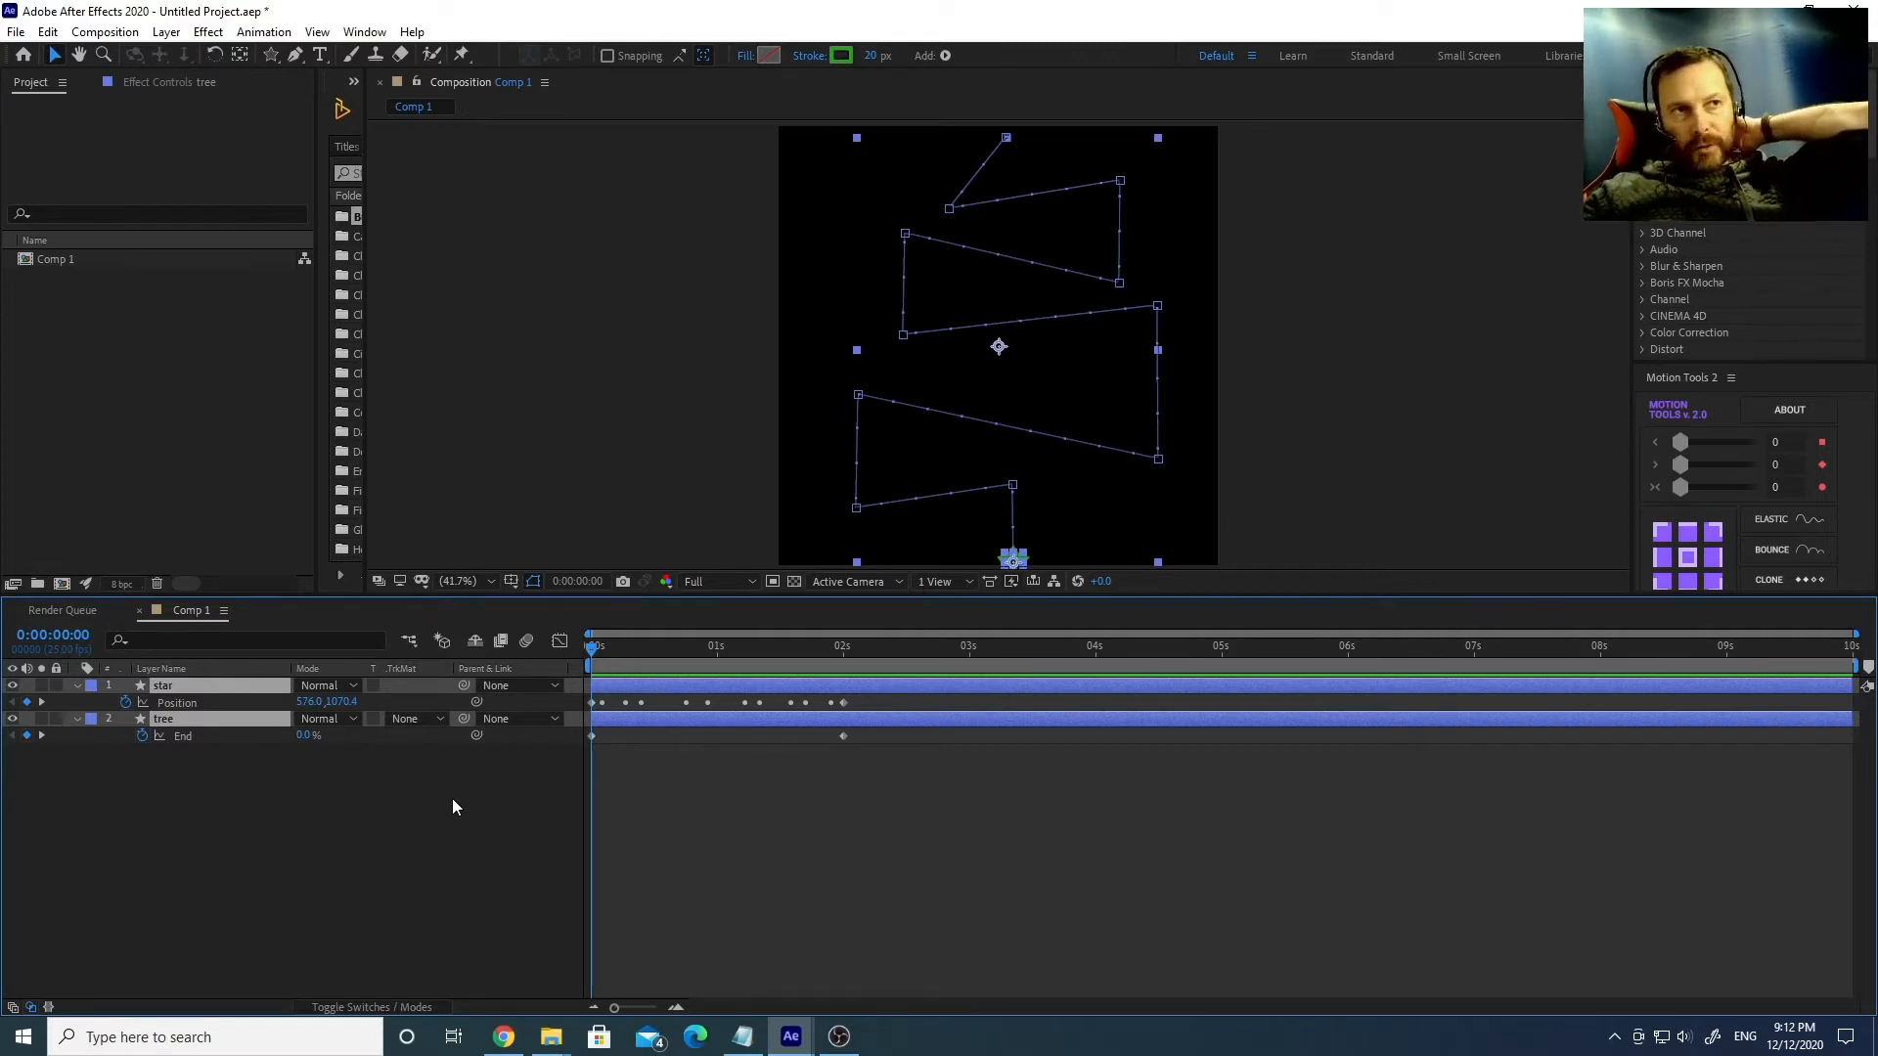
{"action": "left_click_drag", "start_coordinate": [896, 772], "coordinate": [573, 700]}
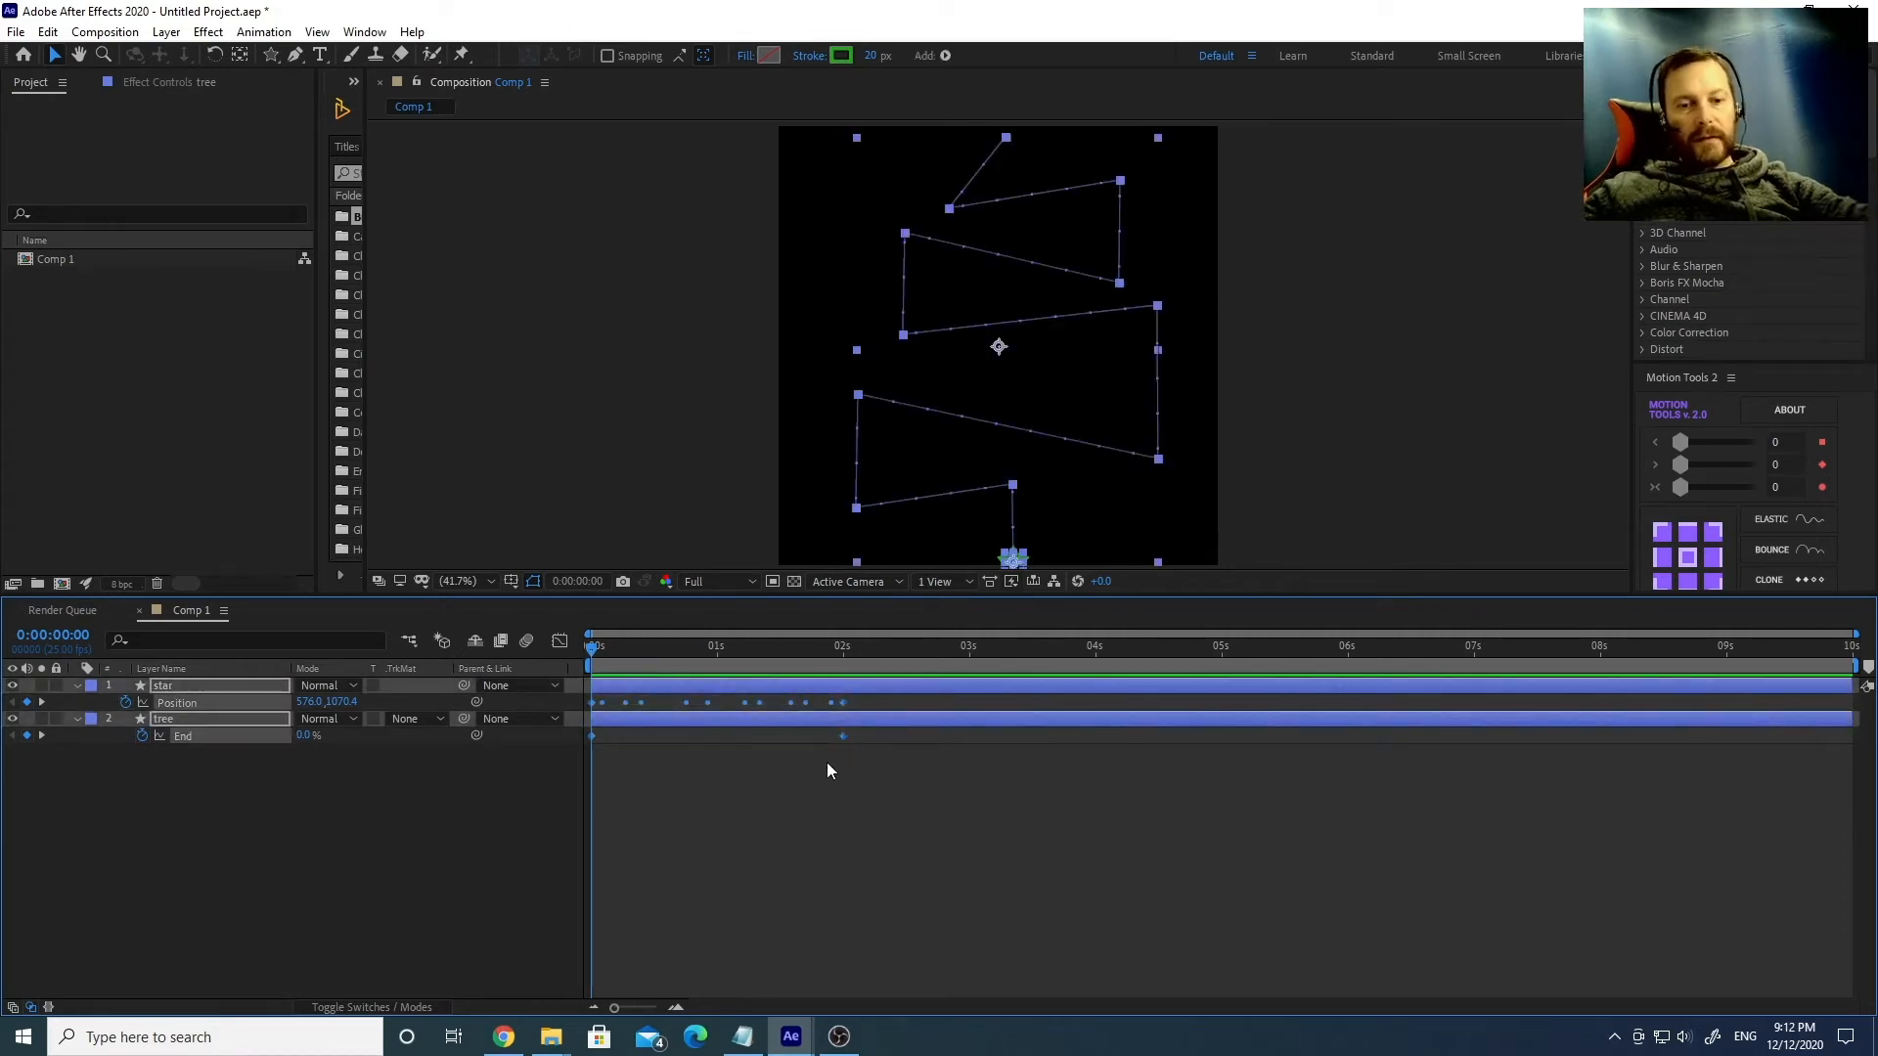
{"action": "key", "text": "F9"}
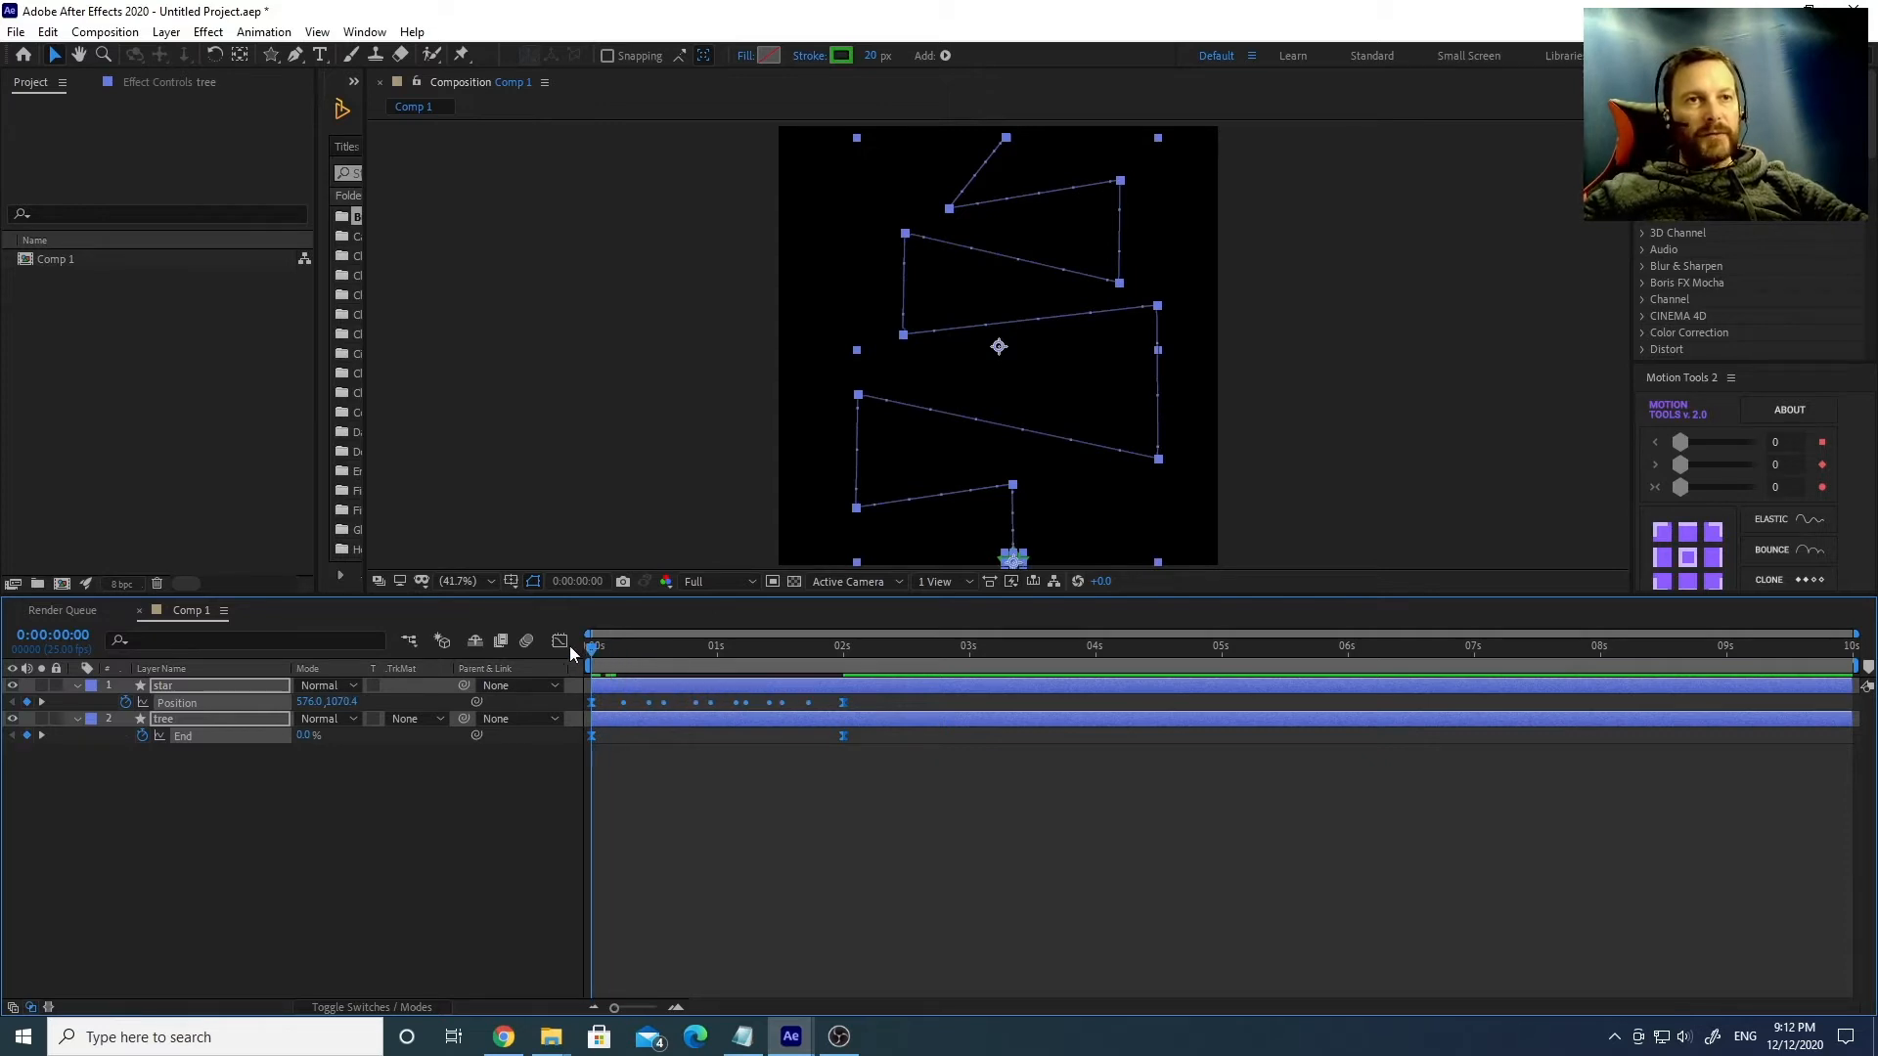
Preview the eased star and tree animation, return to the first frame and deselect everything.
{"action": "key", "text": "space"}
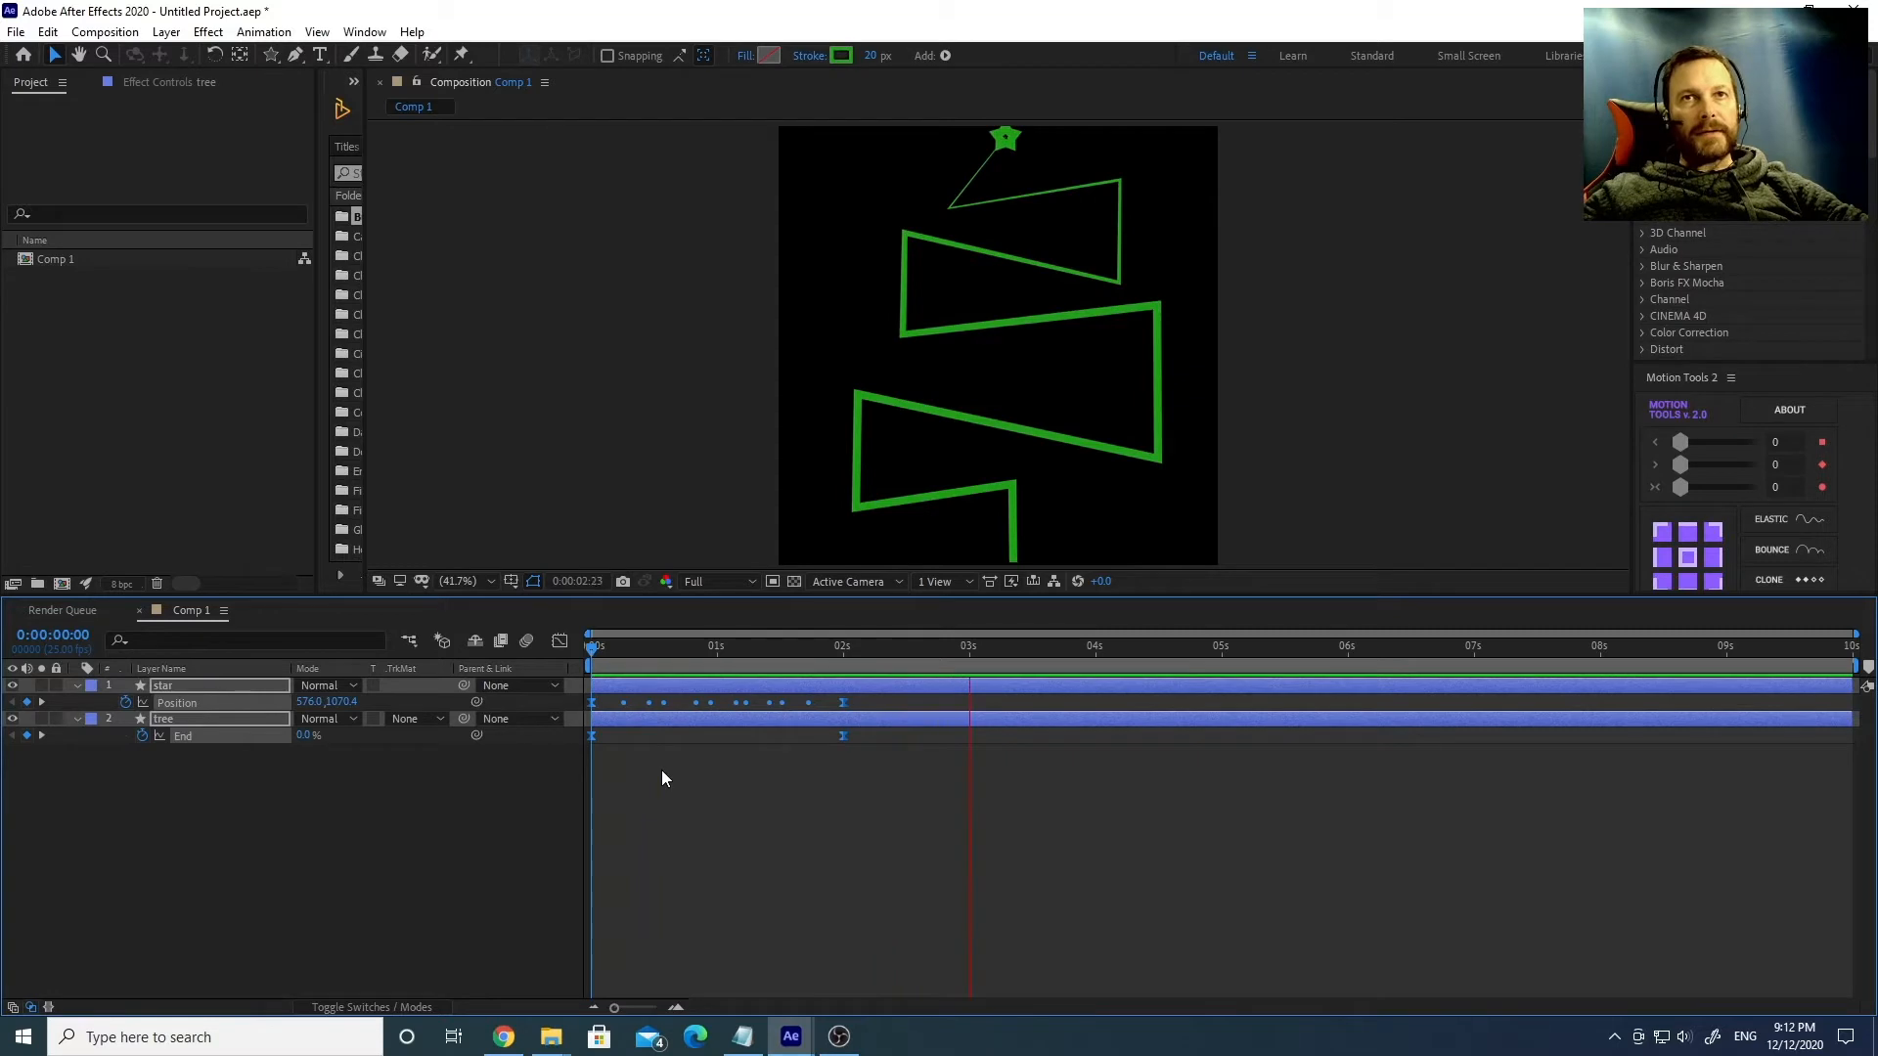
{"action": "left_click_drag", "start_coordinate": [613, 650], "coordinate": [577, 661]}
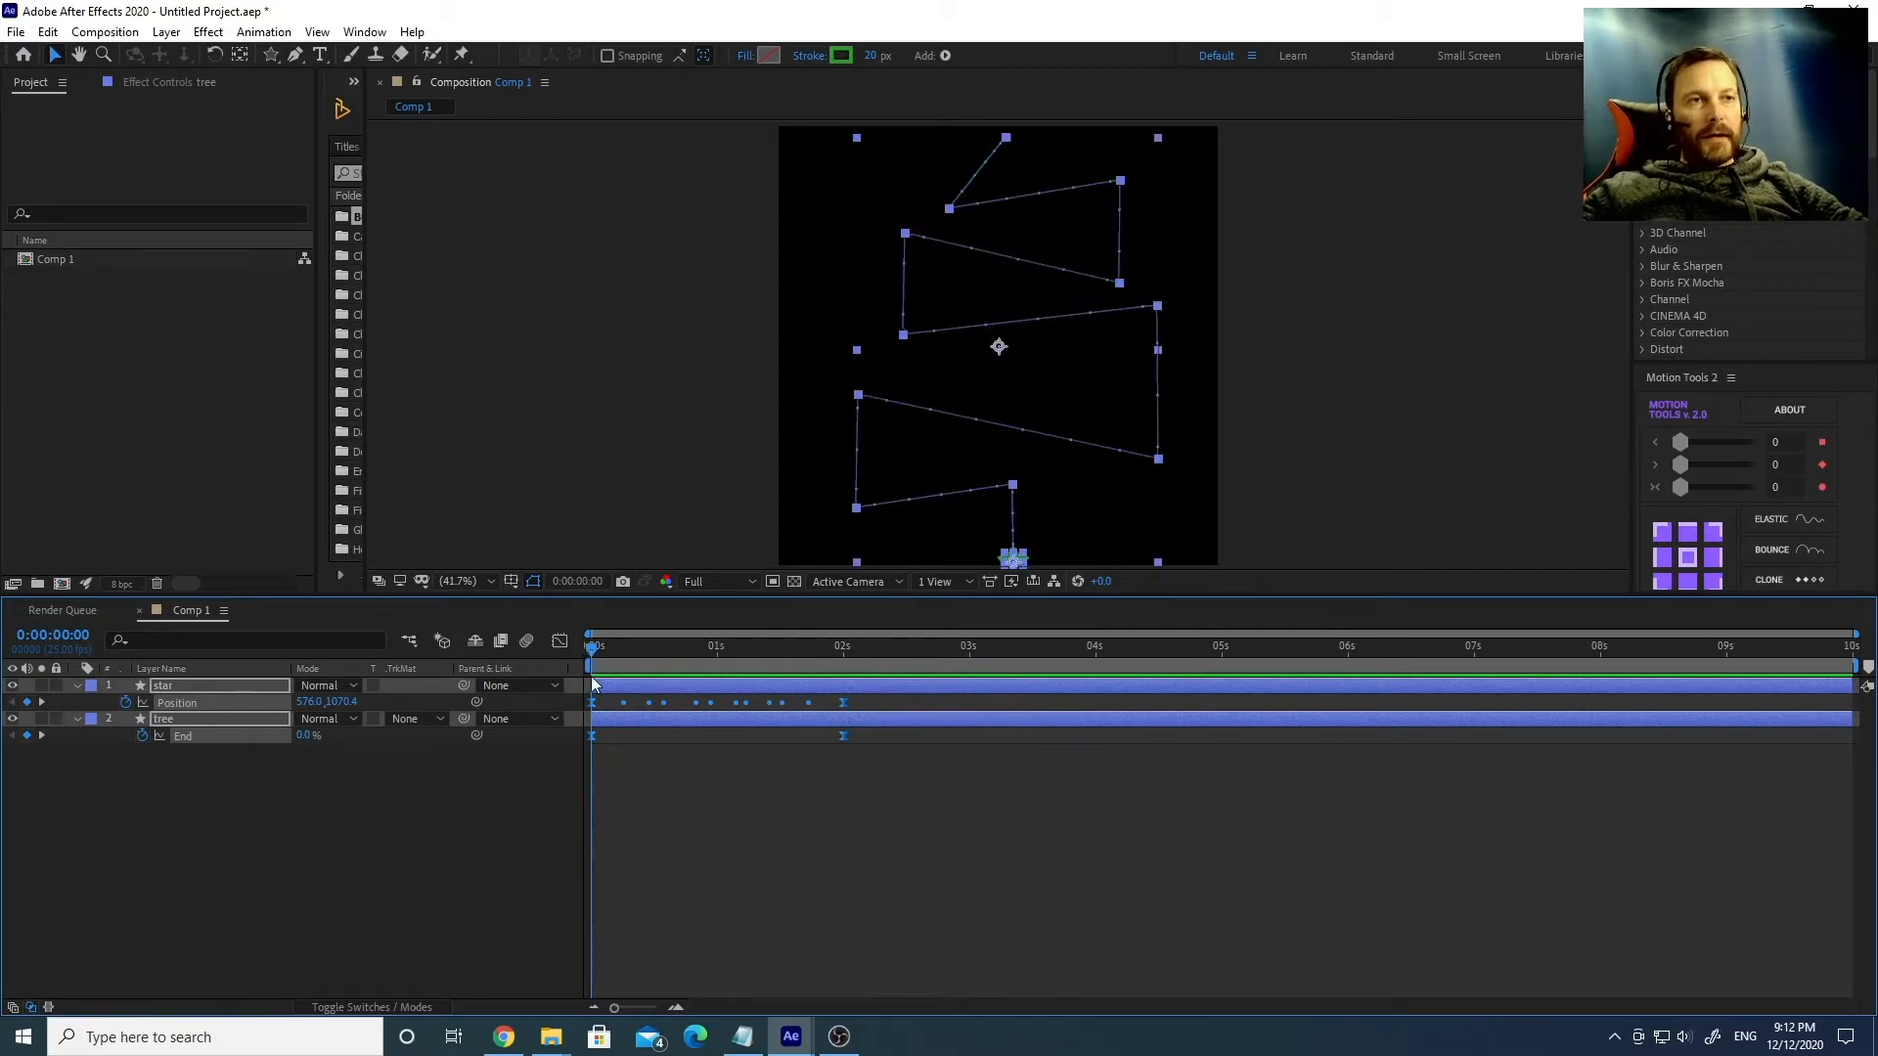
{"action": "left_click", "coordinate": [402, 797]}
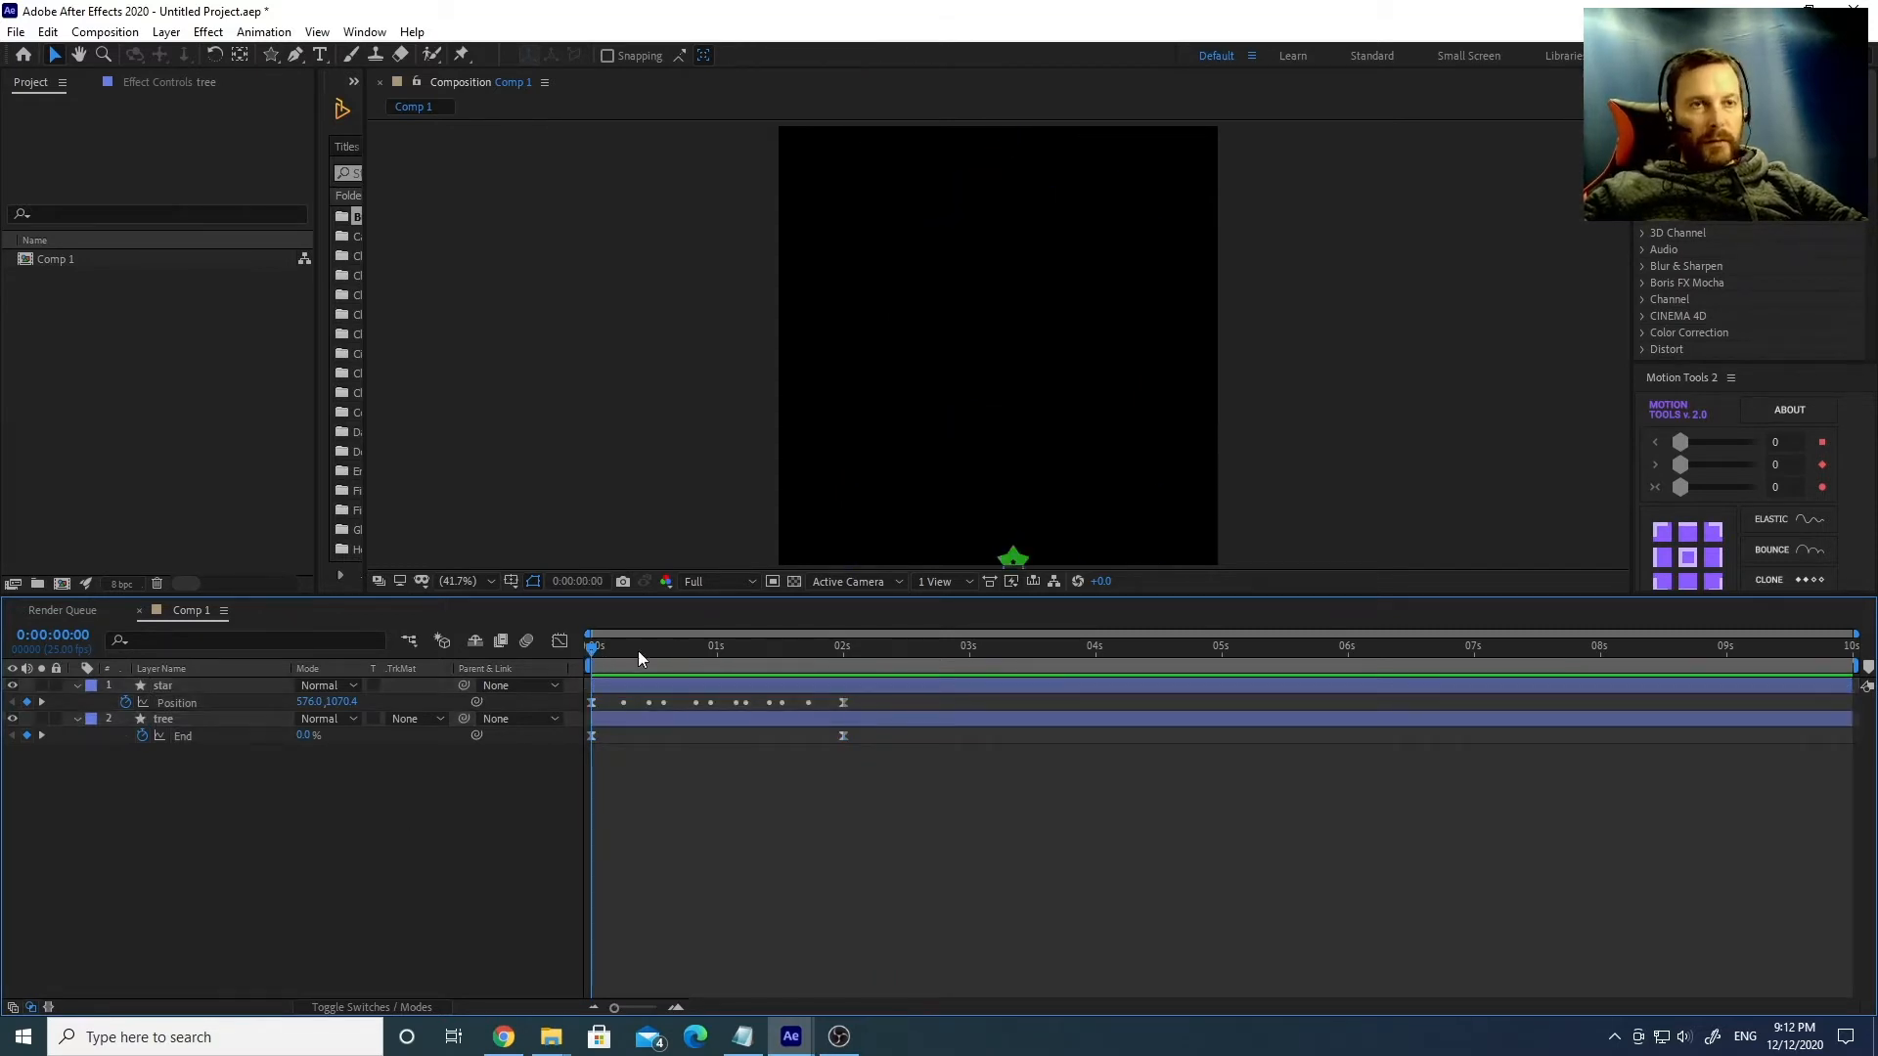
Scrub through the star and tree animation, return to the first frame and add a 1080 x 1080 px dark blue solid layer.
{"action": "left_click_drag", "start_coordinate": [591, 648], "coordinate": [864, 643]}
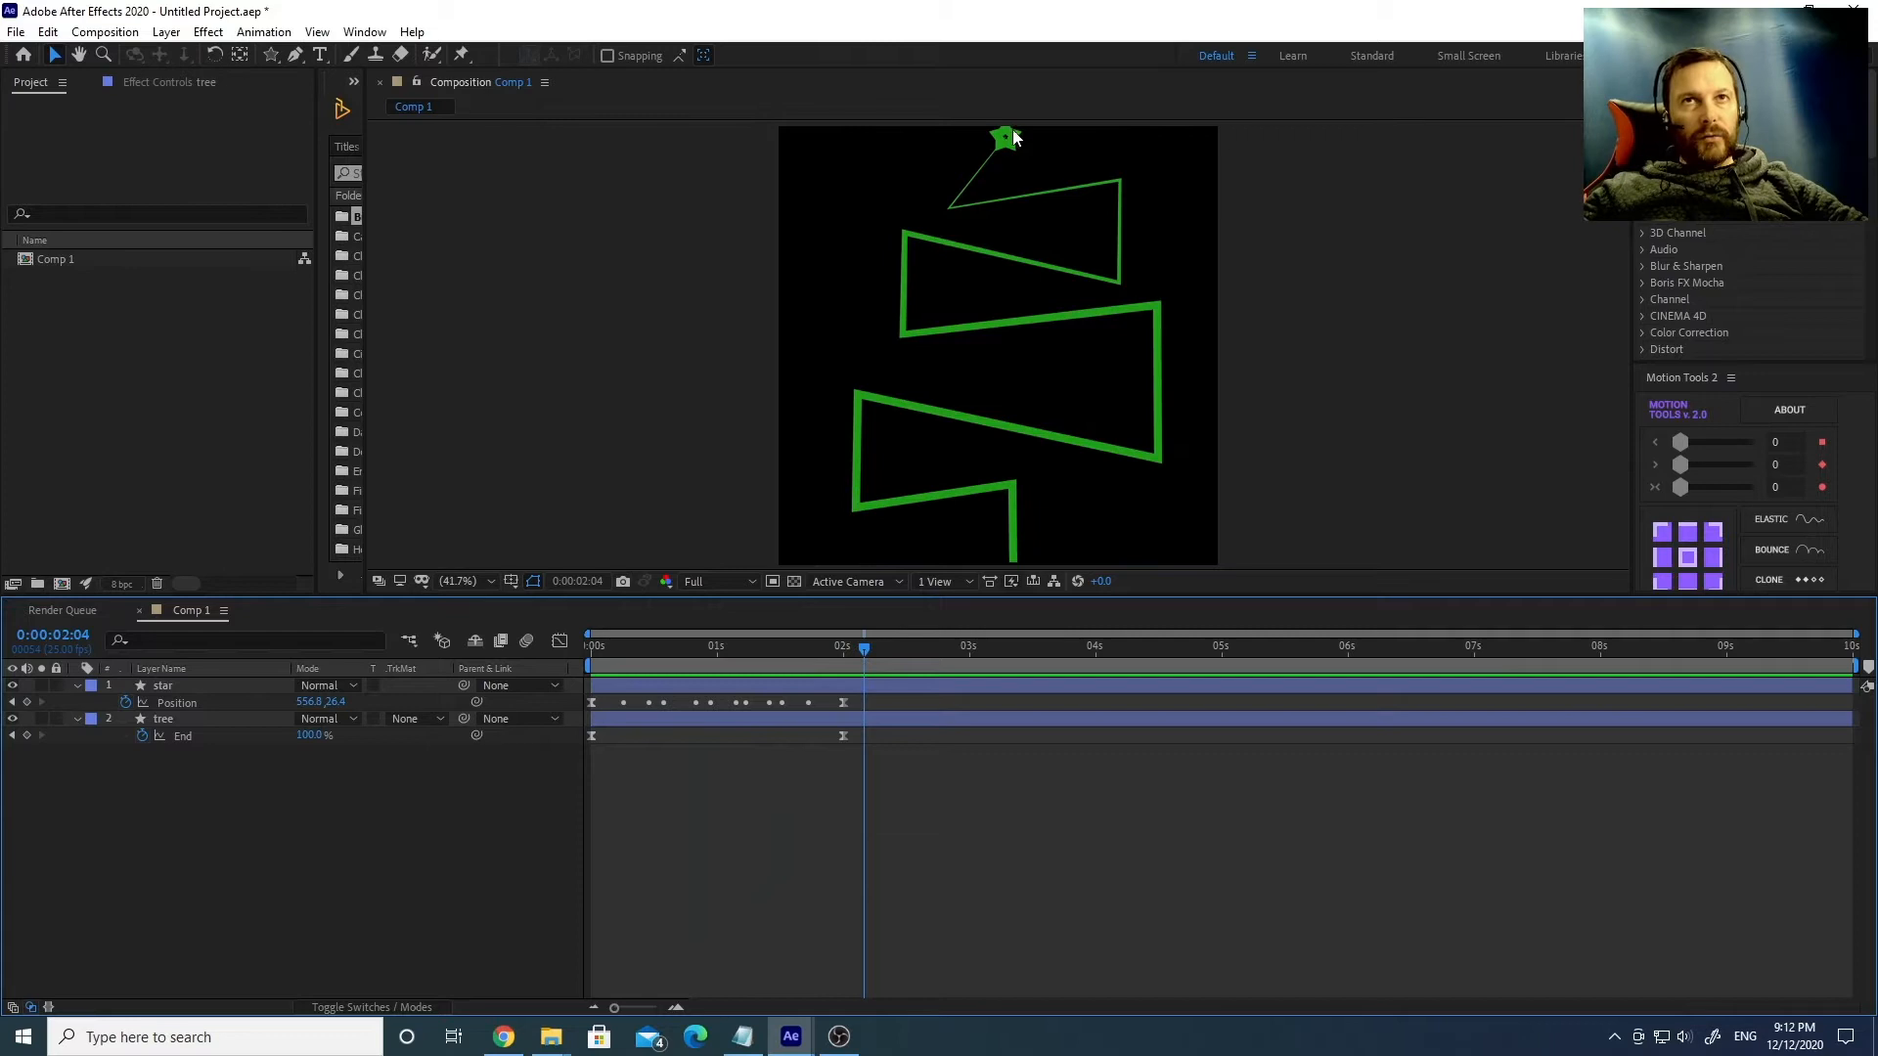
{"action": "left_click_drag", "start_coordinate": [711, 647], "coordinate": [557, 695]}
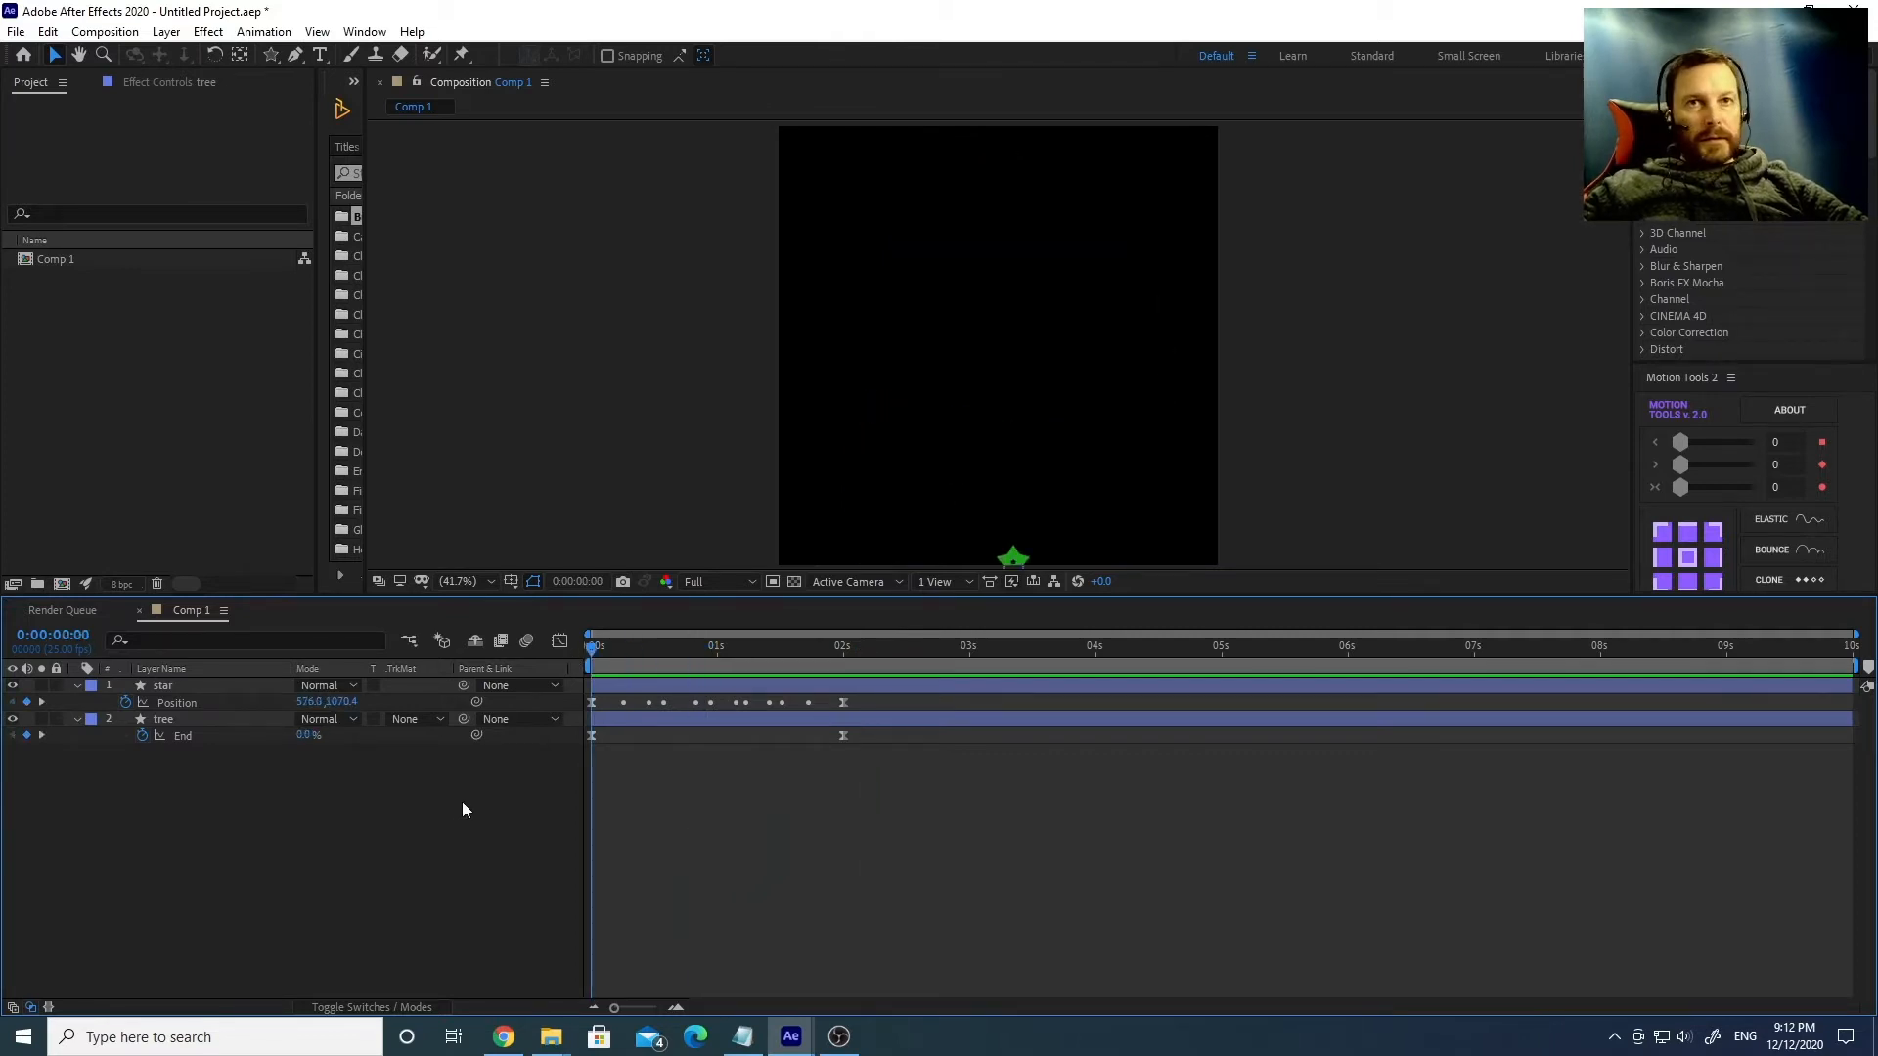
{"action": "right_click", "coordinate": [205, 796]}
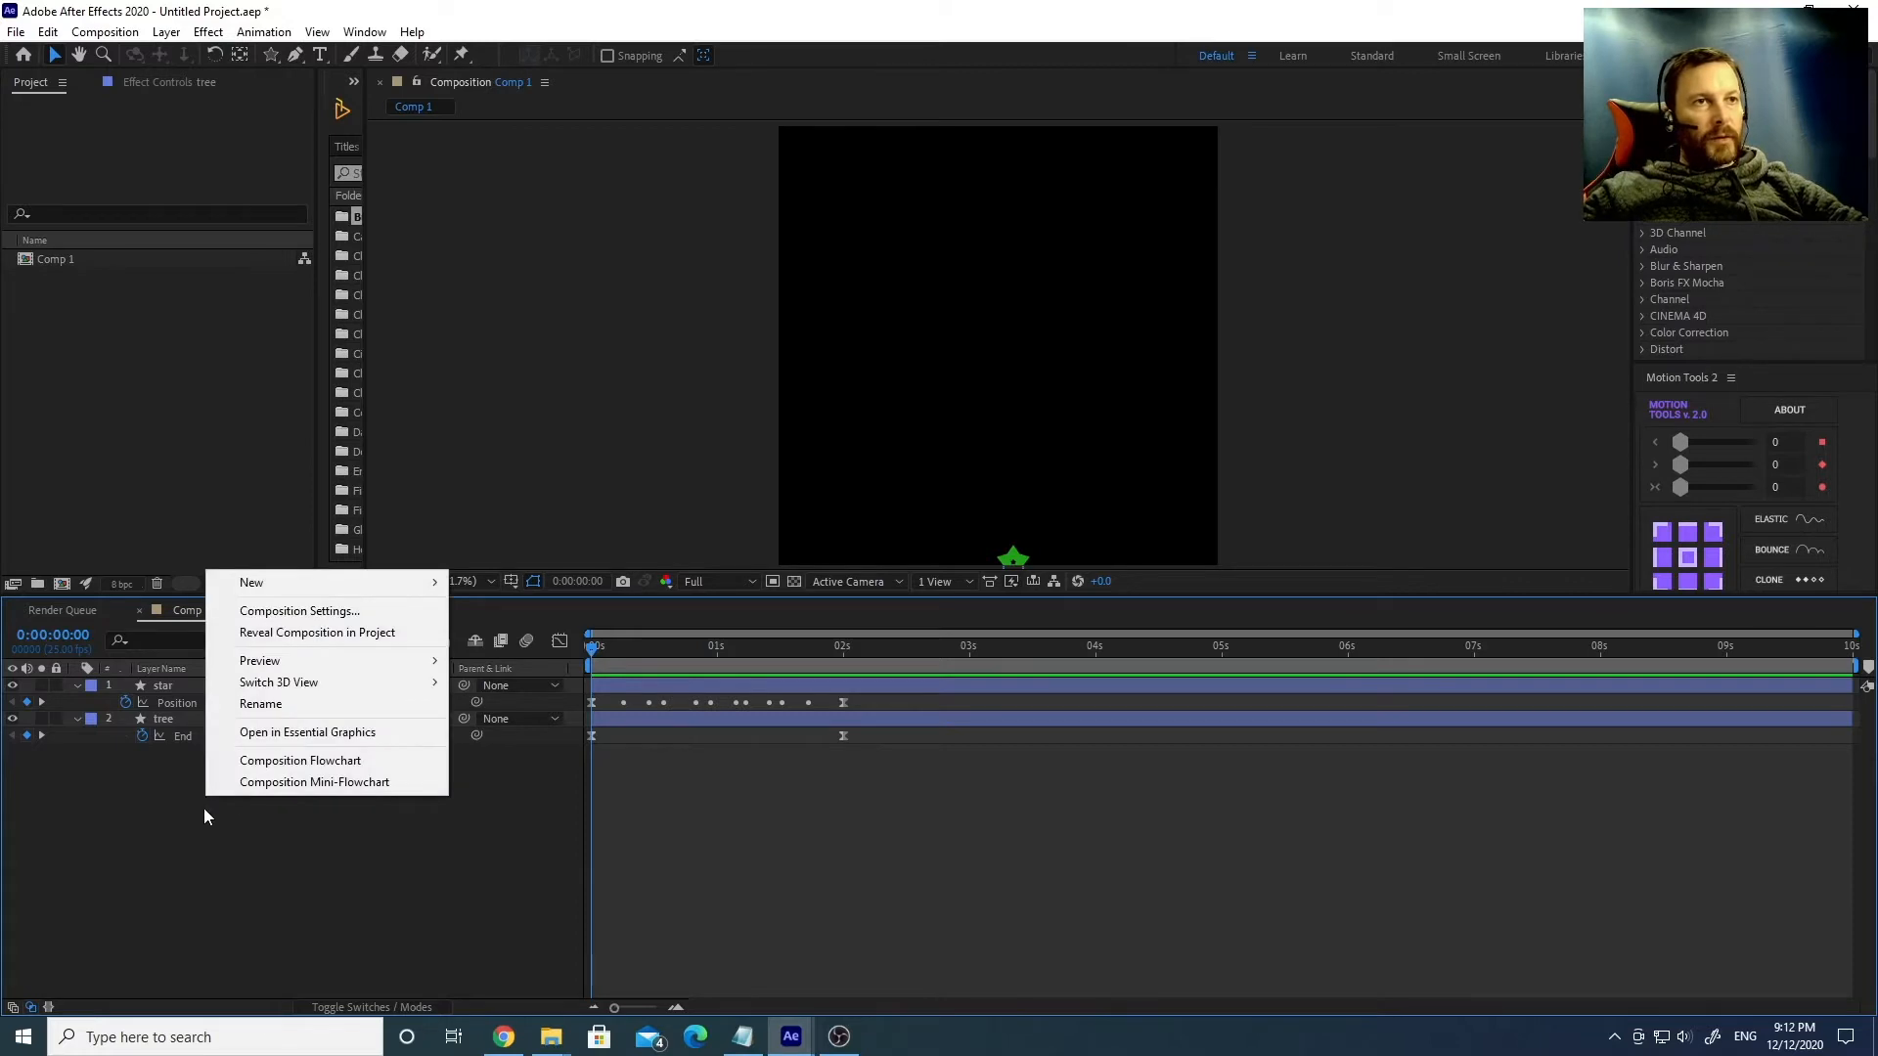
{"action": "mouse_move", "coordinate": [264, 585]}
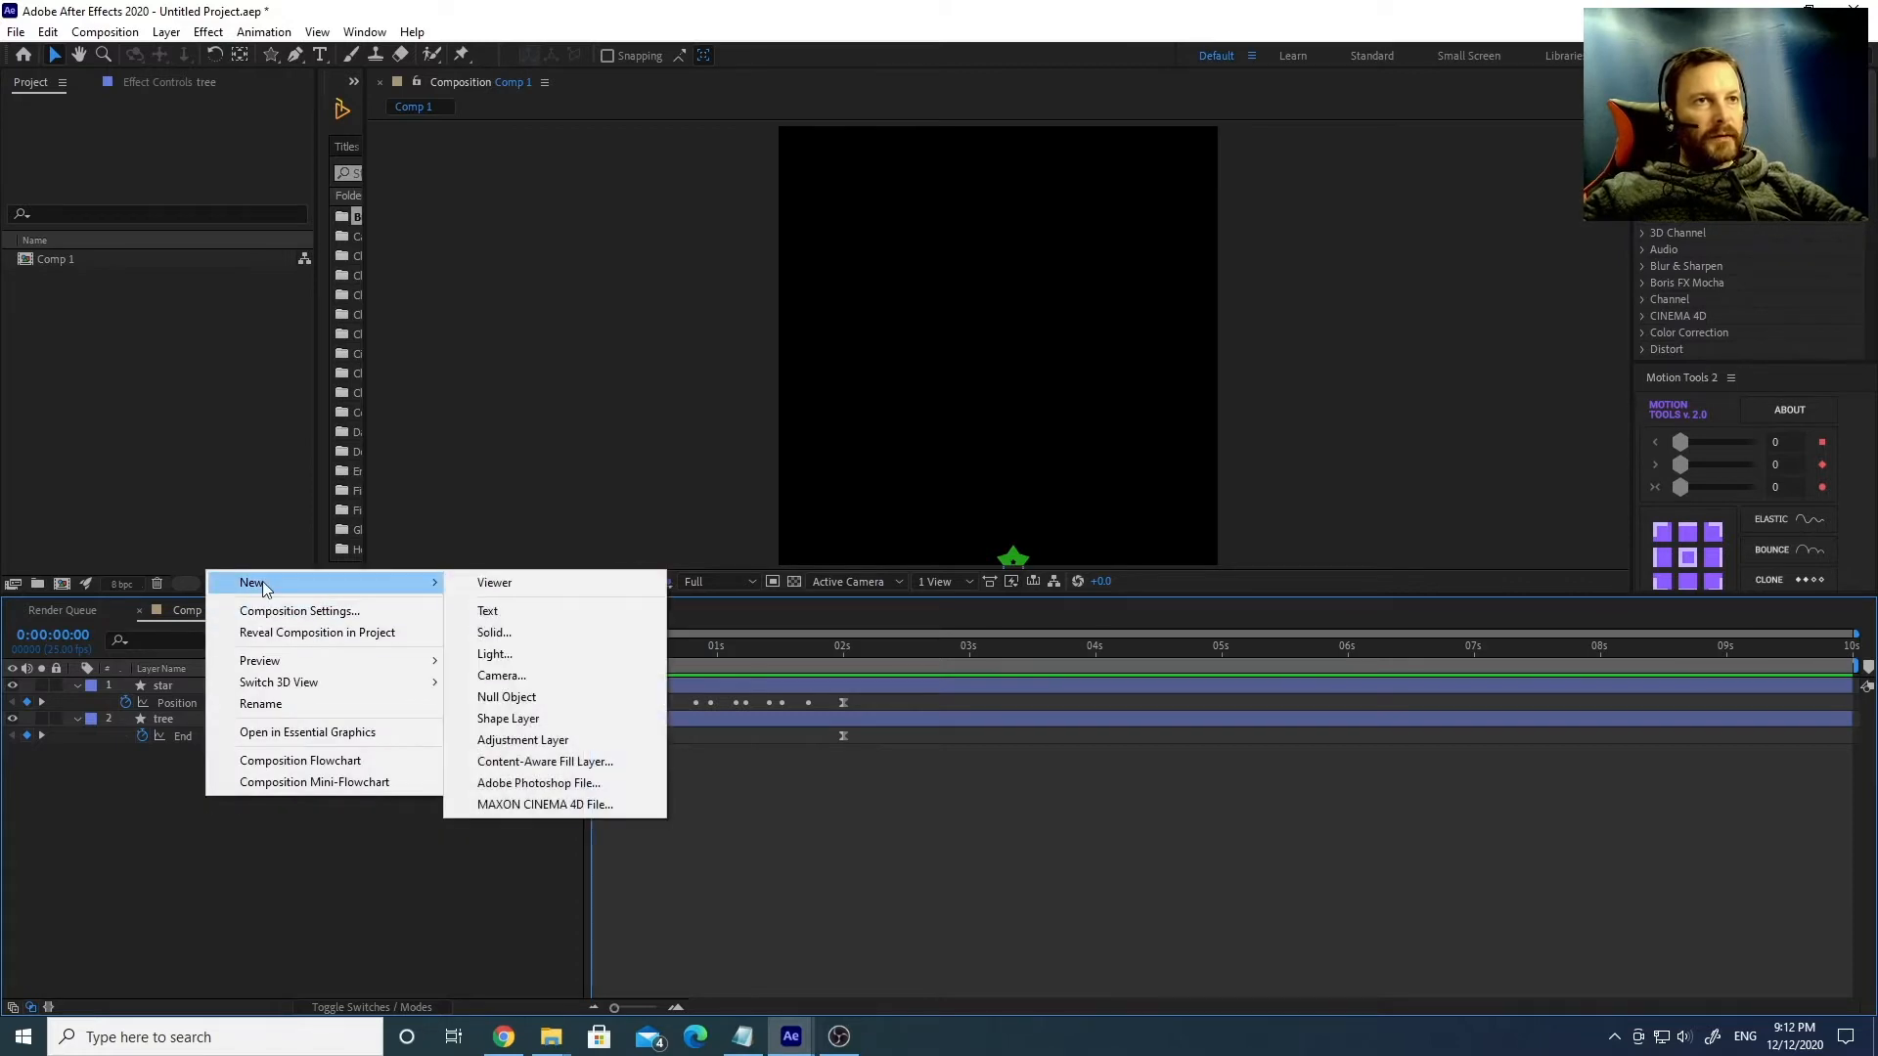
{"action": "left_click", "coordinate": [532, 632]}
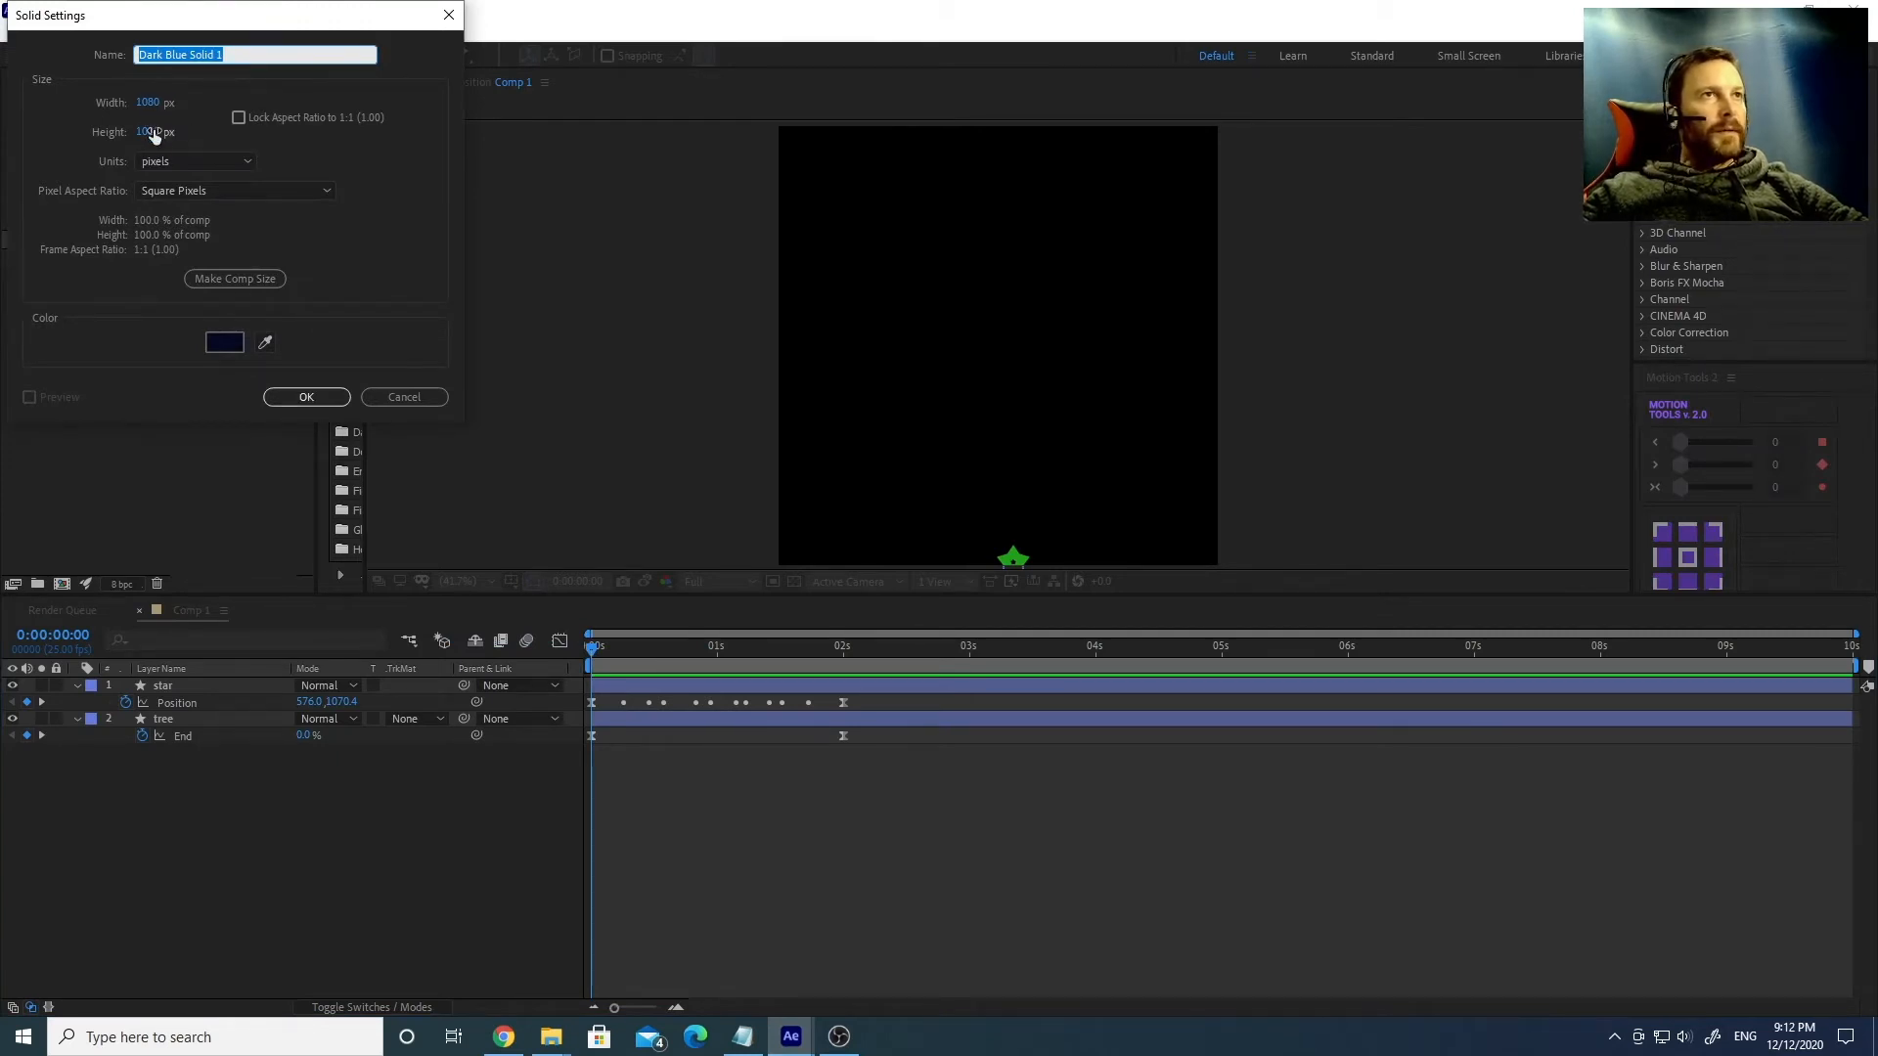
{"action": "left_click", "coordinate": [306, 397]}
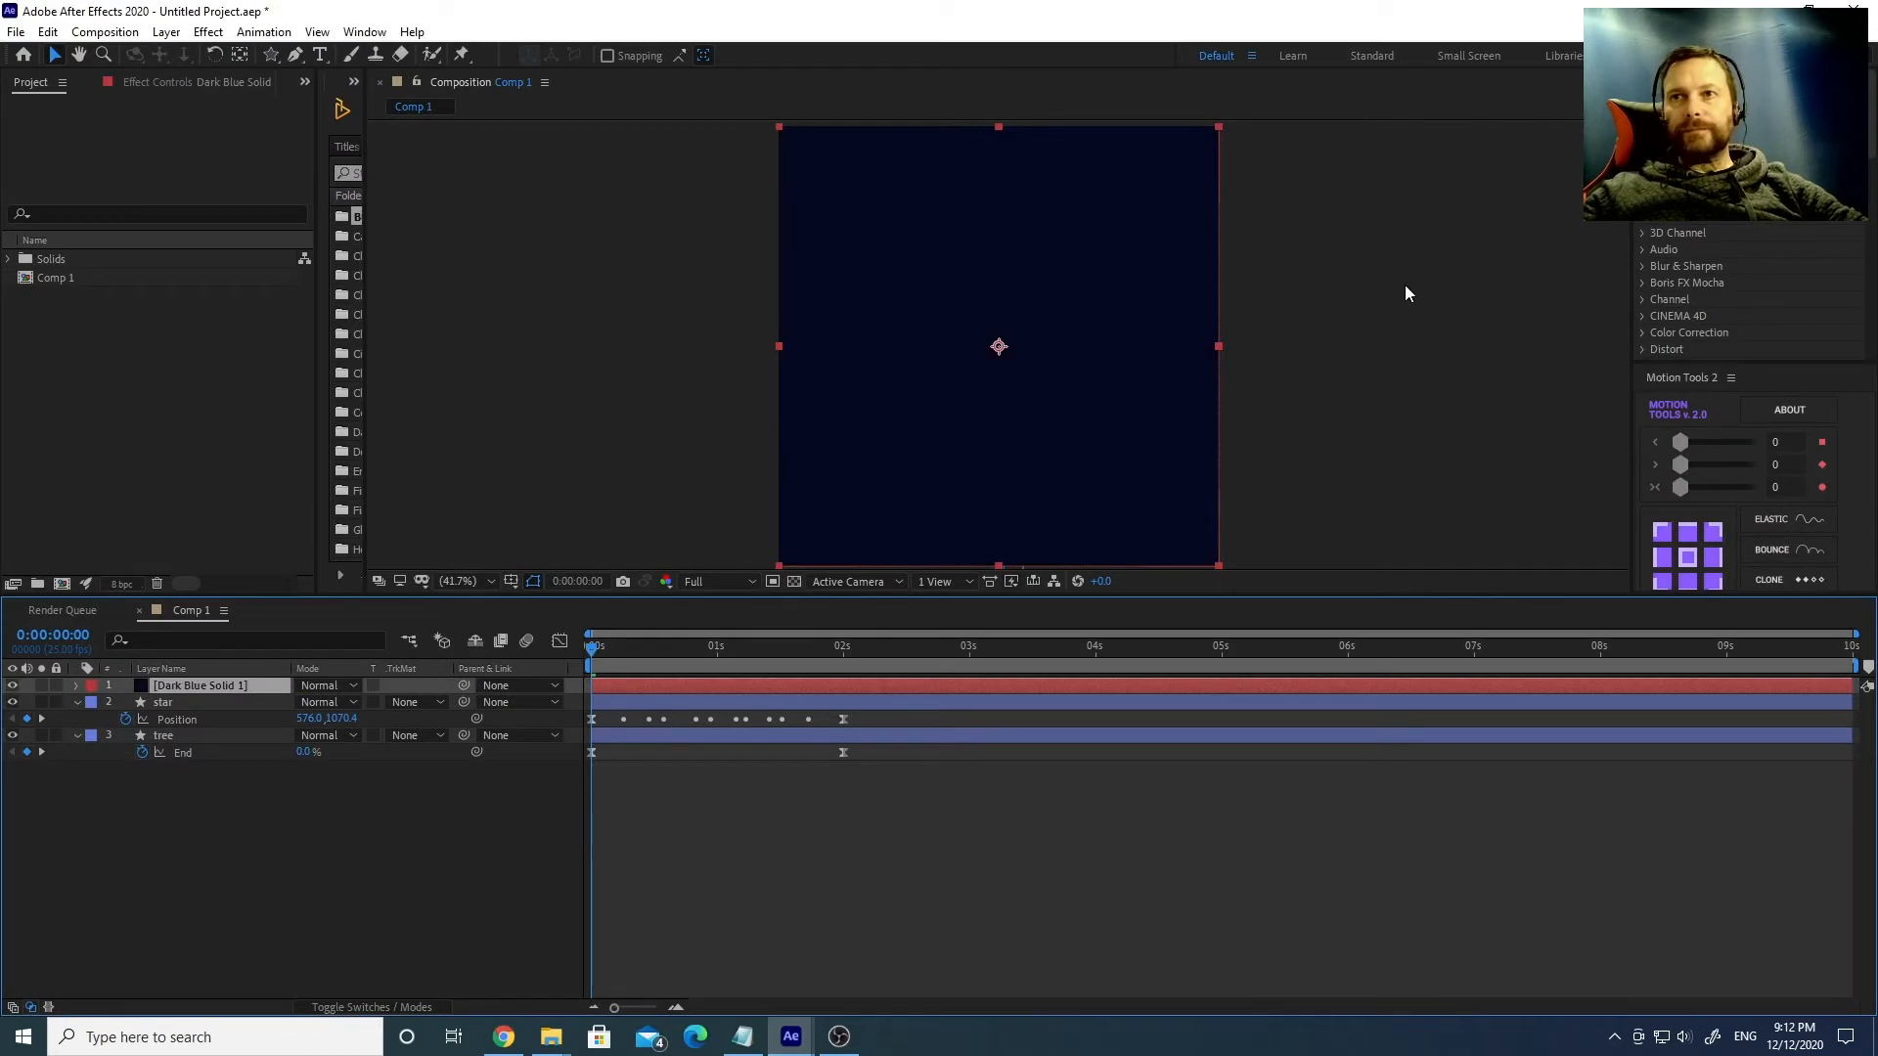
Find the particle effects and apply CC Particle Systems II to the dark blue solid.
{"action": "left_click", "coordinate": [1726, 194]}
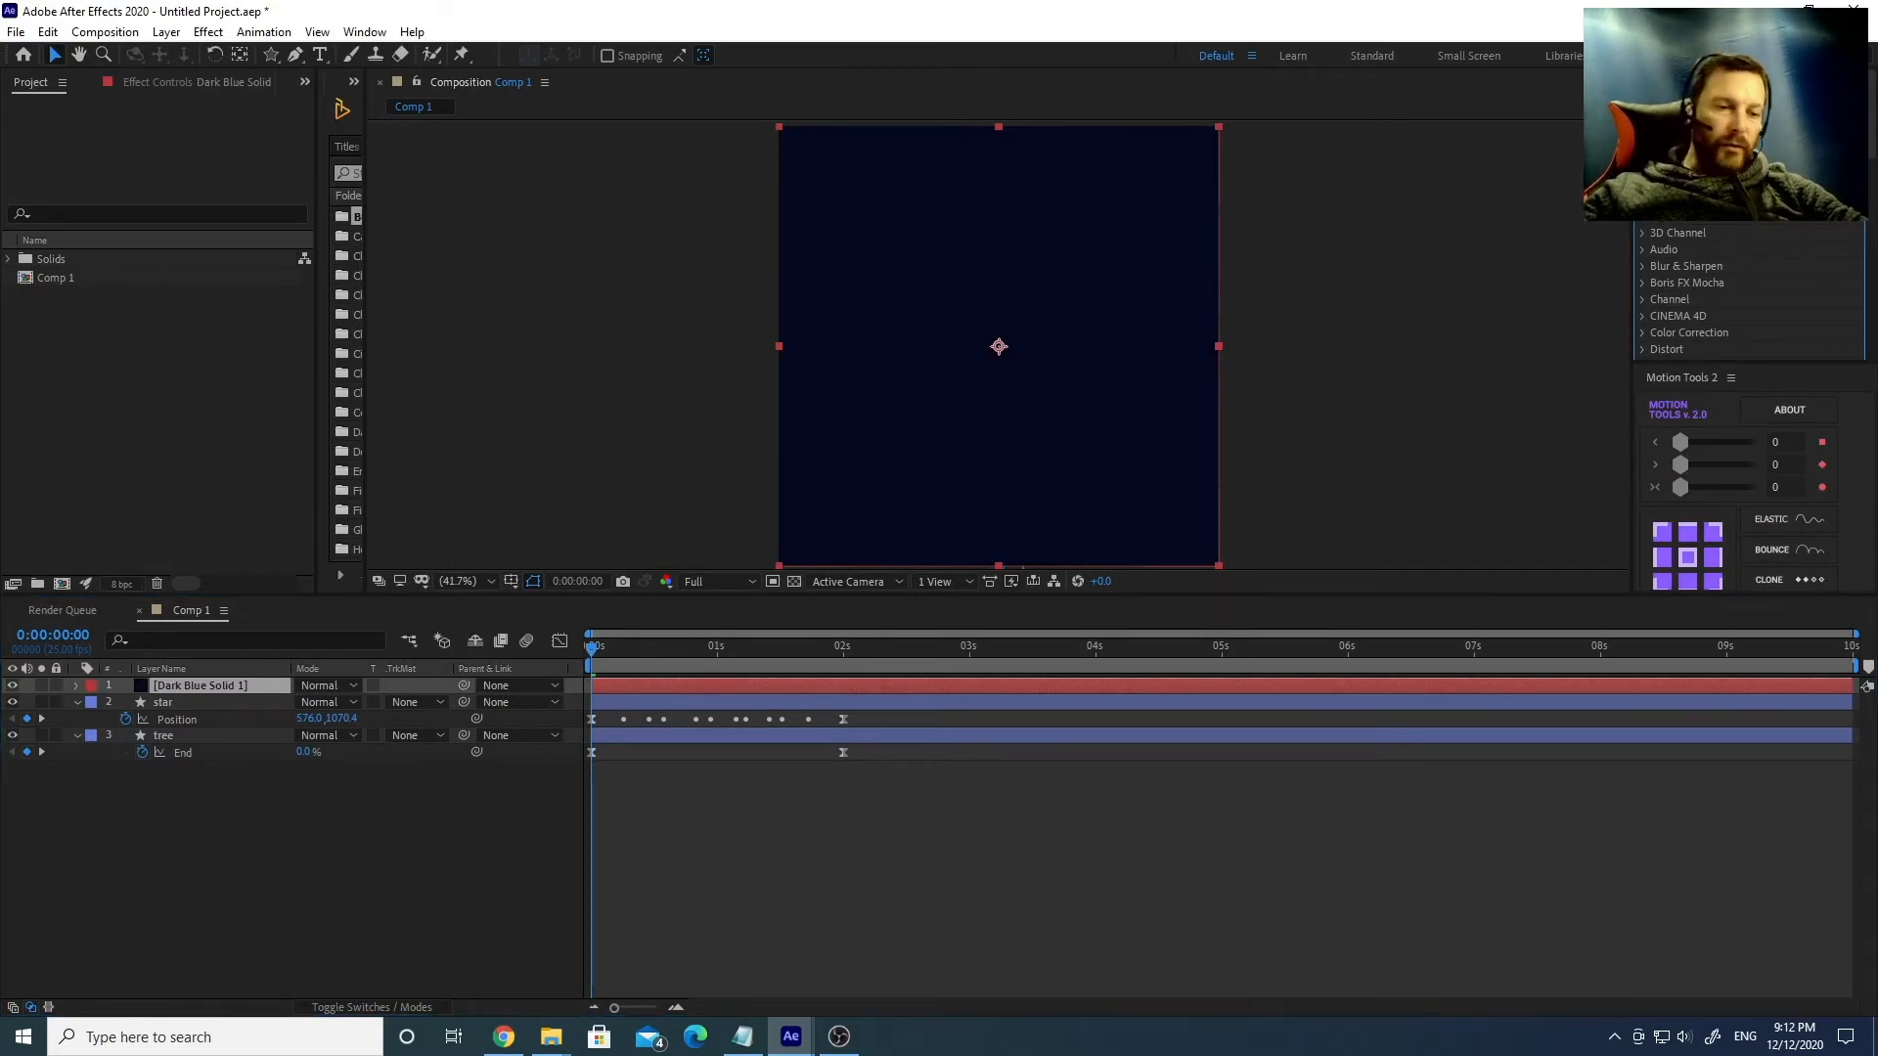
{"action": "type", "text": "particle"}
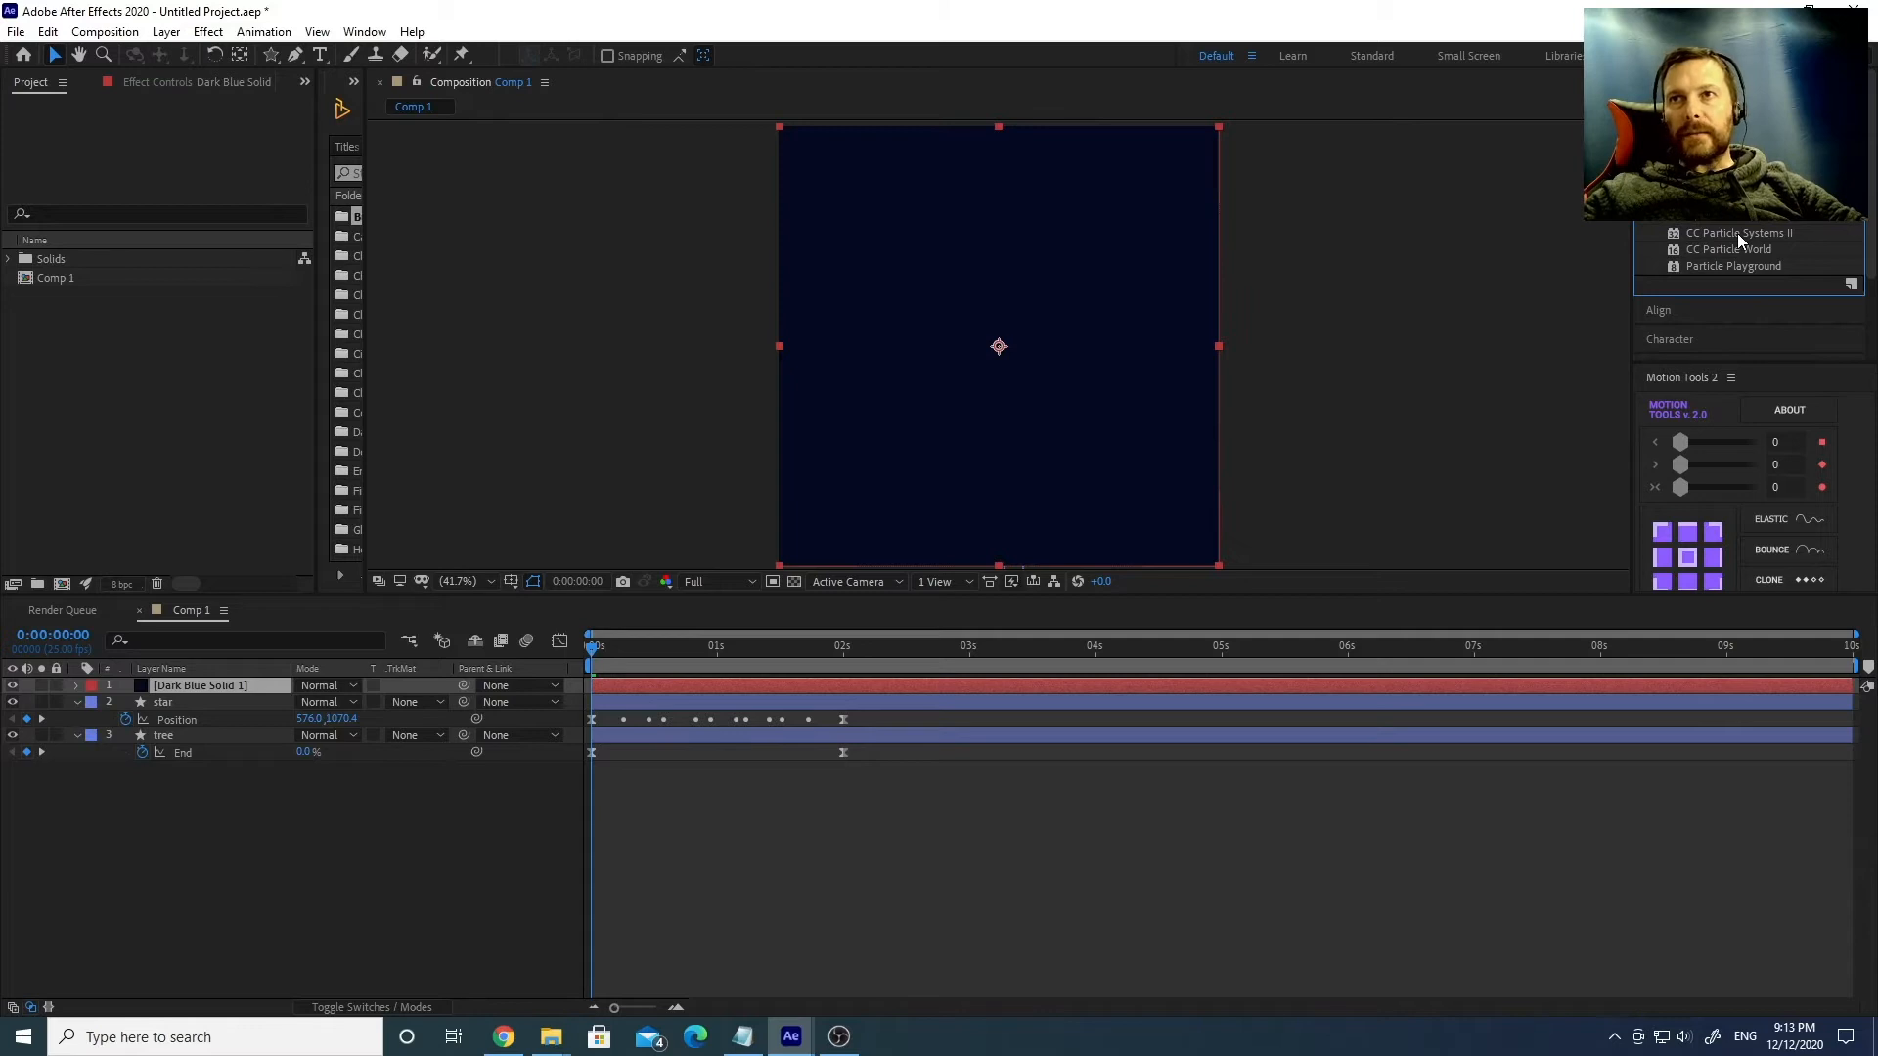
{"action": "double_click", "coordinate": [1737, 233]}
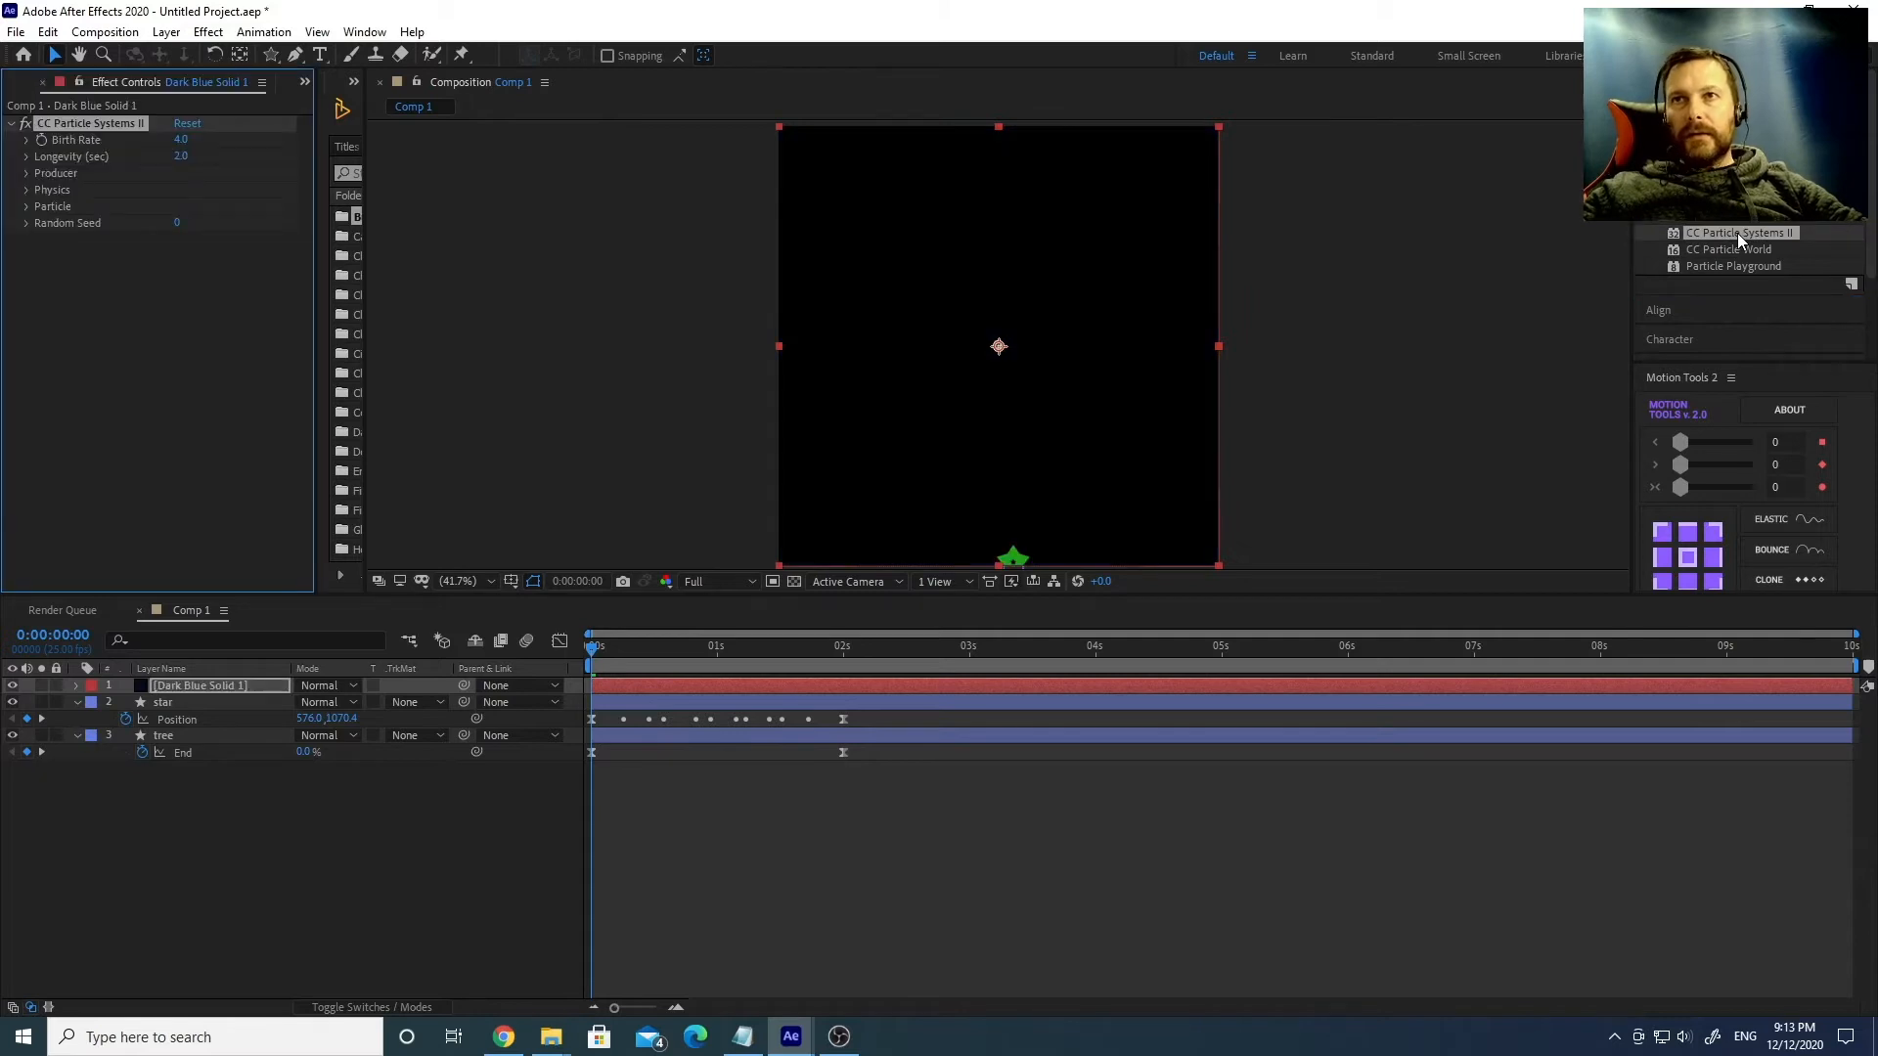
{"action": "left_click", "coordinate": [113, 320]}
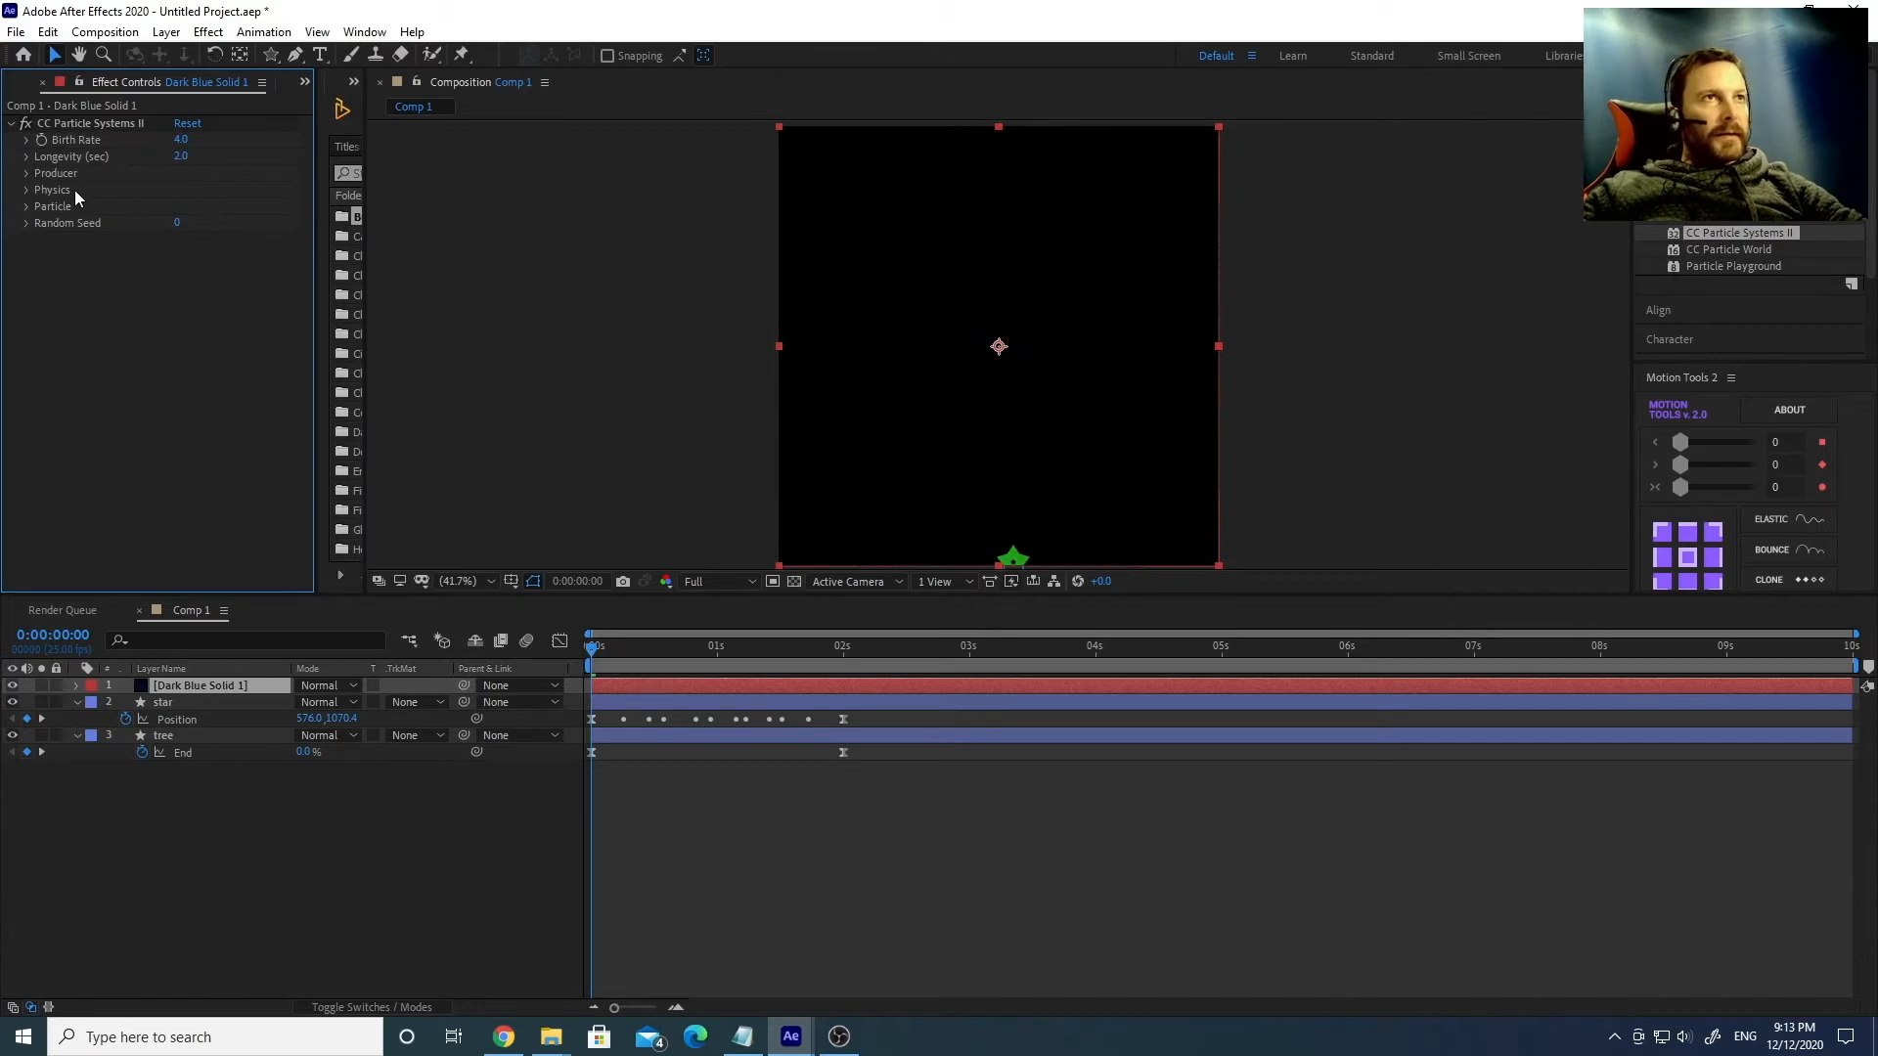
Expand the particle effect's Producer settings and scrub to just past 2 seconds to check the default emission.
{"action": "left_click", "coordinate": [27, 174]}
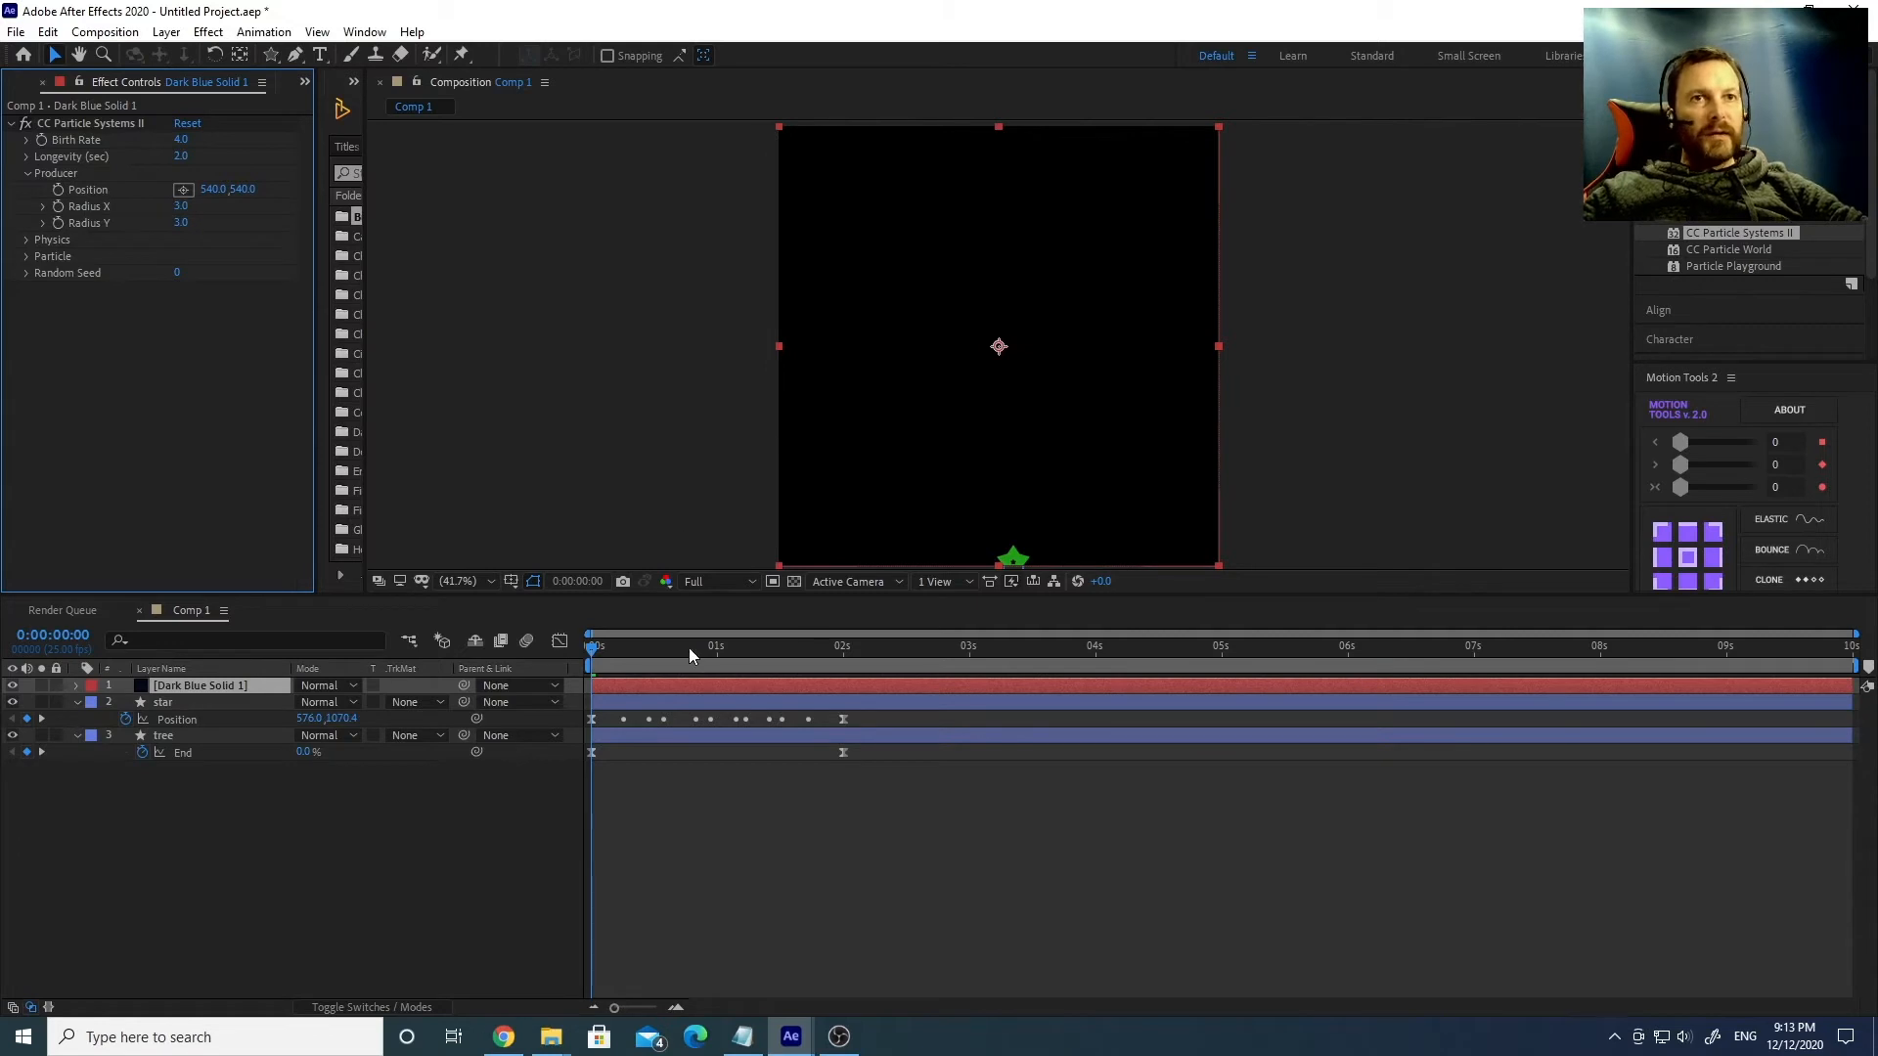
{"action": "left_click", "coordinate": [722, 646]}
{"action": "left_click_drag", "start_coordinate": [737, 646], "coordinate": [858, 650]}
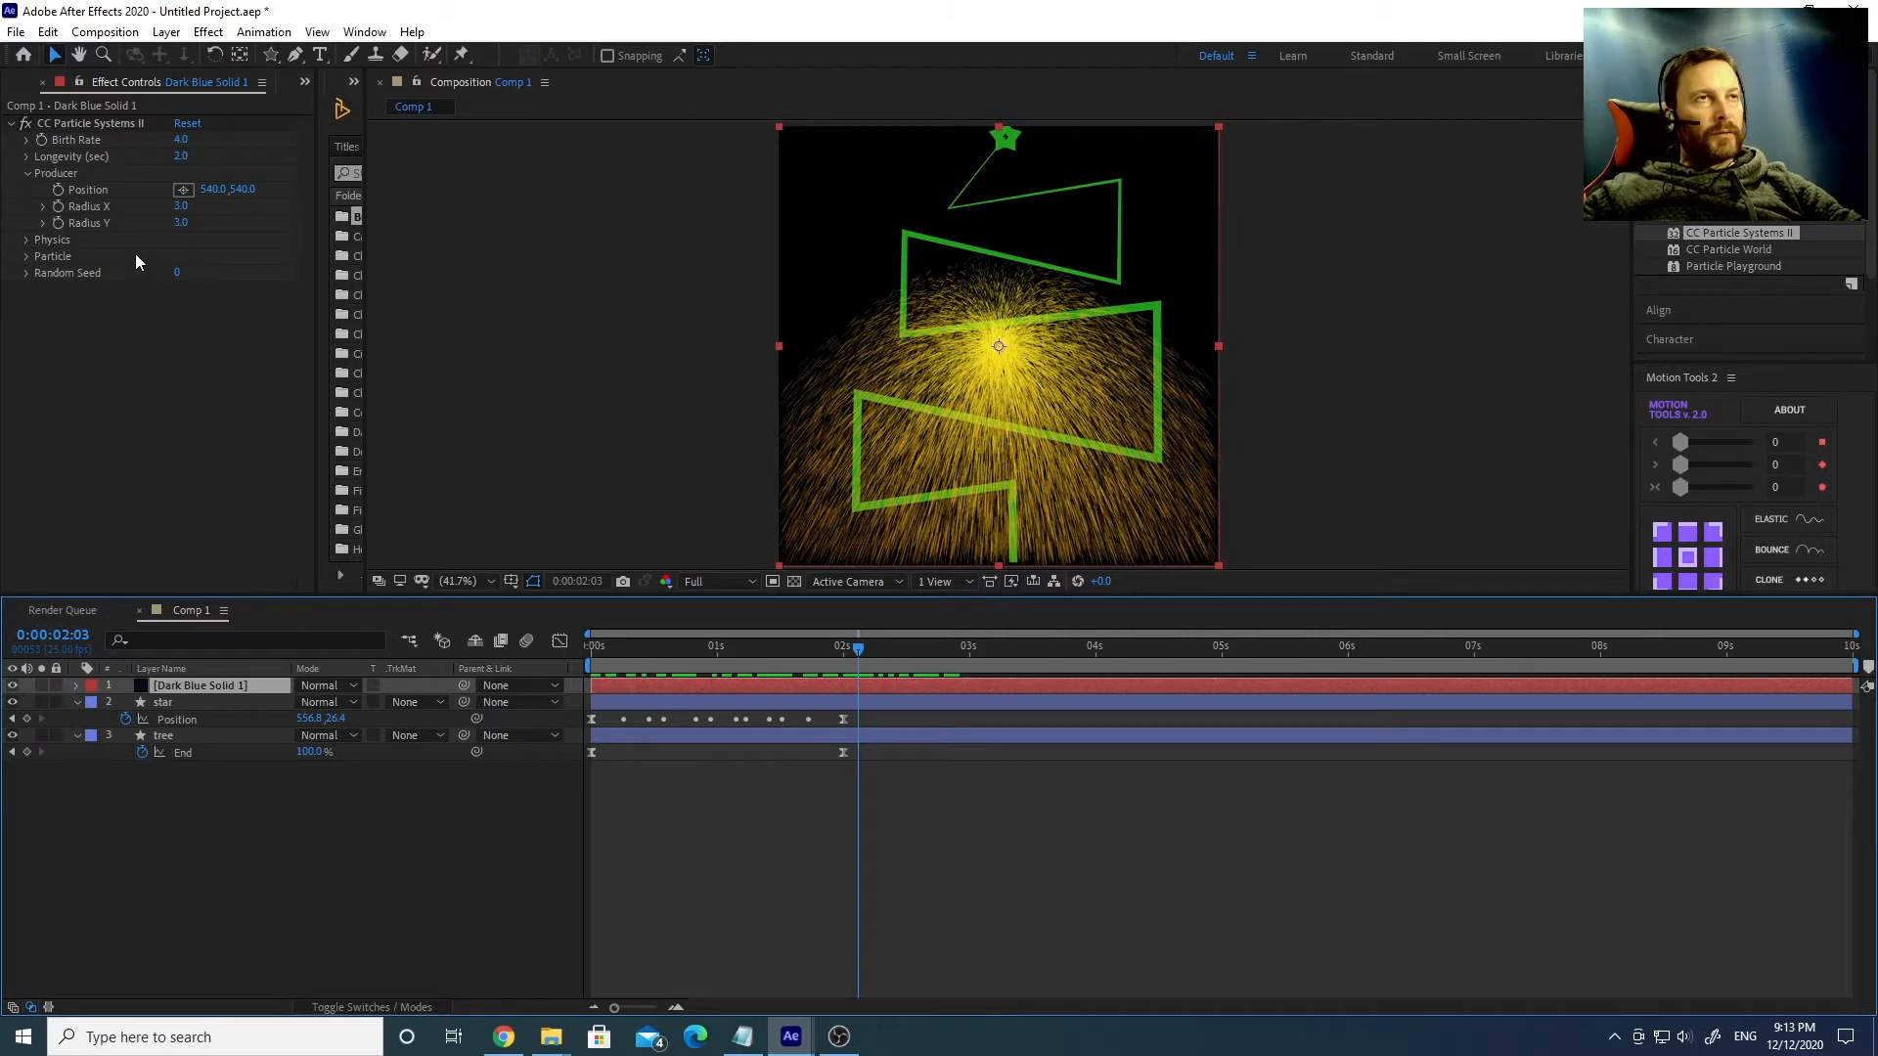
Add an expression to the particle Producer Position that links it to the star layer's Position.
{"action": "left_click", "coordinate": [59, 191], "text": "alt"}
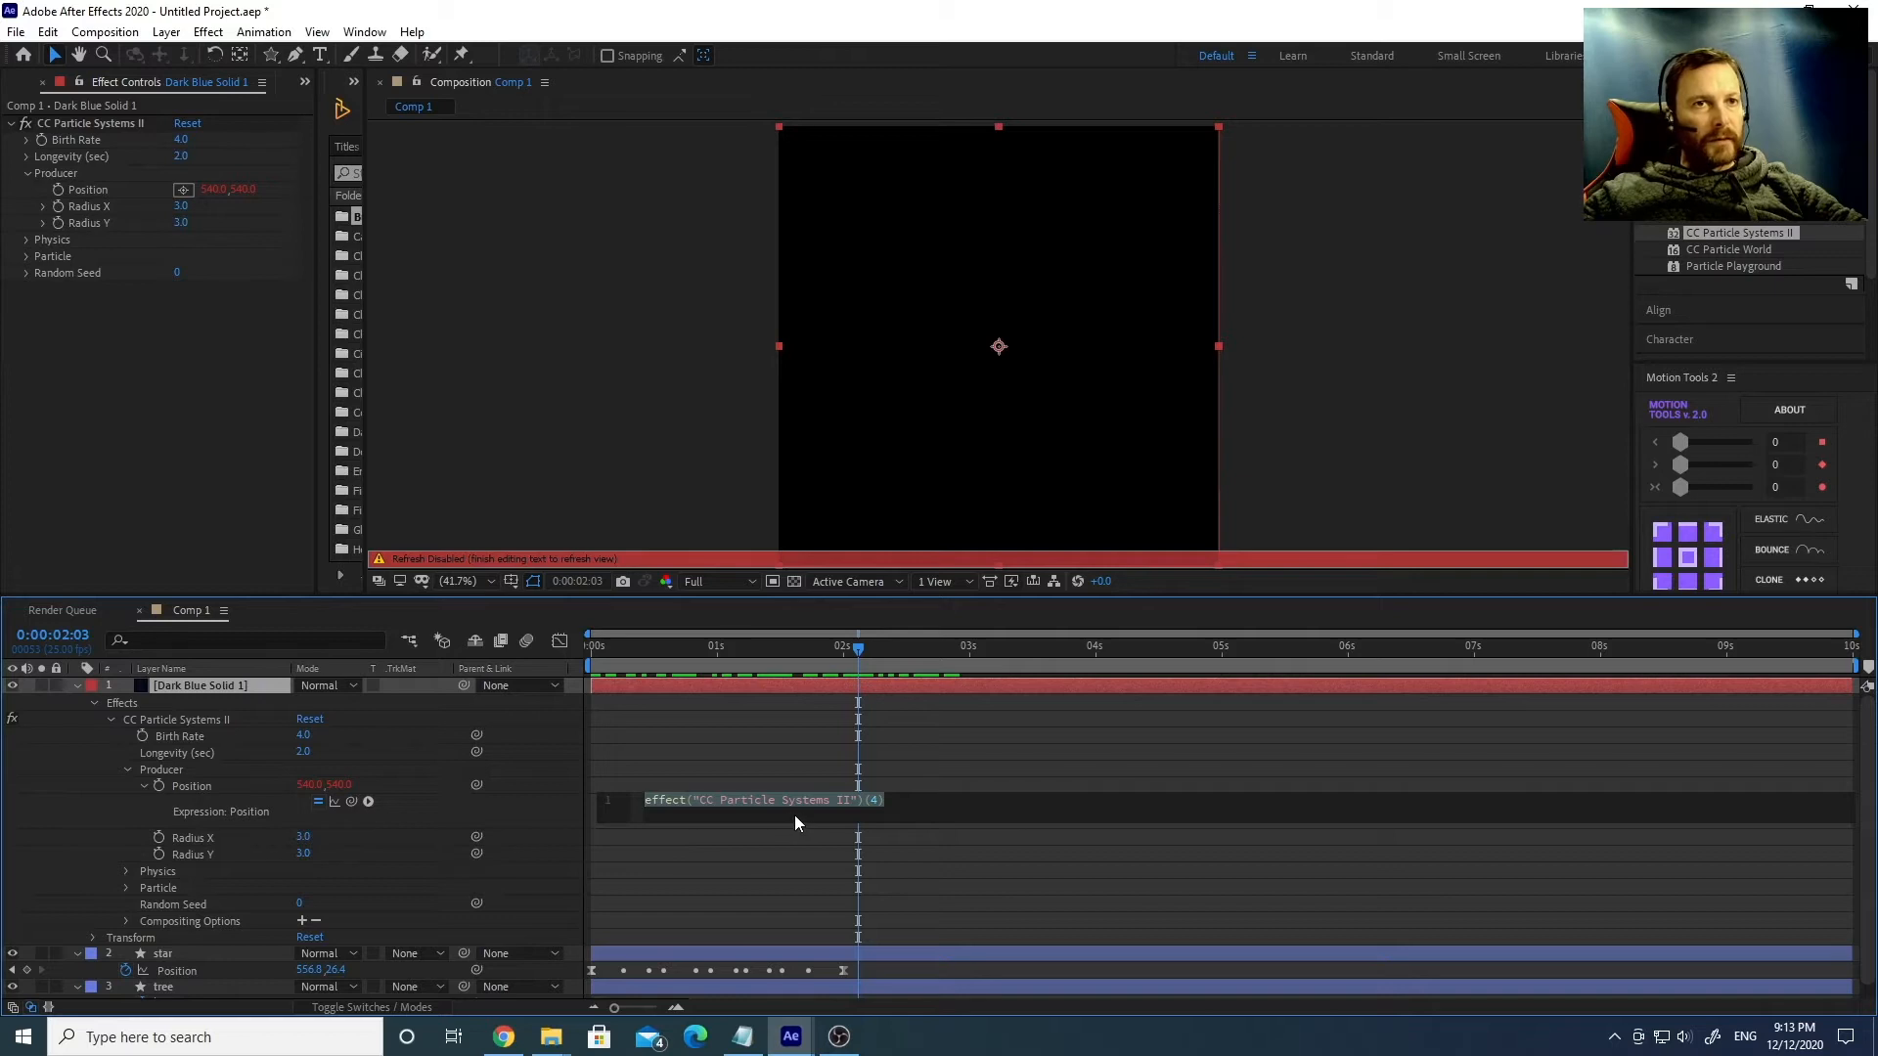
{"action": "left_click", "coordinate": [881, 802]}
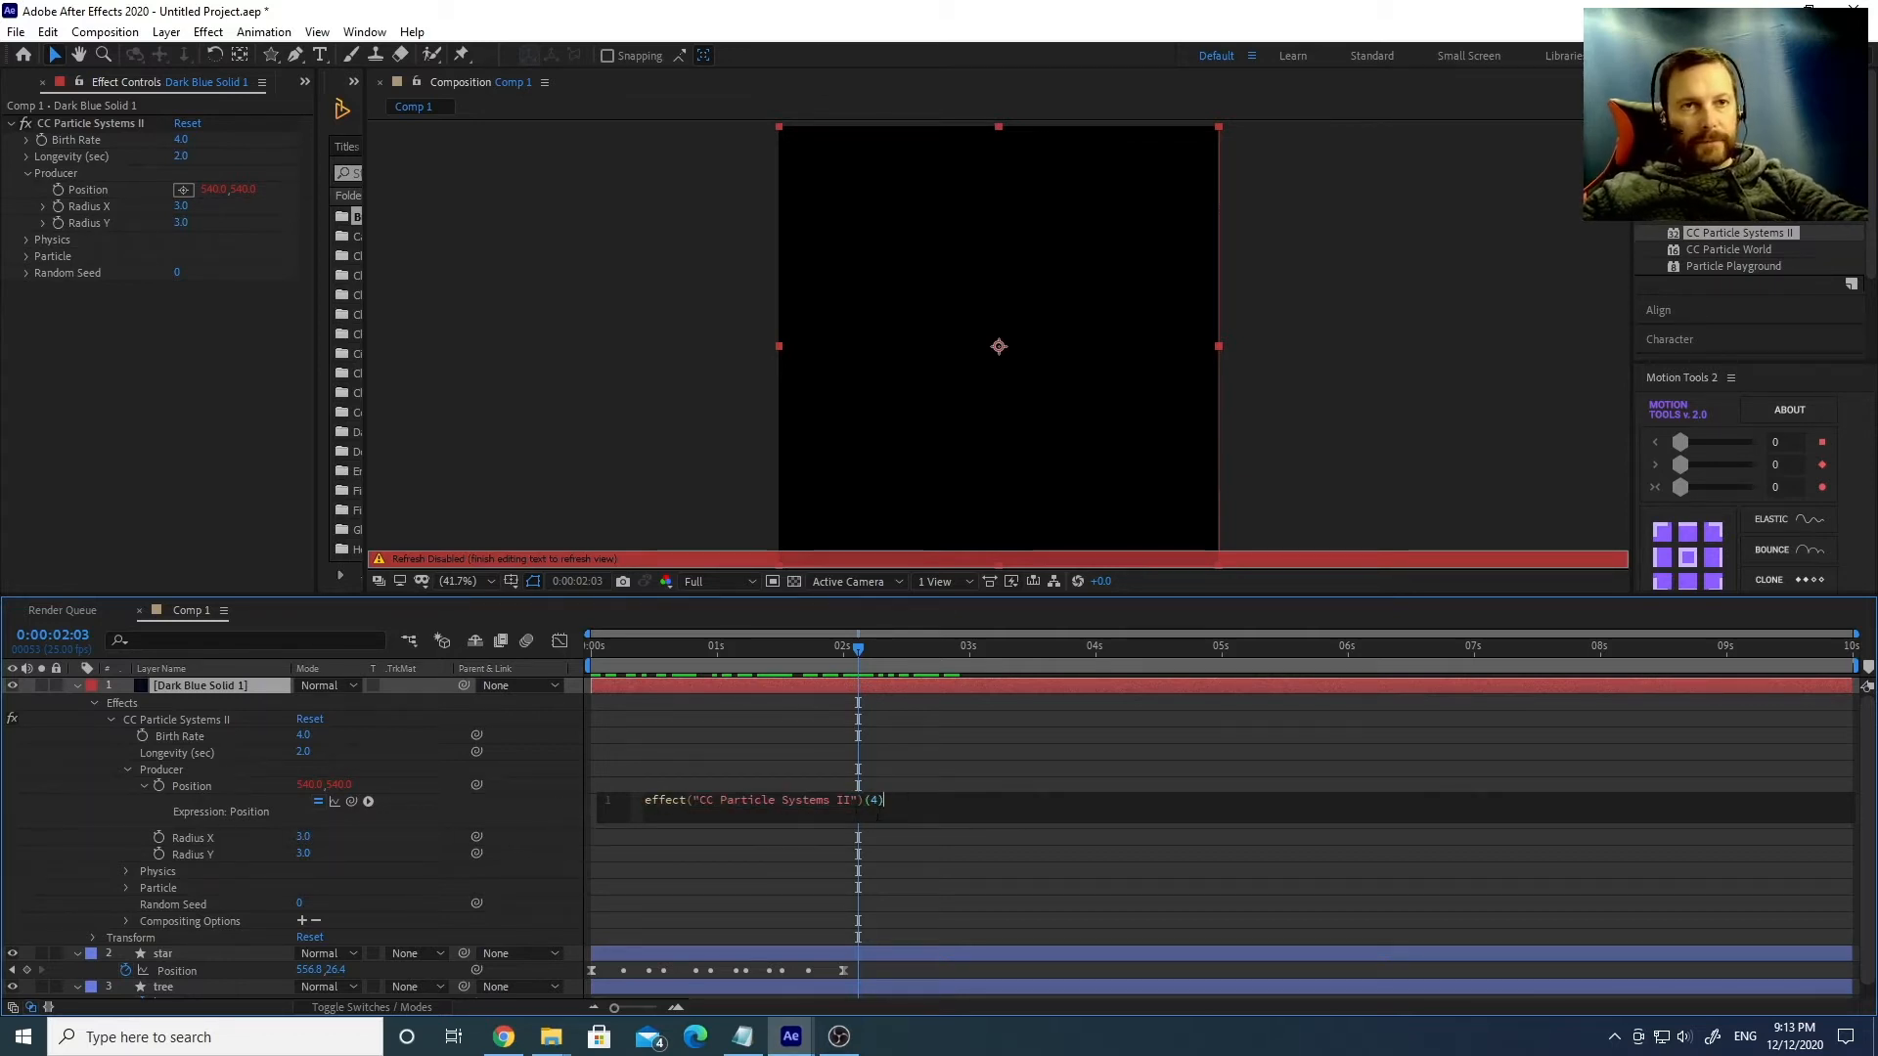
{"action": "key", "text": "ctrl+a"}
{"action": "key", "text": "BackSpace"}
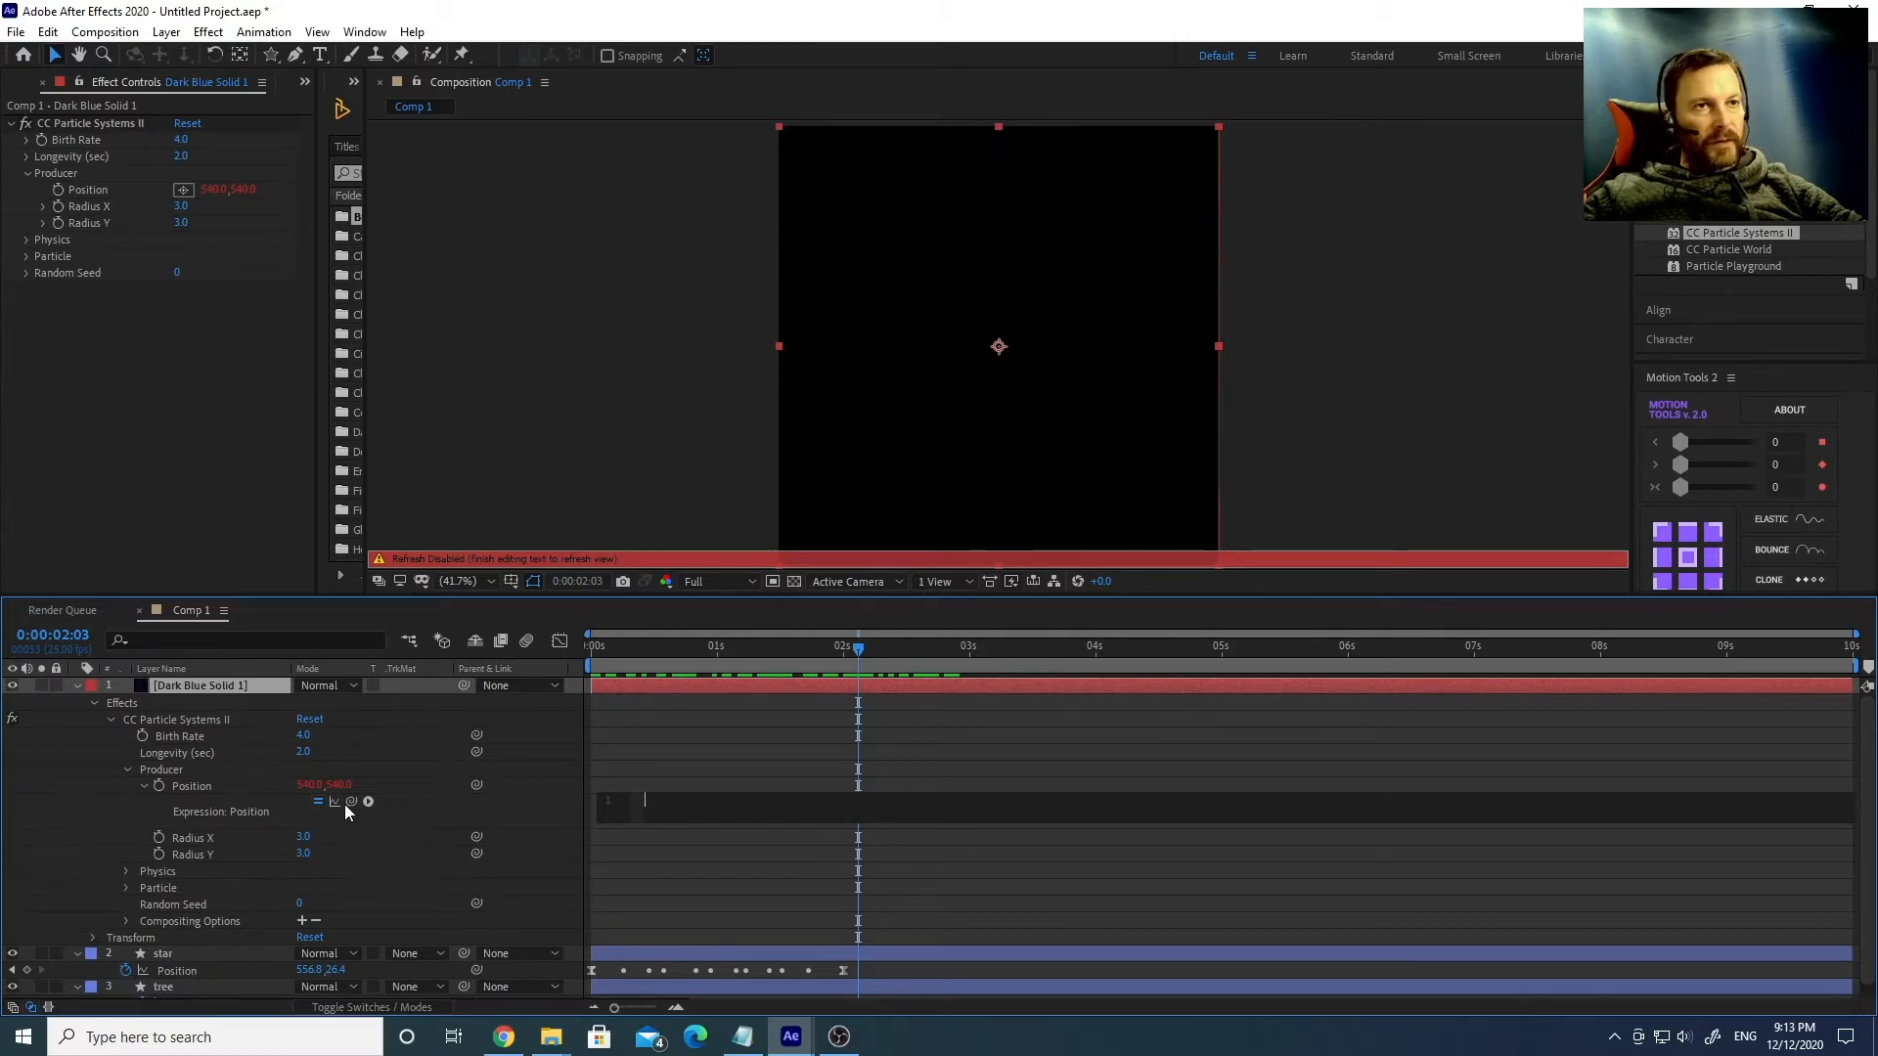
{"action": "left_click_drag", "start_coordinate": [350, 800], "coordinate": [180, 973]}
Preview the particles following the star from the first frame and return to the start.
{"action": "left_click", "coordinate": [614, 646]}
{"action": "mouse_move", "coordinate": [582, 648]}
{"action": "left_mouse_down"}
{"action": "mouse_move", "coordinate": [896, 660]}
{"action": "mouse_move", "coordinate": [582, 661]}
{"action": "left_mouse_up"}
{"action": "key", "text": "space"}
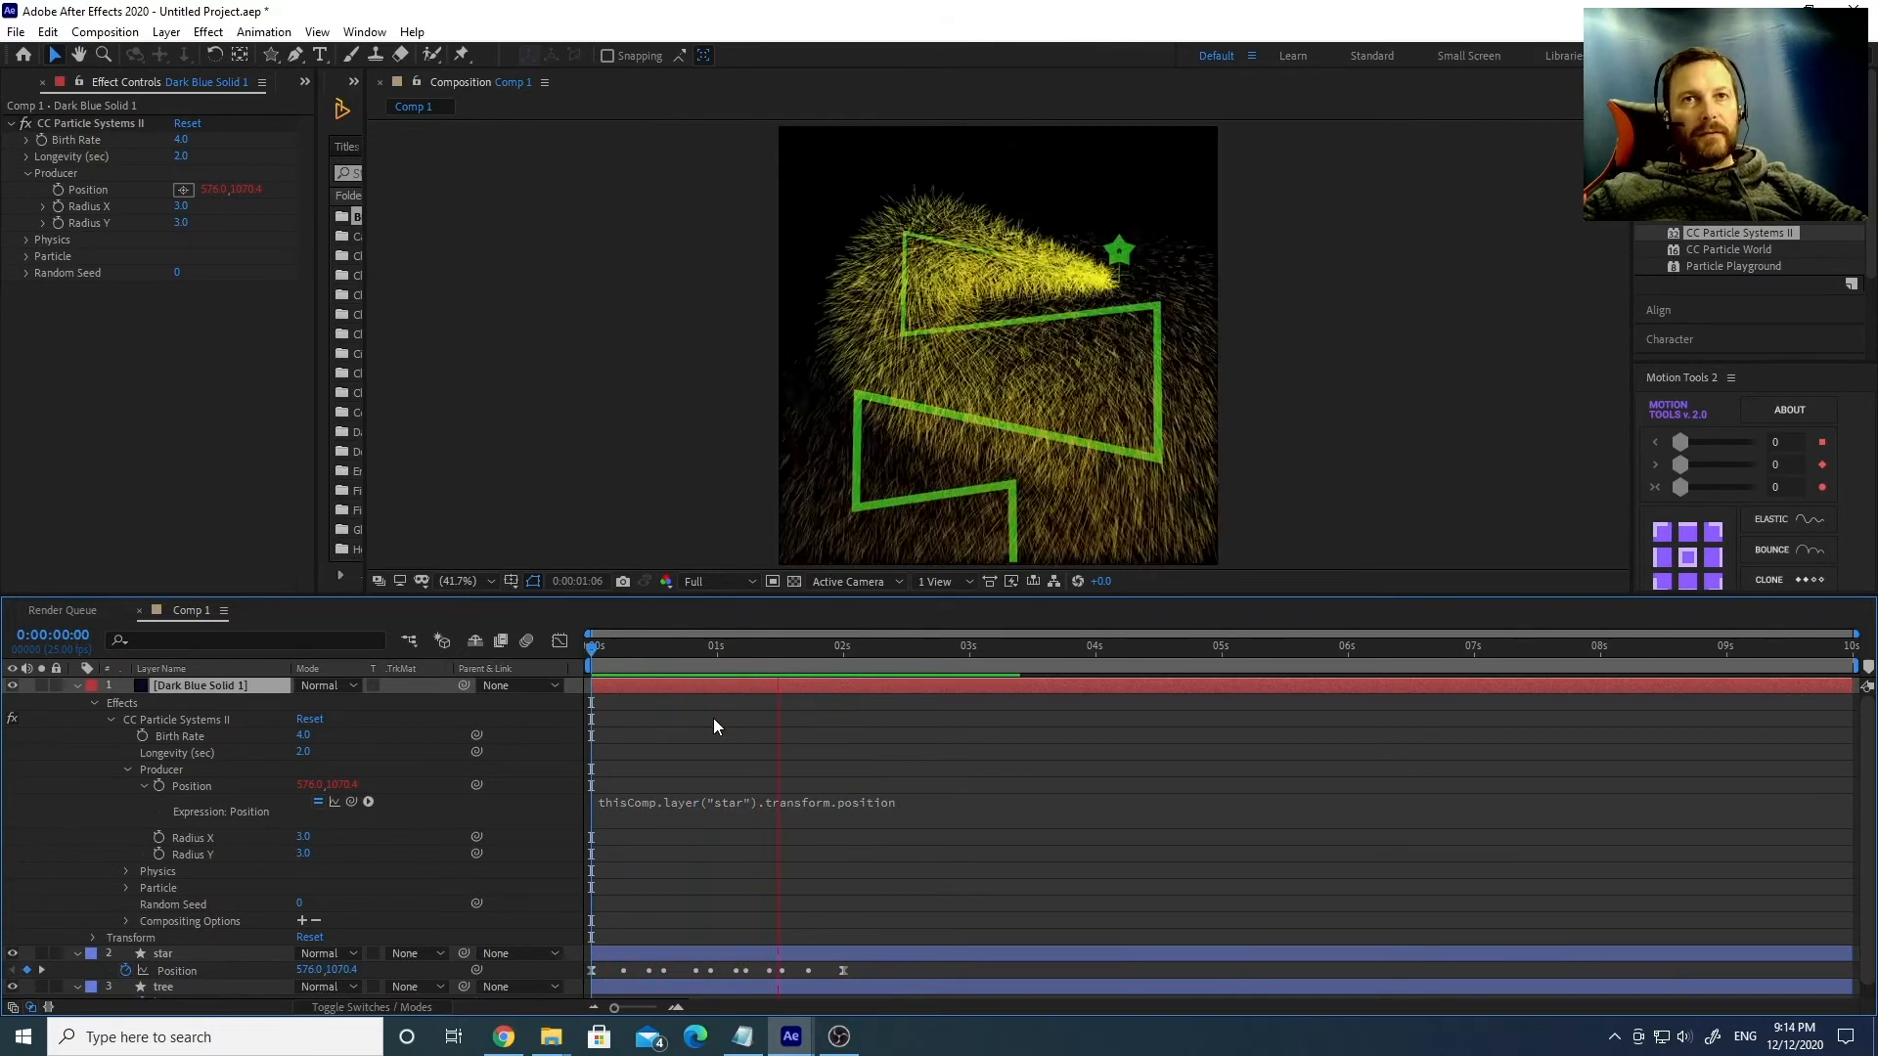
{"action": "key", "text": "space"}
{"action": "left_click_drag", "start_coordinate": [590, 651], "coordinate": [692, 626]}
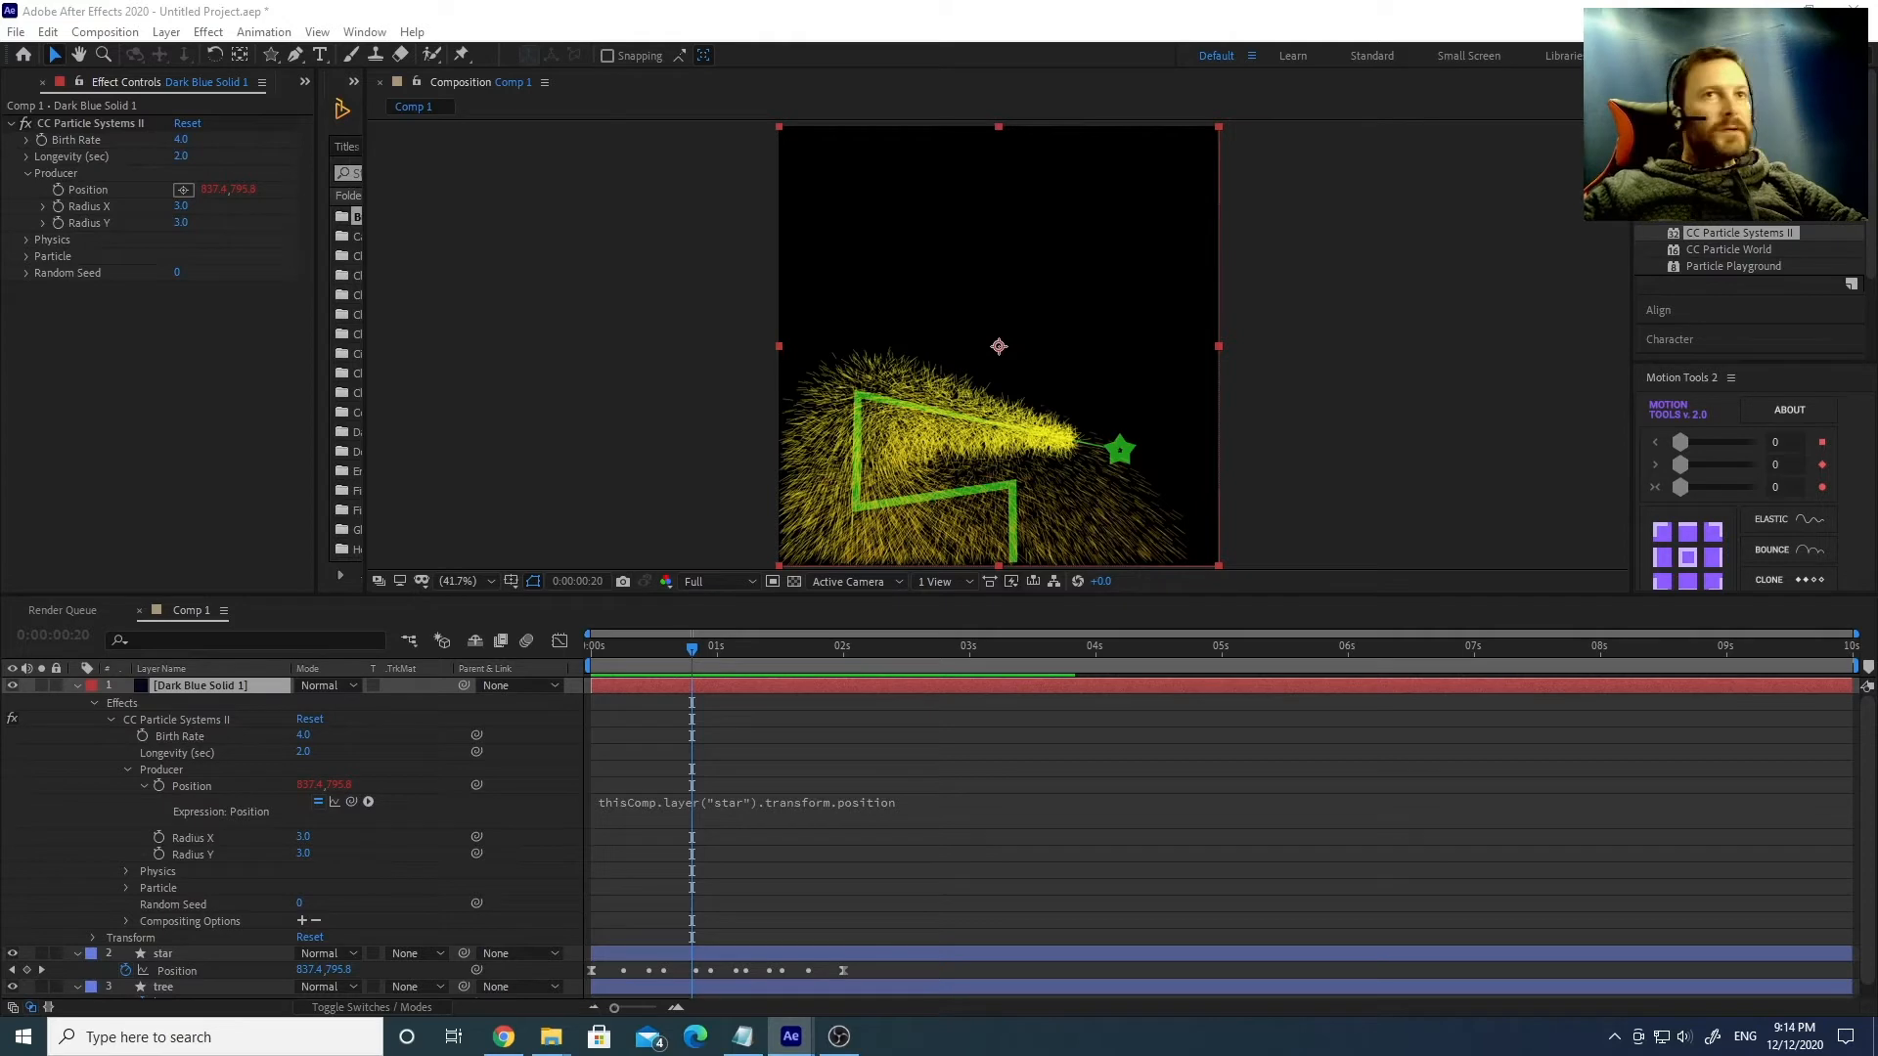
{"action": "left_click_drag", "start_coordinate": [620, 647], "coordinate": [571, 666]}
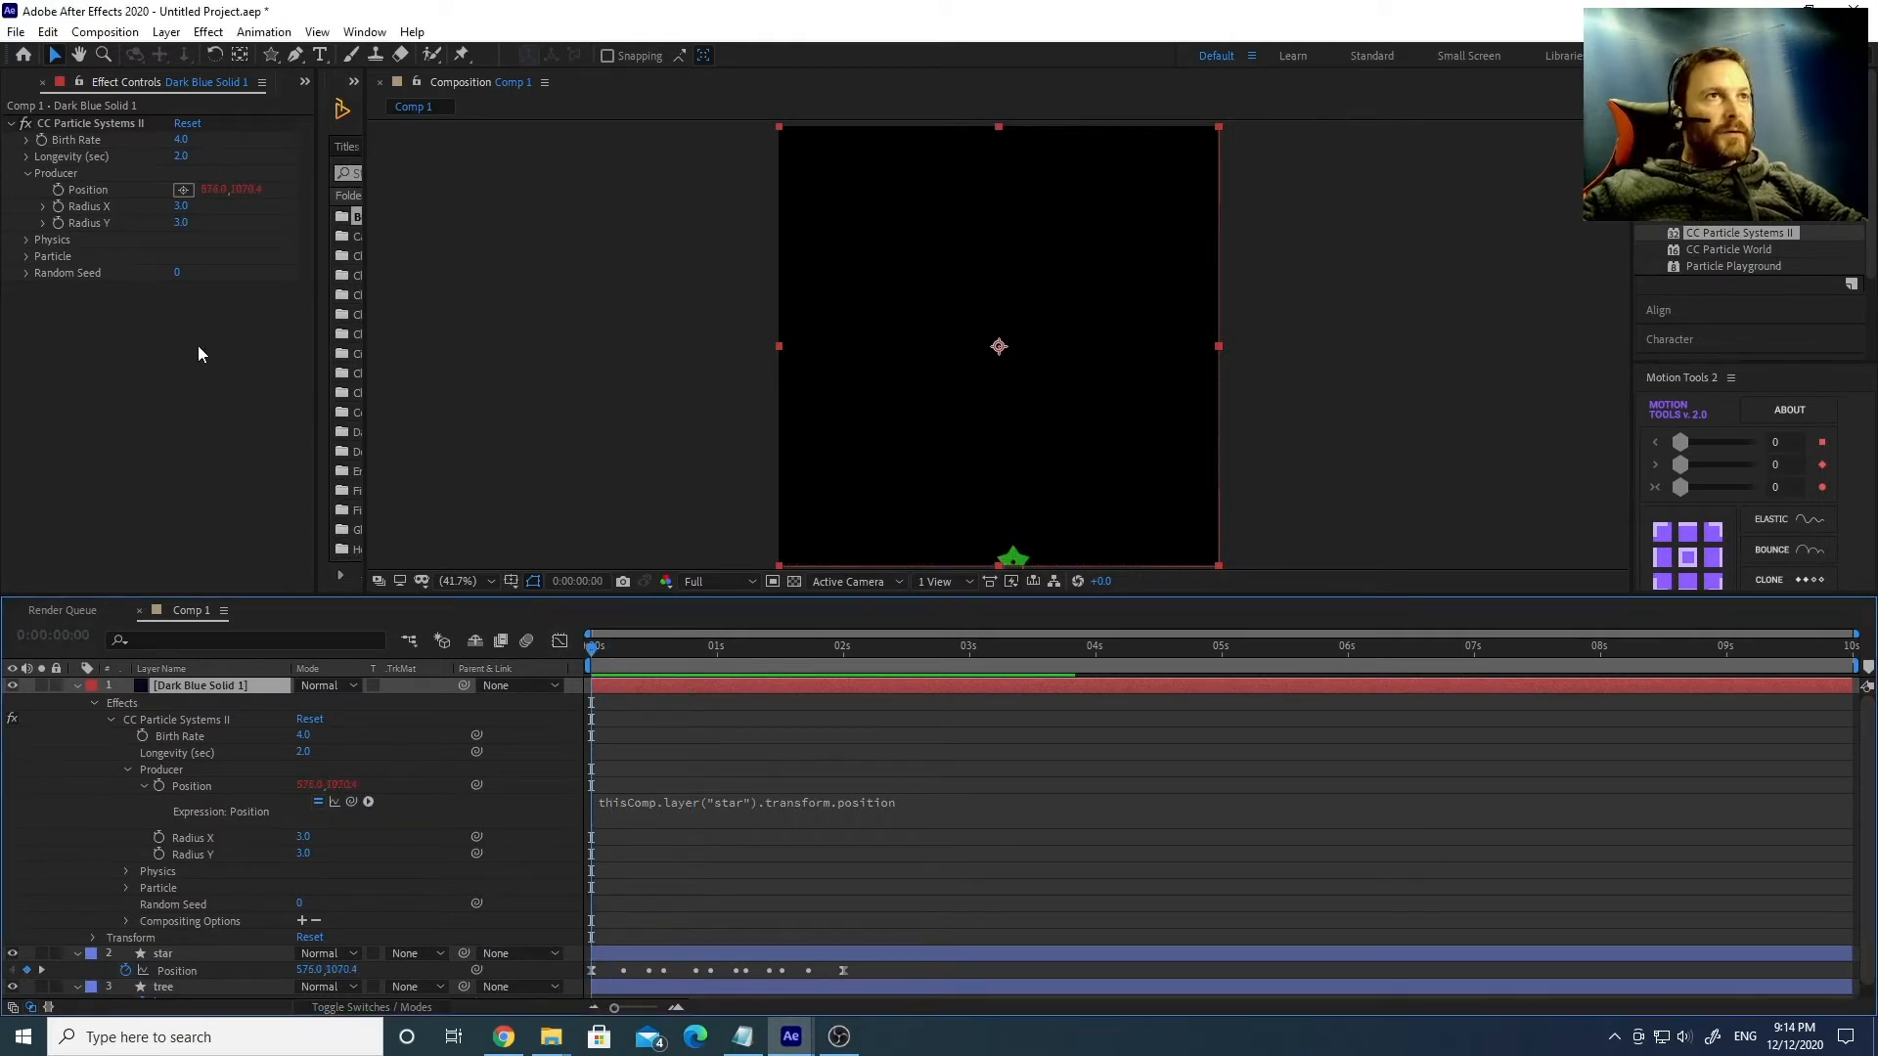
At 0:00:02:10, set the particle system's Birth Rate to 0.5 and Longevity to 5 seconds.
{"action": "left_click", "coordinate": [894, 651]}
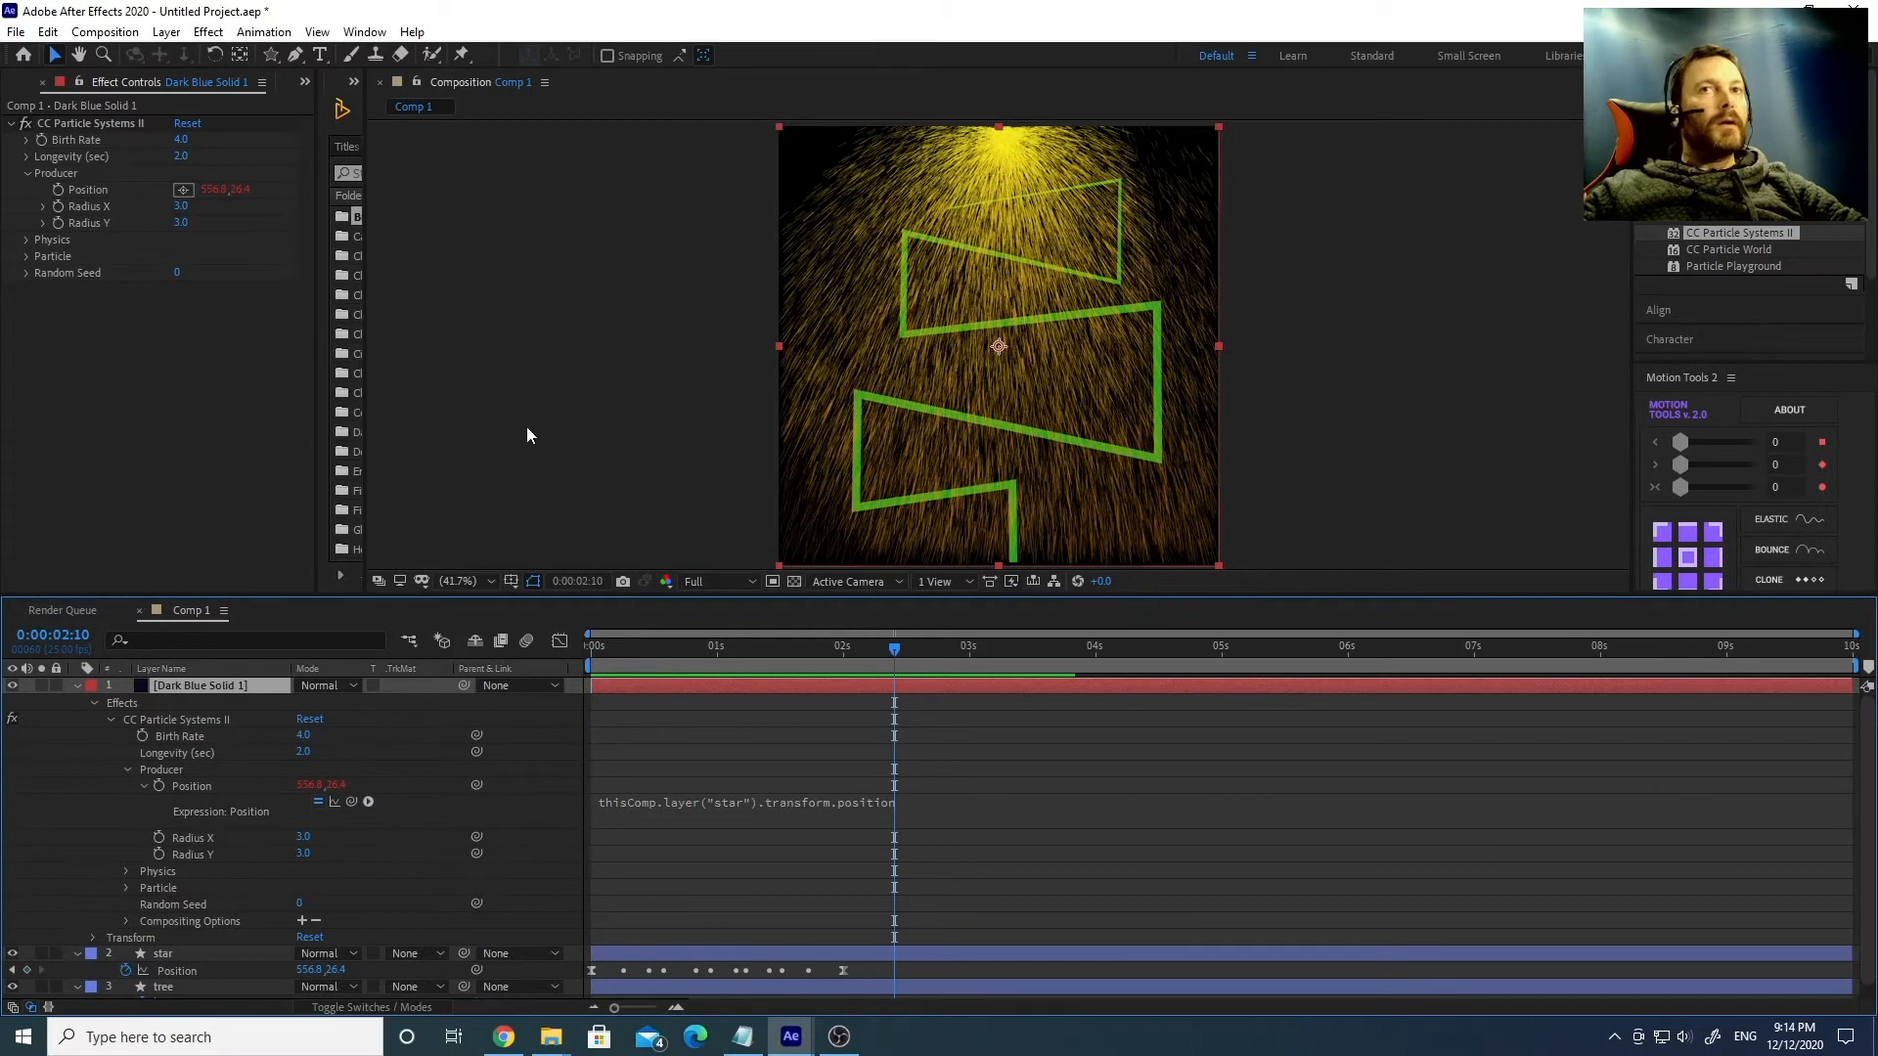
{"action": "left_click", "coordinate": [27, 140]}
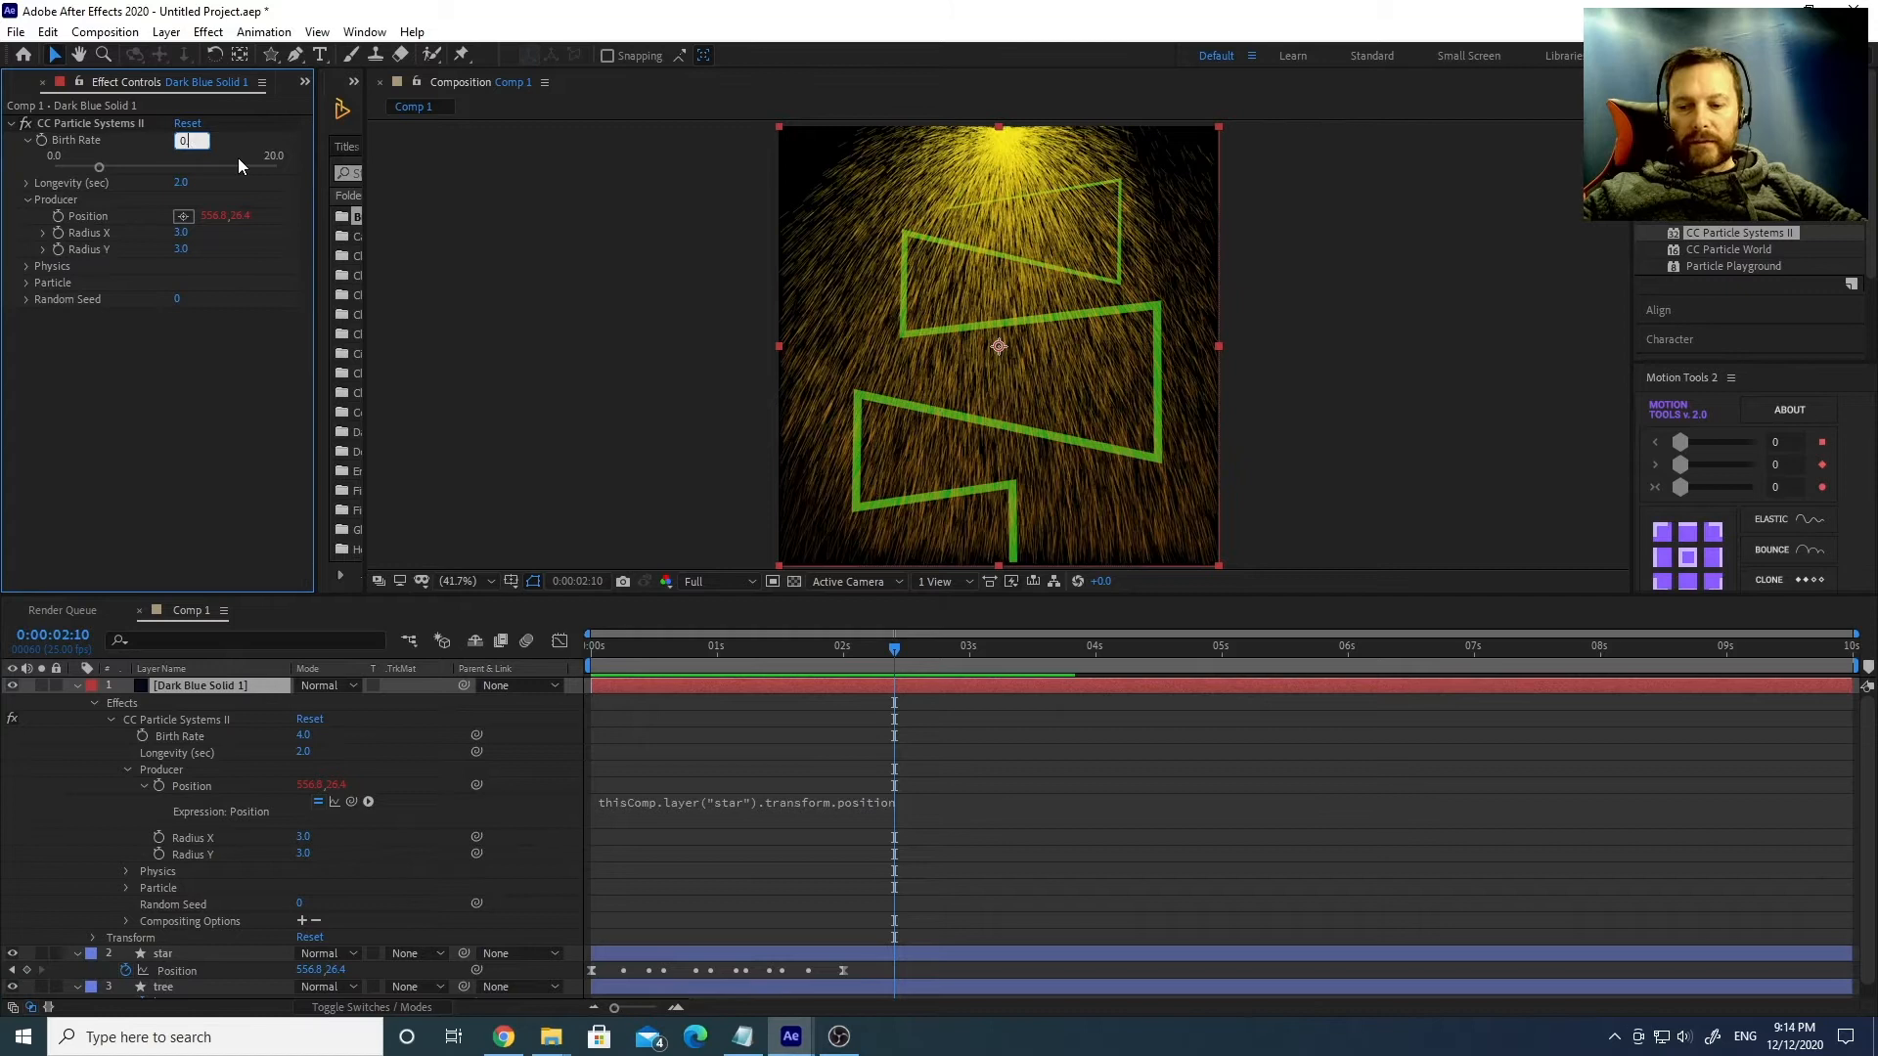
{"action": "key", "text": "Return"}
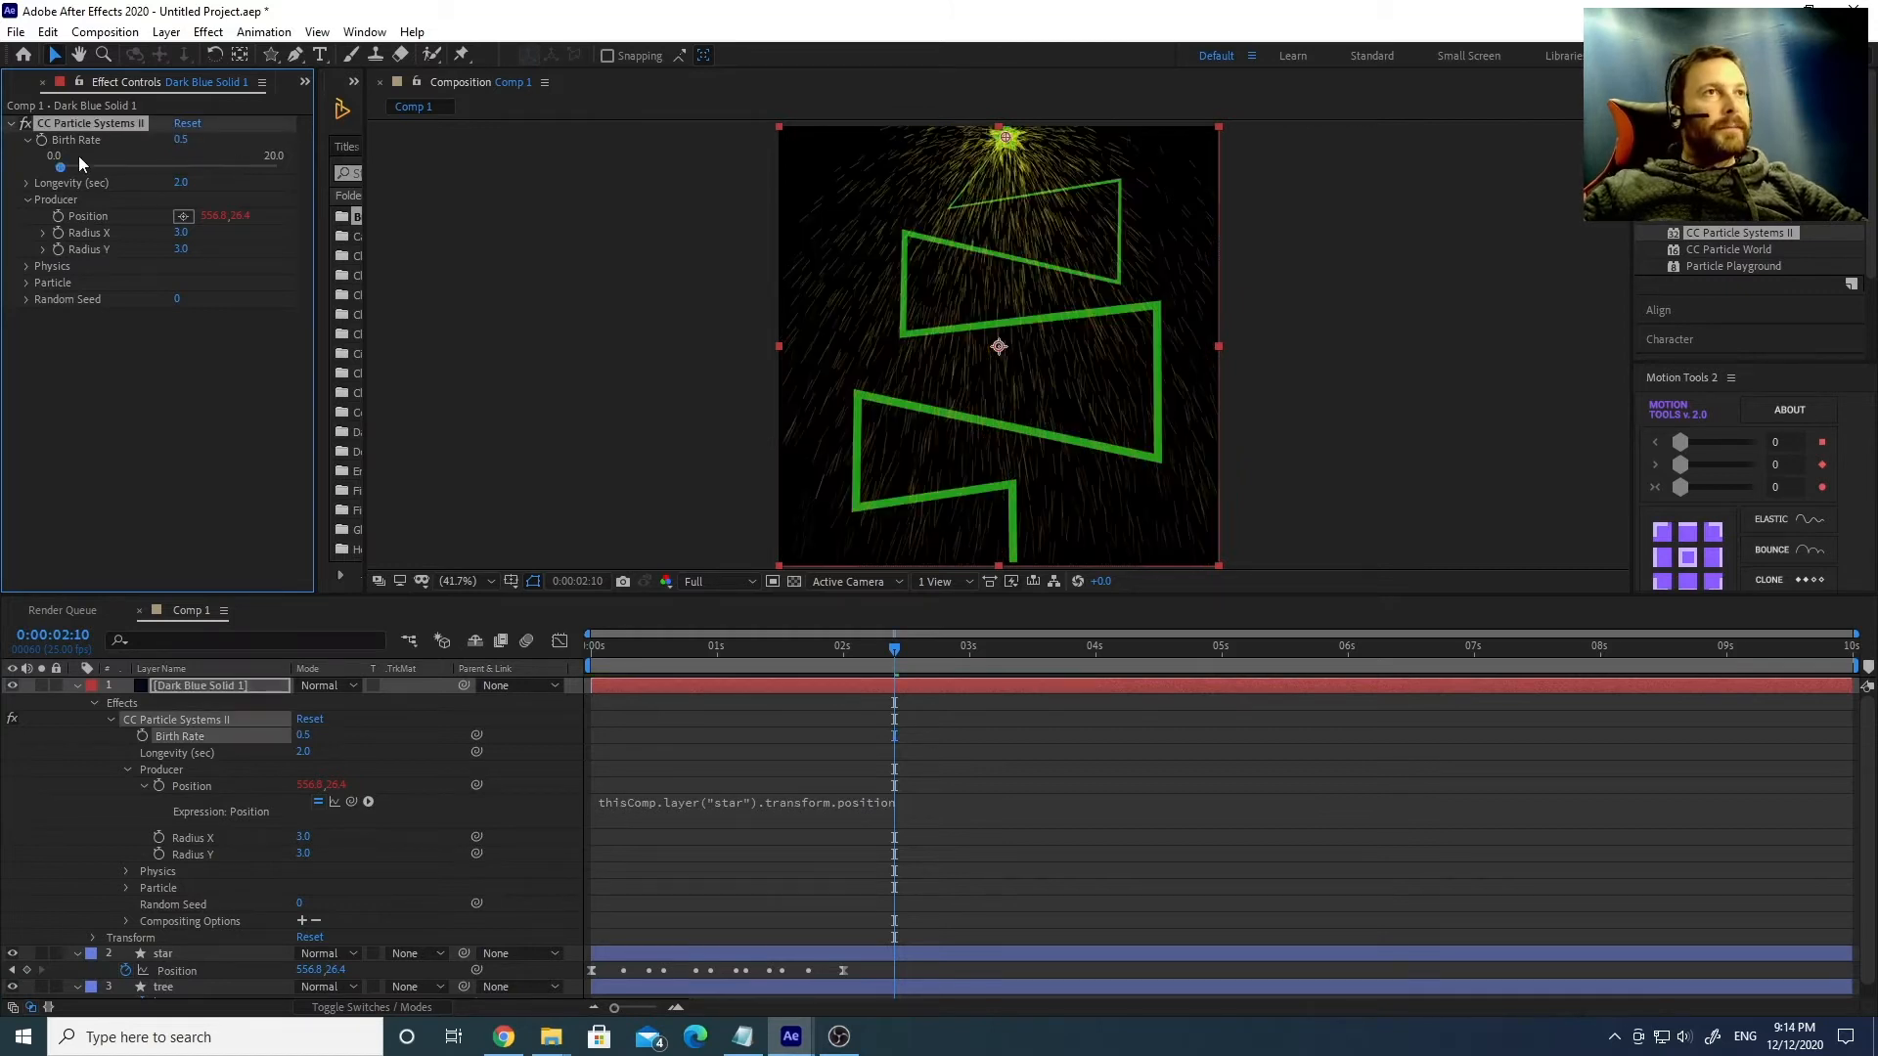
{"action": "left_click", "coordinate": [27, 140]}
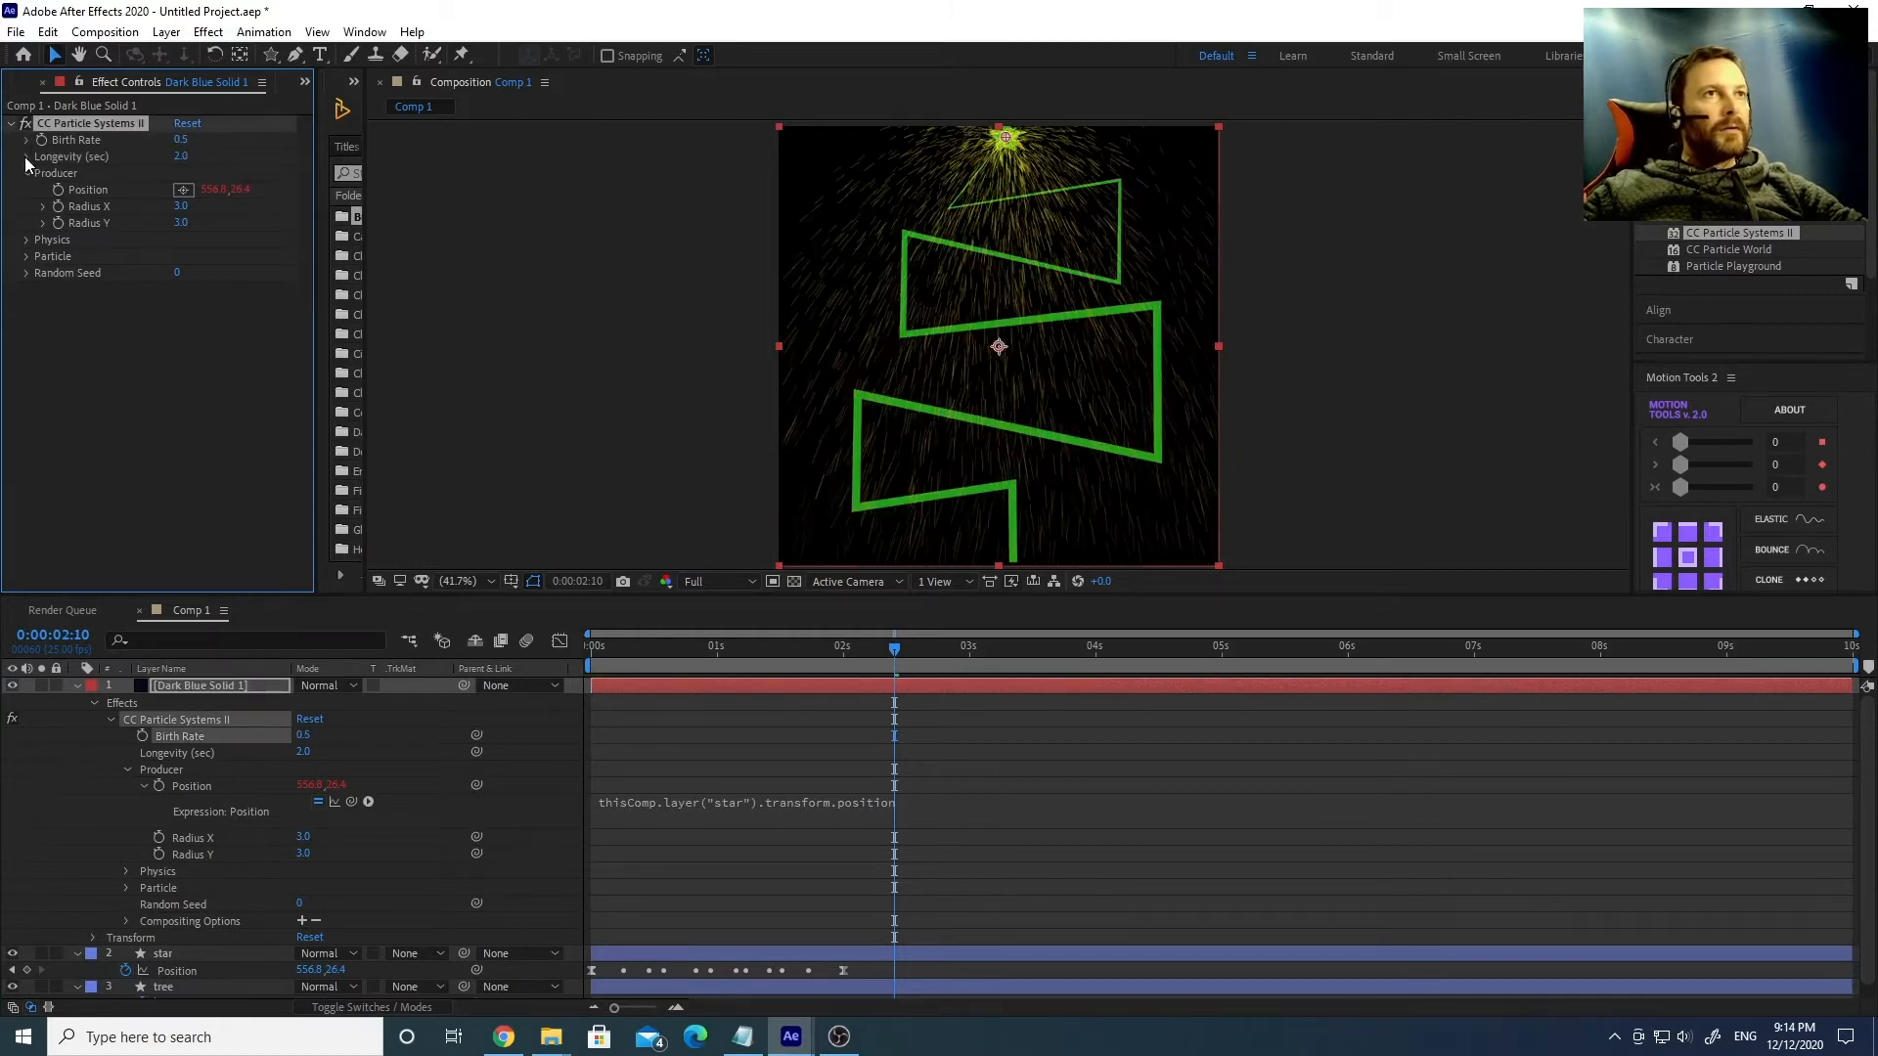
{"action": "left_click", "coordinate": [181, 158]}
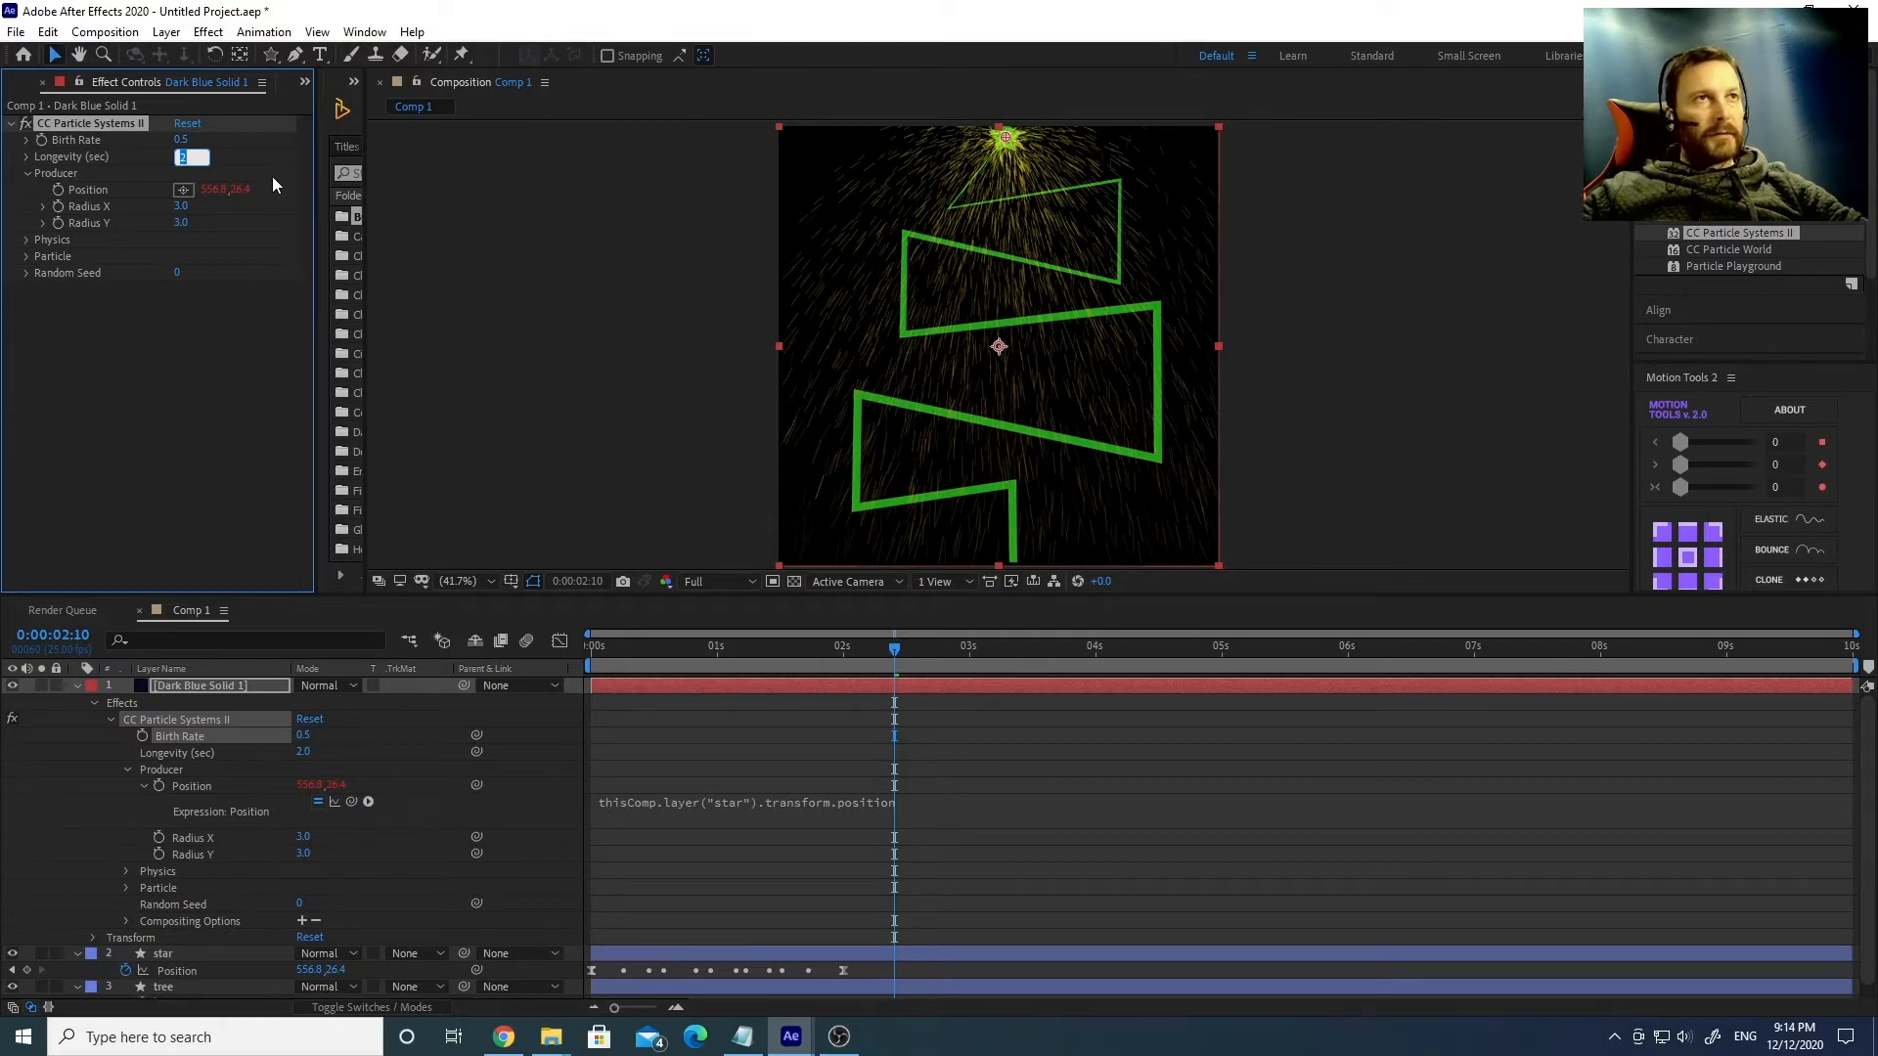
{"action": "left_click", "coordinate": [186, 358]}
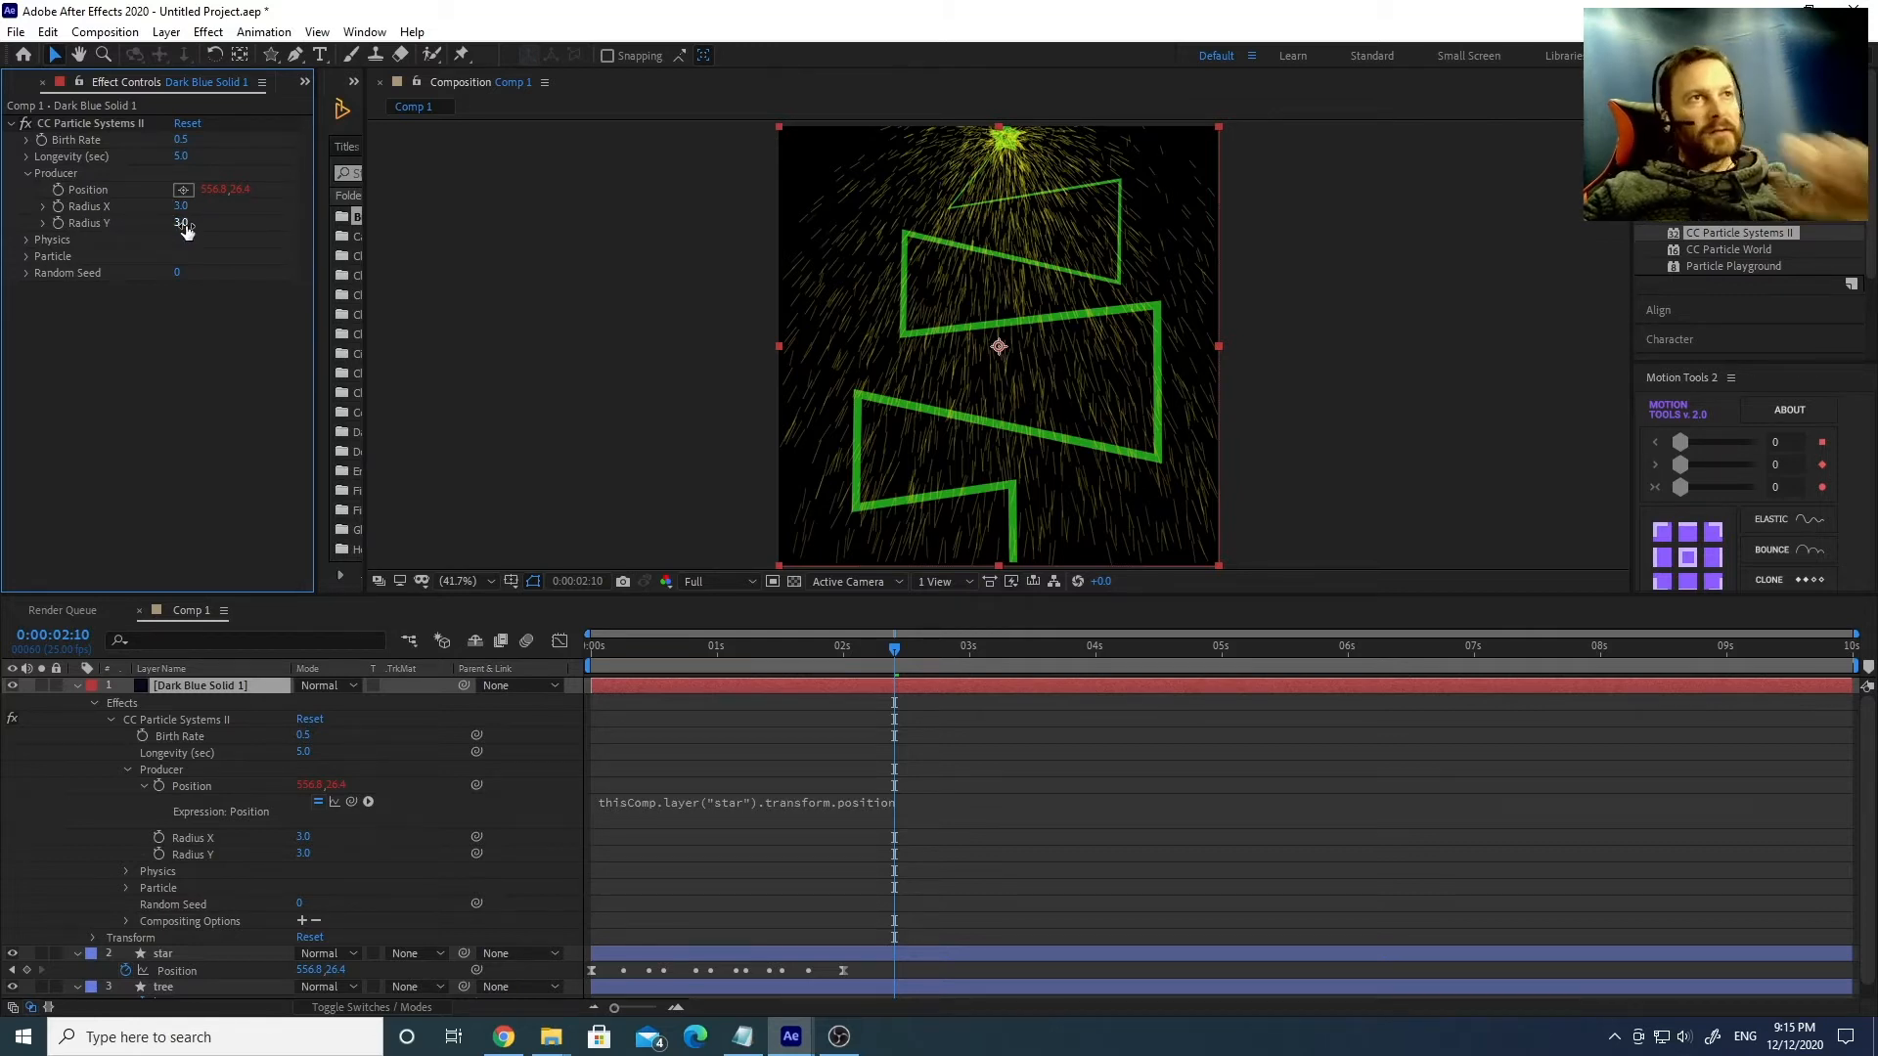
In the particle Physics settings, try a Velocity of 0.1 and settle on 0.2.
{"action": "left_click", "coordinate": [26, 241]}
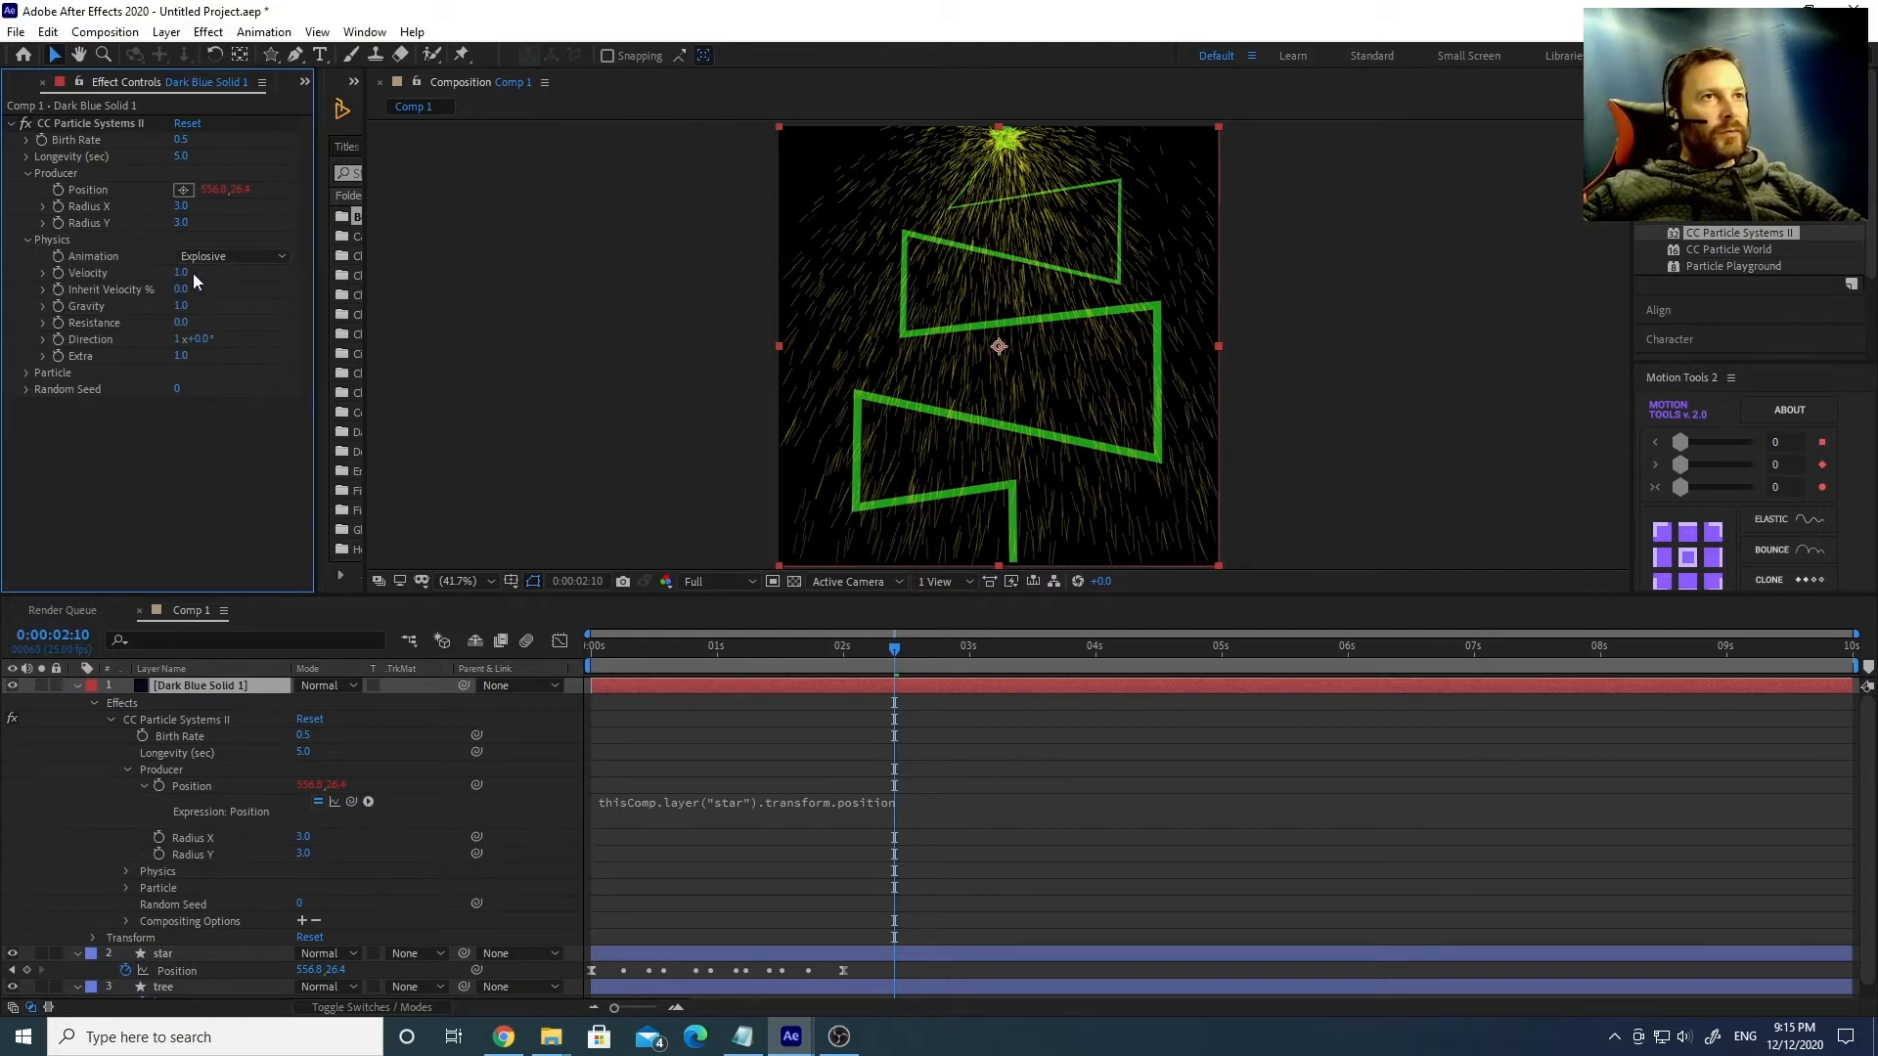
{"action": "type", "text": ".1"}
{"action": "key", "text": "Return"}
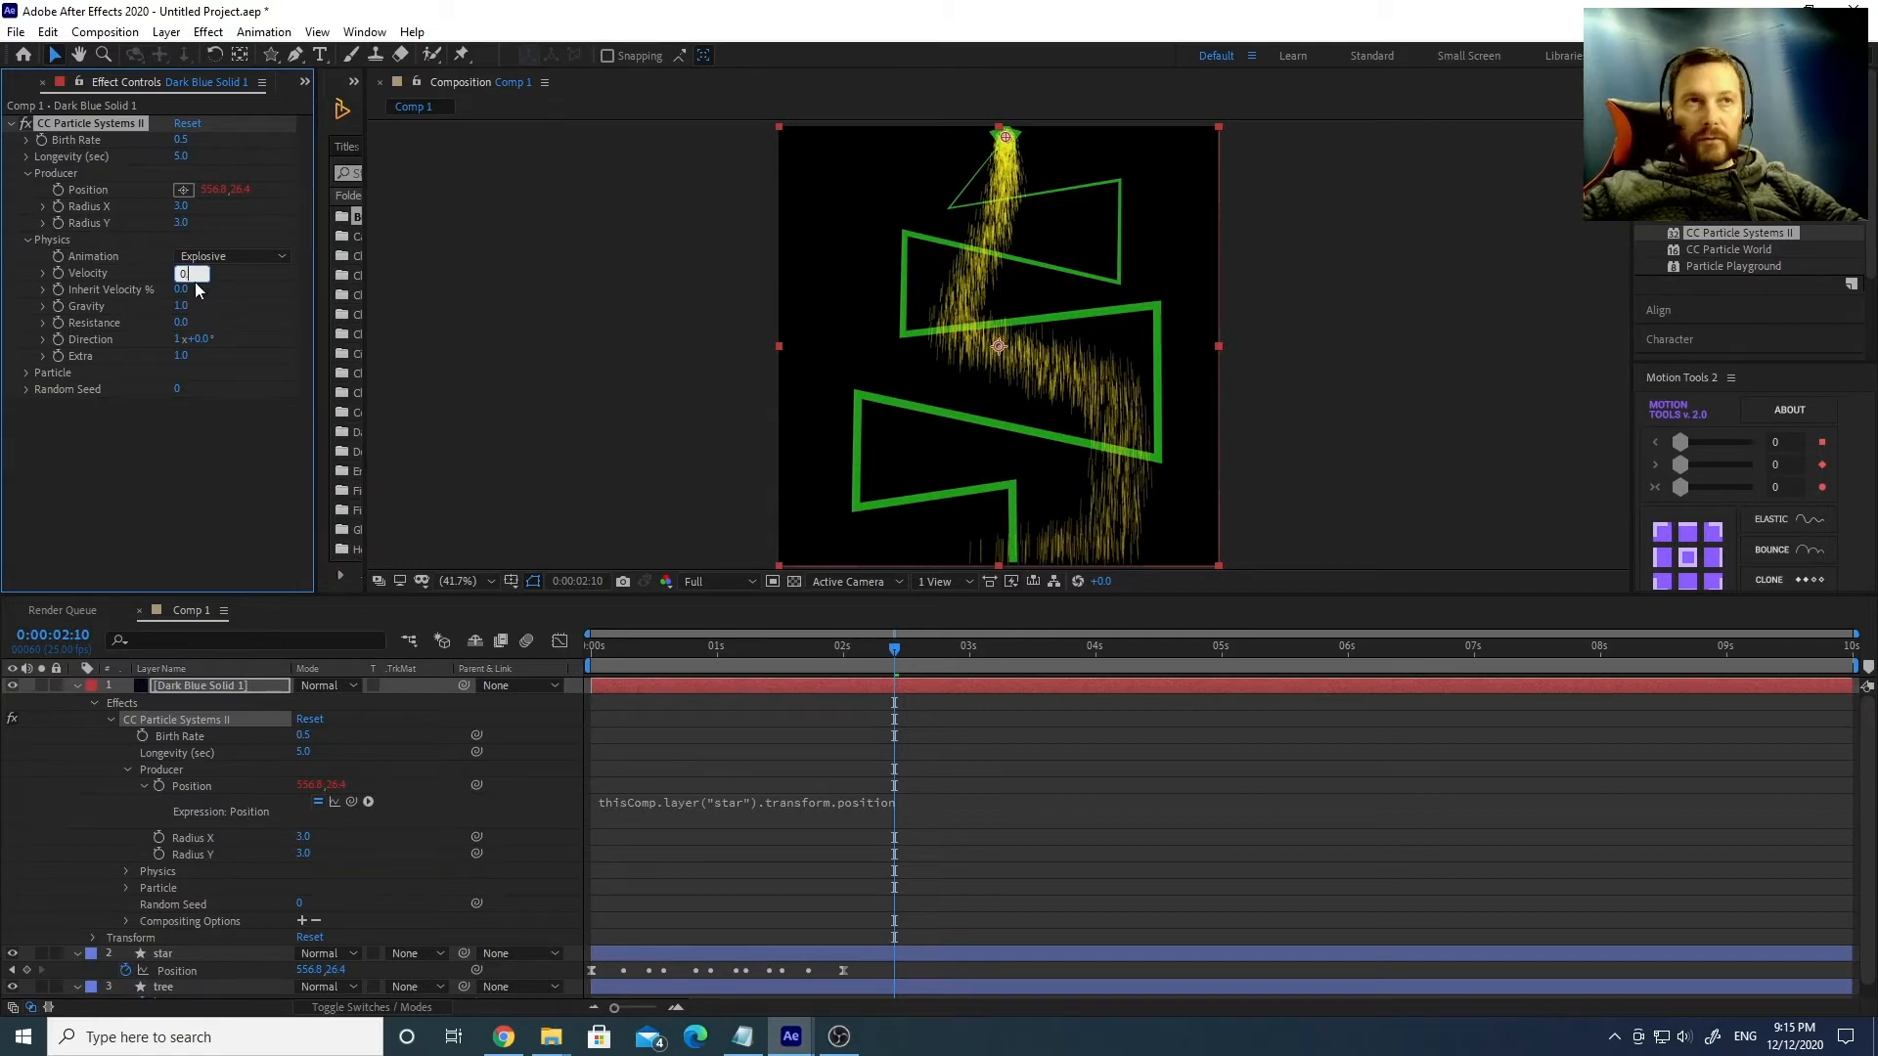
{"action": "type", "text": ".2"}
{"action": "key", "text": "Return"}
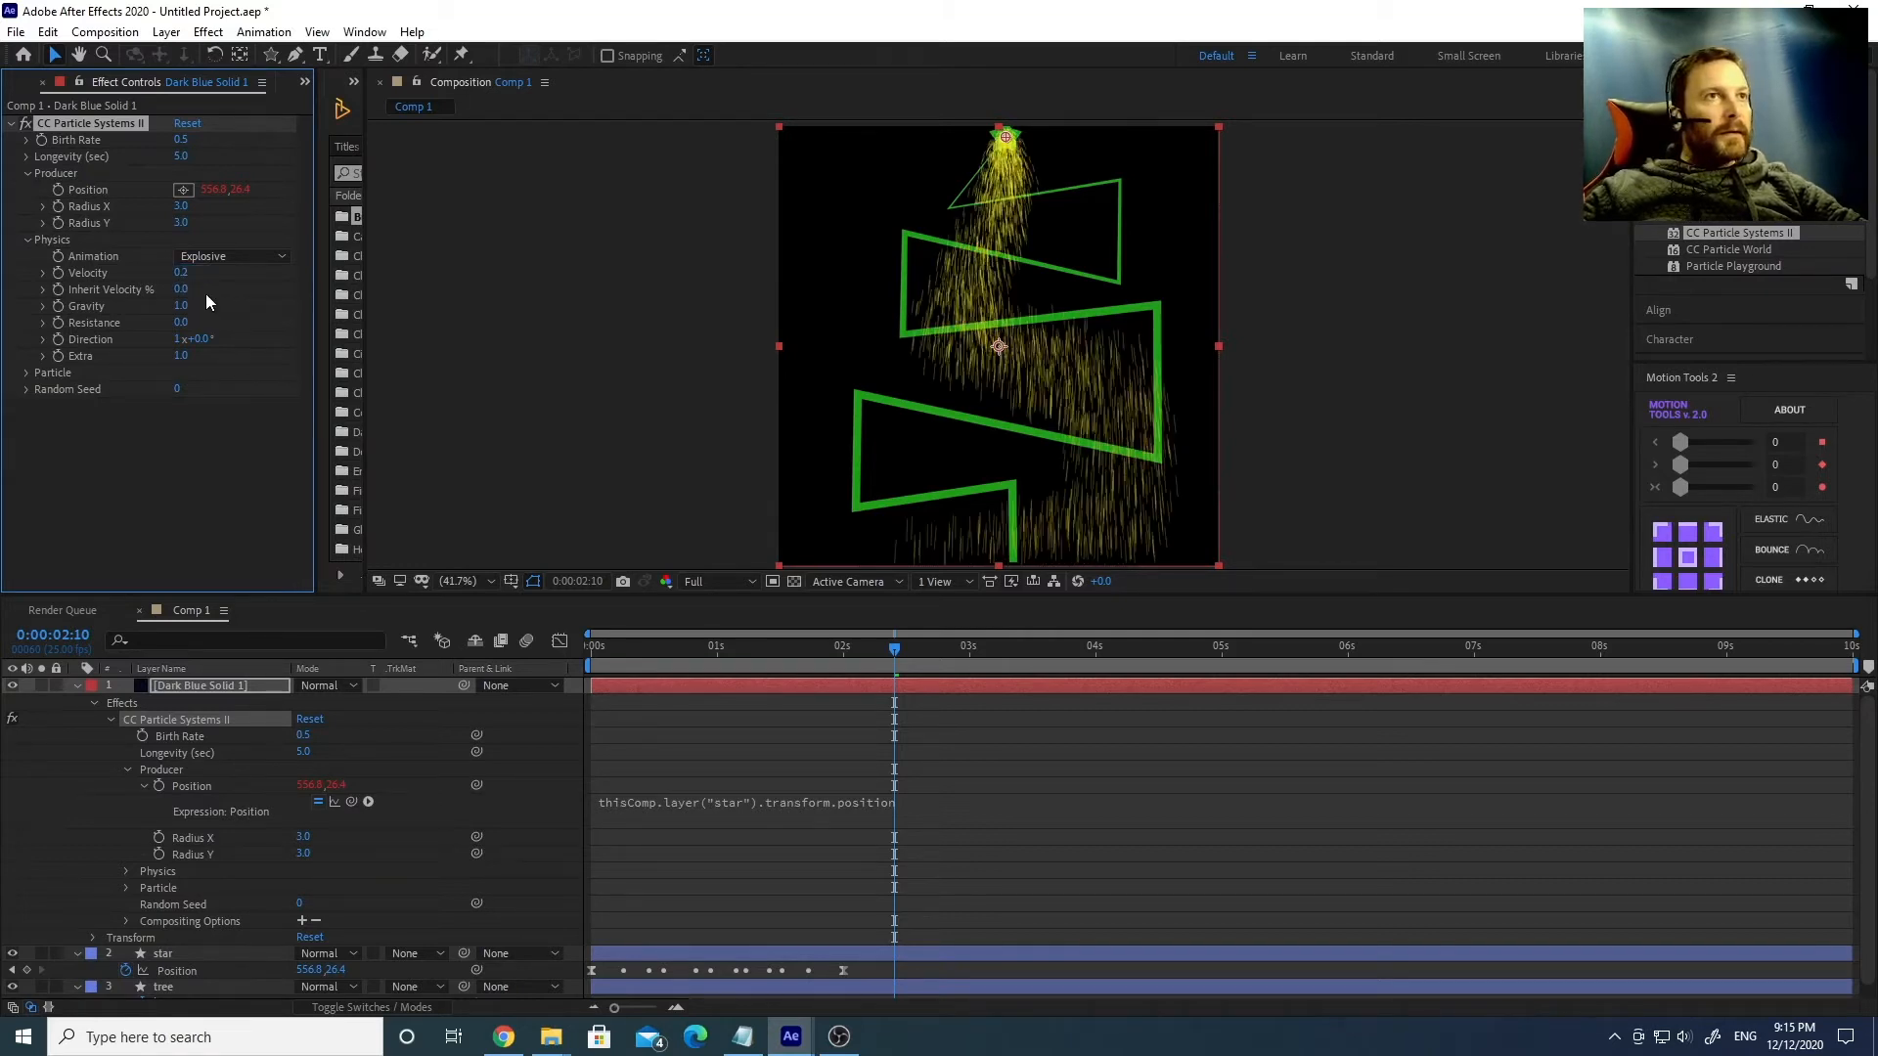
Set the particle Gravity to 0.1 and Resistance to 1, and collapse the Physics settings.
{"action": "left_click", "coordinate": [179, 308]}
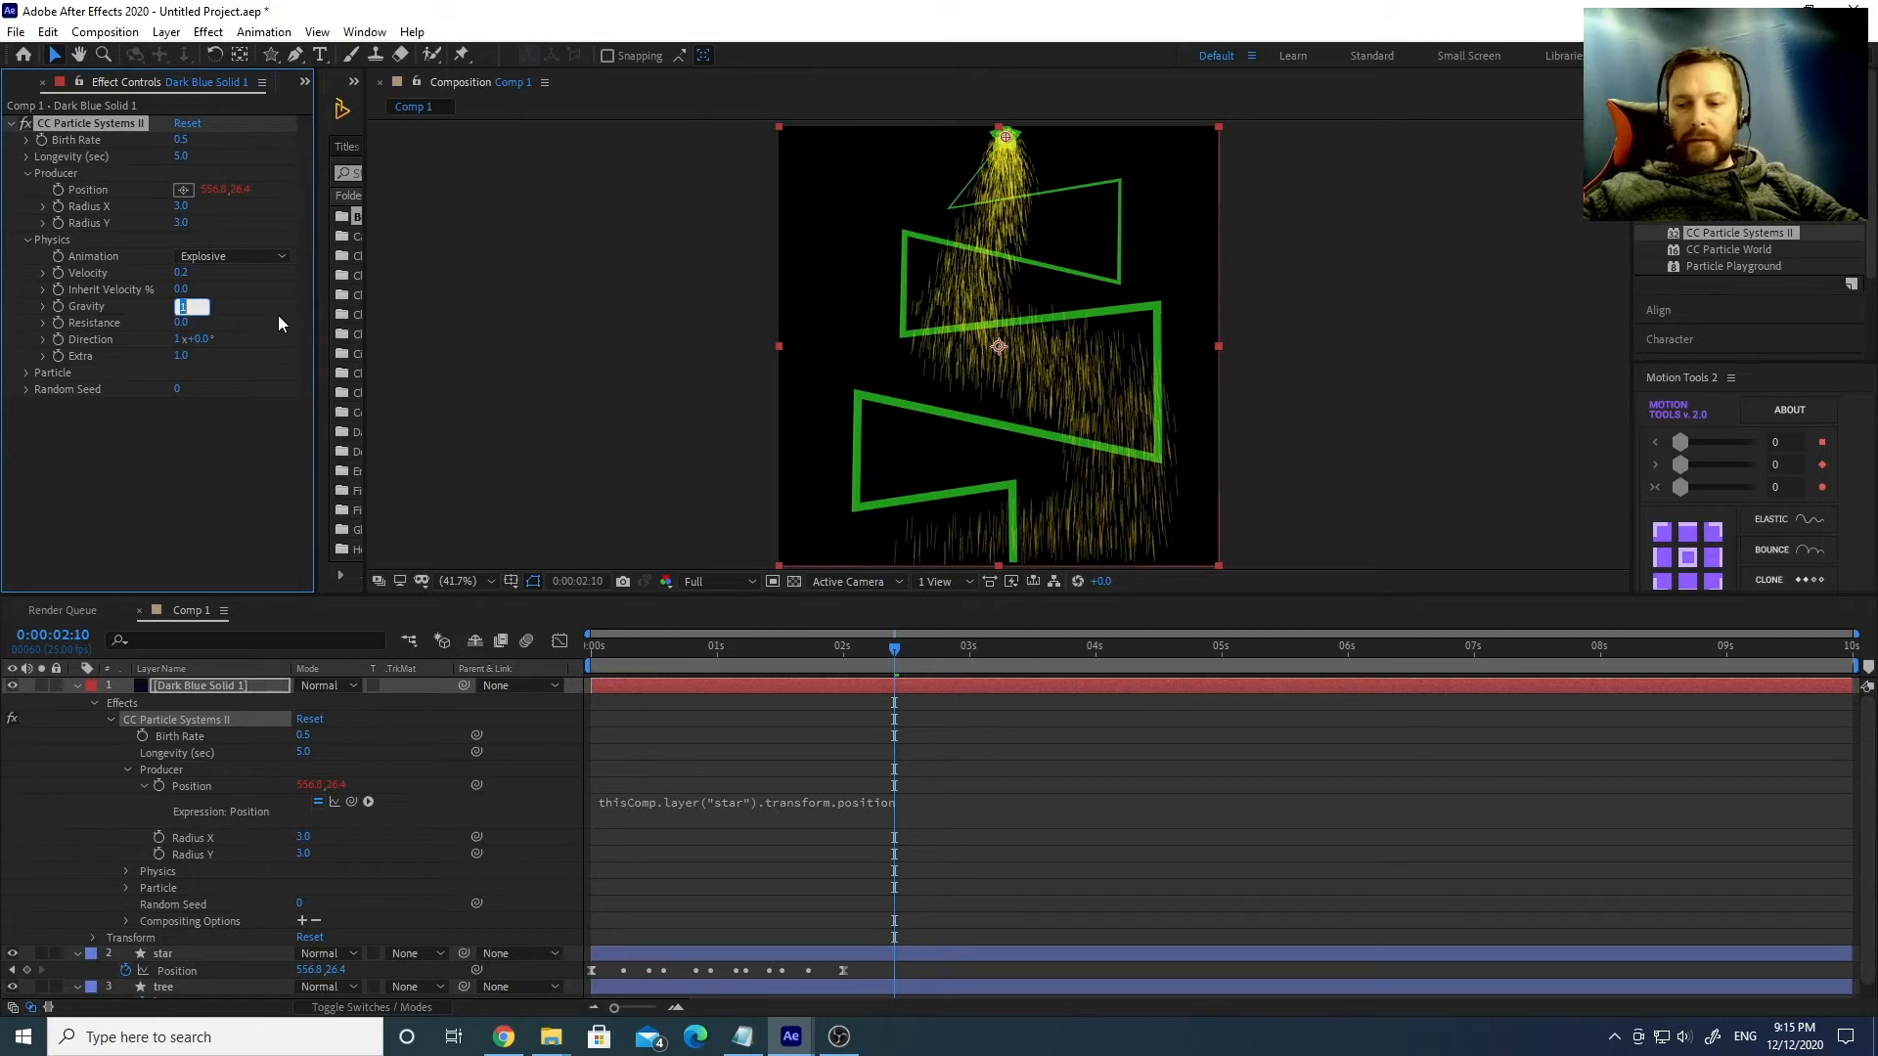
{"action": "type", "text": ".1"}
{"action": "key", "text": "Return"}
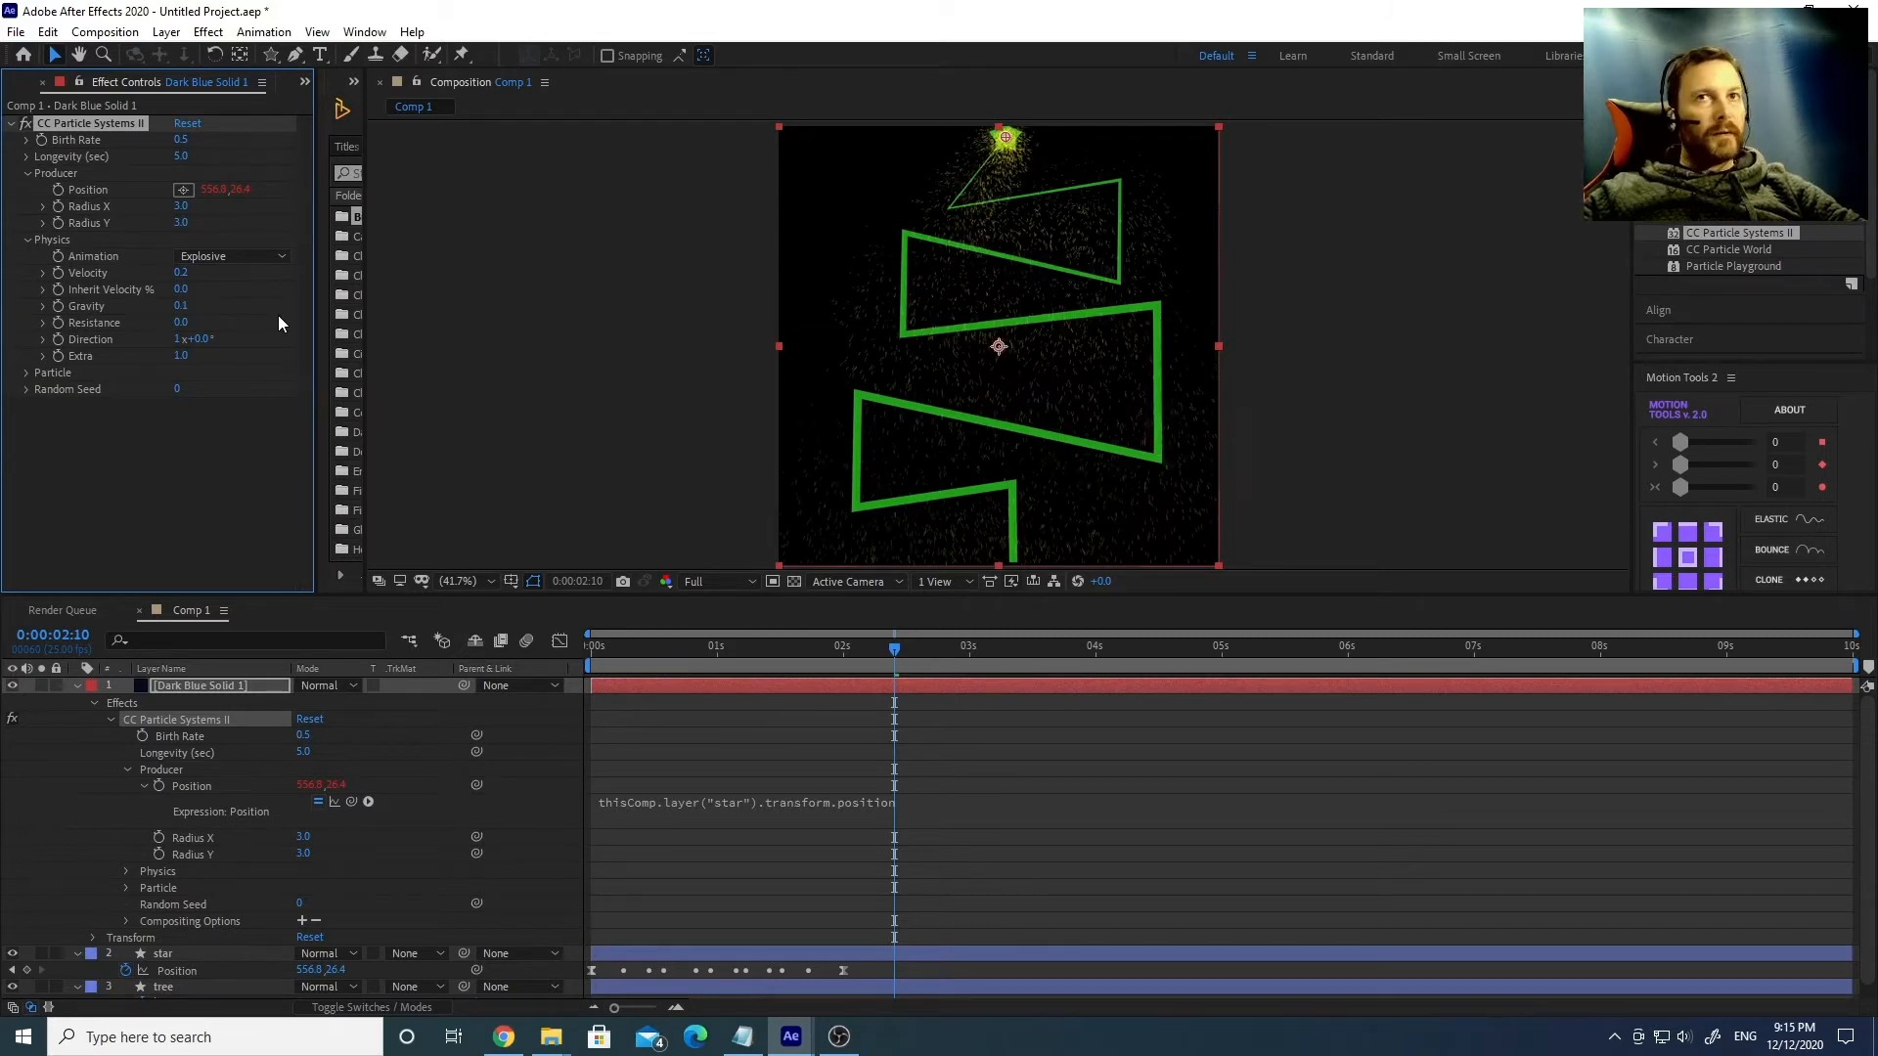
{"action": "left_click", "coordinate": [180, 323]}
{"action": "type", "text": "1"}
{"action": "key", "text": "Return"}
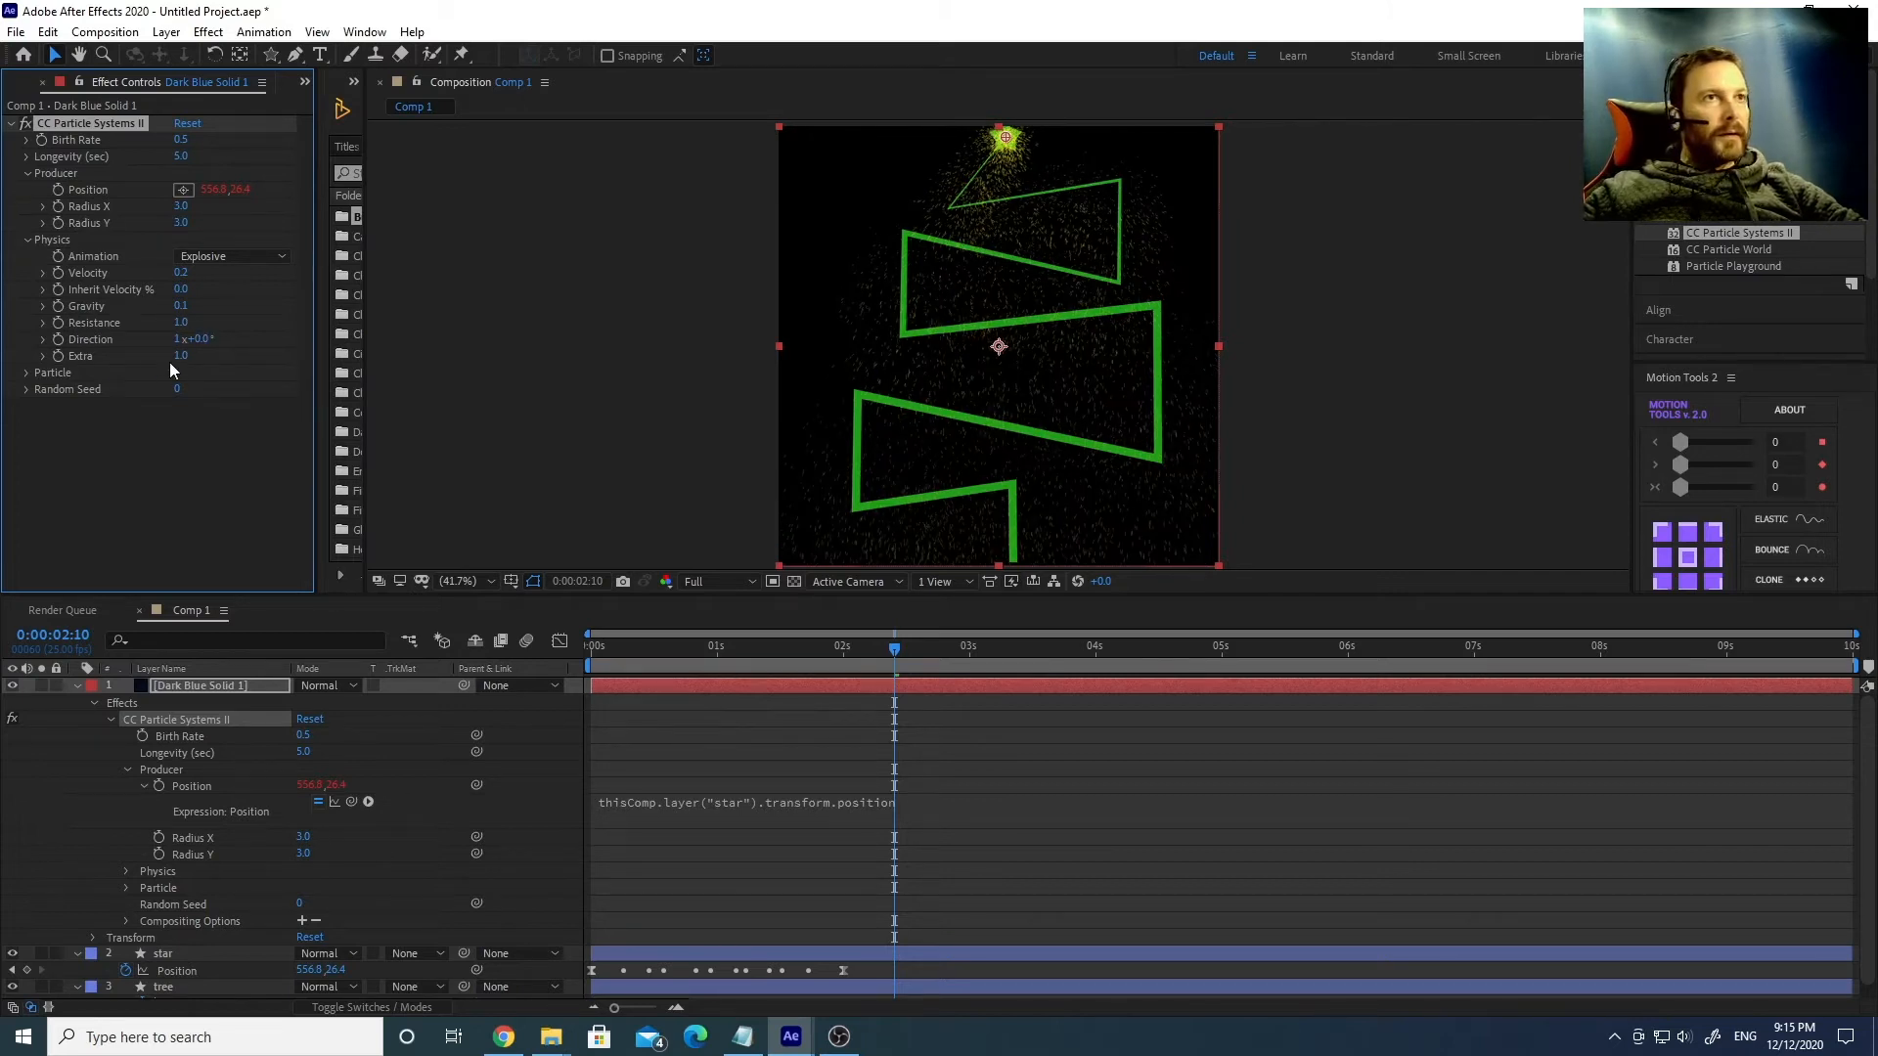
{"action": "left_click", "coordinate": [27, 241]}
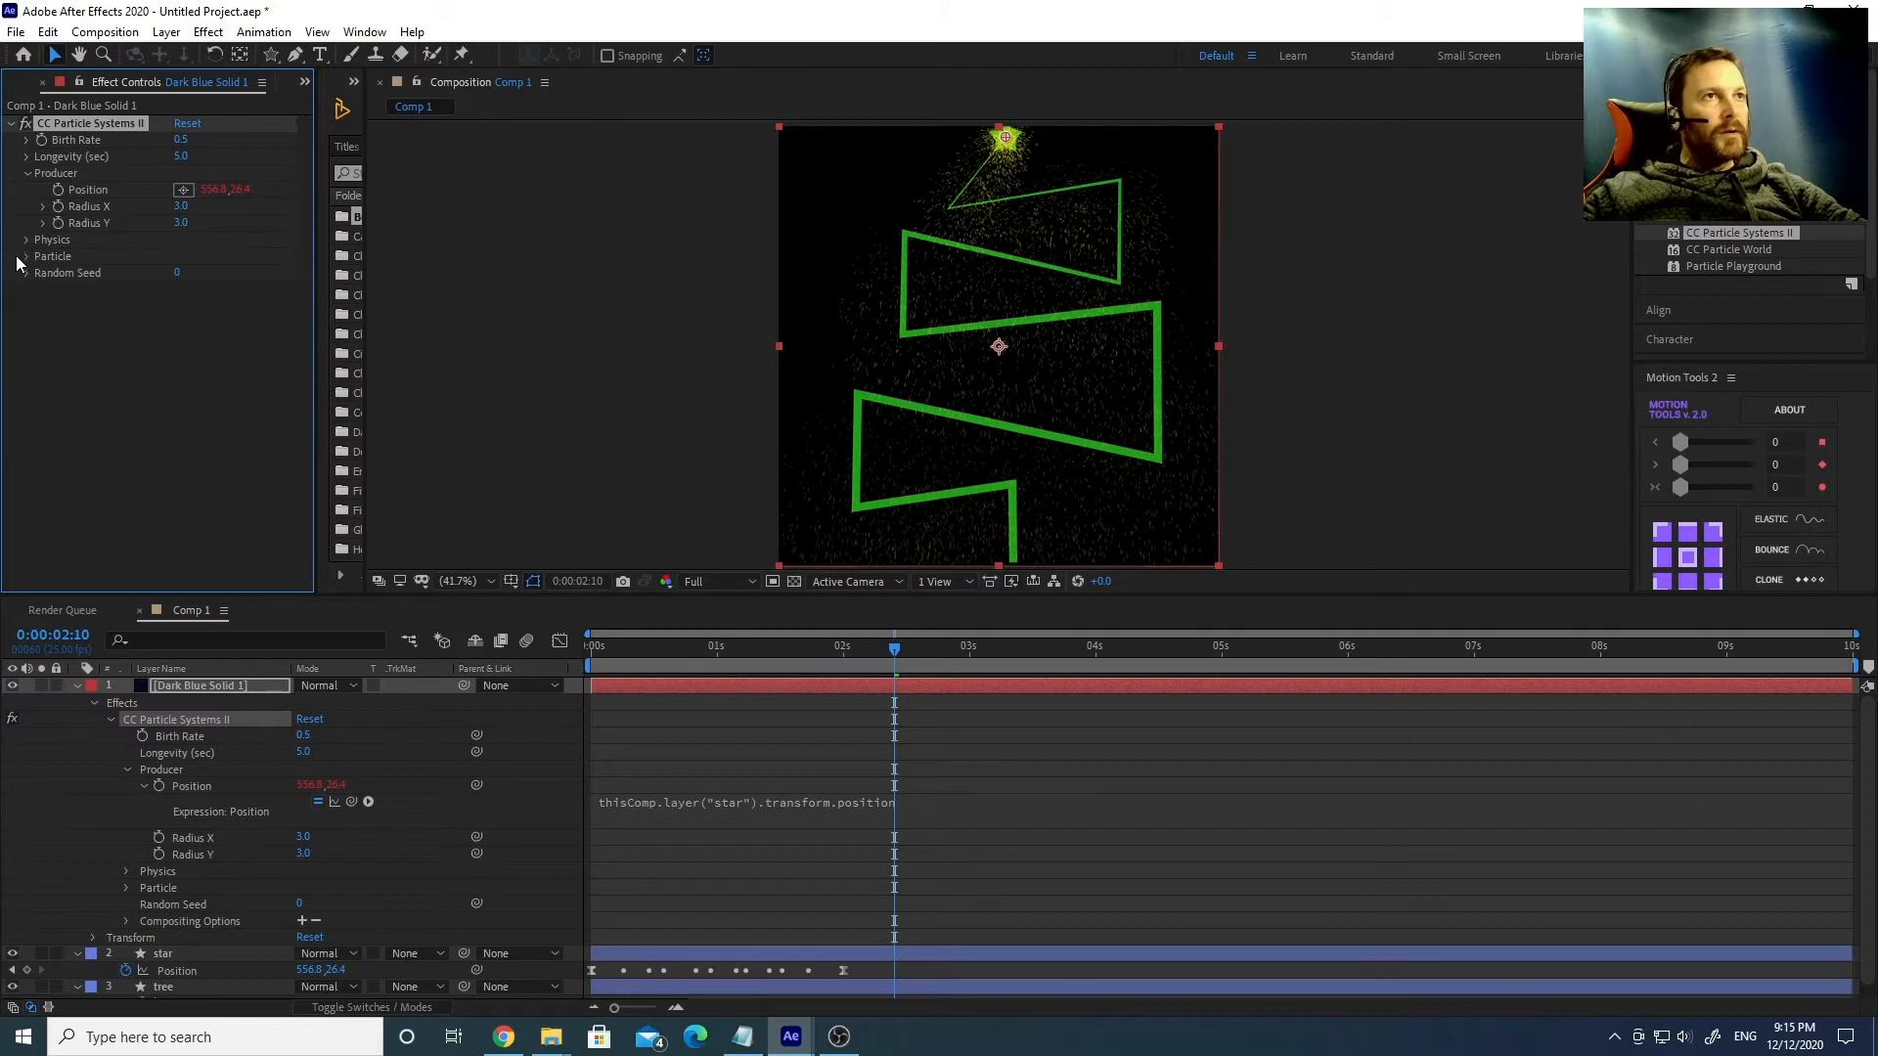
Change both the Birth Color and the Death Color of the particles to white (FFFFFF).
{"action": "left_click", "coordinate": [25, 255]}
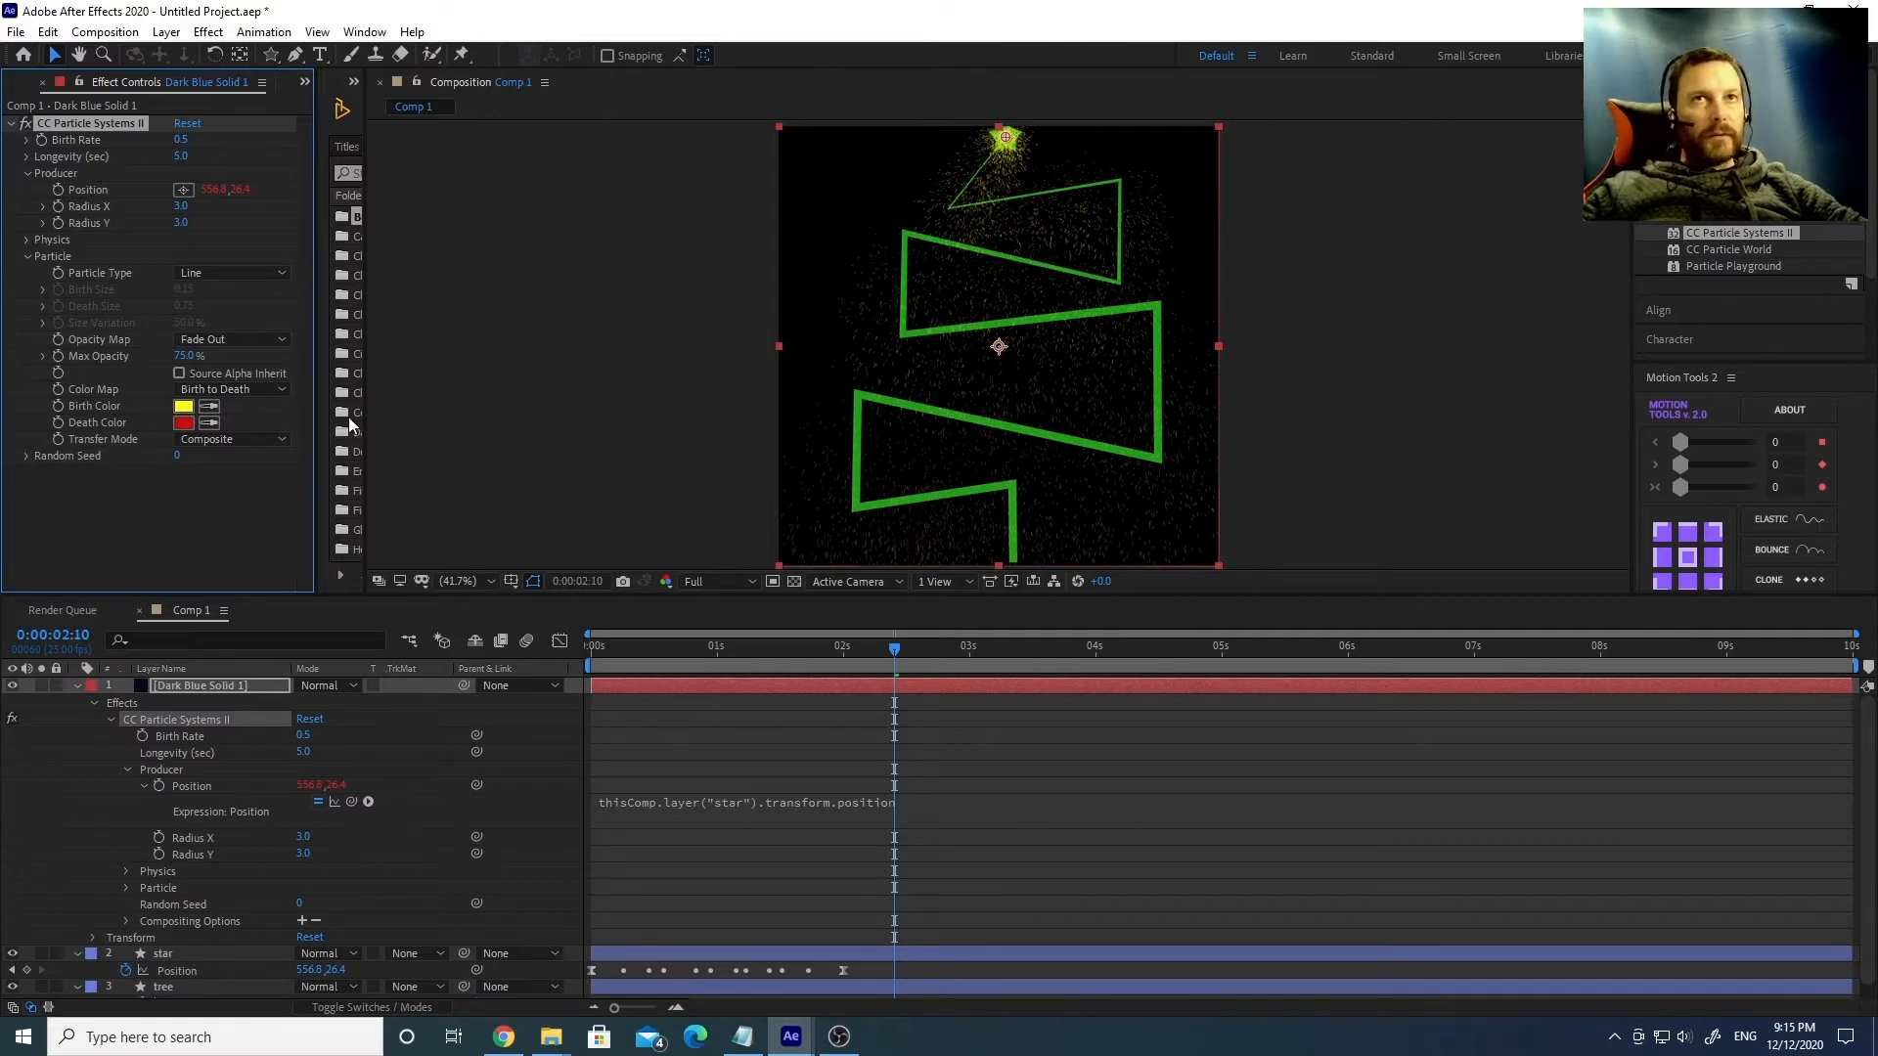
{"action": "left_click", "coordinate": [184, 407]}
{"action": "type", "text": "FFFFFF"}
{"action": "left_click", "coordinate": [453, 52]}
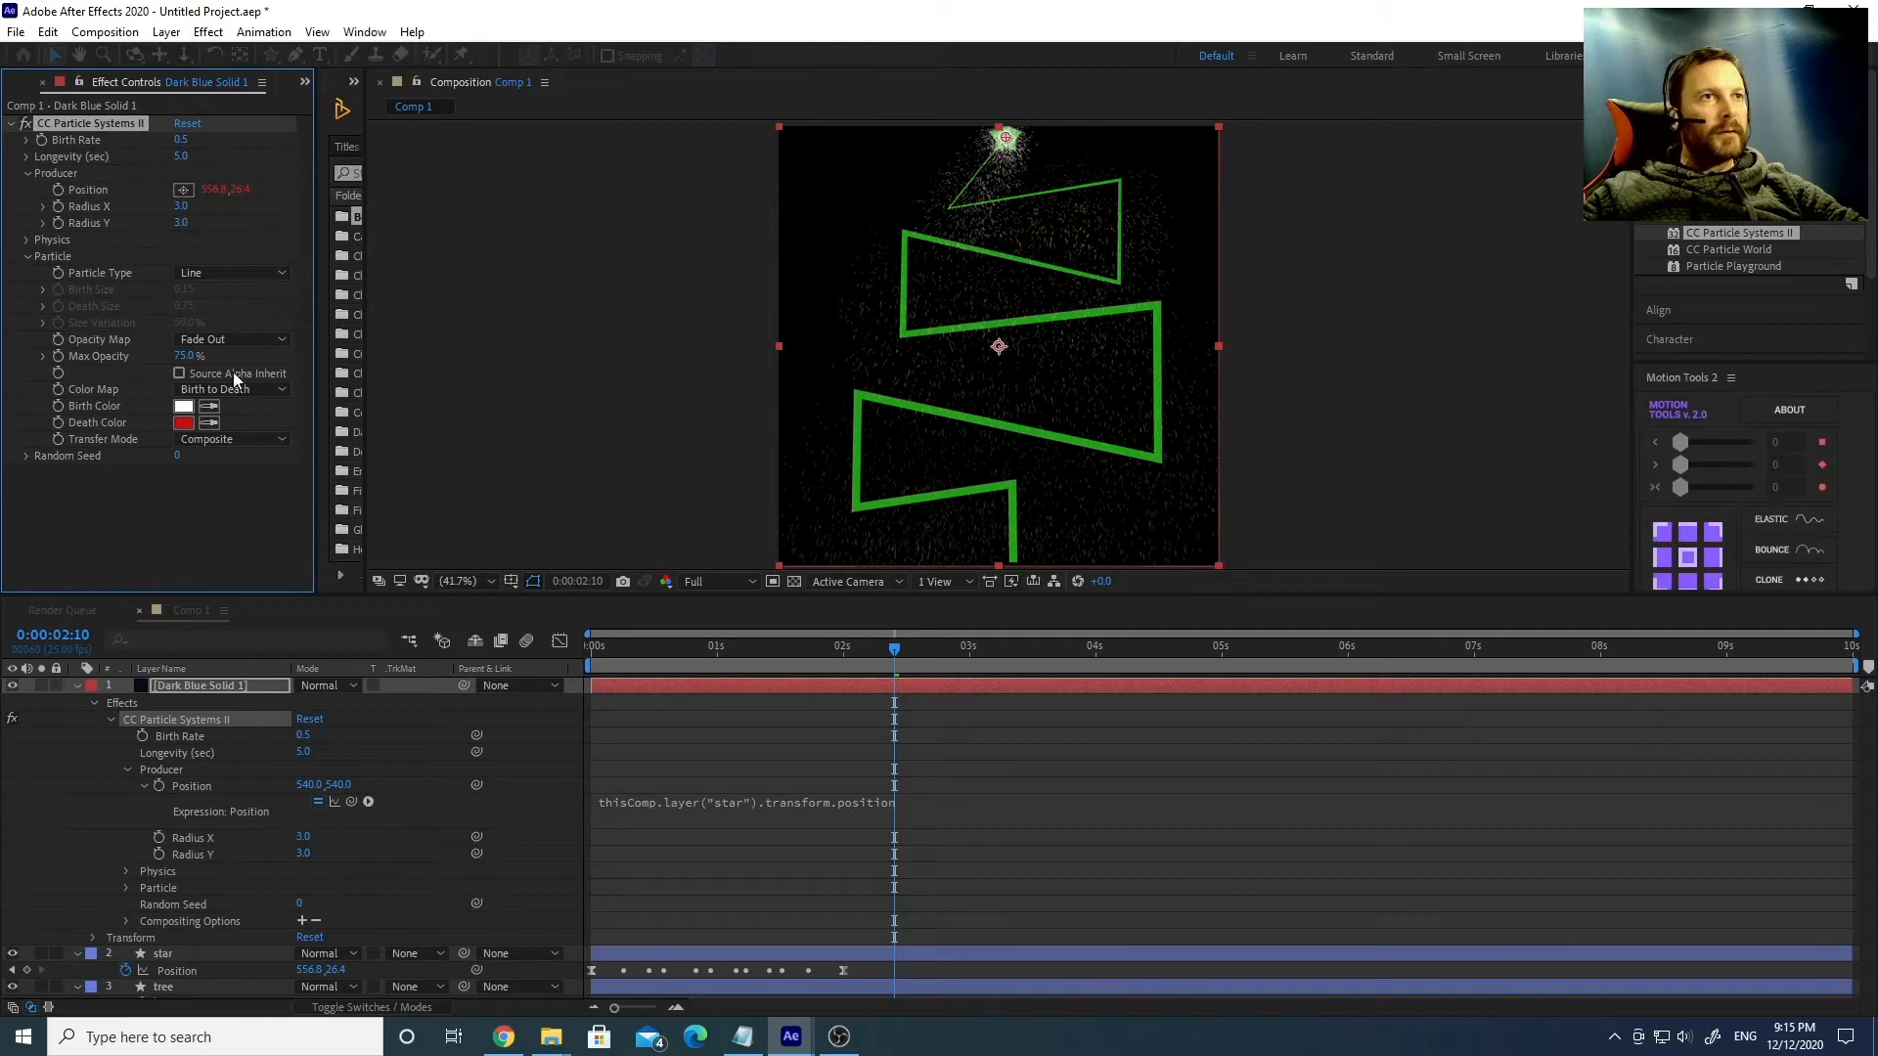
{"action": "left_click", "coordinate": [183, 423]}
{"action": "left_click", "coordinate": [26, 62]}
{"action": "left_click_drag", "start_coordinate": [7, 52], "coordinate": [8, 44]}
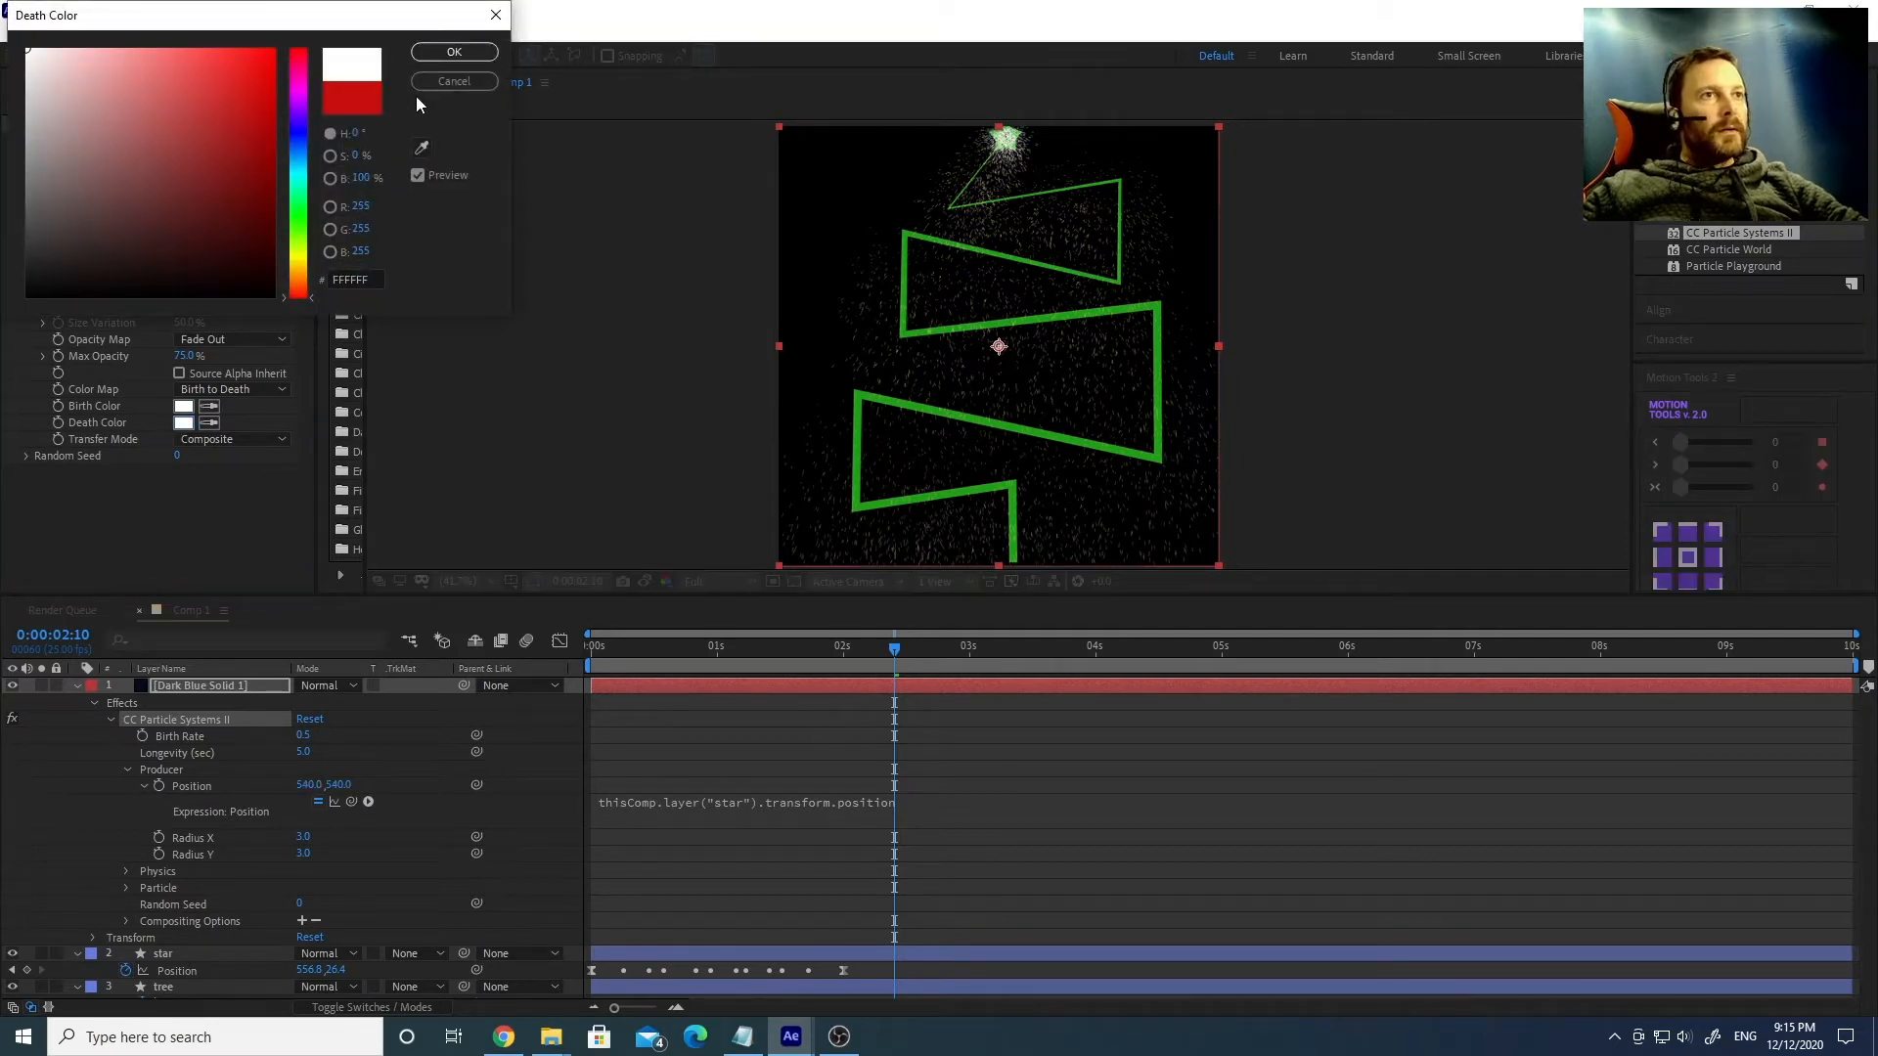
{"action": "left_click", "coordinate": [464, 50]}
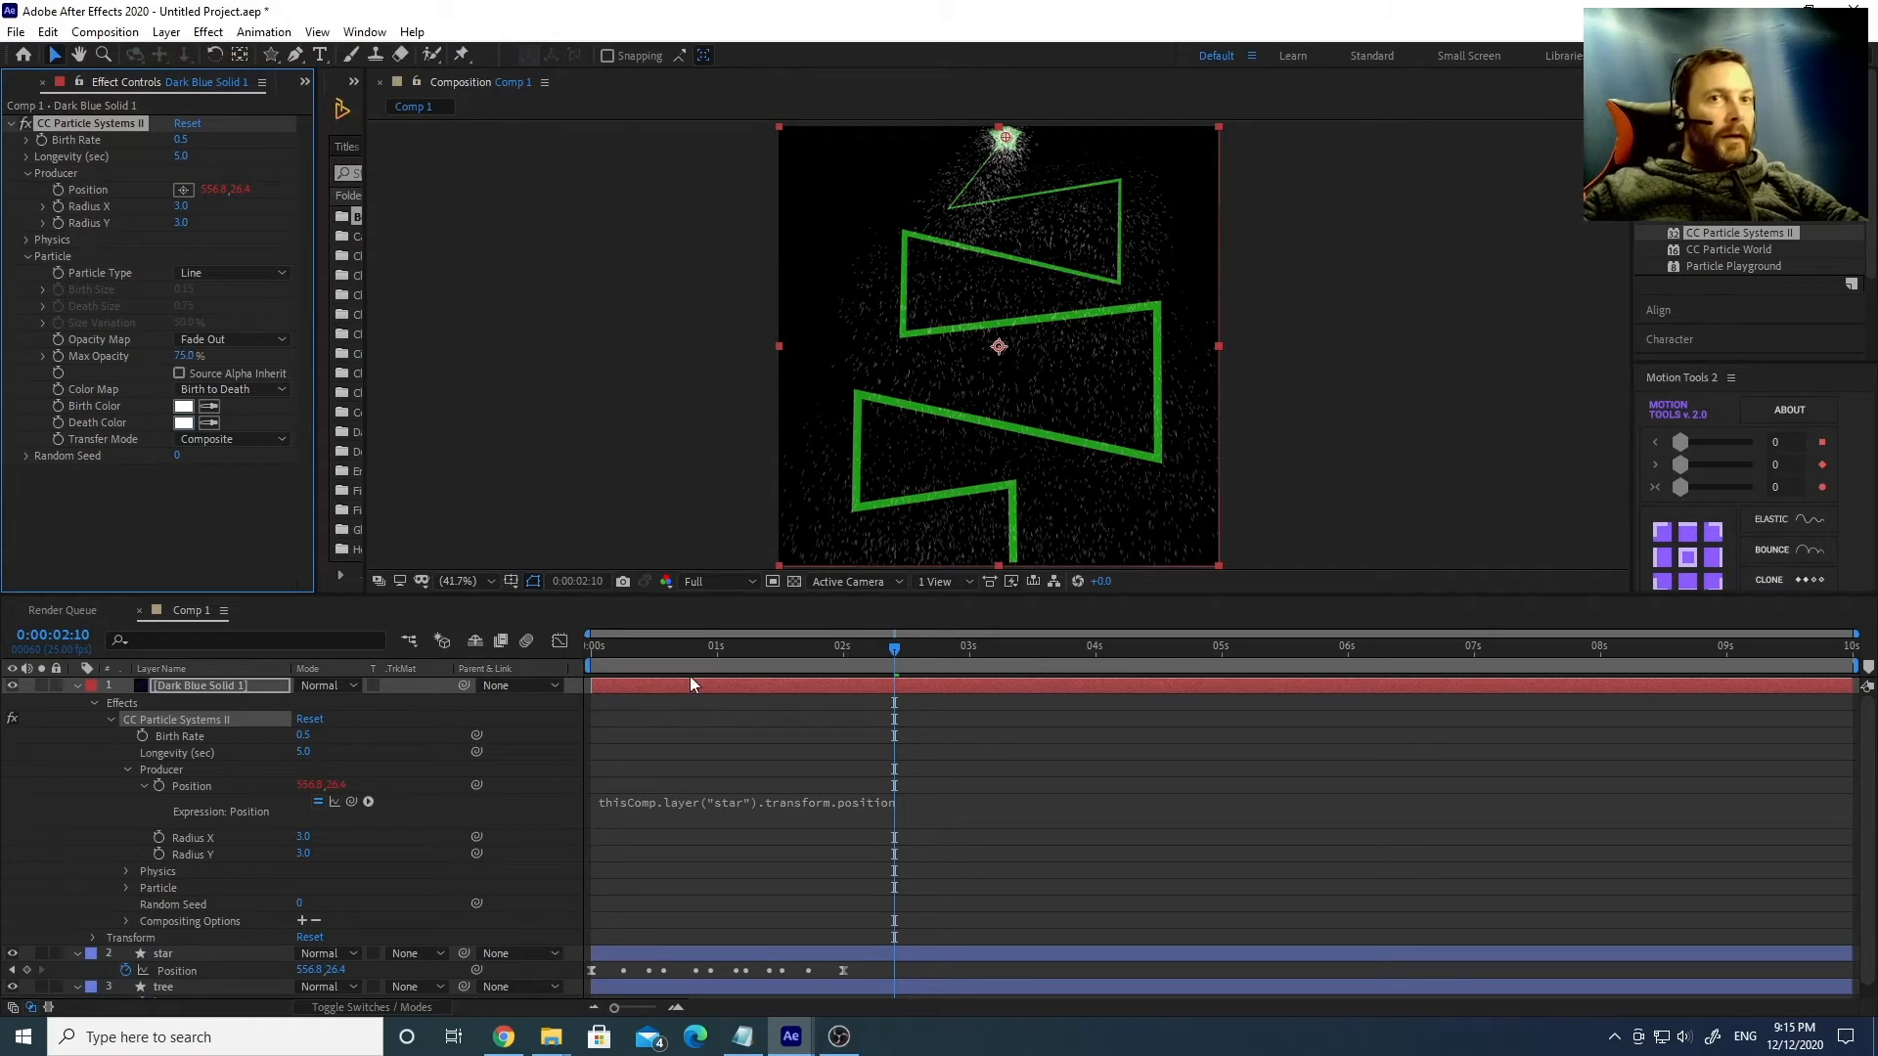
Play the animation from the beginning twice to review the white particle trail following the star.
{"action": "left_click_drag", "start_coordinate": [706, 651], "coordinate": [571, 666]}
{"action": "key", "text": "space"}
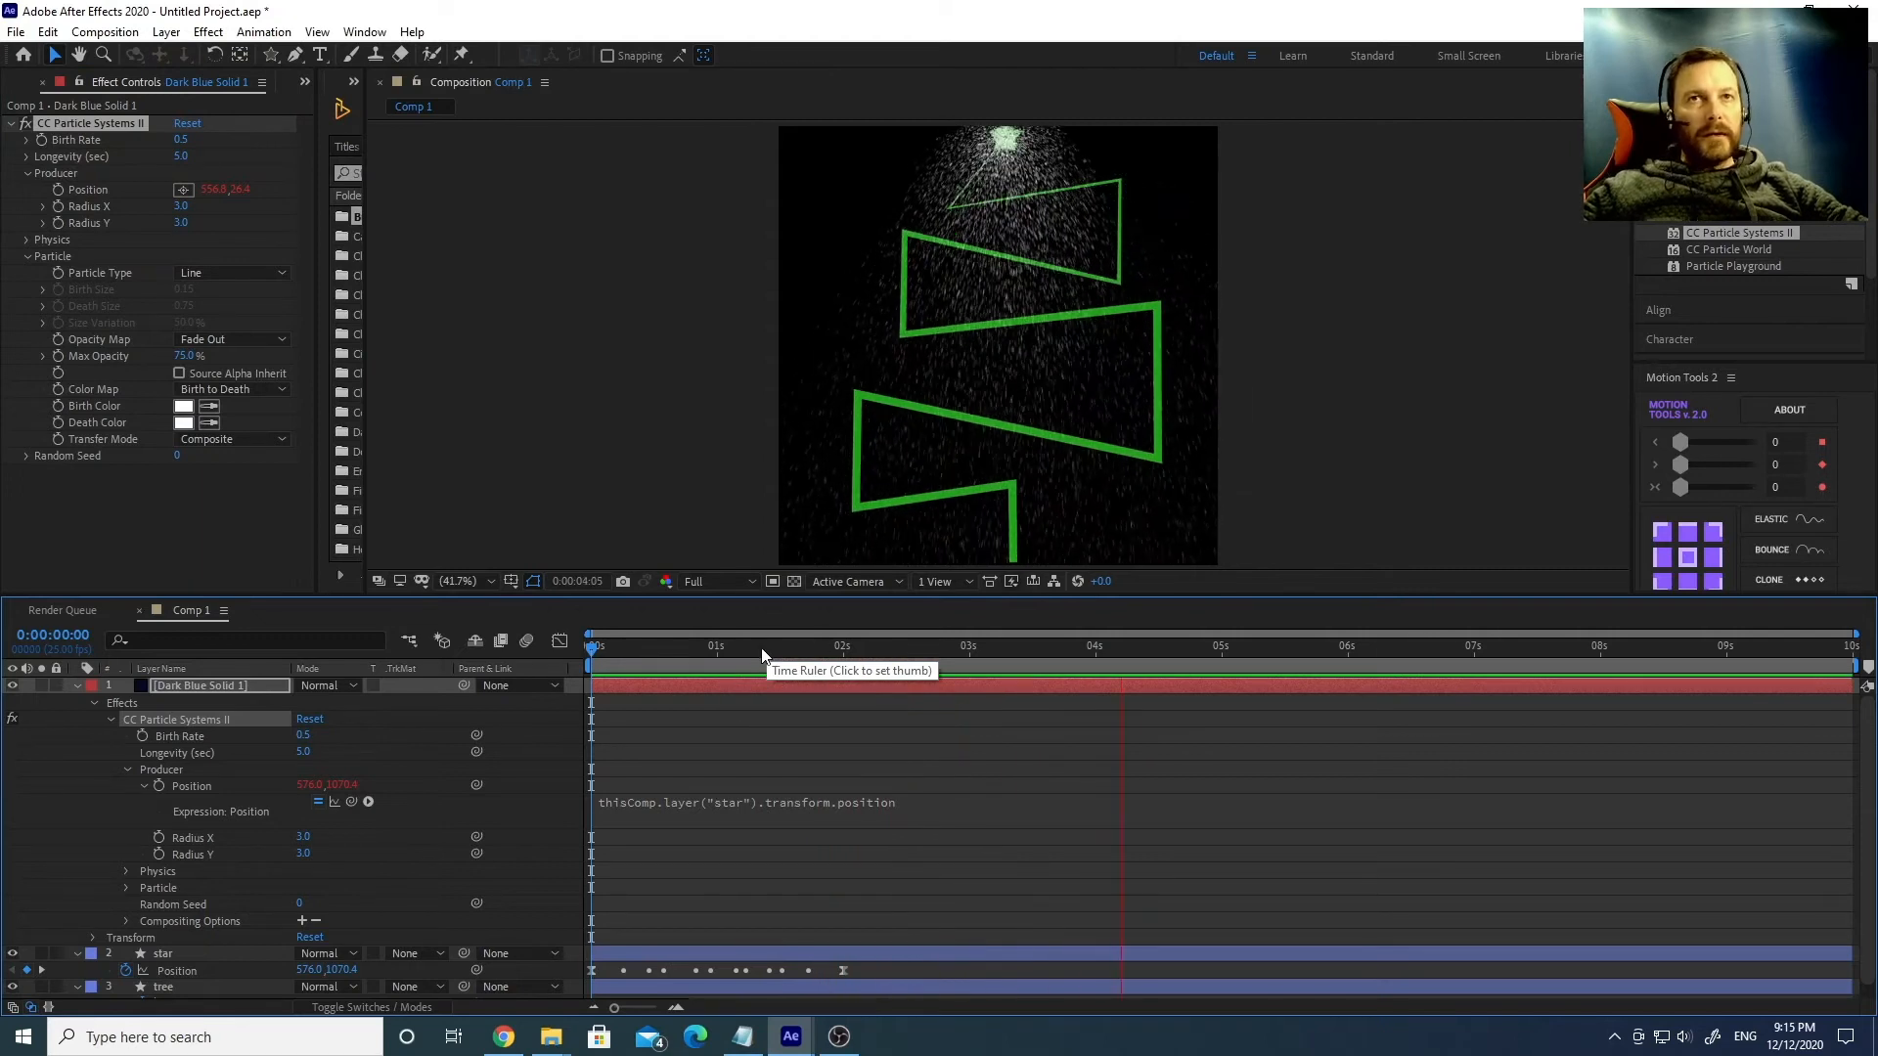
{"action": "left_click_drag", "start_coordinate": [759, 649], "coordinate": [584, 655]}
{"action": "key", "text": "space"}
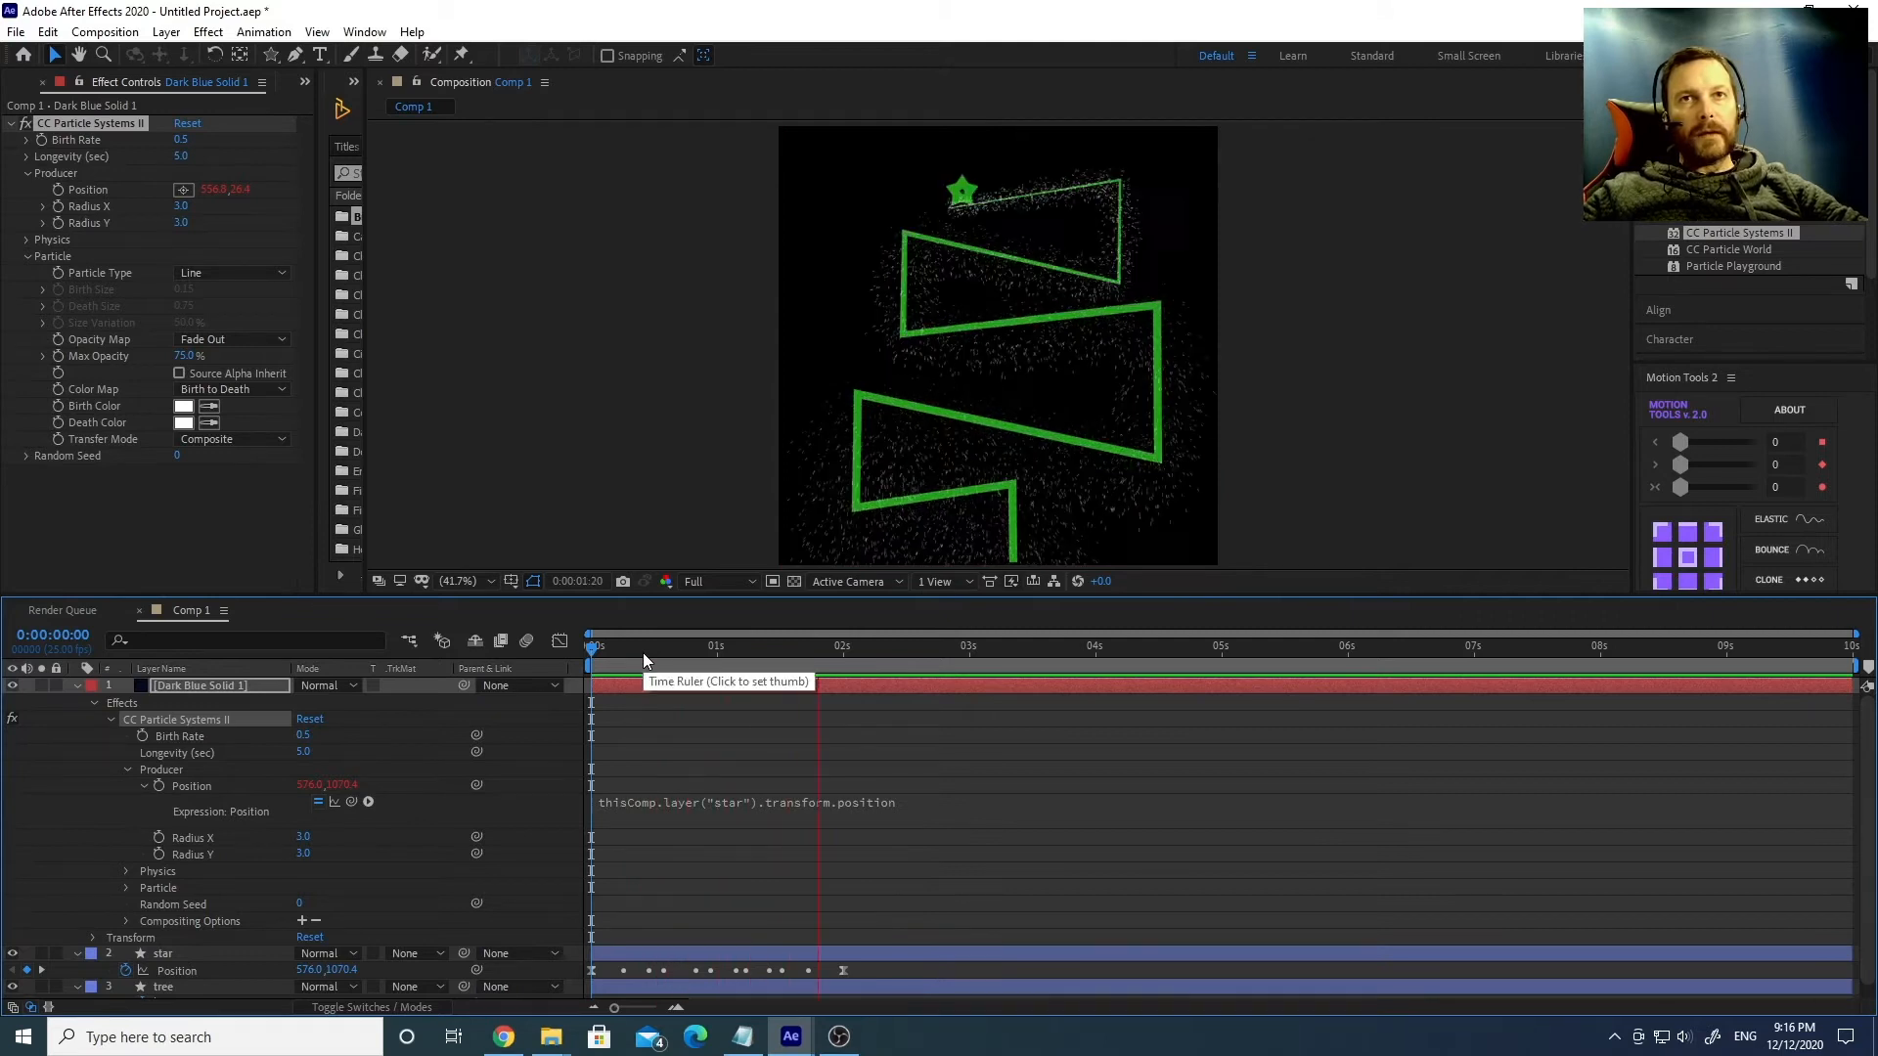
Move the current time to 0:00:02:04, deselect the particle solid and collapse its properties in the timeline.
{"action": "mouse_move", "coordinate": [849, 650]}
{"action": "left_mouse_down"}
{"action": "mouse_move", "coordinate": [592, 647]}
{"action": "mouse_move", "coordinate": [934, 648]}
{"action": "mouse_move", "coordinate": [591, 648]}
{"action": "mouse_move", "coordinate": [864, 648]}
{"action": "left_mouse_up"}
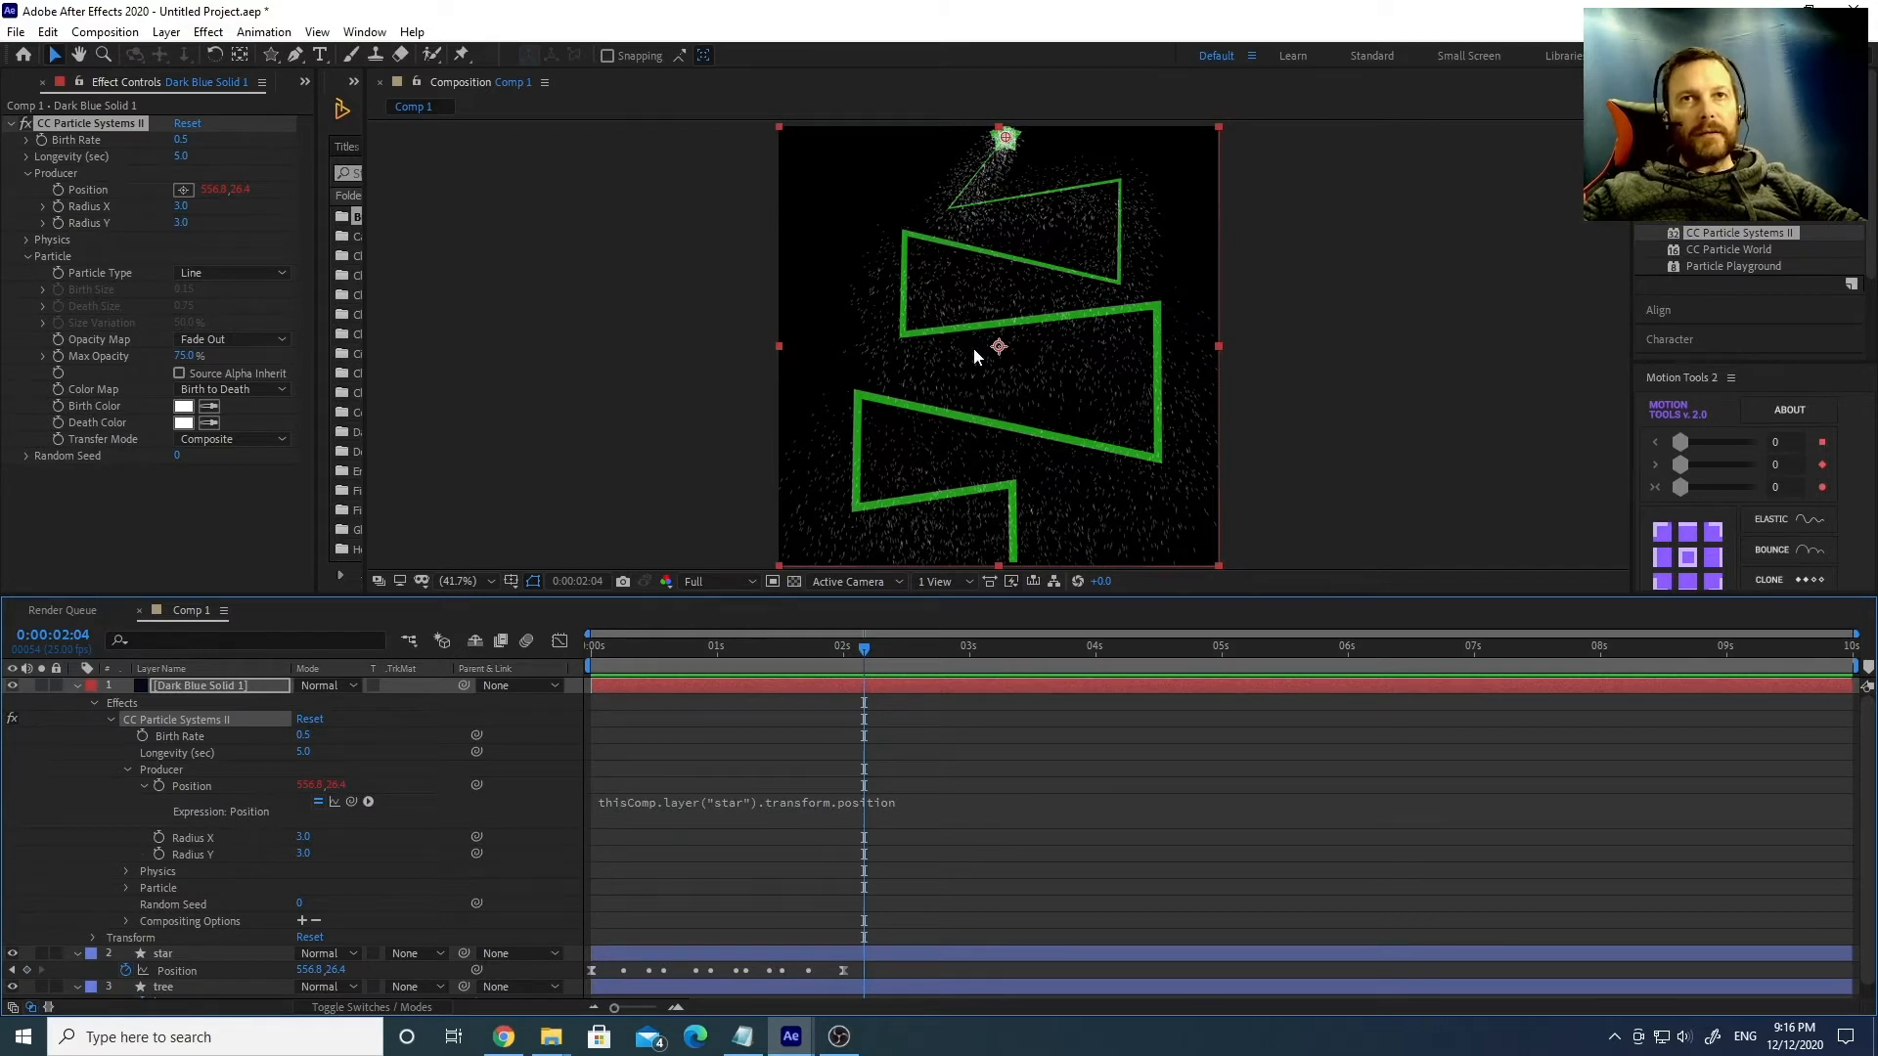
{"action": "left_click_drag", "start_coordinate": [1035, 383], "coordinate": [1130, 386]}
{"action": "key", "text": "ctrl+z"}
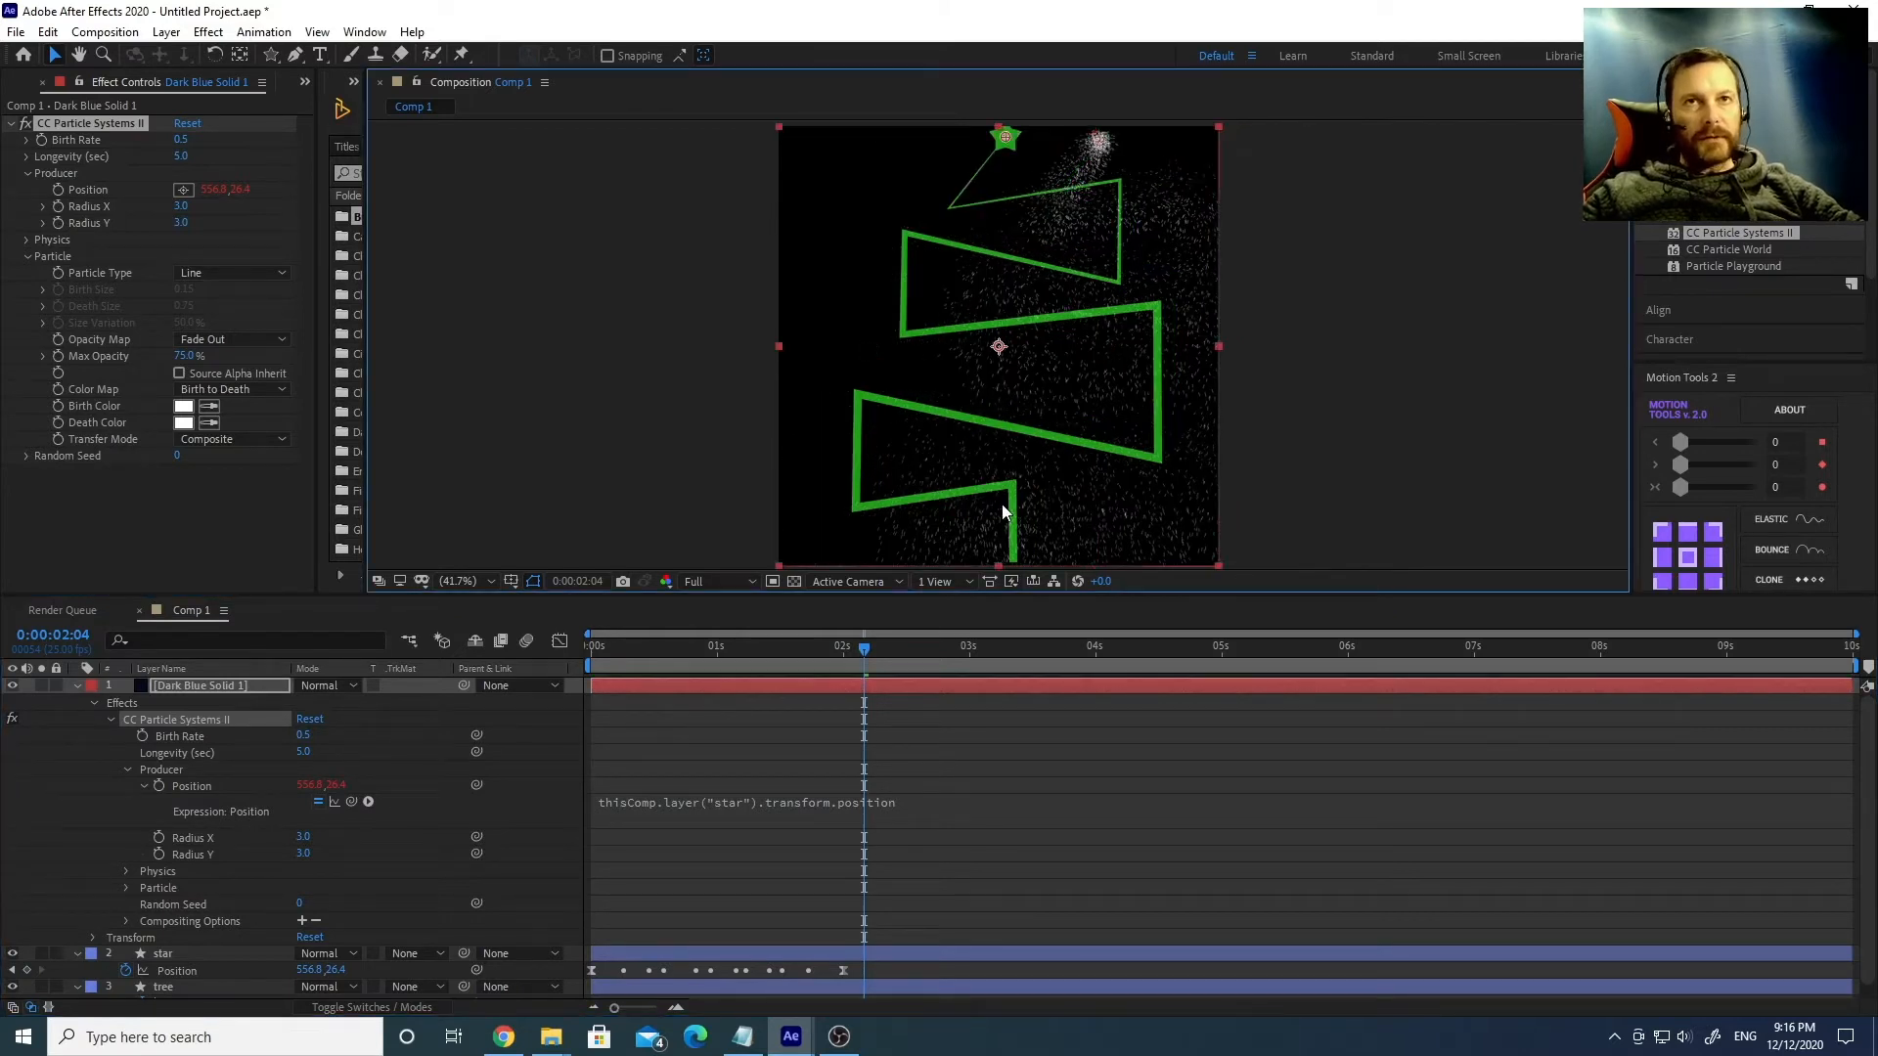
{"action": "left_click", "coordinate": [1342, 419]}
{"action": "left_click", "coordinate": [760, 748]}
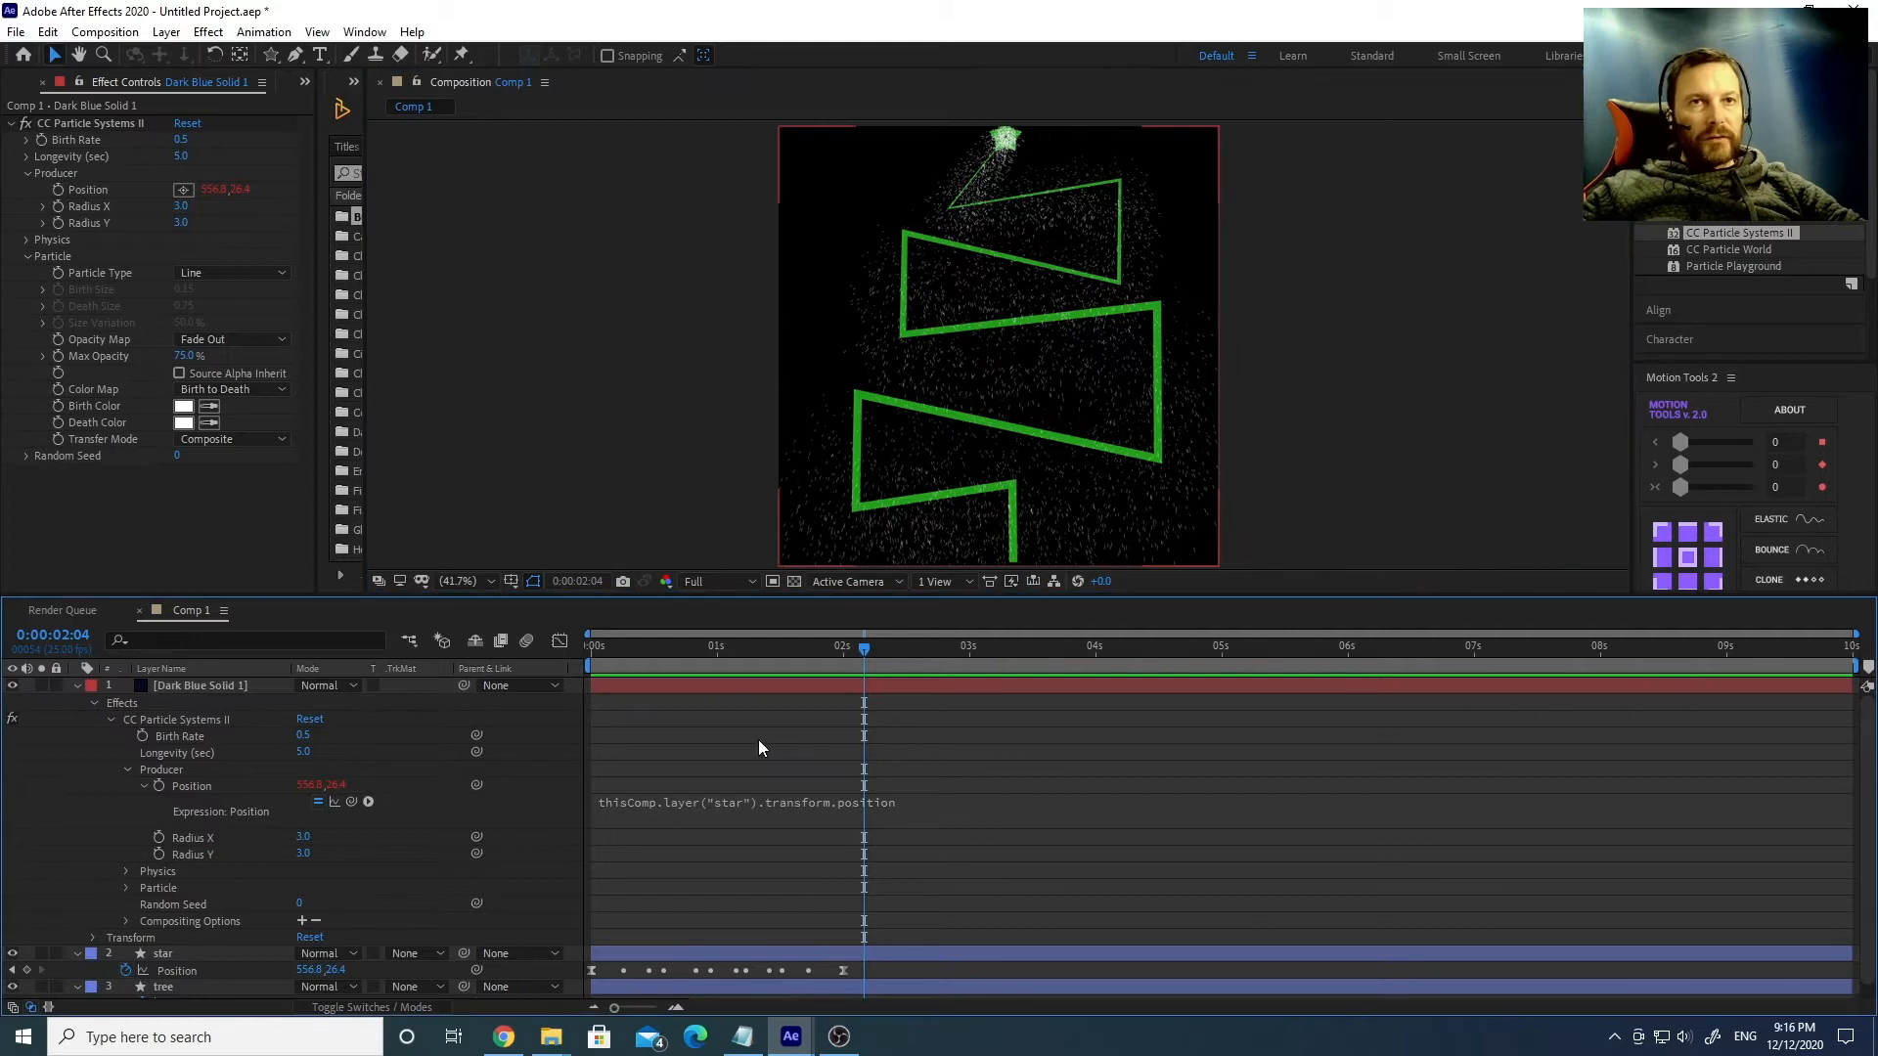
{"action": "left_click", "coordinate": [77, 685]}
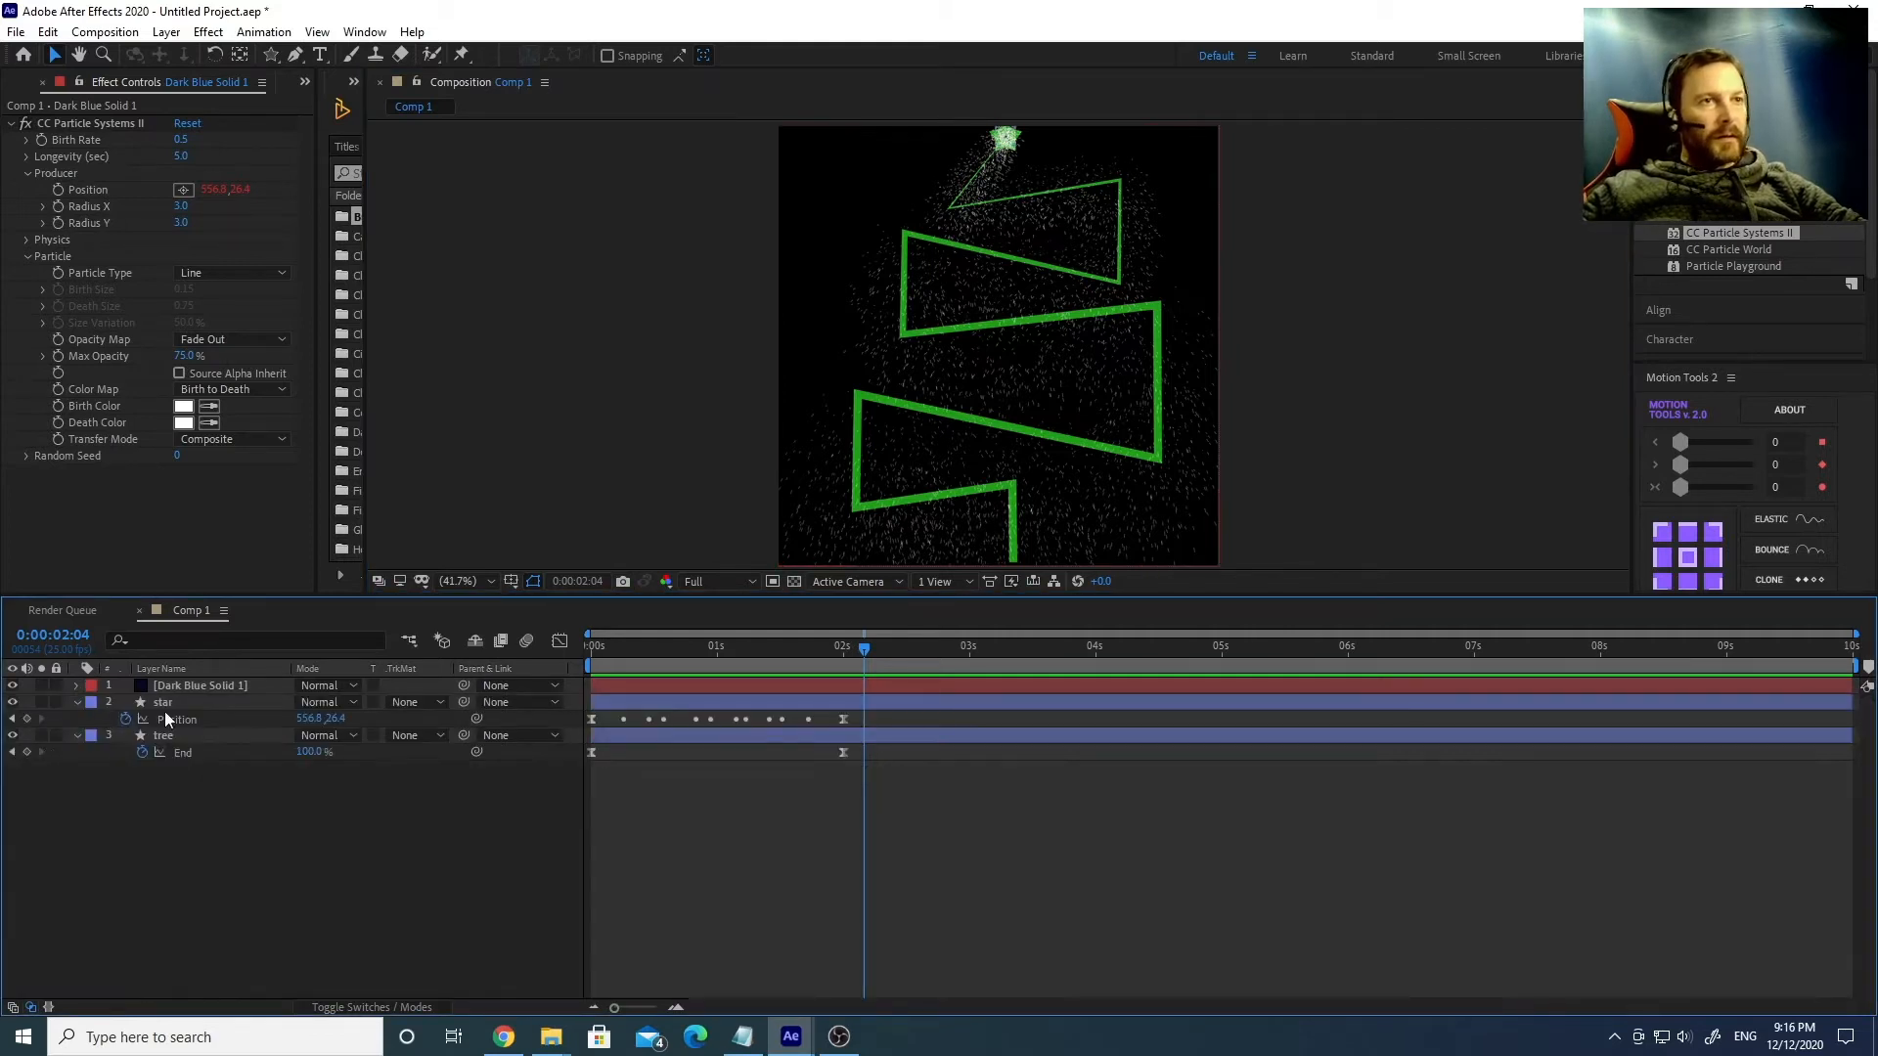
Add a white Impact text layer reading MERRY and place it in the upper part of the tree.
{"action": "left_click", "coordinate": [320, 56]}
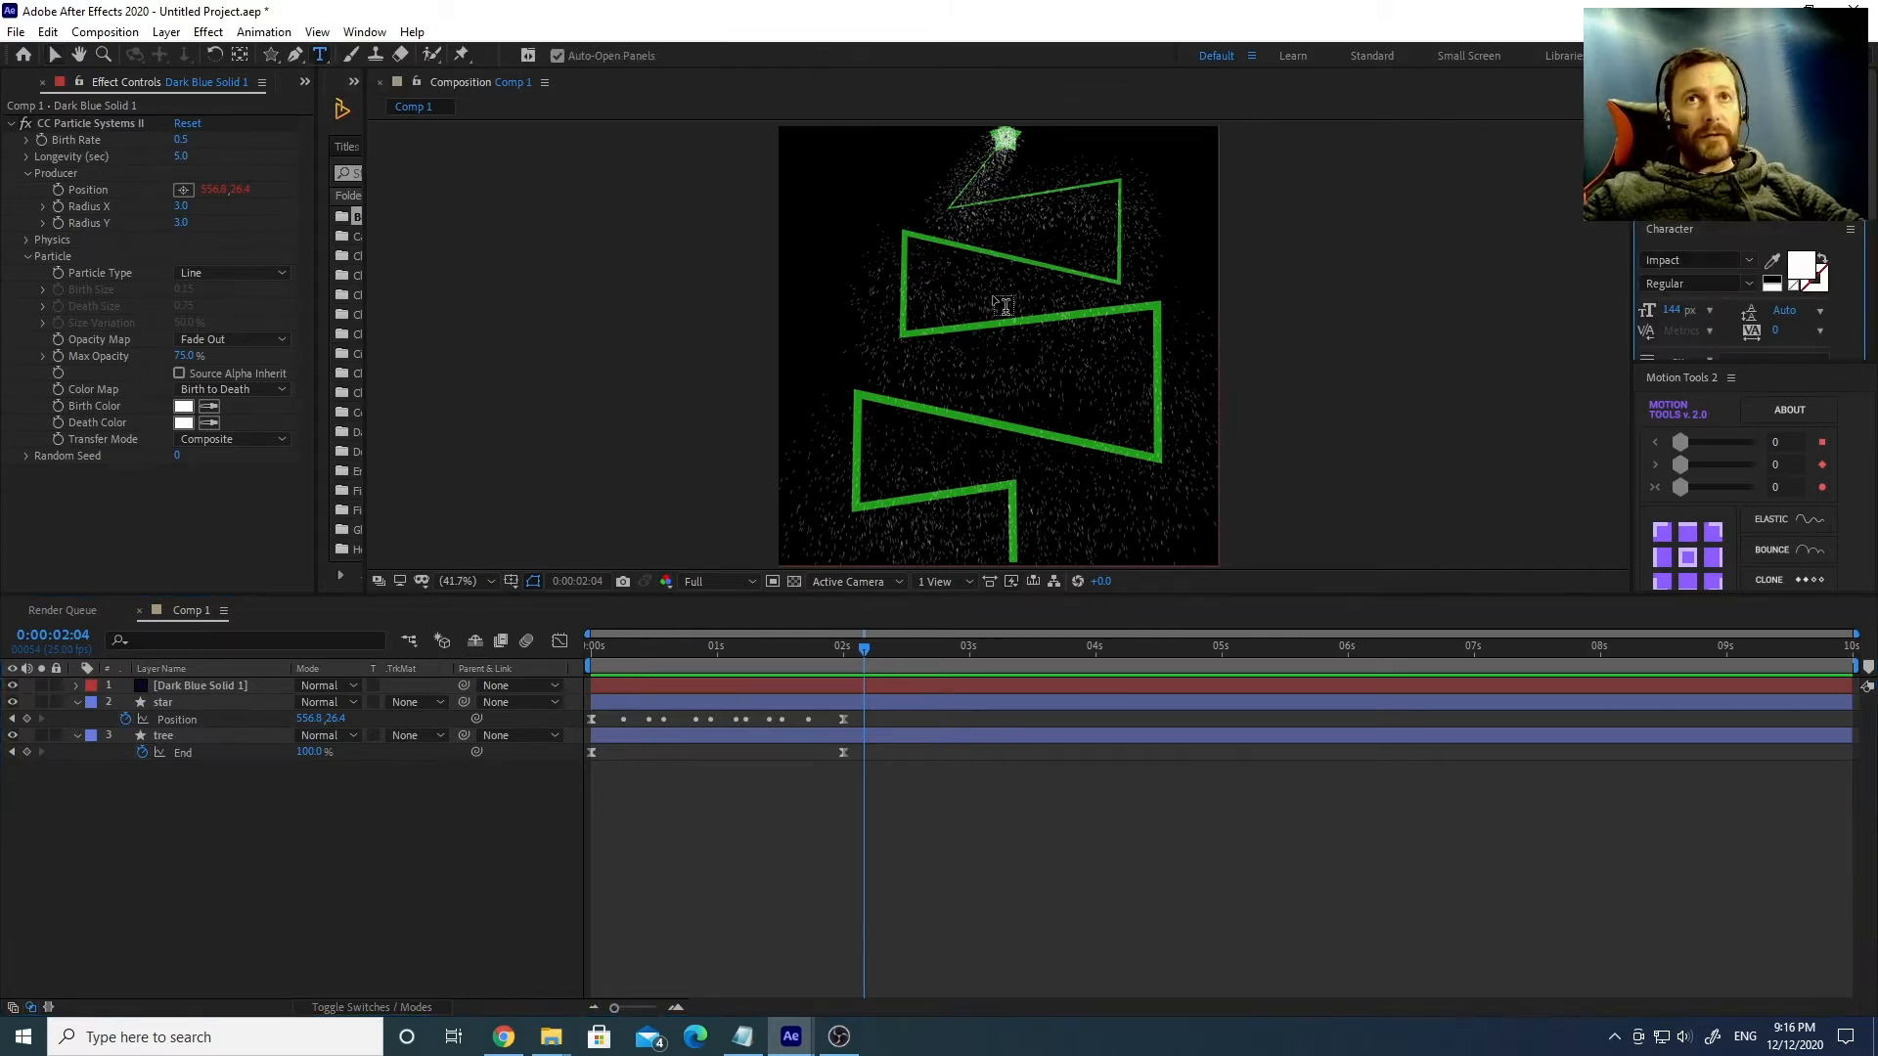
{"action": "left_click", "coordinate": [890, 368]}
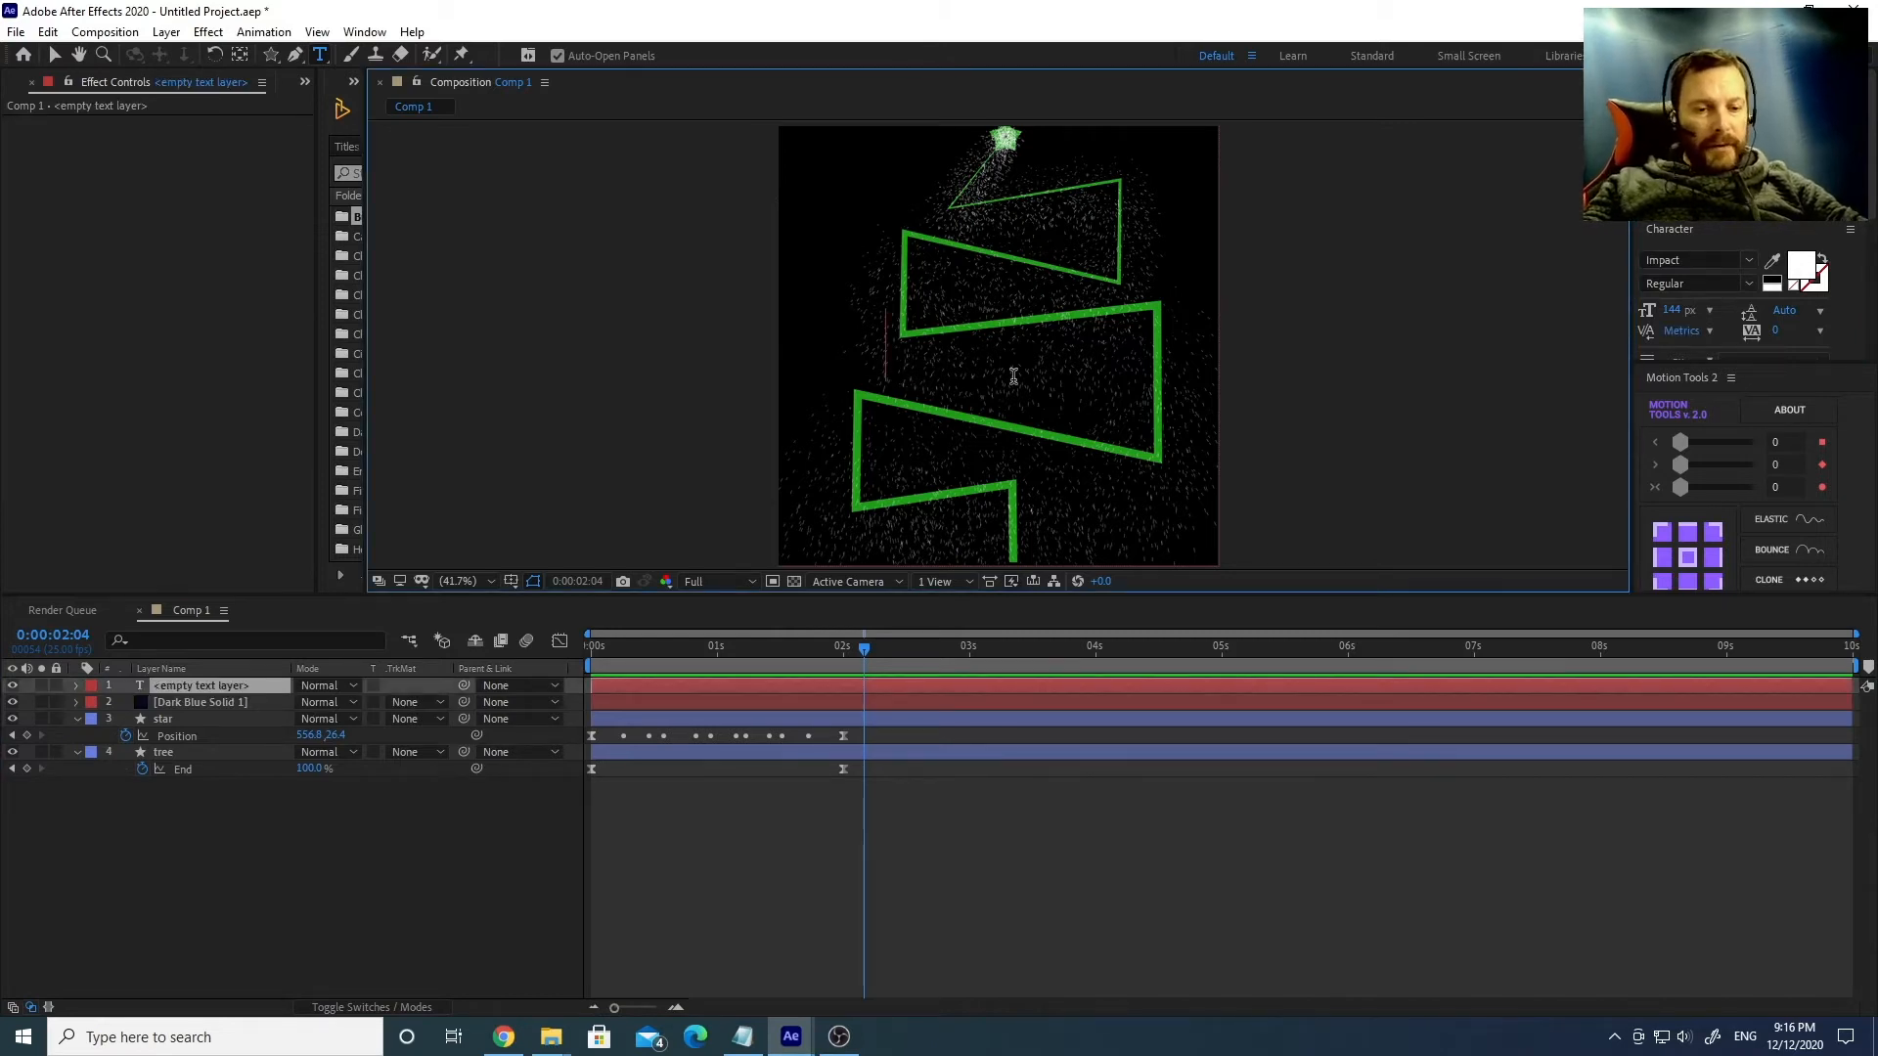
{"action": "type", "text": "MERRY"}
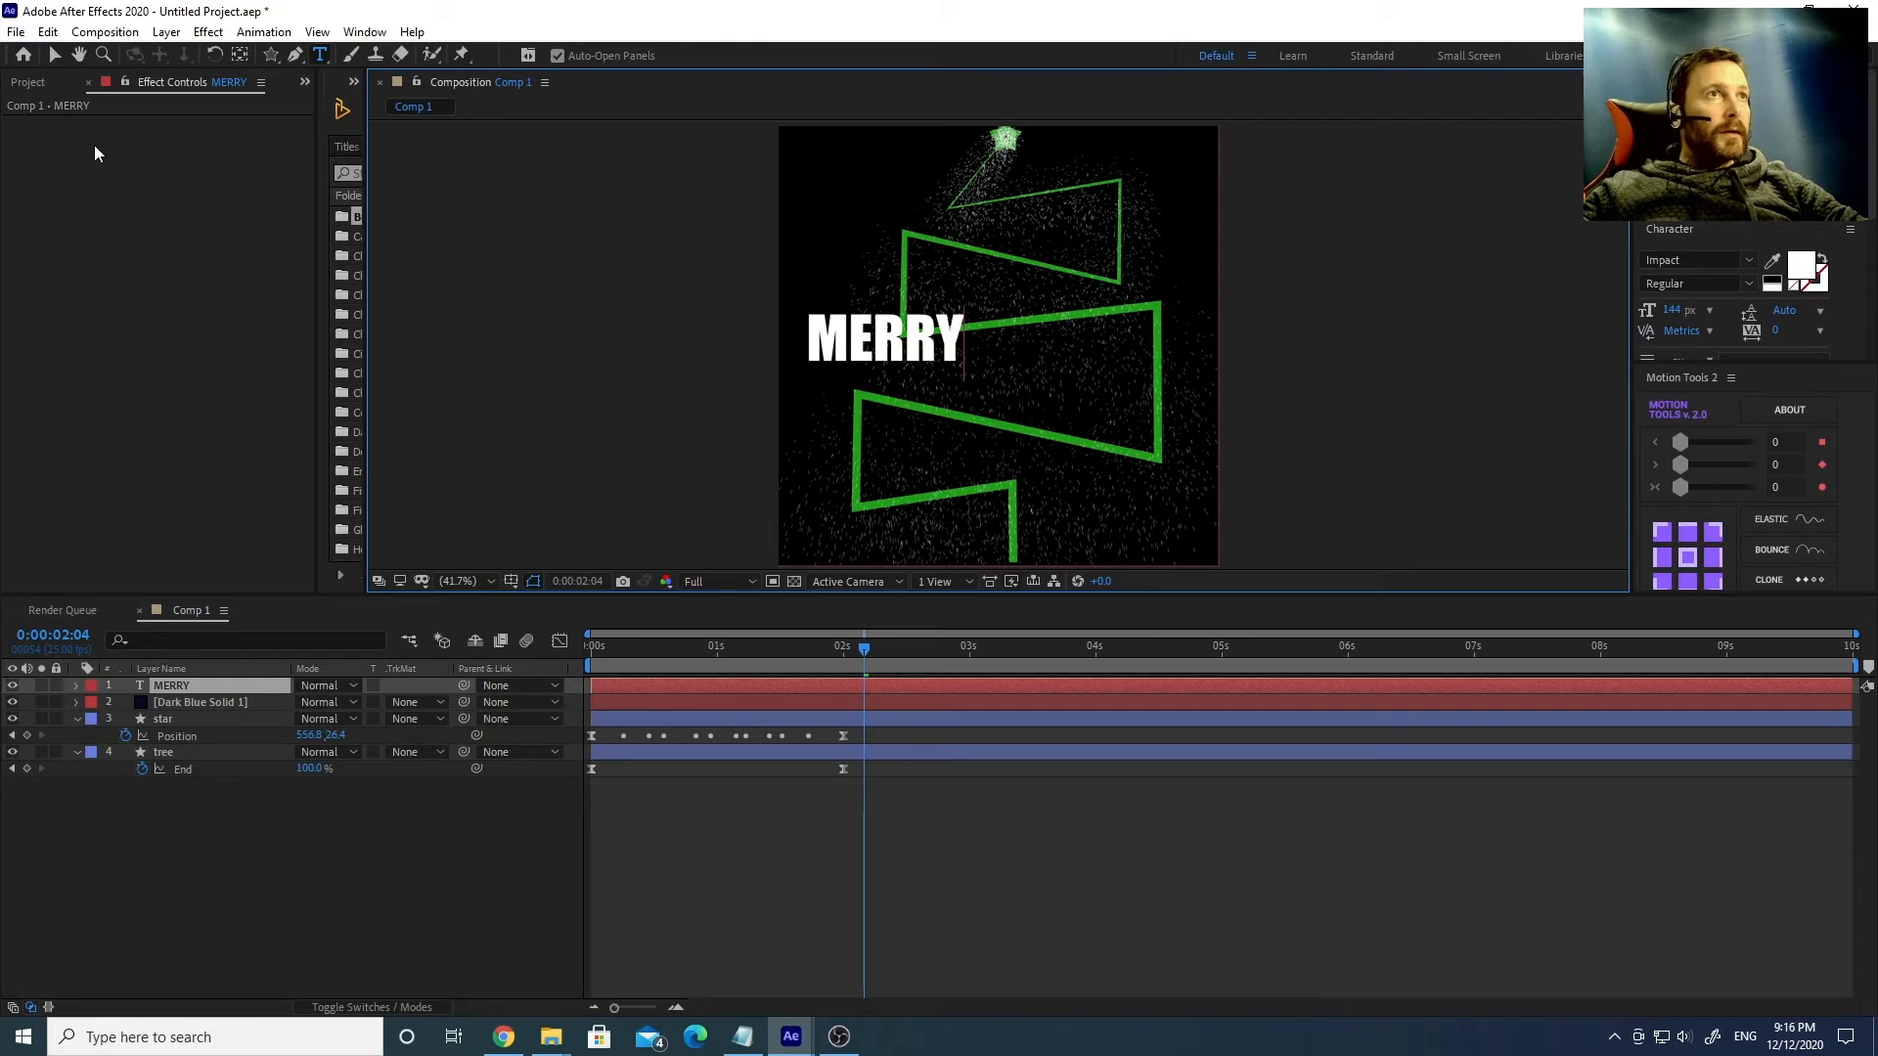
{"action": "left_click", "coordinate": [54, 55]}
{"action": "left_click_drag", "start_coordinate": [854, 341], "coordinate": [959, 286]}
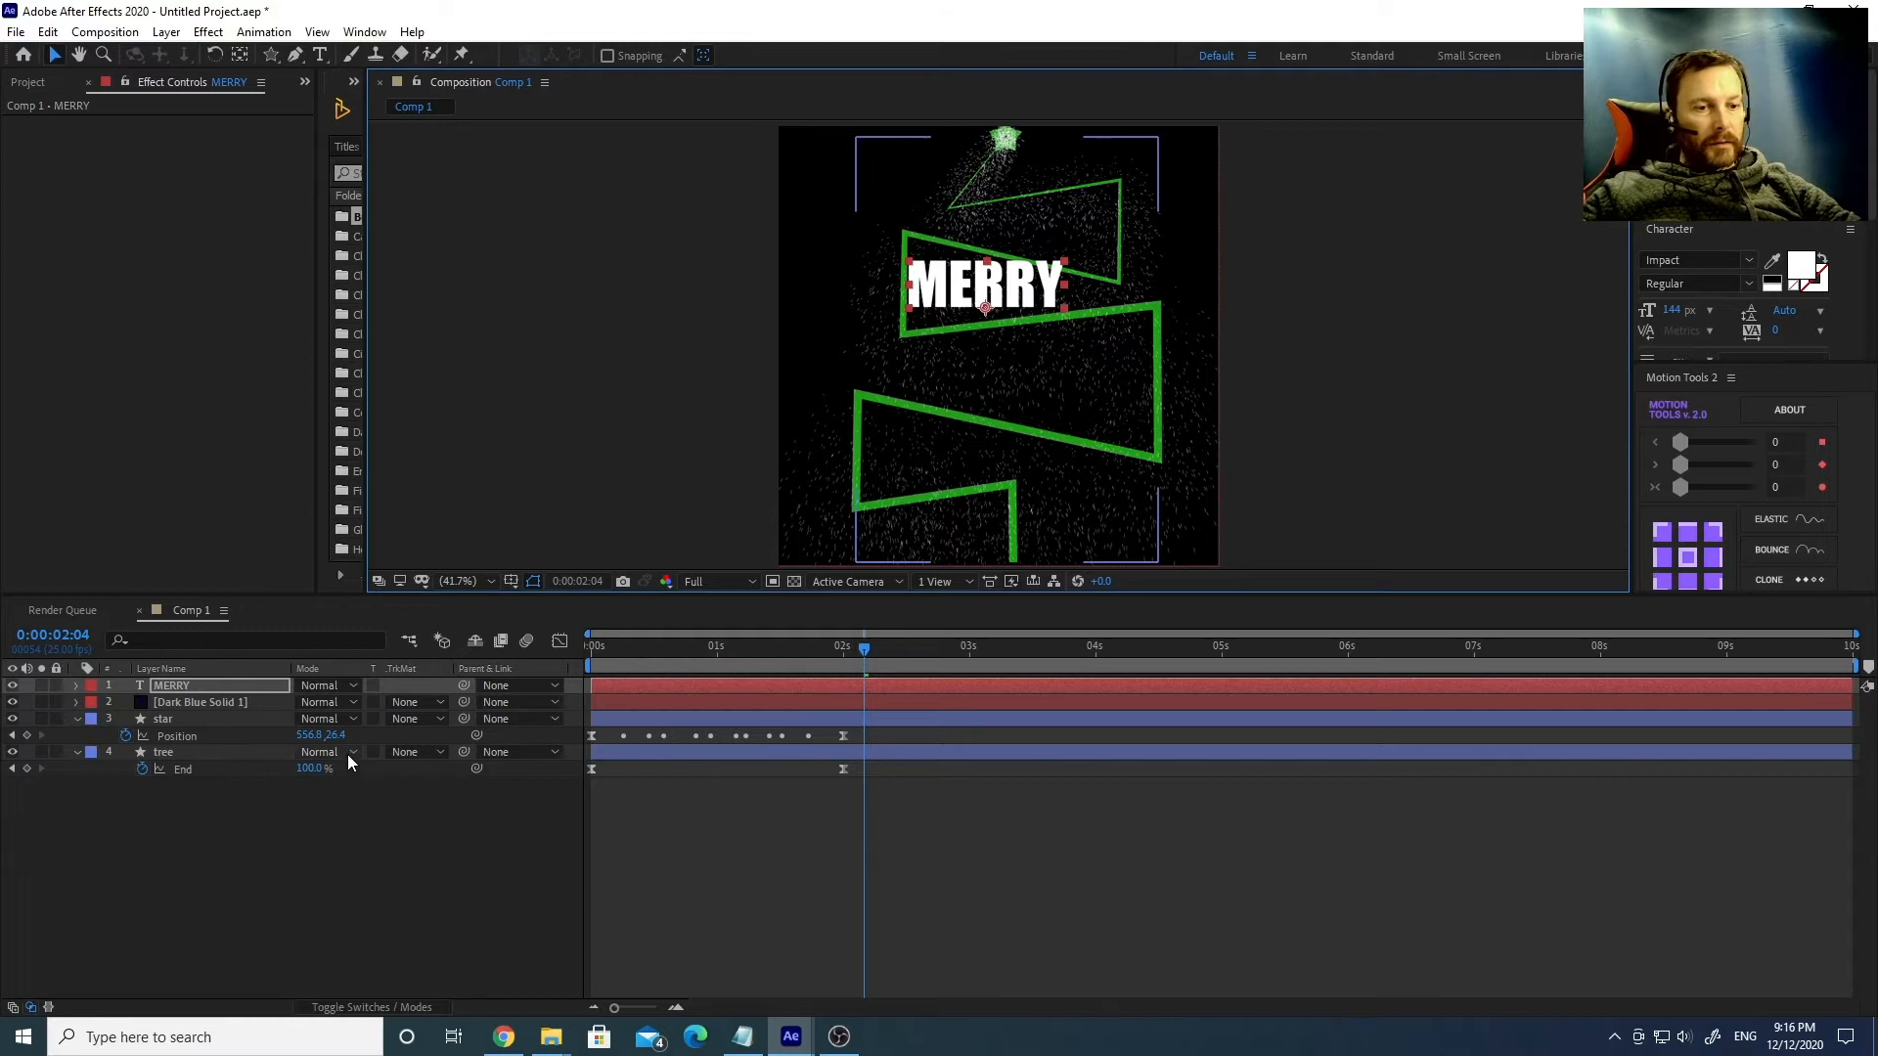
Duplicate the MERRY text, place the copy below it in the tree, and change its wording to CHRISTMAS.
{"action": "key", "text": "ctrl+d"}
{"action": "left_click_drag", "start_coordinate": [985, 297], "coordinate": [1004, 392]}
{"action": "double_click", "coordinate": [1003, 386]}
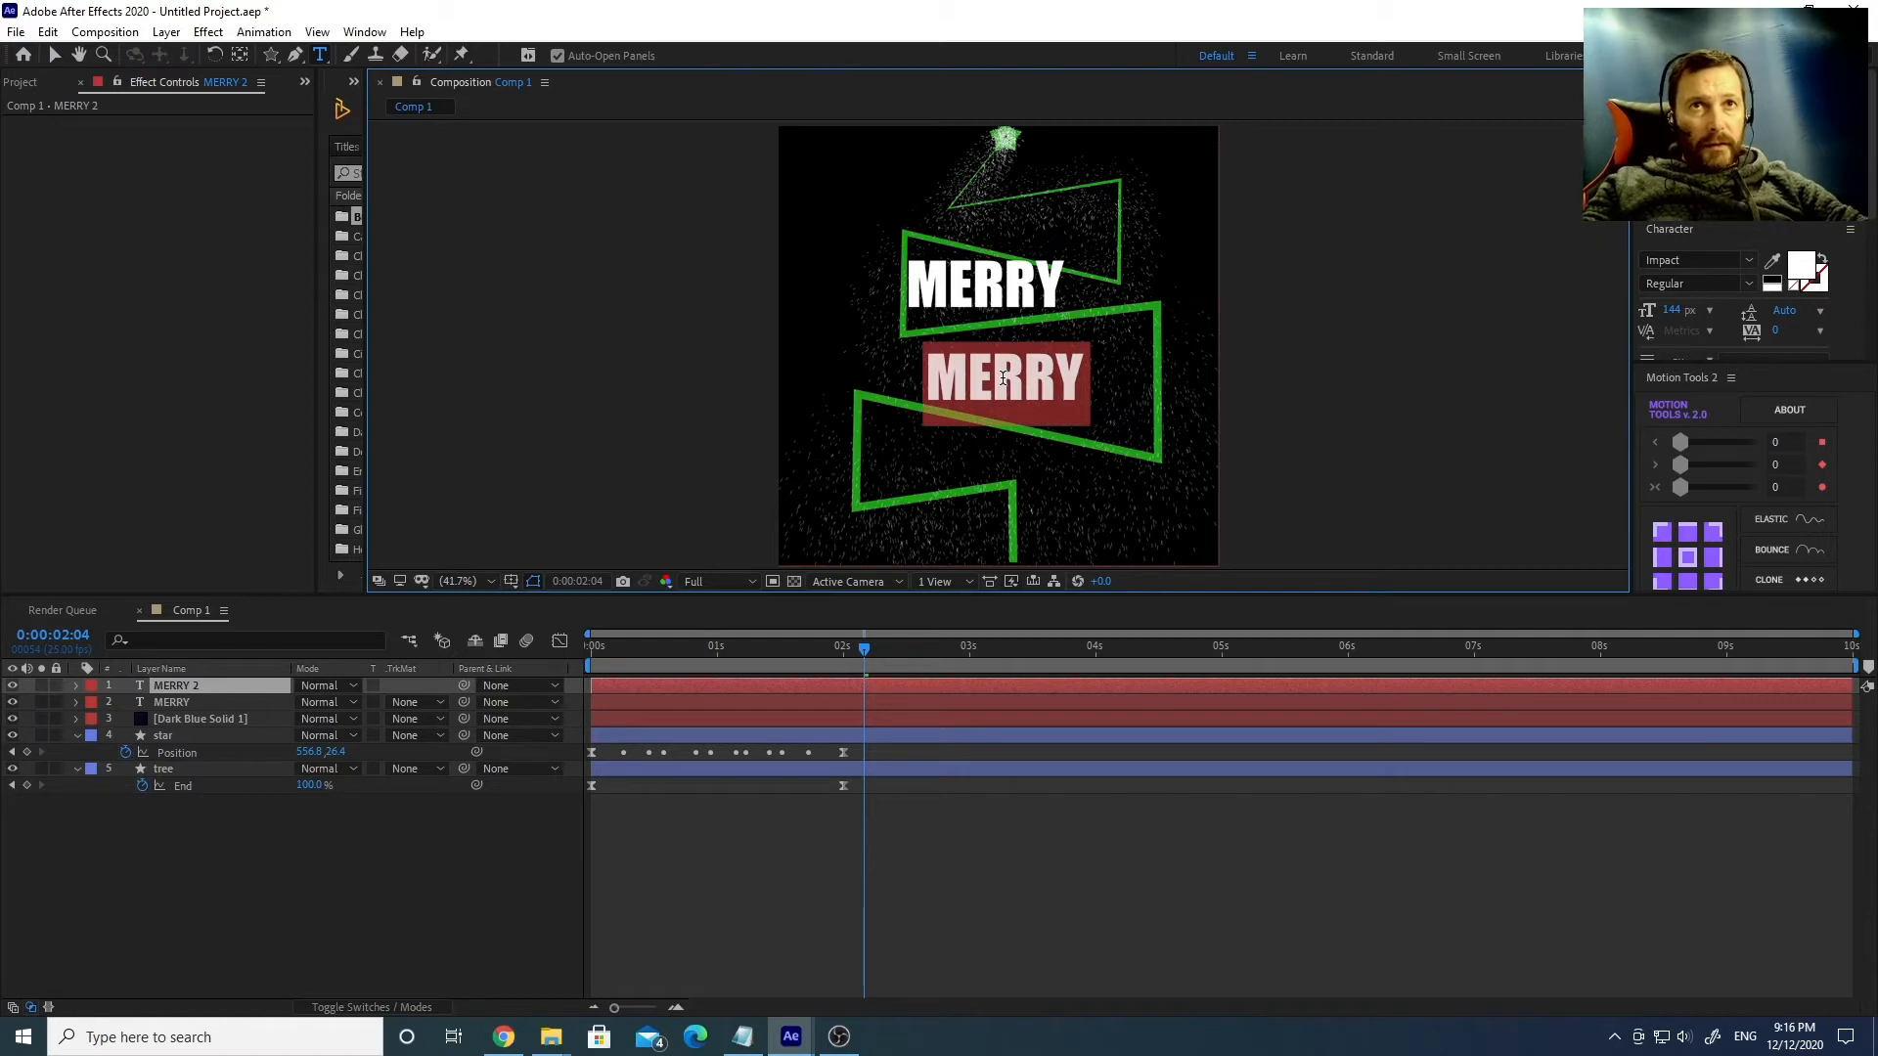
{"action": "type", "text": "CHR"}
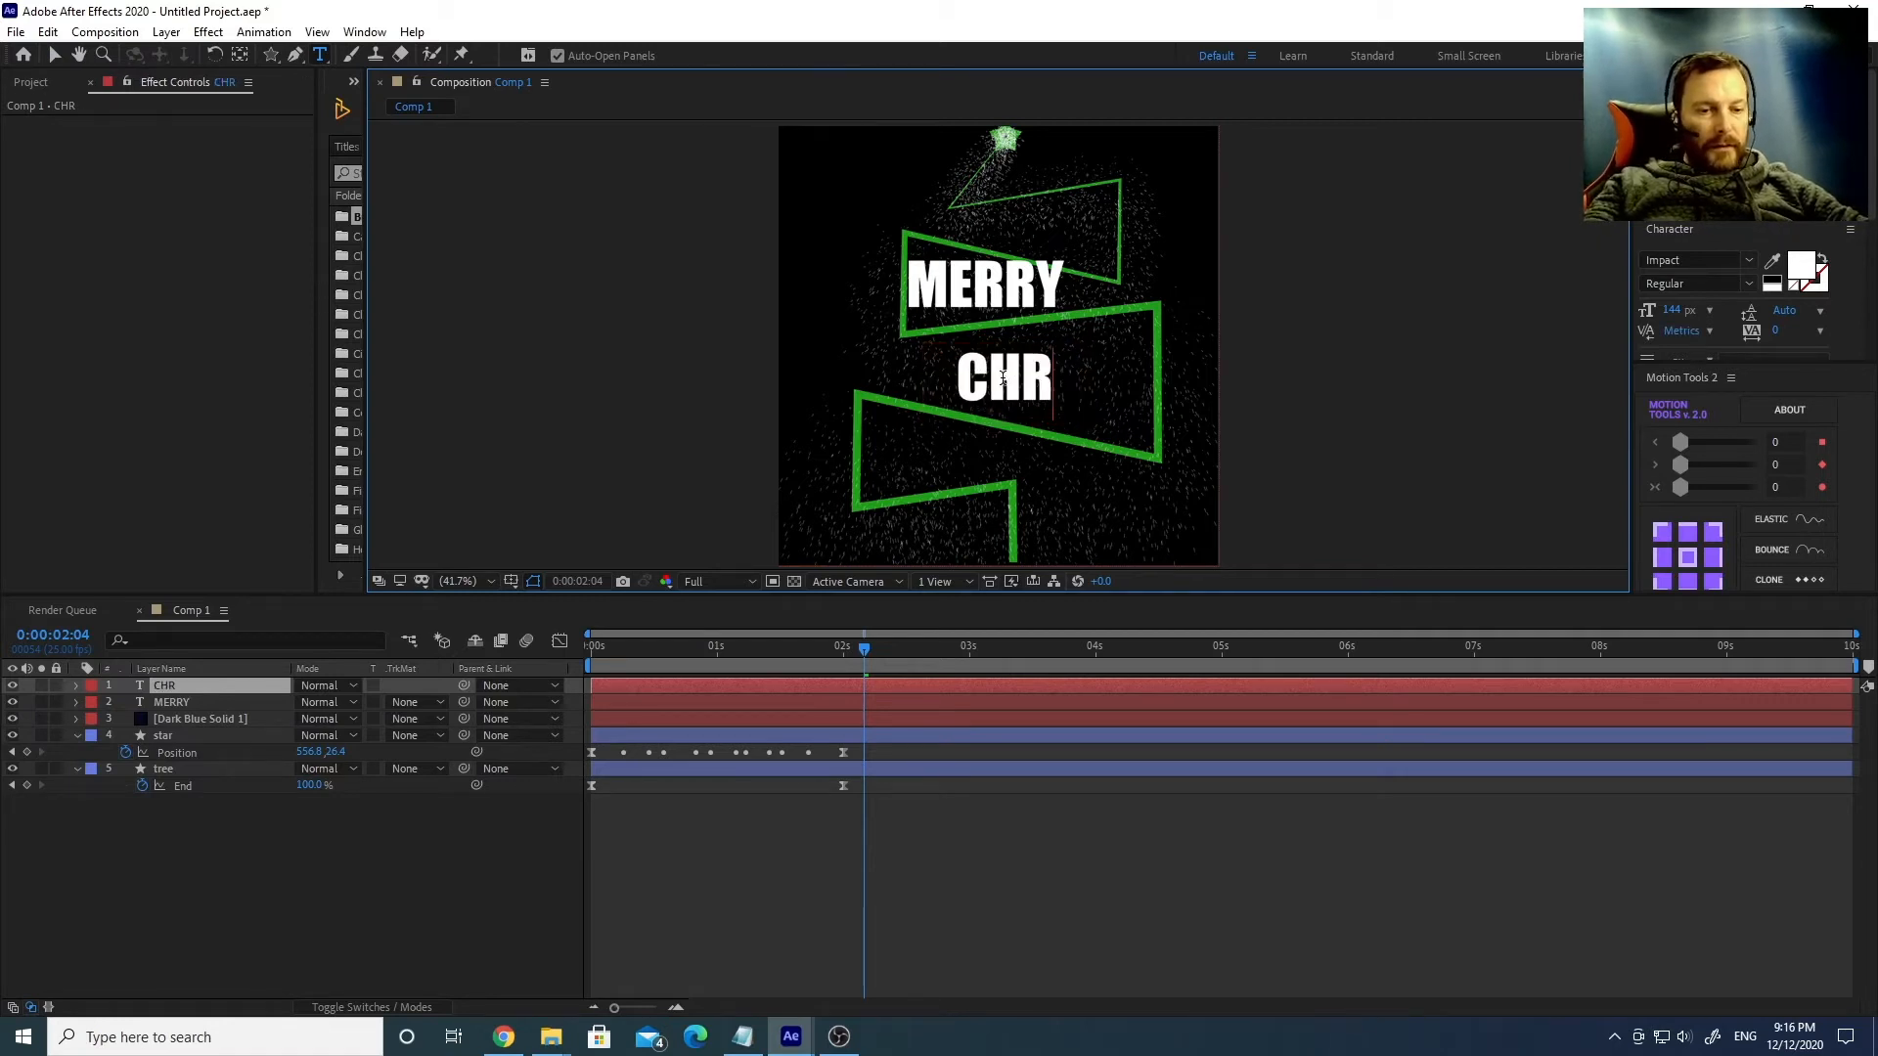
{"action": "type", "text": "ISTMAS"}
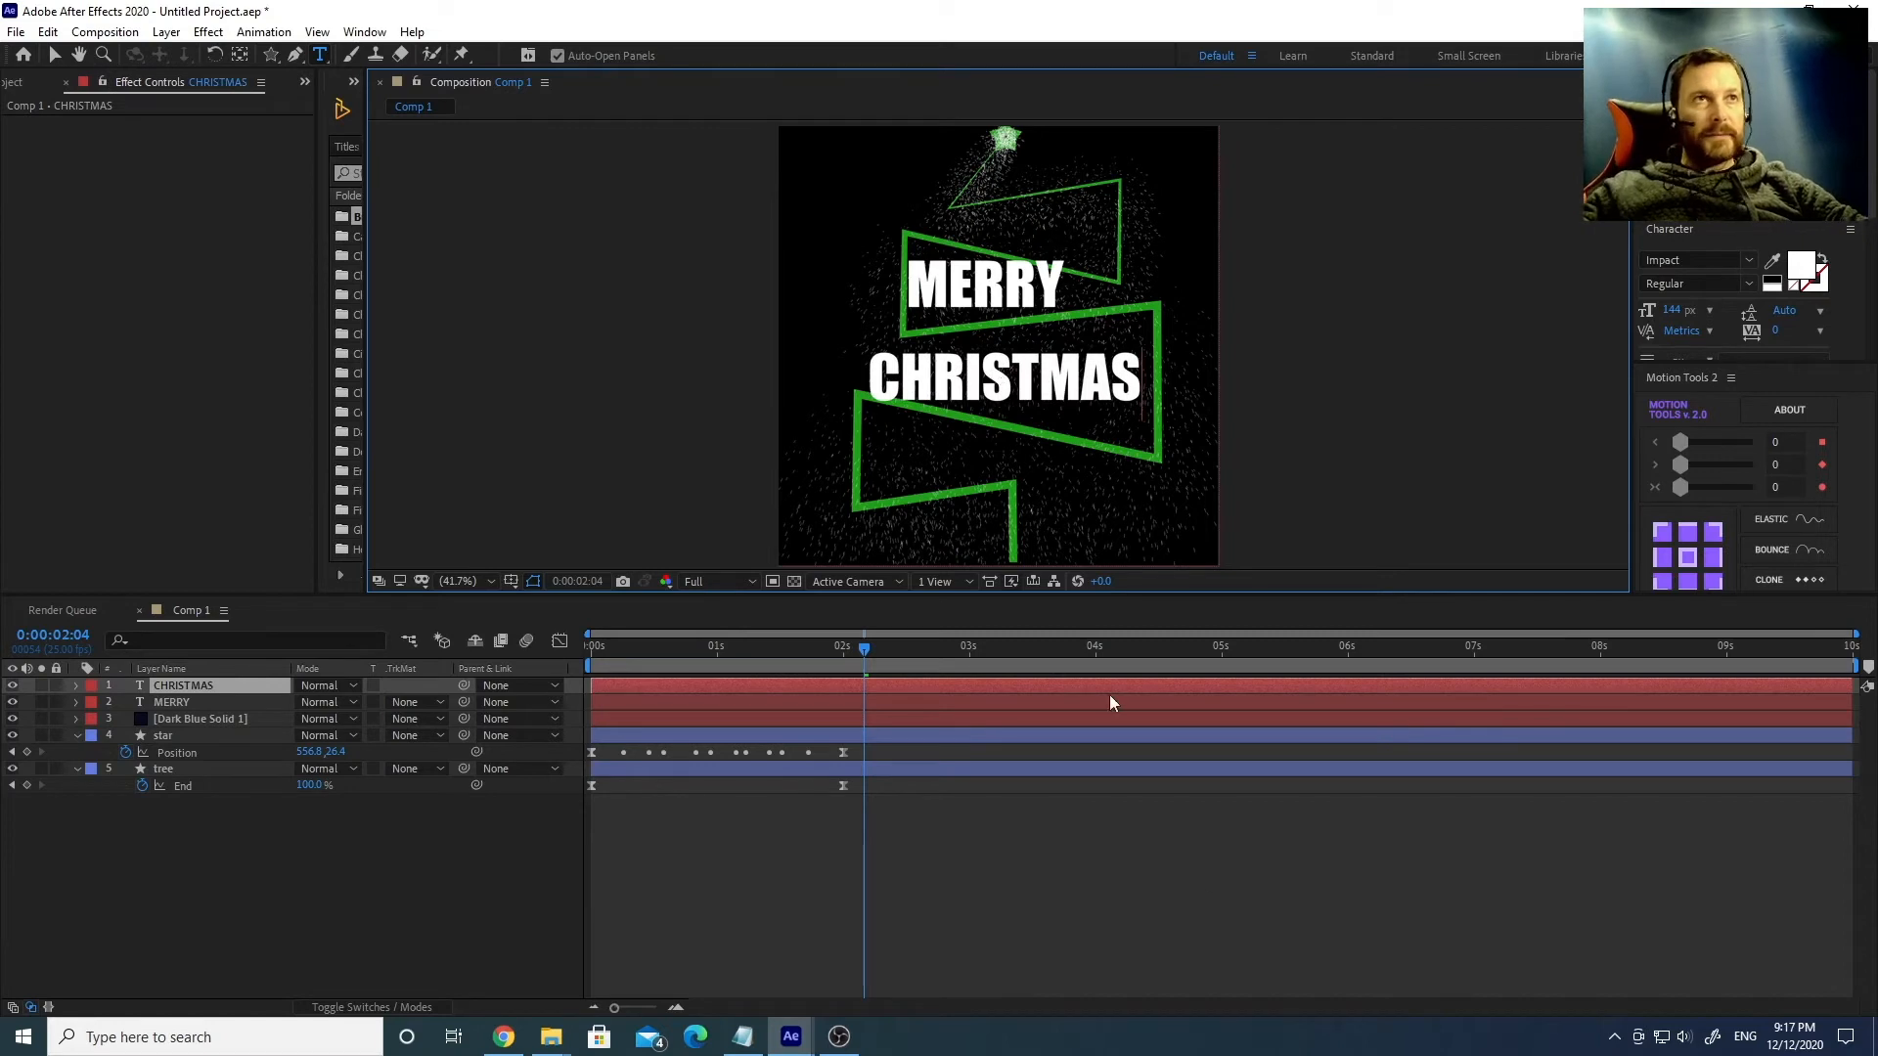
{"action": "left_click", "coordinate": [409, 863]}
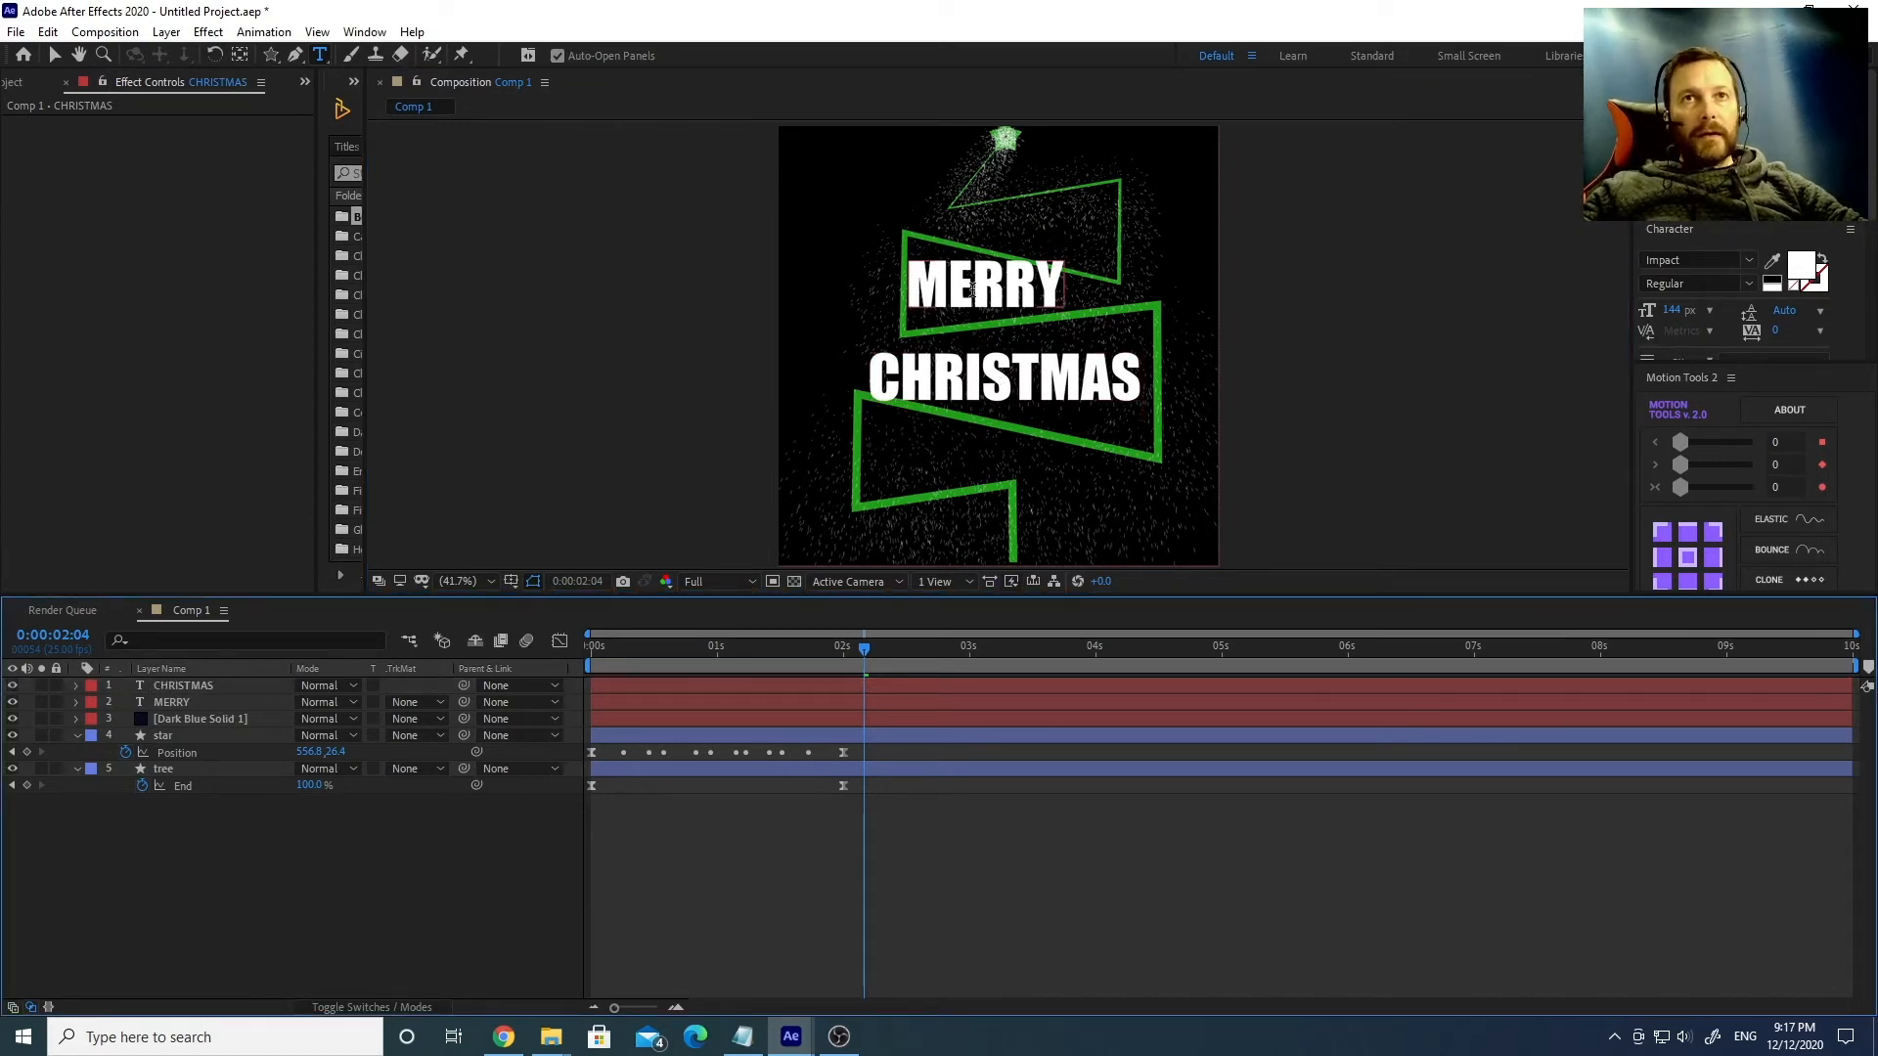
Fine-tune the position of the MERRY text between the tree's zigzag bands above CHRISTMAS.
{"action": "key", "text": "v"}
{"action": "left_click_drag", "start_coordinate": [988, 286], "coordinate": [994, 288]}
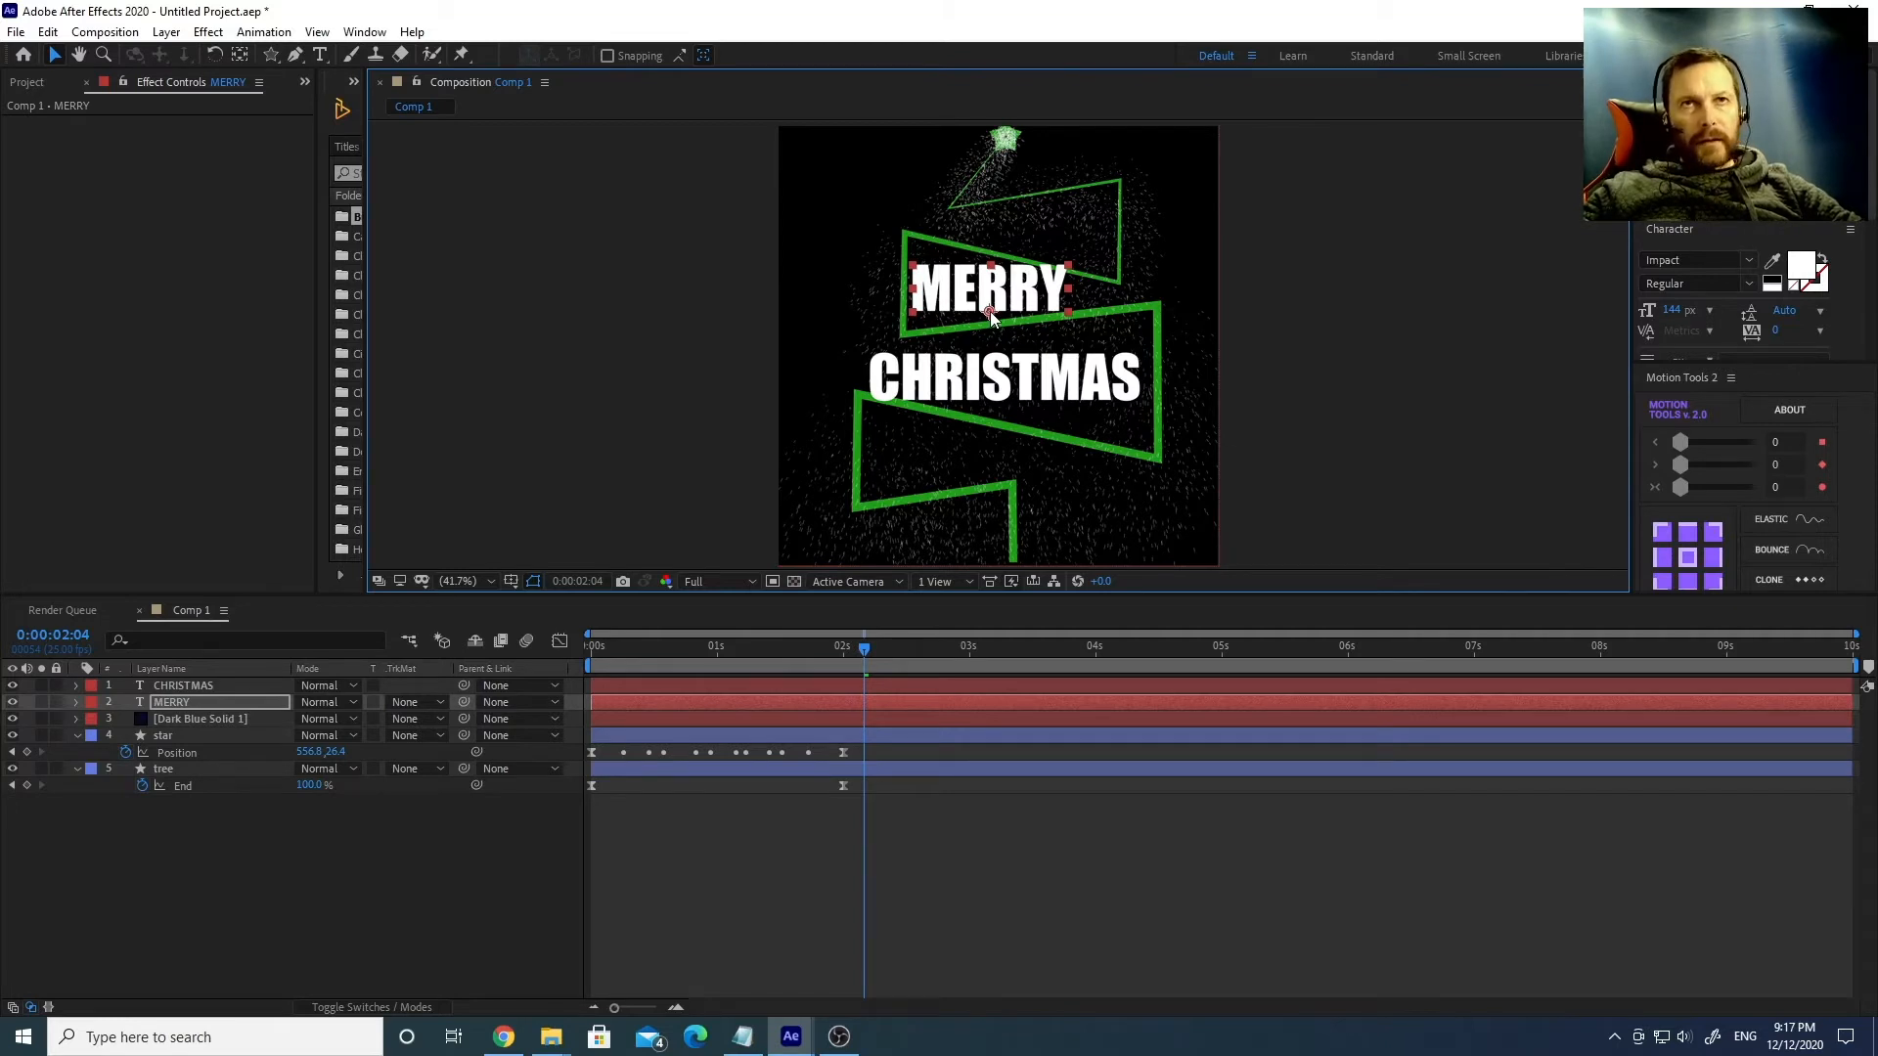
{"action": "mouse_move", "coordinate": [946, 278]}
{"action": "left_mouse_down"}
{"action": "mouse_move", "coordinate": [945, 294]}
{"action": "mouse_move", "coordinate": [946, 278]}
{"action": "left_mouse_up"}
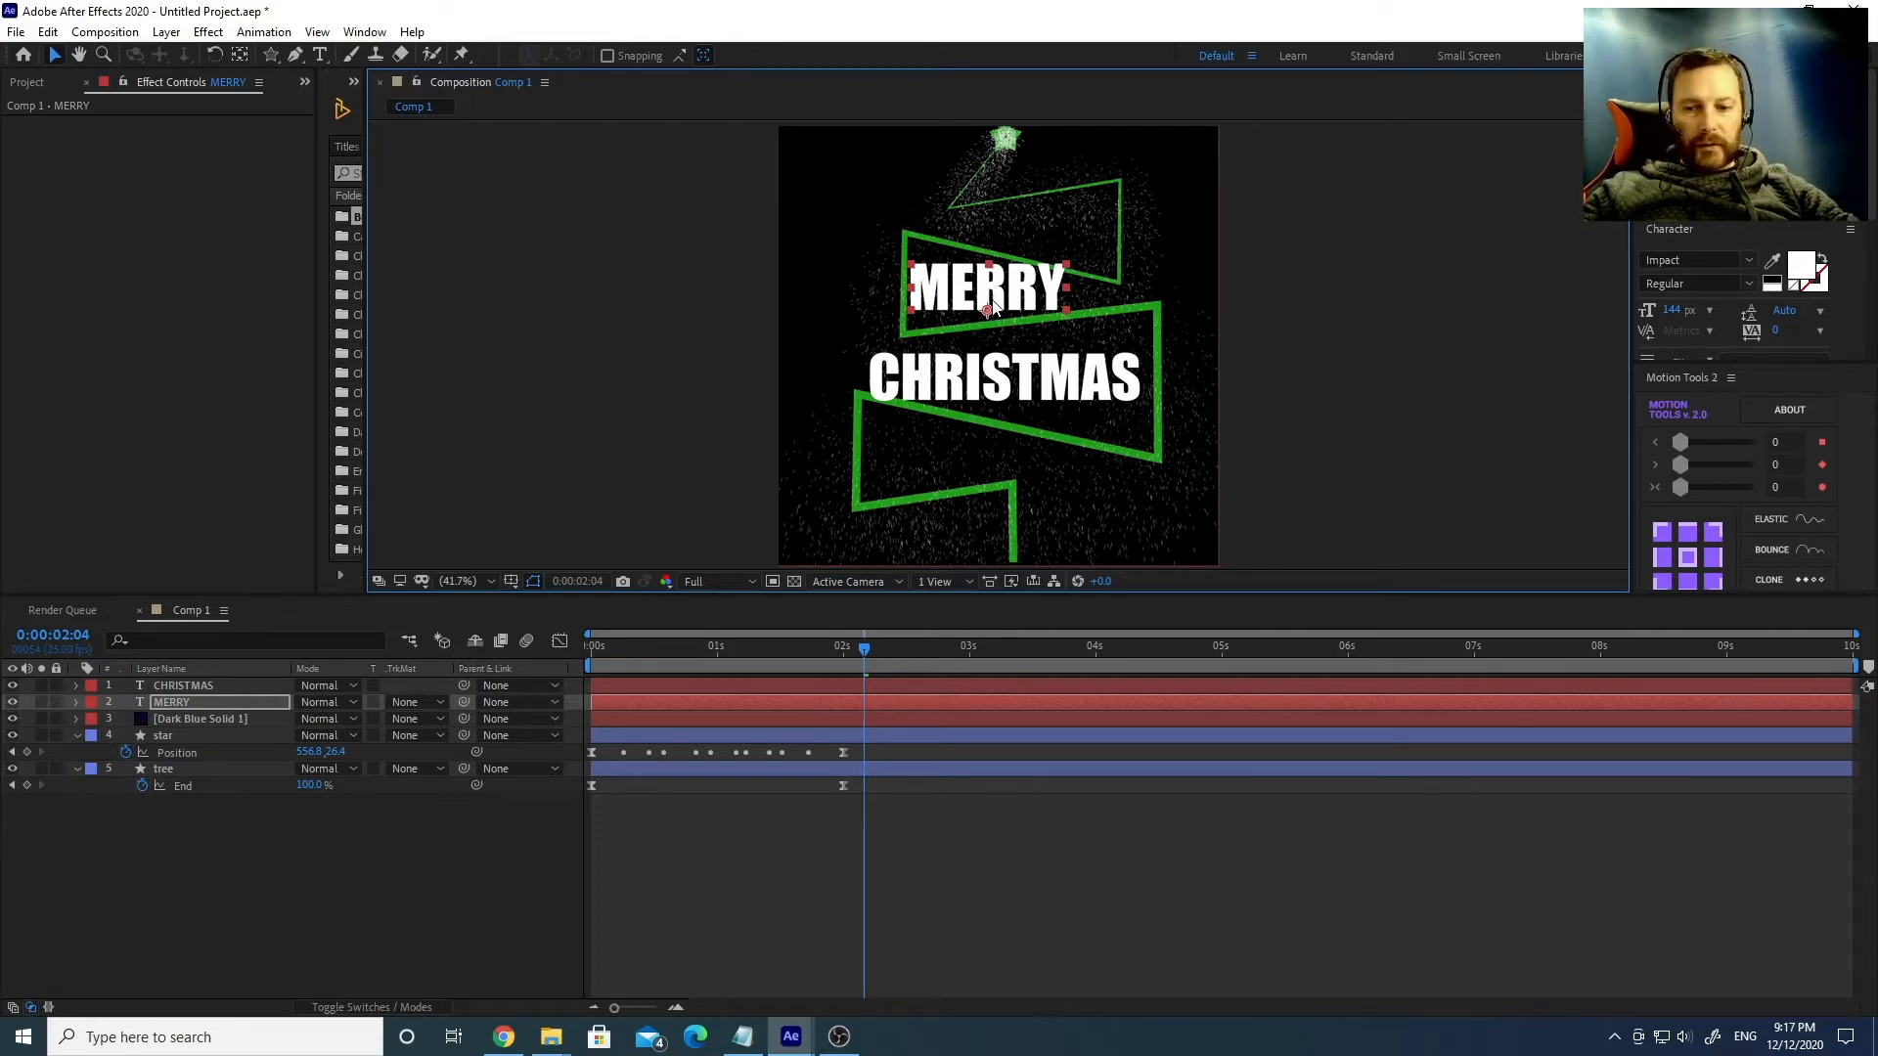
{"action": "left_click", "coordinate": [1005, 396]}
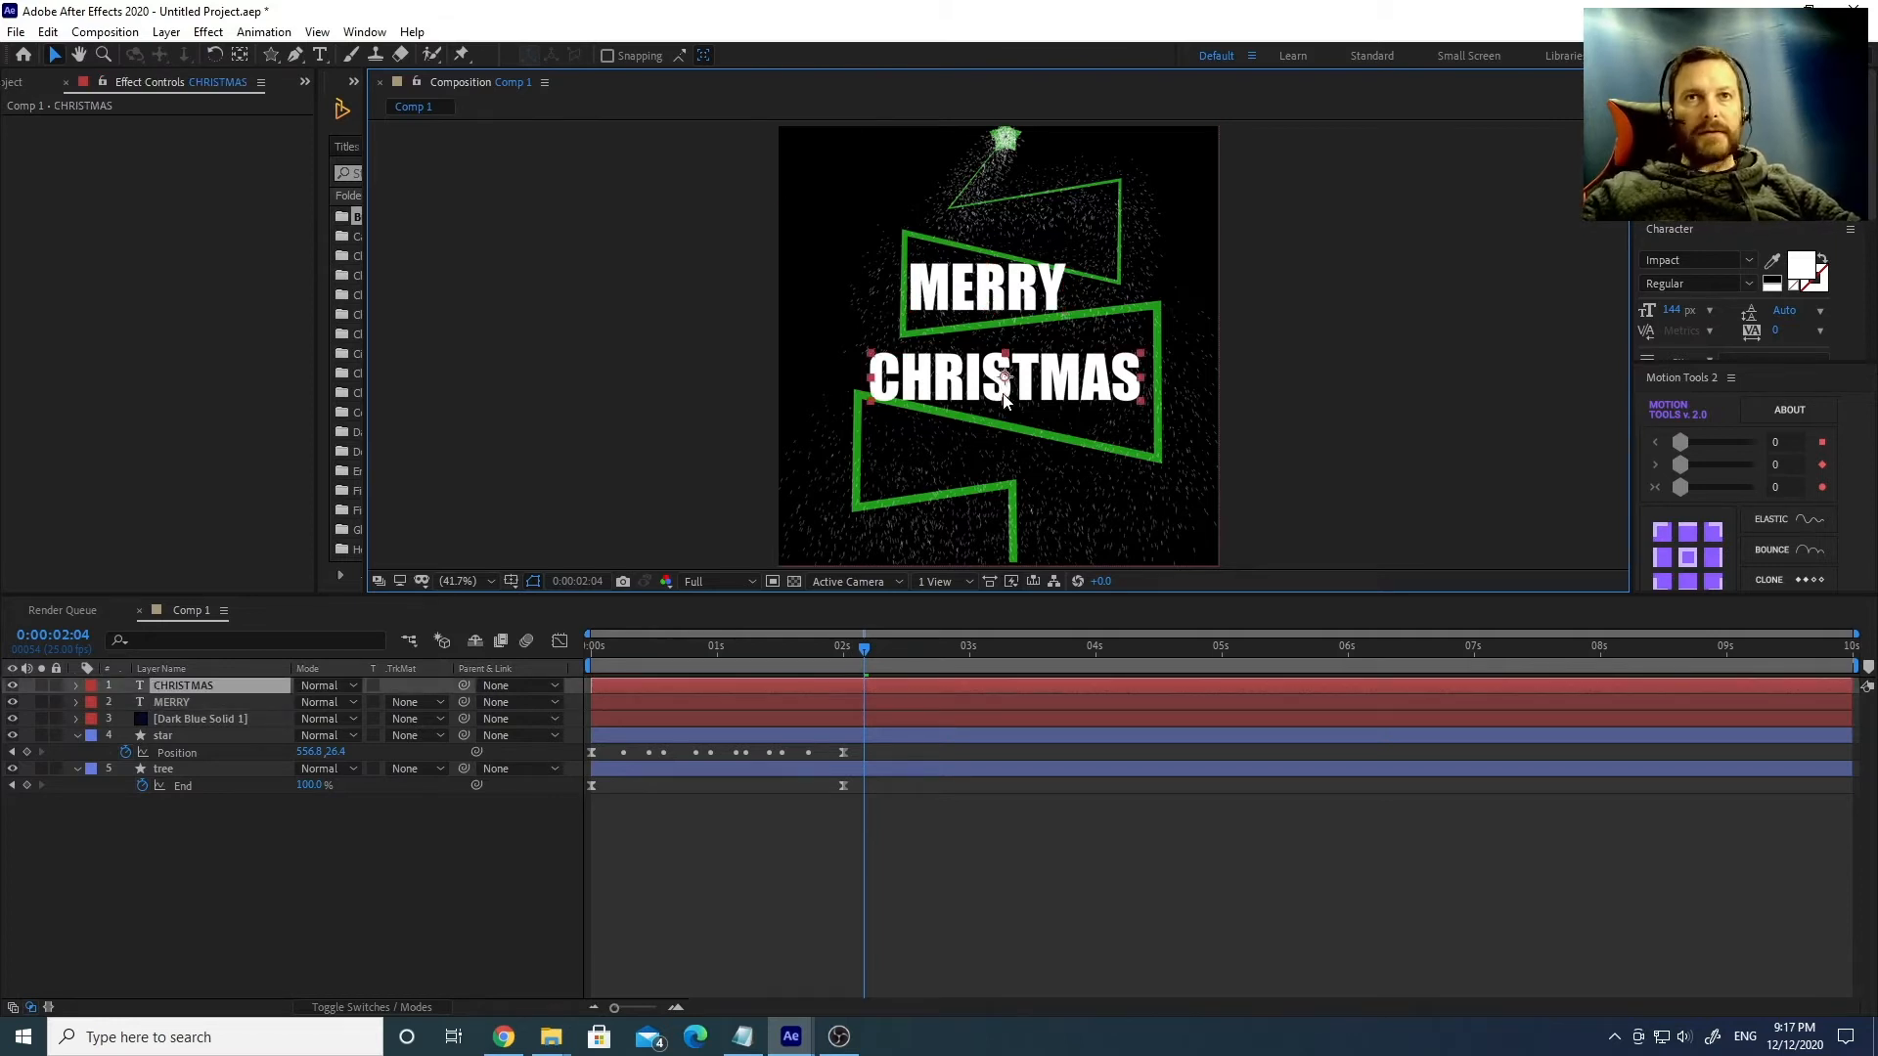
{"action": "left_click", "coordinate": [984, 290]}
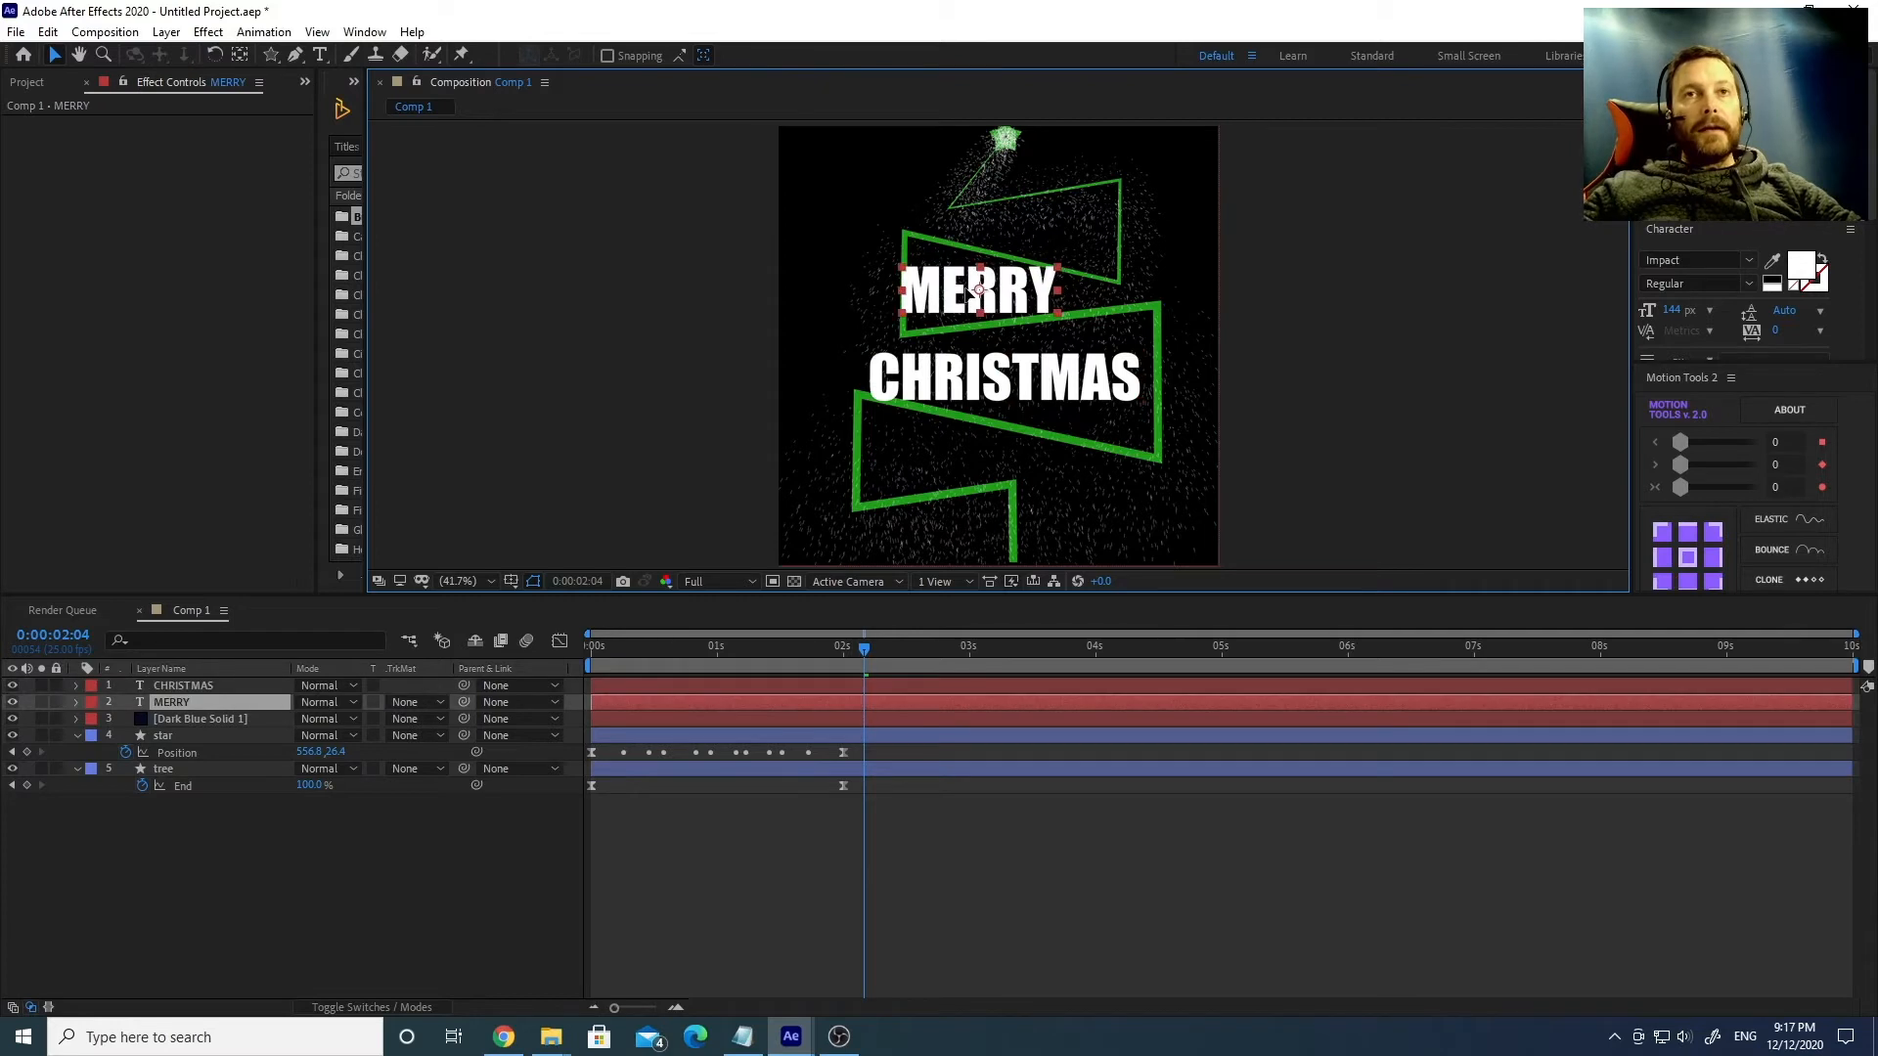
{"action": "key", "text": "Return"}
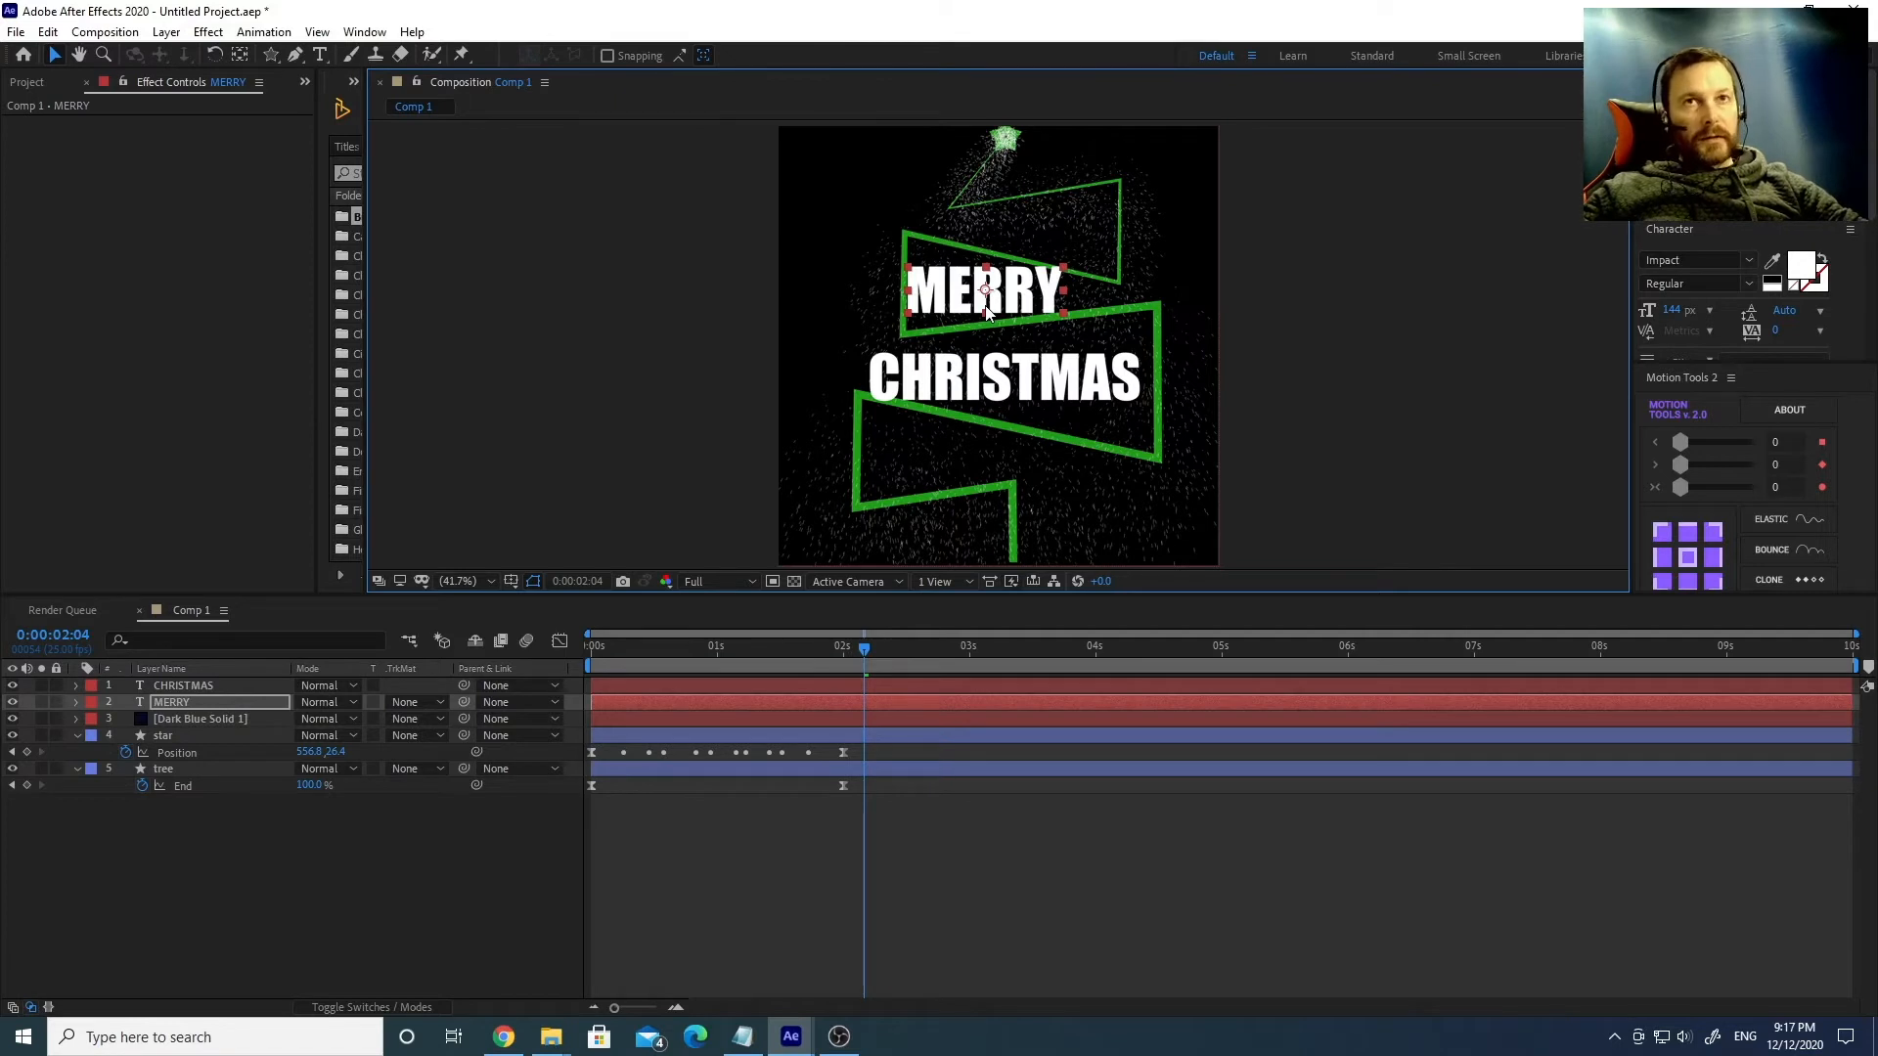
Pre-compose the MERRY text as MERRY Comp 1 with all attributes moved into it, and open that composition.
{"action": "key", "text": "ctrl+shift+c"}
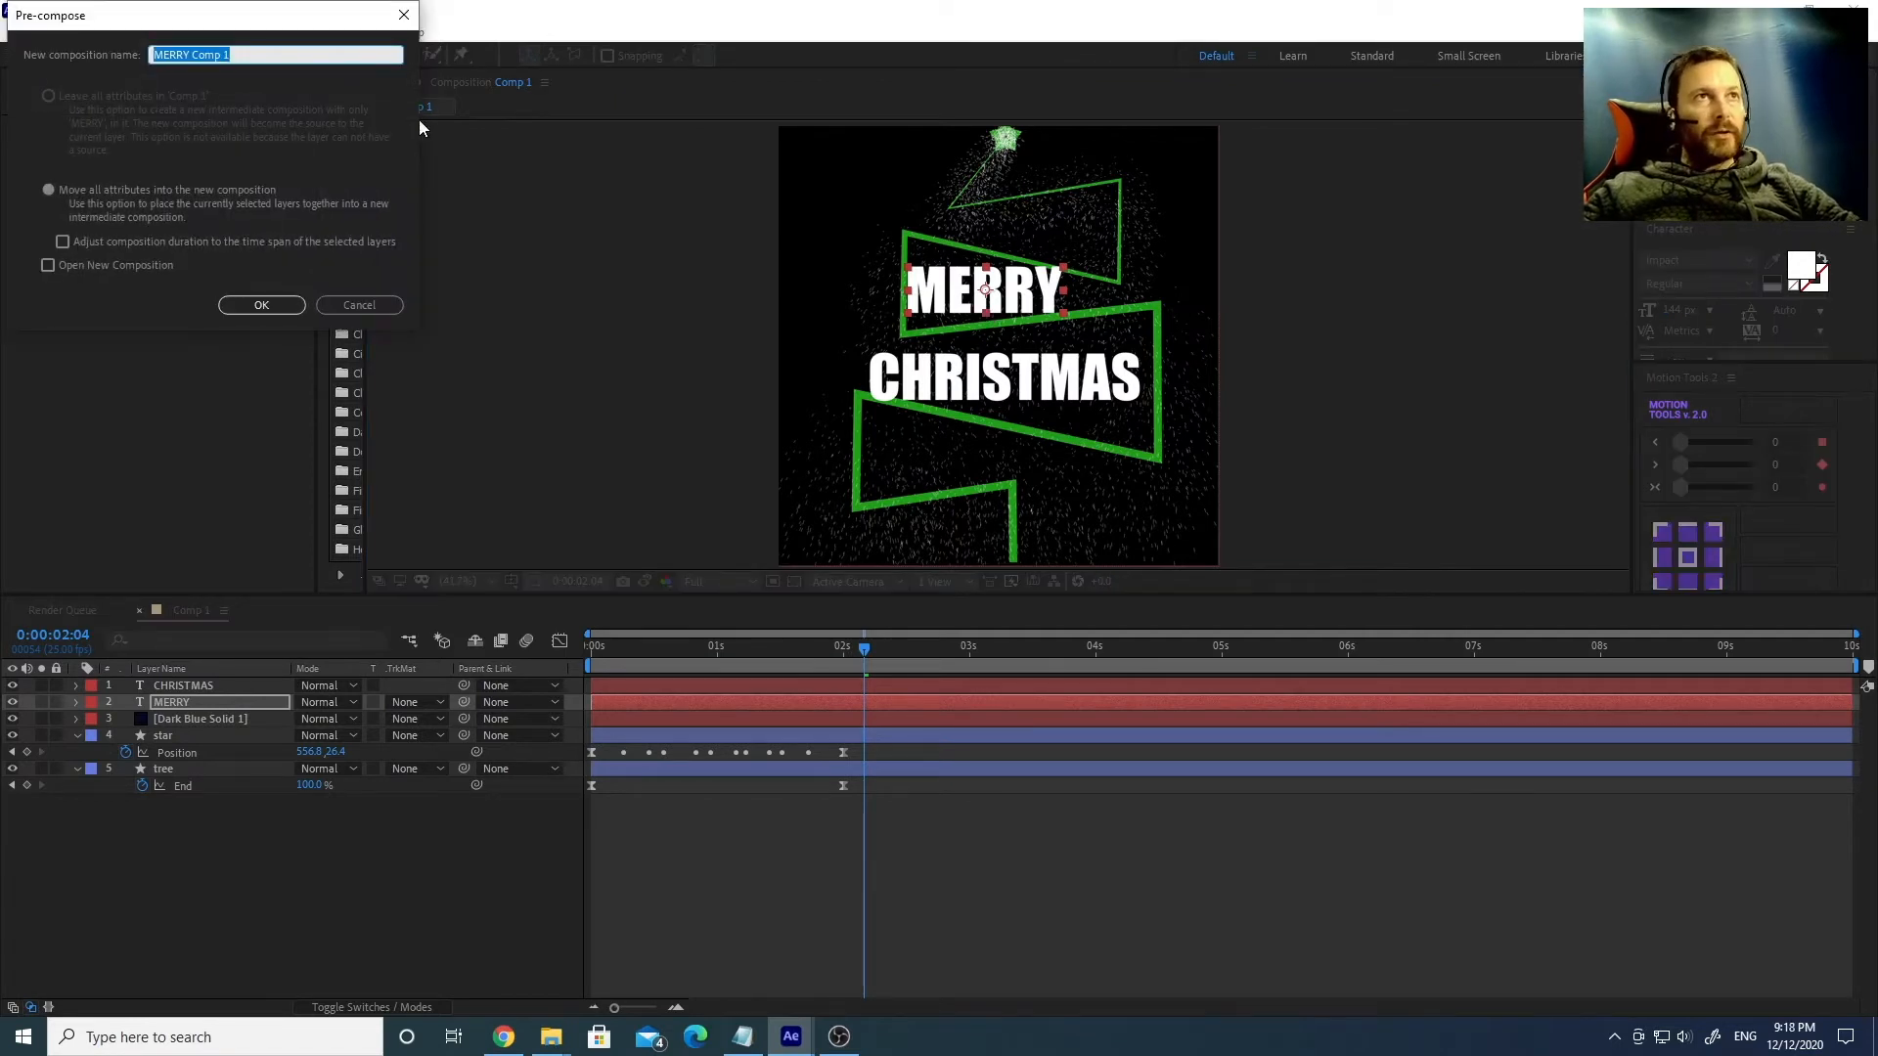
{"action": "left_click", "coordinate": [270, 306]}
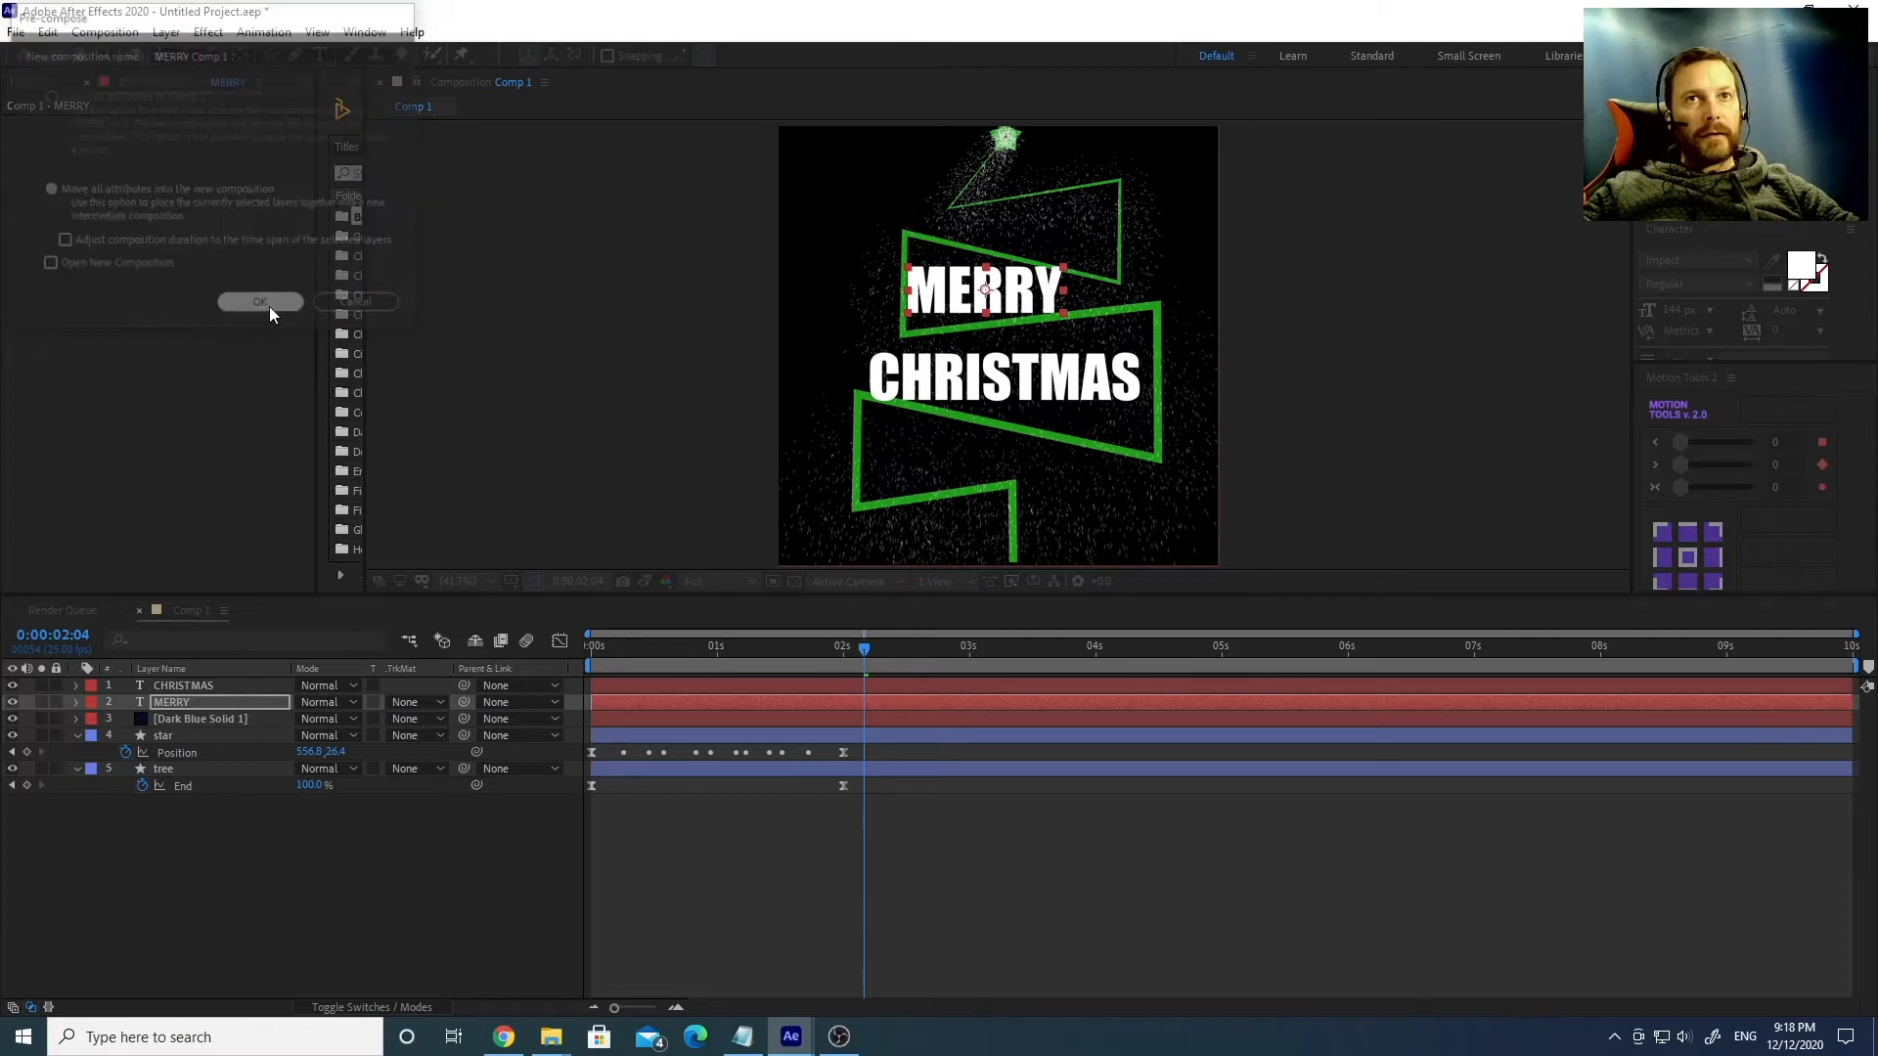
{"action": "left_click", "coordinate": [332, 828]}
{"action": "double_click", "coordinate": [192, 702]}
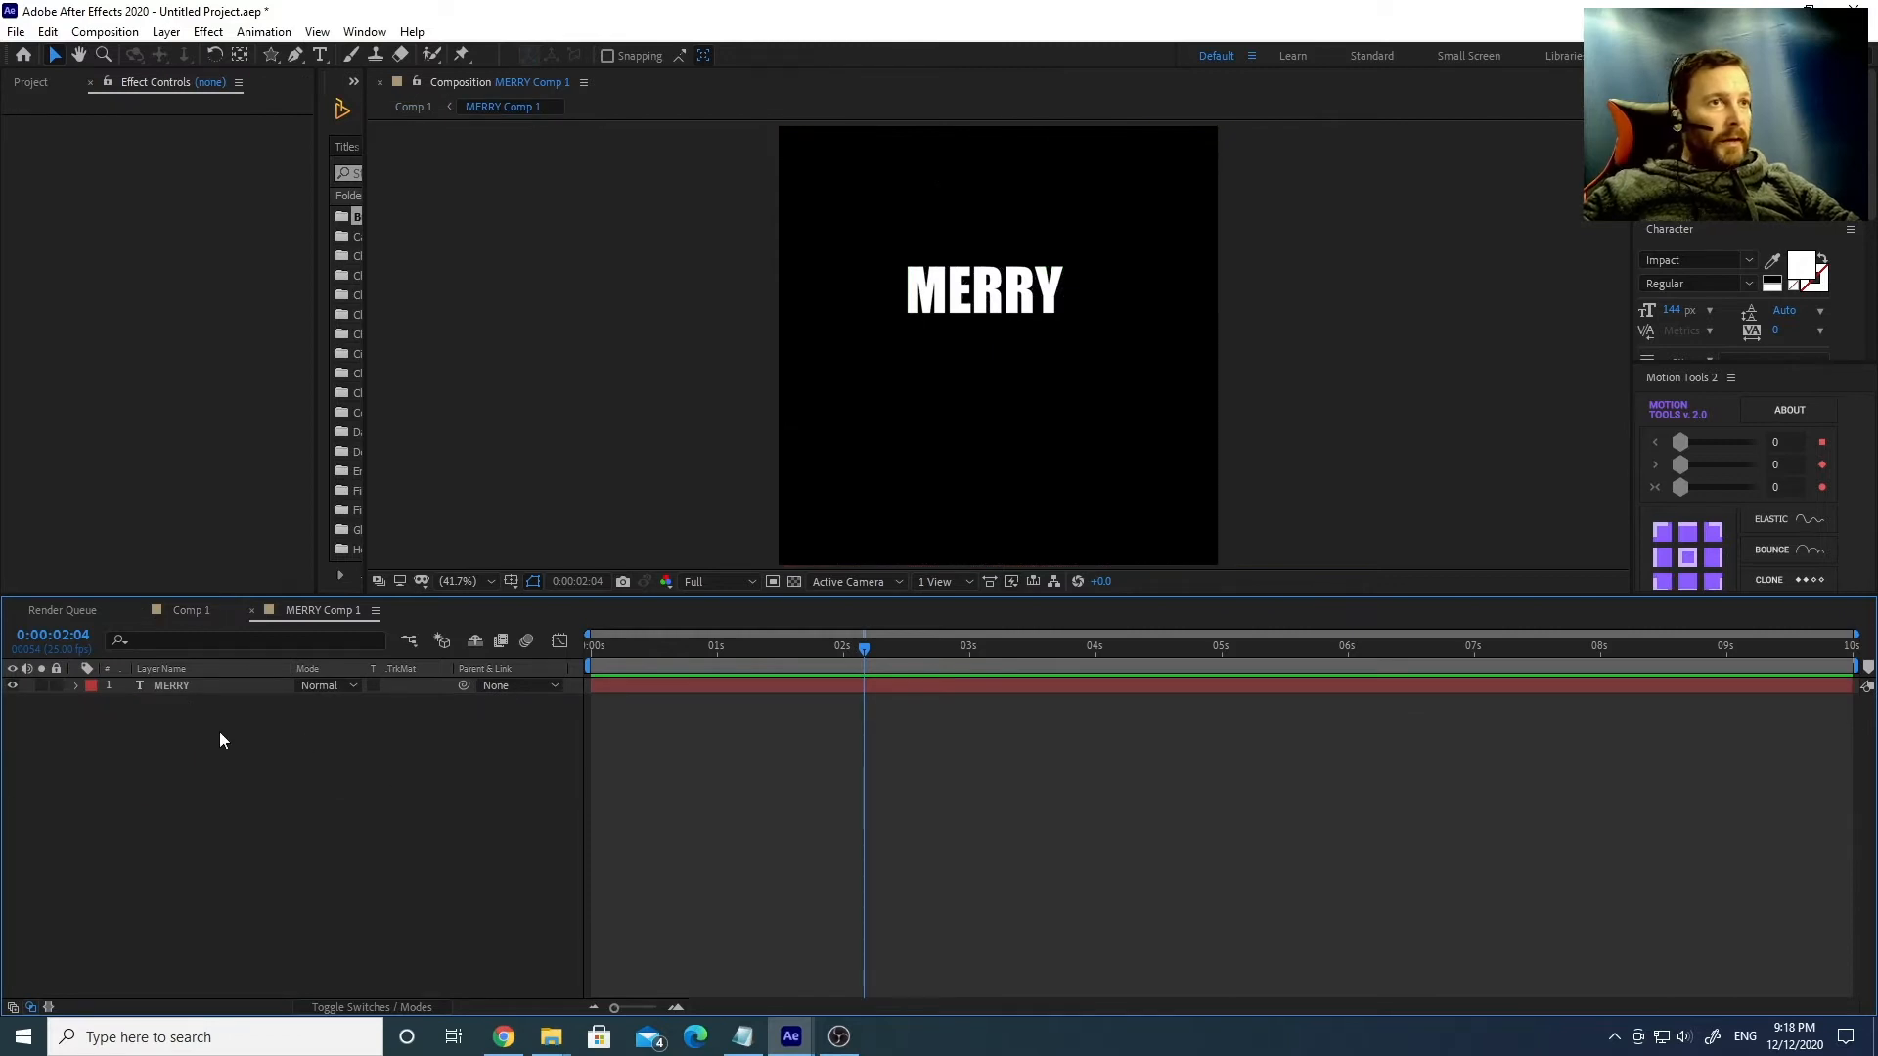
Draw a region of interest closely around the word MERRY and crop the composition to it.
{"action": "left_click_drag", "start_coordinate": [785, 647], "coordinate": [591, 646]}
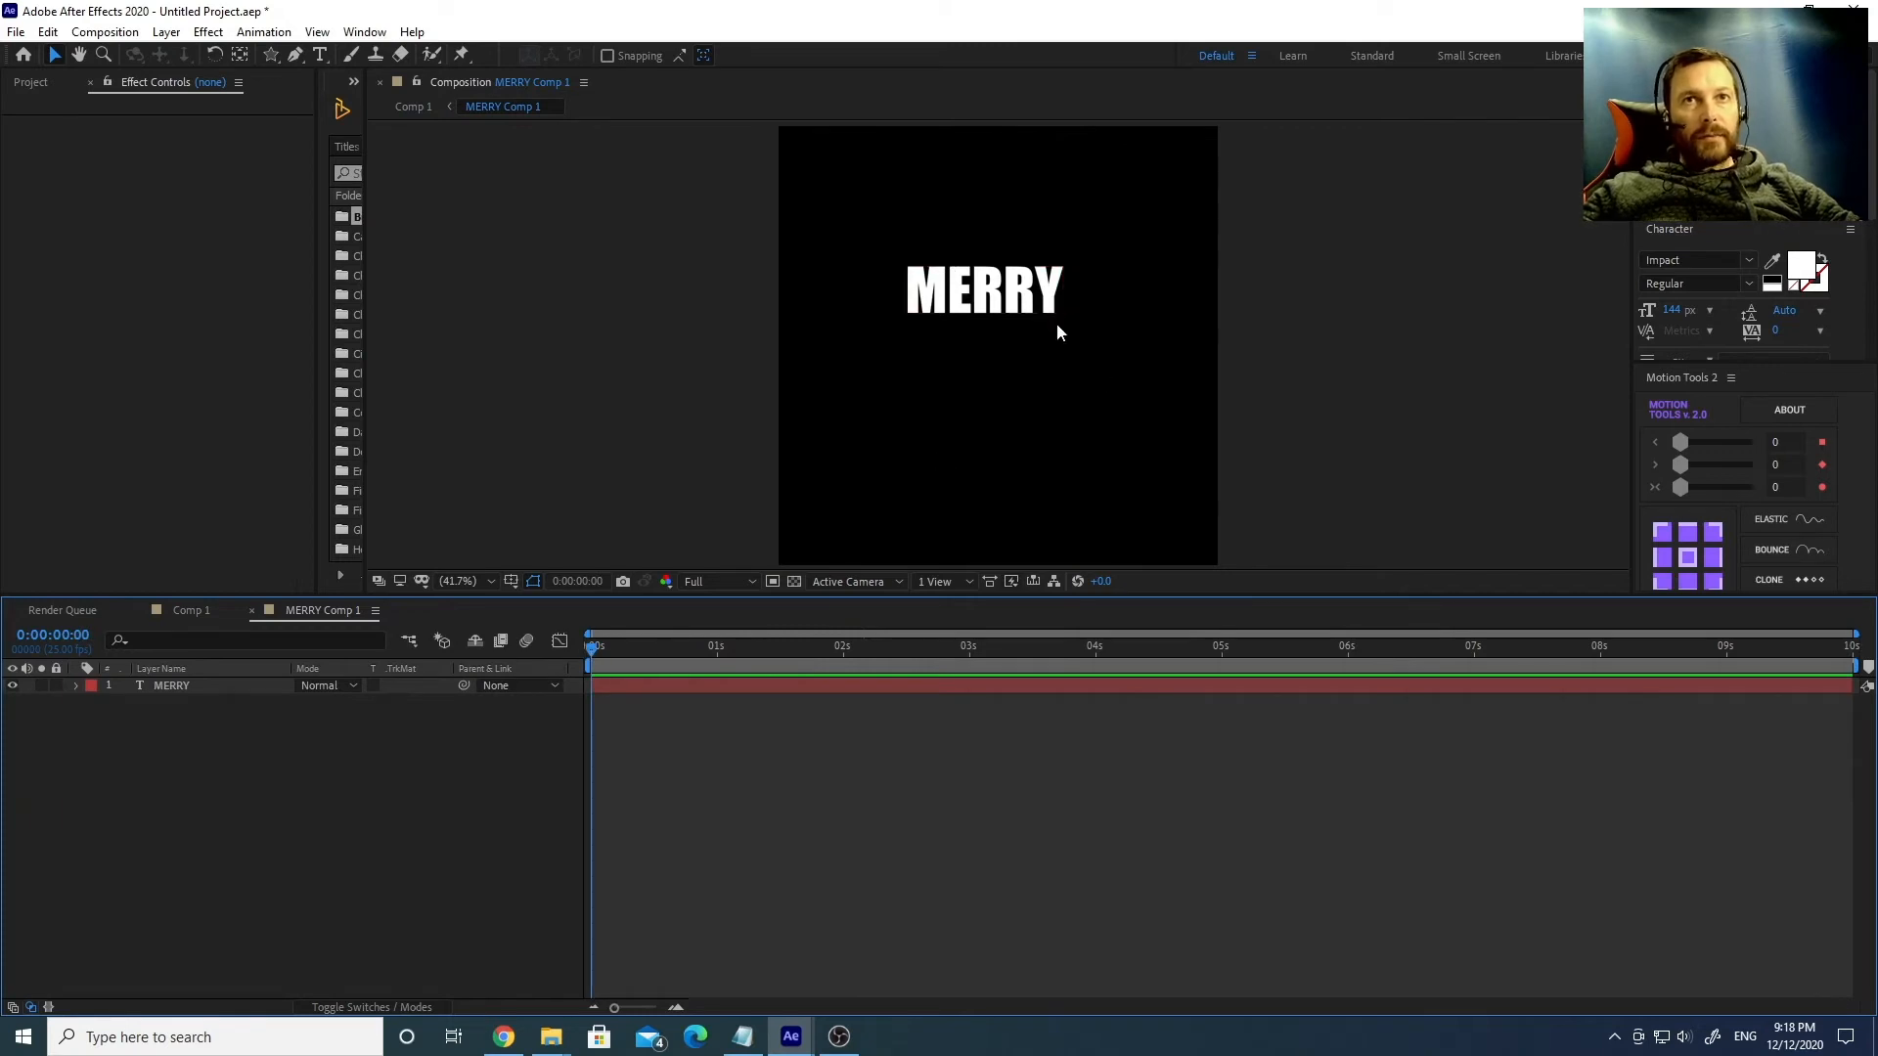
{"action": "left_click", "coordinate": [772, 582]}
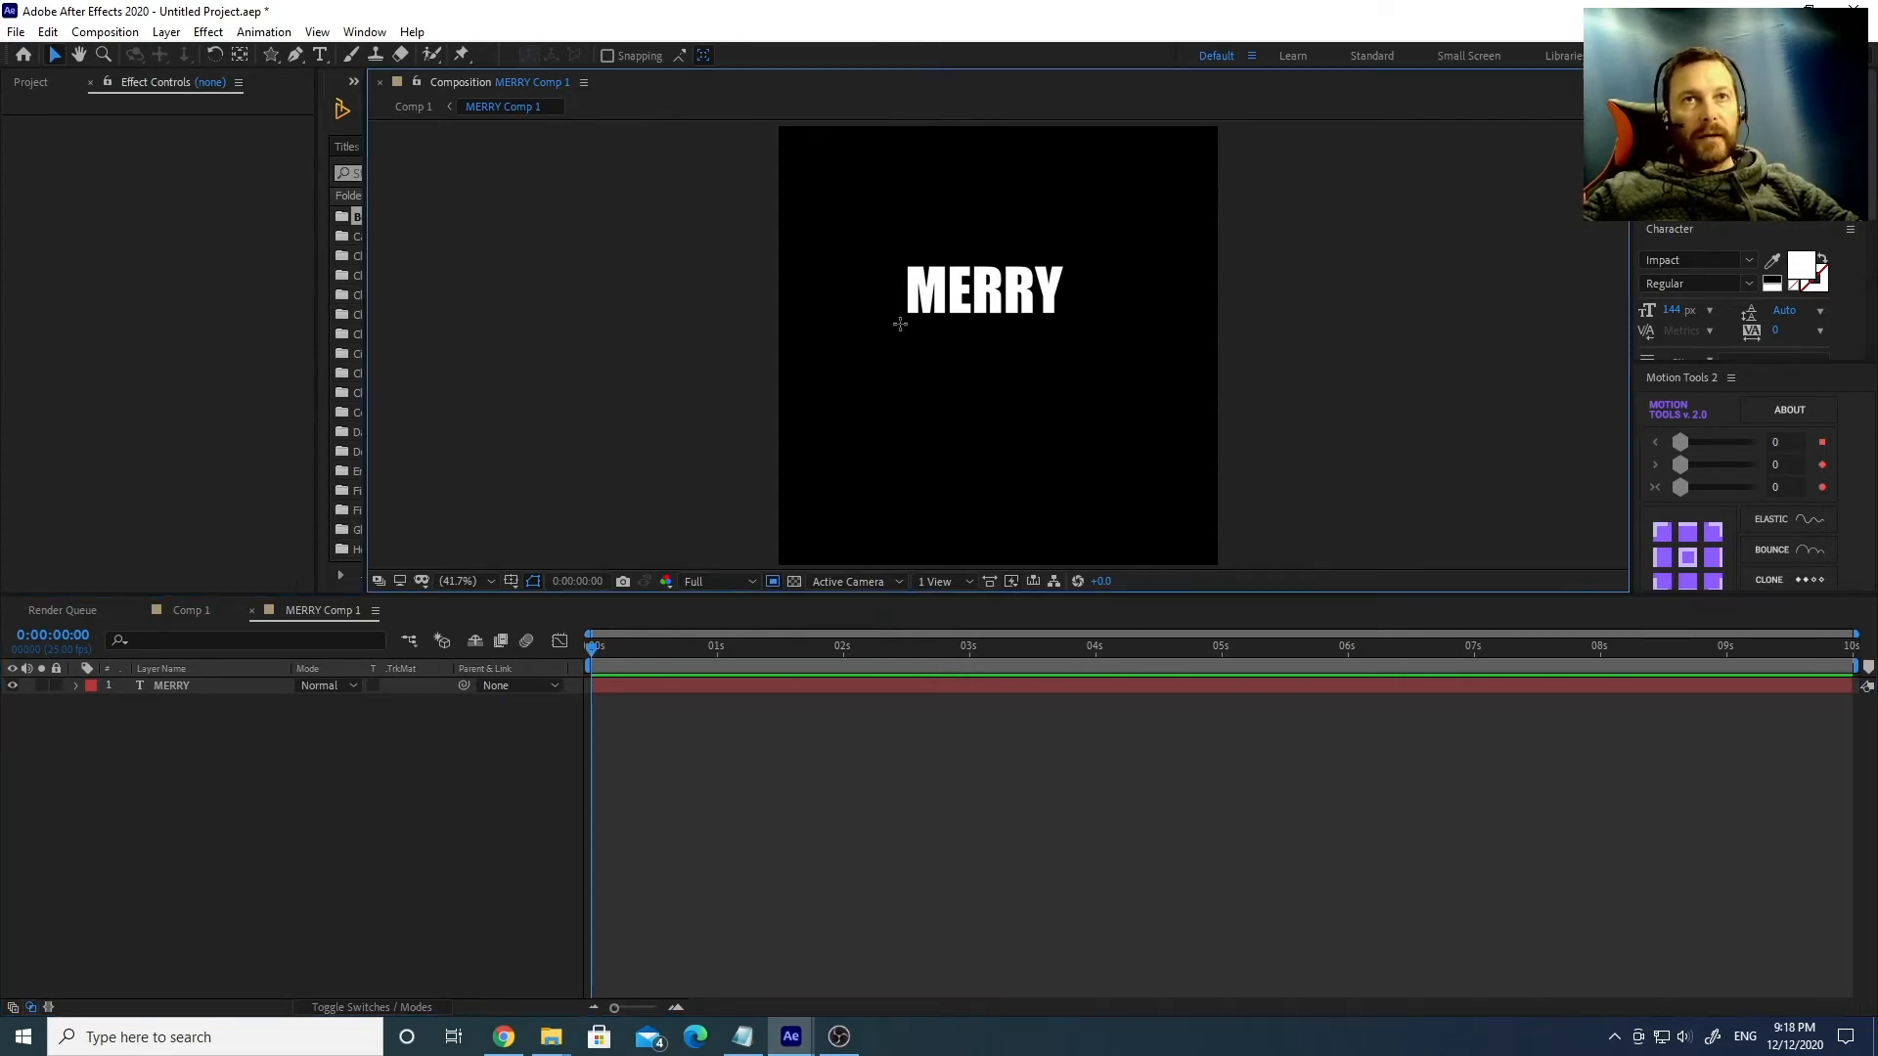
{"action": "left_click_drag", "start_coordinate": [891, 252], "coordinate": [1085, 331]}
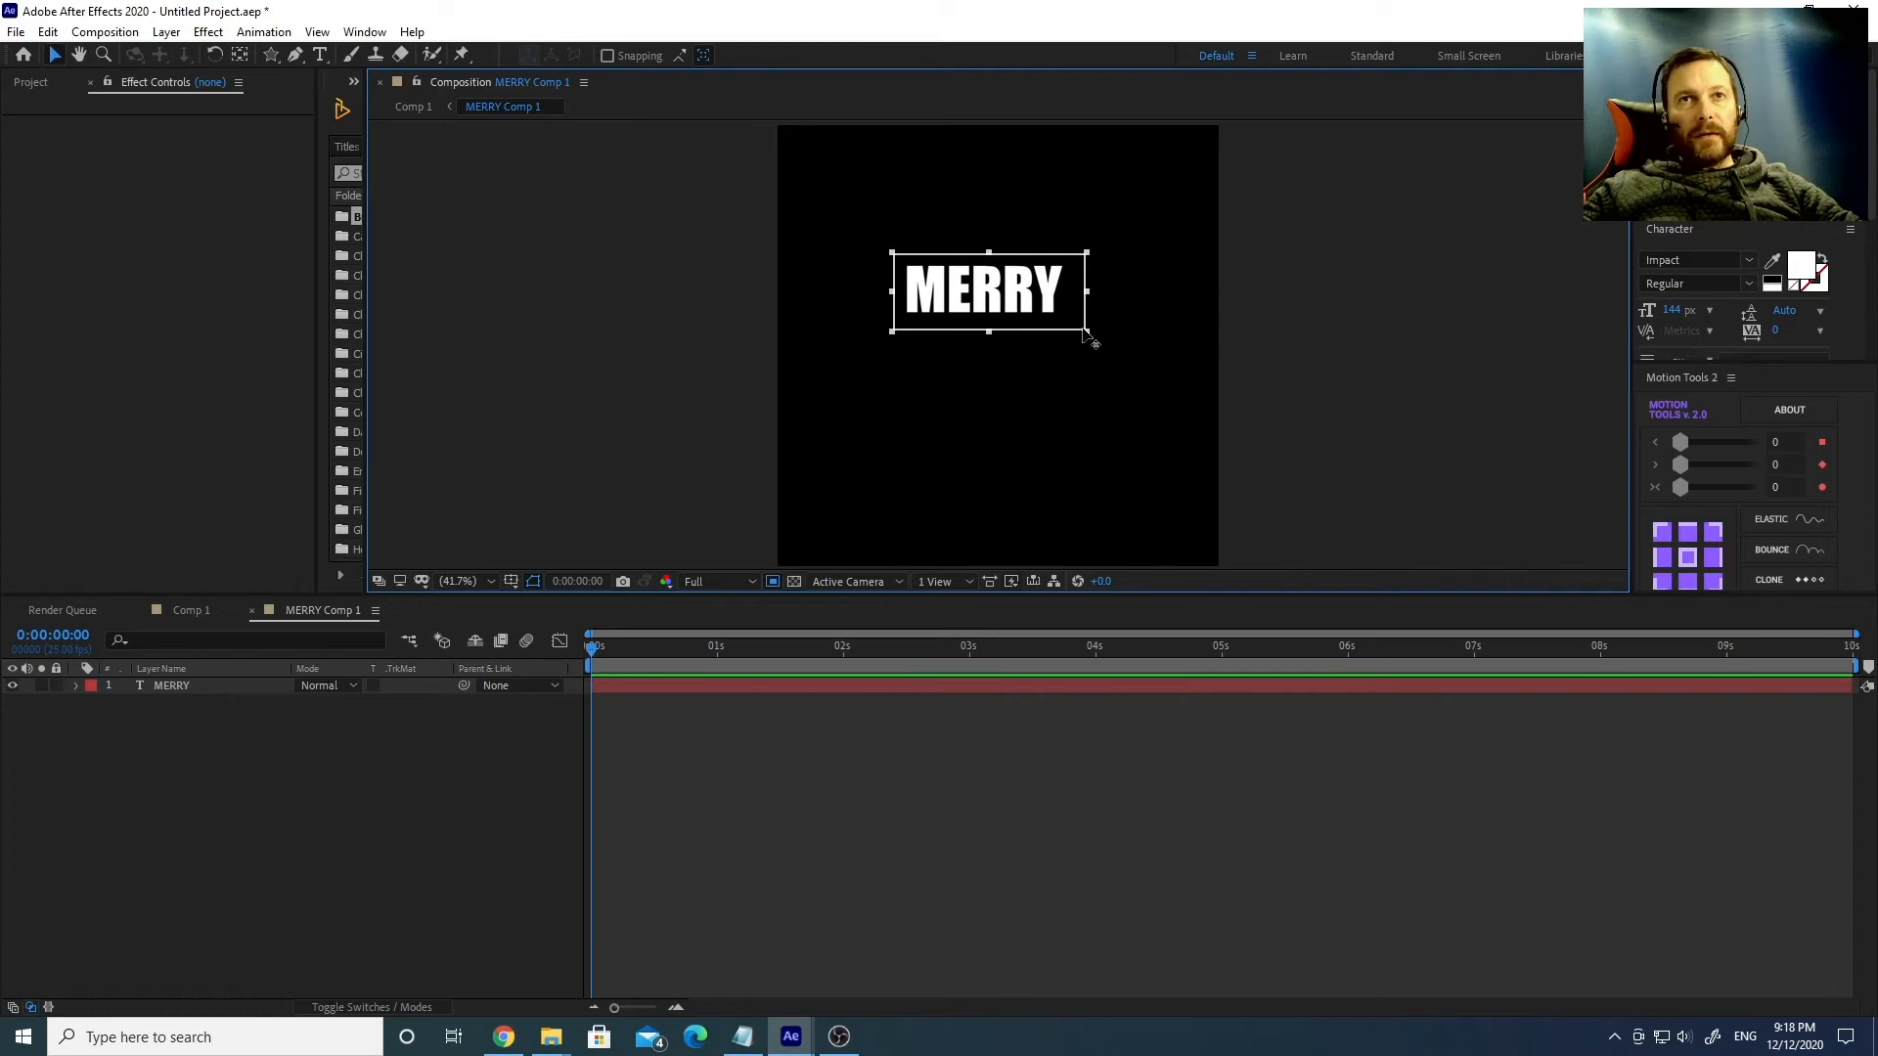
{"action": "left_click", "coordinate": [104, 32]}
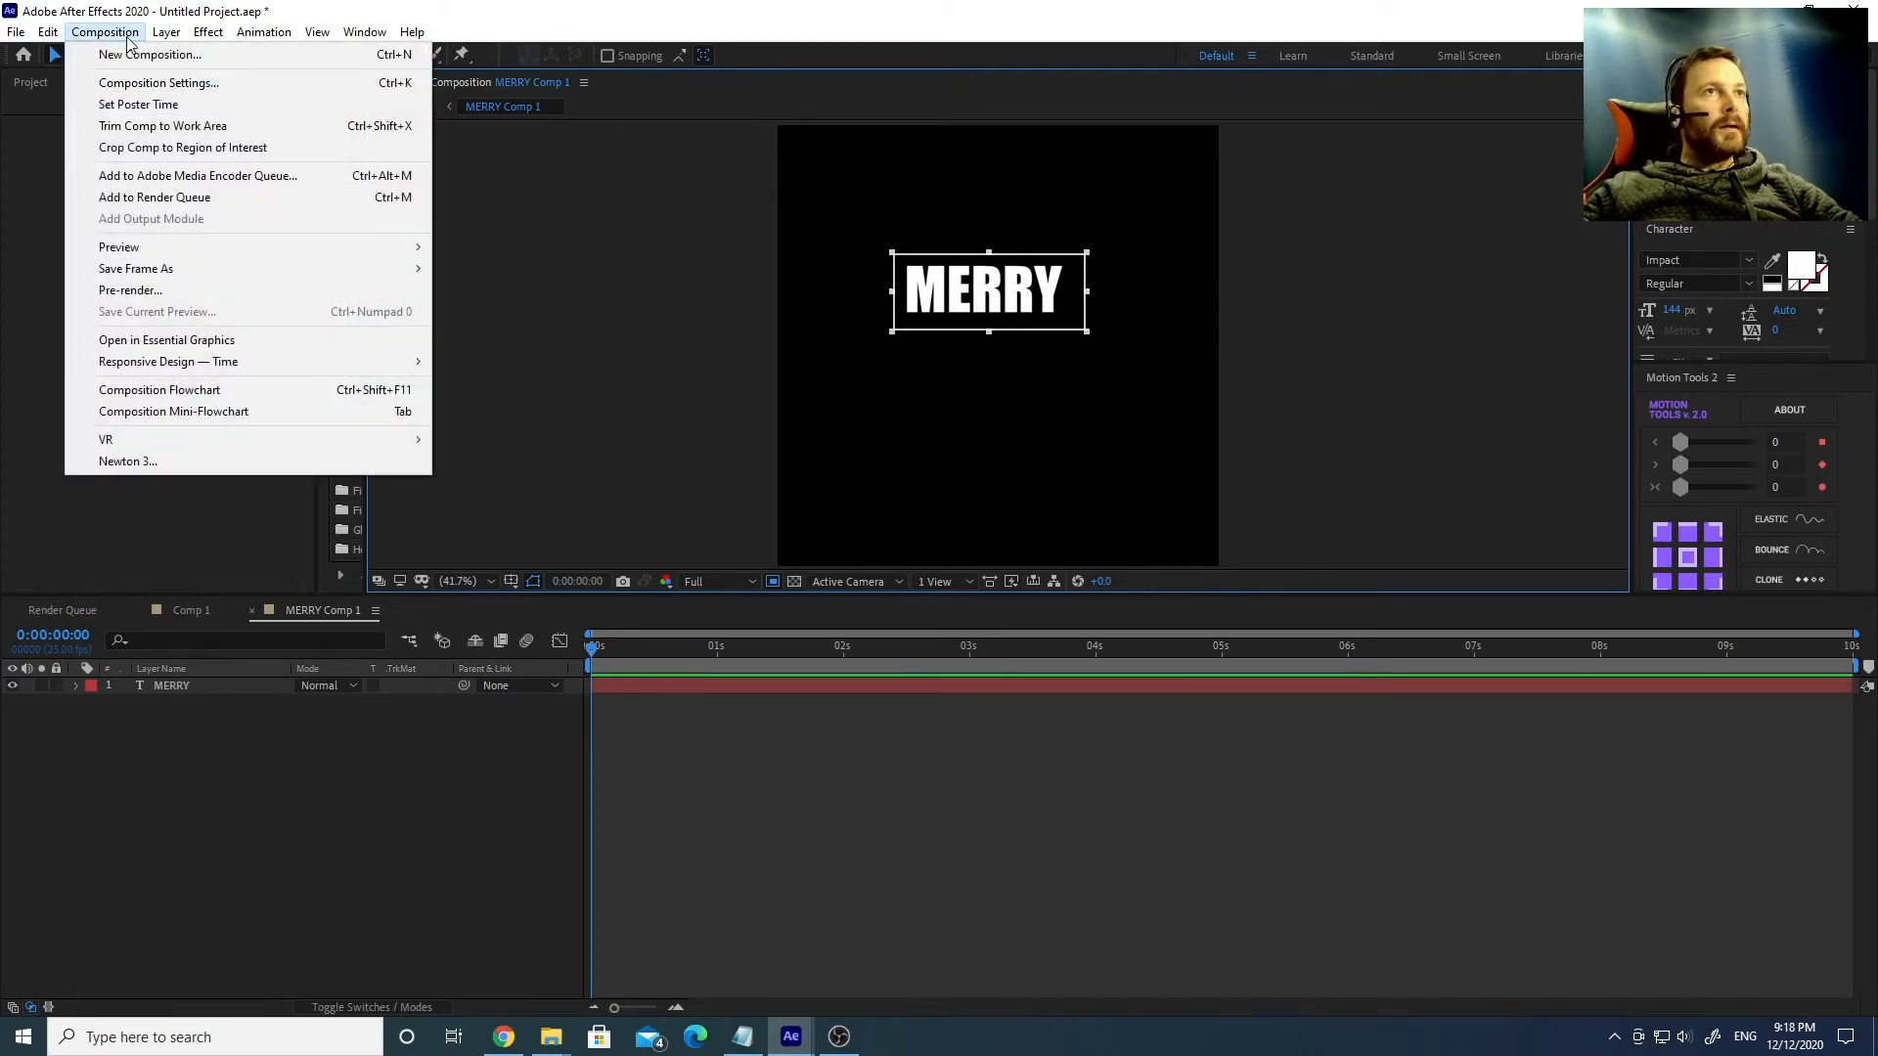
{"action": "left_click", "coordinate": [187, 149]}
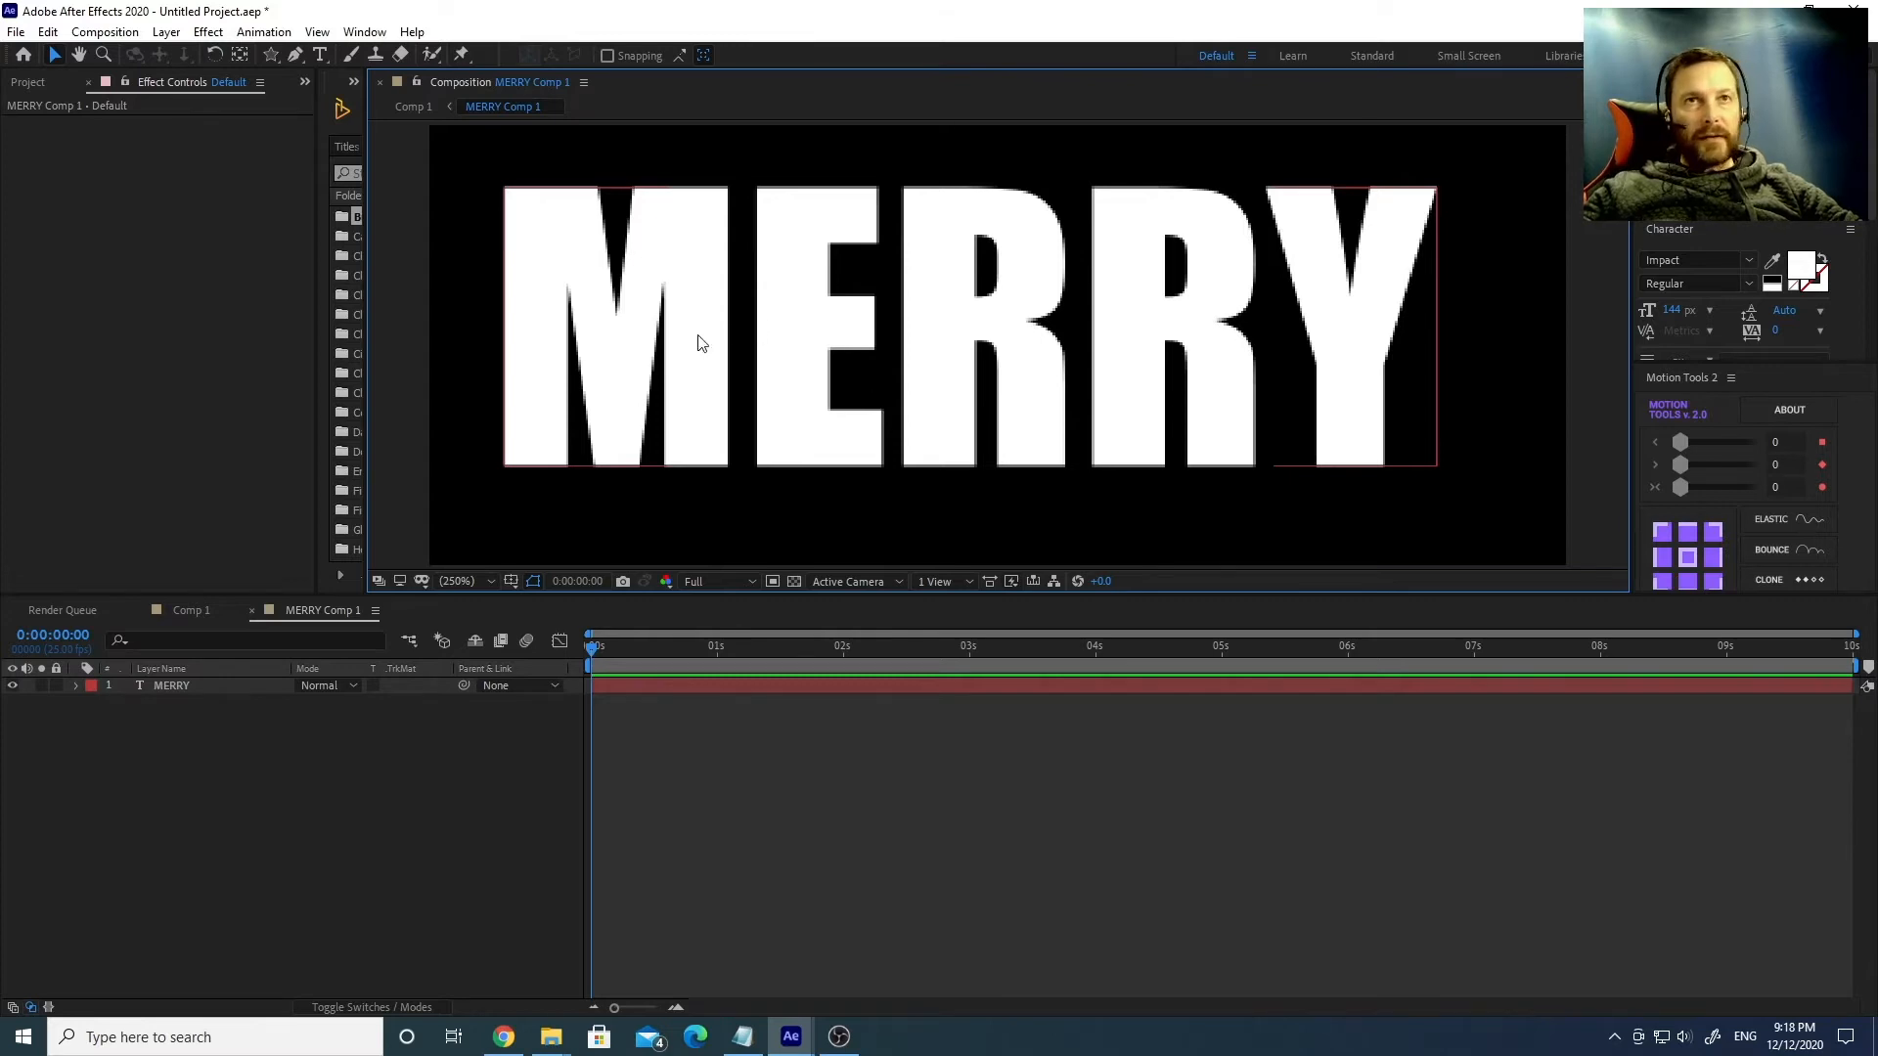
In Comp 1, reposition the cropped MERRY layer between the tree bands above CHRISTMAS, checking against the full tree at 0:00:04:00.
{"action": "left_click", "coordinate": [185, 611]}
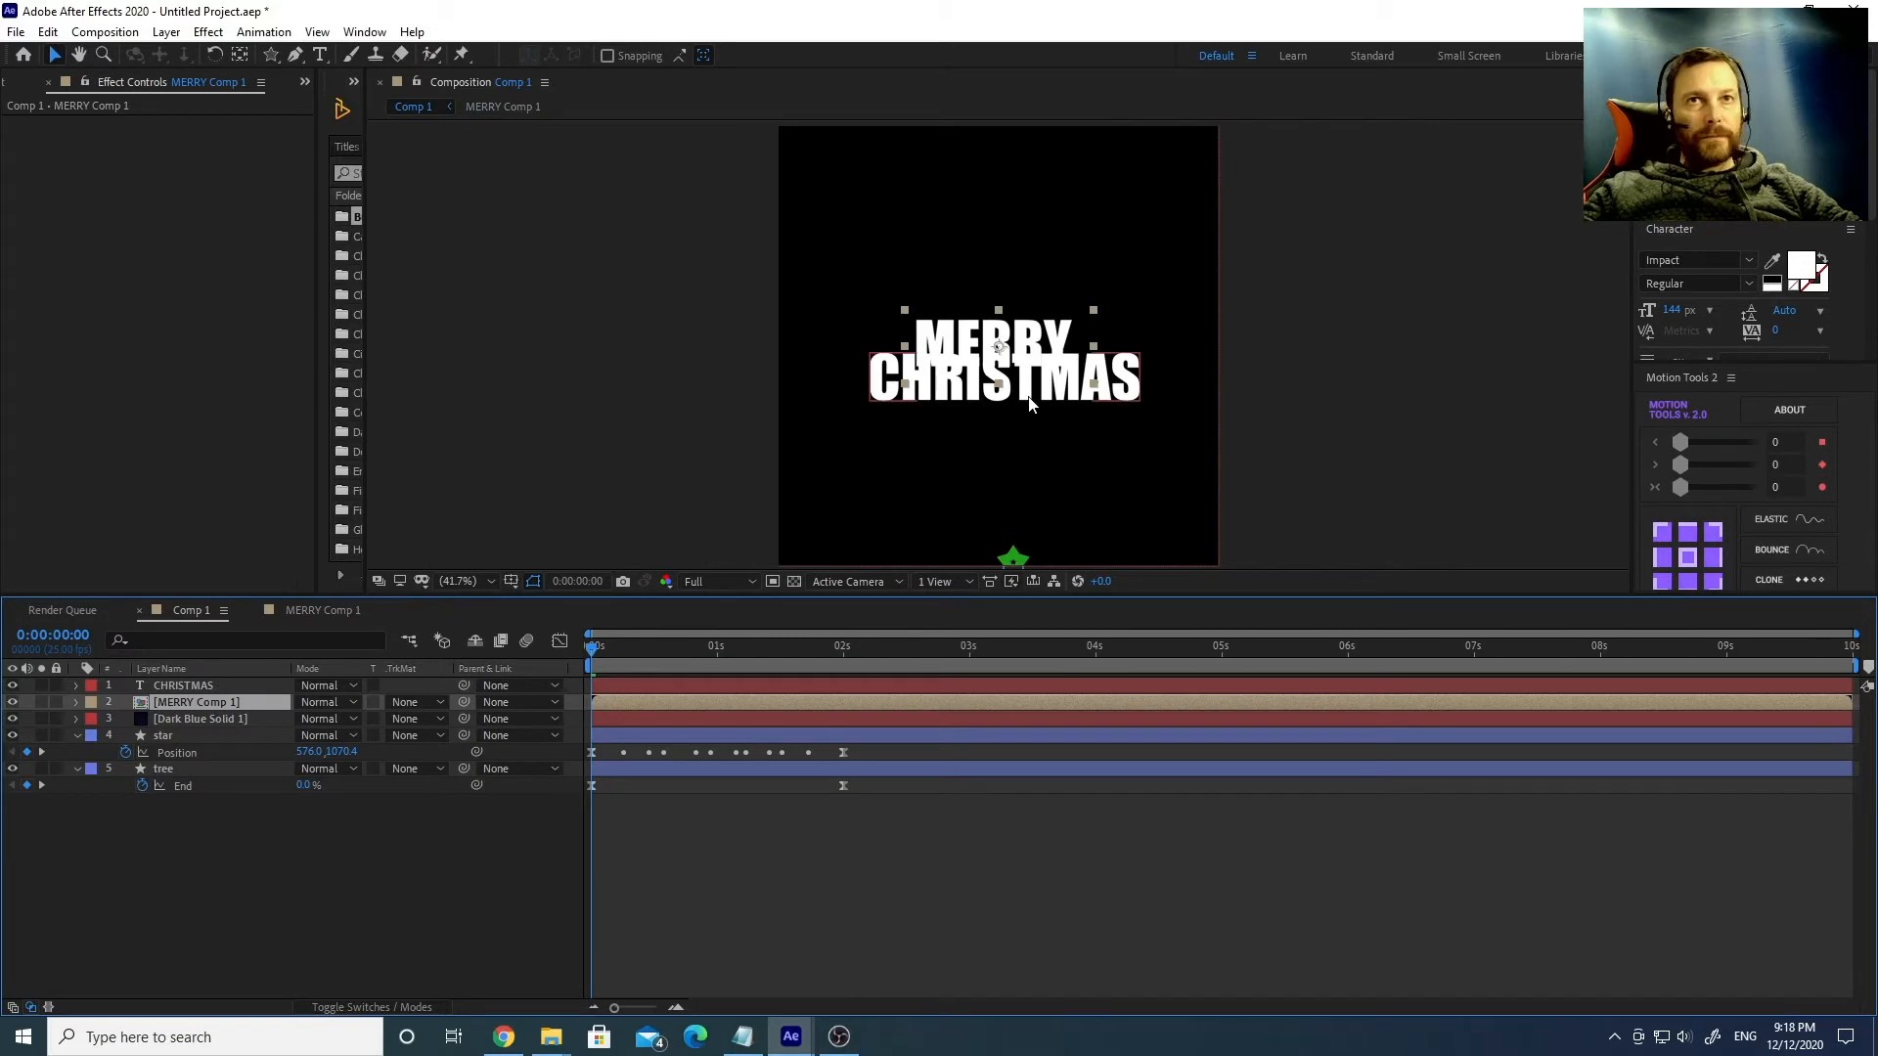
{"action": "left_click", "coordinate": [968, 336]}
{"action": "left_click_drag", "start_coordinate": [969, 336], "coordinate": [970, 299]}
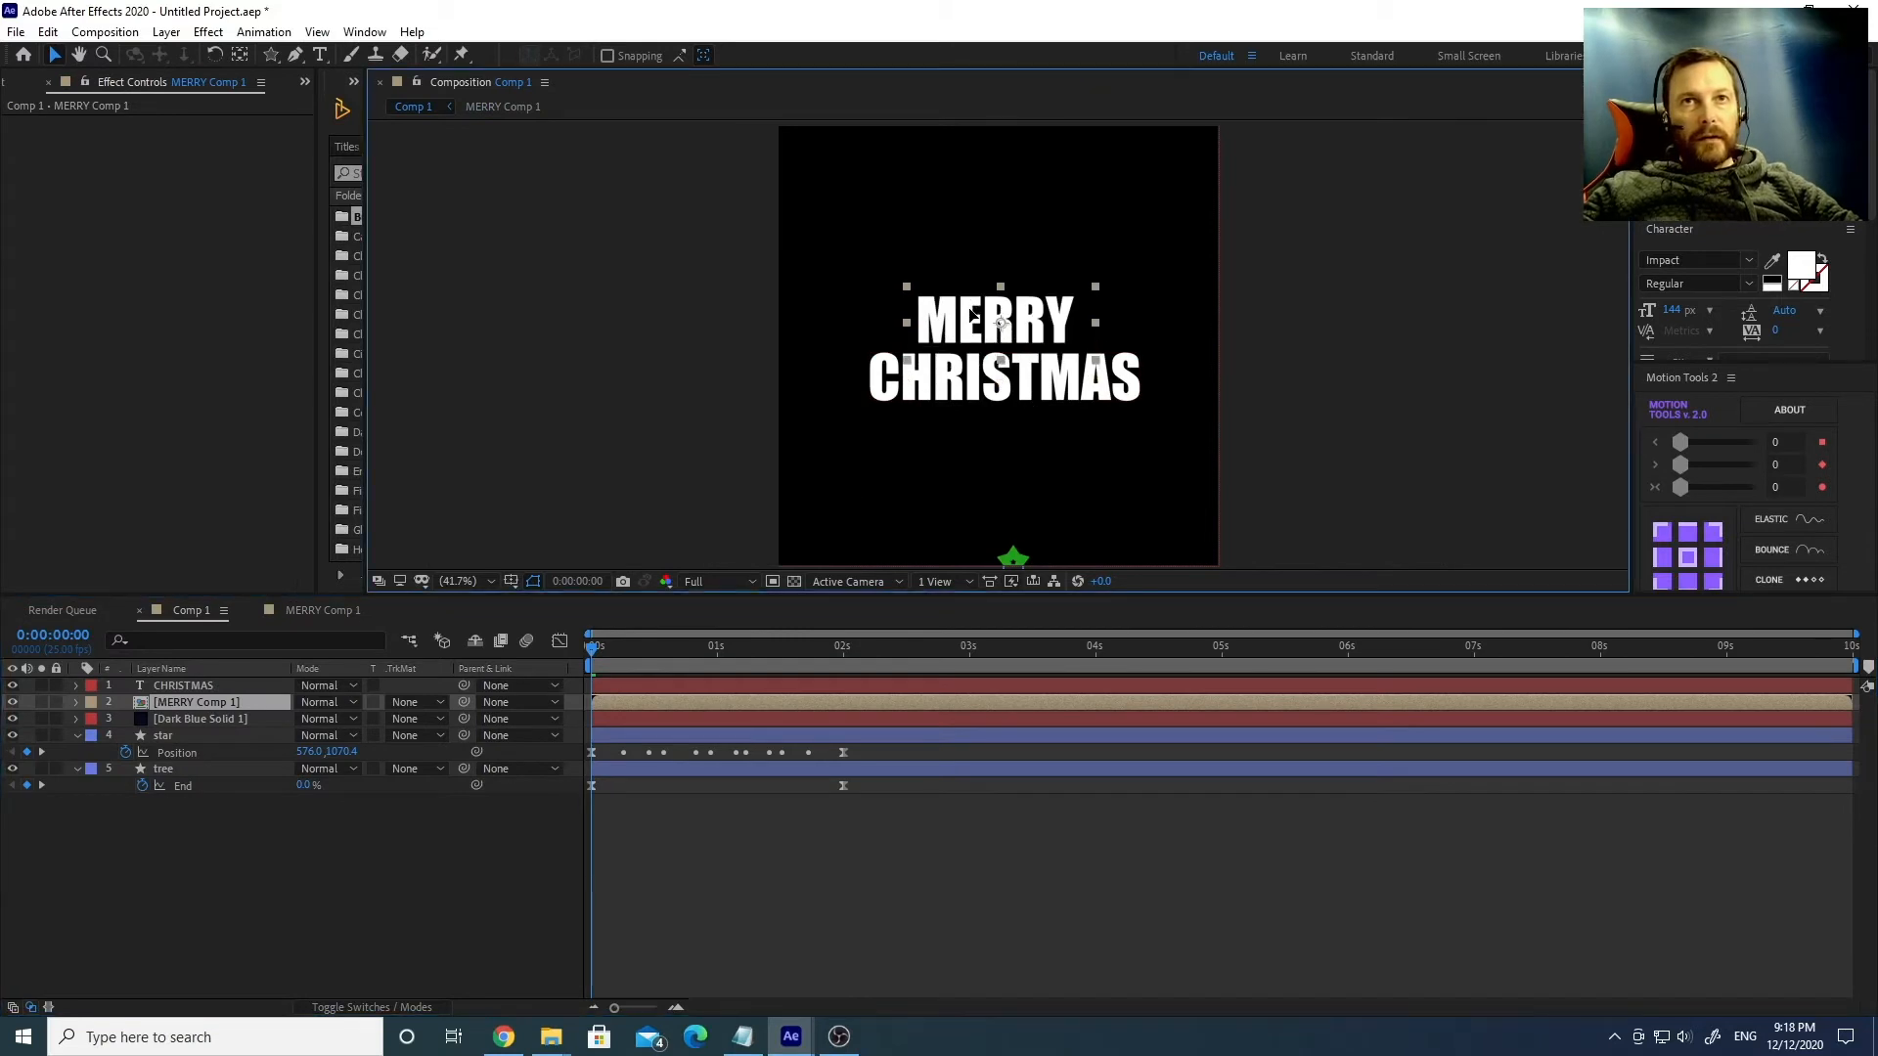
{"action": "left_click", "coordinate": [1095, 647]}
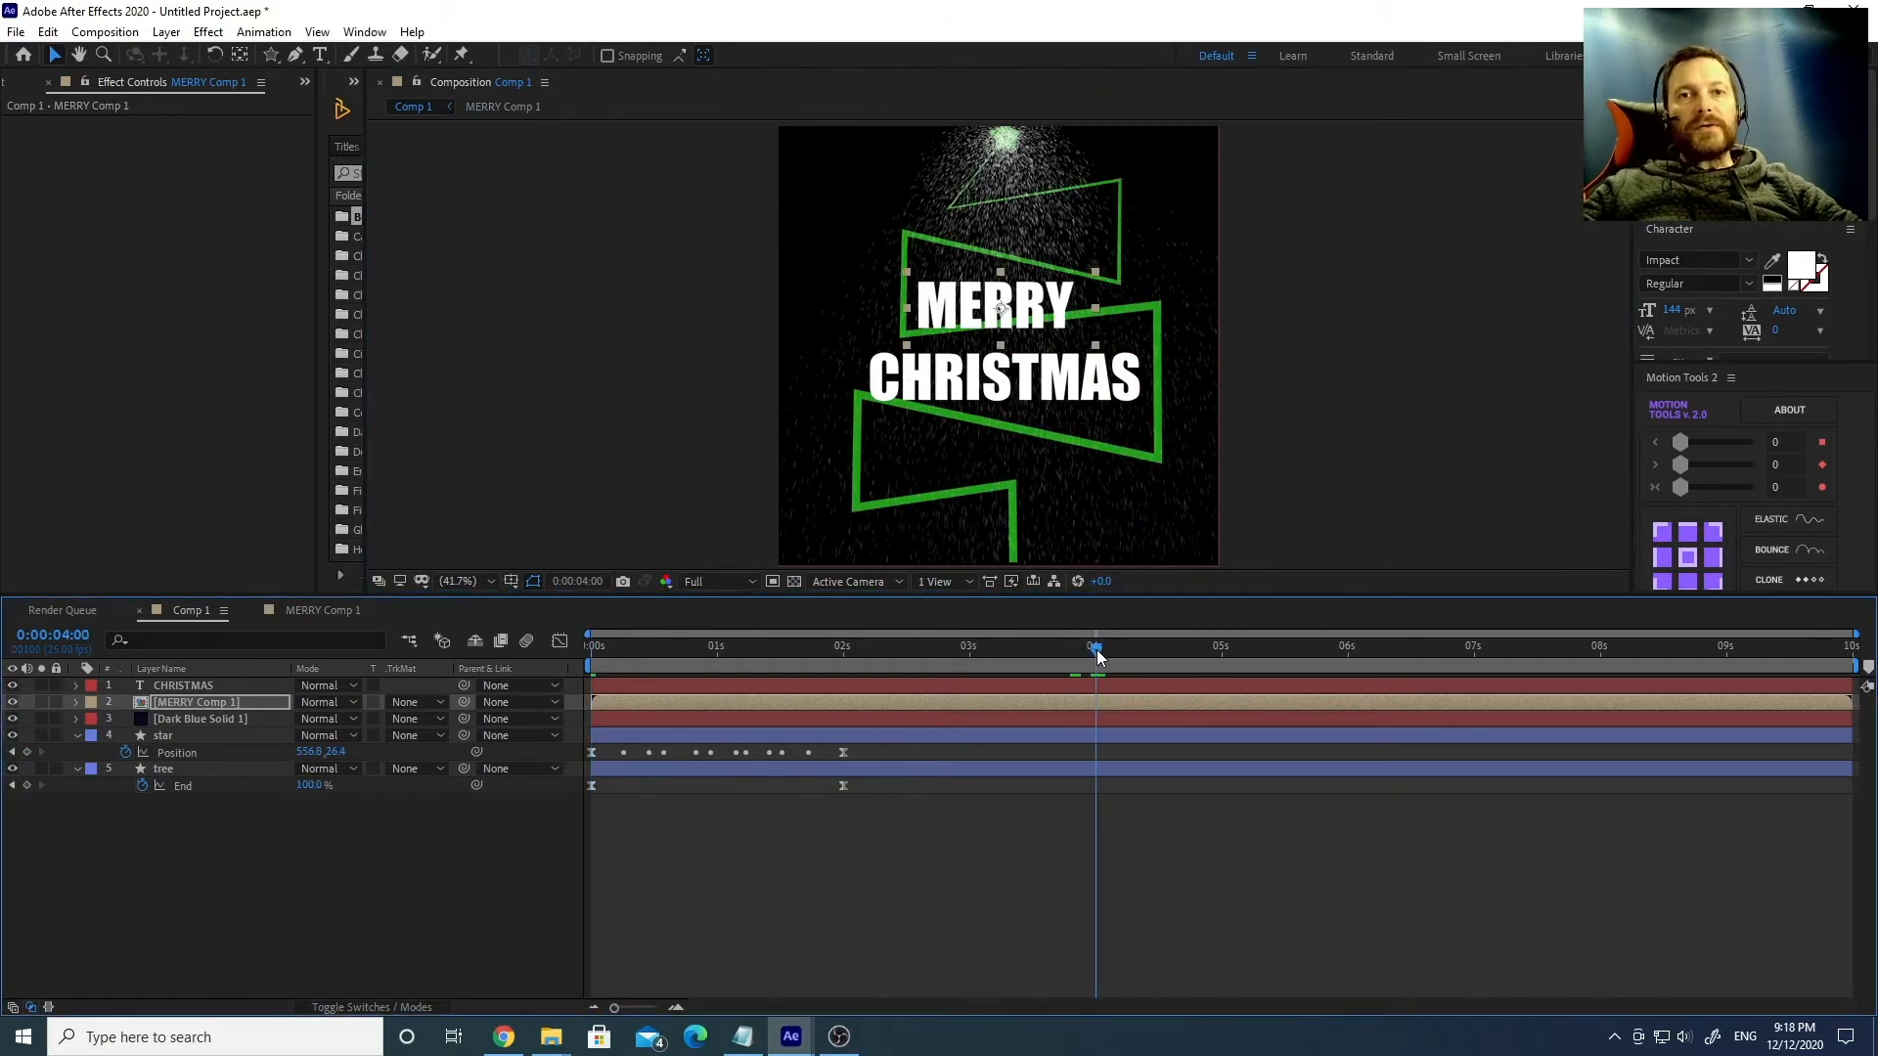
{"action": "left_click_drag", "start_coordinate": [967, 309], "coordinate": [969, 292]}
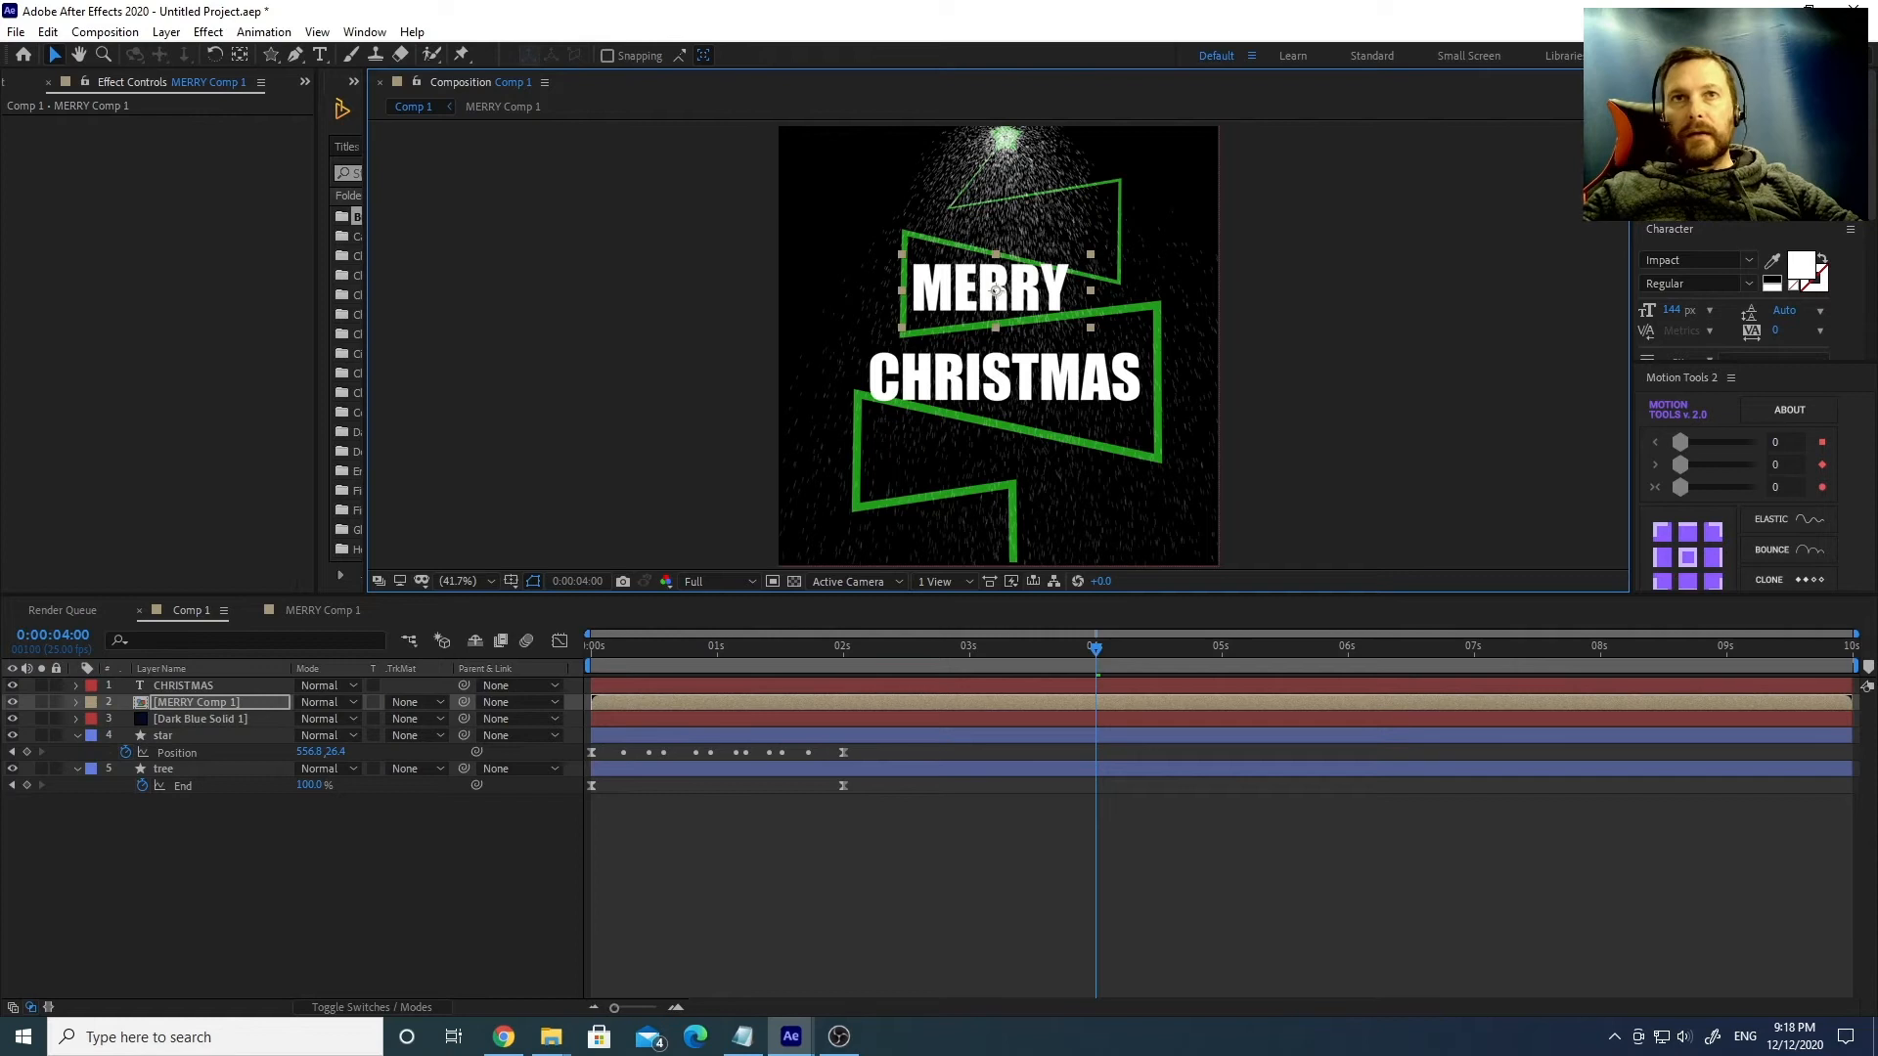
Search the effects for "pin" and apply Corner Pin to the MERRY Comp 1 layer.
{"action": "left_click", "coordinate": [1702, 171]}
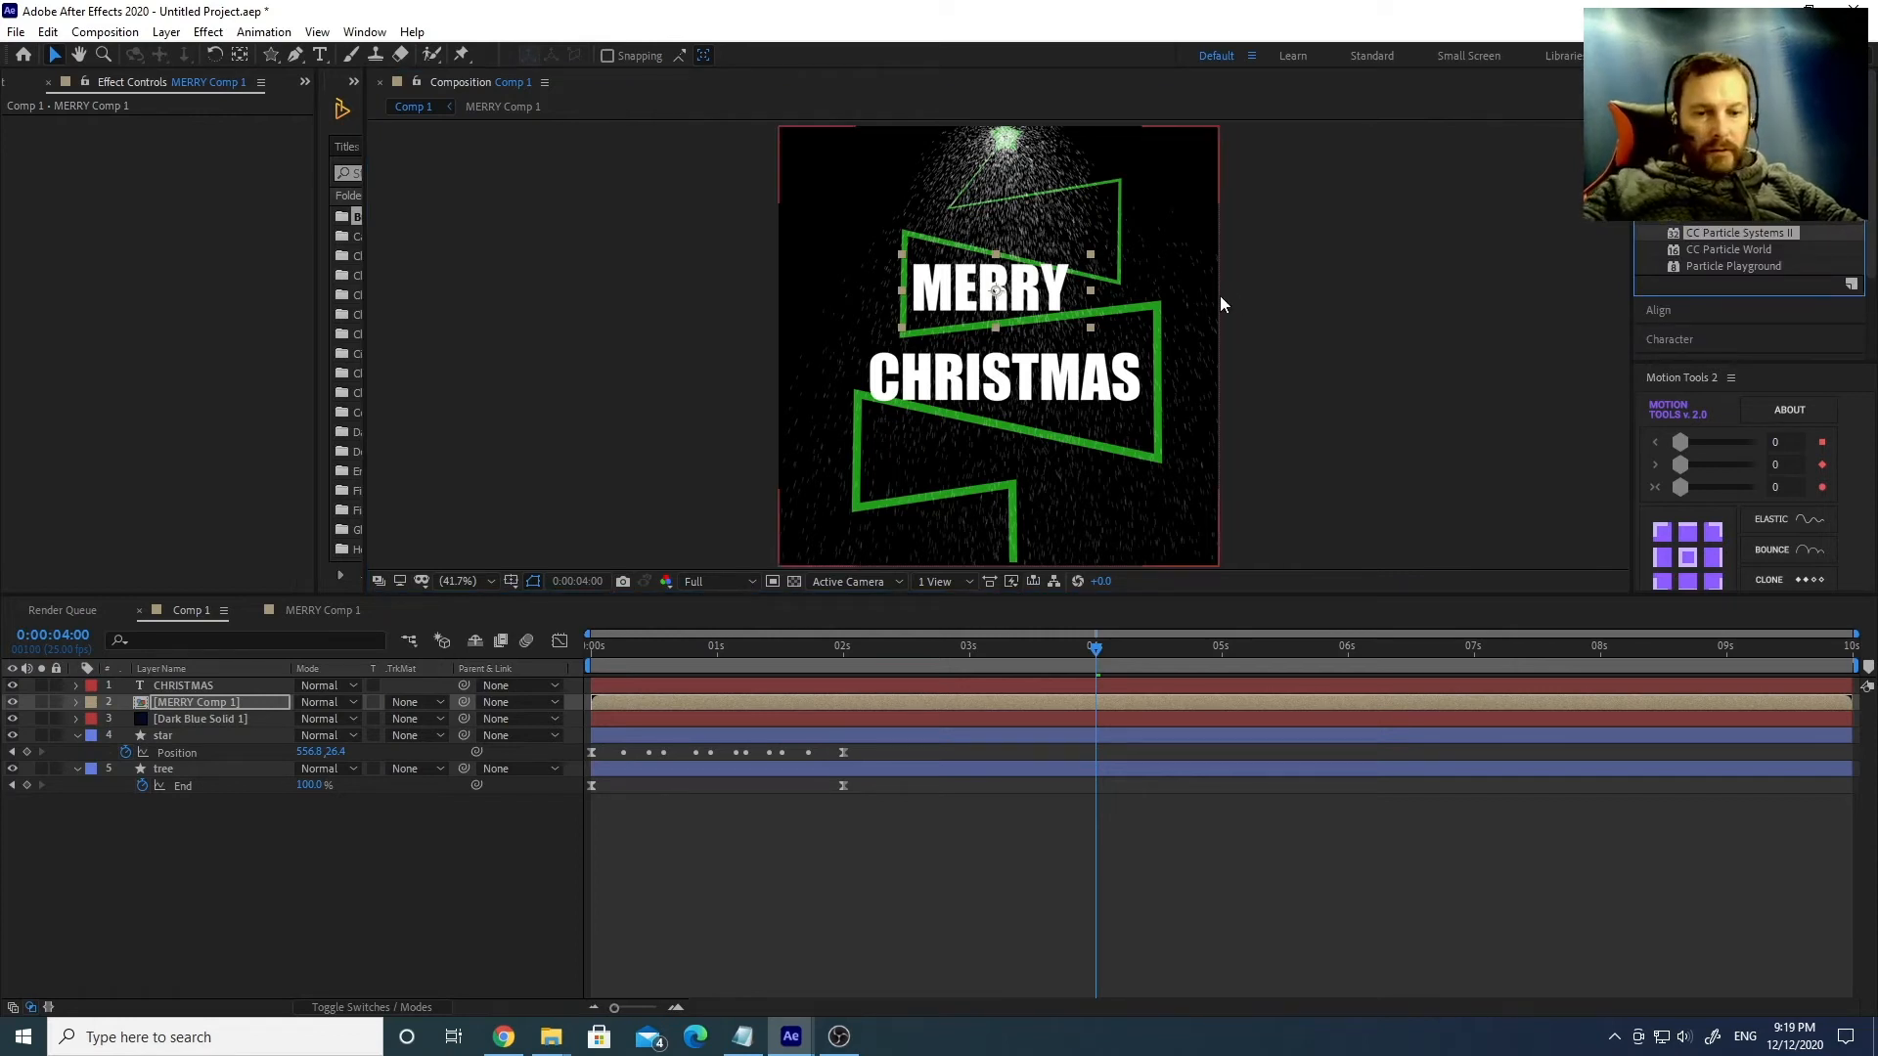
{"action": "type", "text": "pin"}
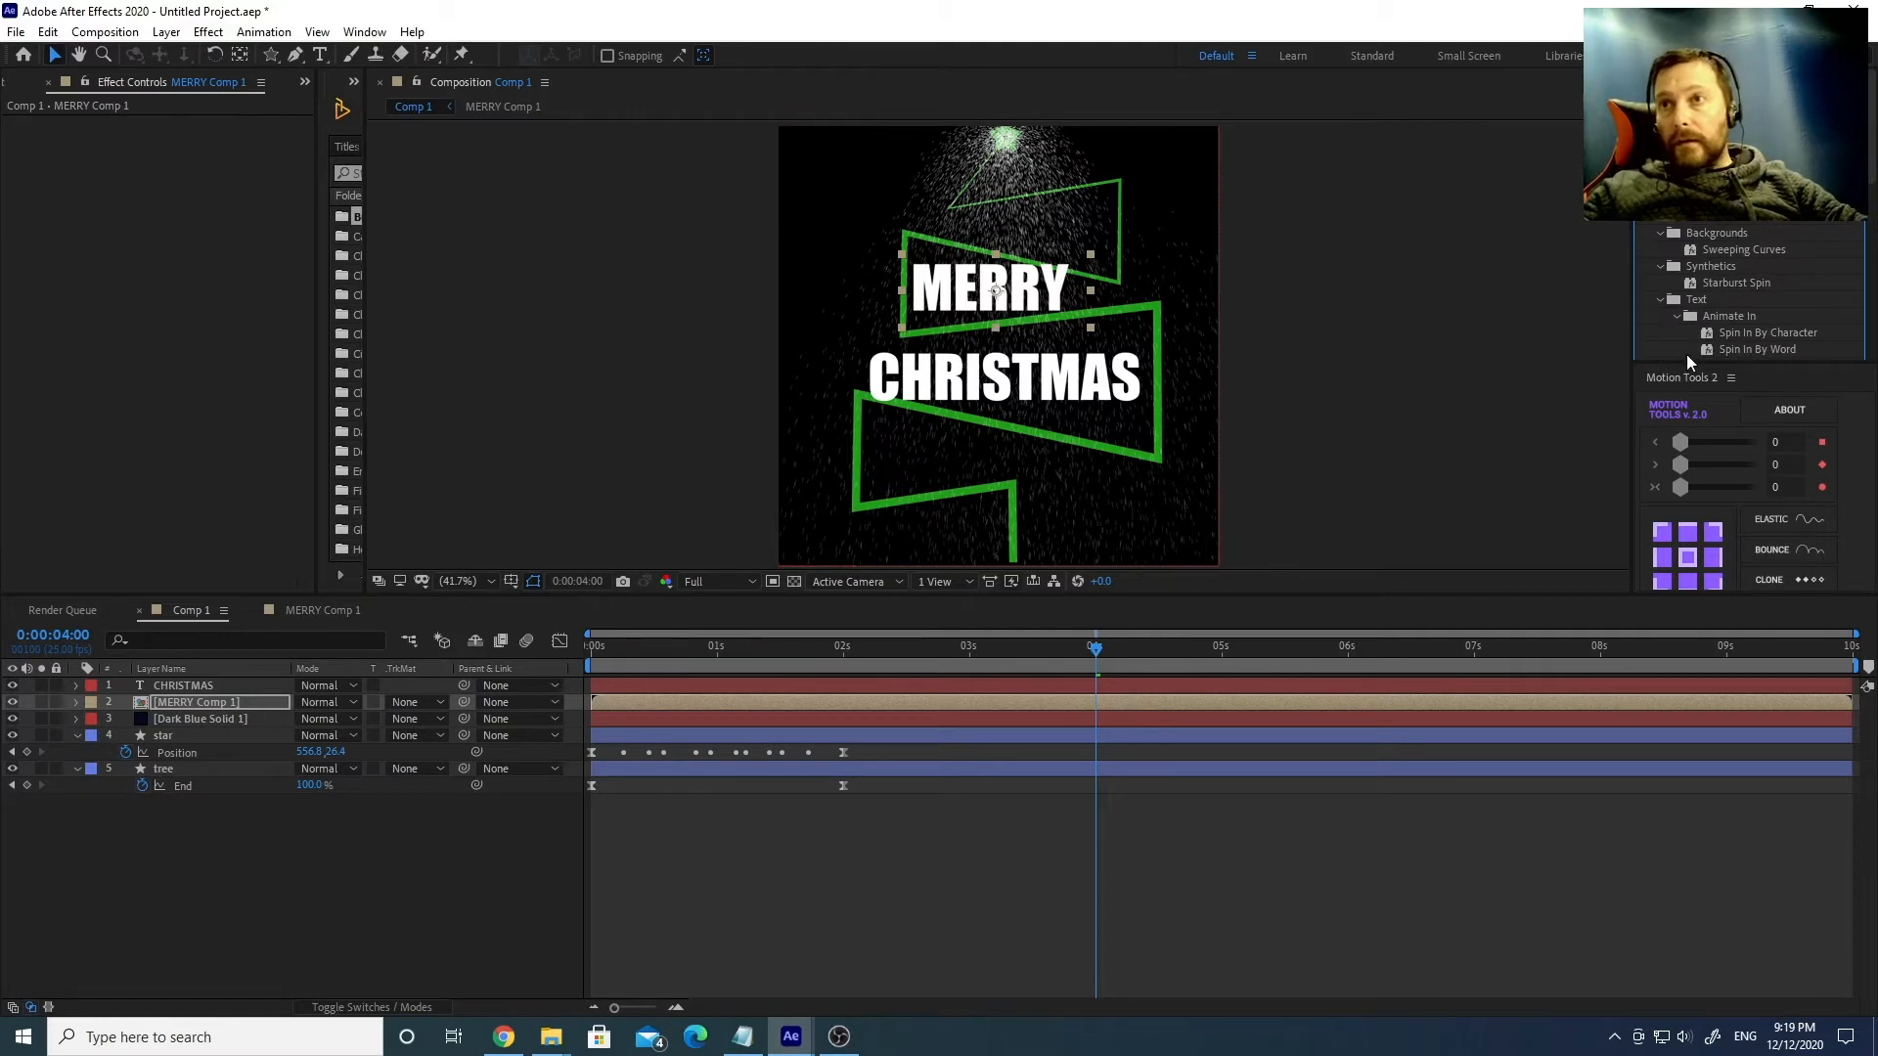
{"action": "scroll", "coordinate": [1736, 295], "scroll_direction": "down", "scroll_amount": 2}
{"action": "scroll", "coordinate": [1724, 291], "scroll_direction": "down", "scroll_amount": 3}
{"action": "scroll", "coordinate": [1722, 297], "scroll_direction": "down", "scroll_amount": 1}
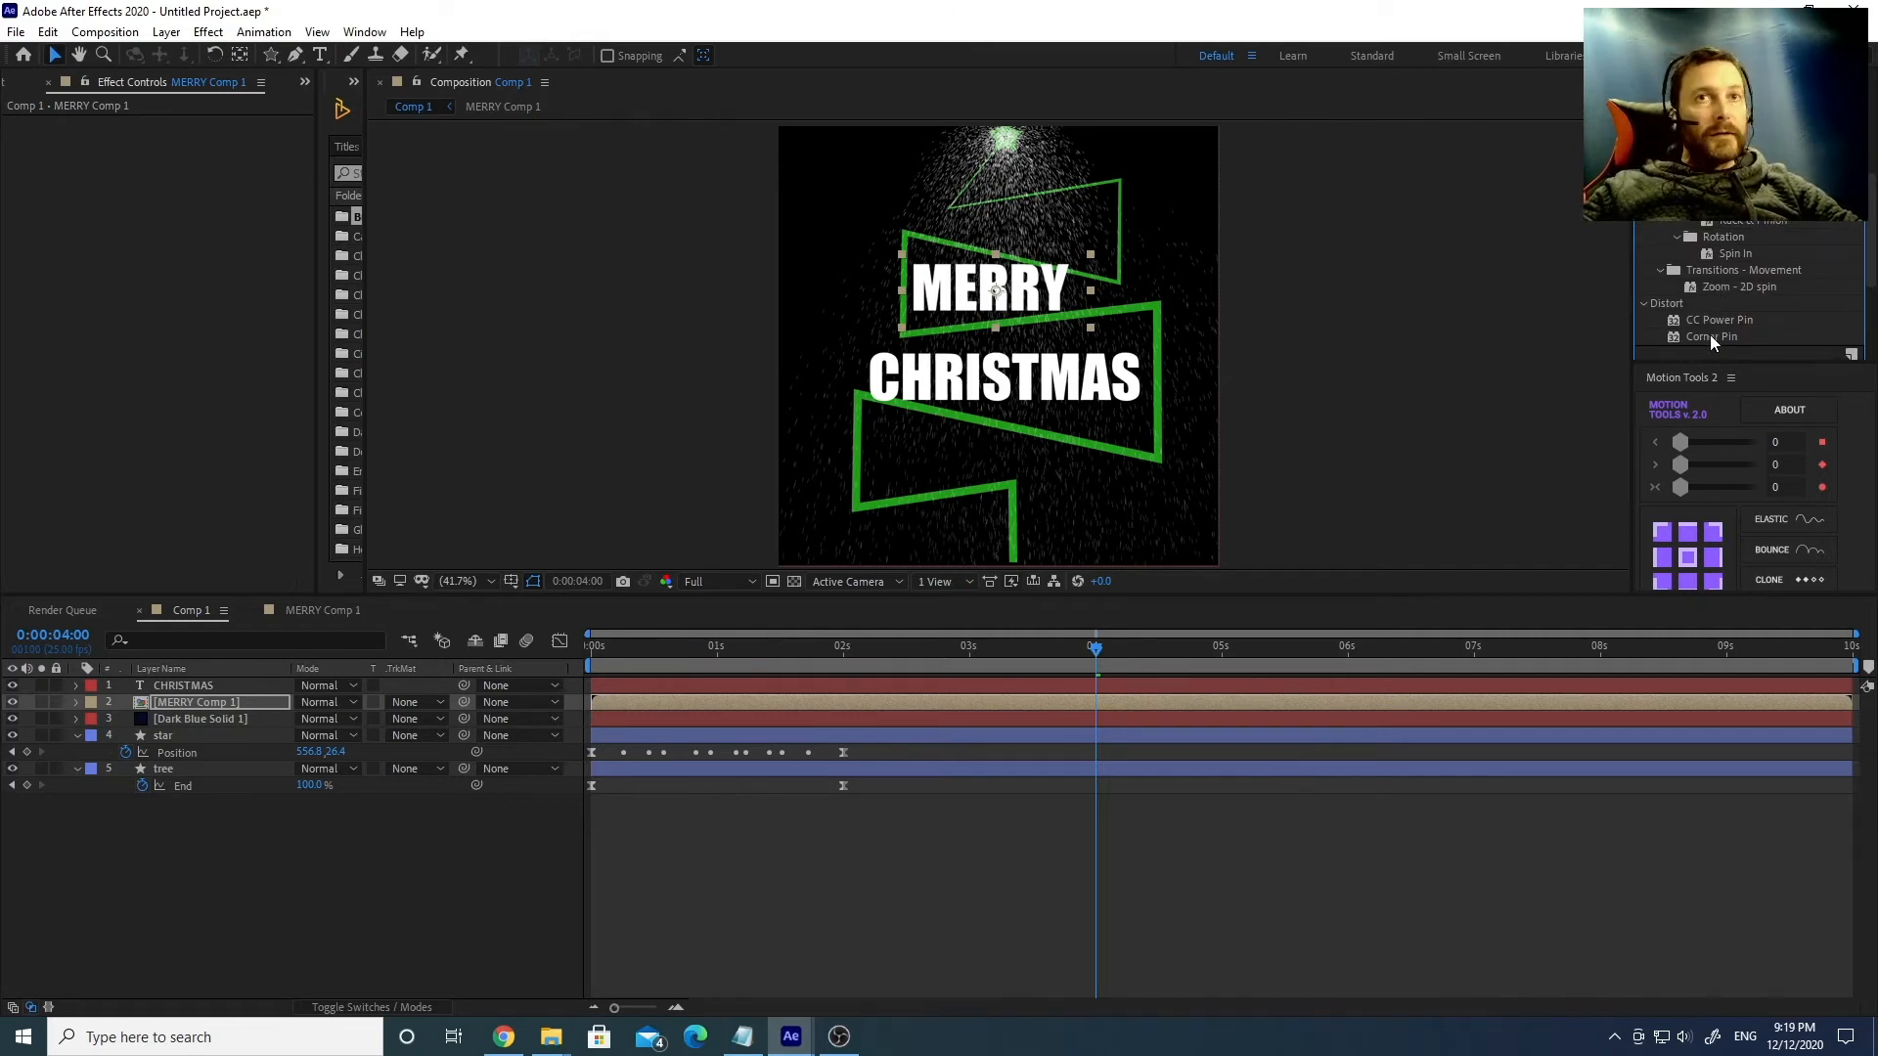
{"action": "left_click", "coordinate": [1709, 336]}
{"action": "double_click", "coordinate": [1710, 336]}
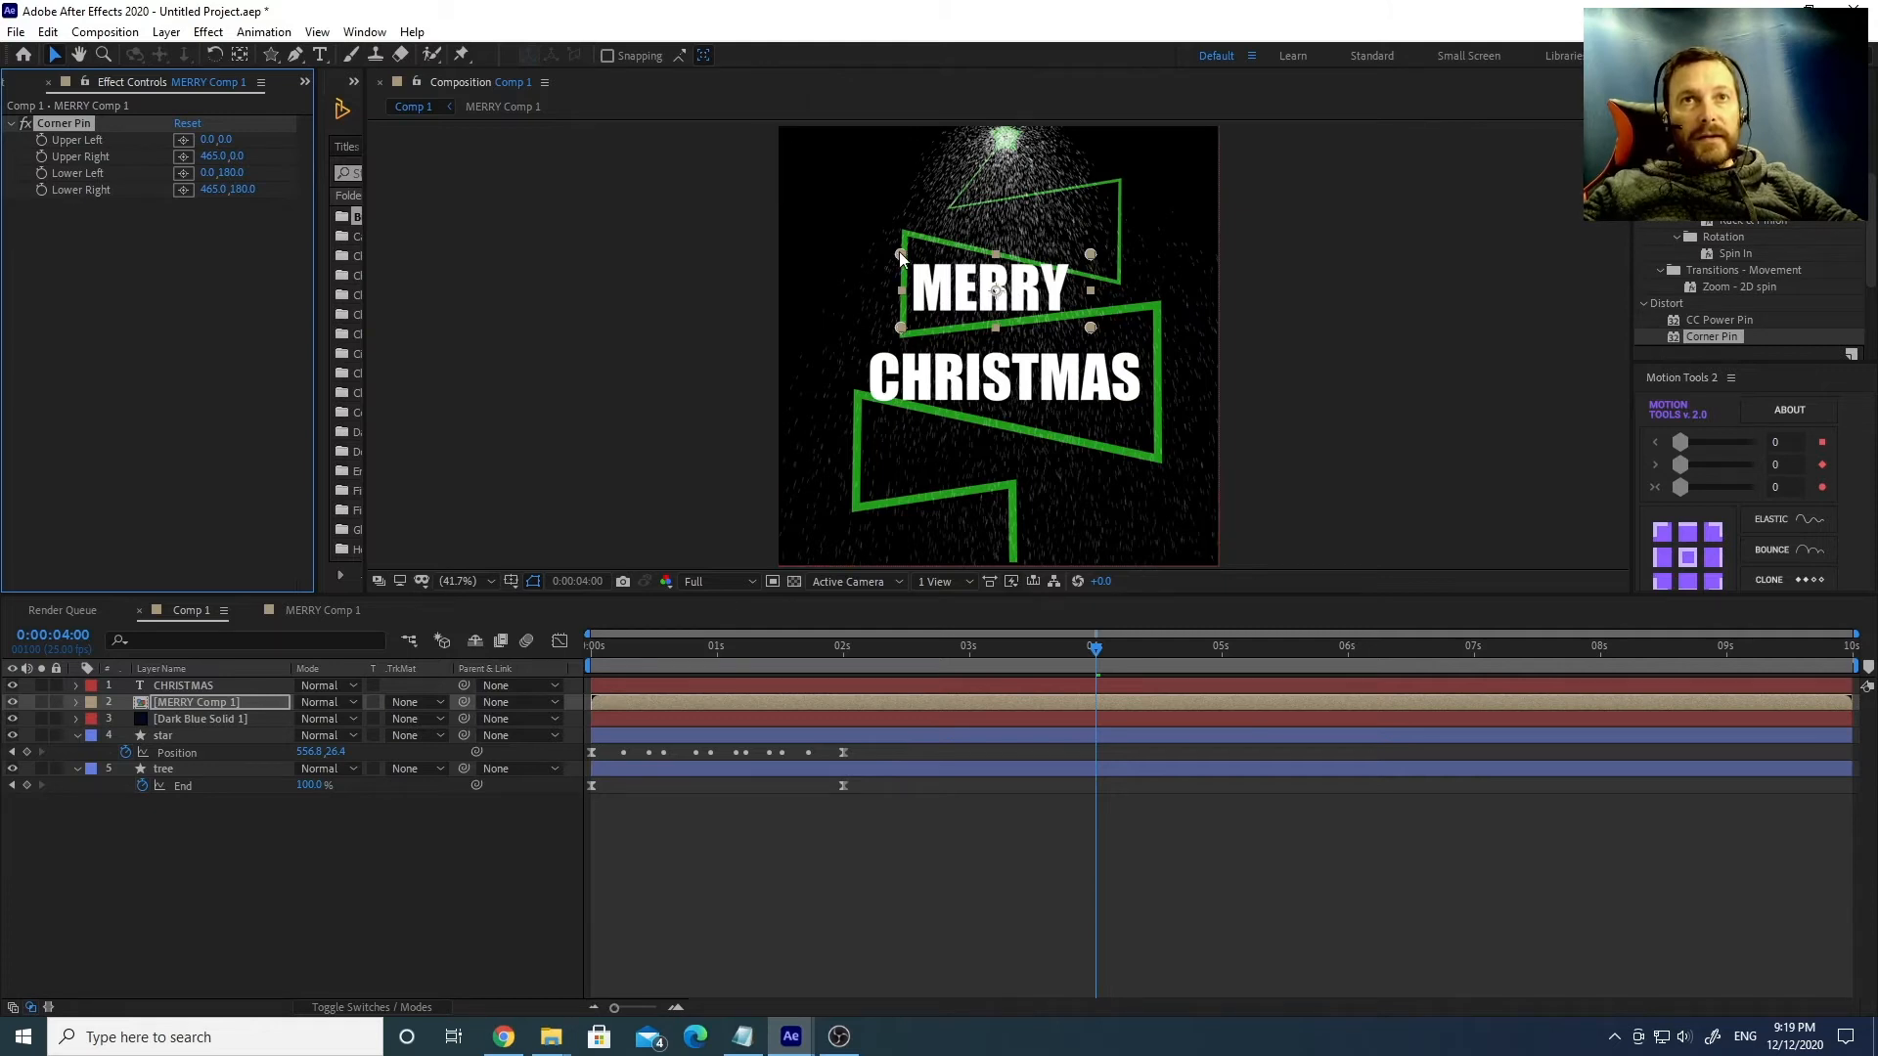
Pin the MERRY layer's corners to upper left -12, -57.6; upper right 429, 48; lower left -19.2, 244.8; lower right 429, 153.6.
{"action": "left_click_drag", "start_coordinate": [900, 256], "coordinate": [901, 236]}
{"action": "left_click_drag", "start_coordinate": [900, 327], "coordinate": [892, 356]}
{"action": "left_click_drag", "start_coordinate": [902, 236], "coordinate": [896, 232]}
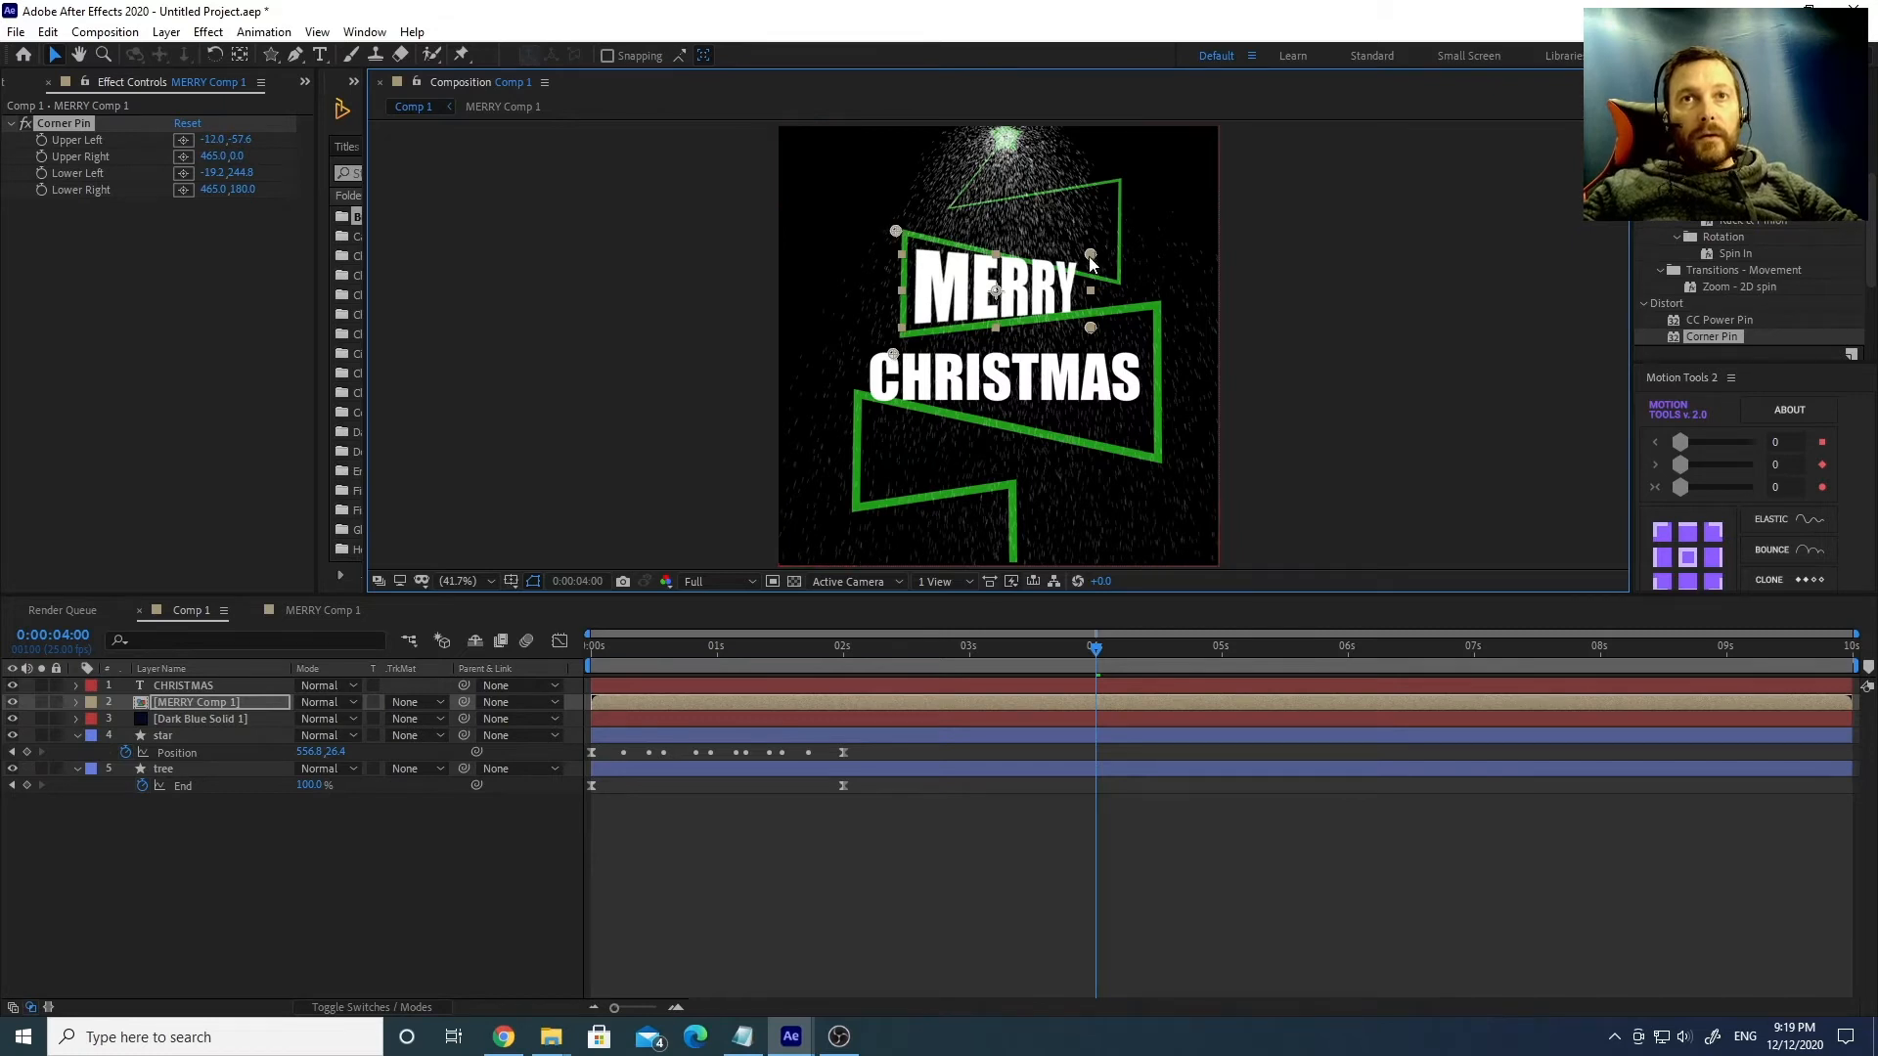
{"action": "left_click_drag", "start_coordinate": [1090, 254], "coordinate": [1075, 318]}
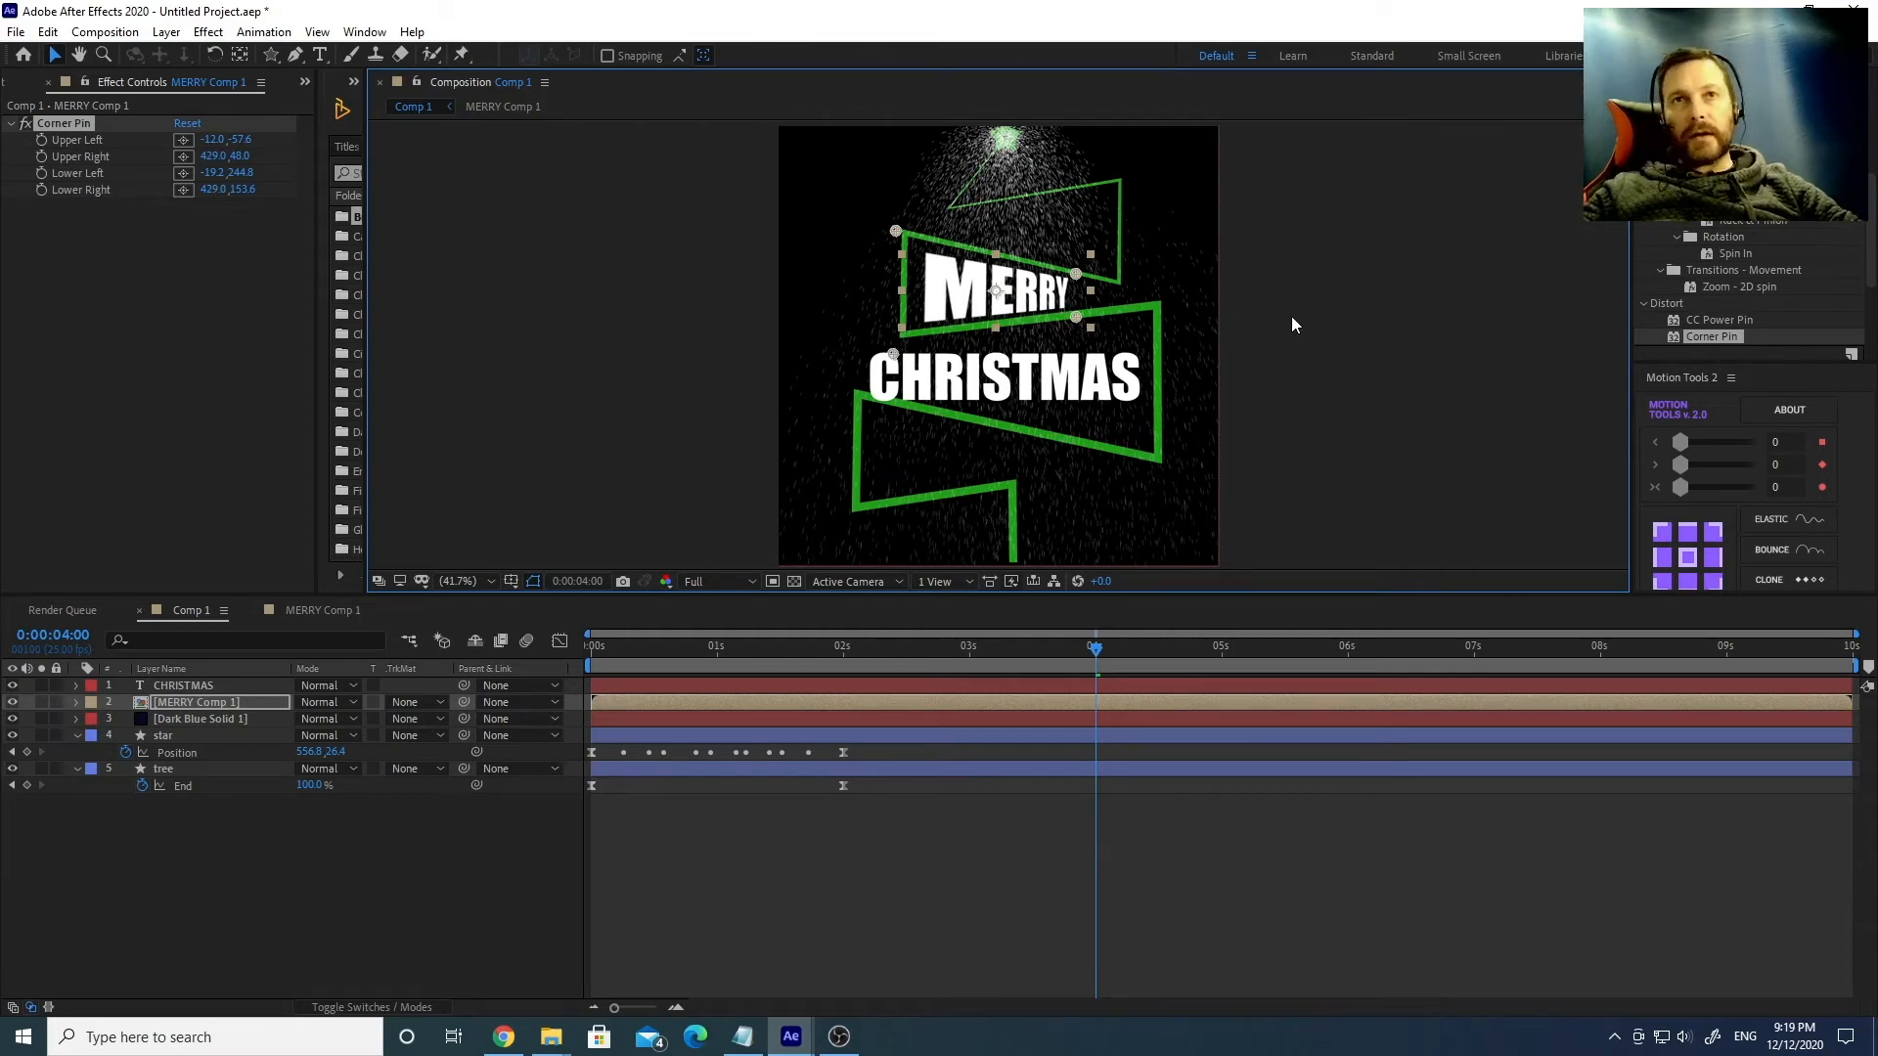
Nudge the CHRISTMAS text slightly, pre-compose it as CHRISTMAS Comp 1 with all attributes moved into it, and open that composition.
{"action": "left_click", "coordinate": [1221, 383]}
{"action": "left_click", "coordinate": [1025, 377]}
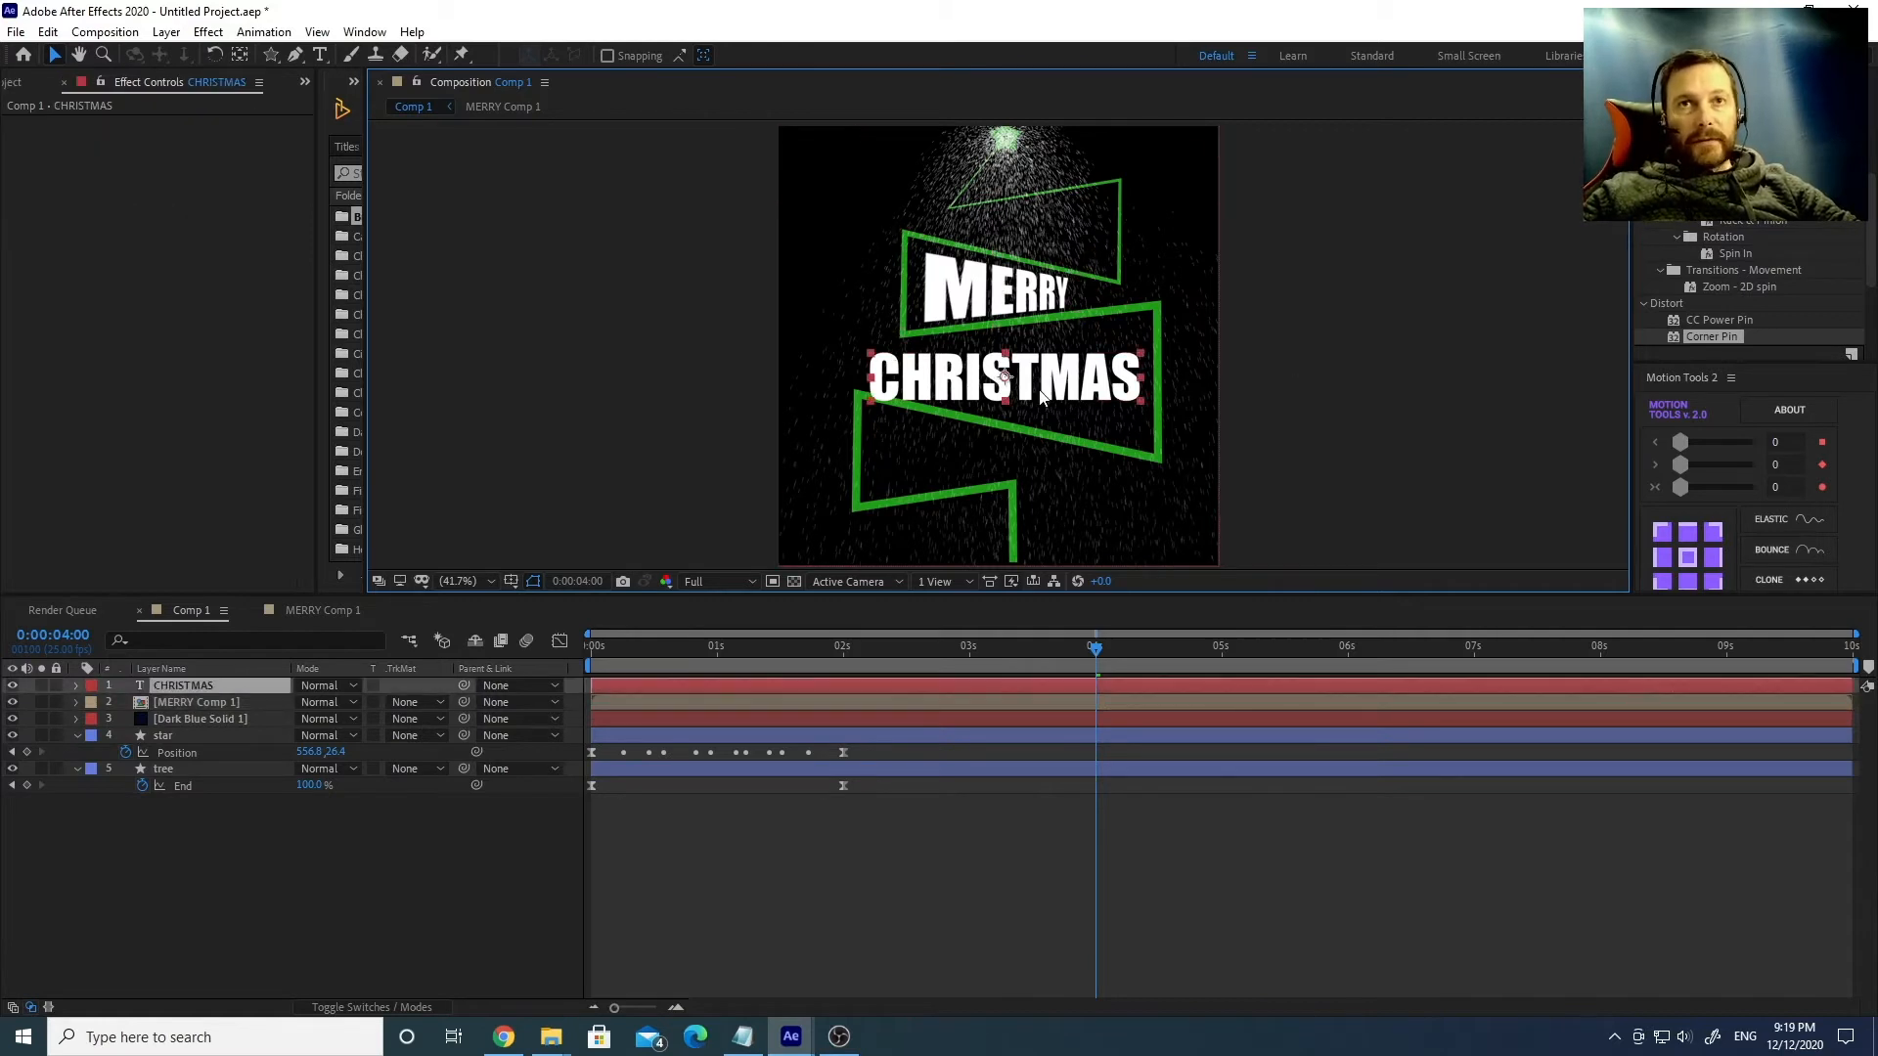
{"action": "left_click_drag", "start_coordinate": [1033, 373], "coordinate": [1028, 375]}
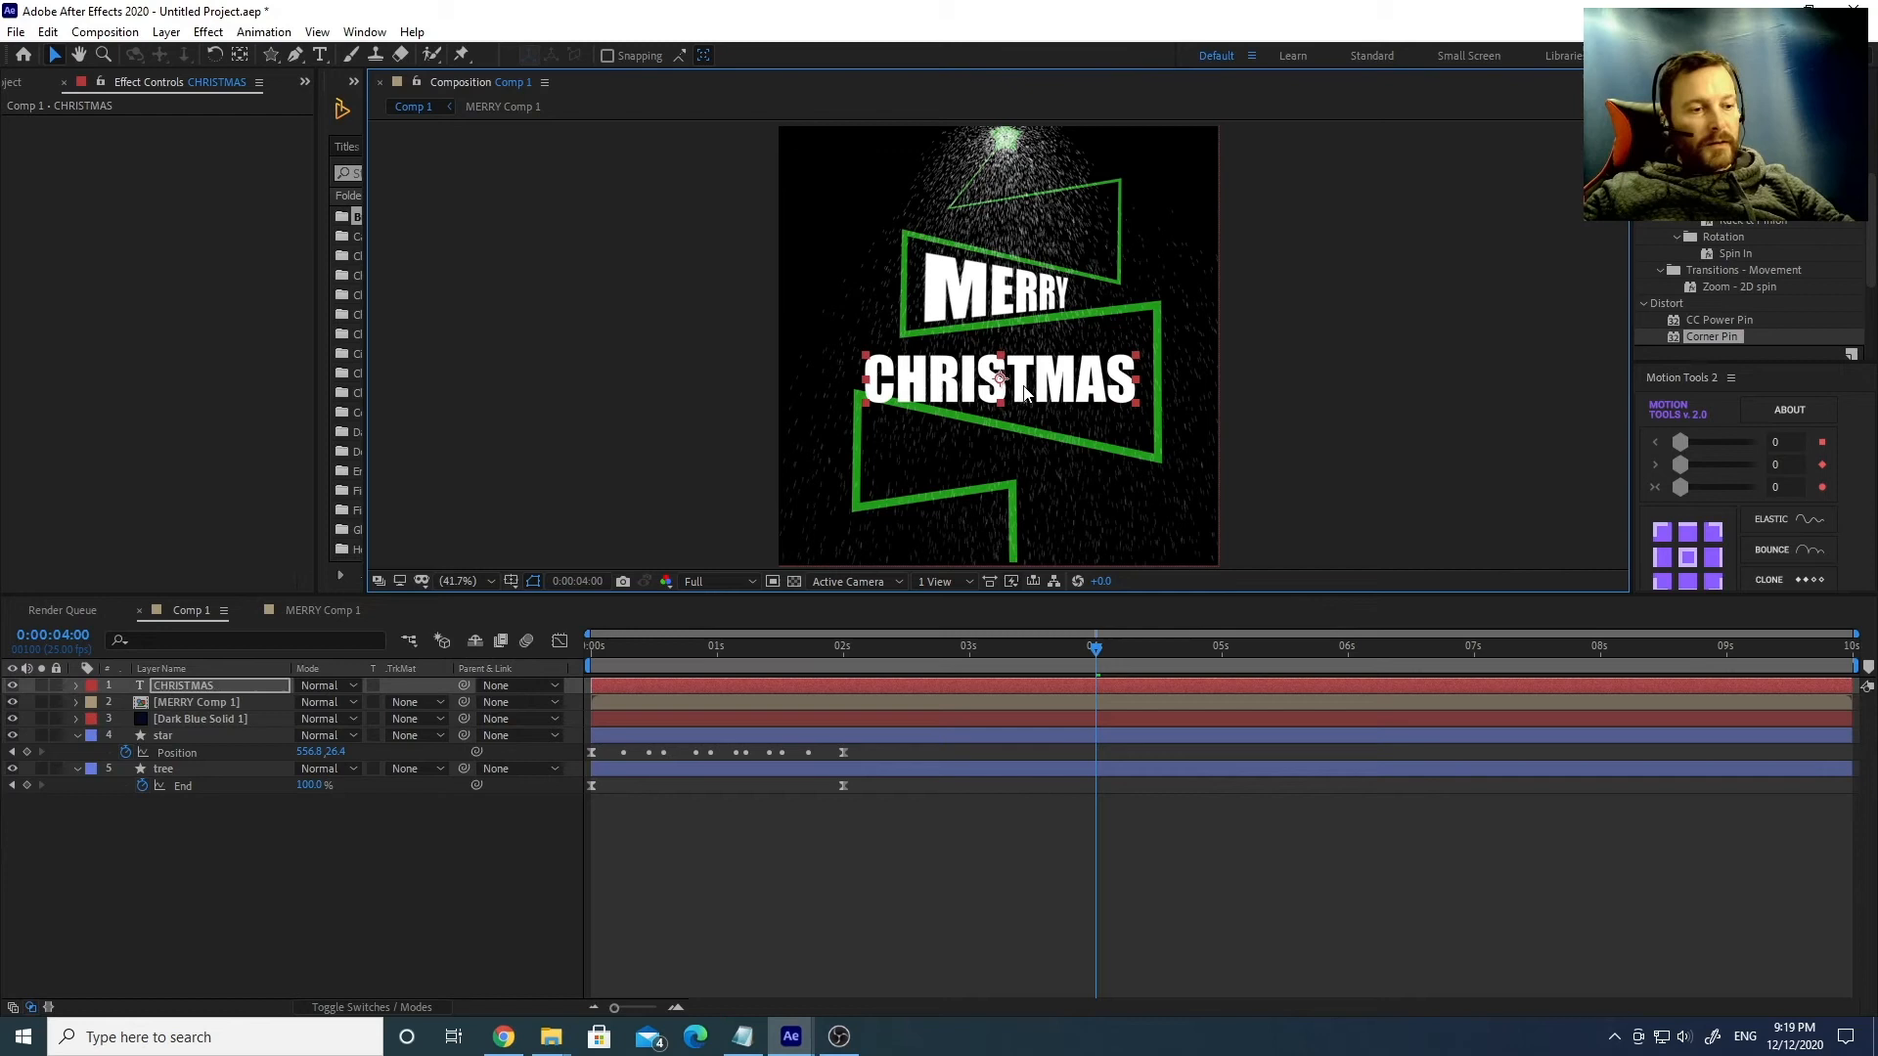
{"action": "key", "text": "ctrl+shift+c"}
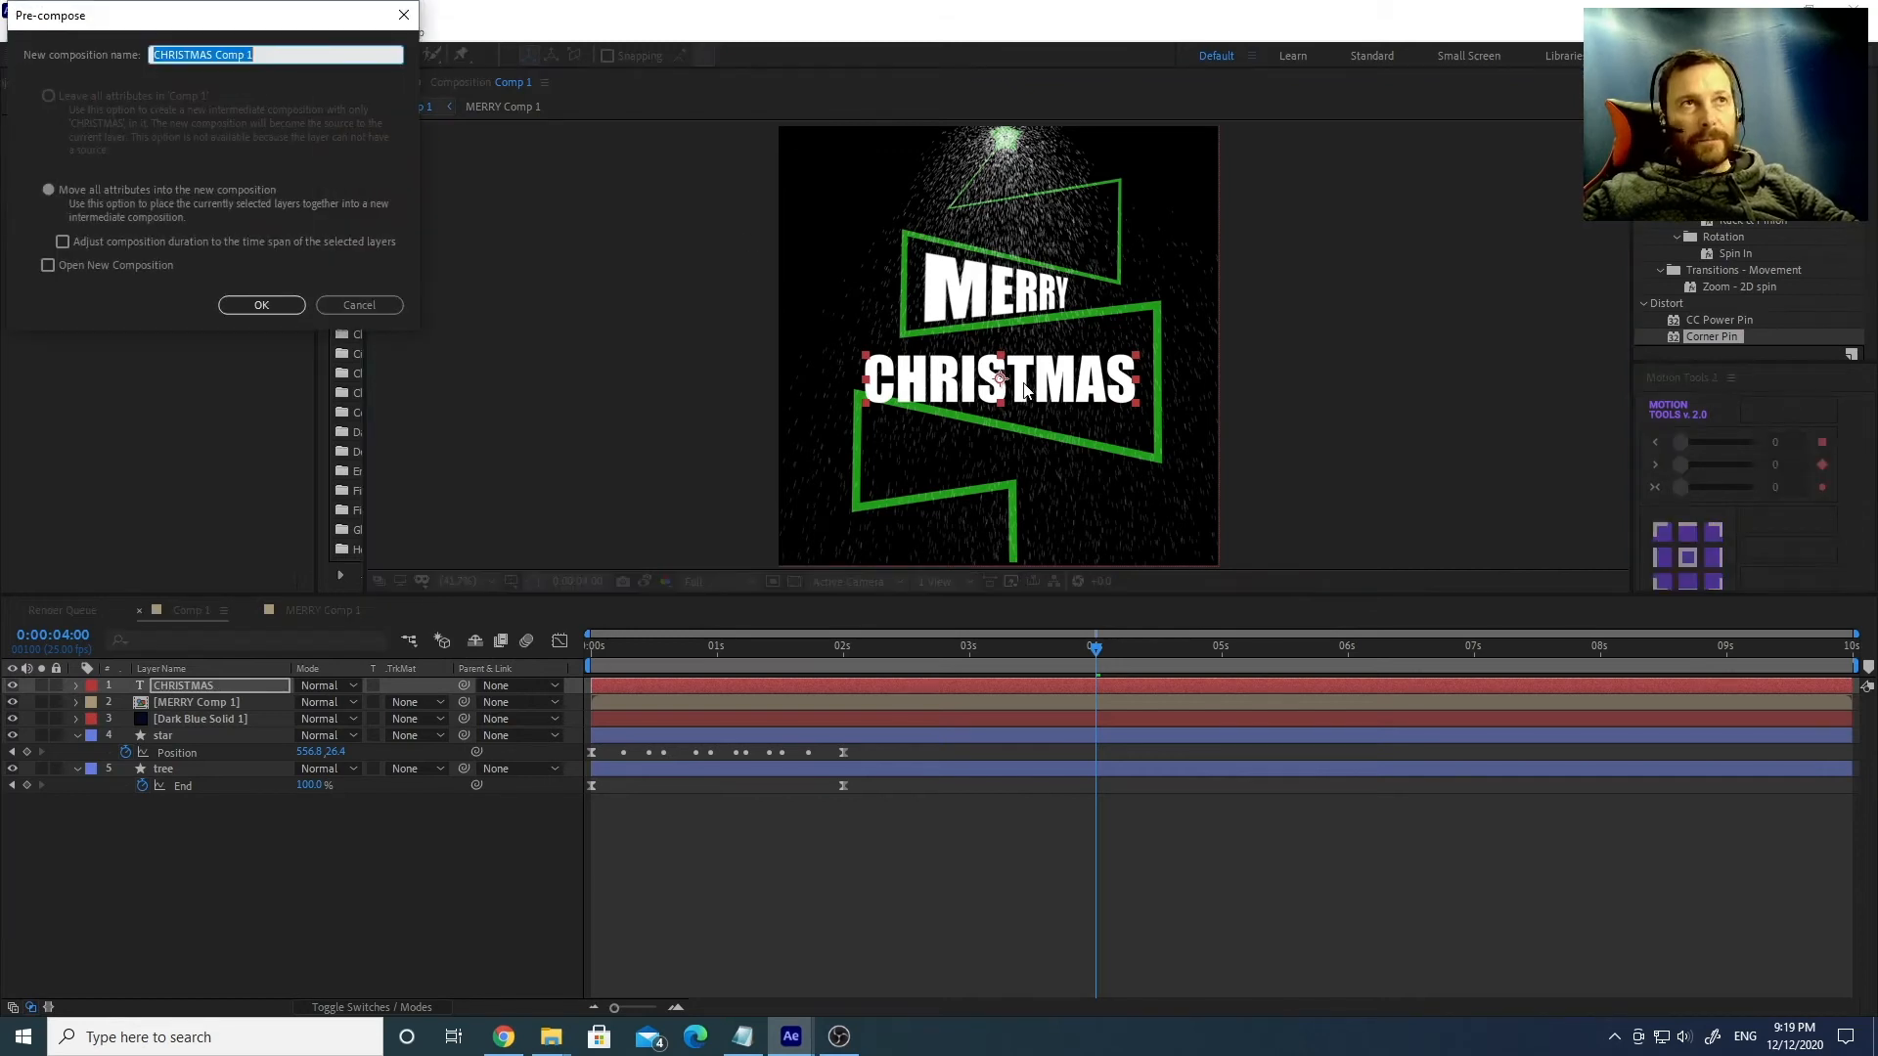
{"action": "left_click", "coordinate": [273, 305]}
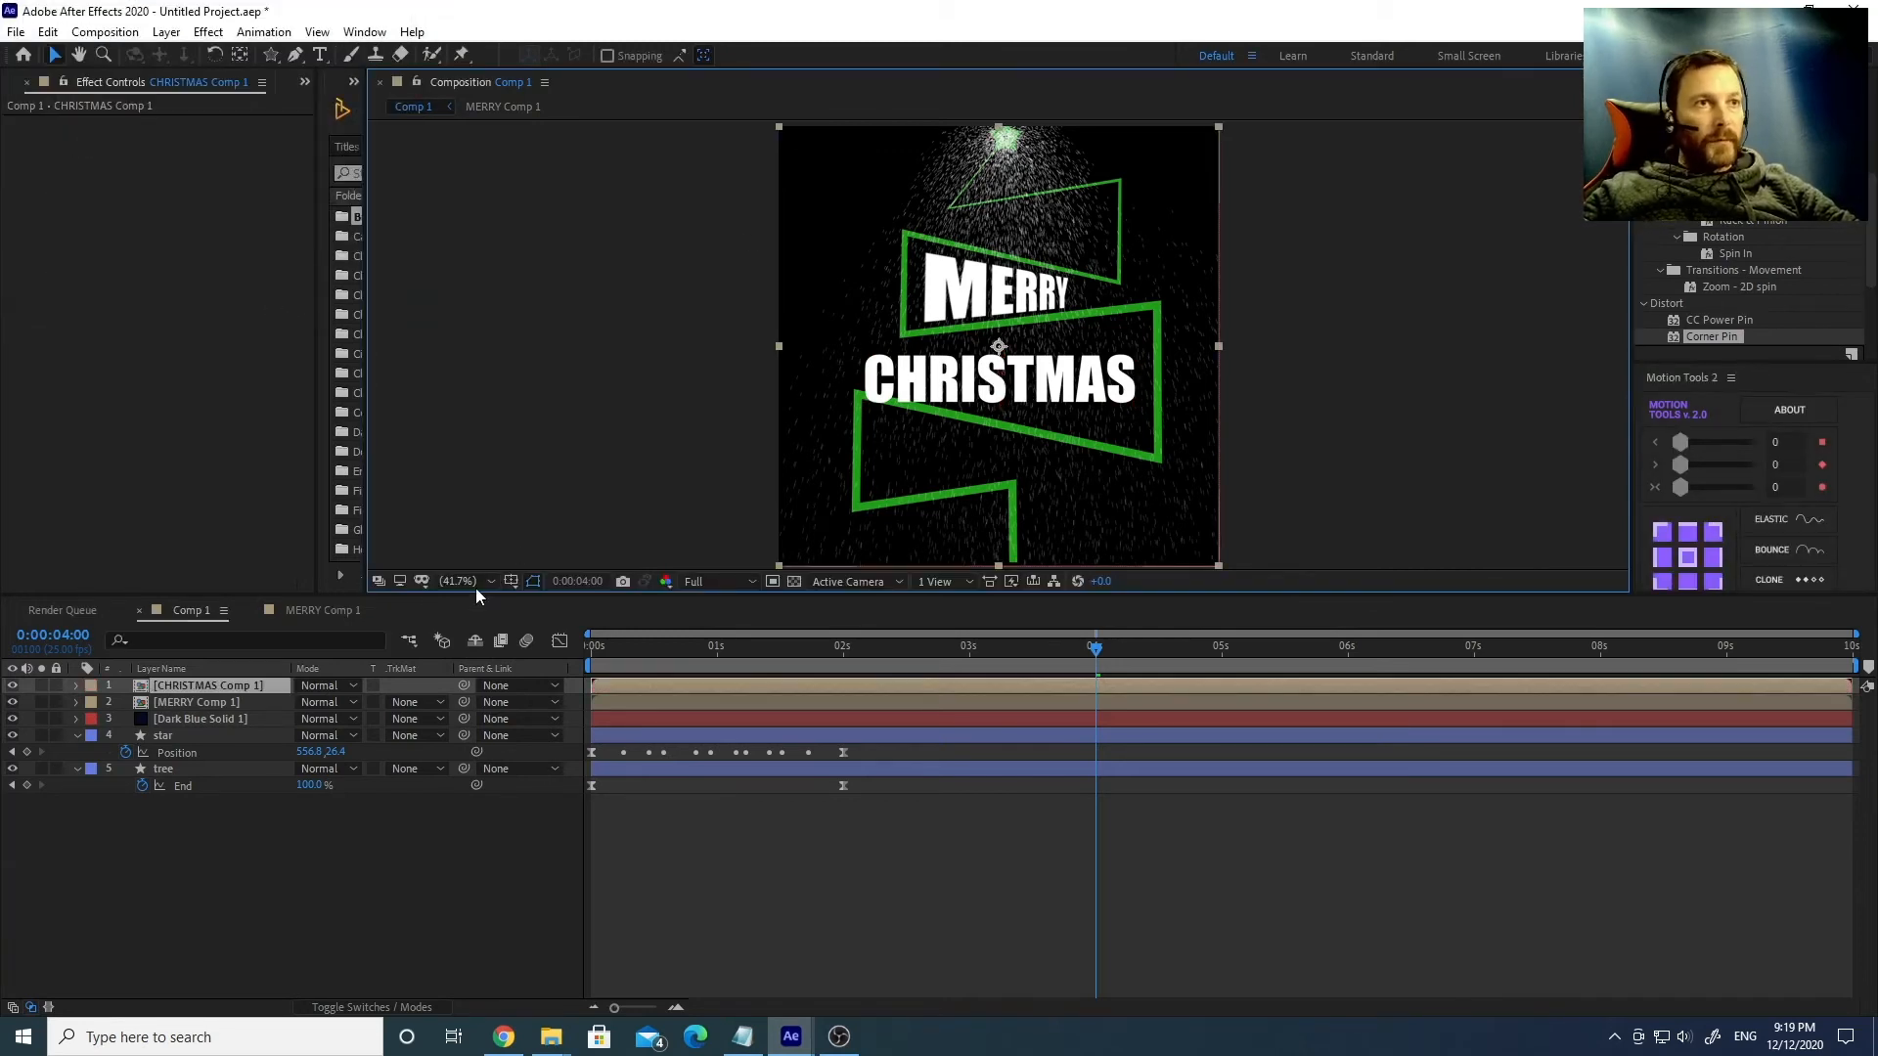
{"action": "double_click", "coordinate": [221, 686]}
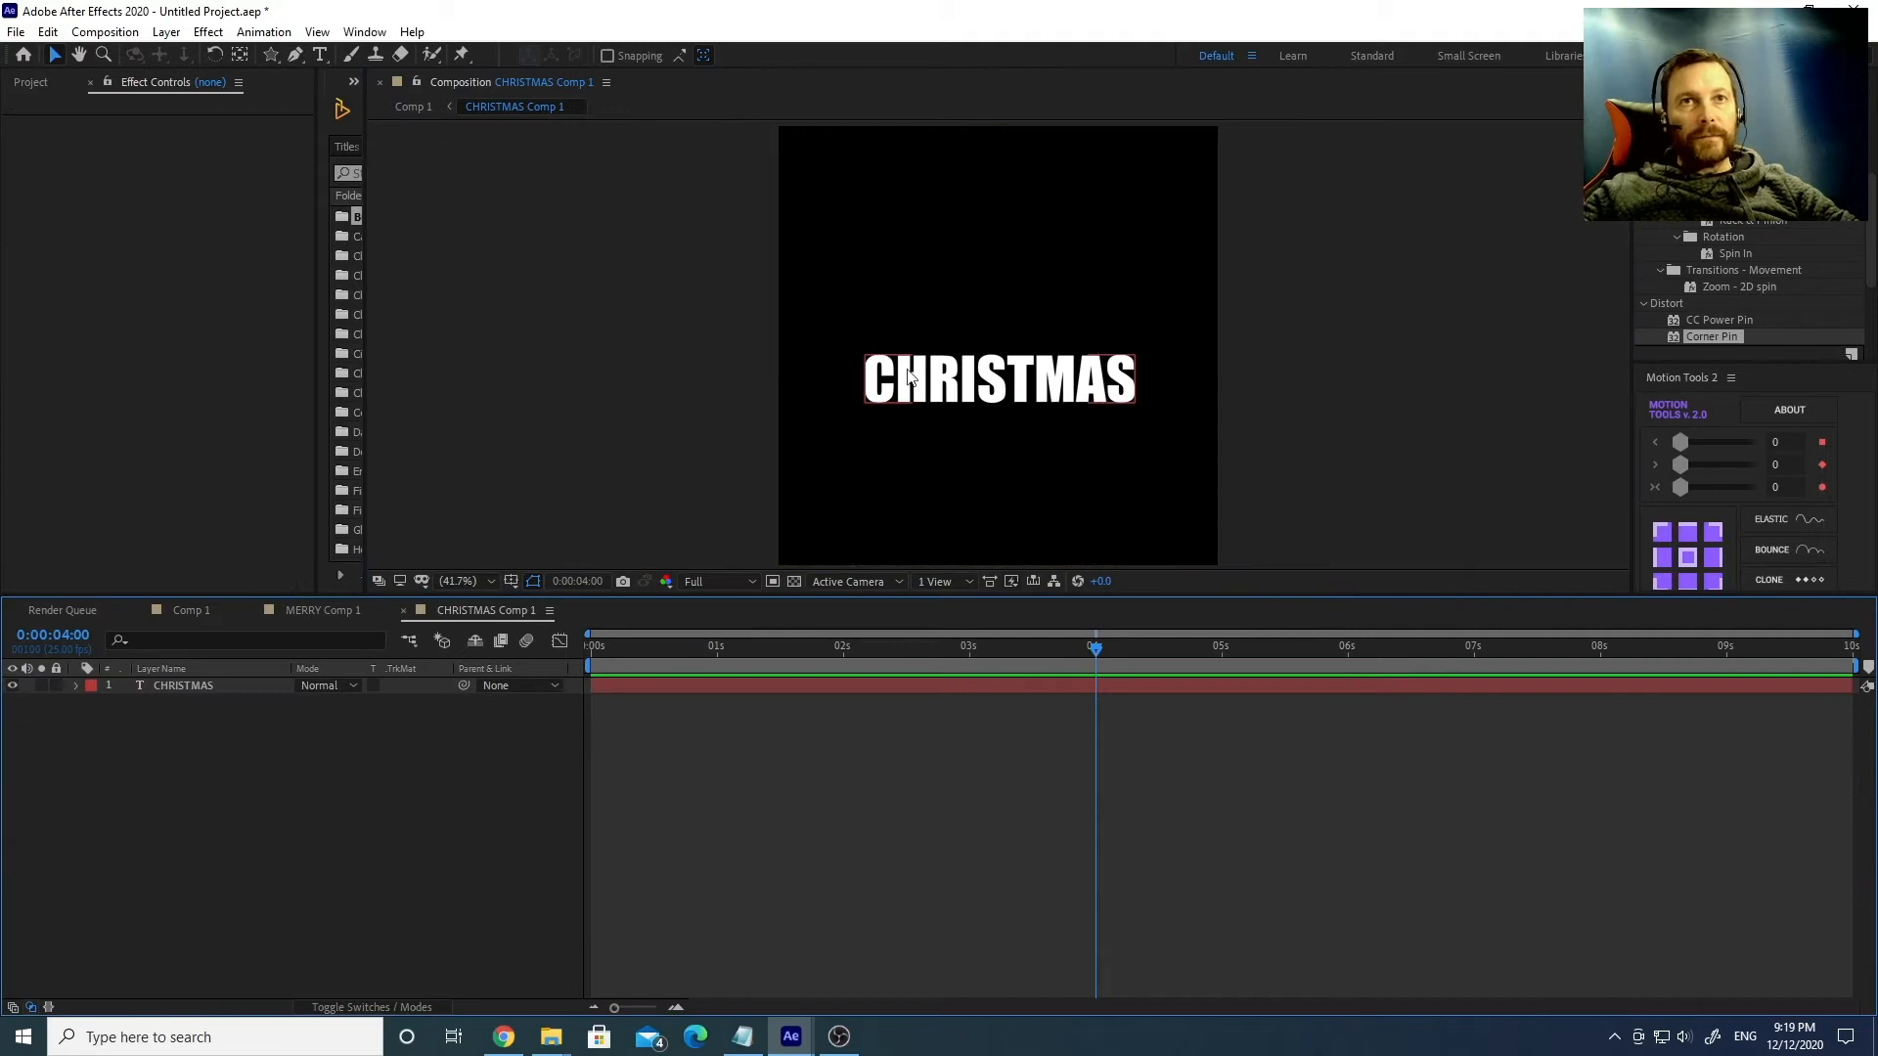
Draw a region of interest closely around the word CHRISTMAS and crop the composition to it.
{"action": "left_click", "coordinate": [772, 580]}
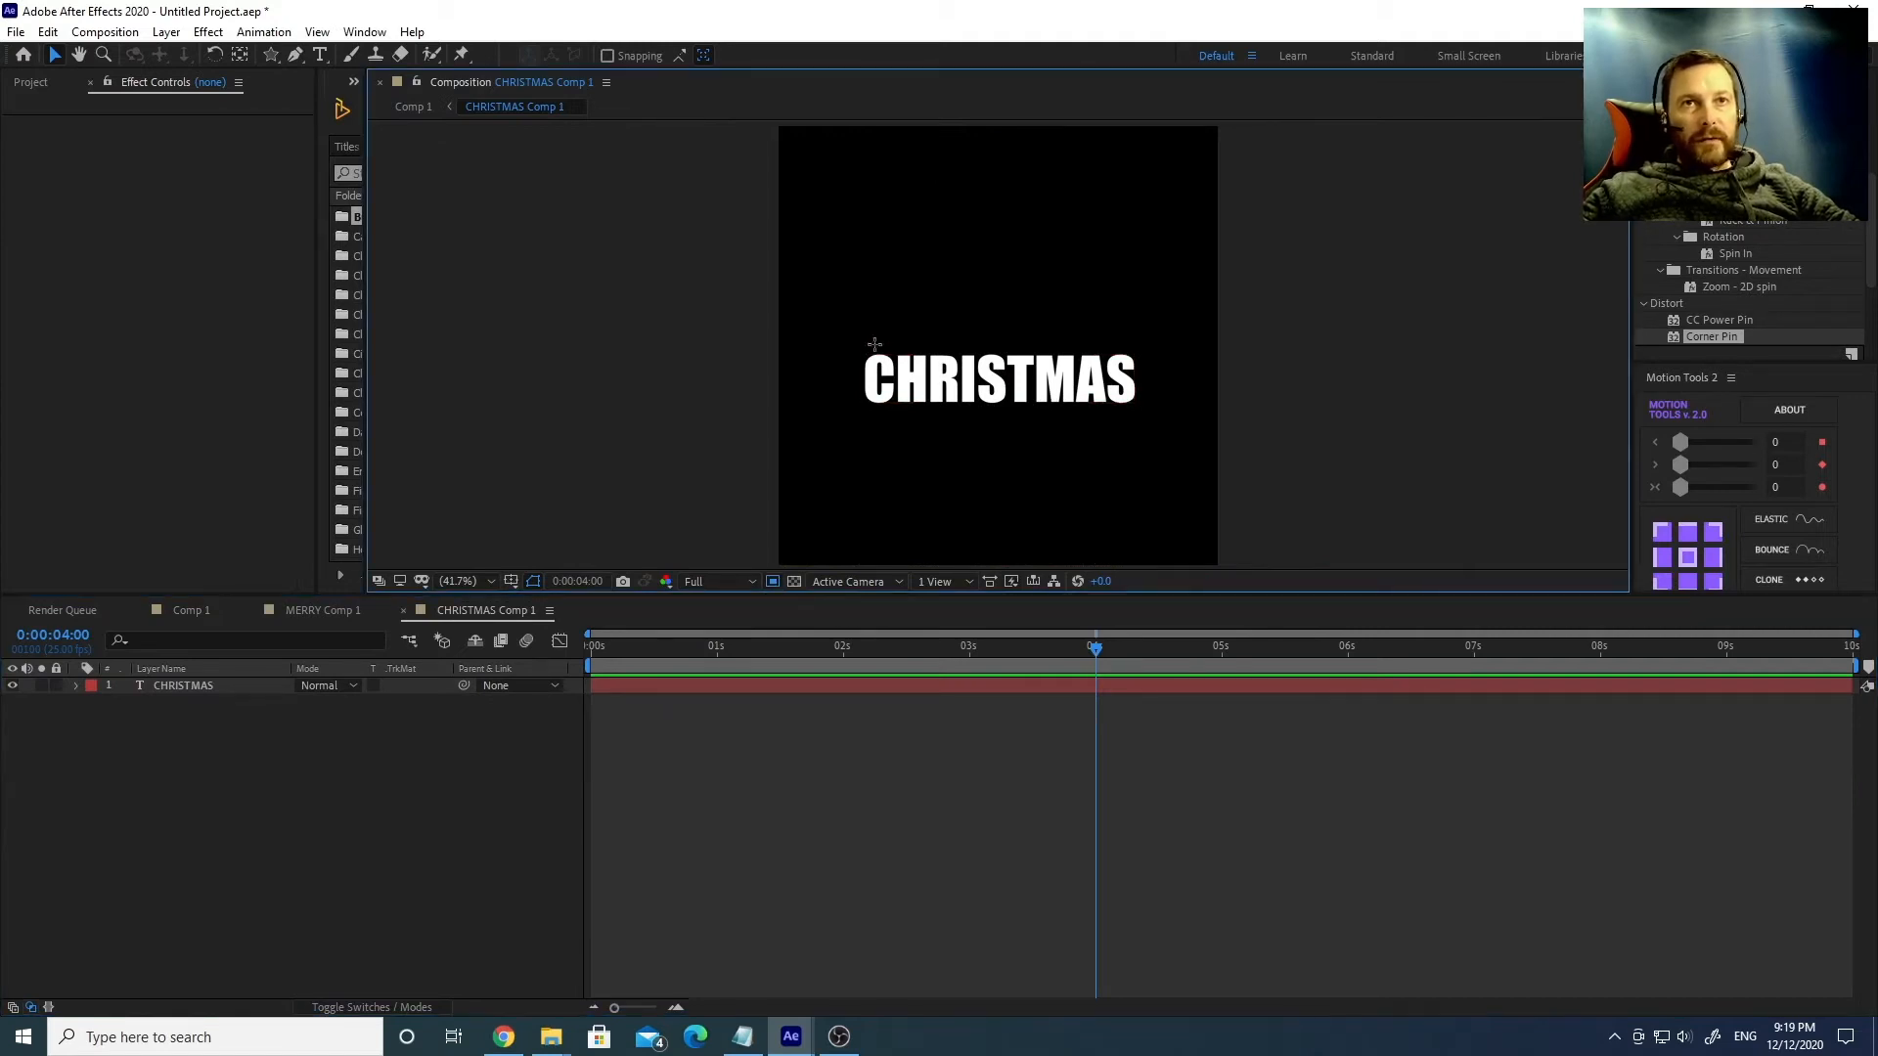
{"action": "left_click_drag", "start_coordinate": [858, 337], "coordinate": [1148, 425]}
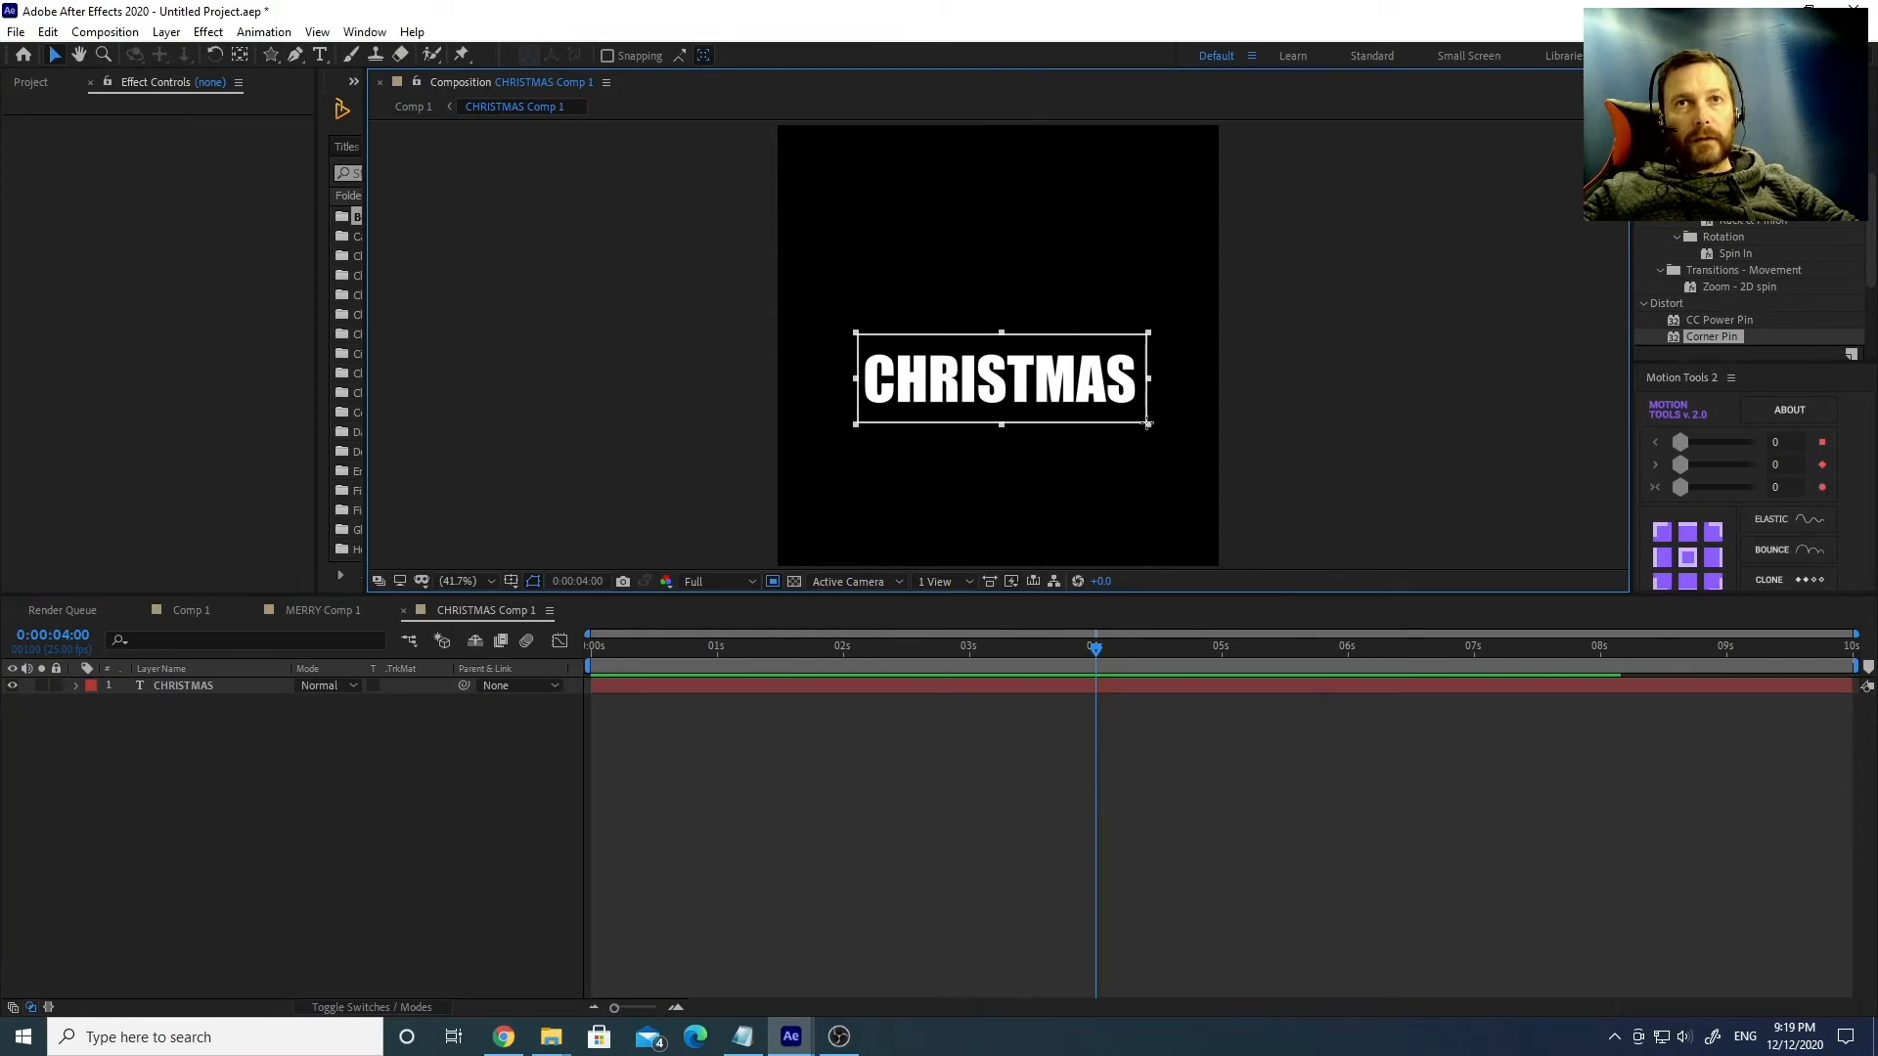
{"action": "left_click", "coordinate": [105, 31]}
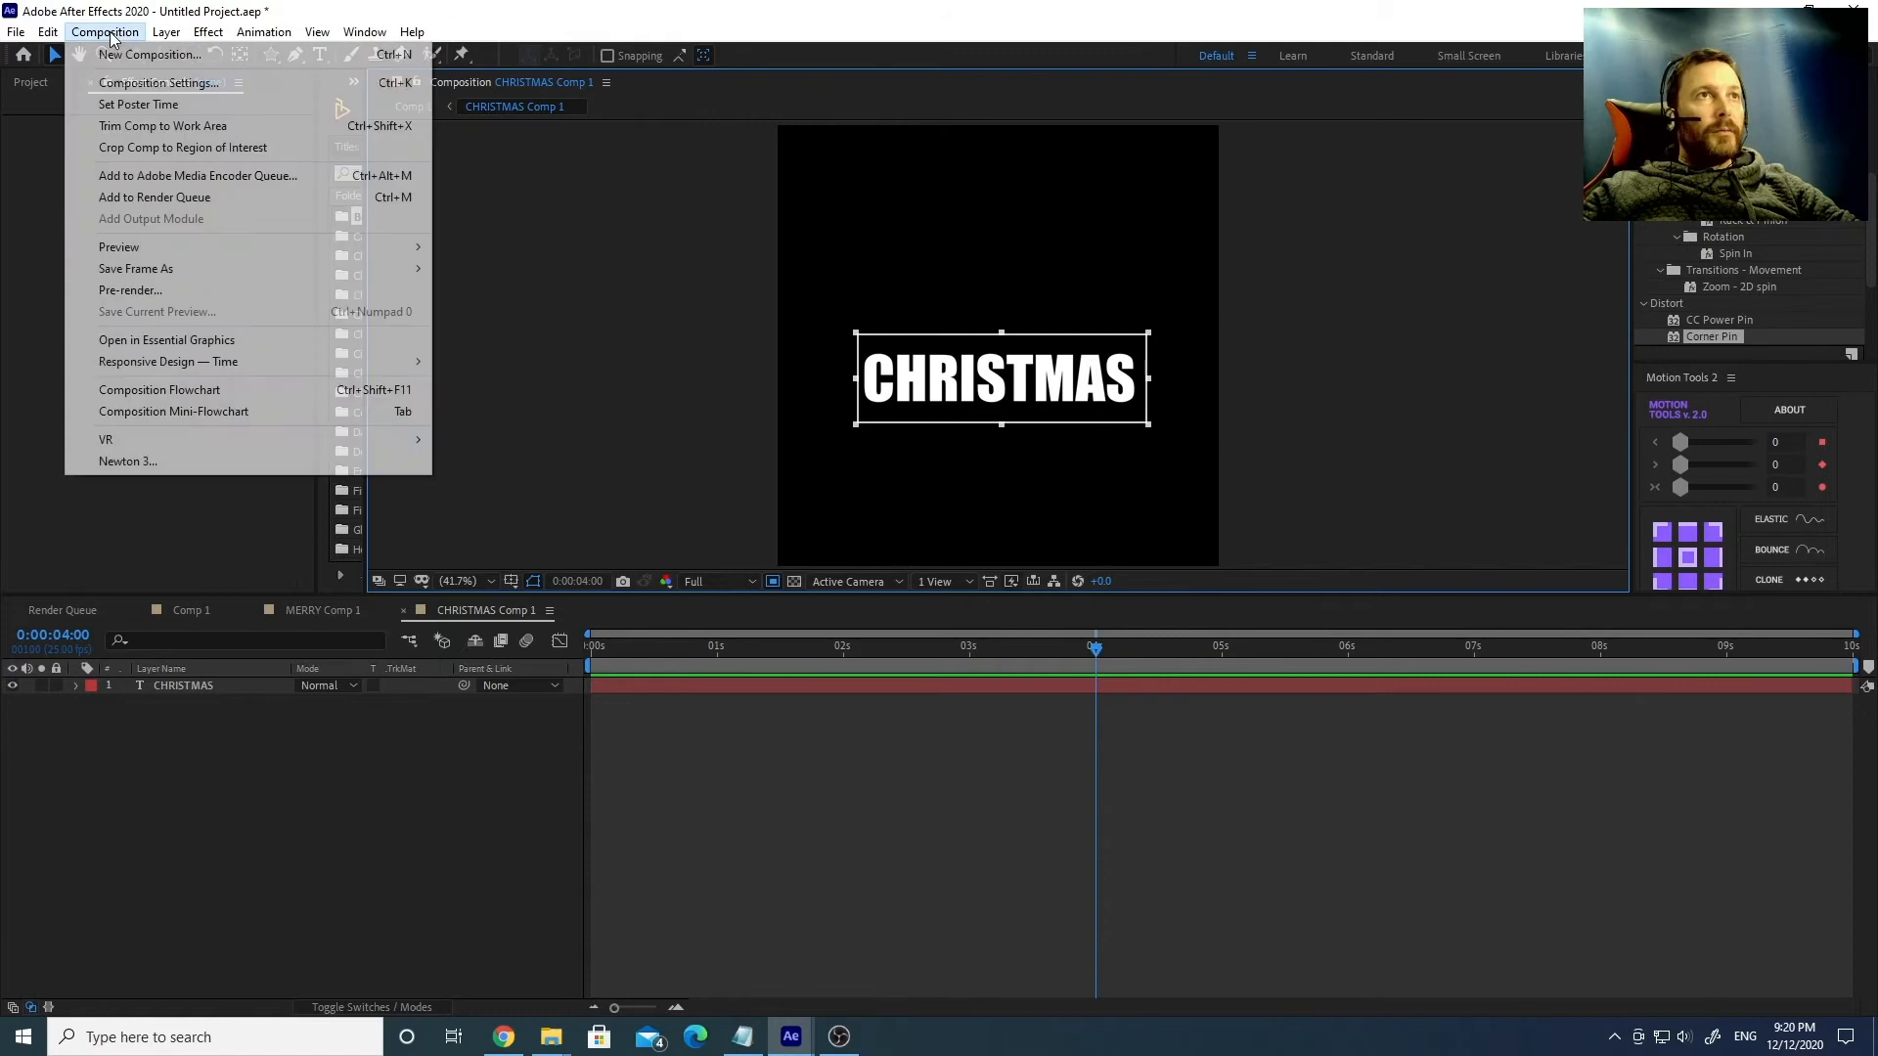
{"action": "left_click", "coordinate": [171, 149]}
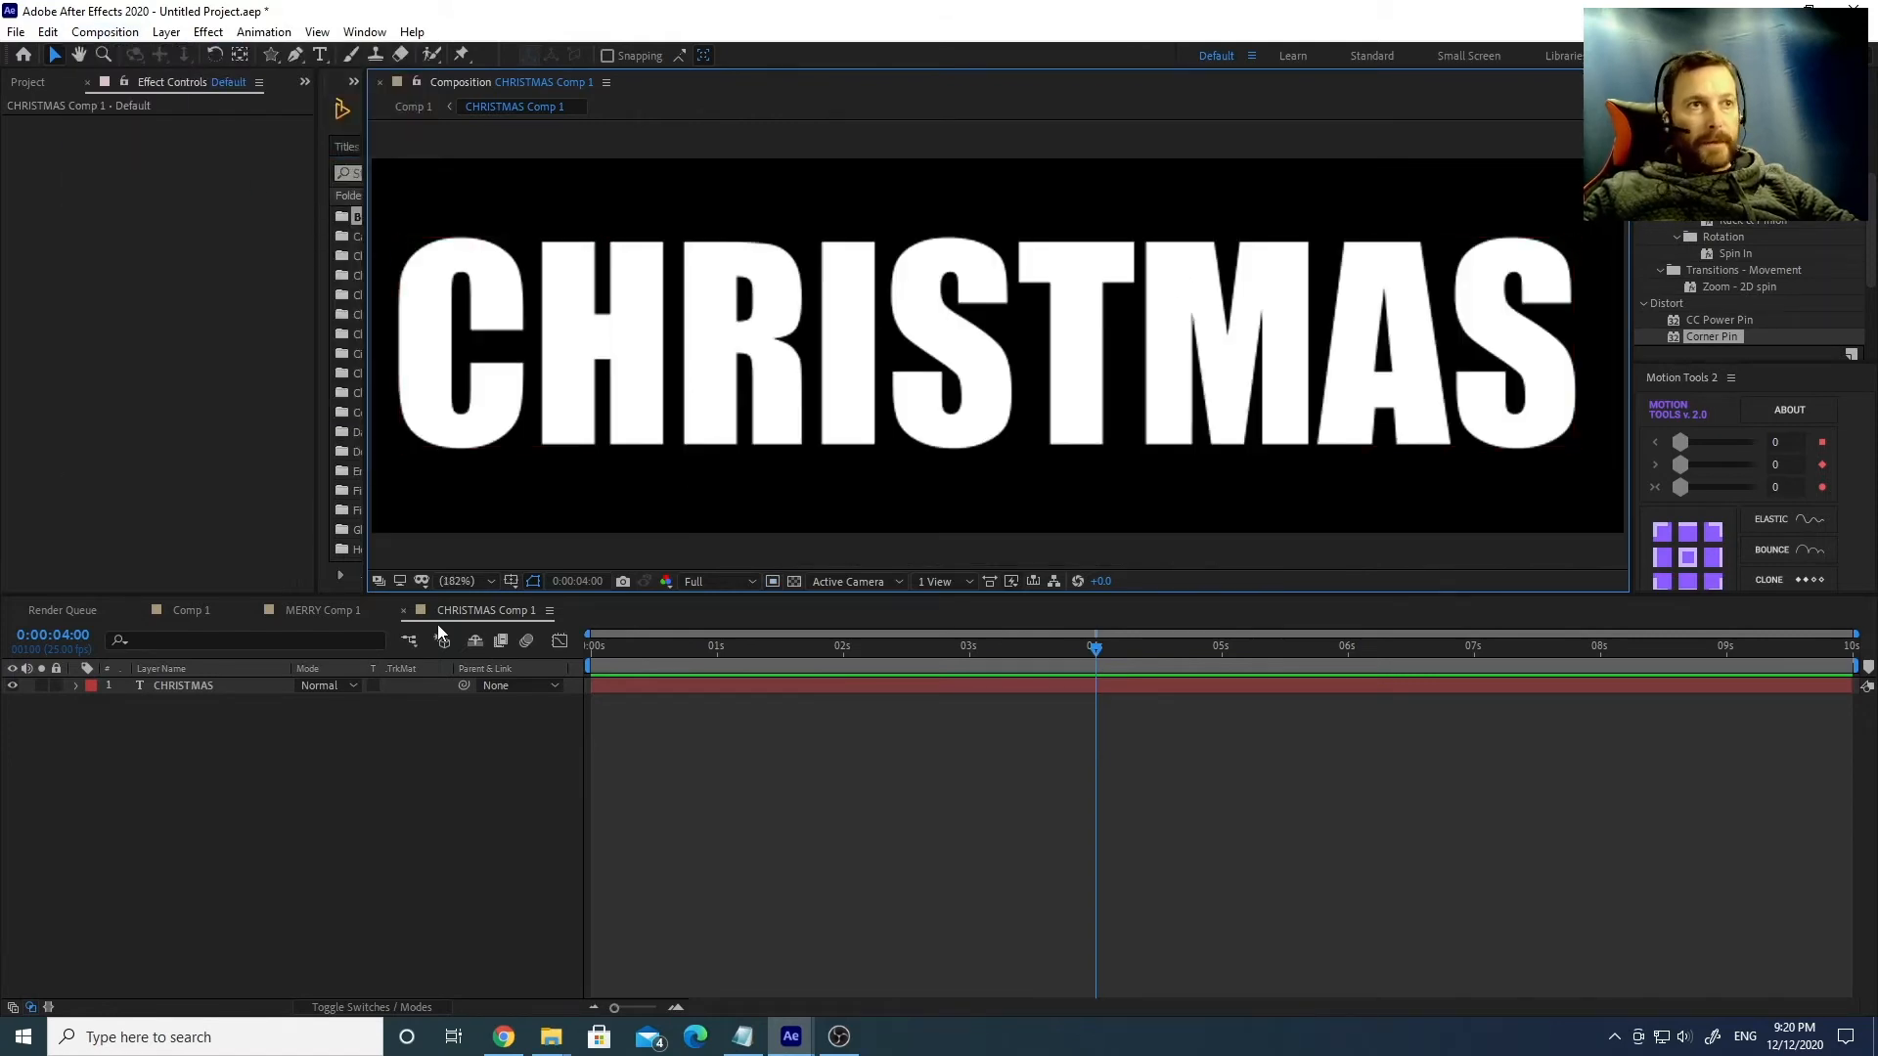
In Comp 1, move the cropped CHRISTMAS layer back between the tree bands below MERRY and apply Corner Pin to it.
{"action": "left_click", "coordinate": [185, 609]}
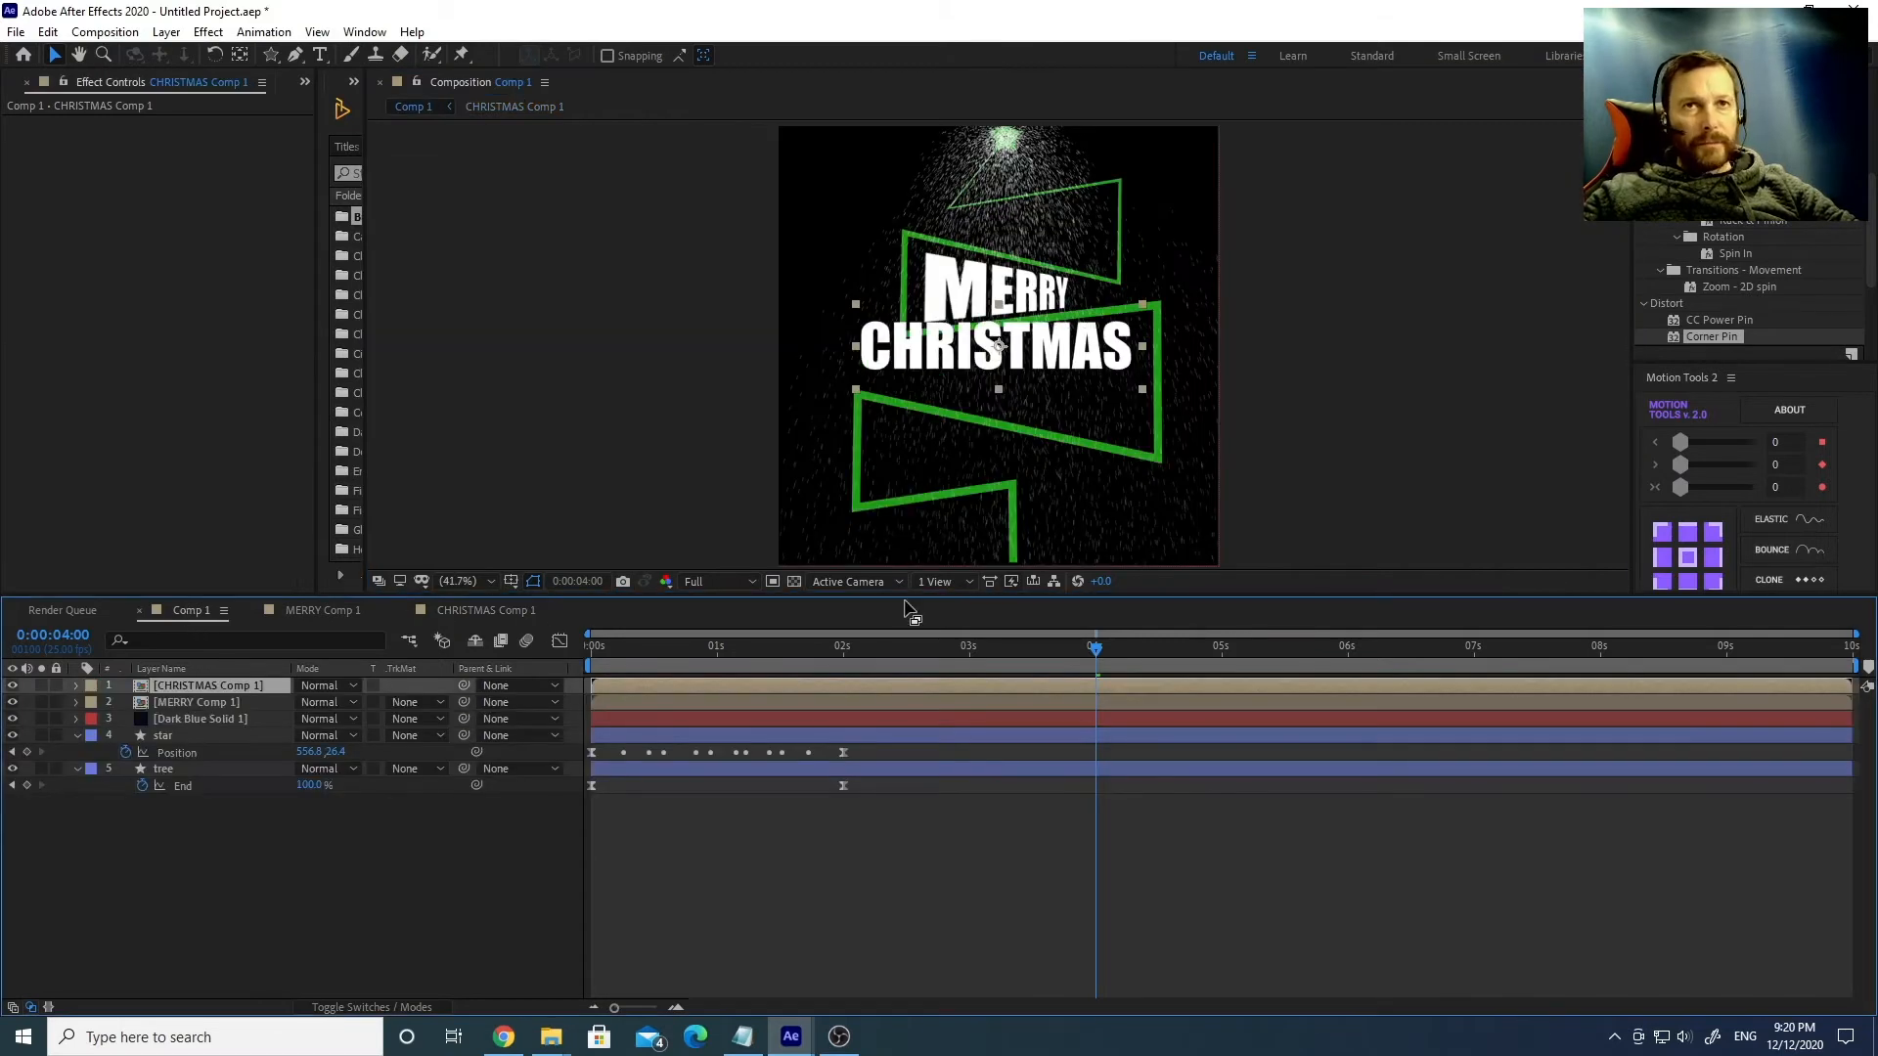
{"action": "left_click_drag", "start_coordinate": [1063, 358], "coordinate": [1073, 387]}
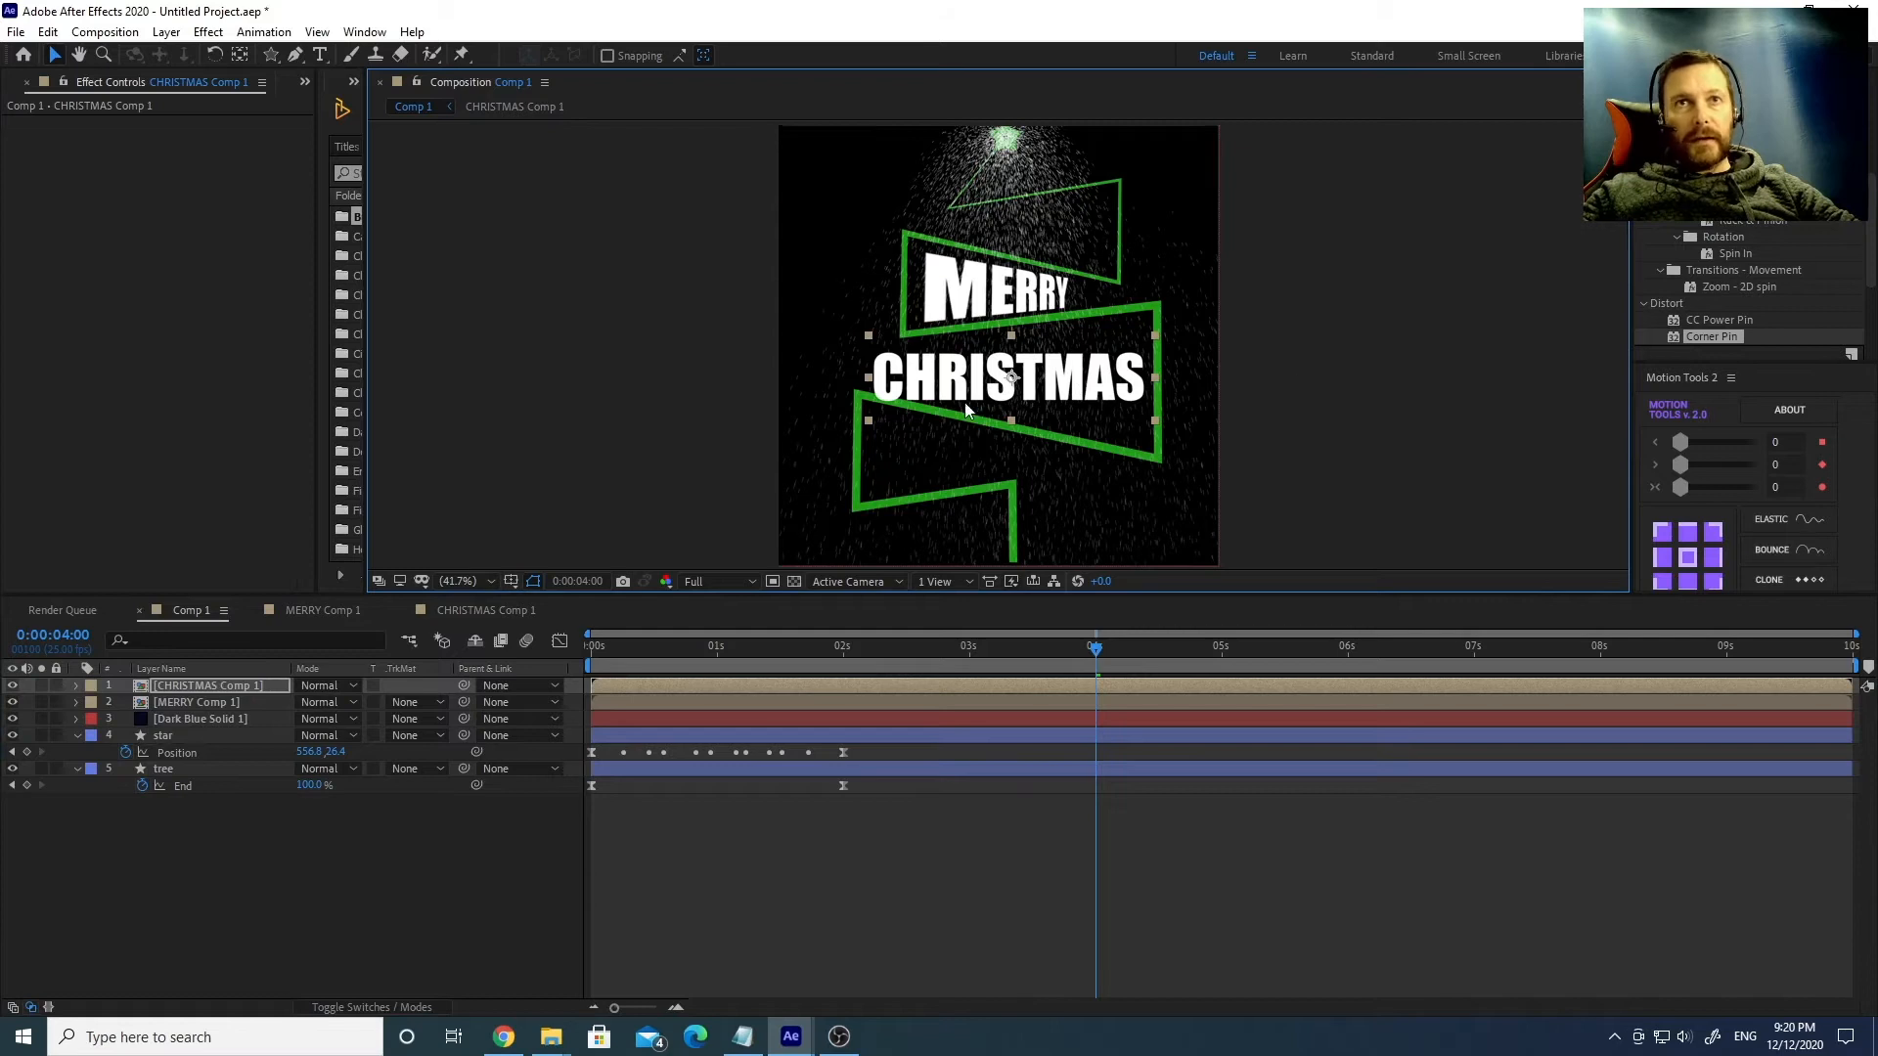
{"action": "double_click", "coordinate": [1712, 337]}
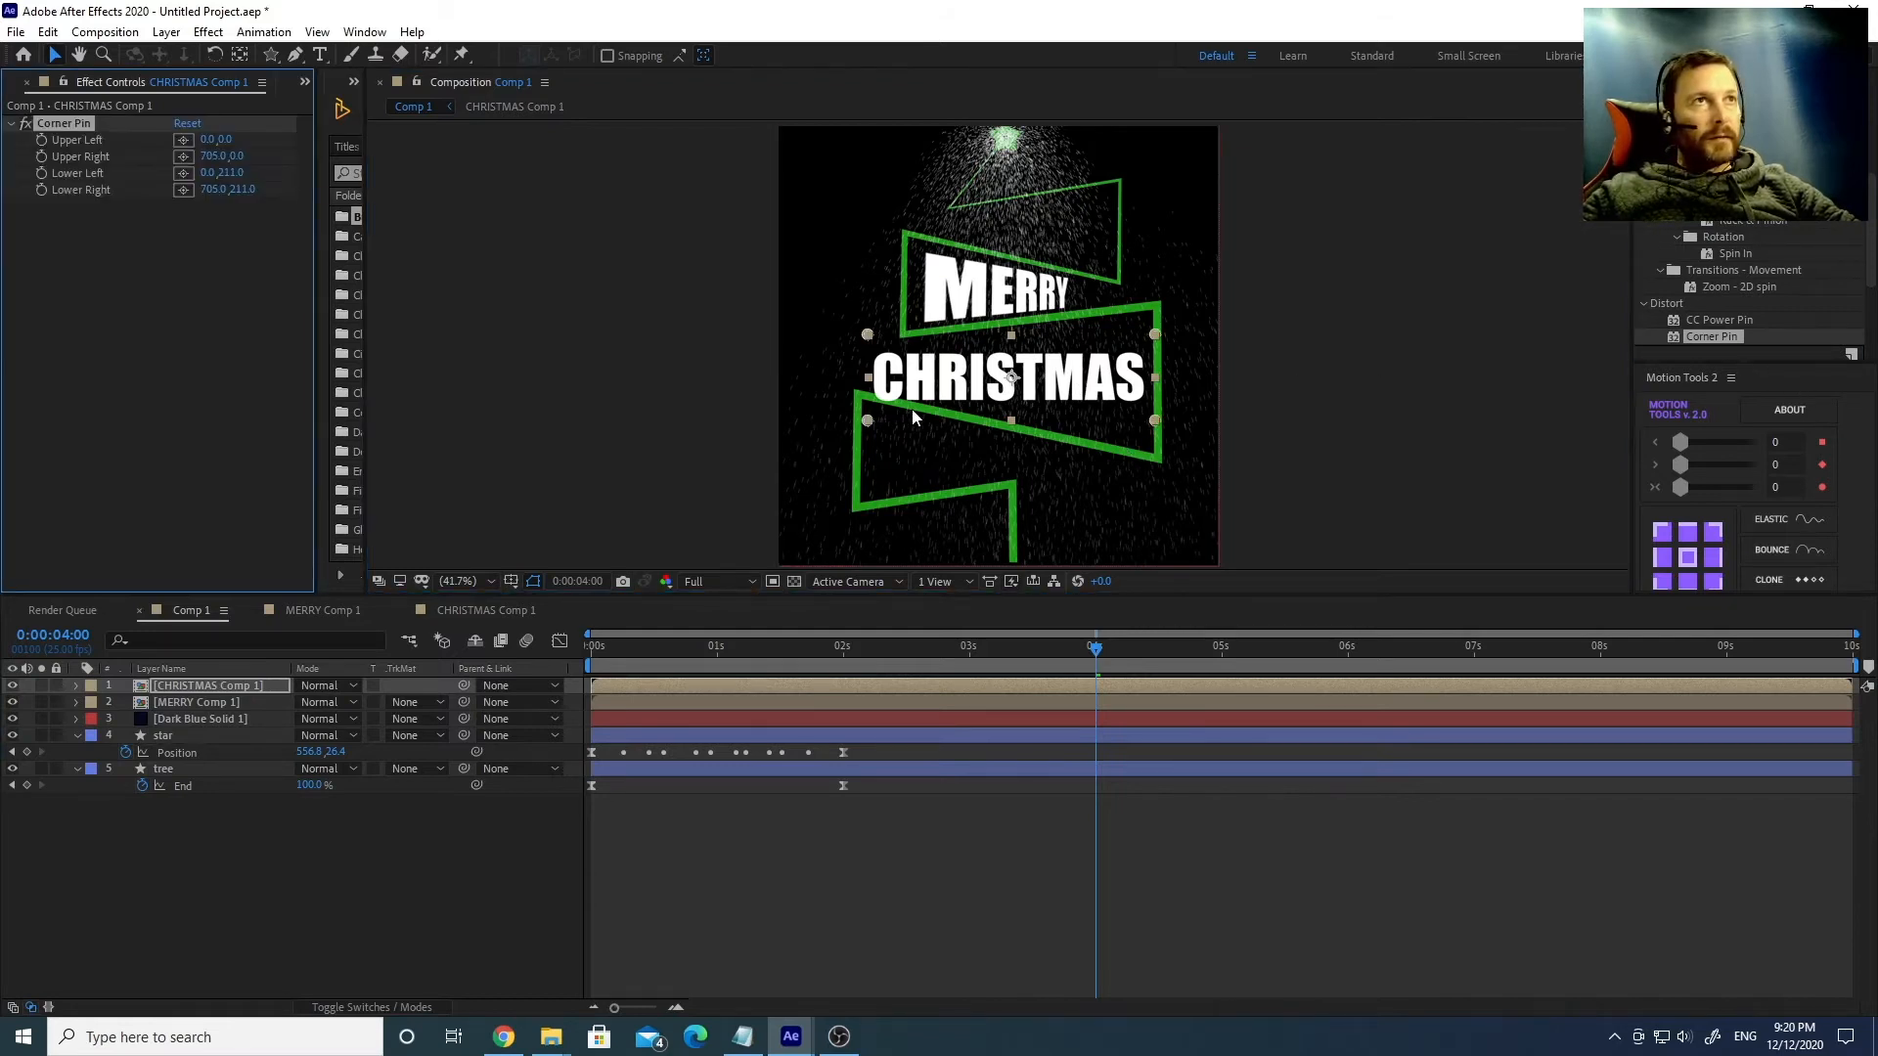
Pin the CHRISTMAS corners to taper leftward, with upper right 729, -124.8 and lower right 721.8, 374.2, and shift the layer slightly right between the bands.
{"action": "left_click_drag", "start_coordinate": [1156, 337], "coordinate": [1160, 294]}
{"action": "left_click_drag", "start_coordinate": [1156, 422], "coordinate": [1171, 483]}
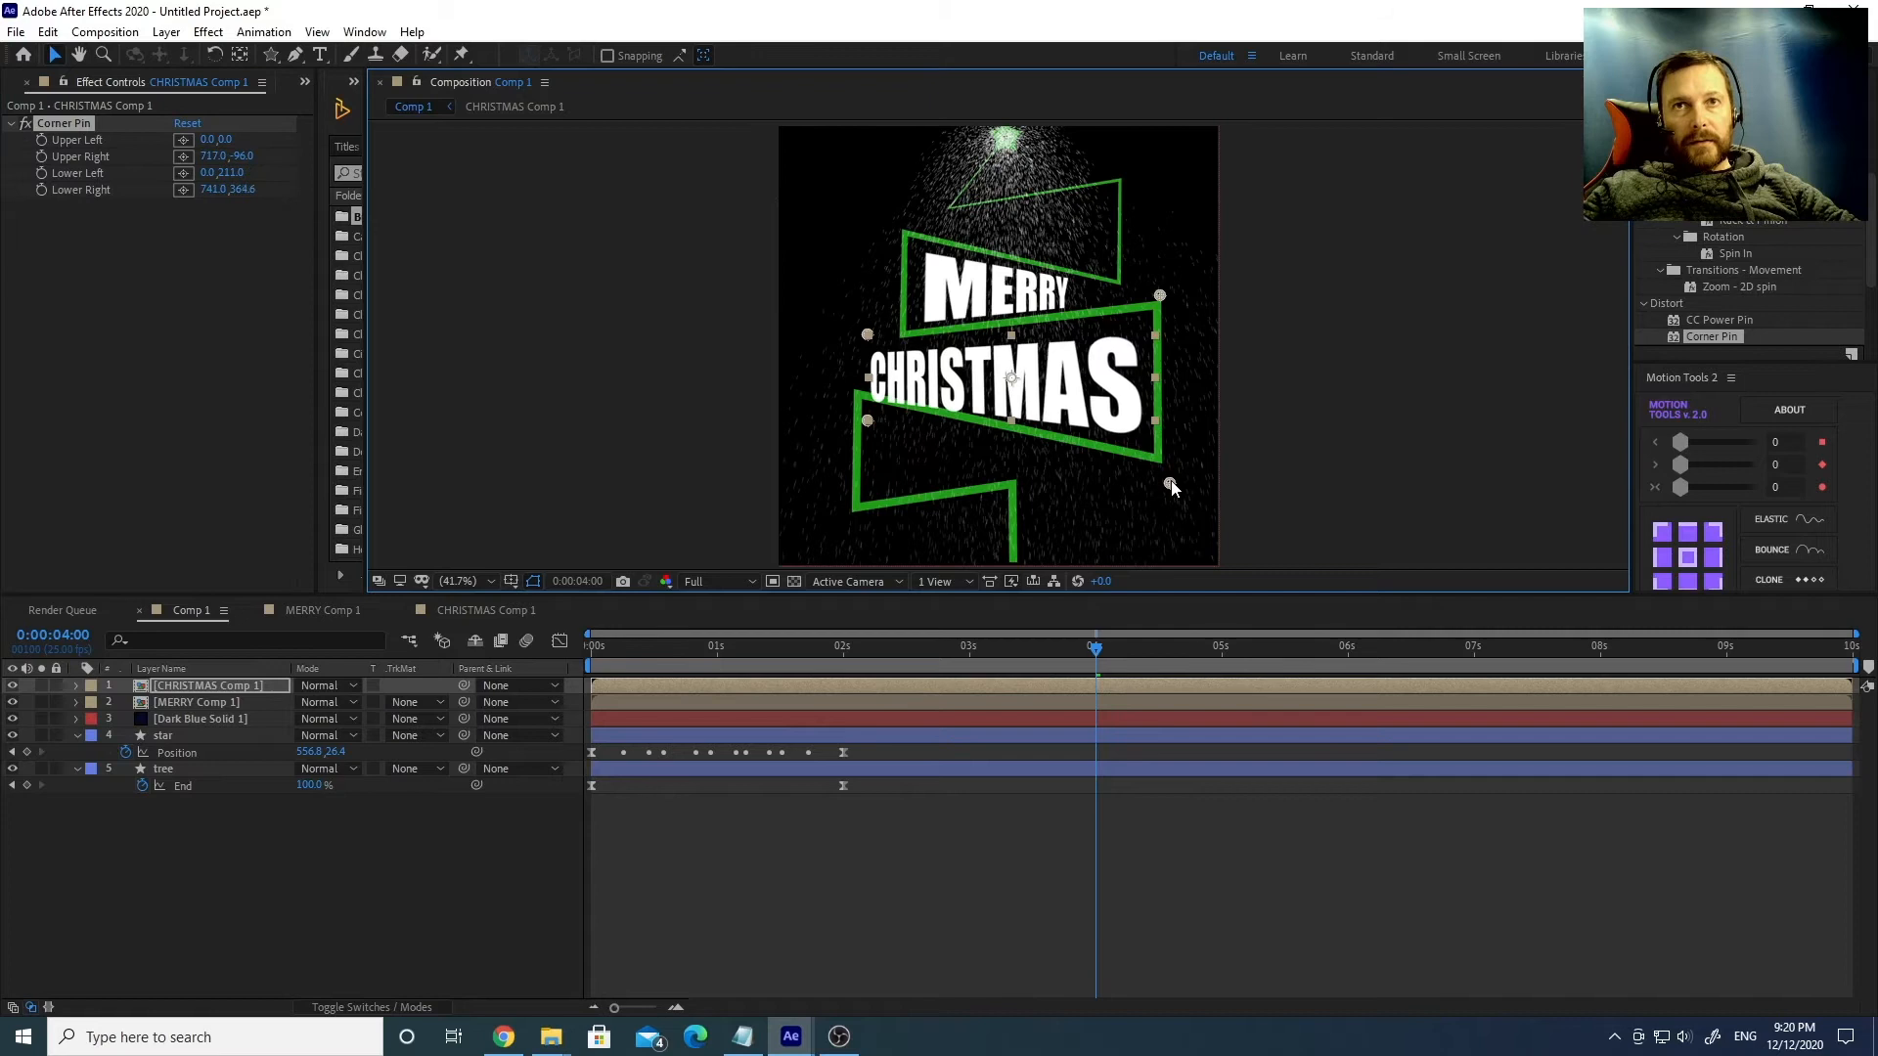
{"action": "left_click_drag", "start_coordinate": [871, 420], "coordinate": [877, 401]}
{"action": "left_click_drag", "start_coordinate": [869, 336], "coordinate": [878, 344]}
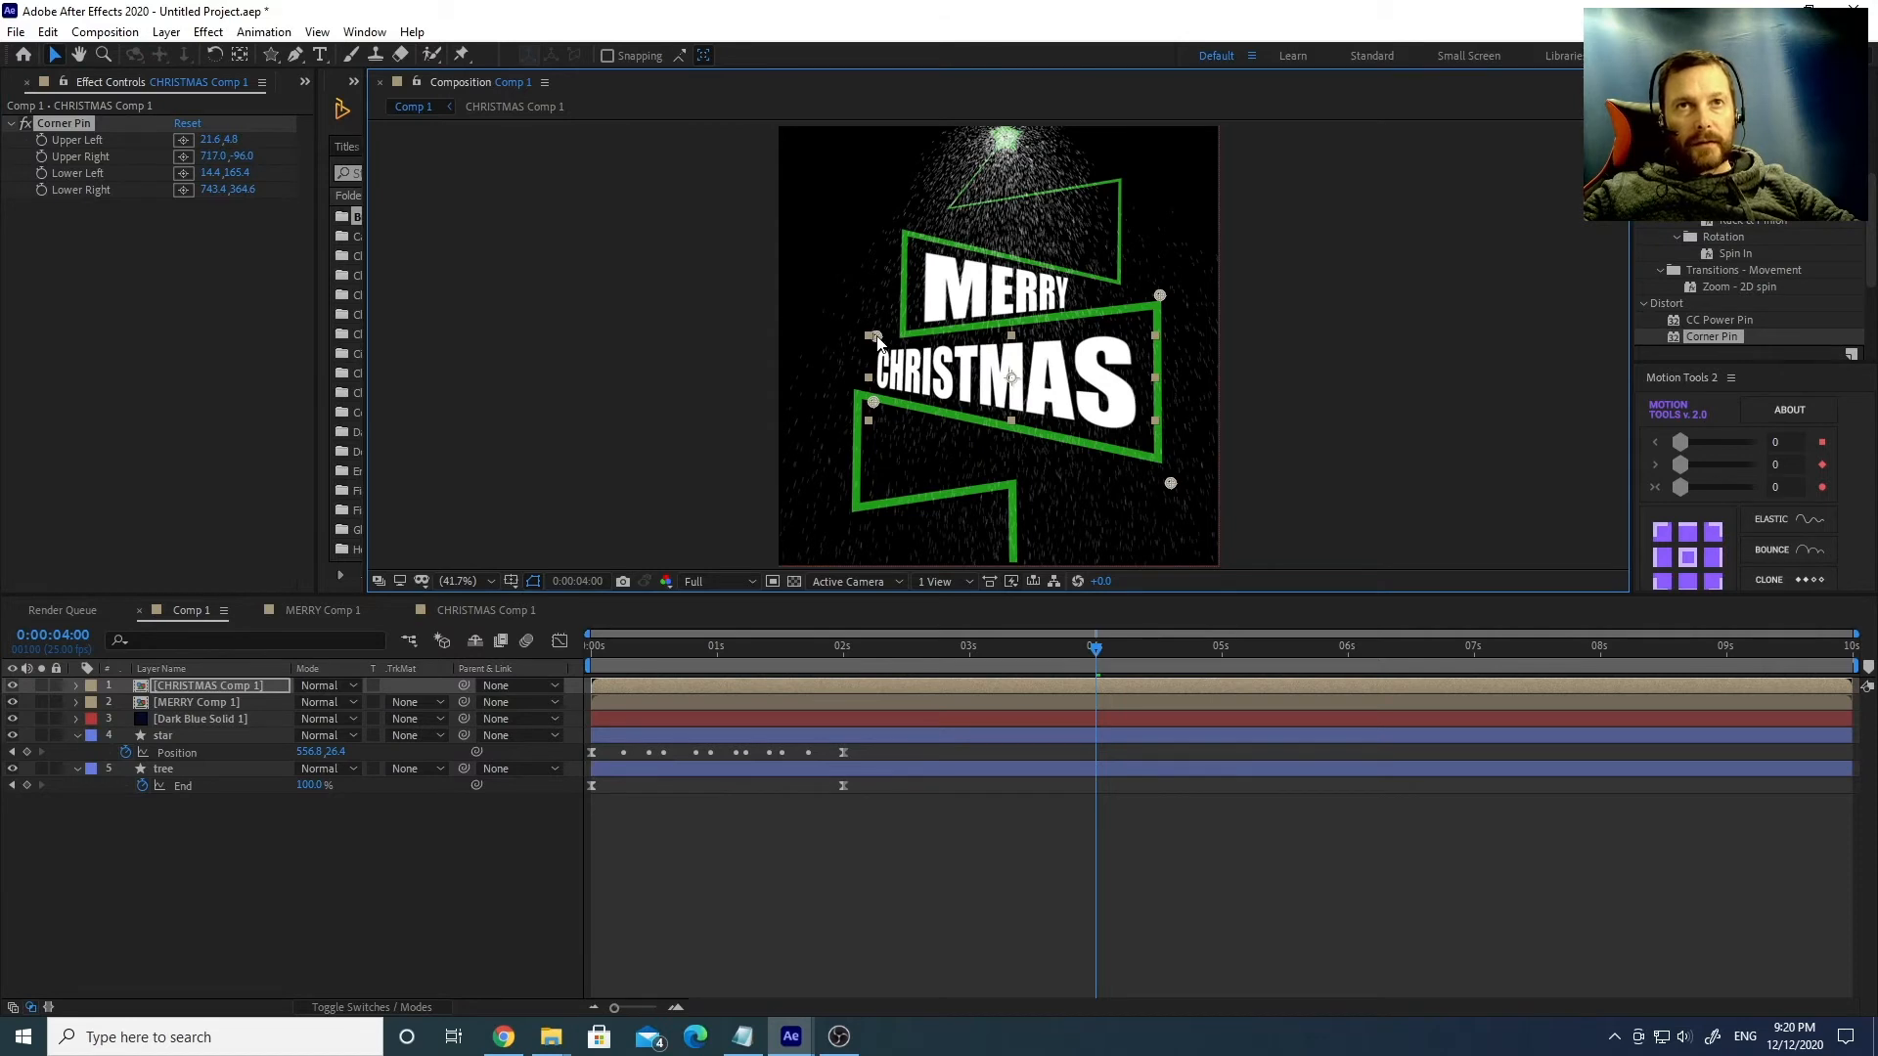
{"action": "left_click_drag", "start_coordinate": [1159, 295], "coordinate": [1169, 290]}
{"action": "left_click_drag", "start_coordinate": [1171, 484], "coordinate": [1163, 489]}
{"action": "left_click_drag", "start_coordinate": [1105, 385], "coordinate": [1116, 379]}
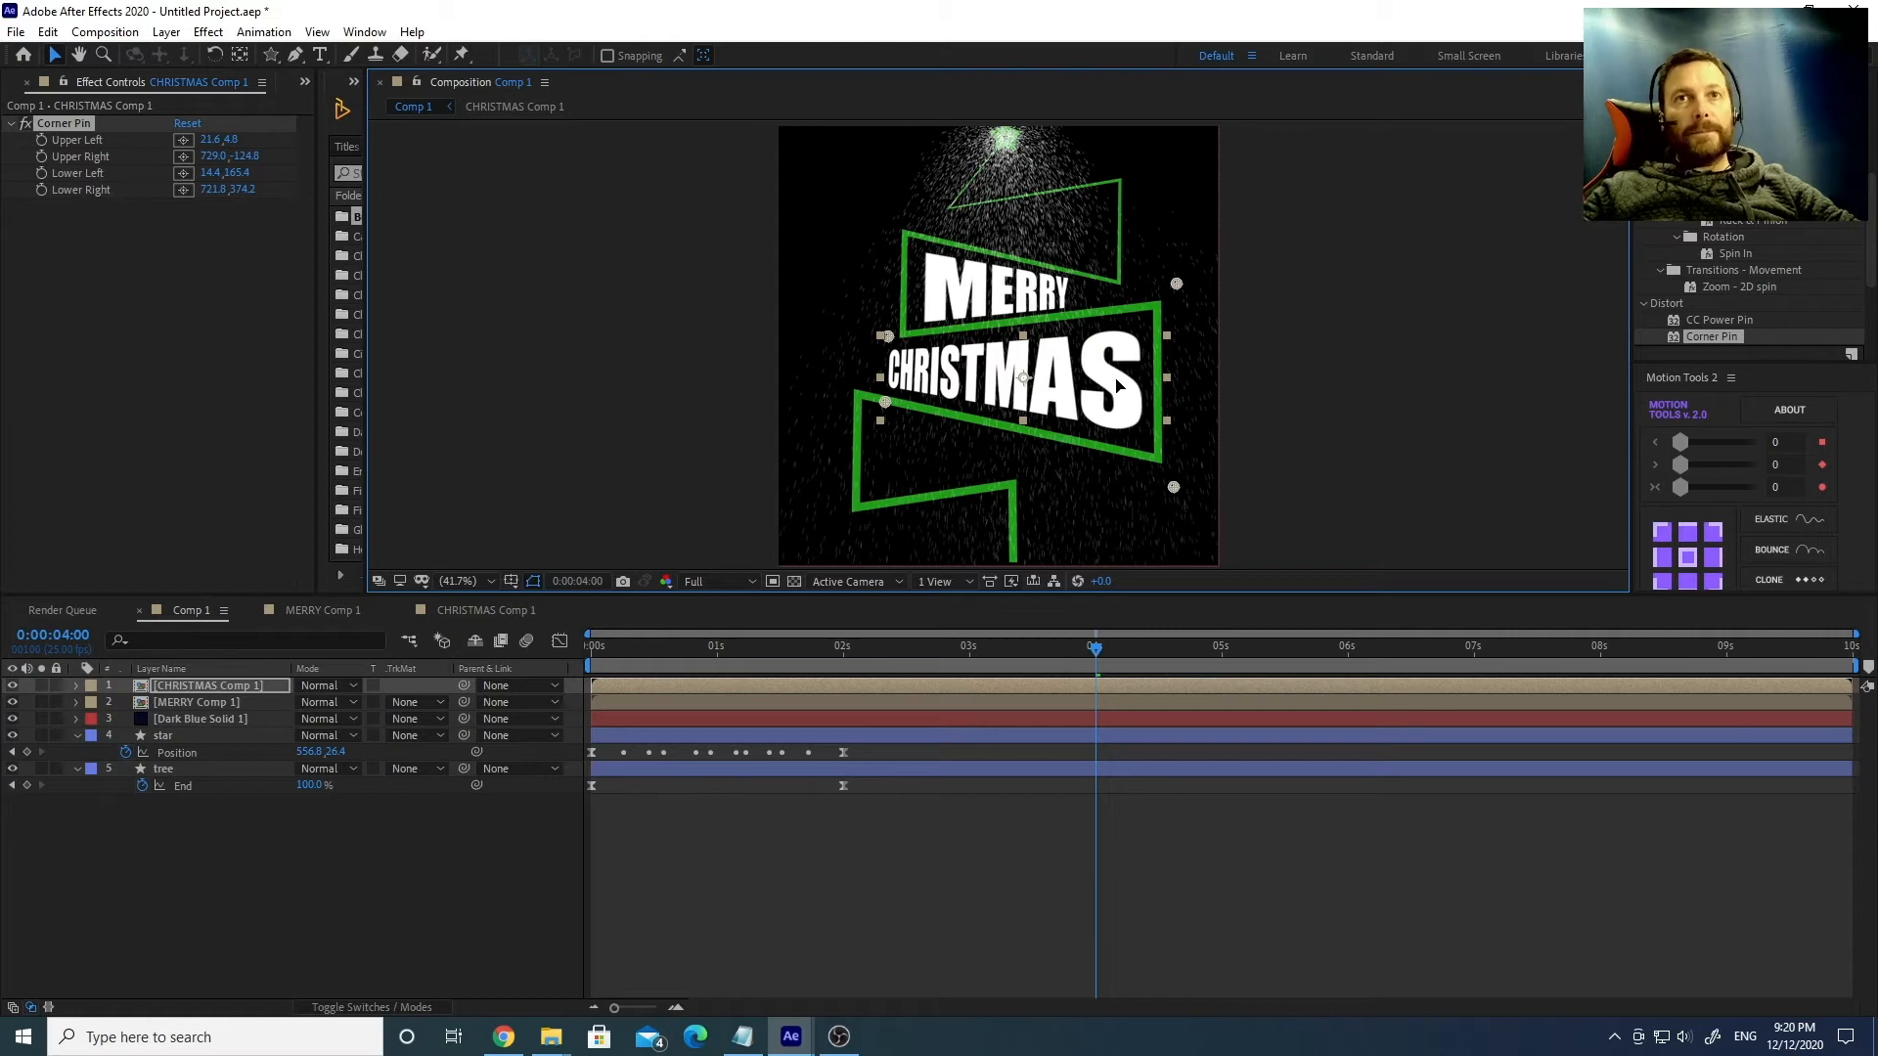
Deselect the CHRISTMAS layer and preview the whole animation from the start.
{"action": "left_click", "coordinate": [1416, 382]}
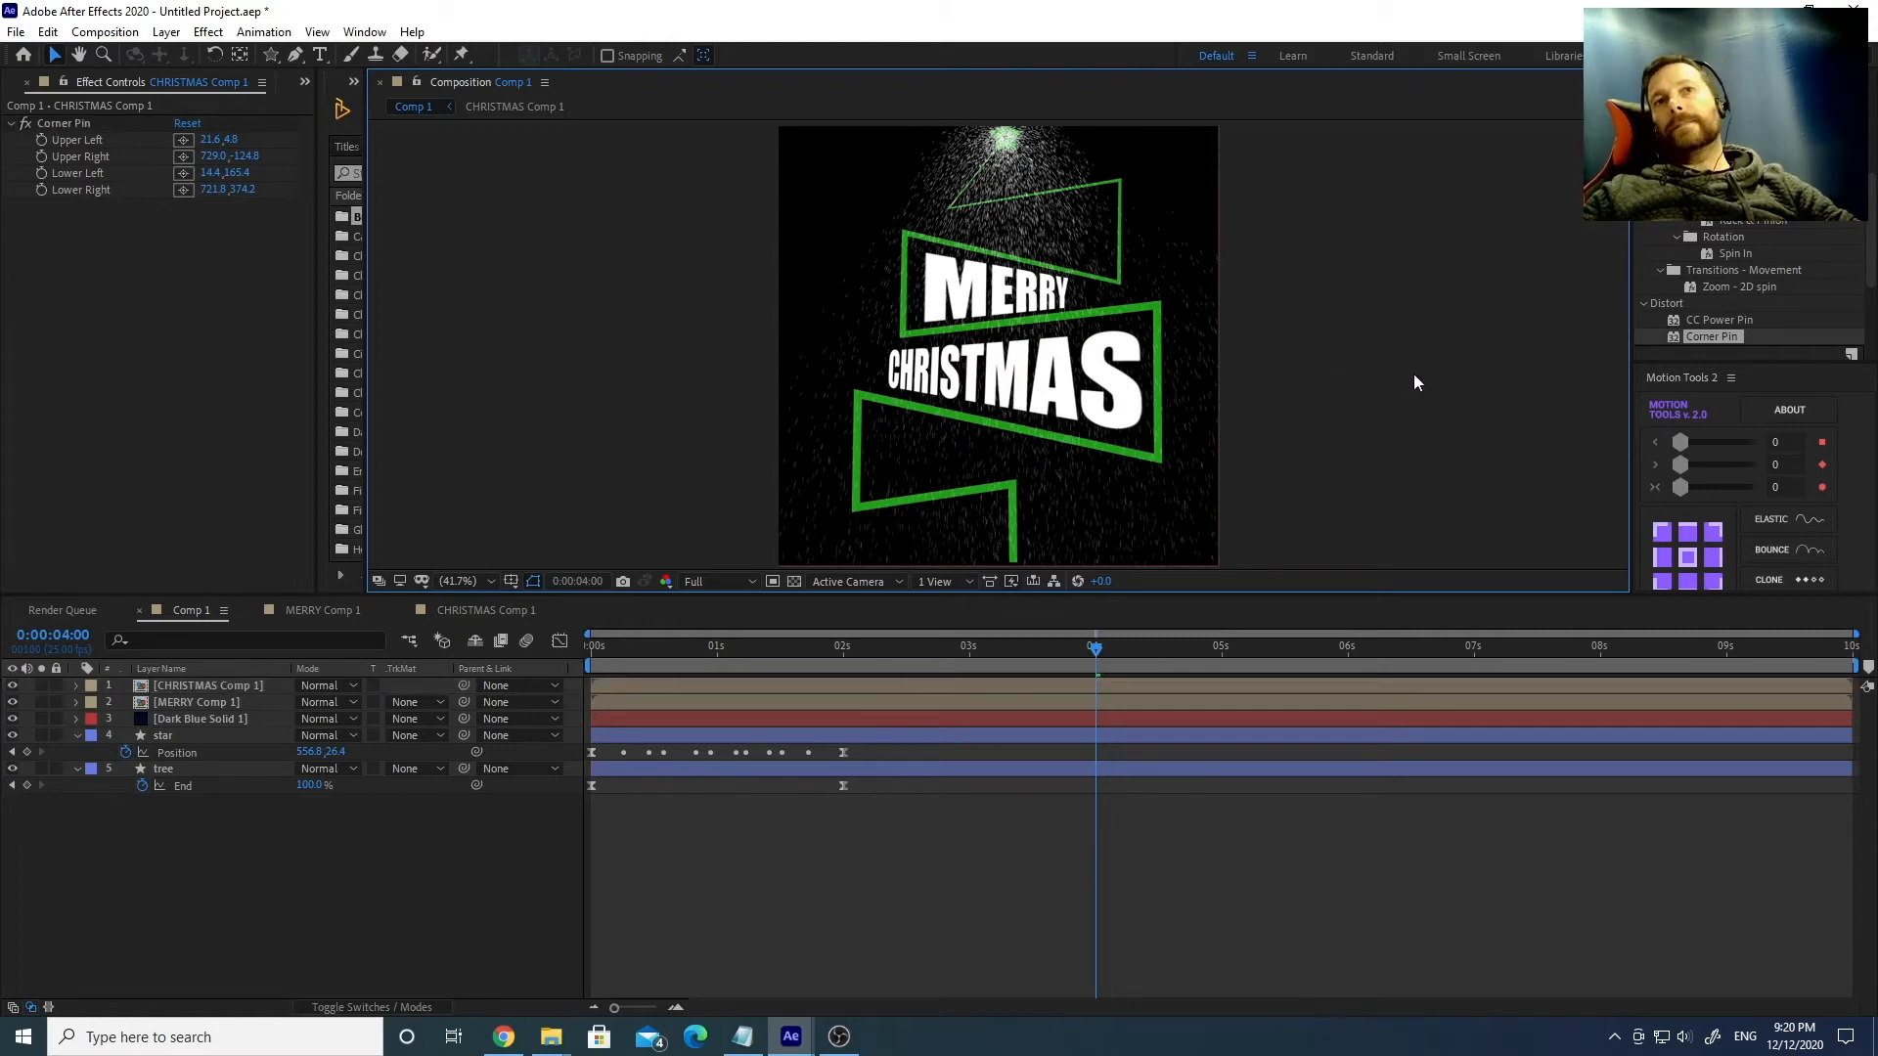
{"action": "left_click_drag", "start_coordinate": [731, 653], "coordinate": [588, 654]}
{"action": "key", "text": "space"}
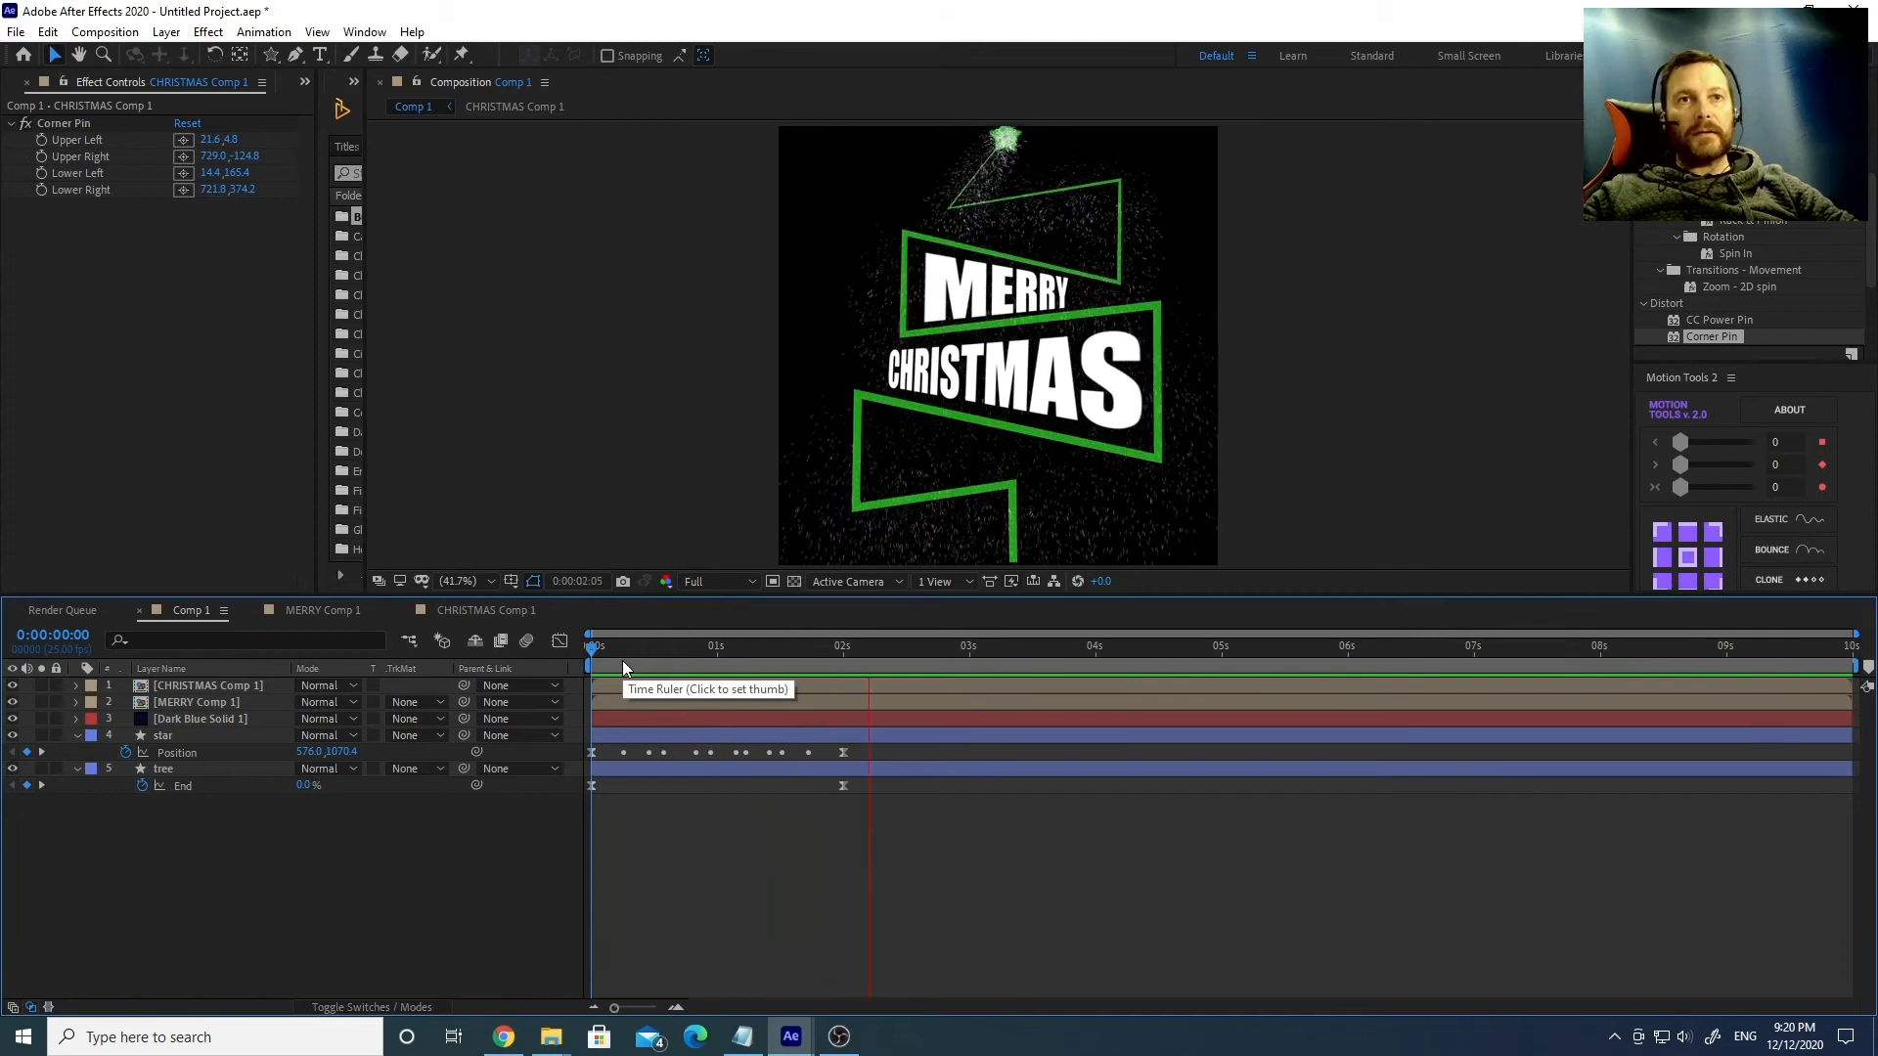
At 0:00:00:18, open CHRISTMAS Comp 1, search the effects for "typew" and apply the Typewriter preset to the CHRISTMAS text.
{"action": "mouse_move", "coordinate": [598, 651]}
{"action": "left_mouse_down"}
{"action": "mouse_move", "coordinate": [579, 649]}
{"action": "mouse_move", "coordinate": [1043, 649]}
{"action": "mouse_move", "coordinate": [650, 636]}
{"action": "mouse_move", "coordinate": [679, 643]}
{"action": "left_mouse_up"}
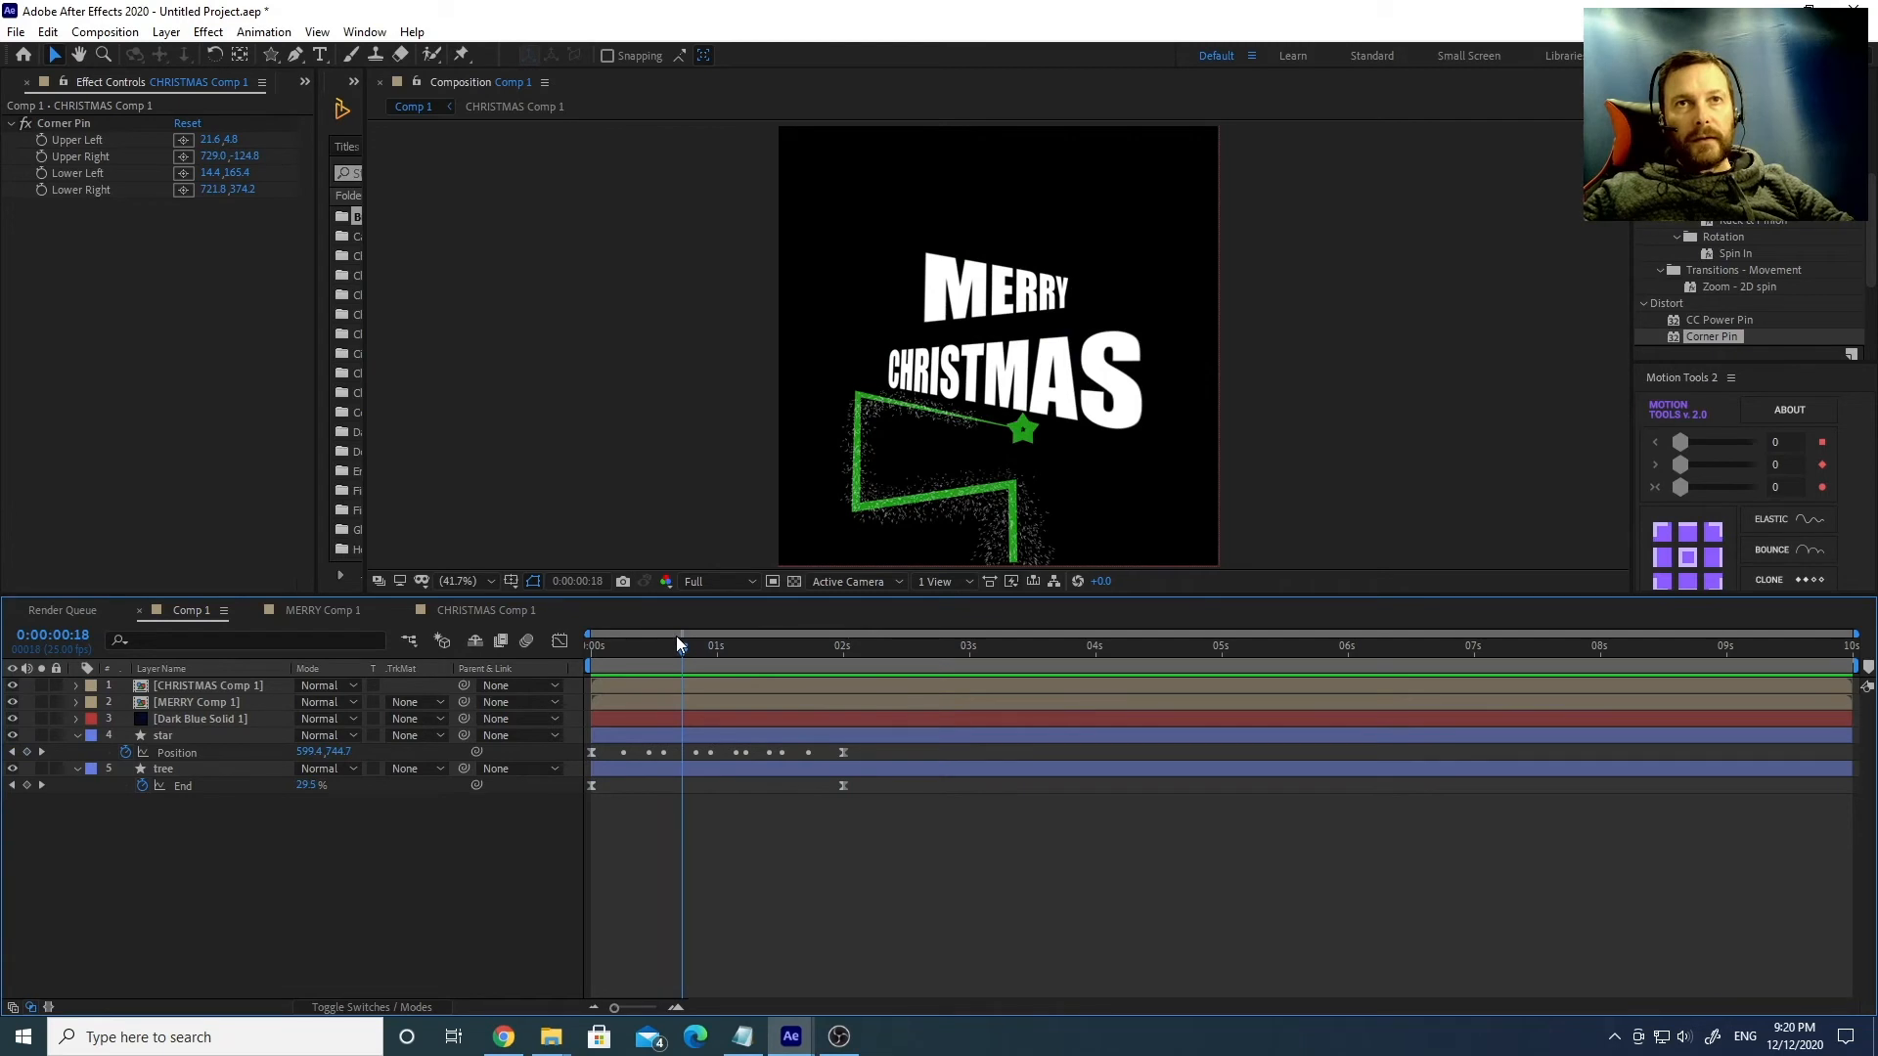
{"action": "left_click", "coordinate": [1046, 380]}
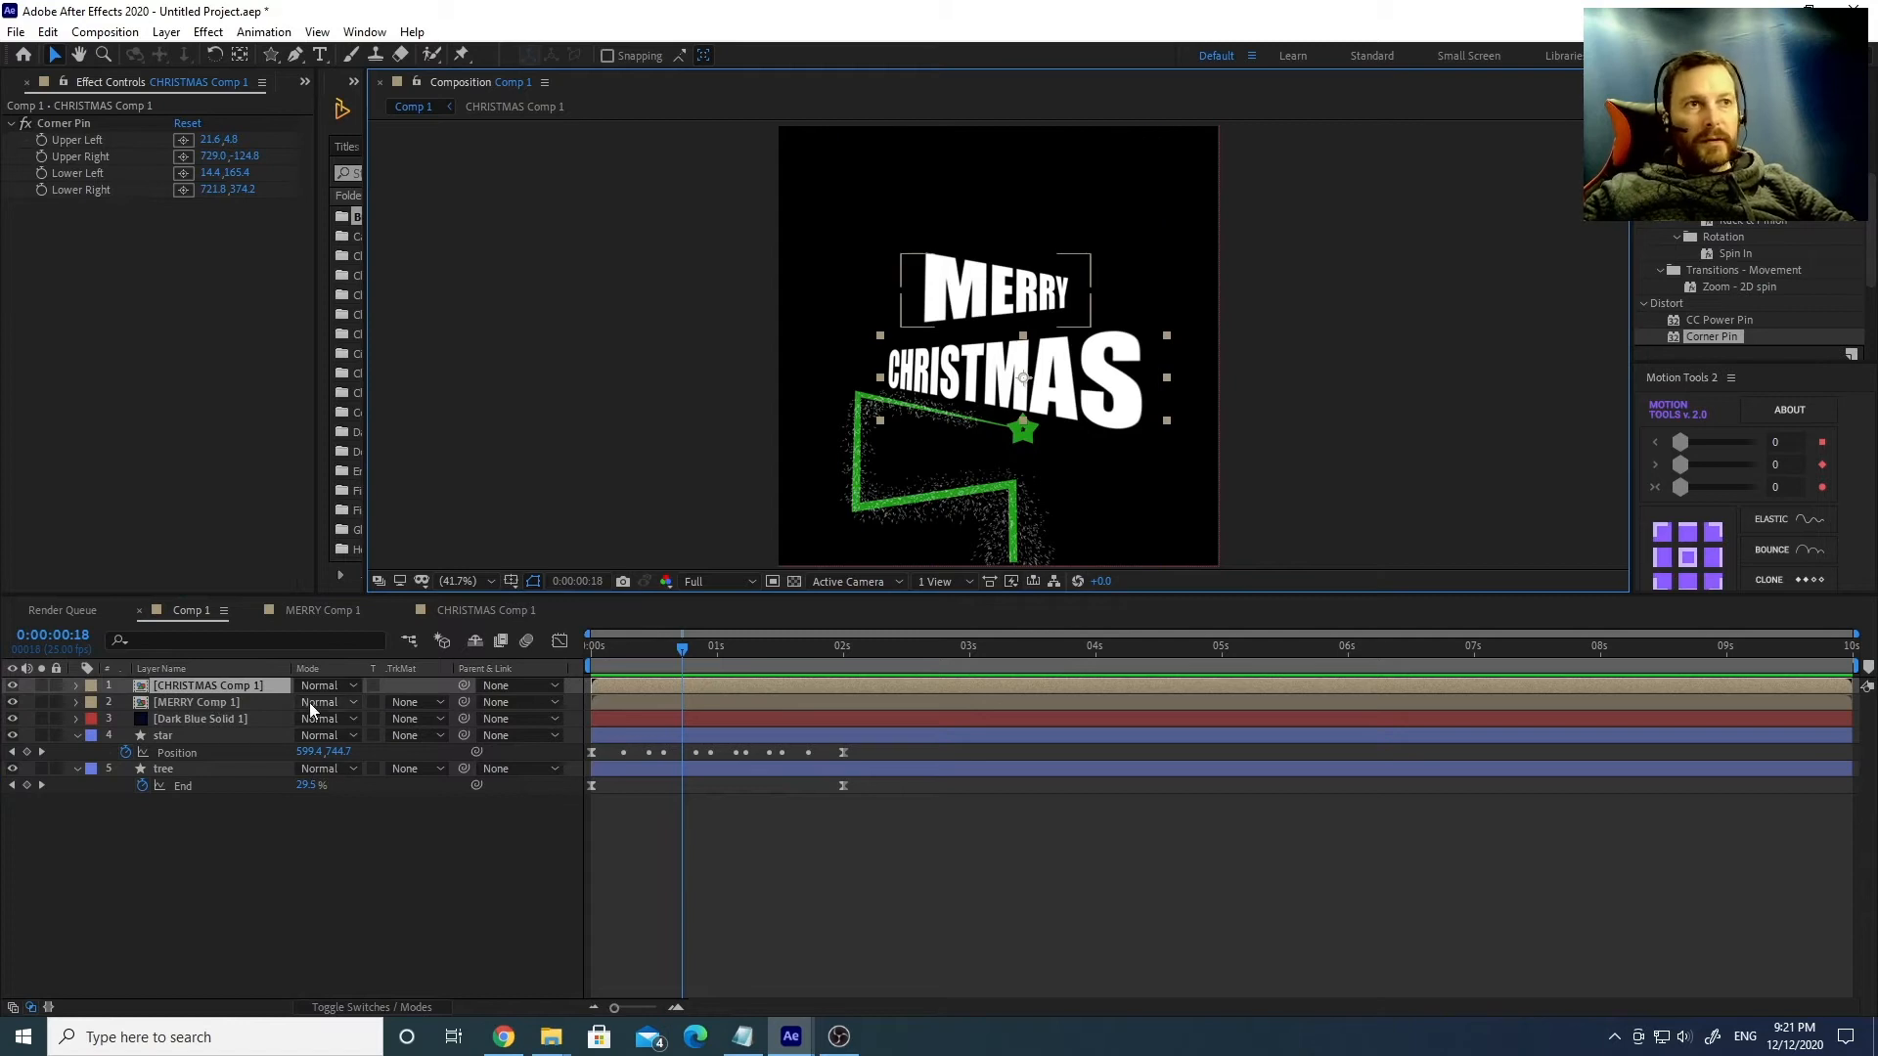
{"action": "double_click", "coordinate": [192, 683]}
{"action": "left_click", "coordinate": [935, 354]}
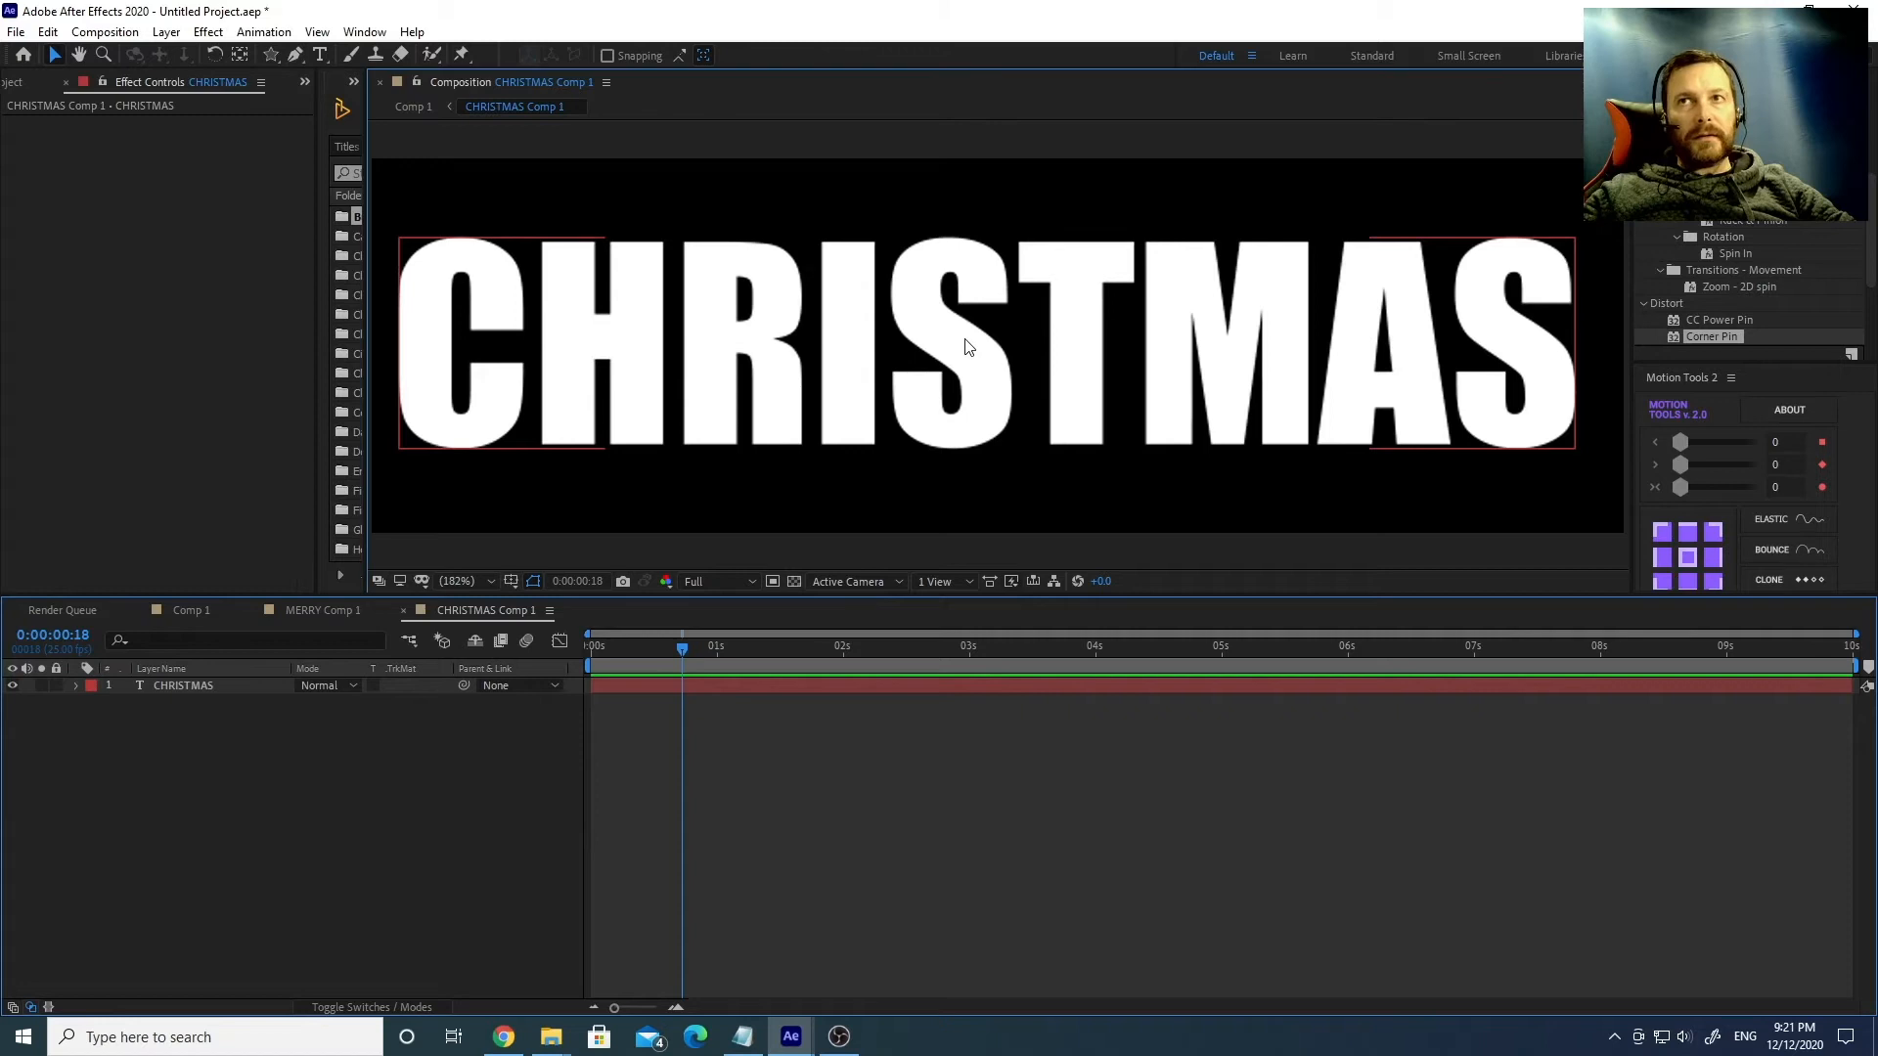
{"action": "scroll", "coordinate": [1871, 227], "scroll_direction": "down", "scroll_amount": 5}
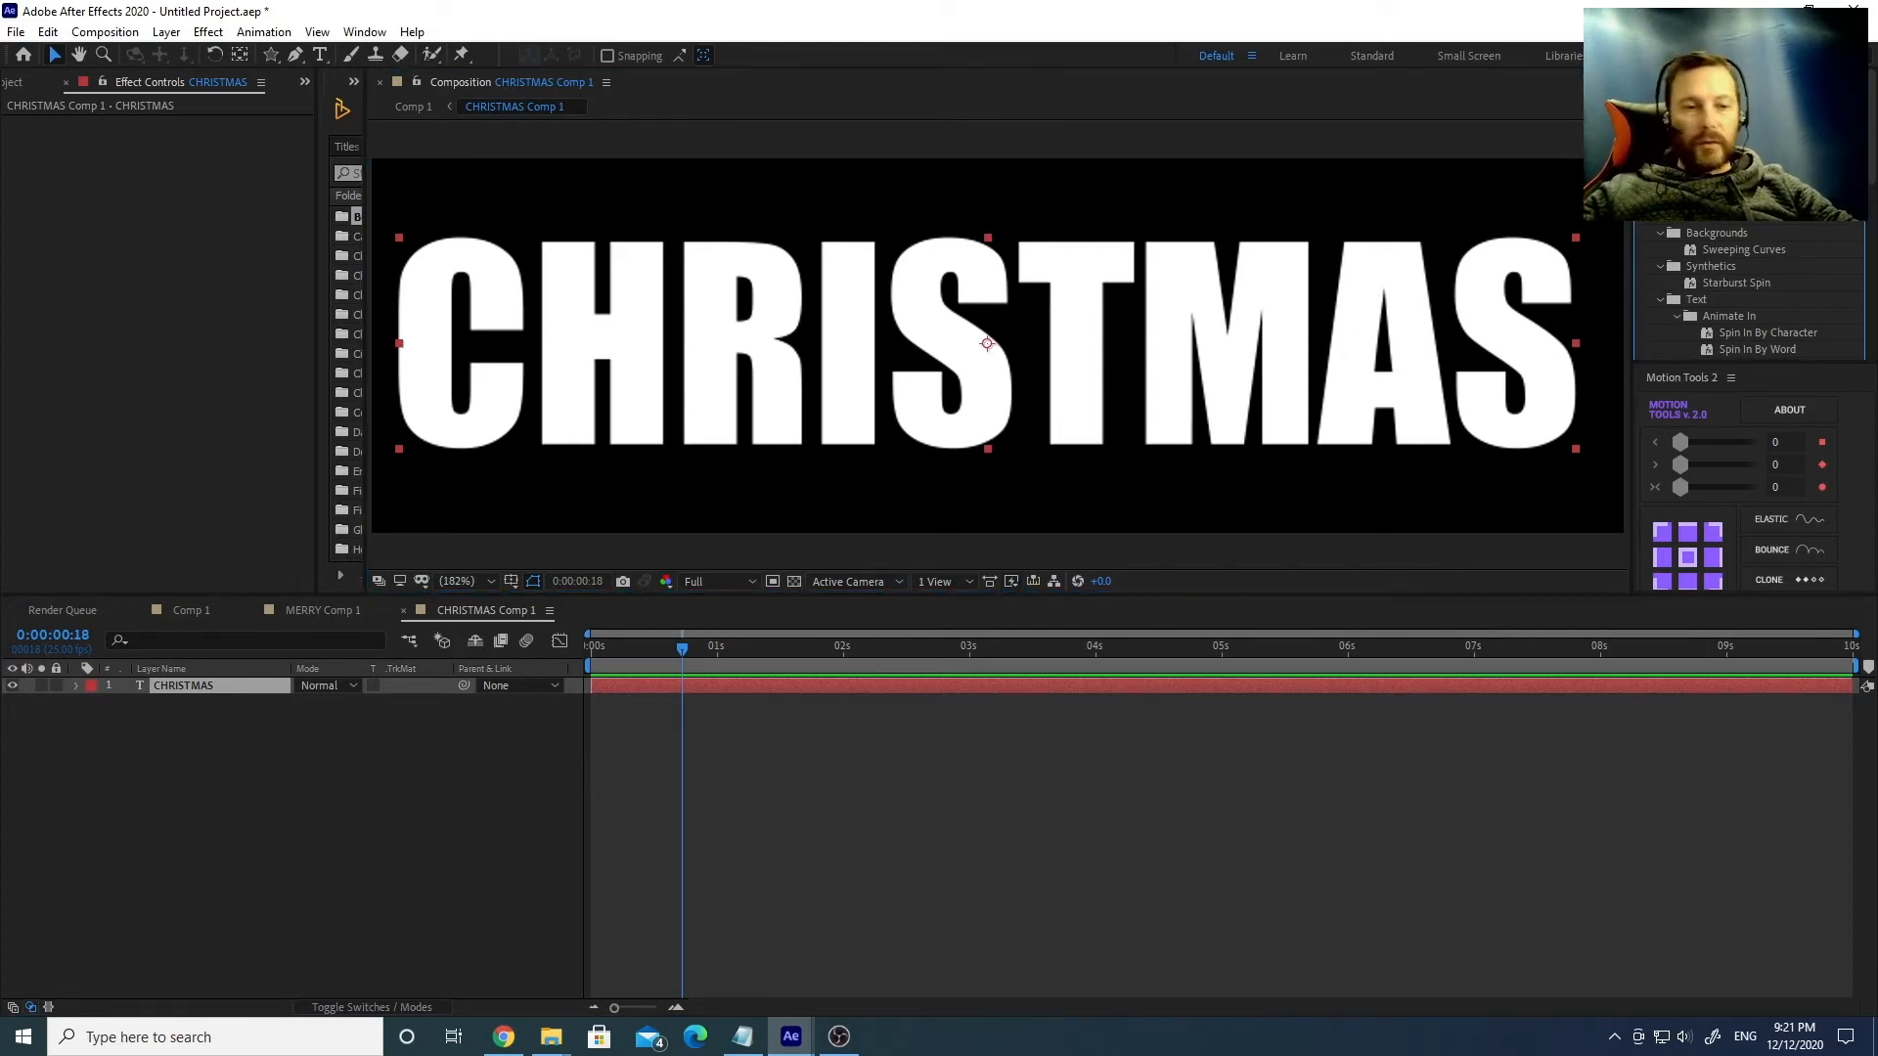
{"action": "type", "text": "typew"}
{"action": "scroll", "coordinate": [1782, 260], "scroll_direction": "down", "scroll_amount": 1}
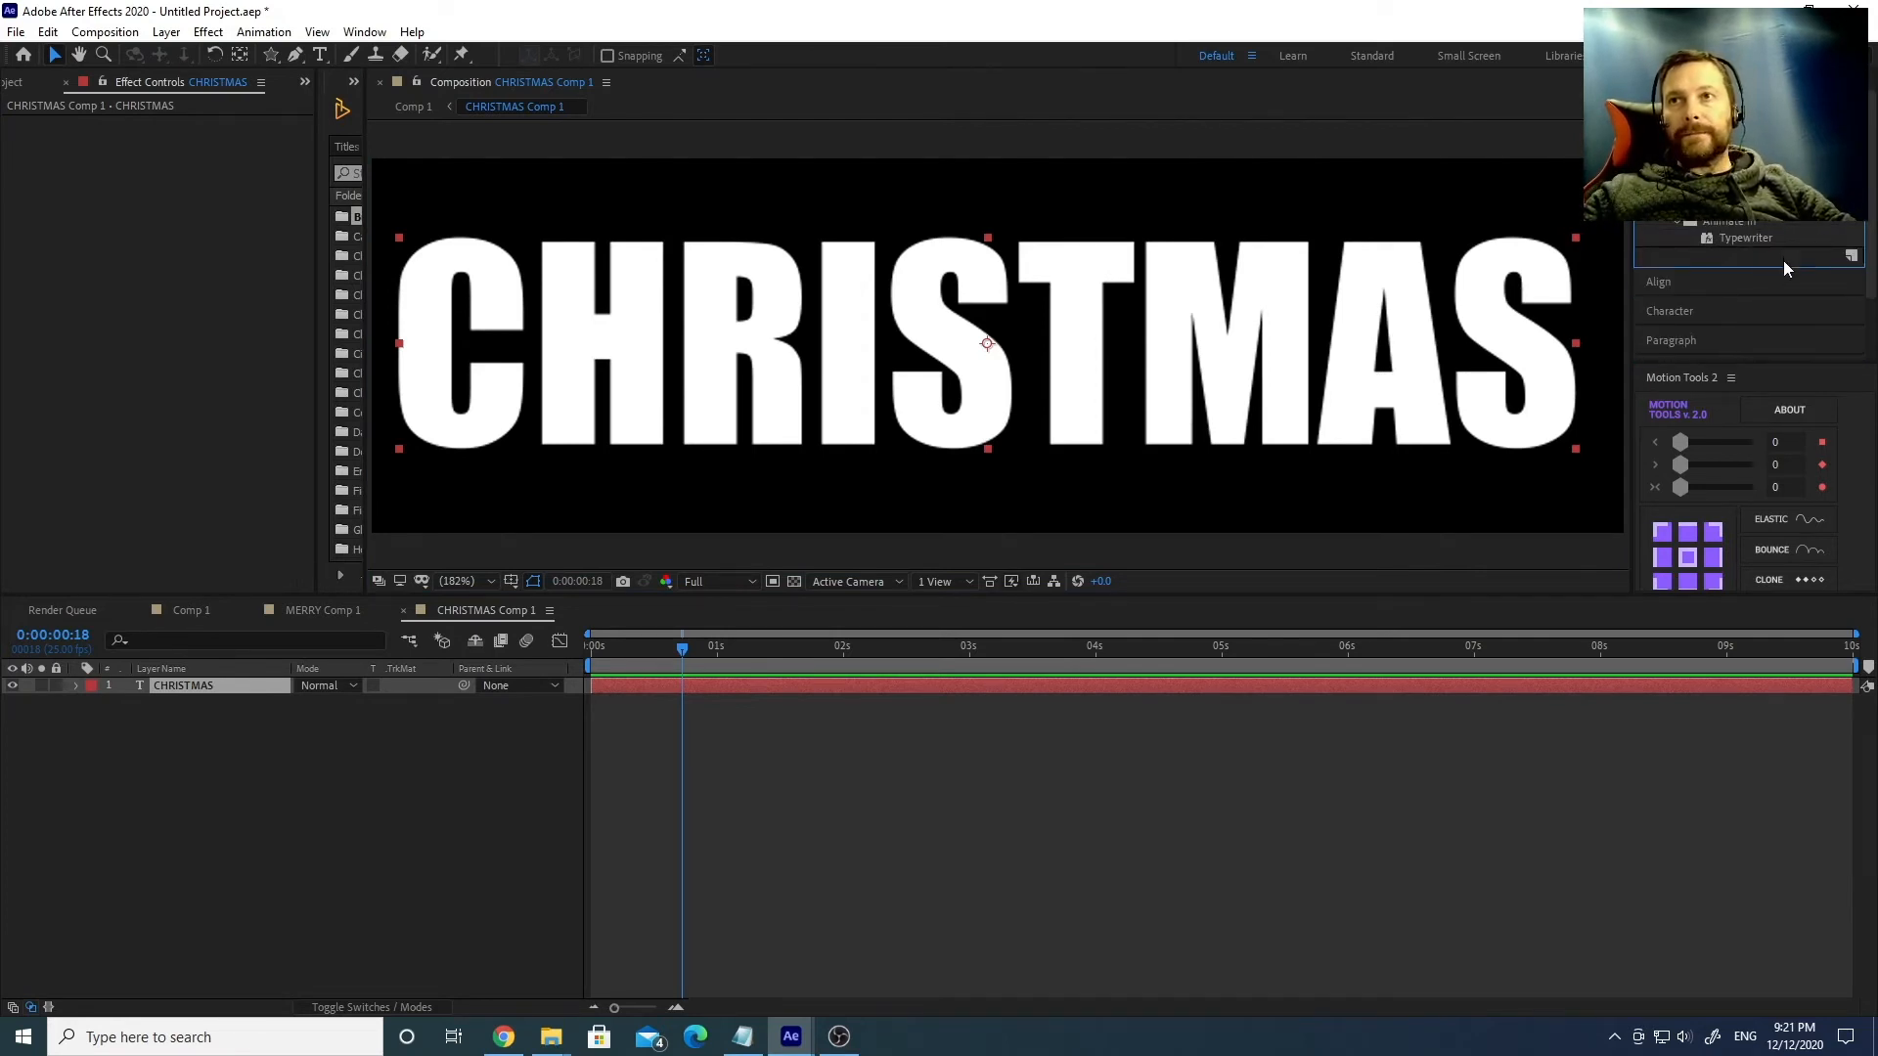
{"action": "double_click", "coordinate": [1762, 237]}
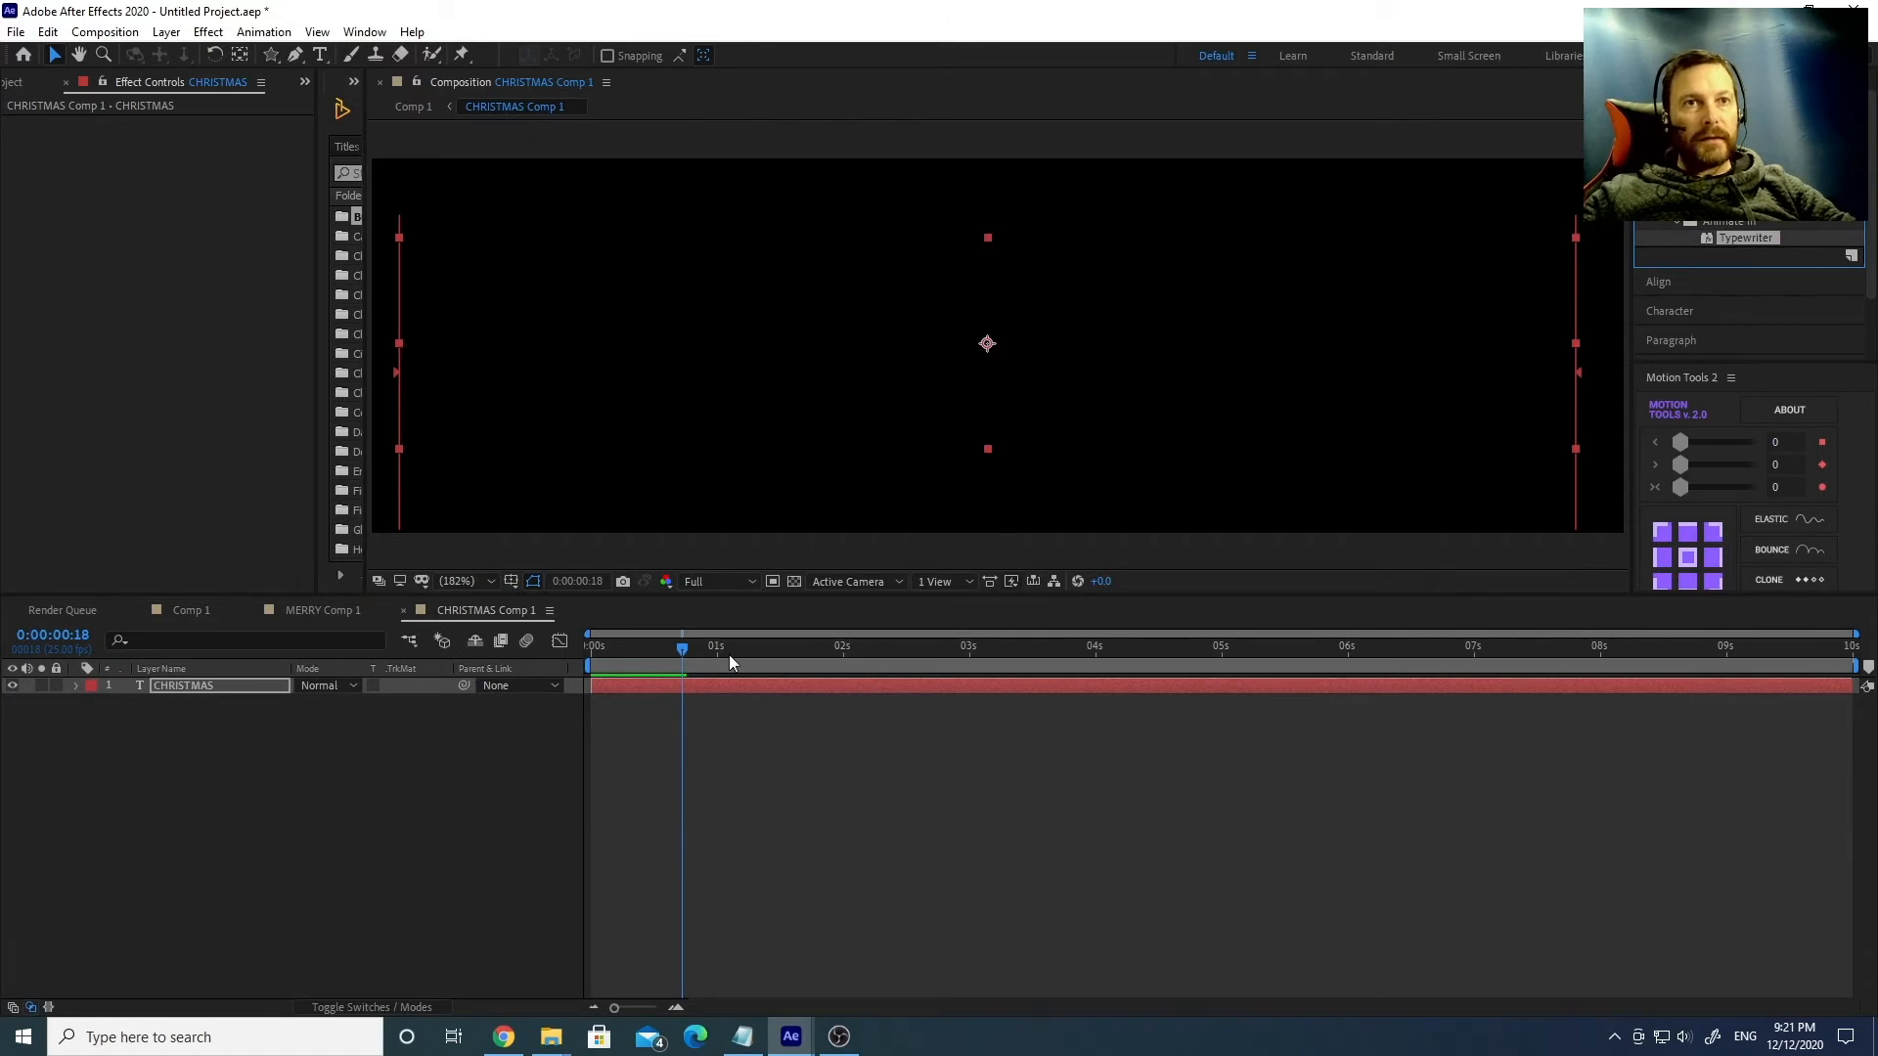
Reveal the CHRISTMAS text's Range Selector Start keyframes and scrub through its letter-by-letter reveal.
{"action": "left_click", "coordinate": [185, 687]}
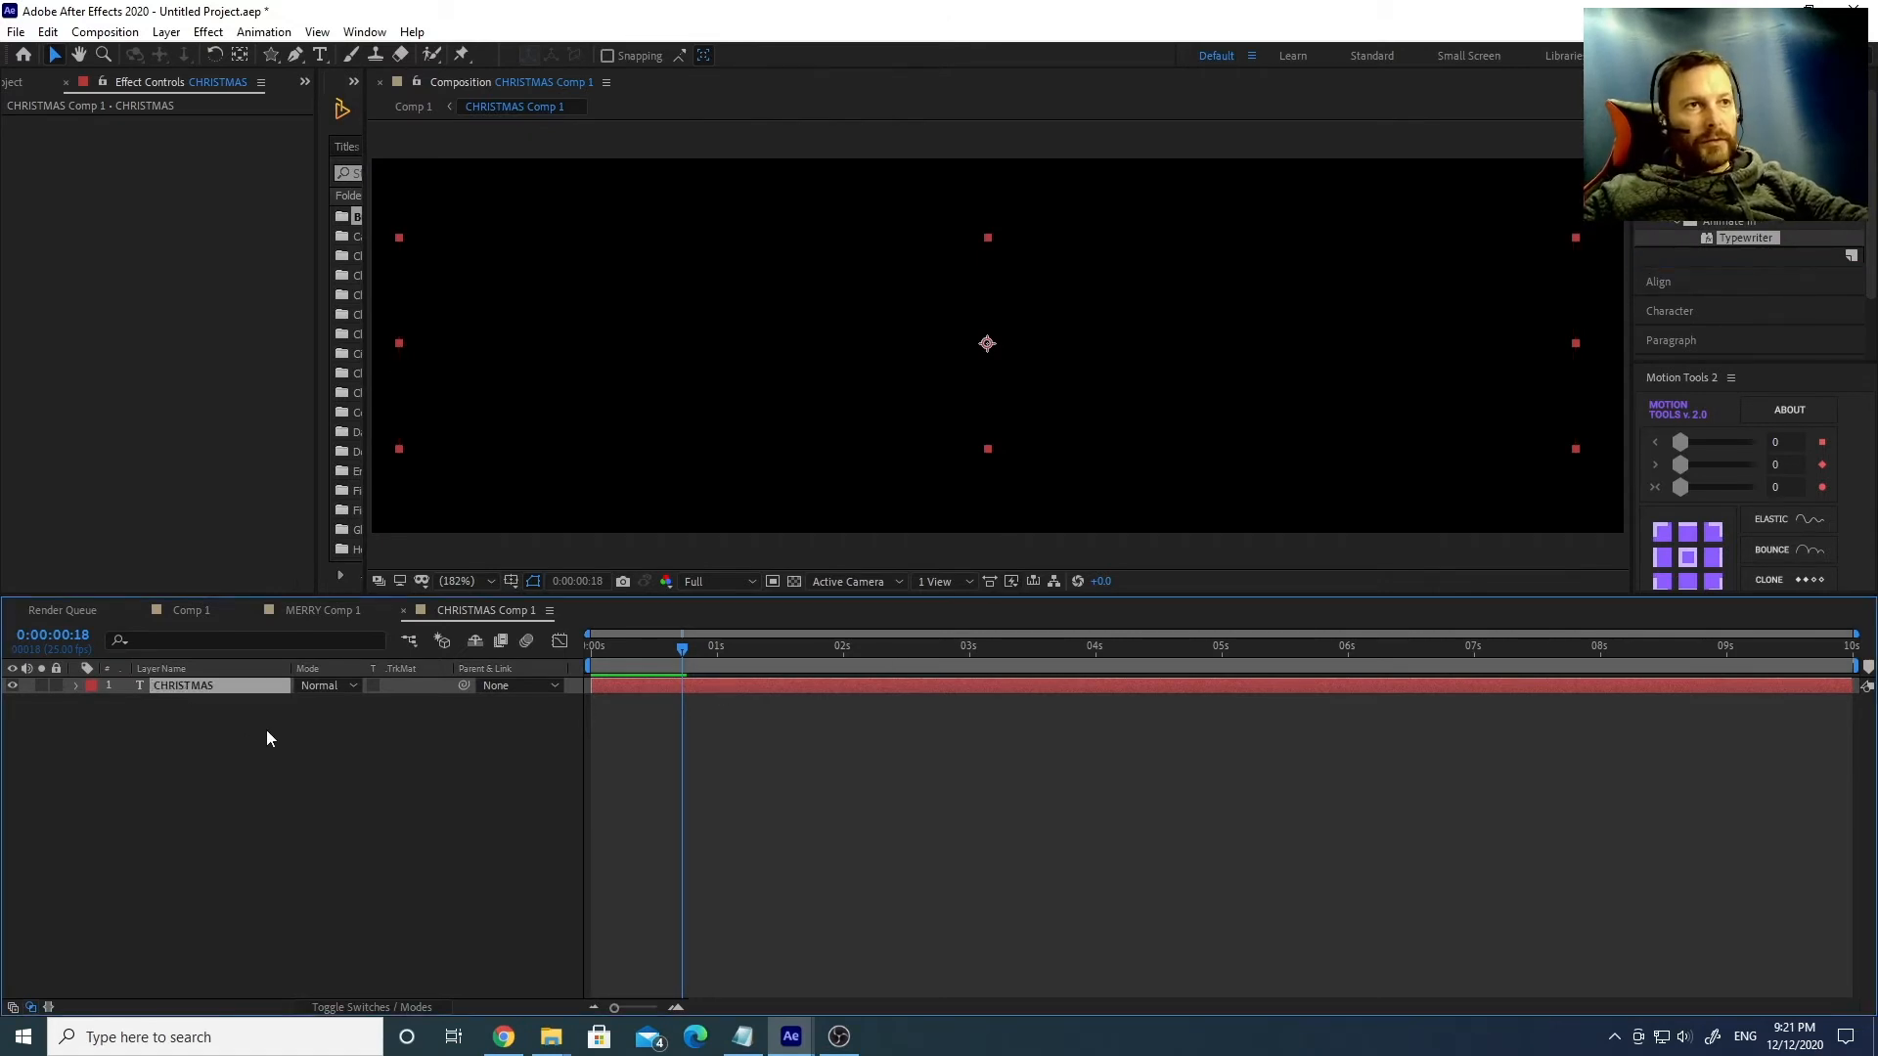
{"action": "key", "text": "u"}
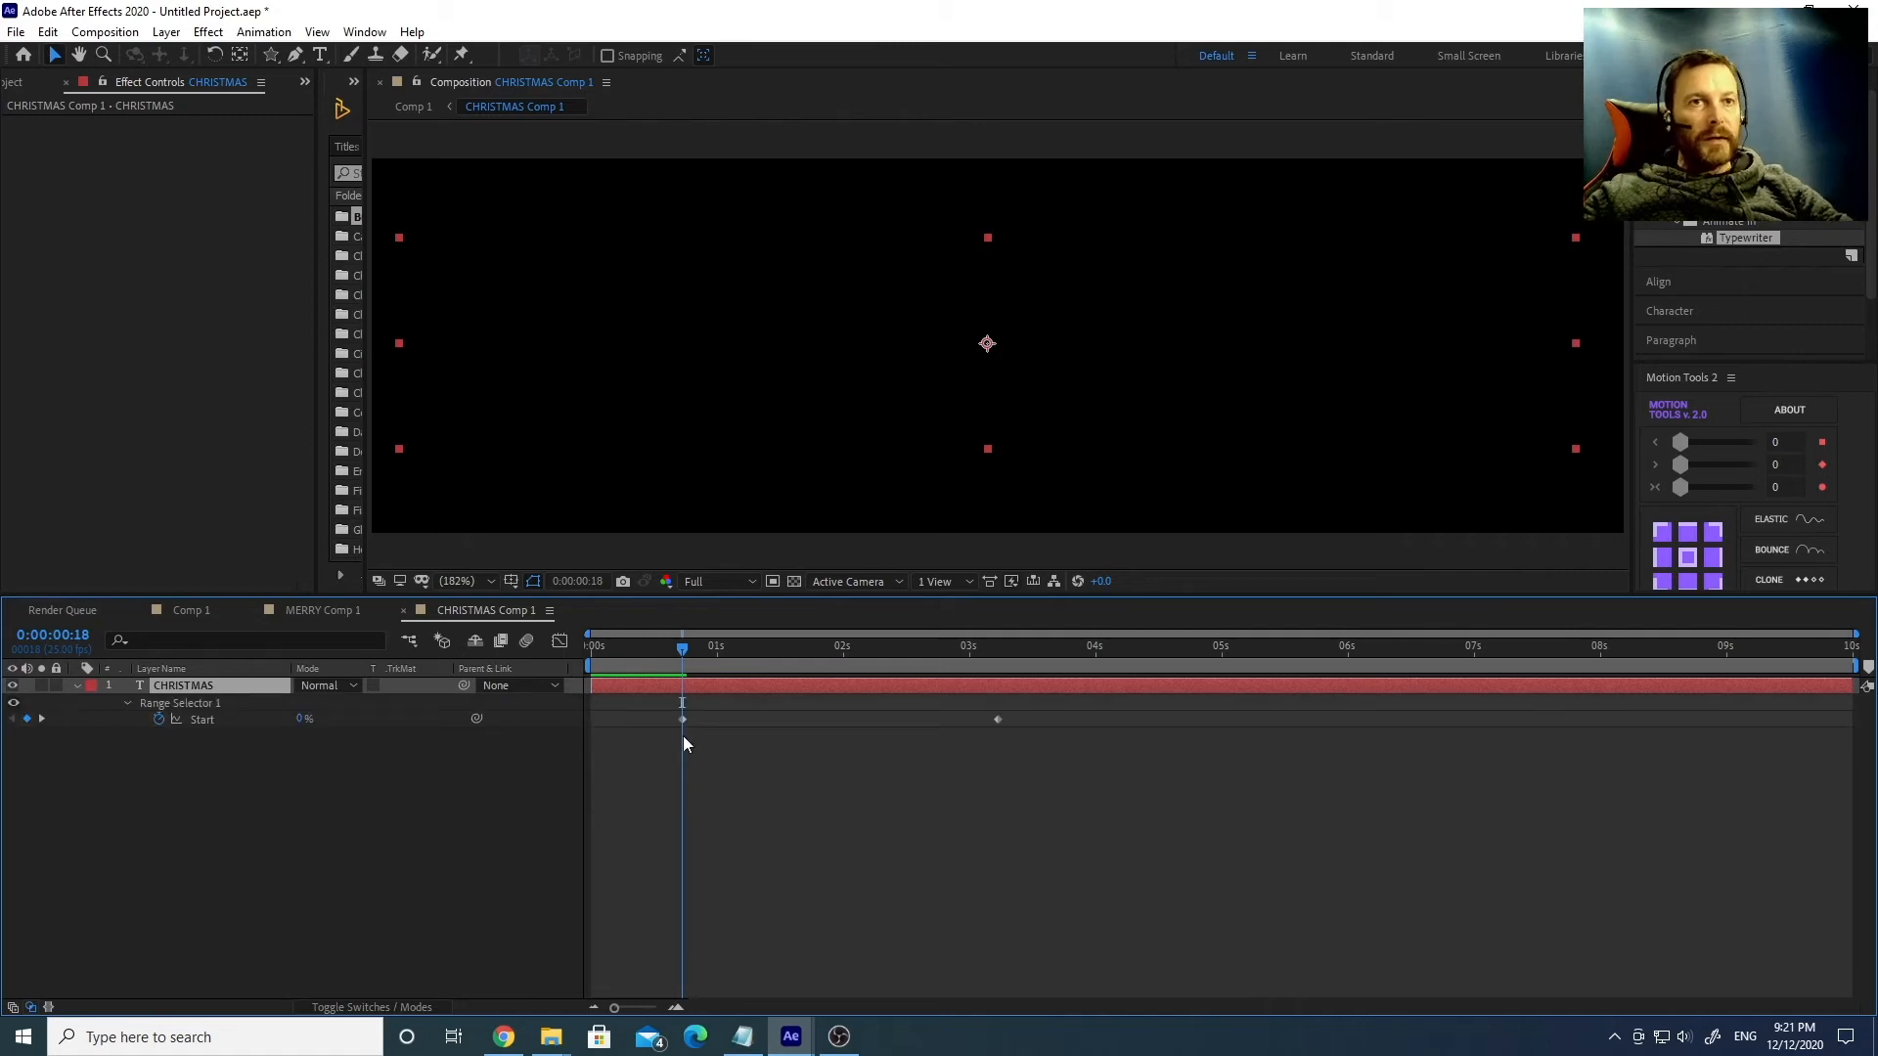
{"action": "left_click_drag", "start_coordinate": [700, 649], "coordinate": [805, 649]}
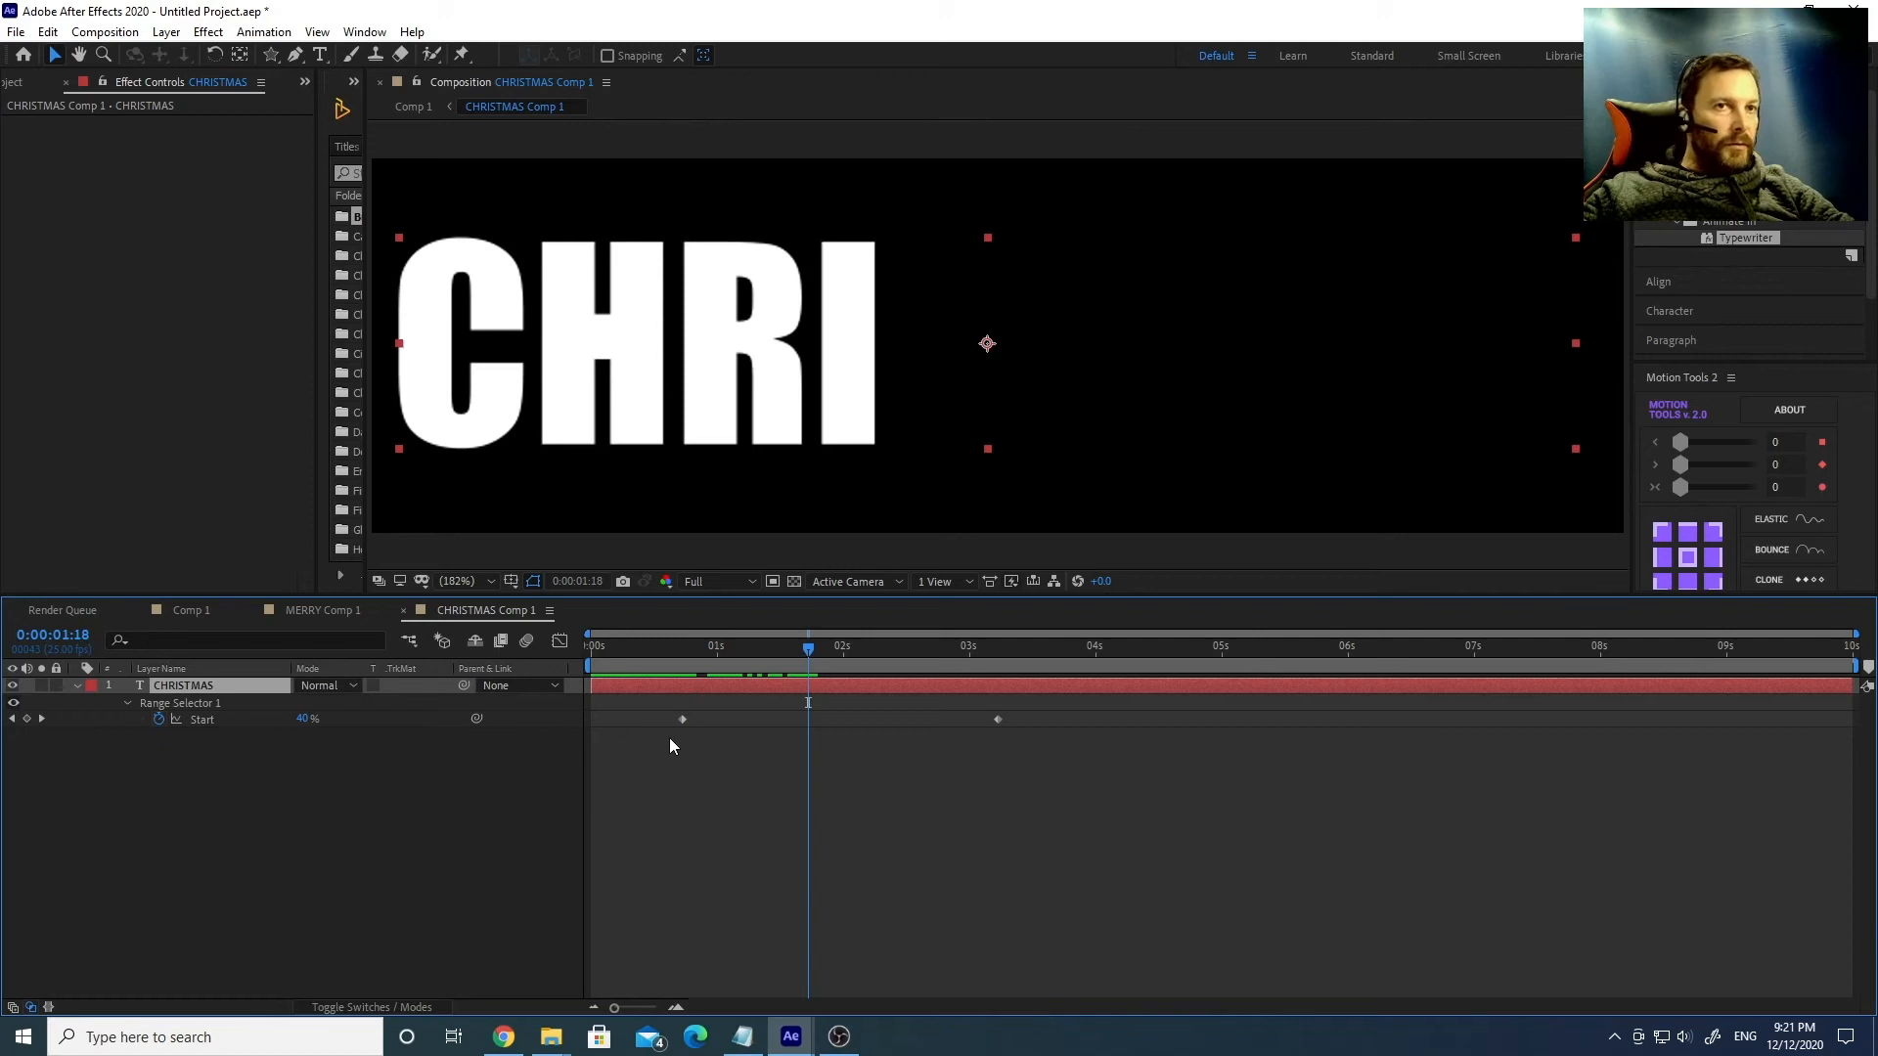
{"action": "left_click_drag", "start_coordinate": [689, 648], "coordinate": [732, 655]}
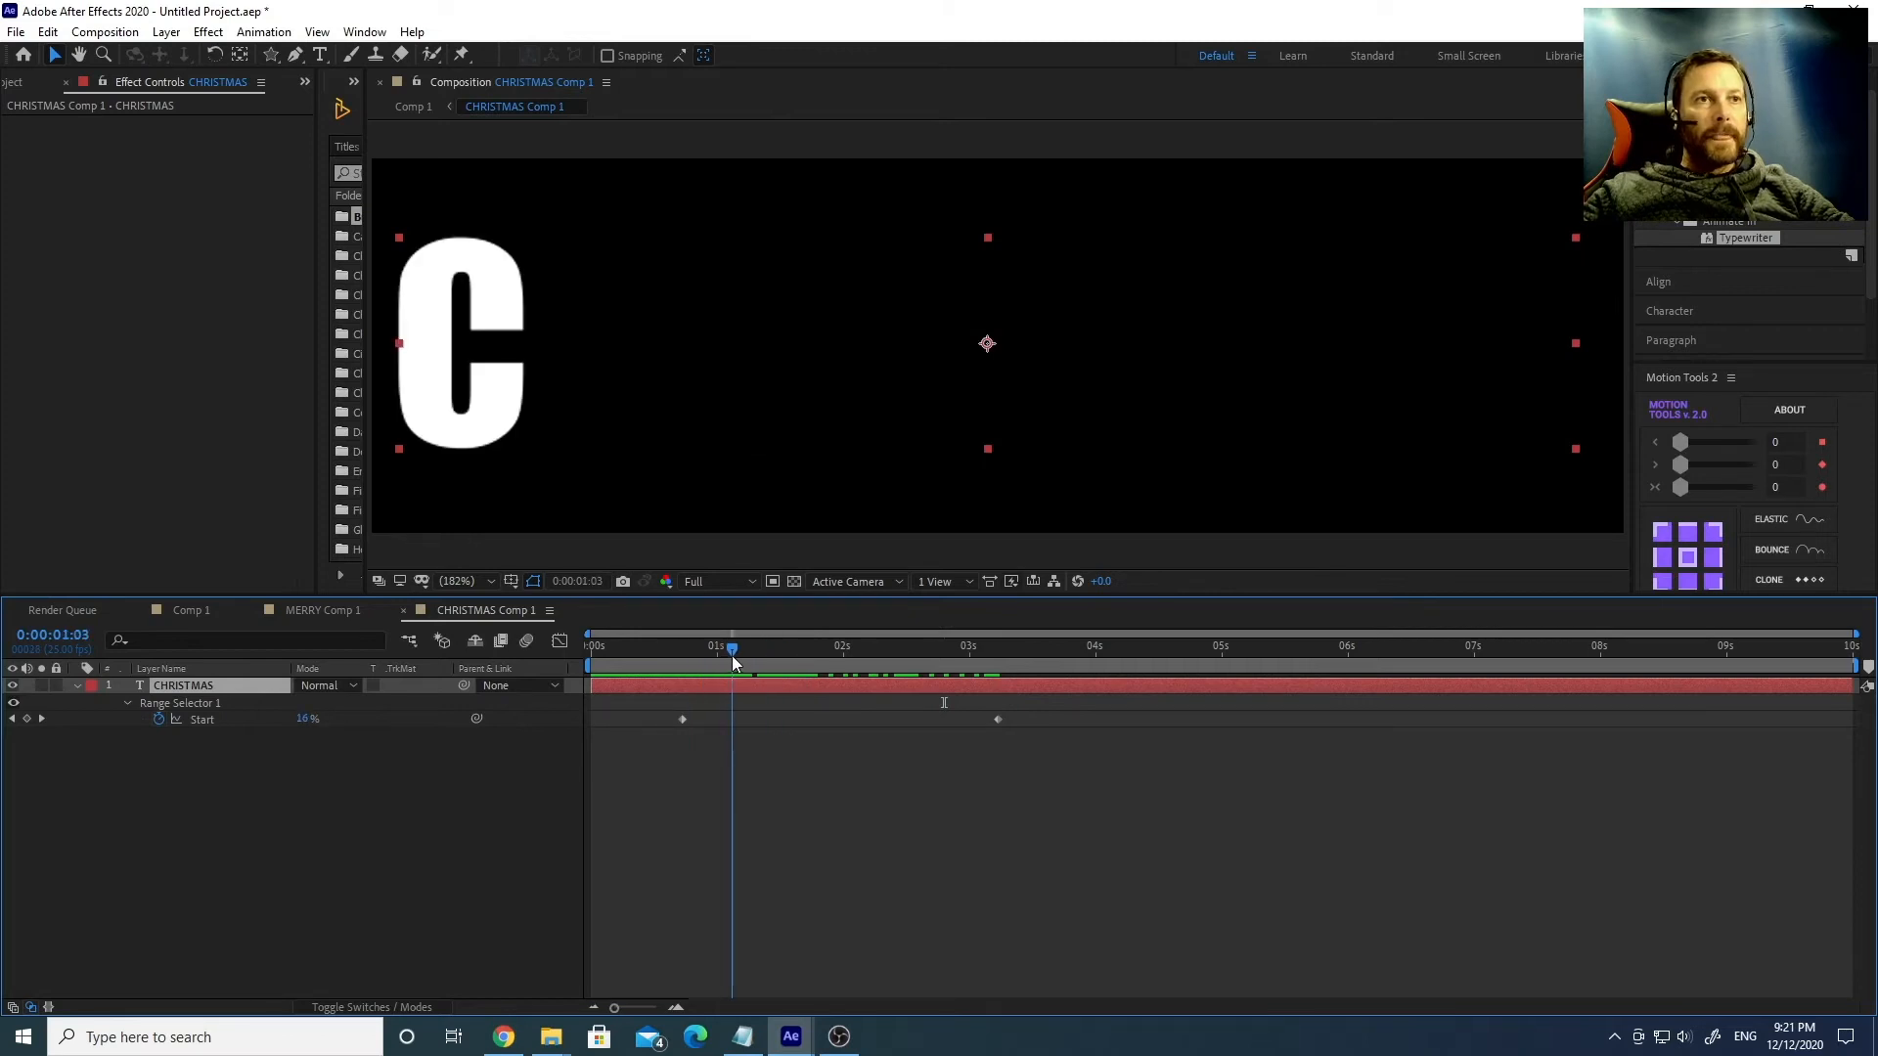
Return to Comp 1 and preview the CHRISTMAS typing together with the tree drawing, starting from 0:00:00:11.
{"action": "left_click", "coordinate": [184, 611]}
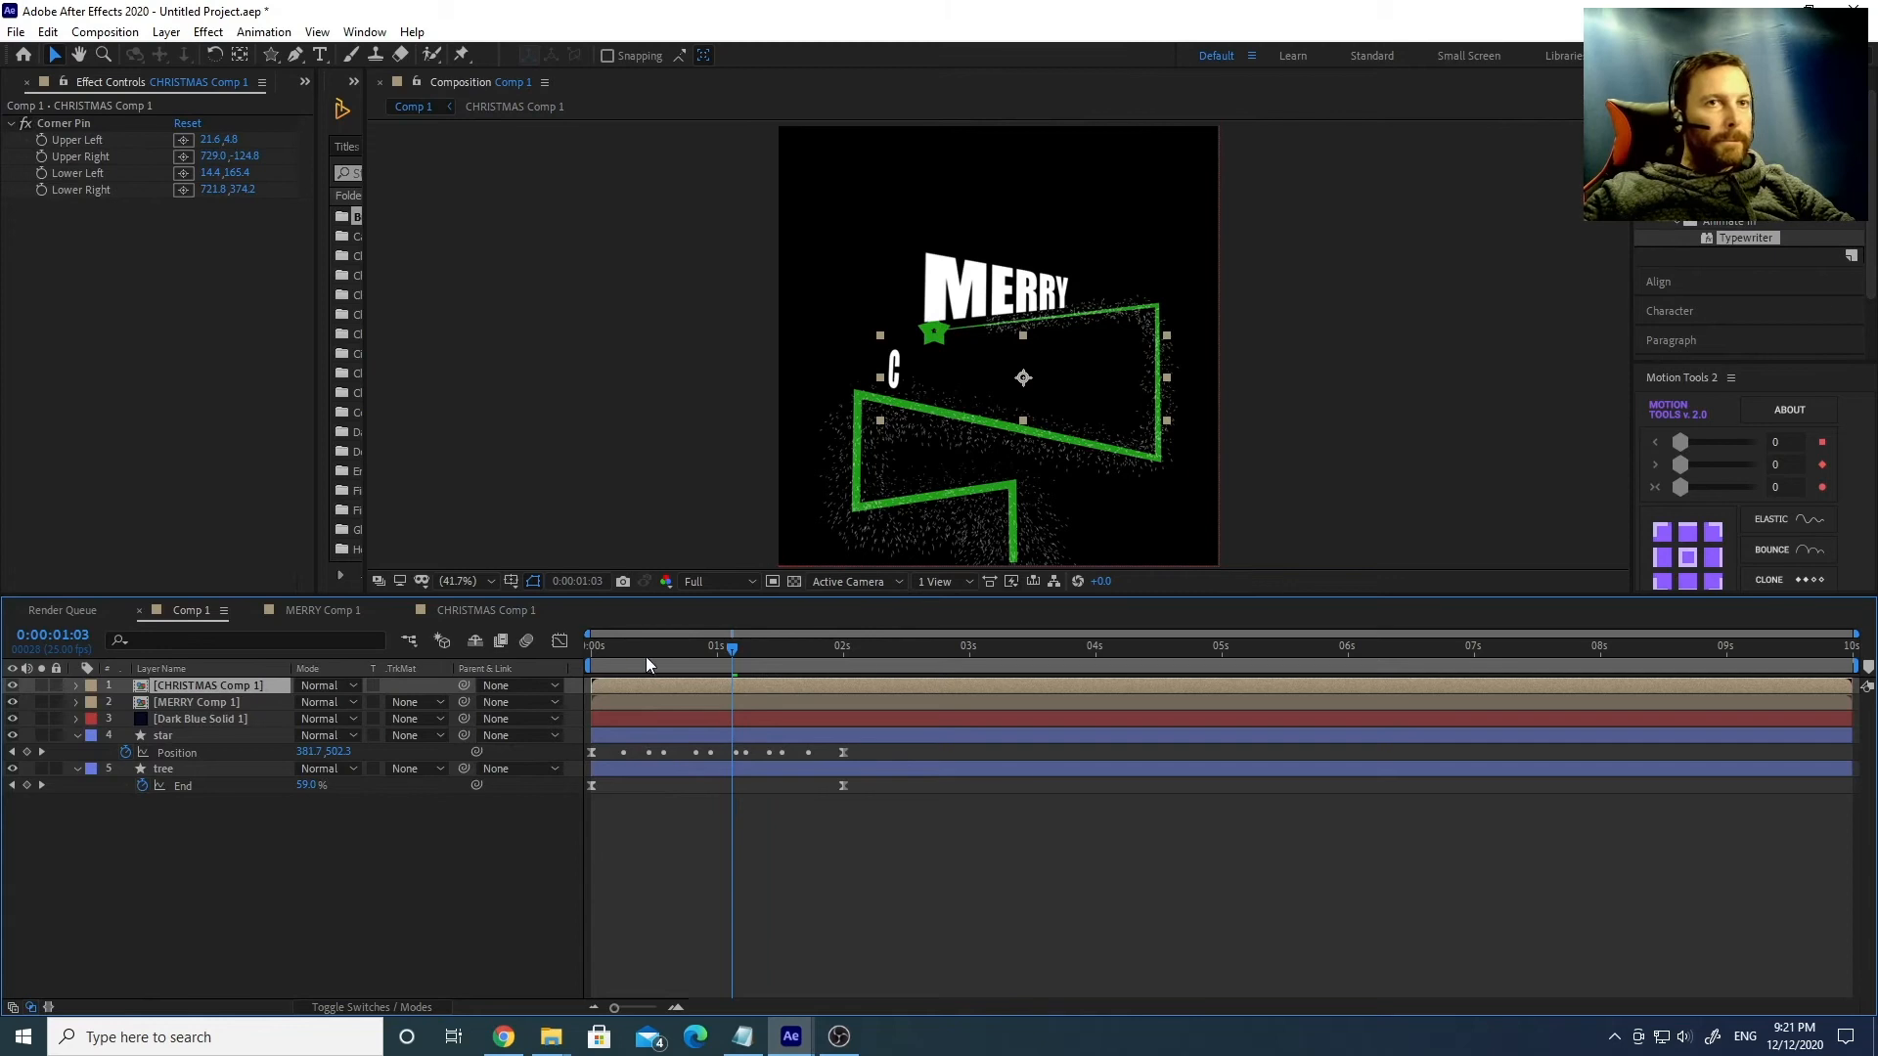
{"action": "mouse_move", "coordinate": [728, 651]}
{"action": "left_mouse_down"}
{"action": "mouse_move", "coordinate": [621, 639]}
{"action": "mouse_move", "coordinate": [997, 655]}
{"action": "mouse_move", "coordinate": [648, 636]}
{"action": "left_mouse_up"}
{"action": "key", "text": "space"}
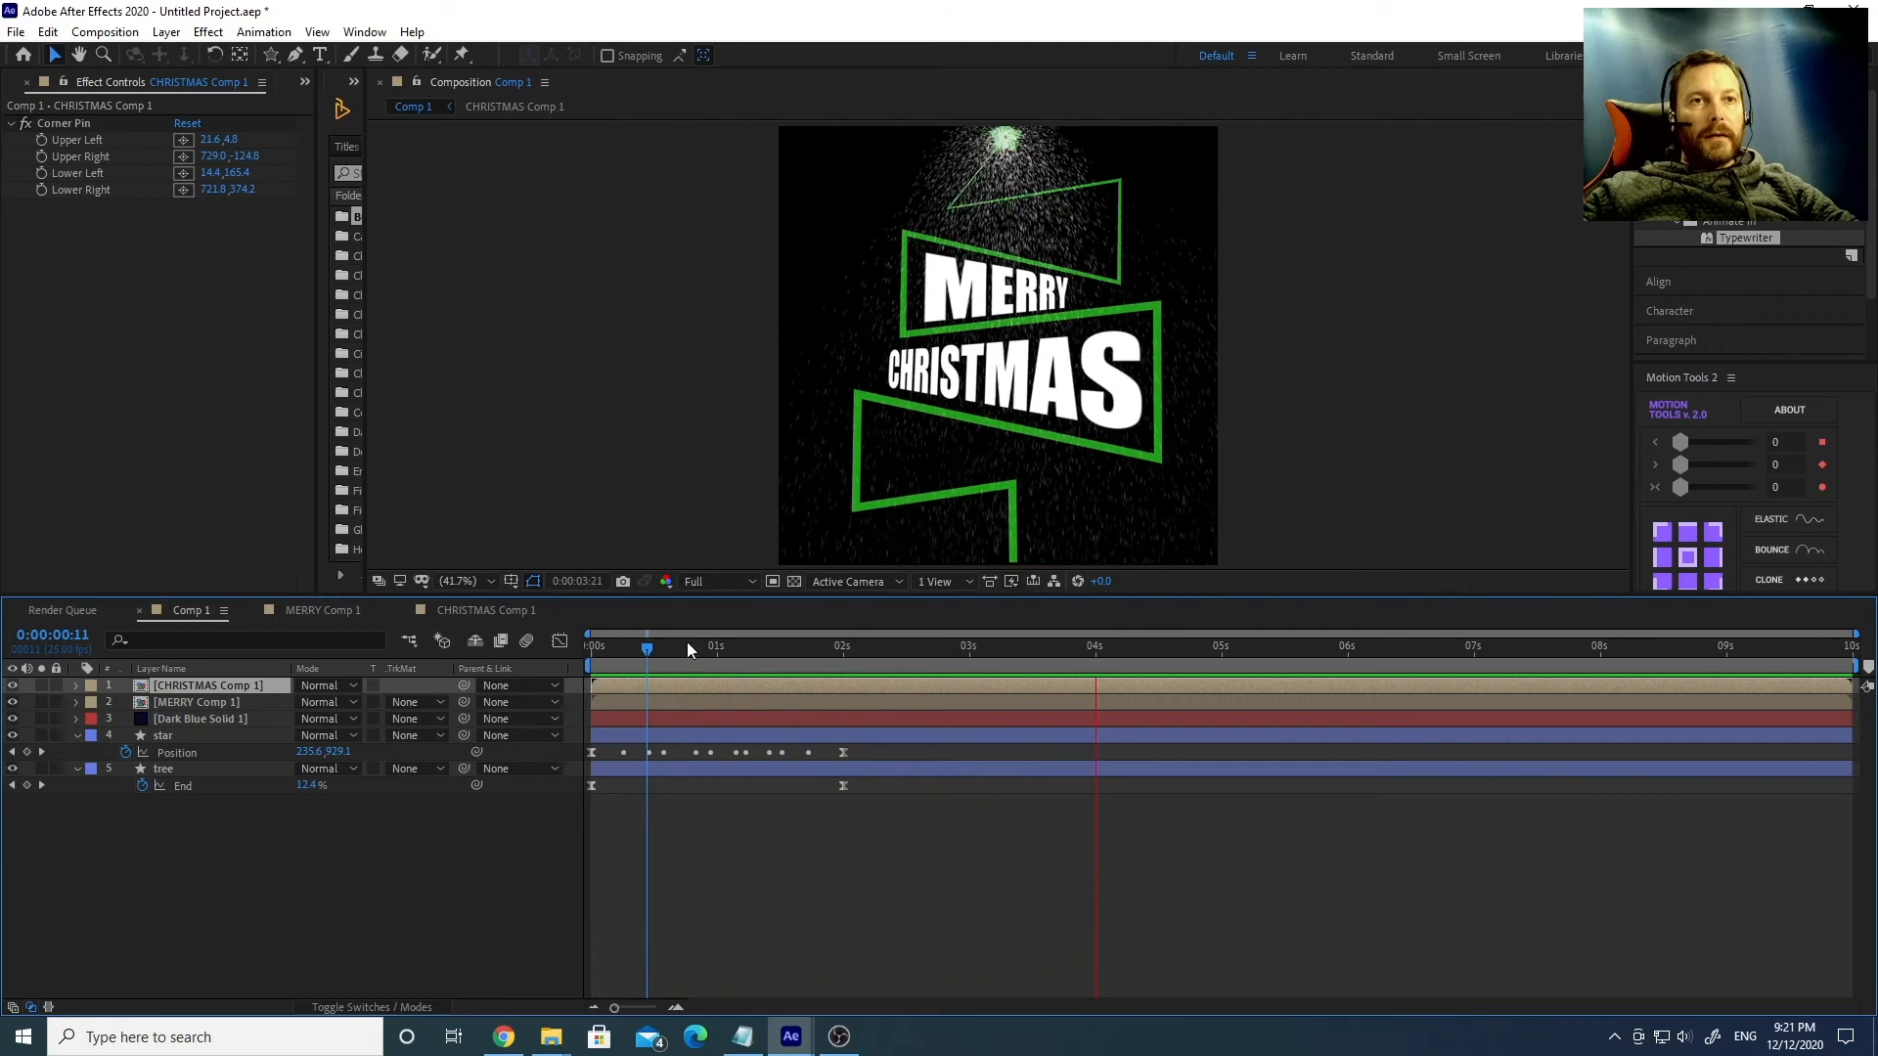
Apply Typewriter to the MERRY text inside MERRY Comp 1 at 0:00:00:00, and preview the result in Comp 1.
{"action": "left_click_drag", "start_coordinate": [687, 646], "coordinate": [592, 648]}
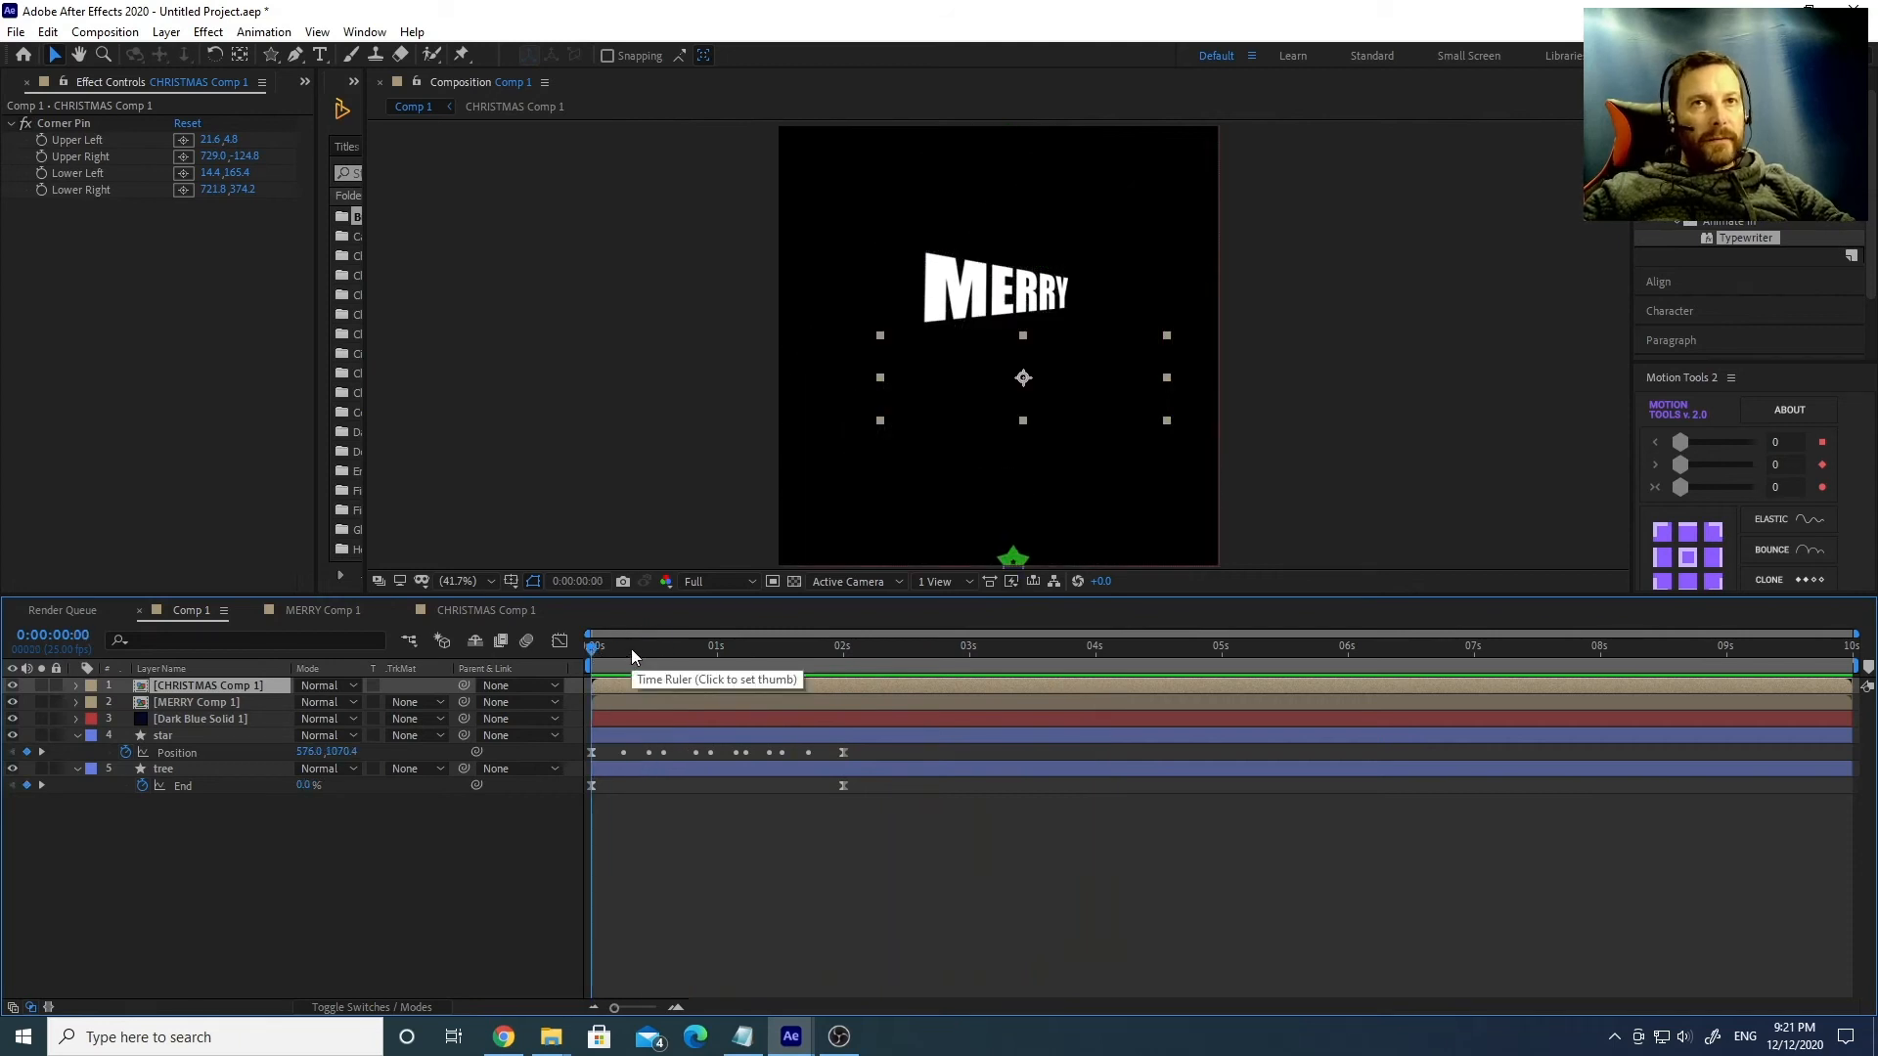
{"action": "double_click", "coordinate": [977, 300]}
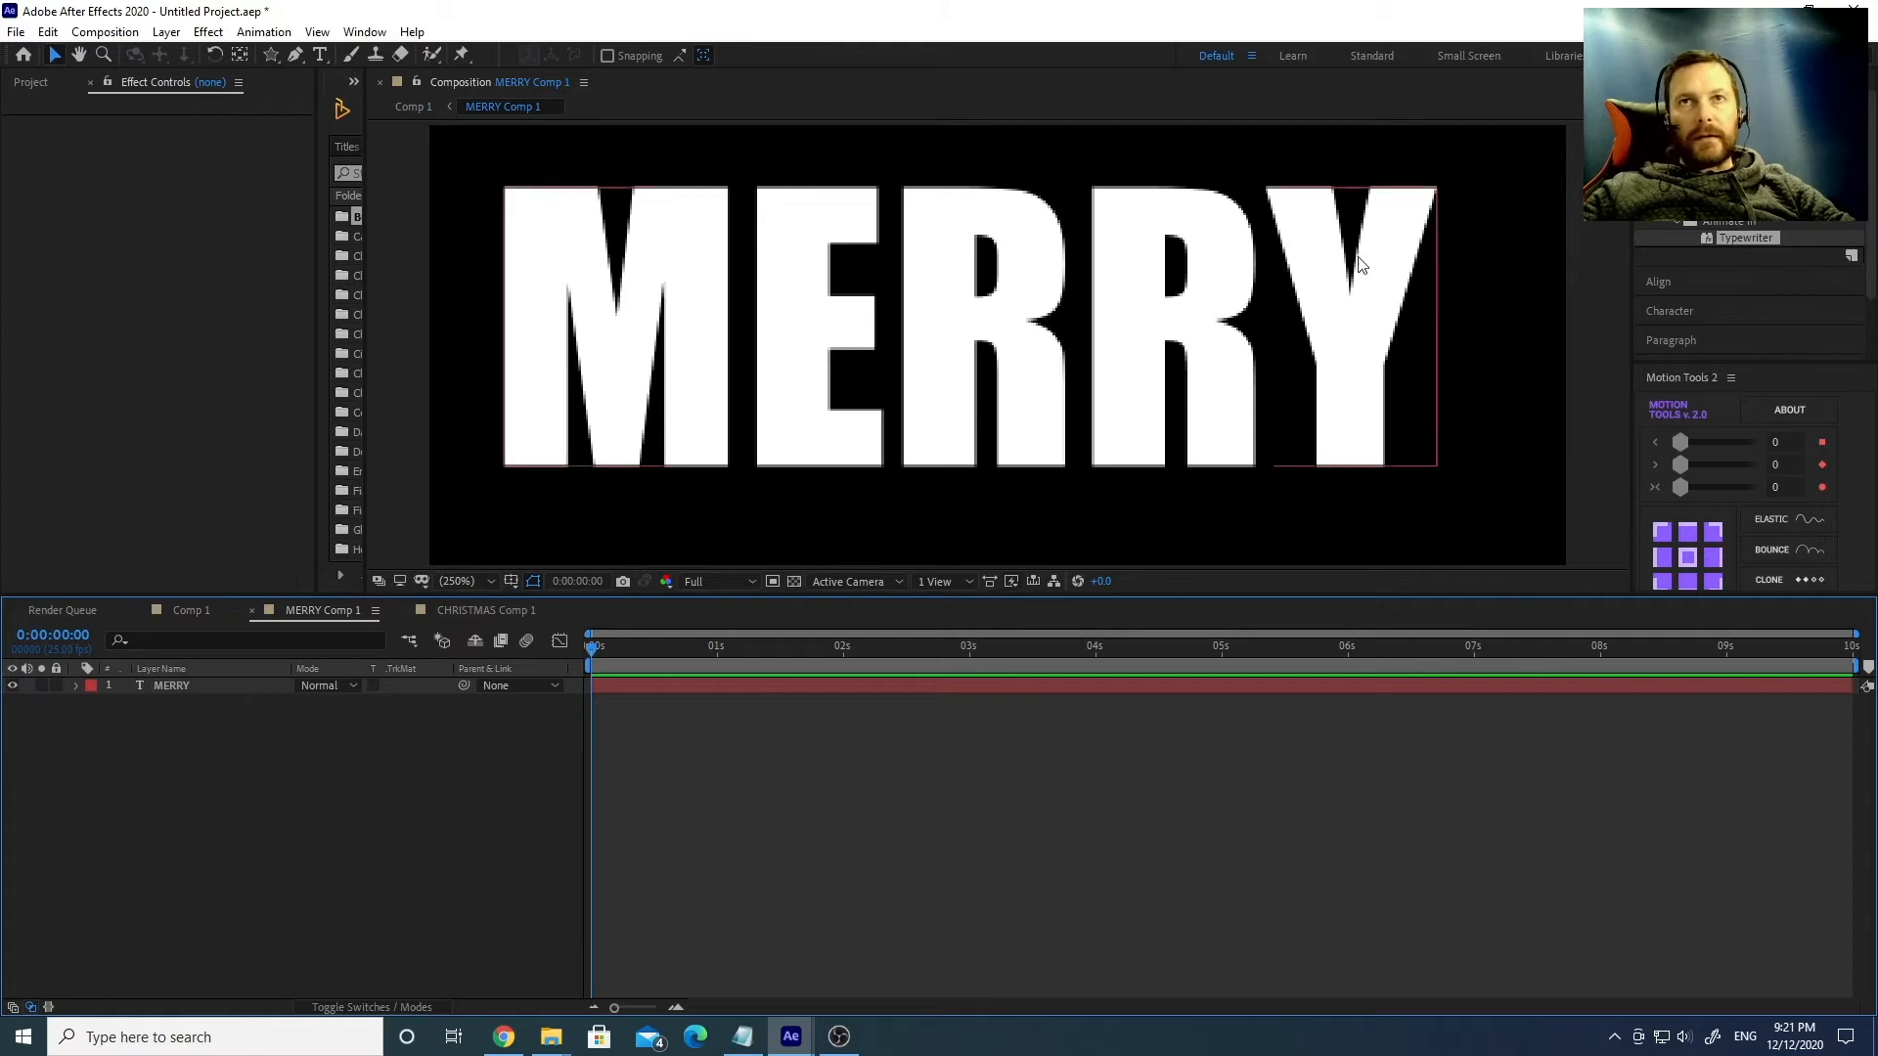
{"action": "left_click", "coordinate": [1220, 254]}
{"action": "double_click", "coordinate": [1746, 237]}
{"action": "left_click_drag", "start_coordinate": [600, 661], "coordinate": [436, 661]}
{"action": "left_click", "coordinate": [188, 610]}
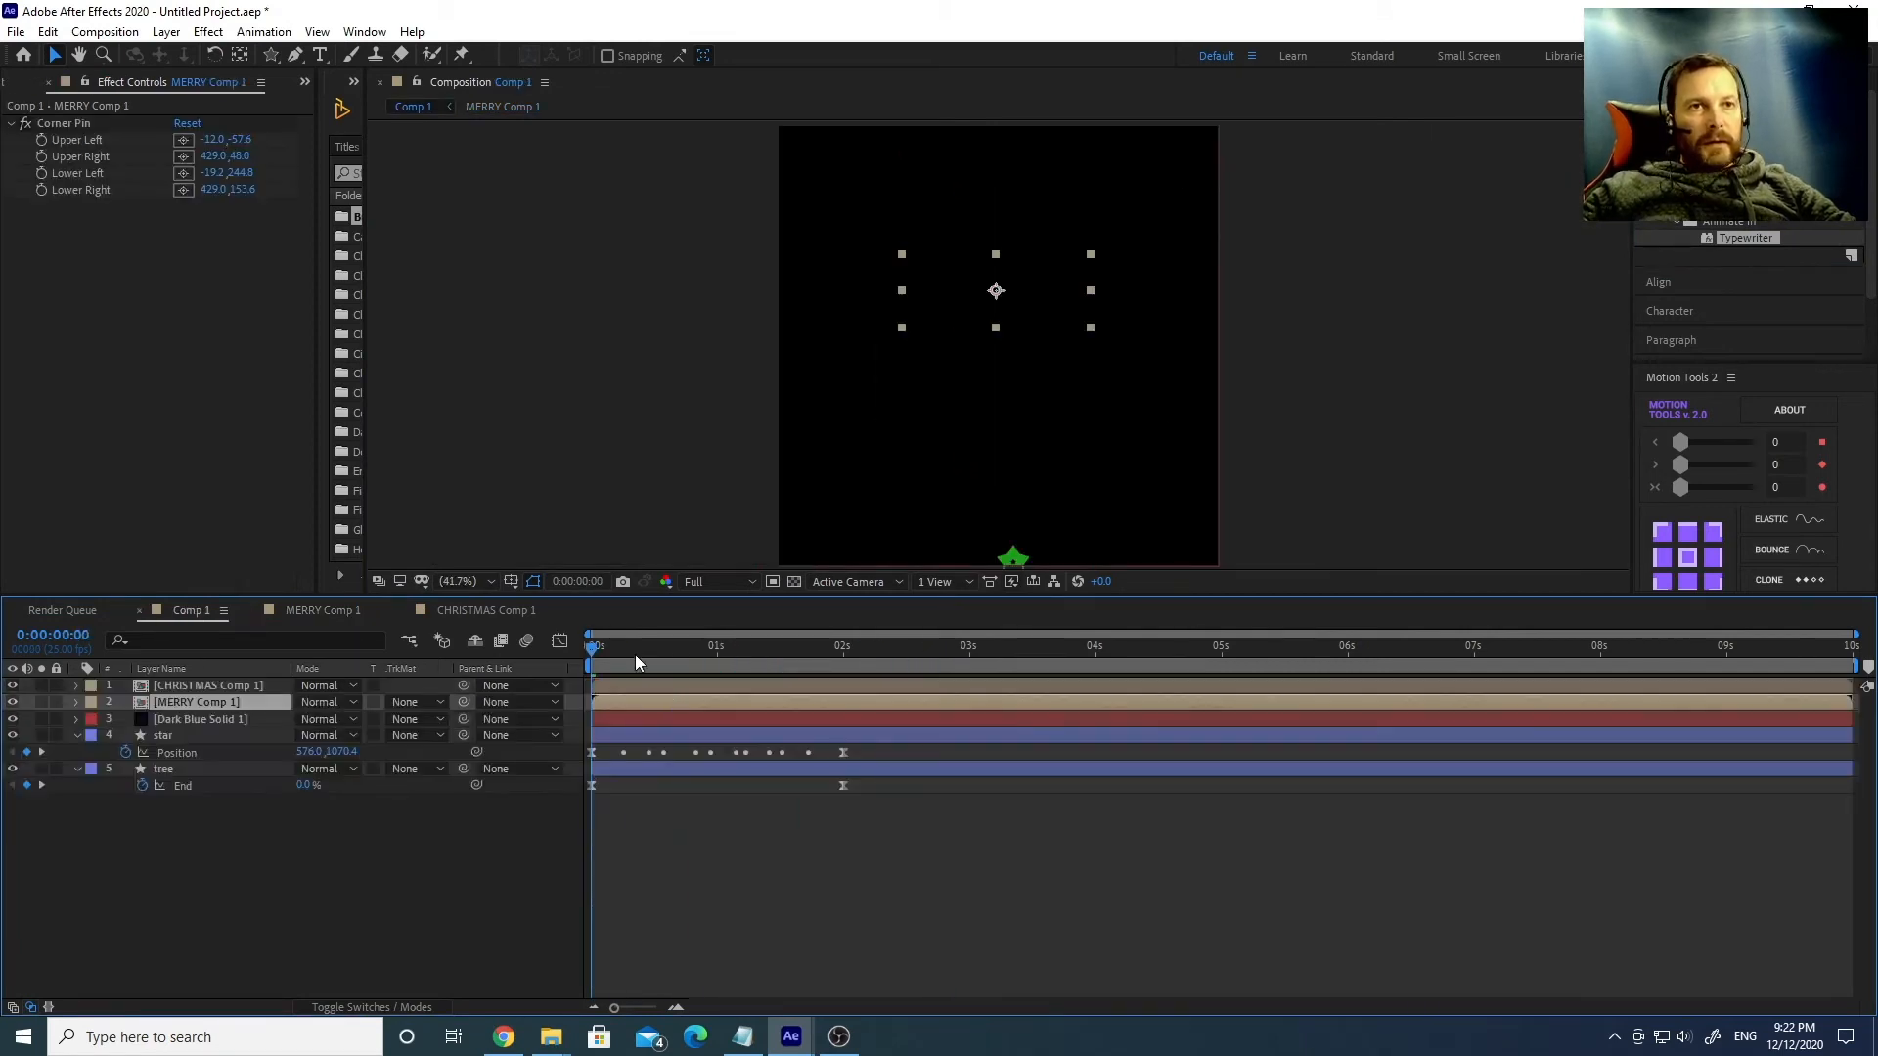
{"action": "key", "text": "space"}
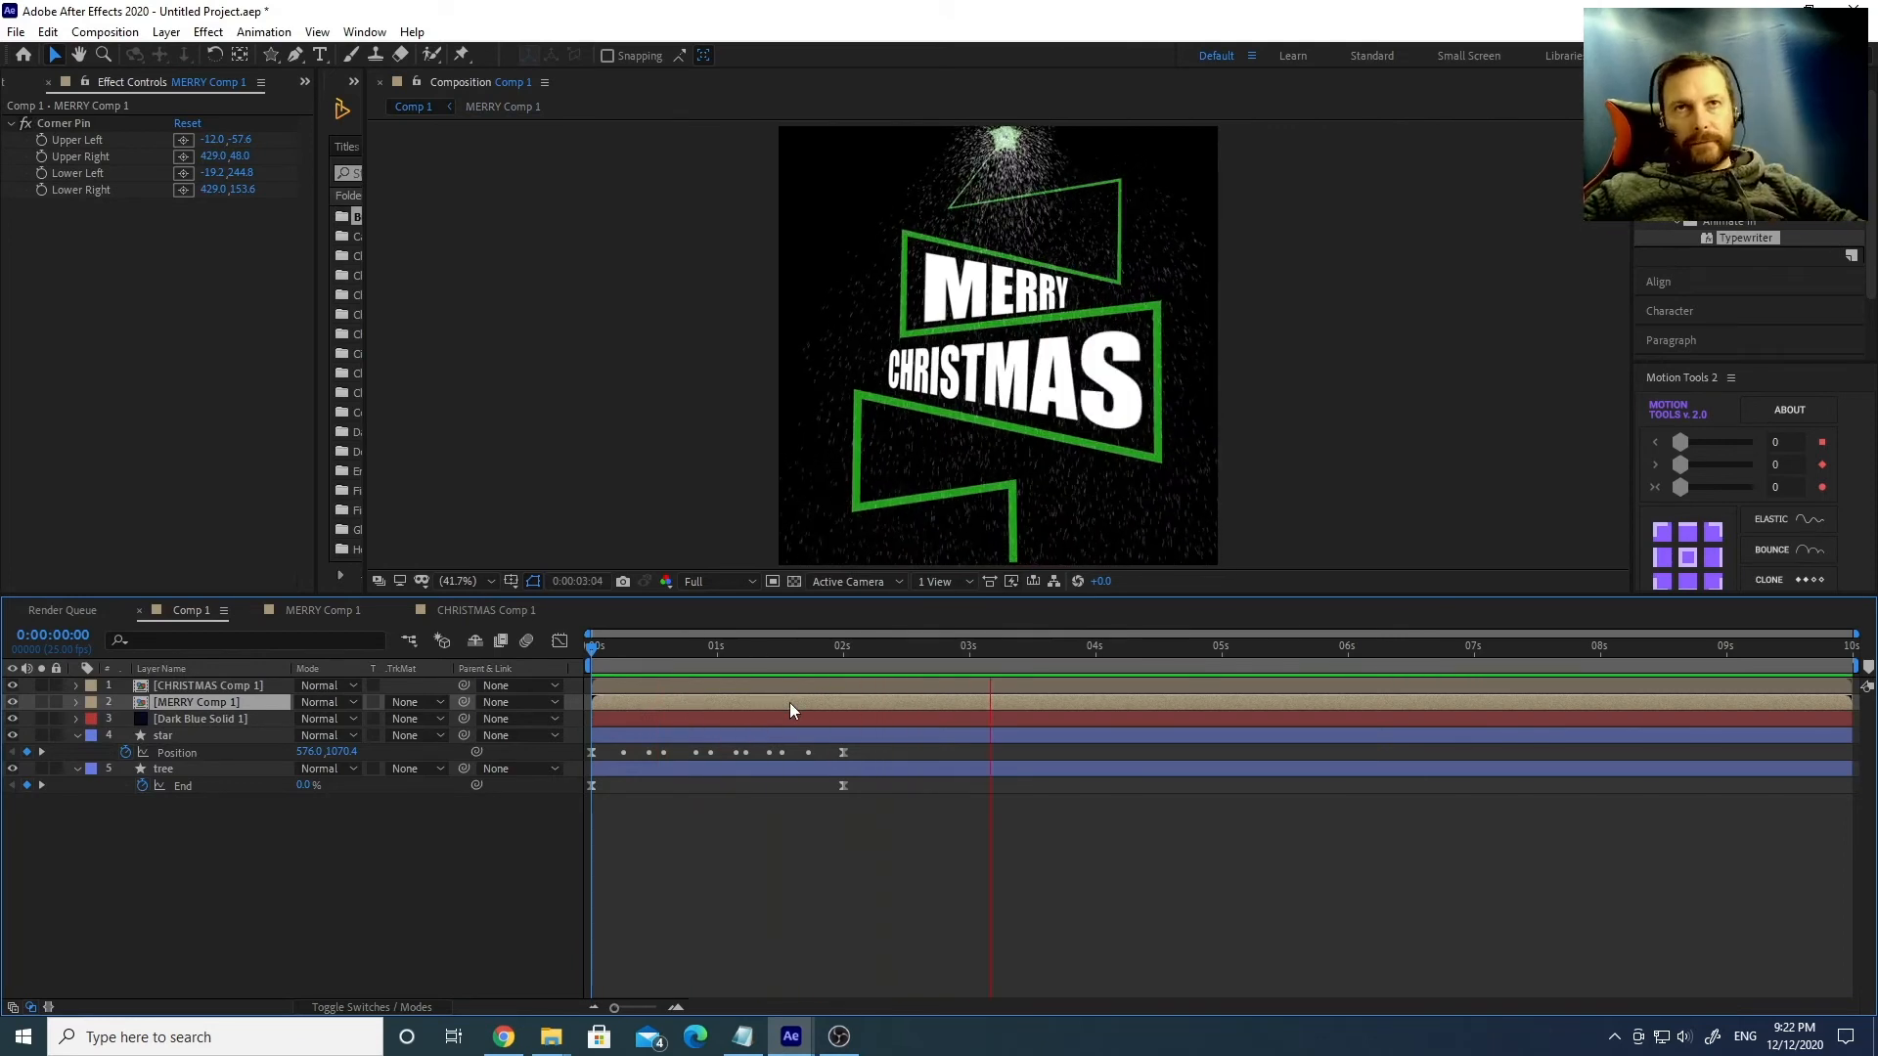
Preview Comp 1 from 0:00:00:02 to compare the text timing with the star's drawing of the tree.
{"action": "left_click", "coordinate": [596, 648]}
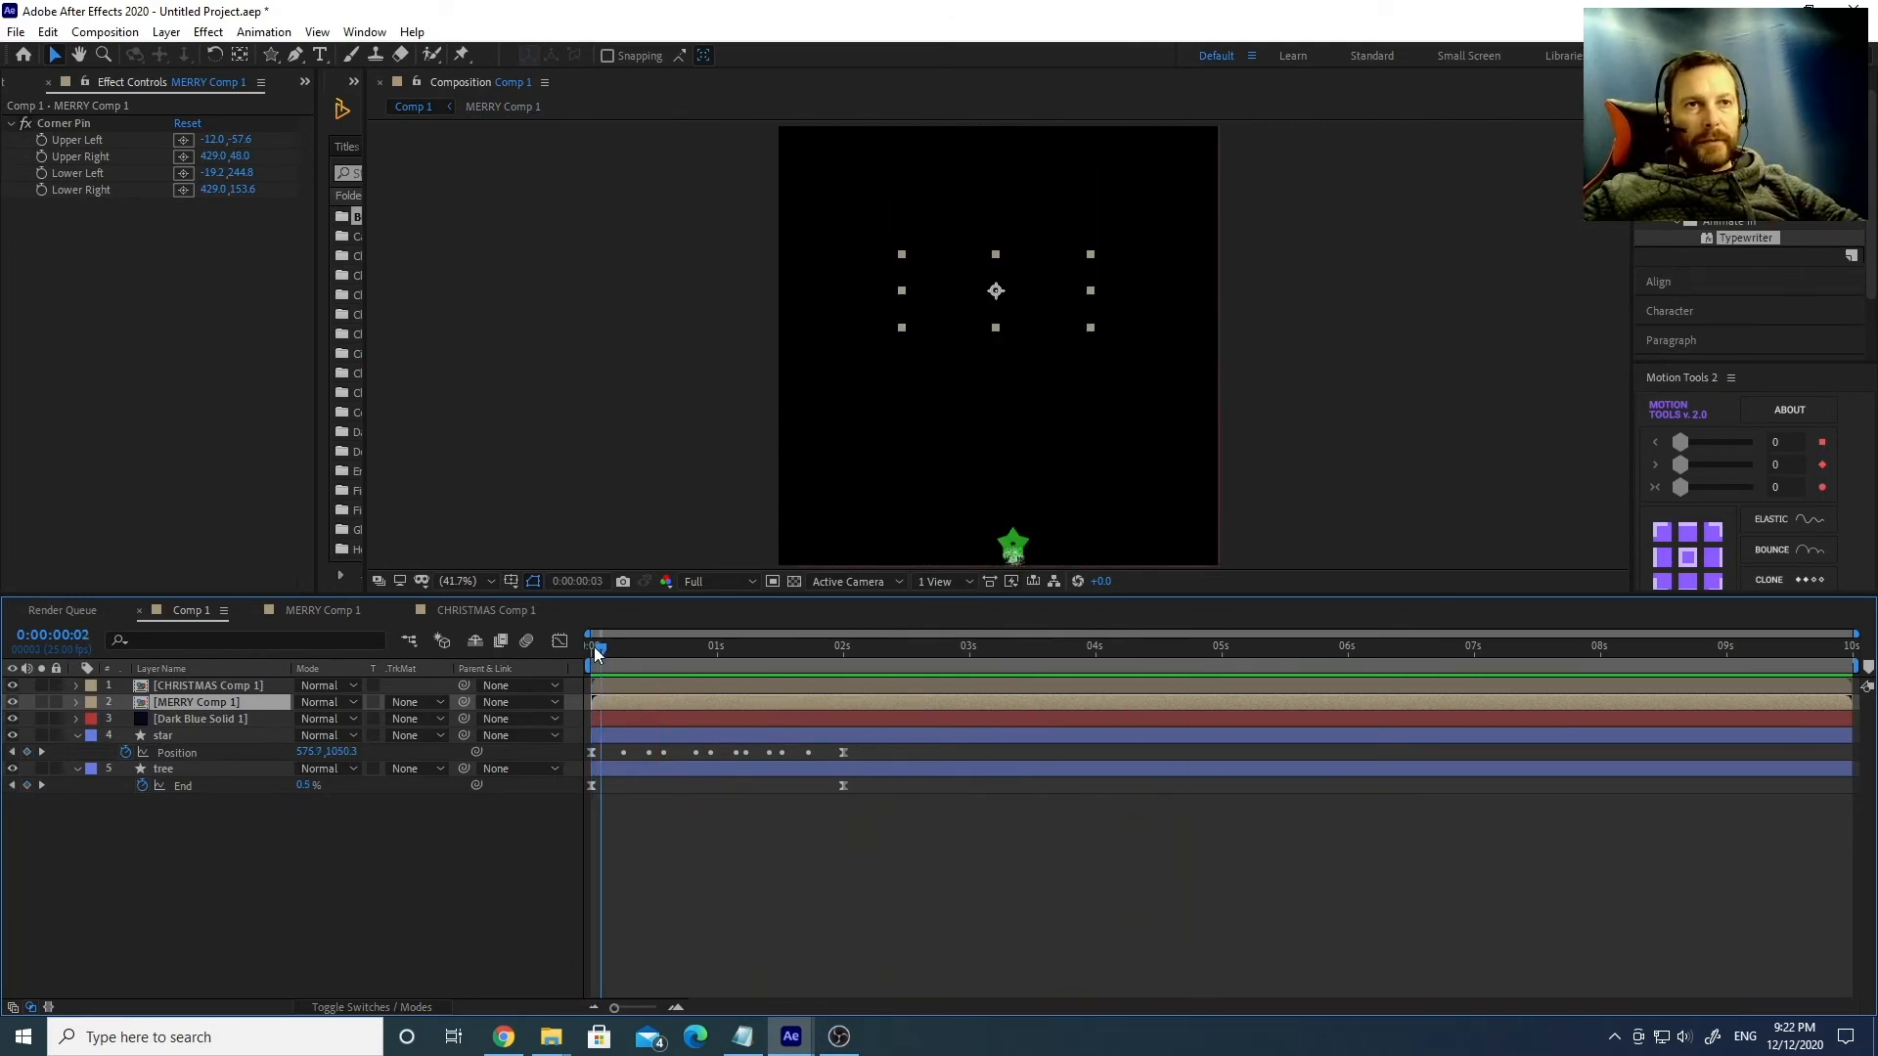
{"action": "key", "text": "space"}
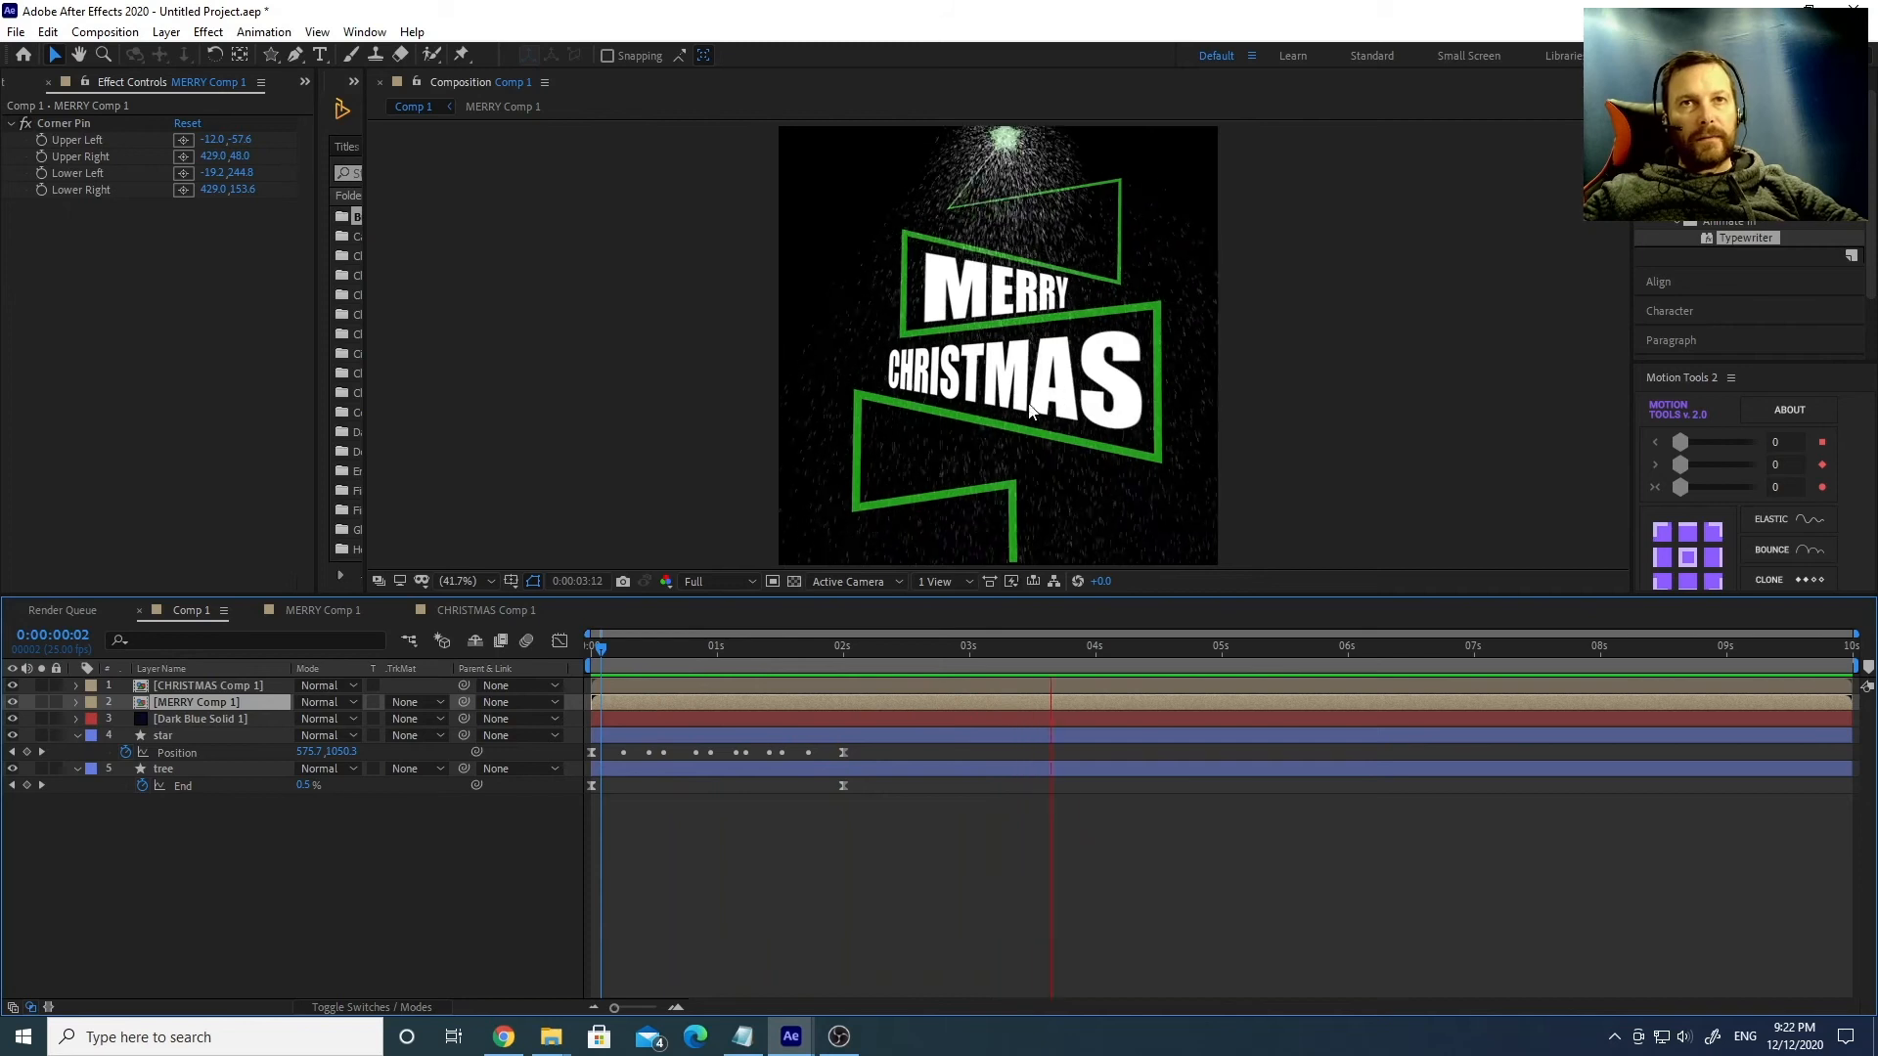
{"action": "left_click", "coordinate": [635, 649]}
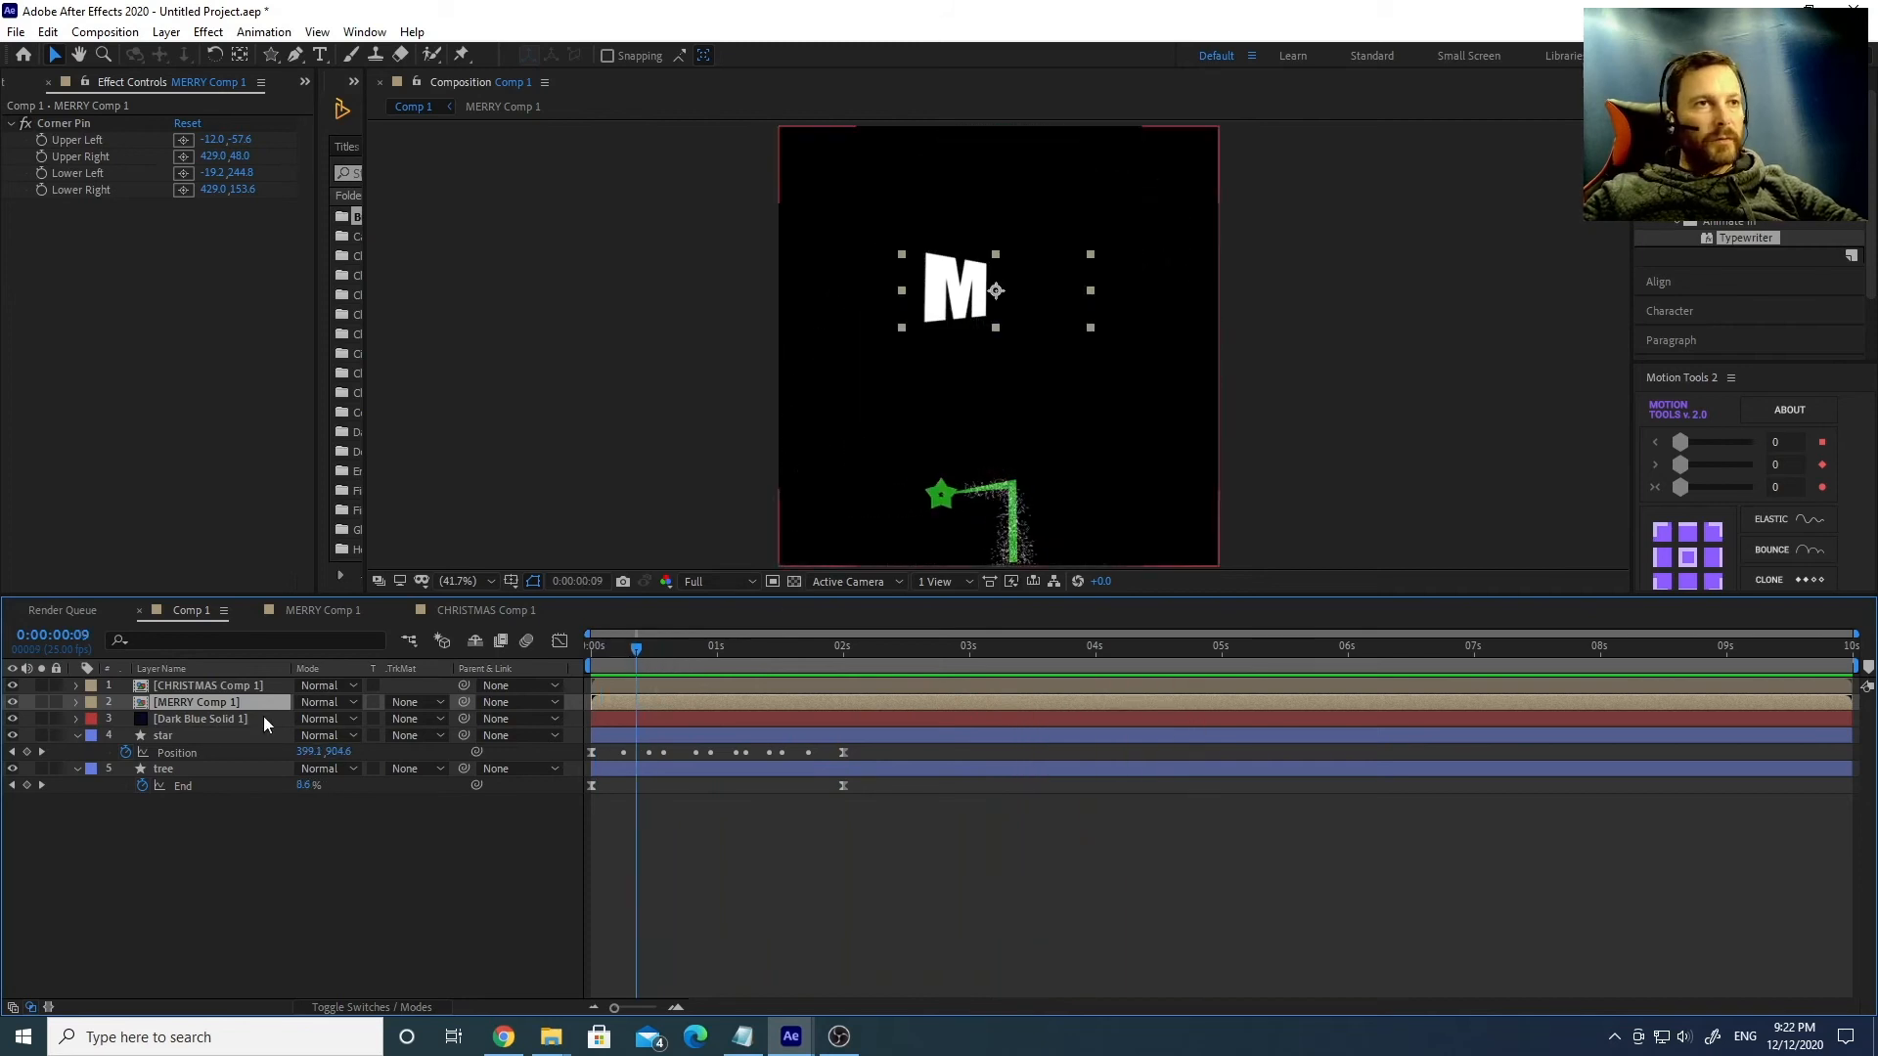
In CHRISTMAS Comp 1, move the Start keyframes to about 0.3 s and 0.9 s, and scrub the faster reveal in Comp 1.
{"action": "double_click", "coordinate": [188, 684]}
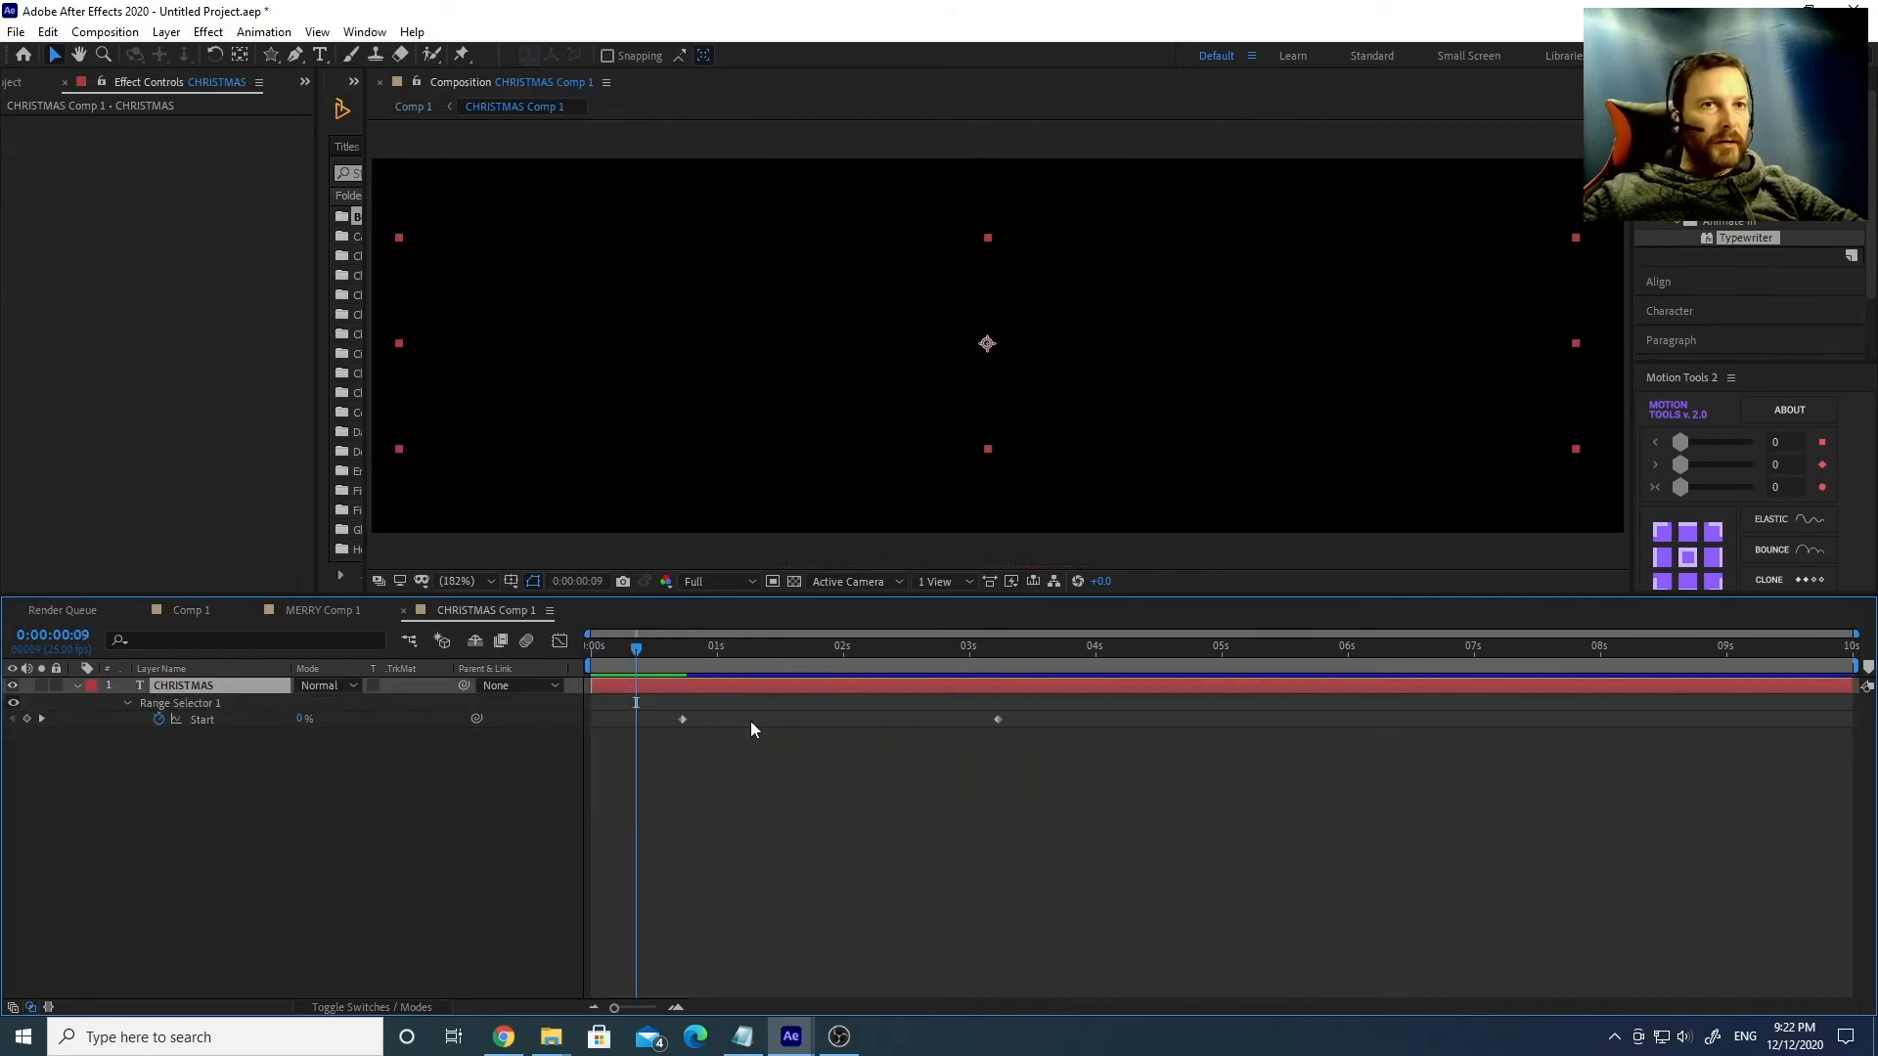
{"action": "left_click_drag", "start_coordinate": [996, 720], "coordinate": [783, 721]}
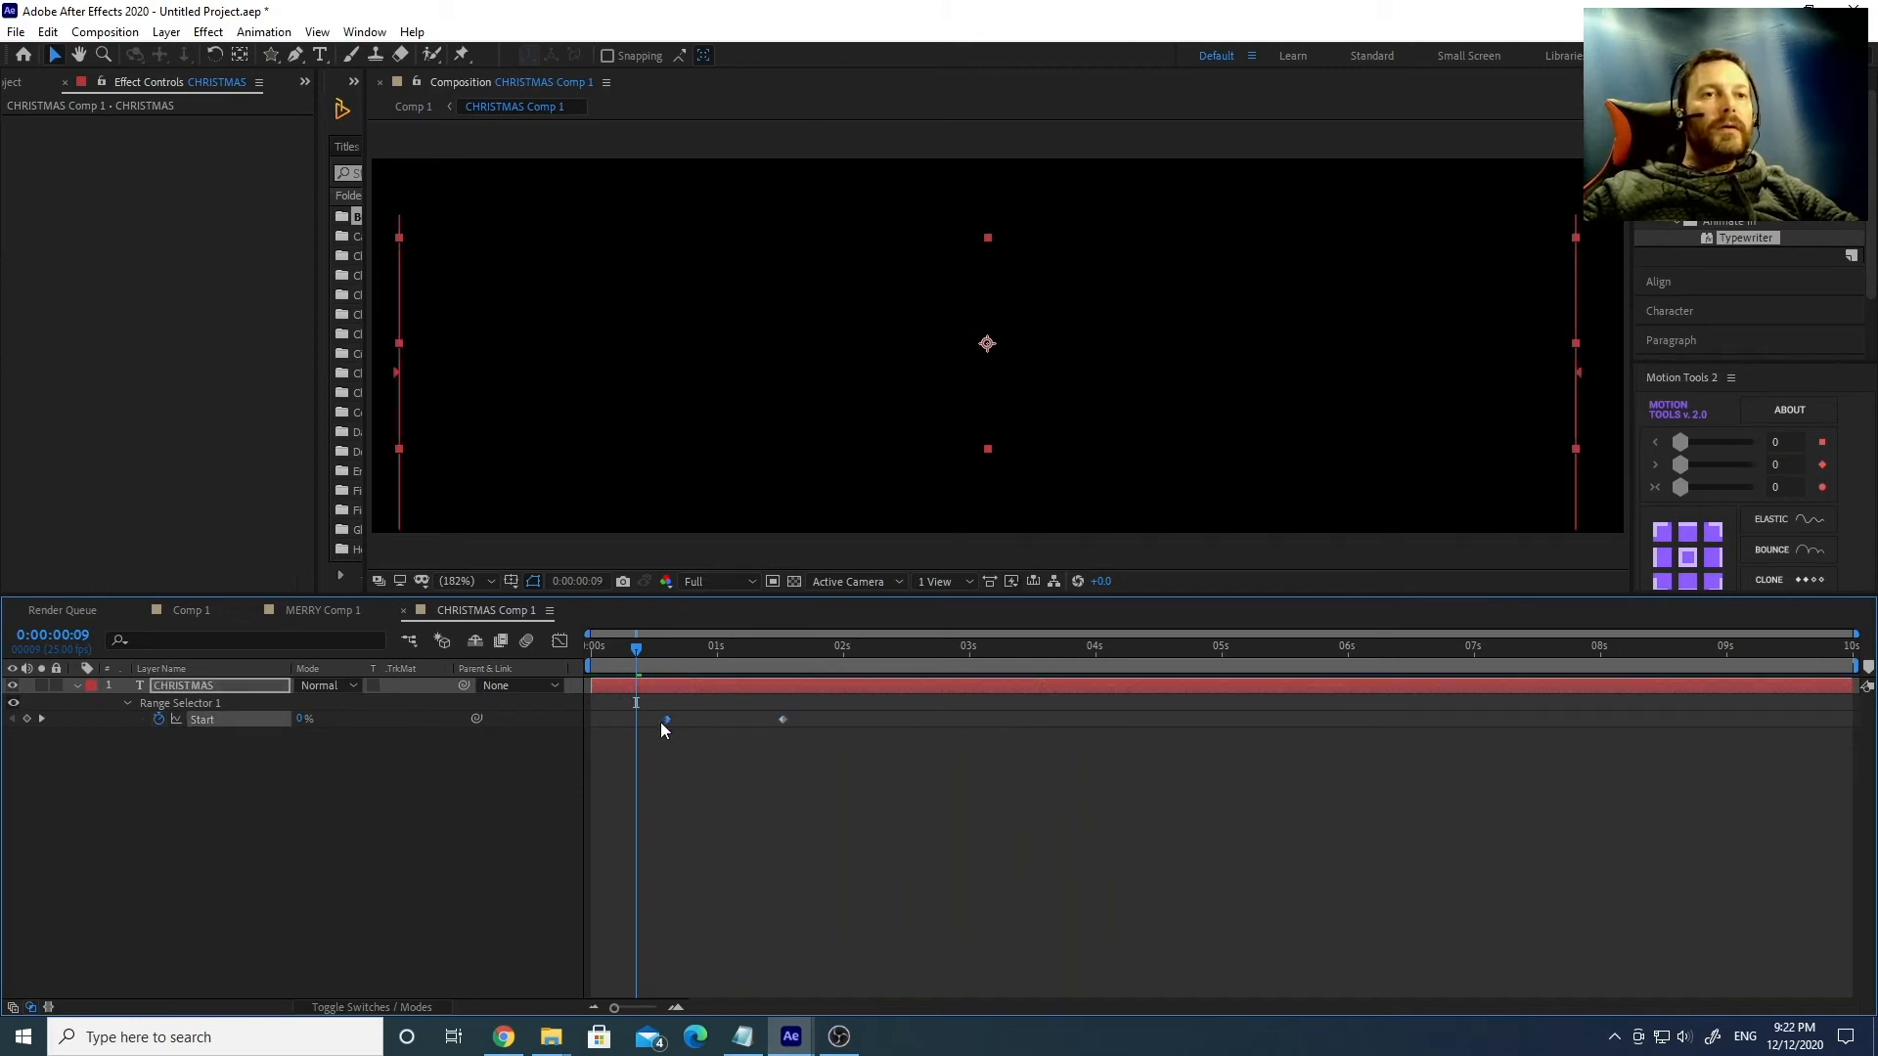
{"action": "left_click_drag", "start_coordinate": [661, 722], "coordinate": [627, 722]}
{"action": "left_click_drag", "start_coordinate": [779, 721], "coordinate": [707, 726]}
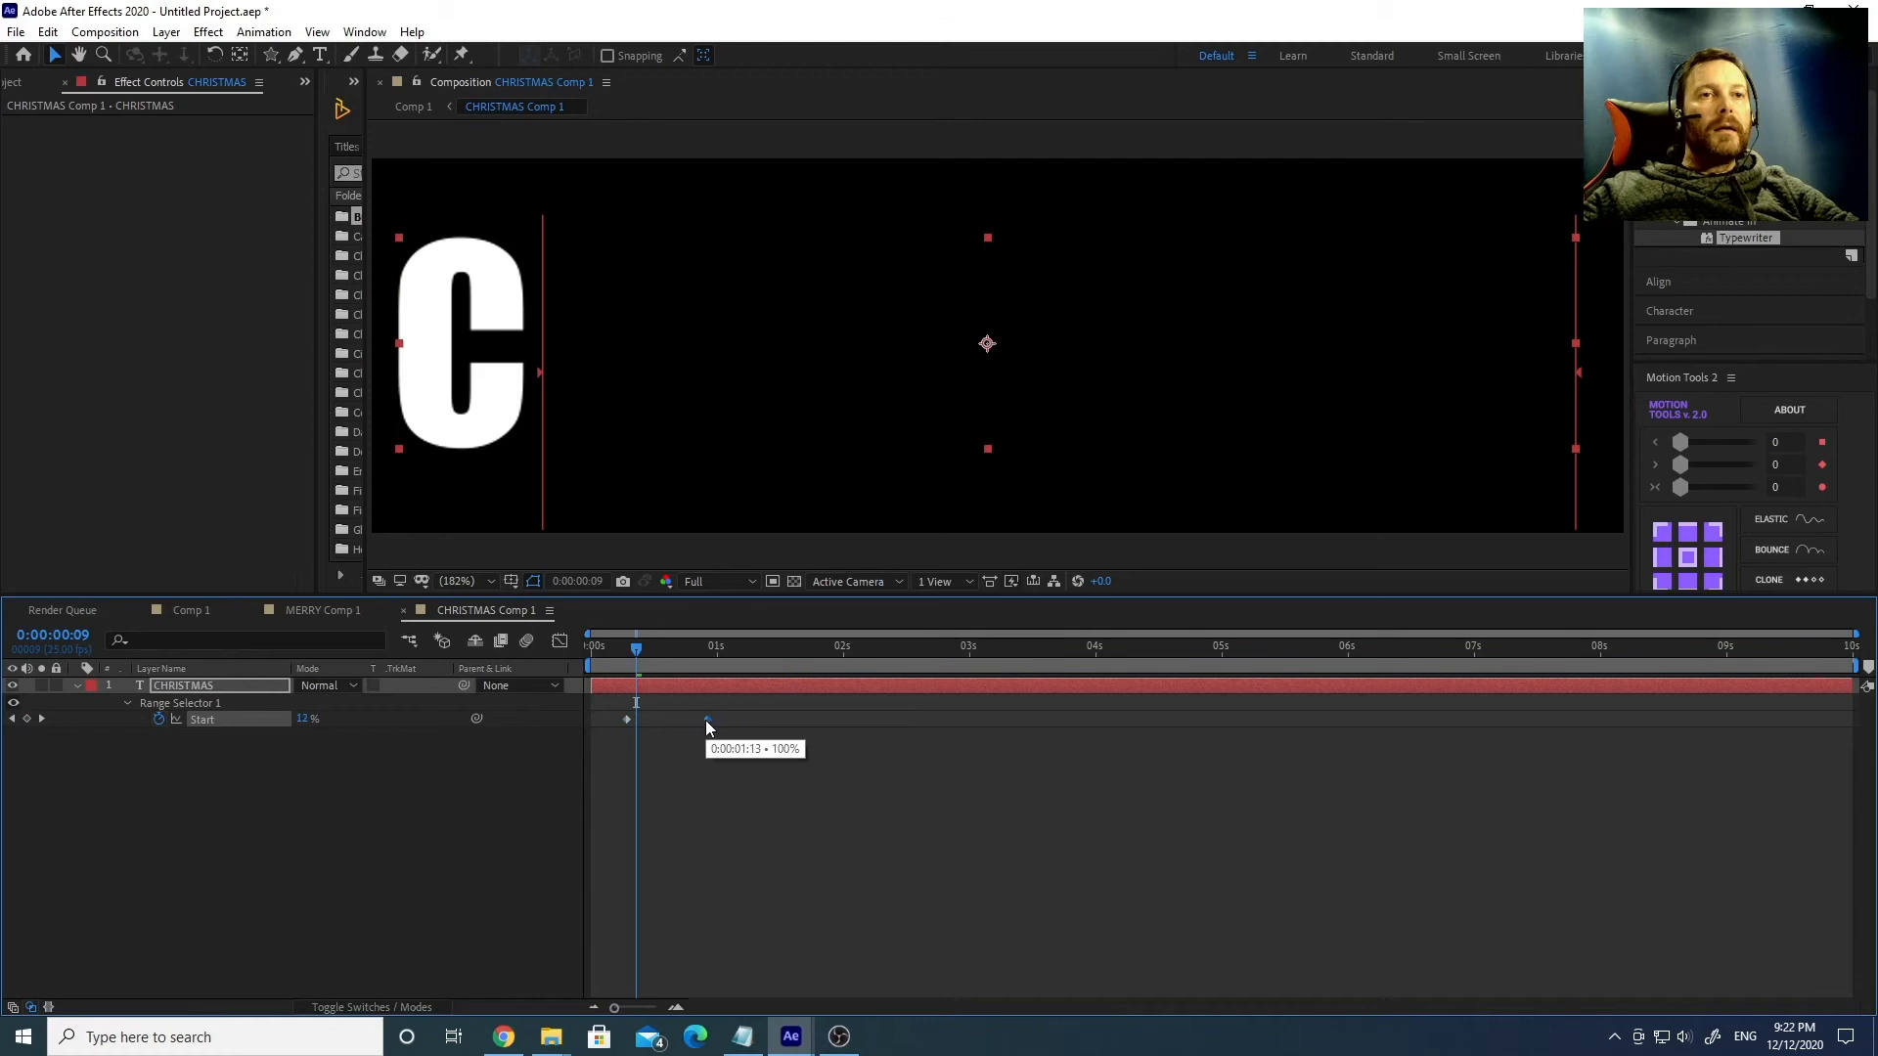
{"action": "left_click", "coordinate": [190, 611]}
{"action": "left_click_drag", "start_coordinate": [612, 654], "coordinate": [671, 660]}
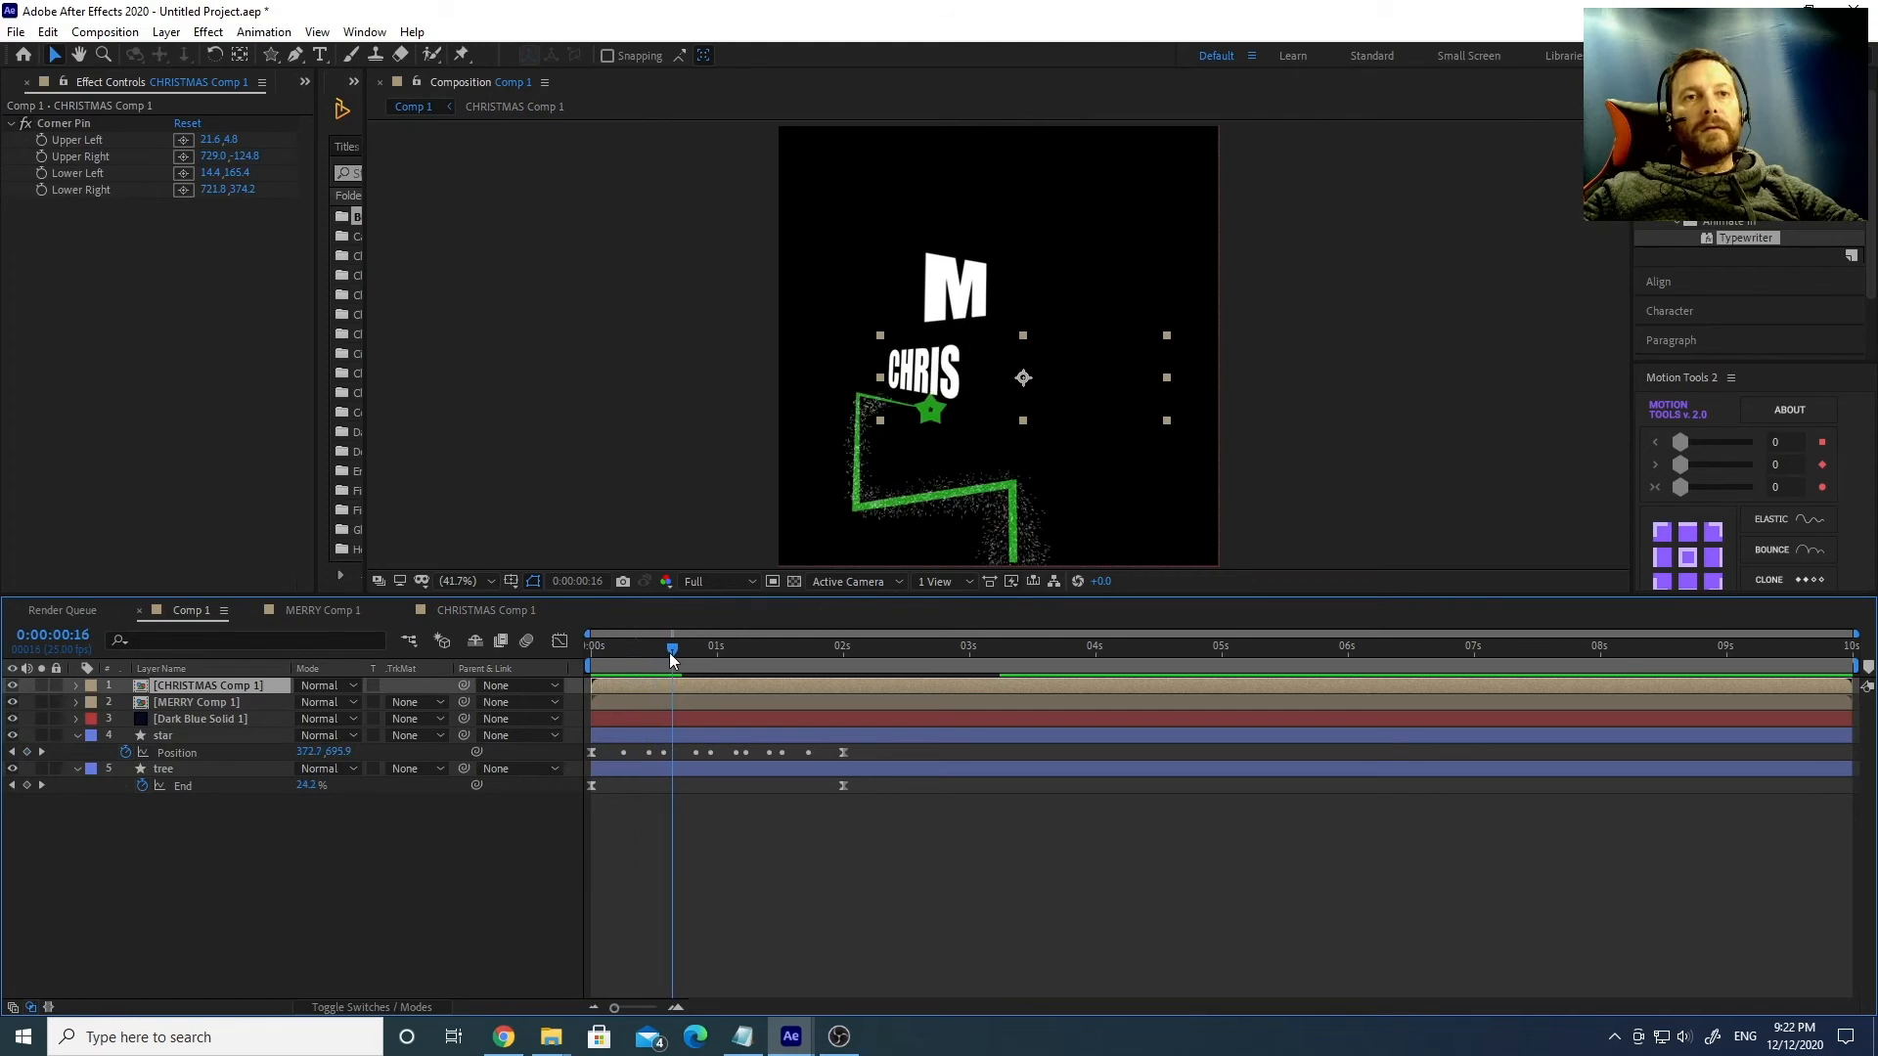
Shift the CHRISTMAS text's two Start keyframes to 0:00:00:16 and about 1.3 s, and play the result in Comp 1.
{"action": "double_click", "coordinate": [204, 684]}
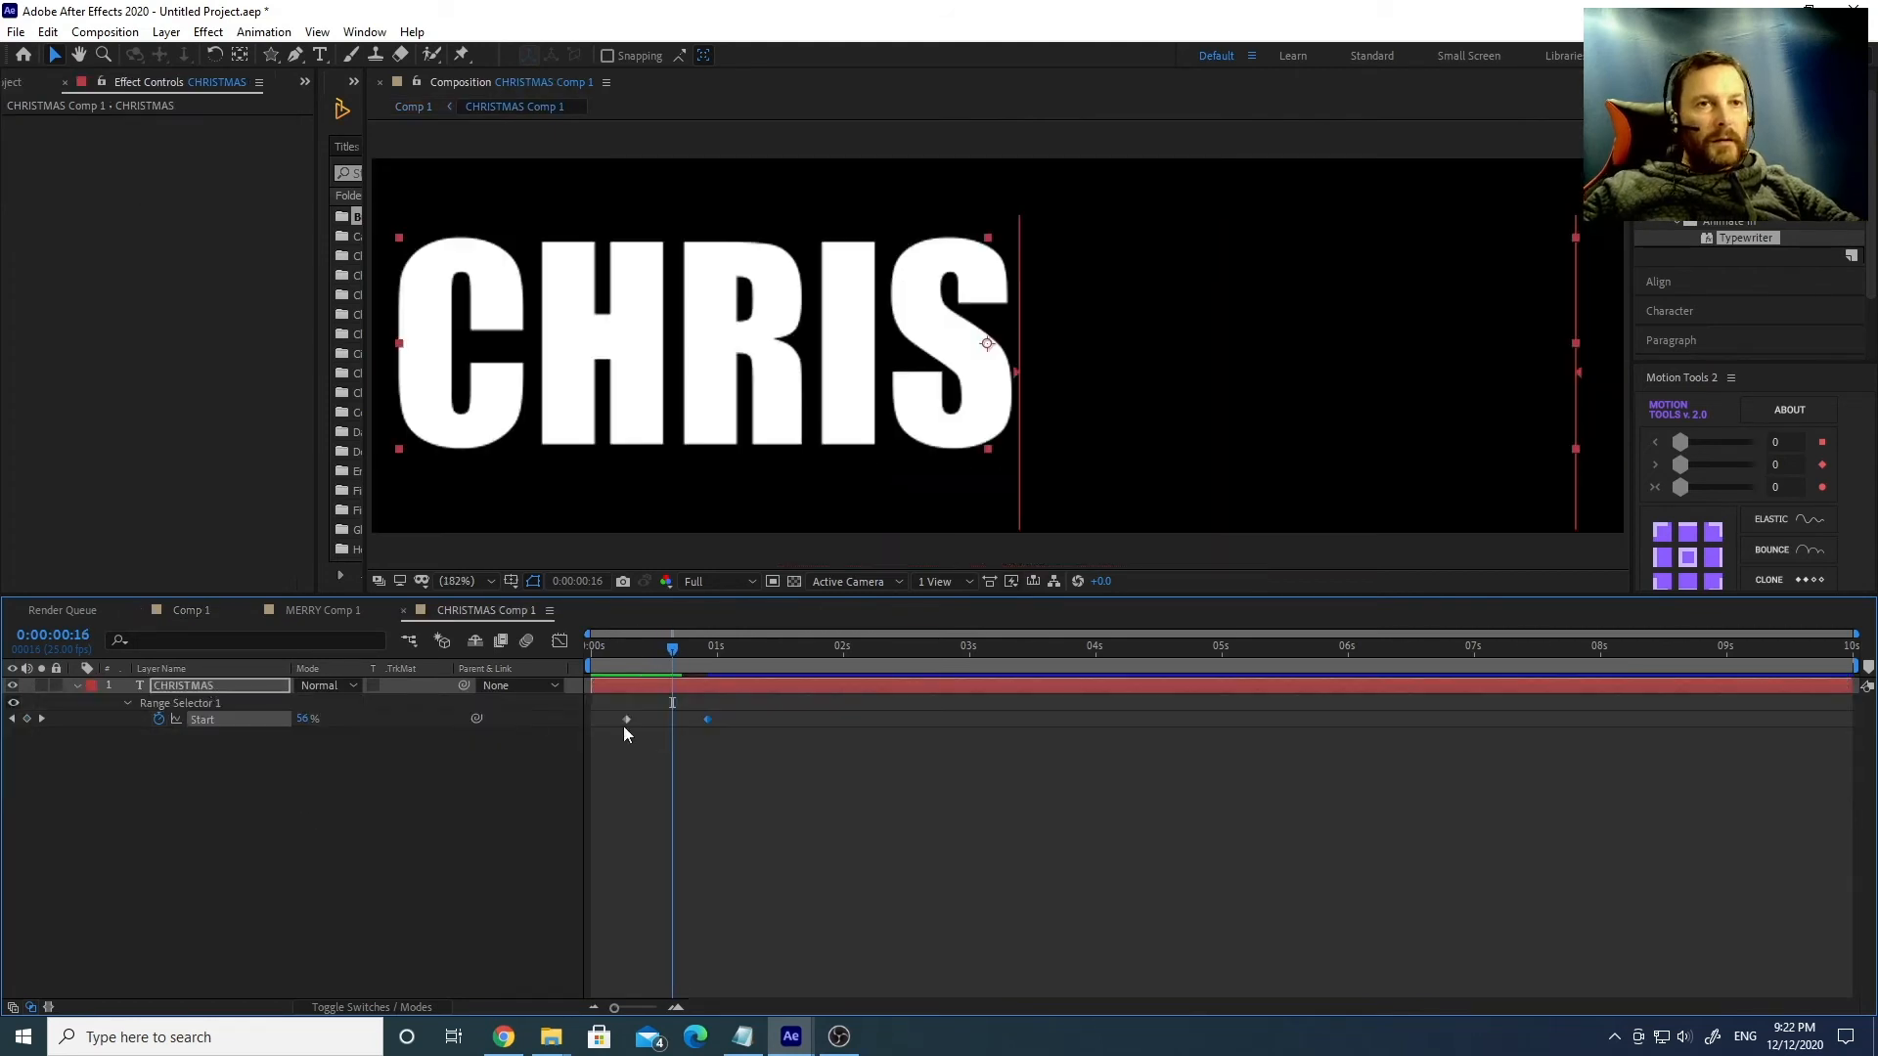
{"action": "left_click_drag", "start_coordinate": [707, 720], "coordinate": [751, 718]}
{"action": "left_click", "coordinate": [191, 610]}
{"action": "mouse_move", "coordinate": [666, 653]}
{"action": "left_mouse_down"}
{"action": "mouse_move", "coordinate": [592, 654]}
{"action": "mouse_move", "coordinate": [760, 657]}
{"action": "mouse_move", "coordinate": [665, 656]}
{"action": "left_mouse_up"}
{"action": "key", "text": "space"}
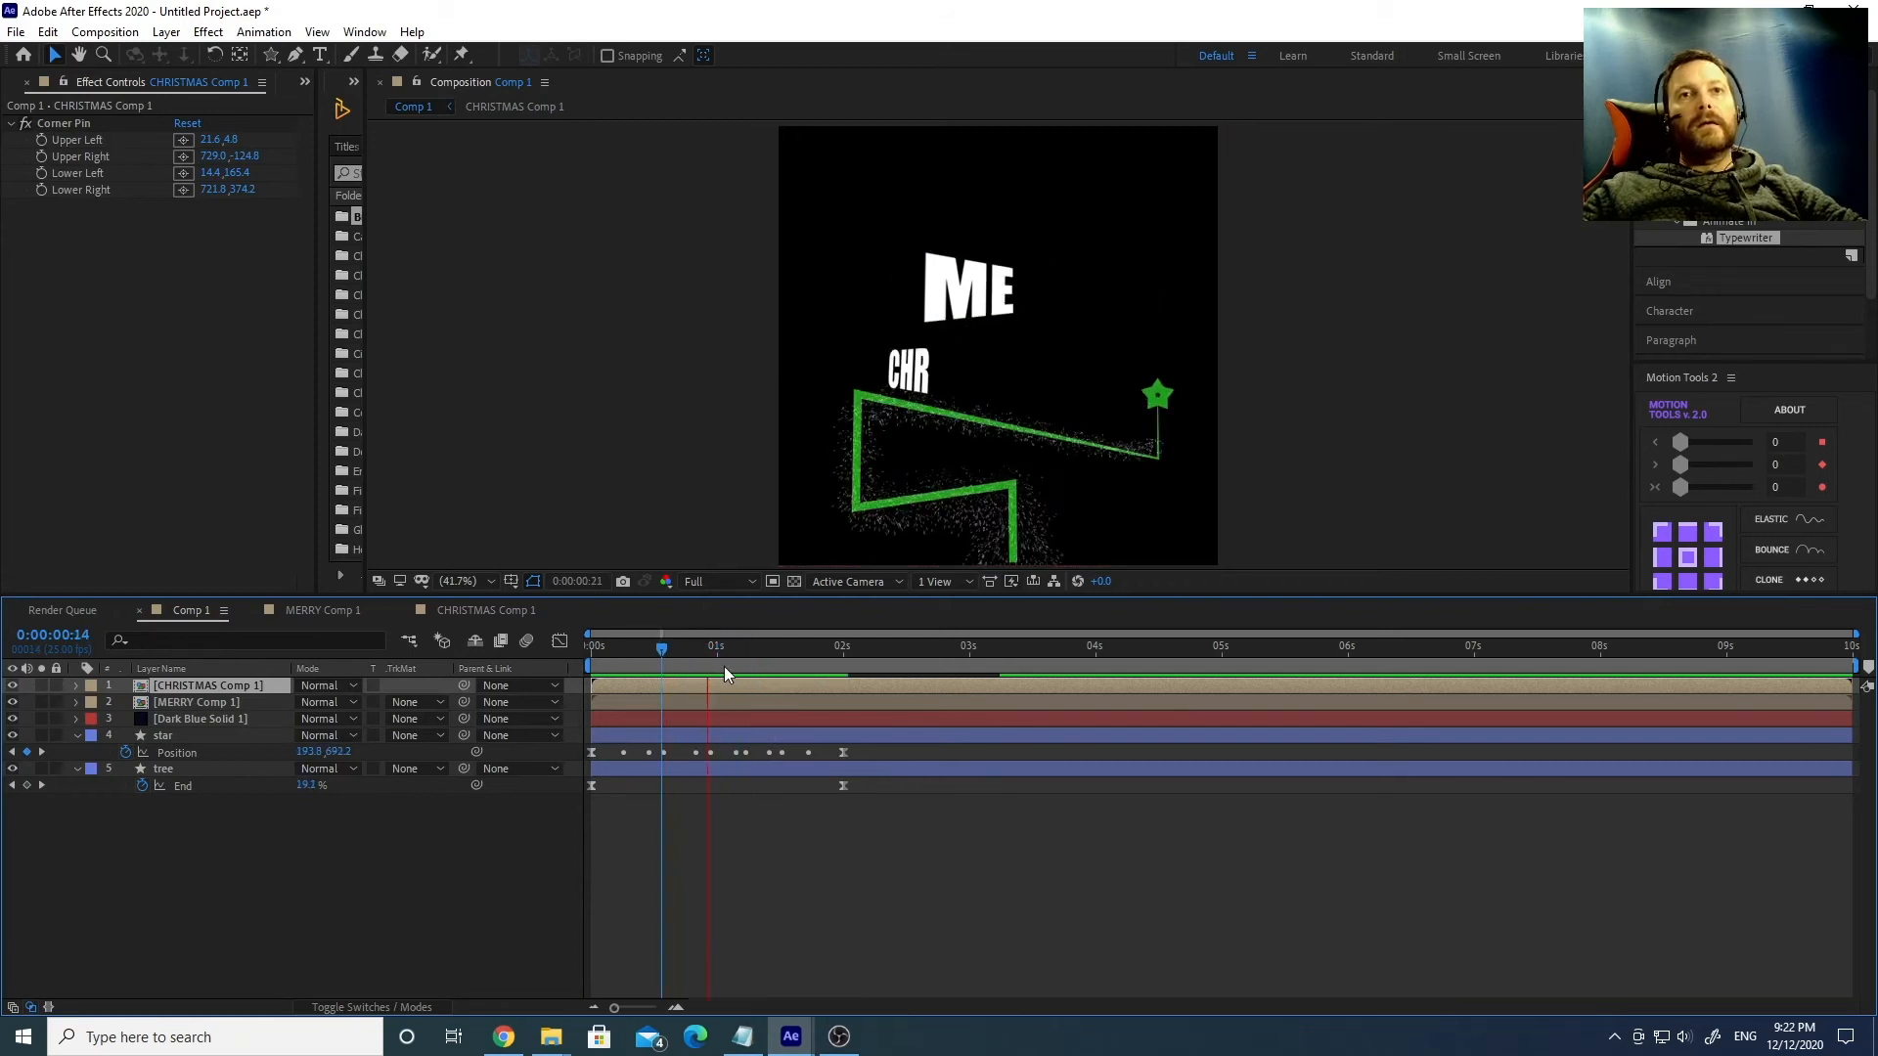
Apply Easy Ease to both CHRISTMAS Start keyframes and move the last one slightly later, to about 1.35 s.
{"action": "left_click_drag", "start_coordinate": [675, 647], "coordinate": [621, 654]}
{"action": "double_click", "coordinate": [208, 686]}
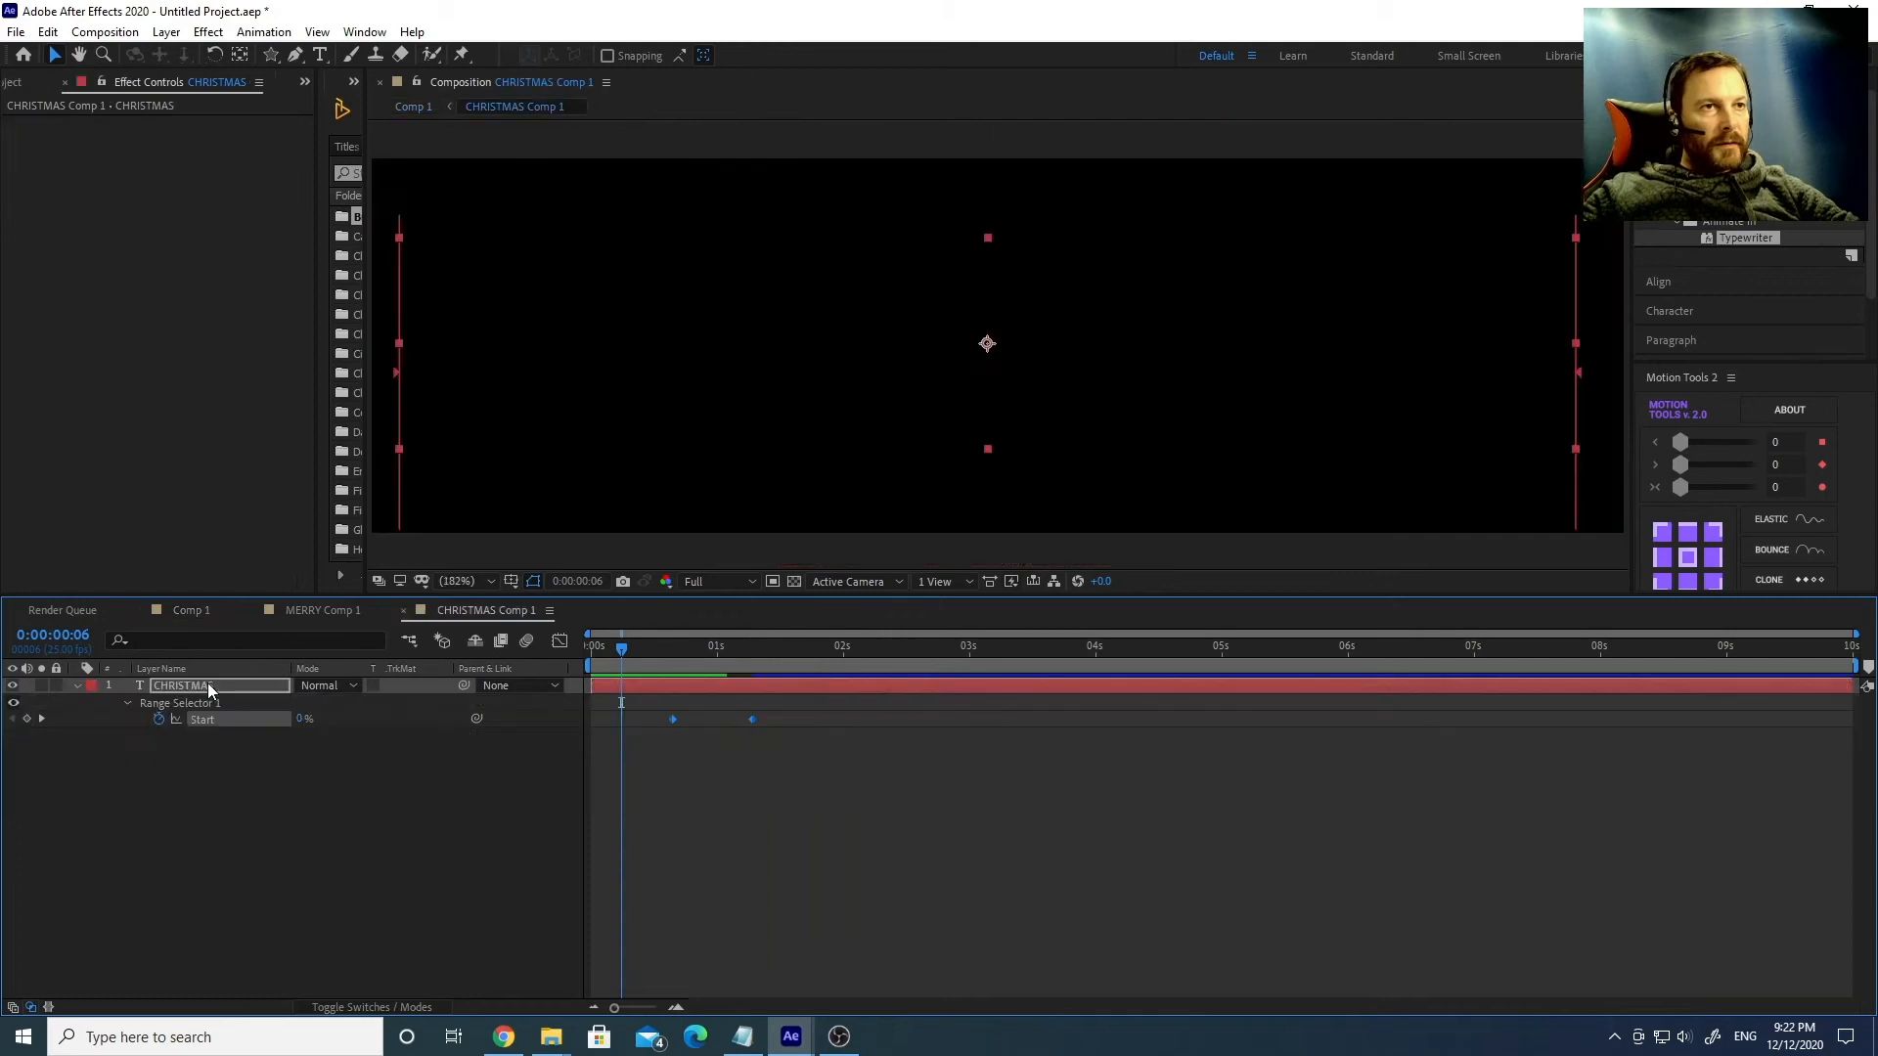
{"action": "left_click_drag", "start_coordinate": [790, 751], "coordinate": [647, 719]}
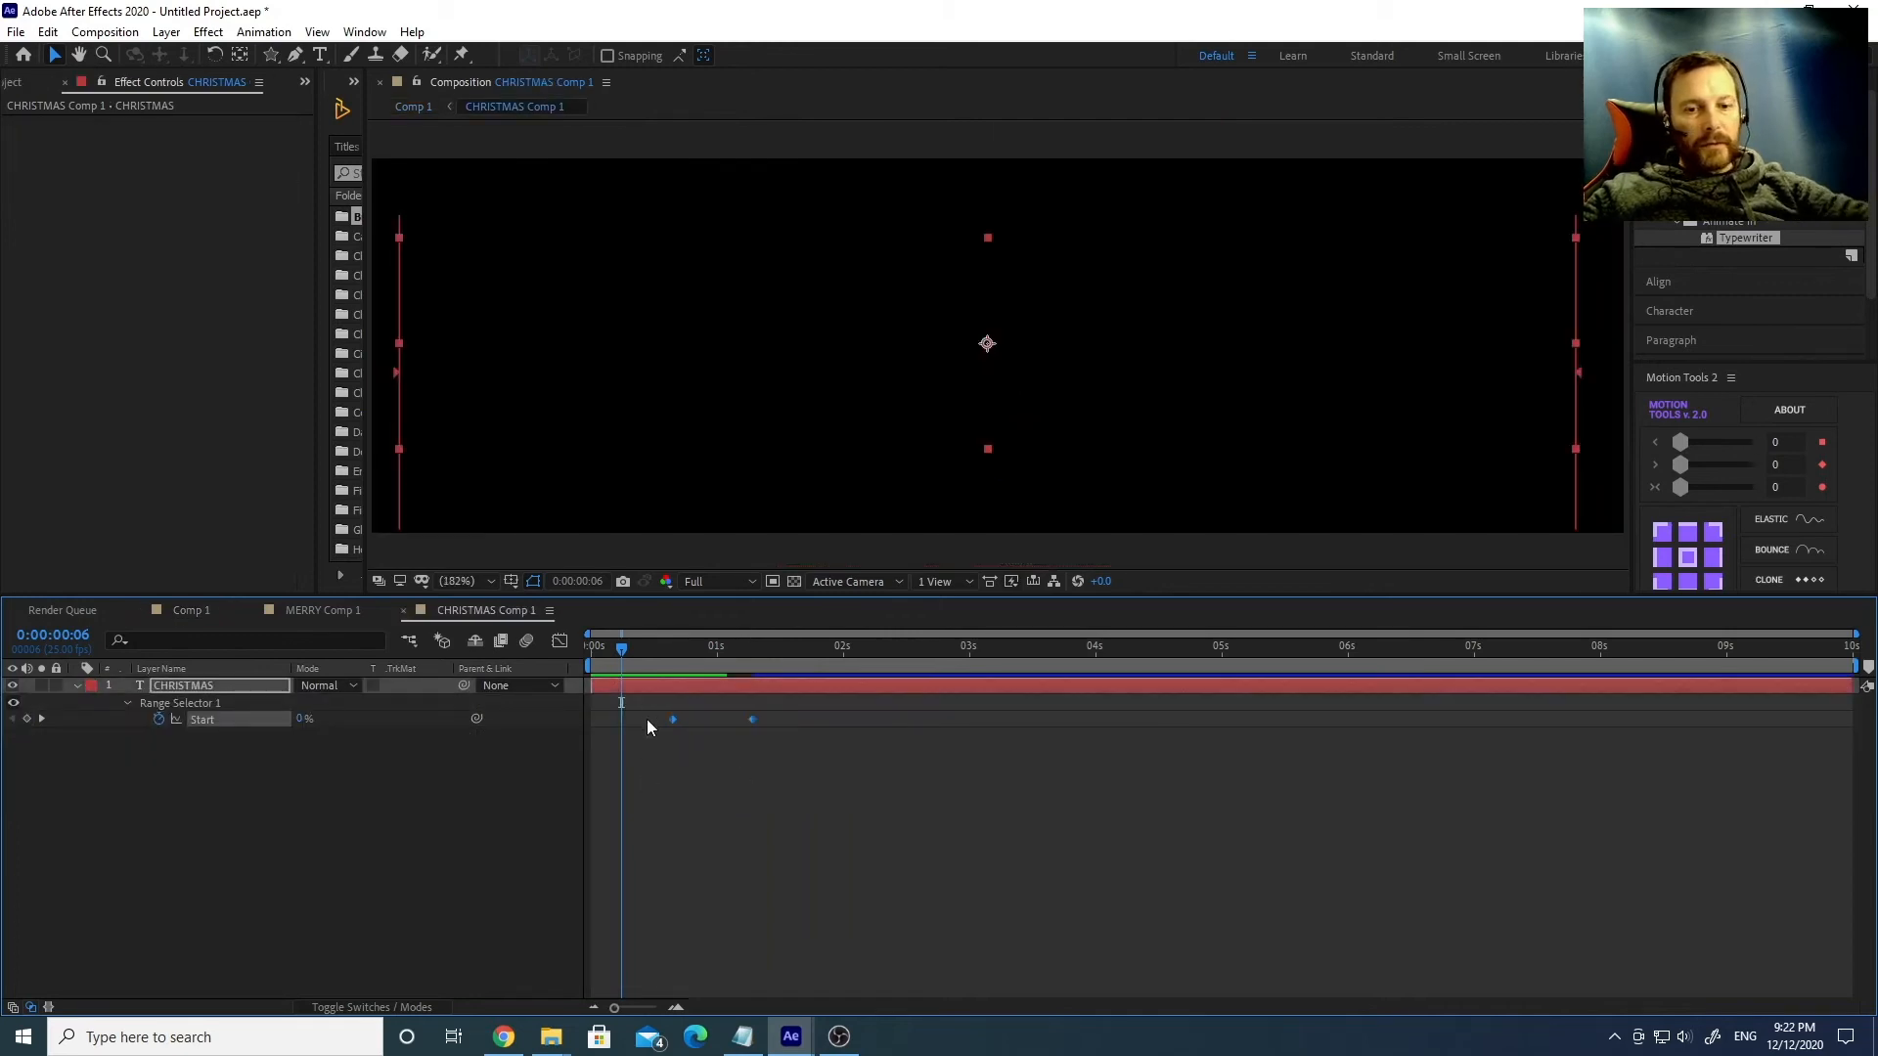
{"action": "key", "text": "F9"}
{"action": "left_click", "coordinate": [712, 758]}
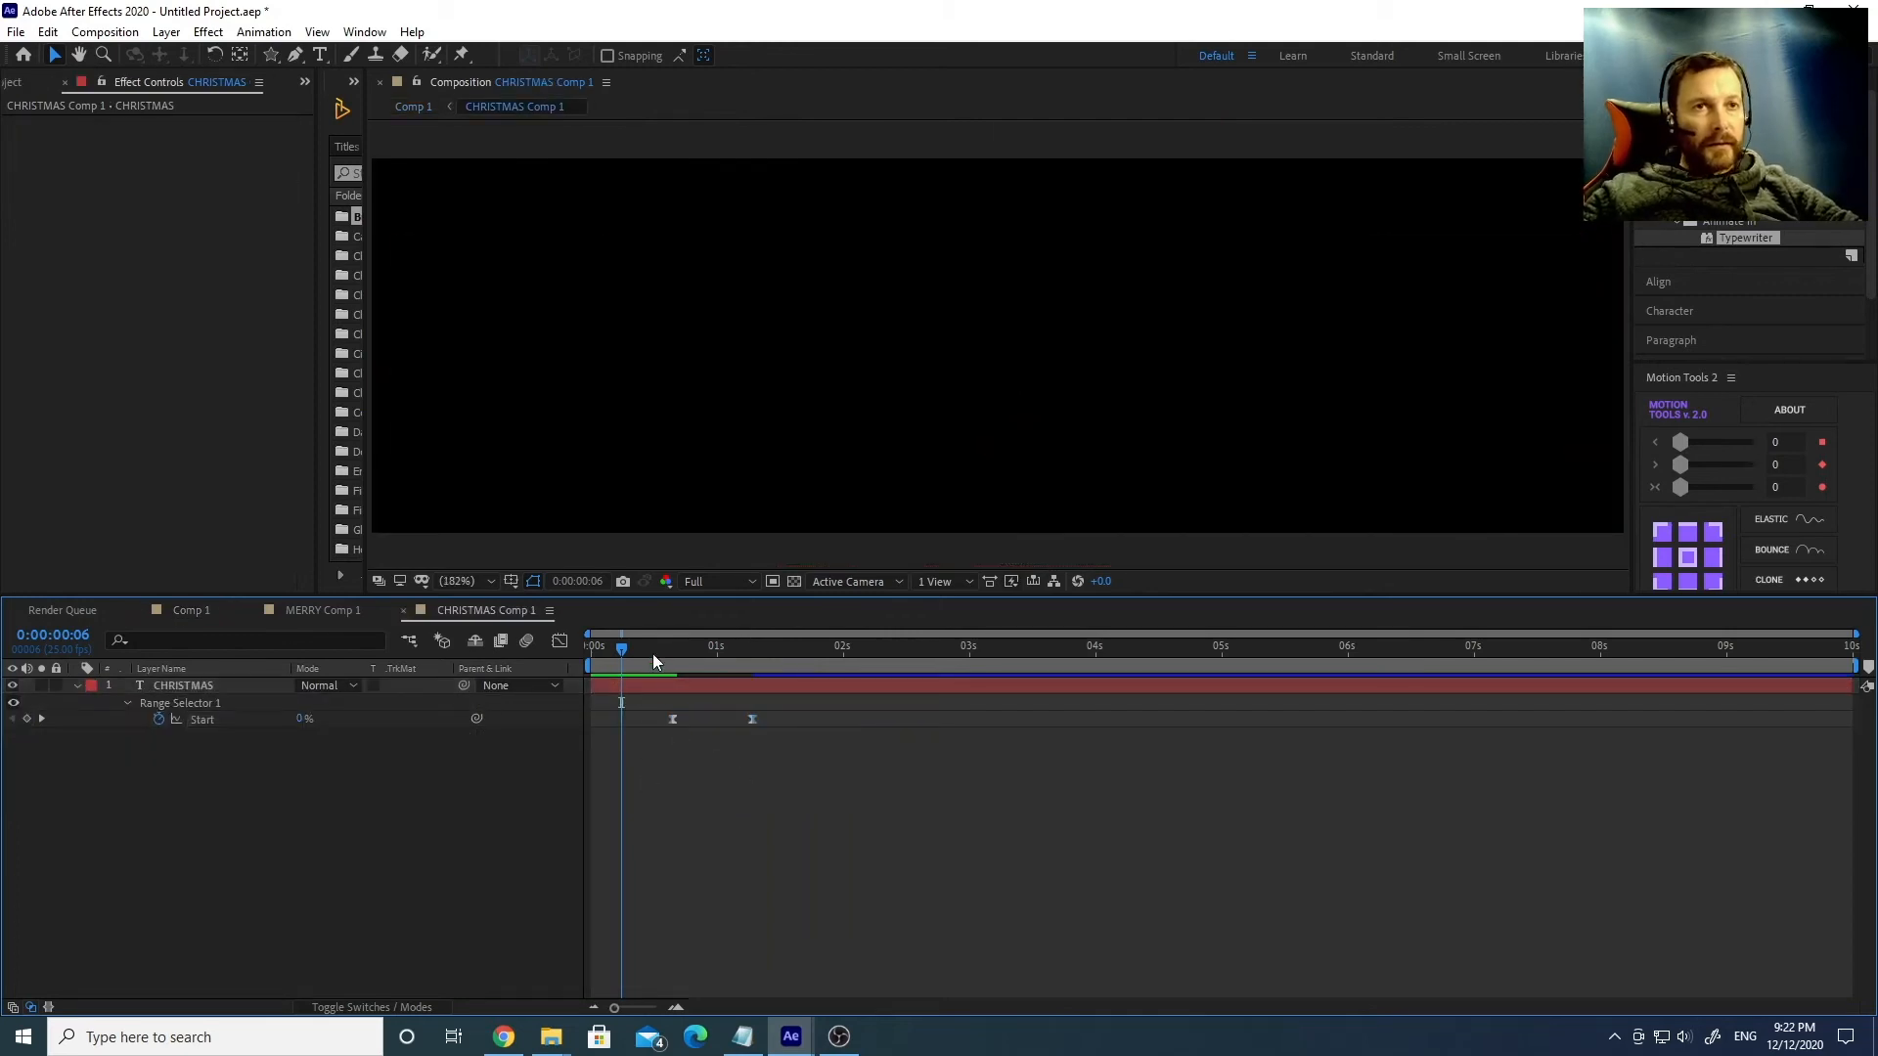
{"action": "mouse_move", "coordinate": [752, 719]}
{"action": "left_mouse_down"}
{"action": "mouse_move", "coordinate": [728, 721]}
{"action": "mouse_move", "coordinate": [760, 724]}
{"action": "left_mouse_up"}
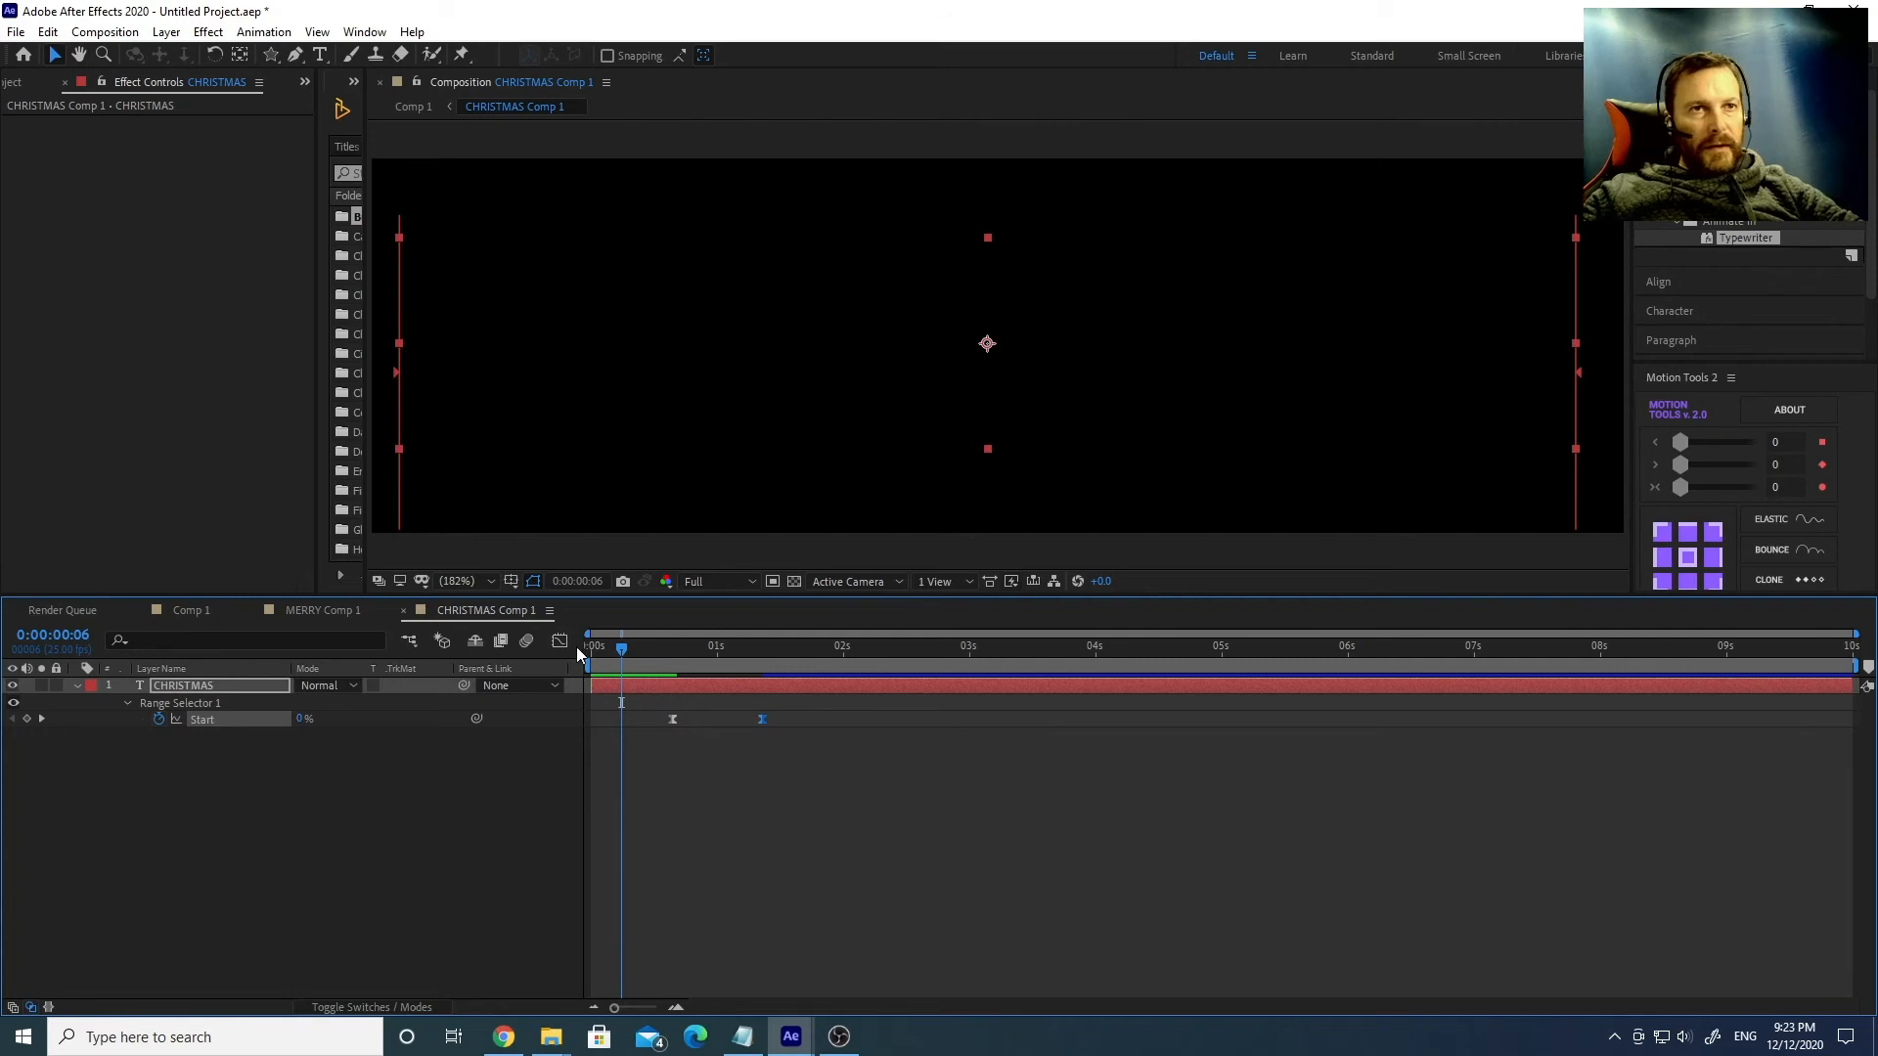
In the value graph, steepen the CHRISTMAS Start curve at its first keyframe so the reveal begins fast and slows down.
{"action": "left_click", "coordinate": [560, 641]}
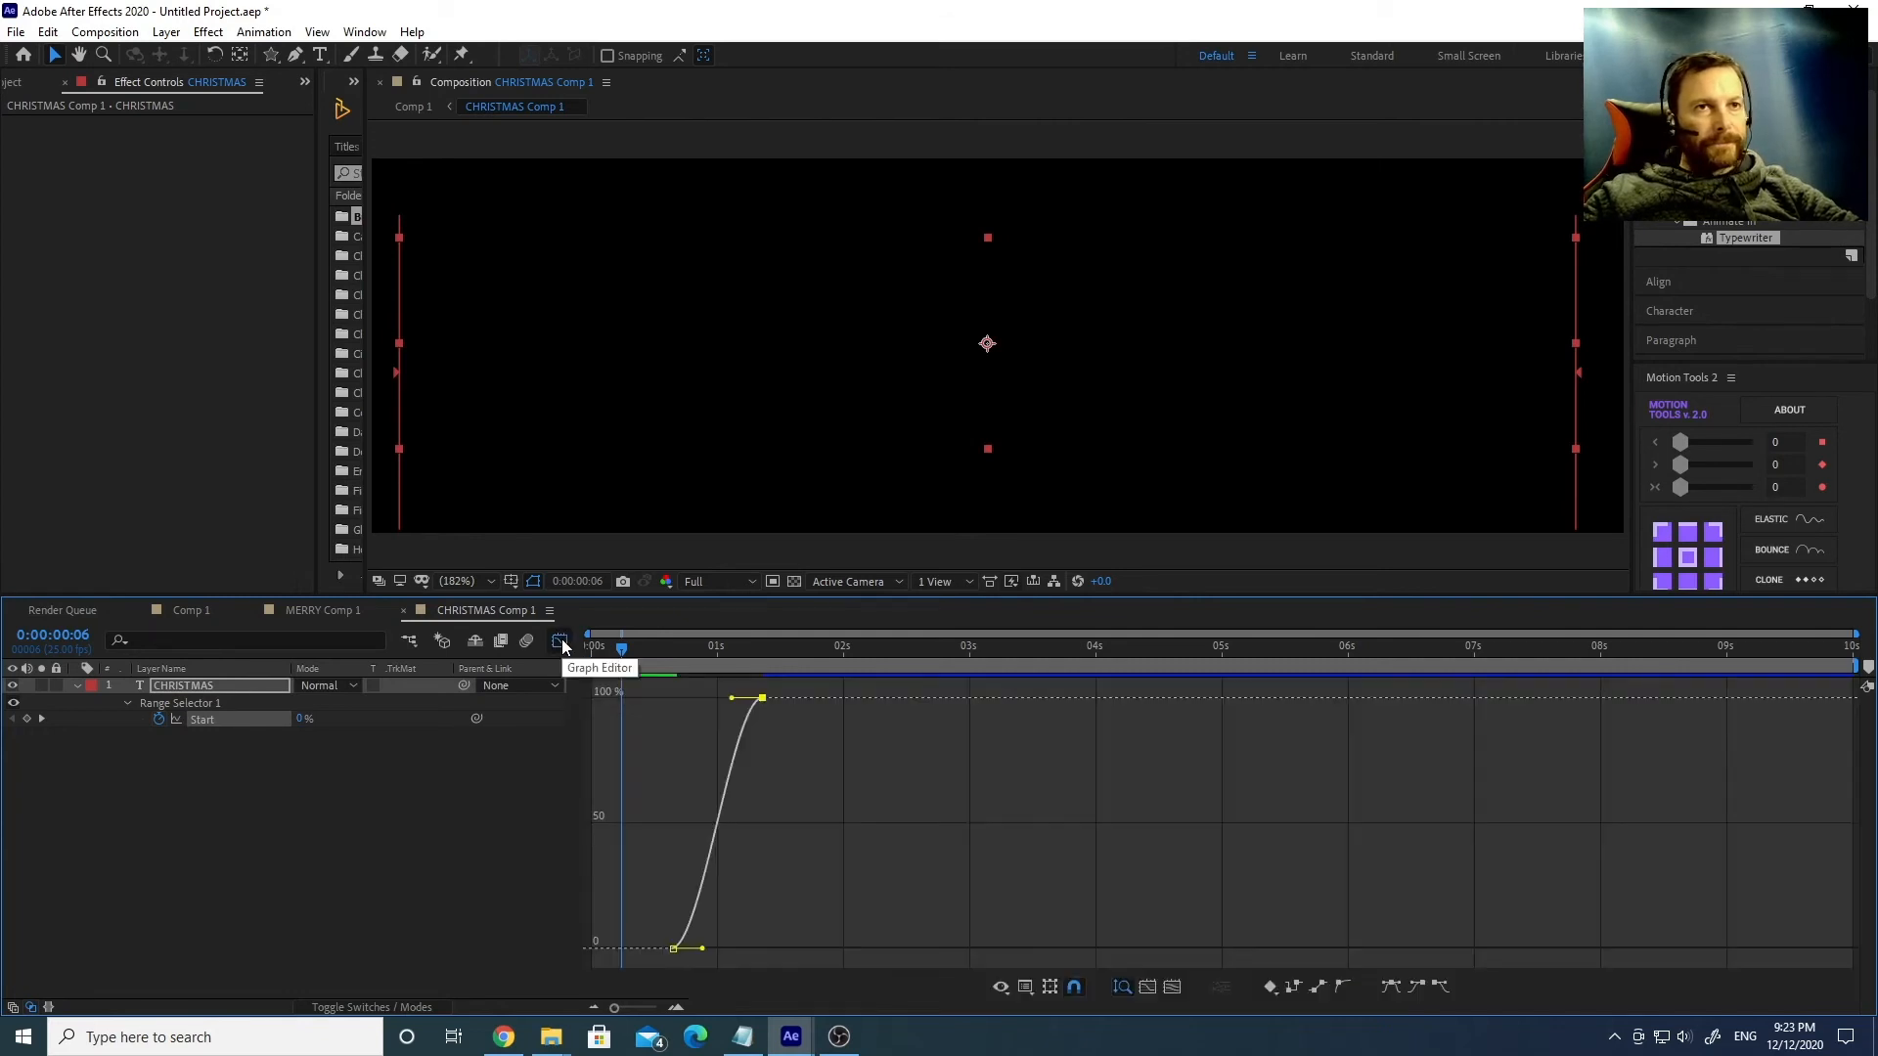
{"action": "right_click", "coordinate": [675, 759]}
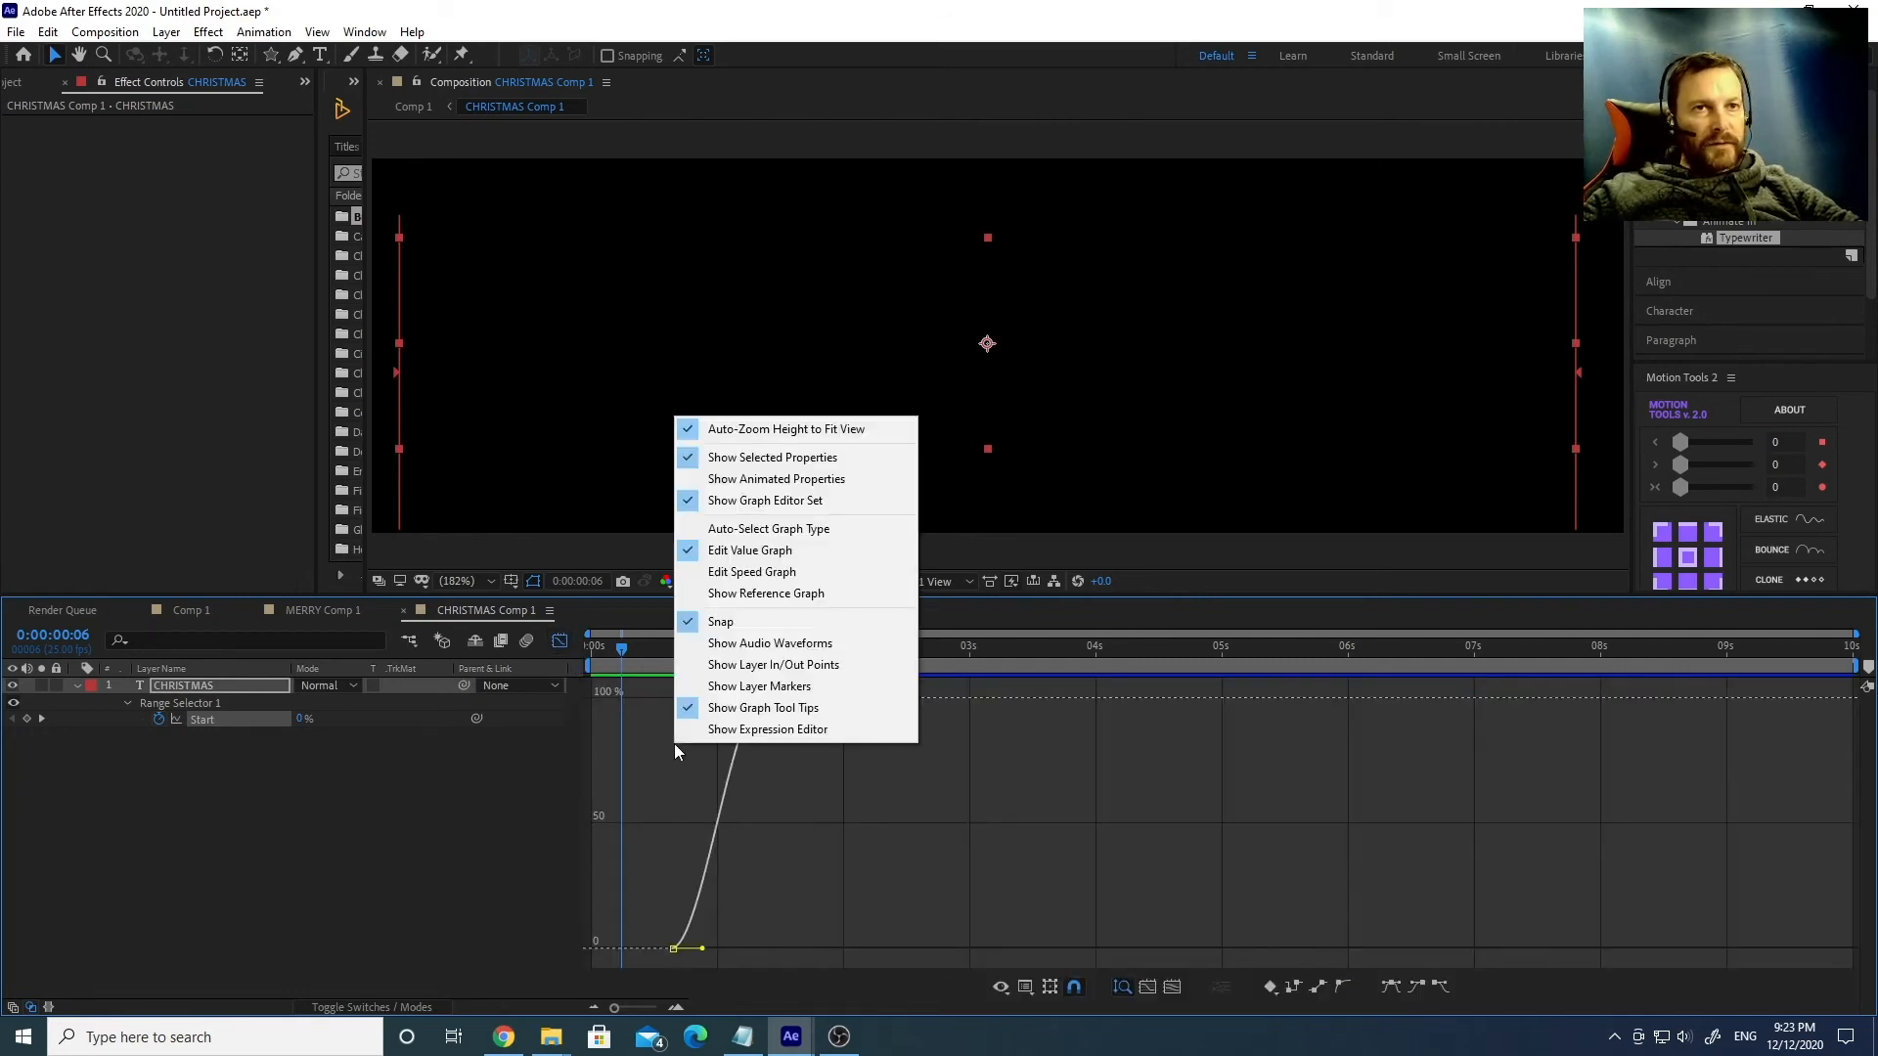
{"action": "left_click", "coordinate": [746, 553]}
{"action": "left_click", "coordinate": [692, 954]}
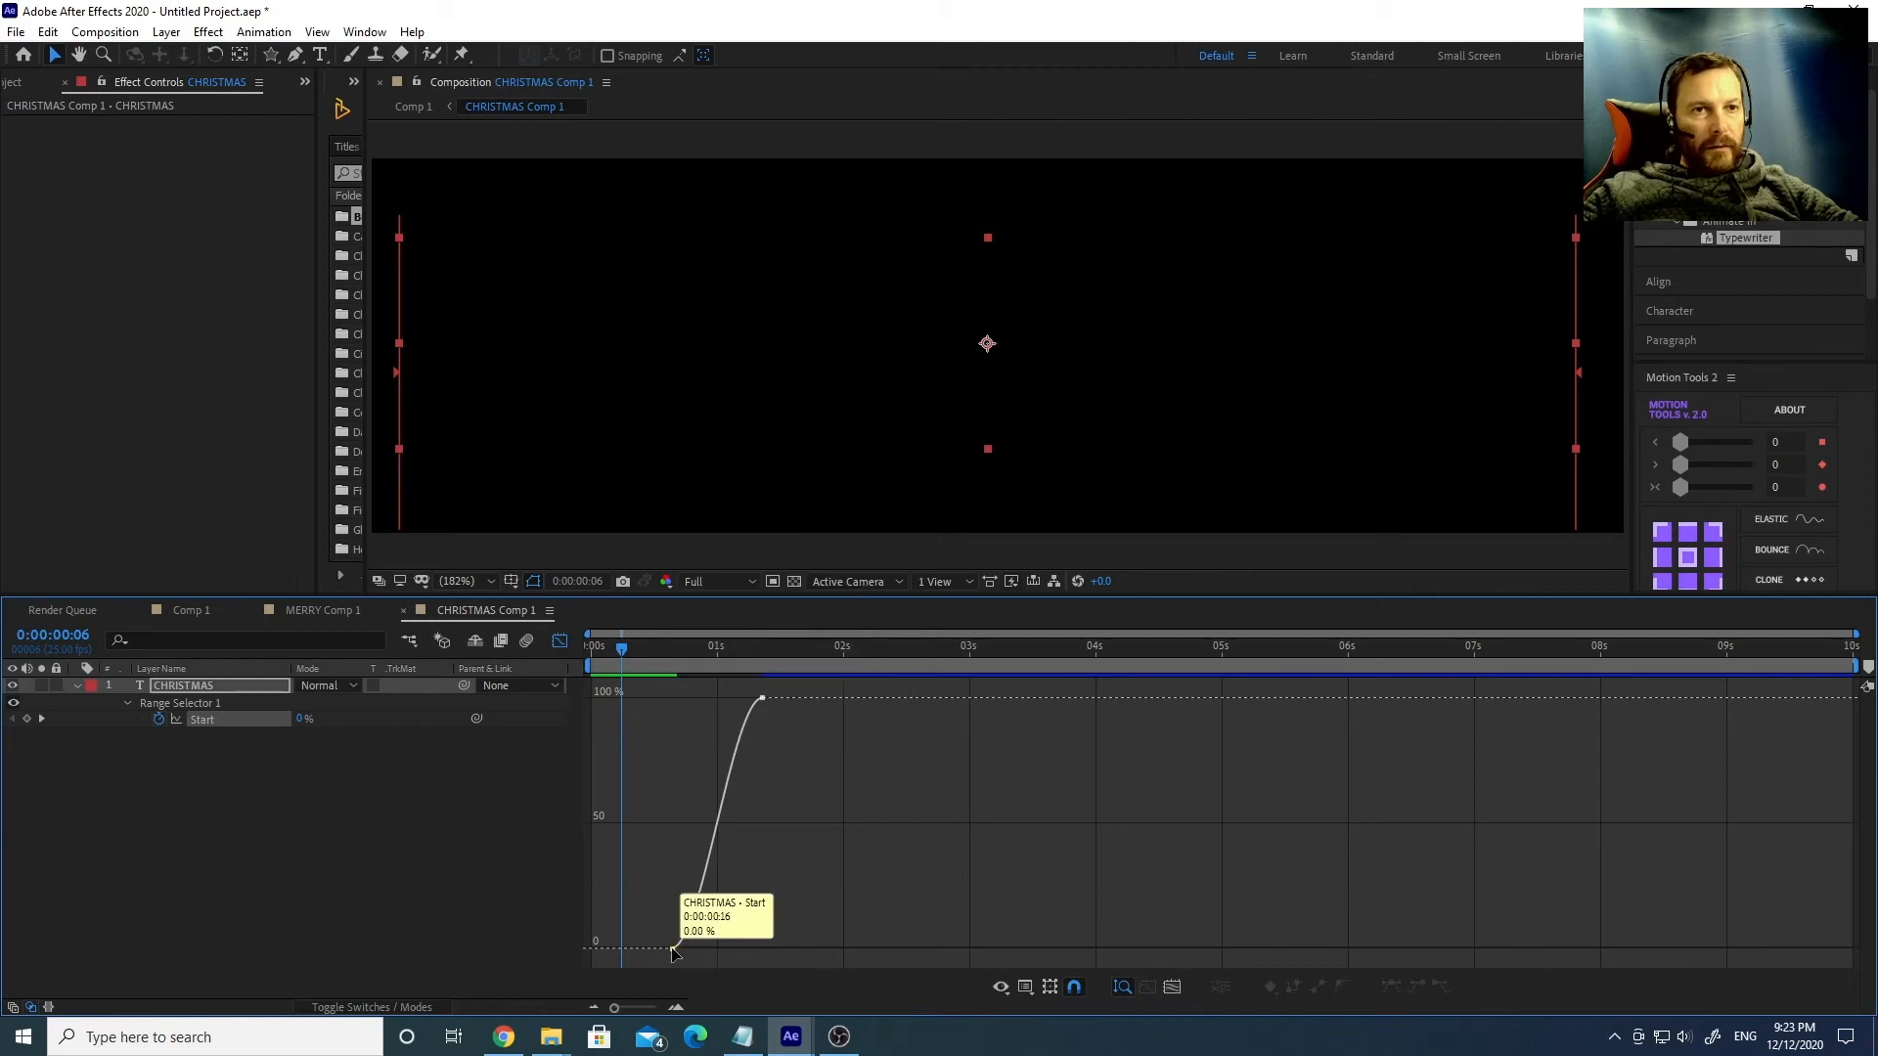
{"action": "left_click_drag", "start_coordinate": [668, 862], "coordinate": [635, 803]}
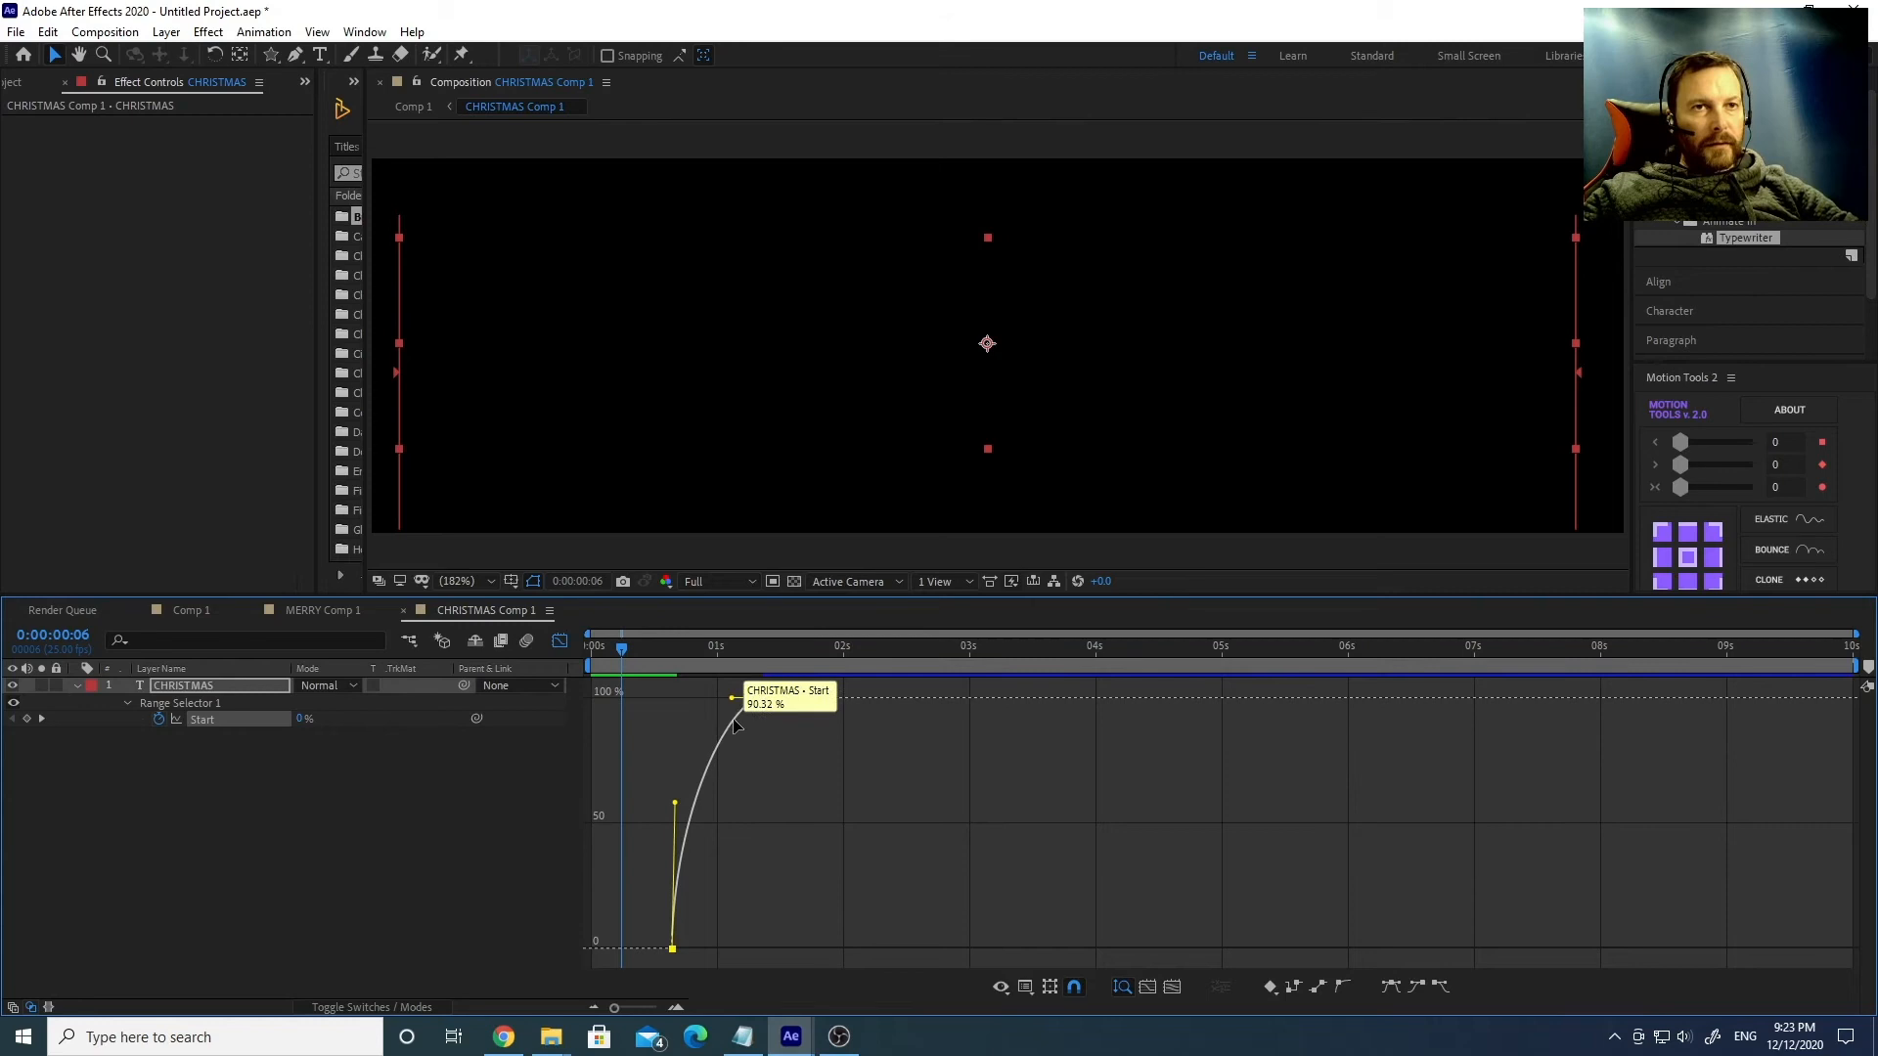
{"action": "left_click_drag", "start_coordinate": [663, 698], "coordinate": [613, 666]}
Preview the eased CHRISTMAS reveal in Comp 1 from 0:00:00:04, and park the playhead at 0:00:01:06.
{"action": "left_click", "coordinate": [191, 610]}
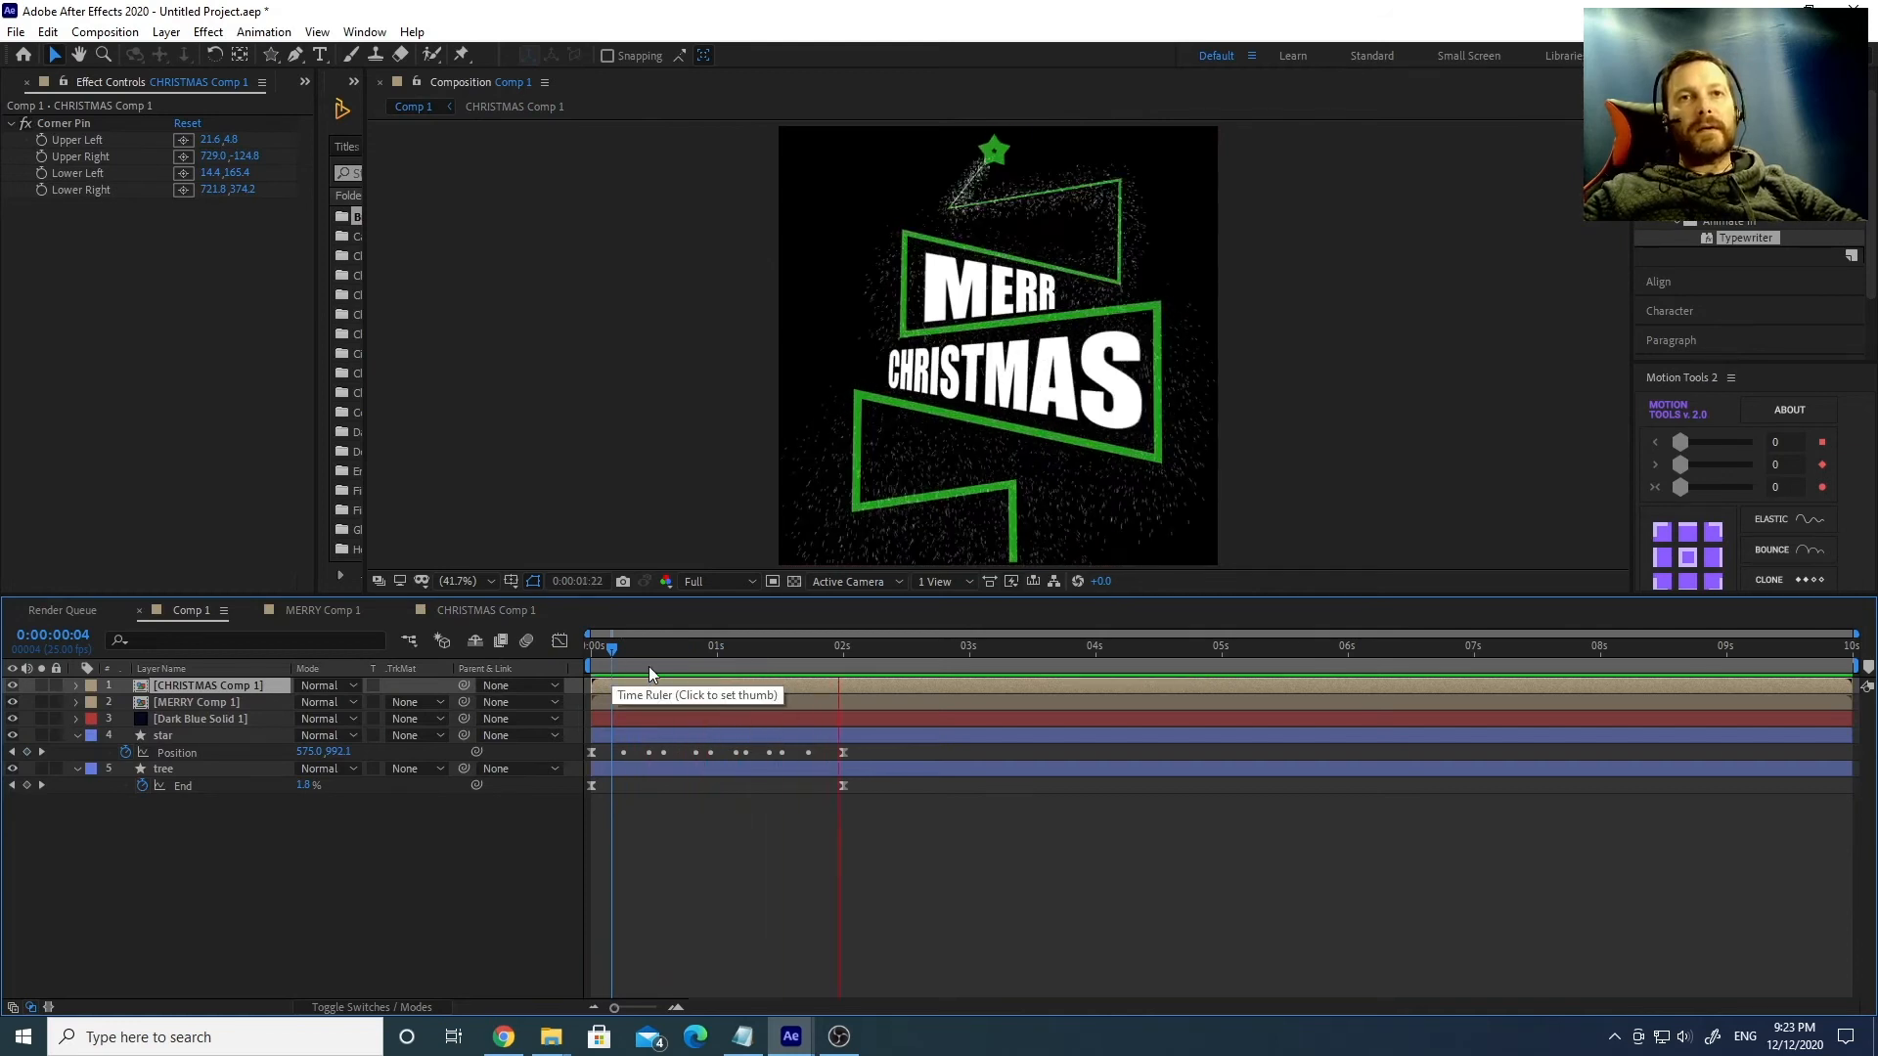
{"action": "left_click", "coordinate": [613, 653]}
{"action": "key", "text": "space"}
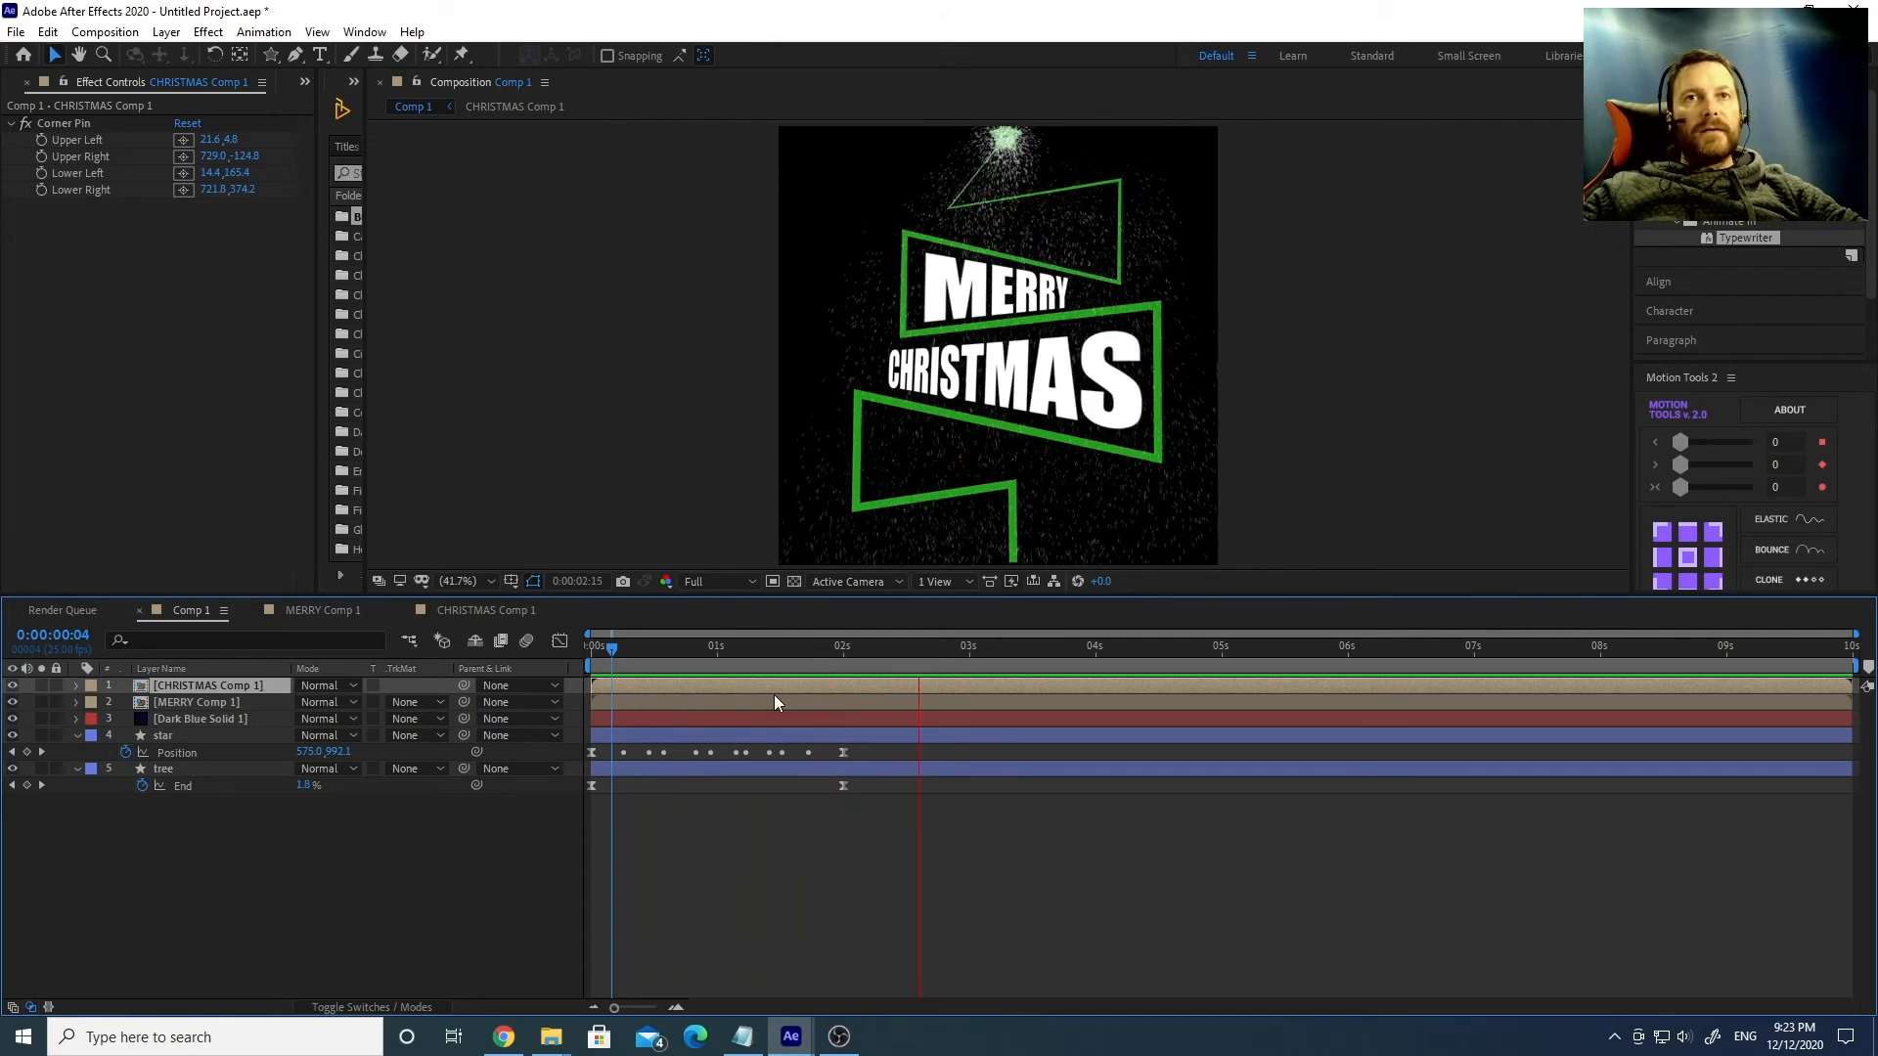
{"action": "left_click_drag", "start_coordinate": [698, 648], "coordinate": [747, 656]}
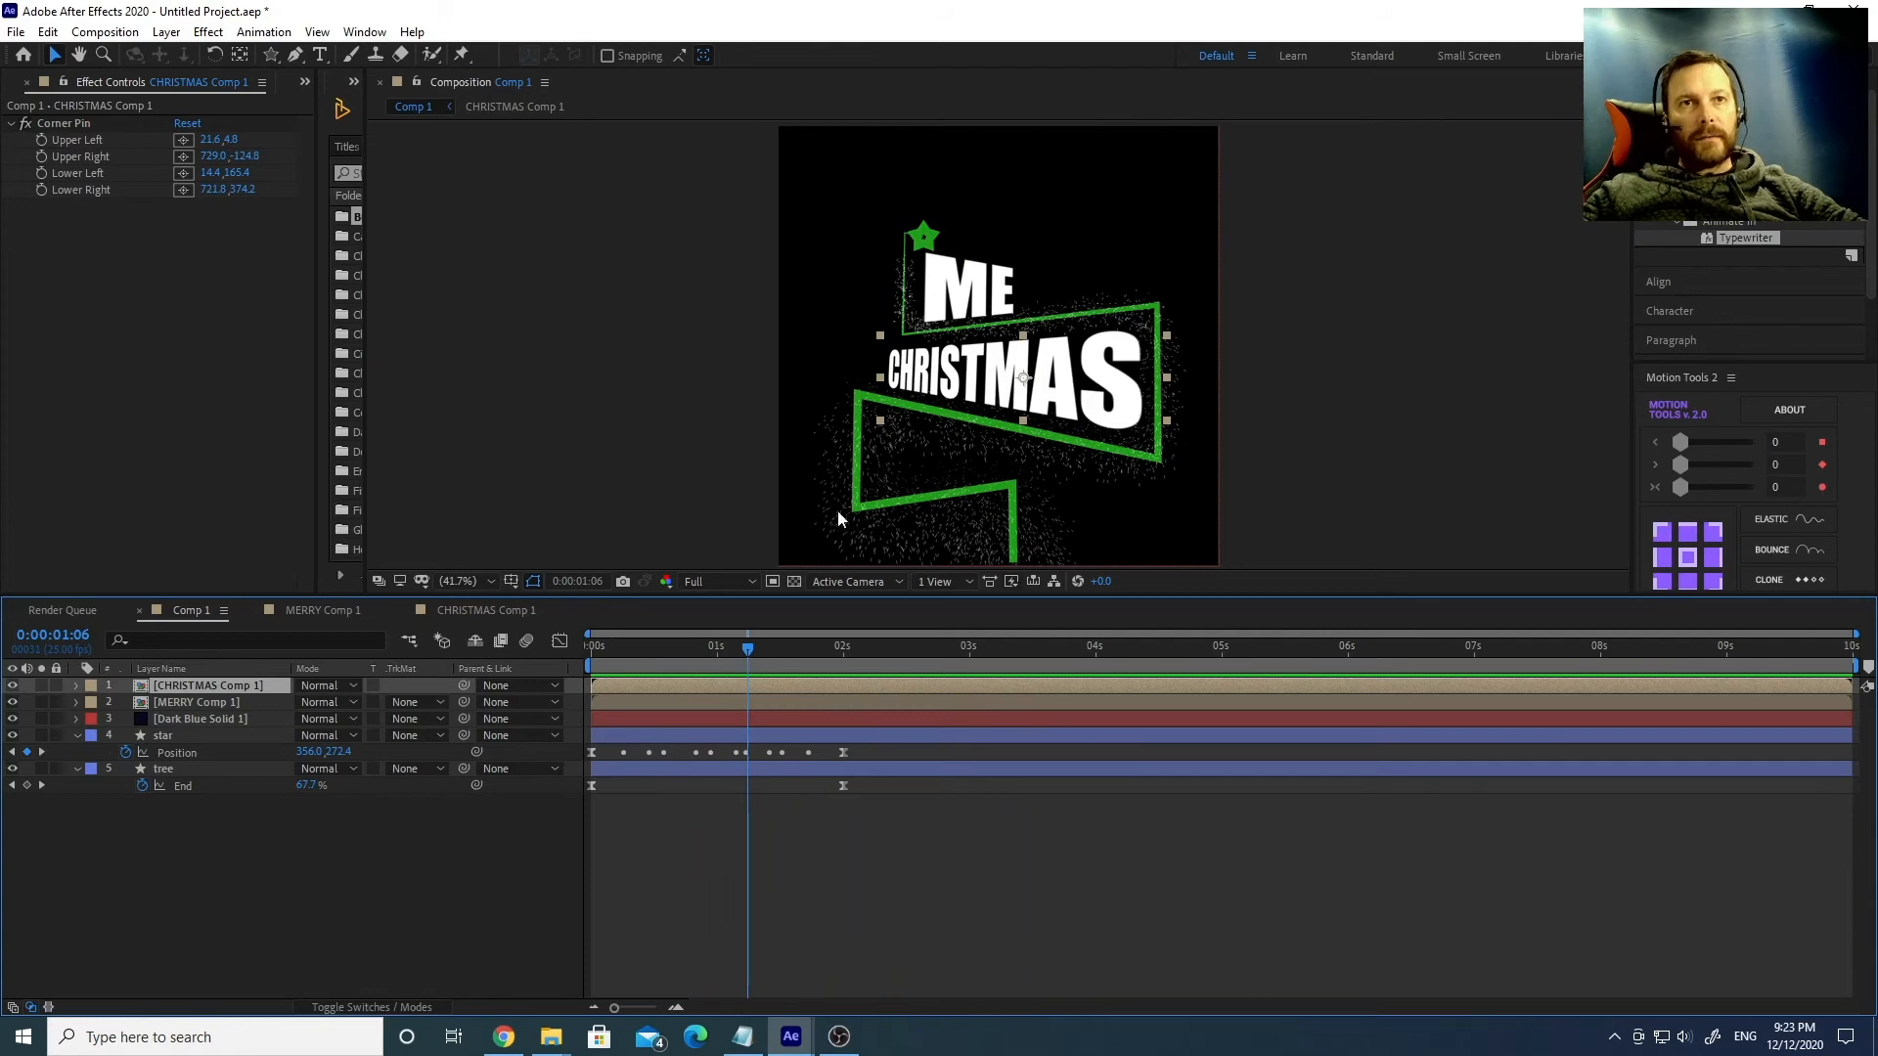
In MERRY Comp 1, reveal the MERRY text's Start keyframes and apply Easy Ease to both.
{"action": "double_click", "coordinate": [202, 701]}
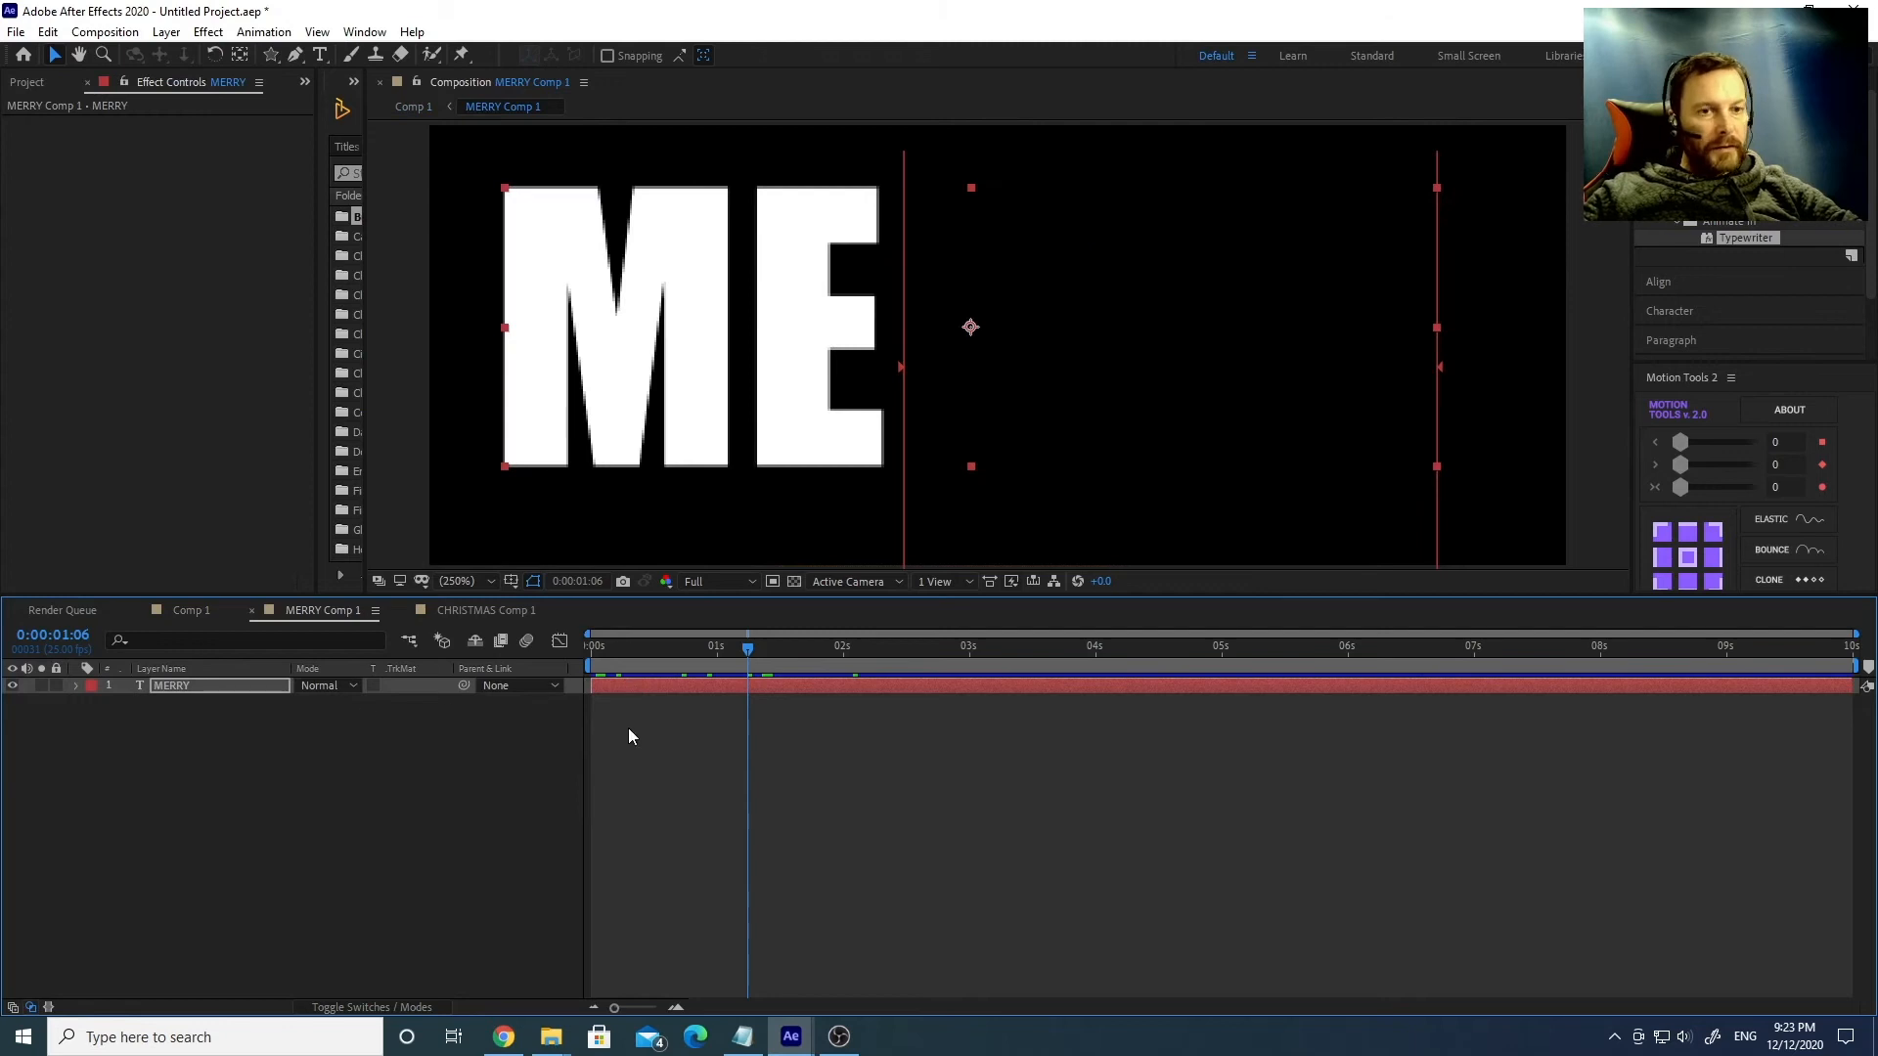
{"action": "key", "text": "u"}
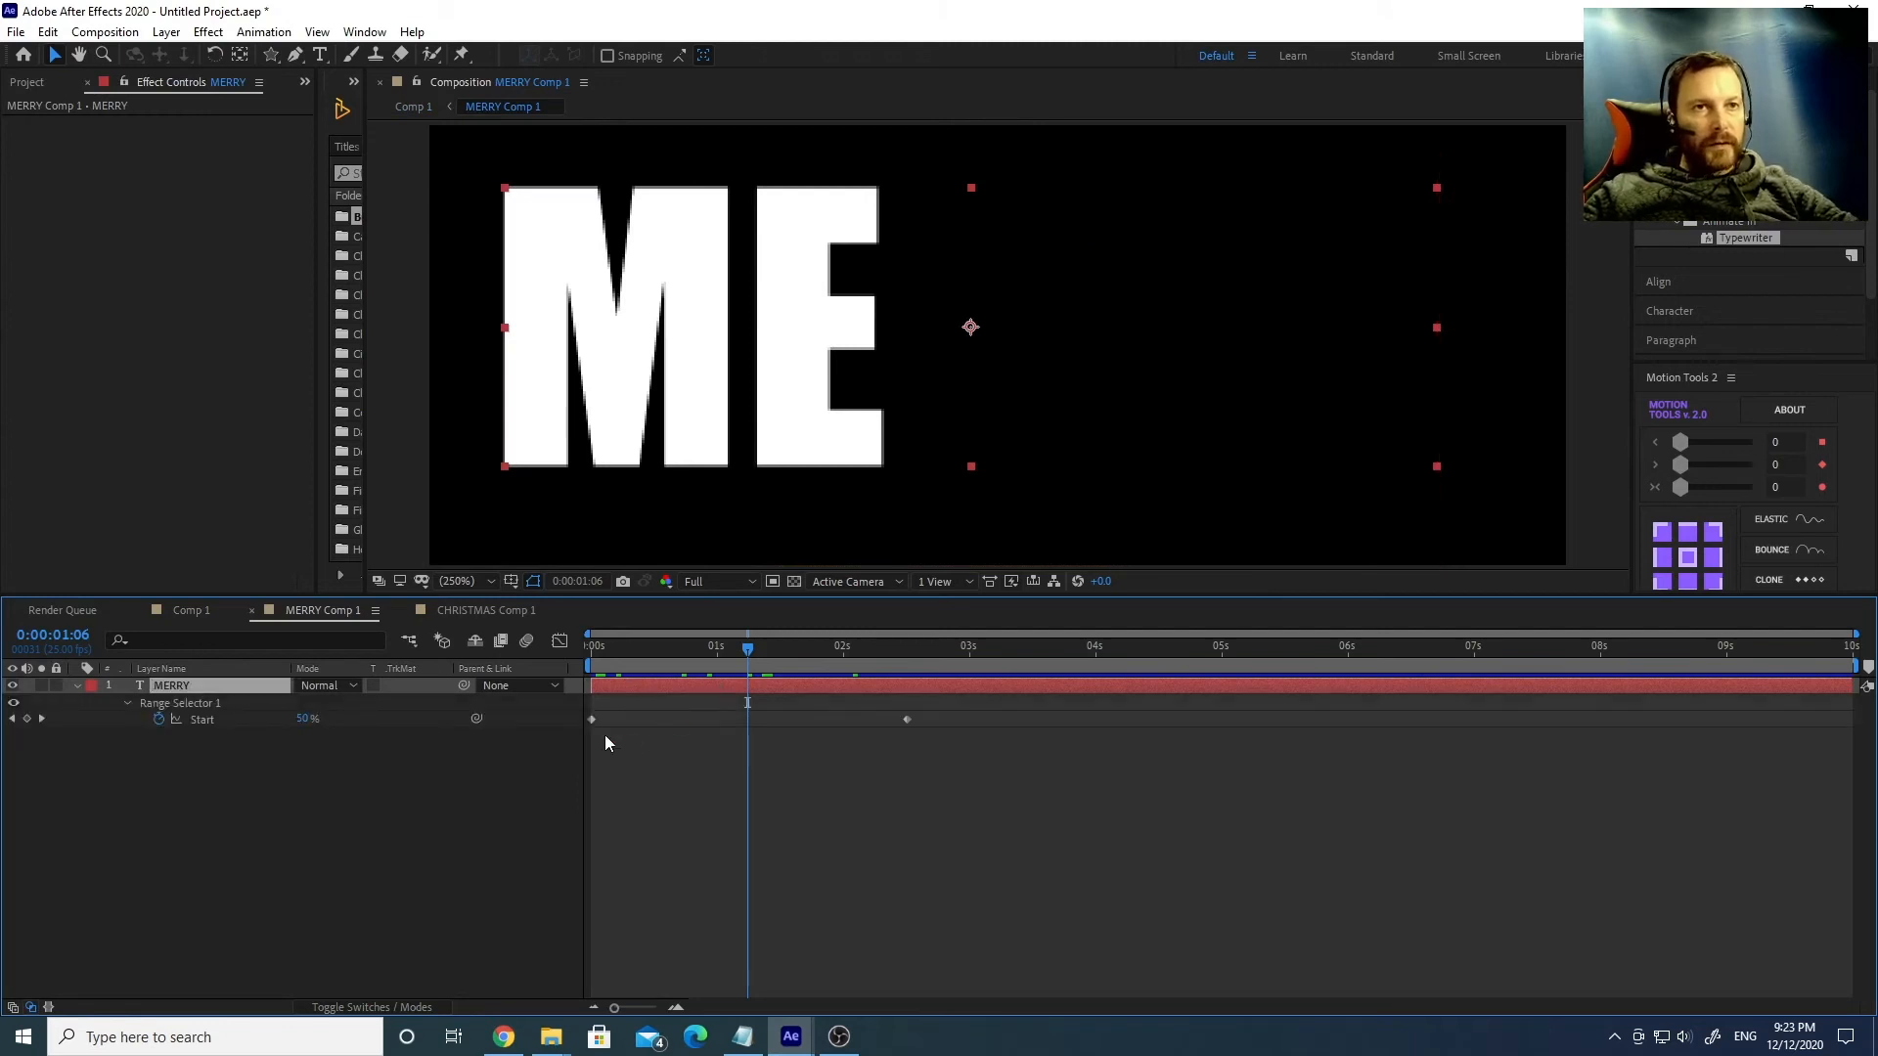
{"action": "left_click_drag", "start_coordinate": [981, 760], "coordinate": [591, 719]}
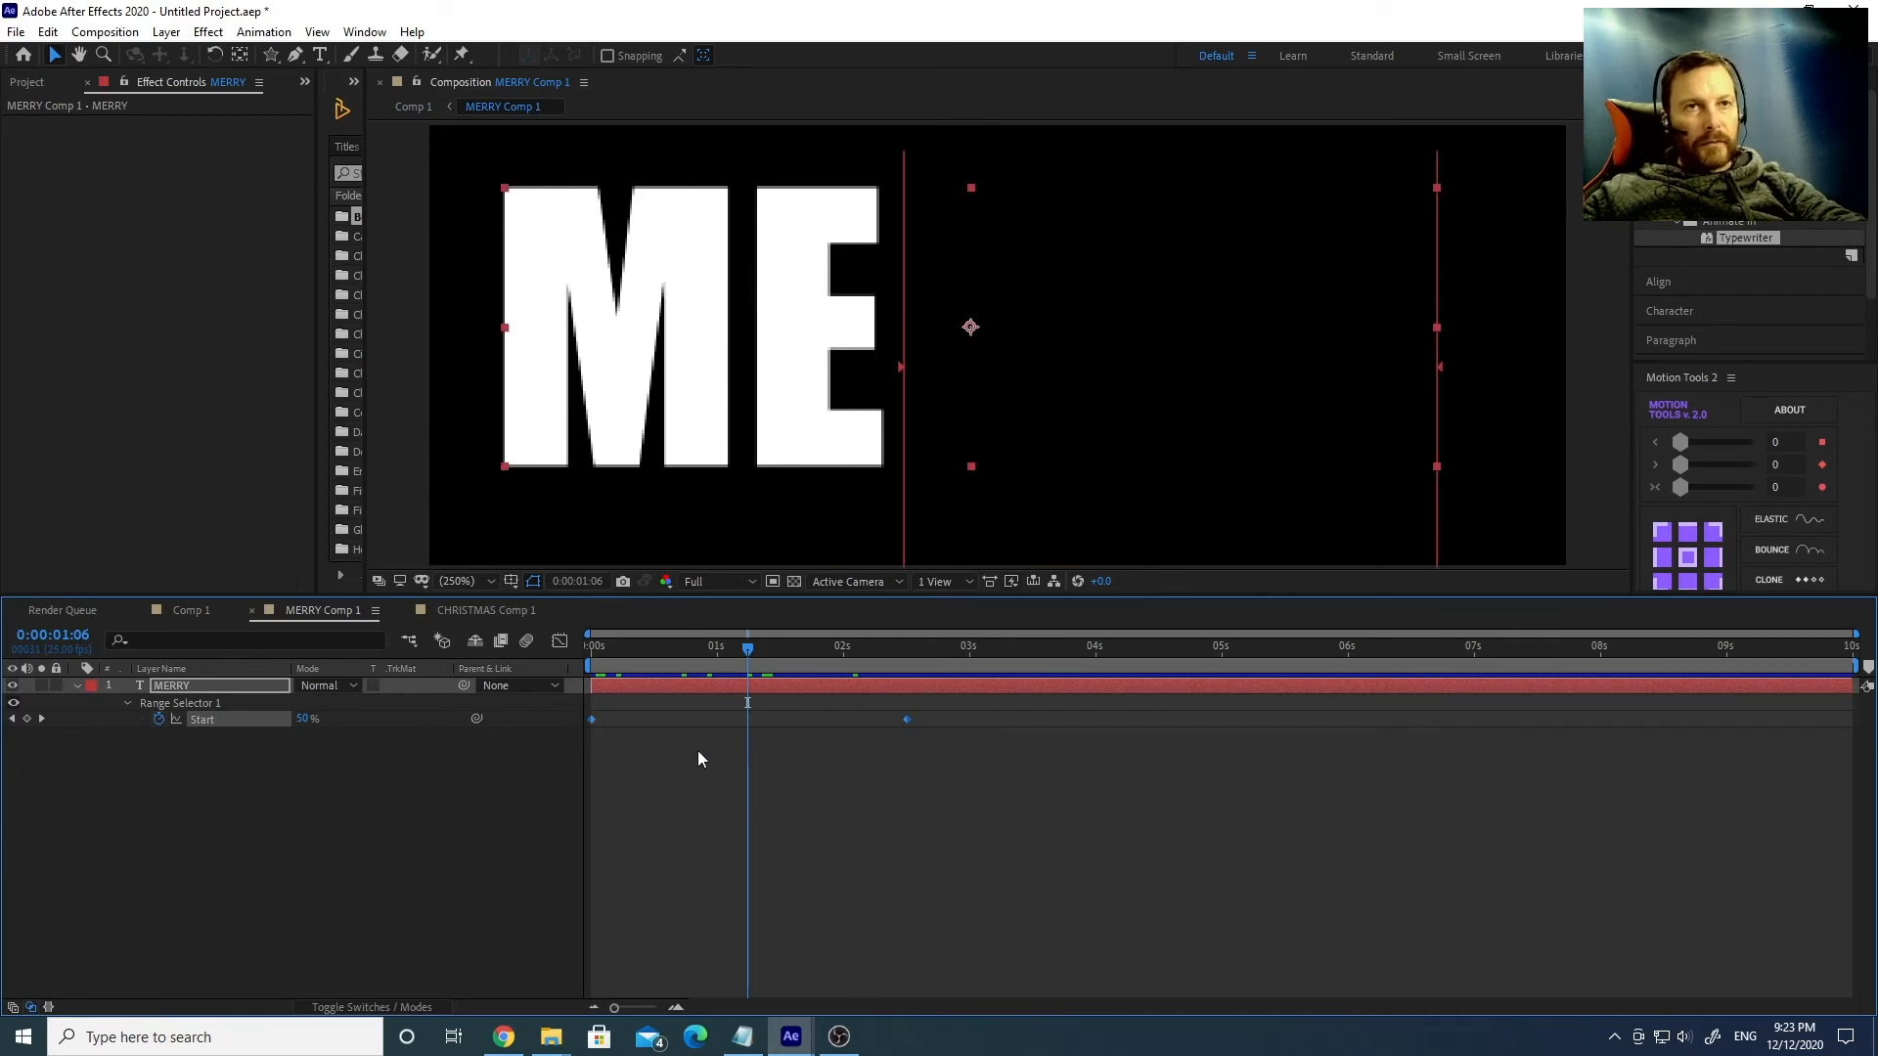
{"action": "key", "text": "F9"}
{"action": "left_click", "coordinate": [635, 747]}
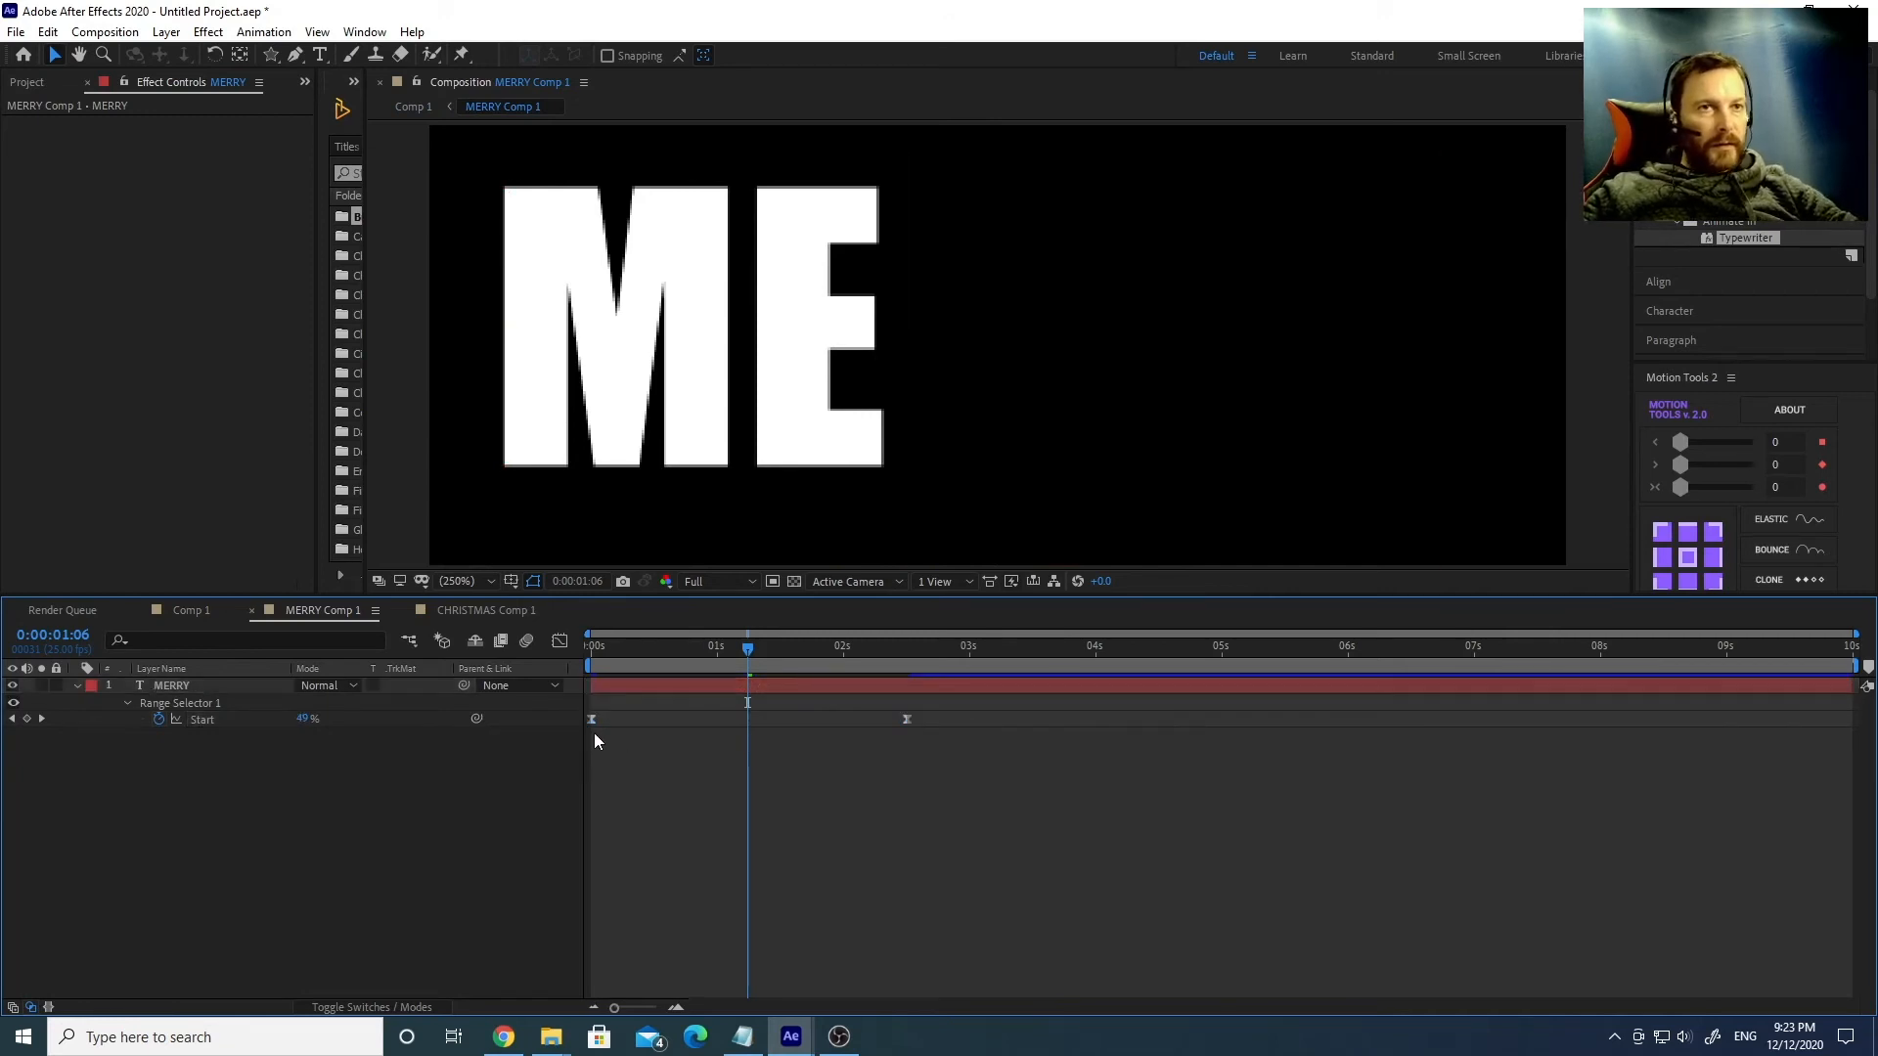
Move MERRY's first Start keyframe to 0:00:01:00 and preview its delayed reveal in Comp 1.
{"action": "left_click_drag", "start_coordinate": [591, 719], "coordinate": [718, 720]}
{"action": "left_click_drag", "start_coordinate": [712, 645], "coordinate": [899, 673]}
{"action": "left_click", "coordinate": [191, 611]}
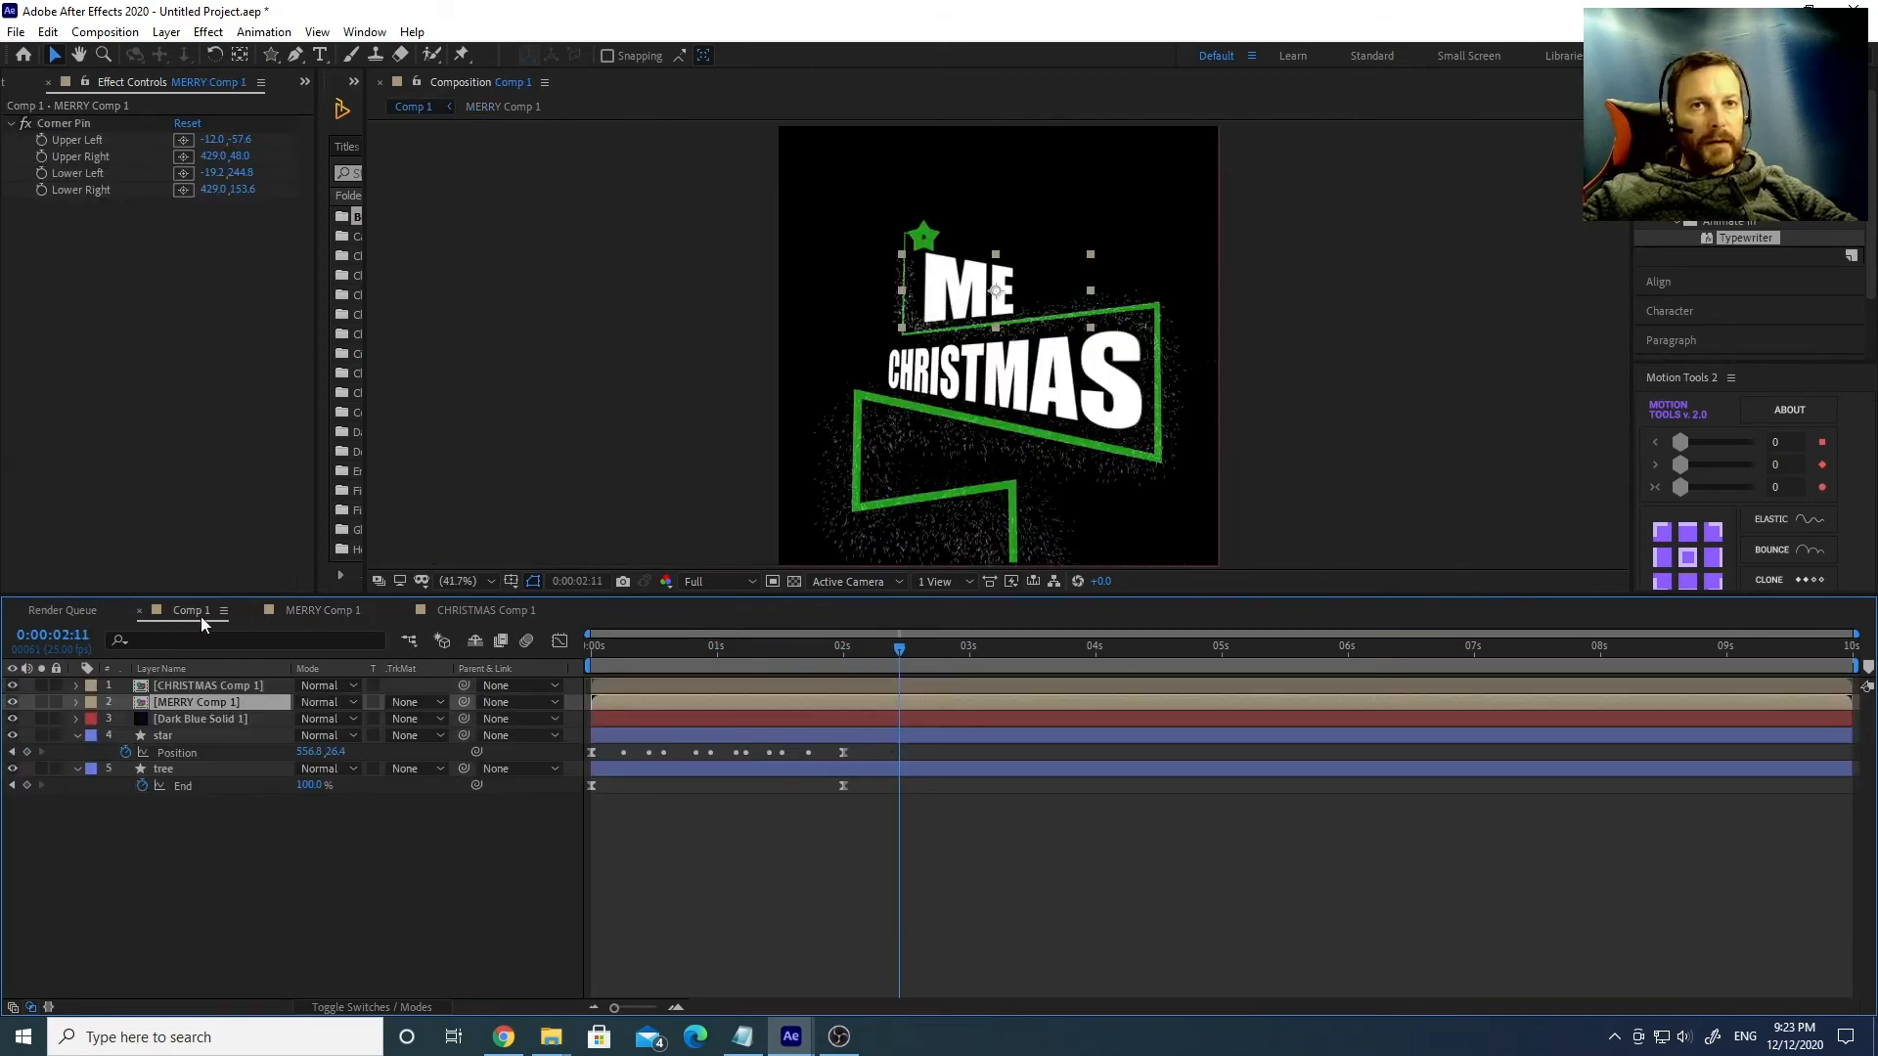
{"action": "left_click_drag", "start_coordinate": [672, 650], "coordinate": [587, 650]}
{"action": "key", "text": "space"}
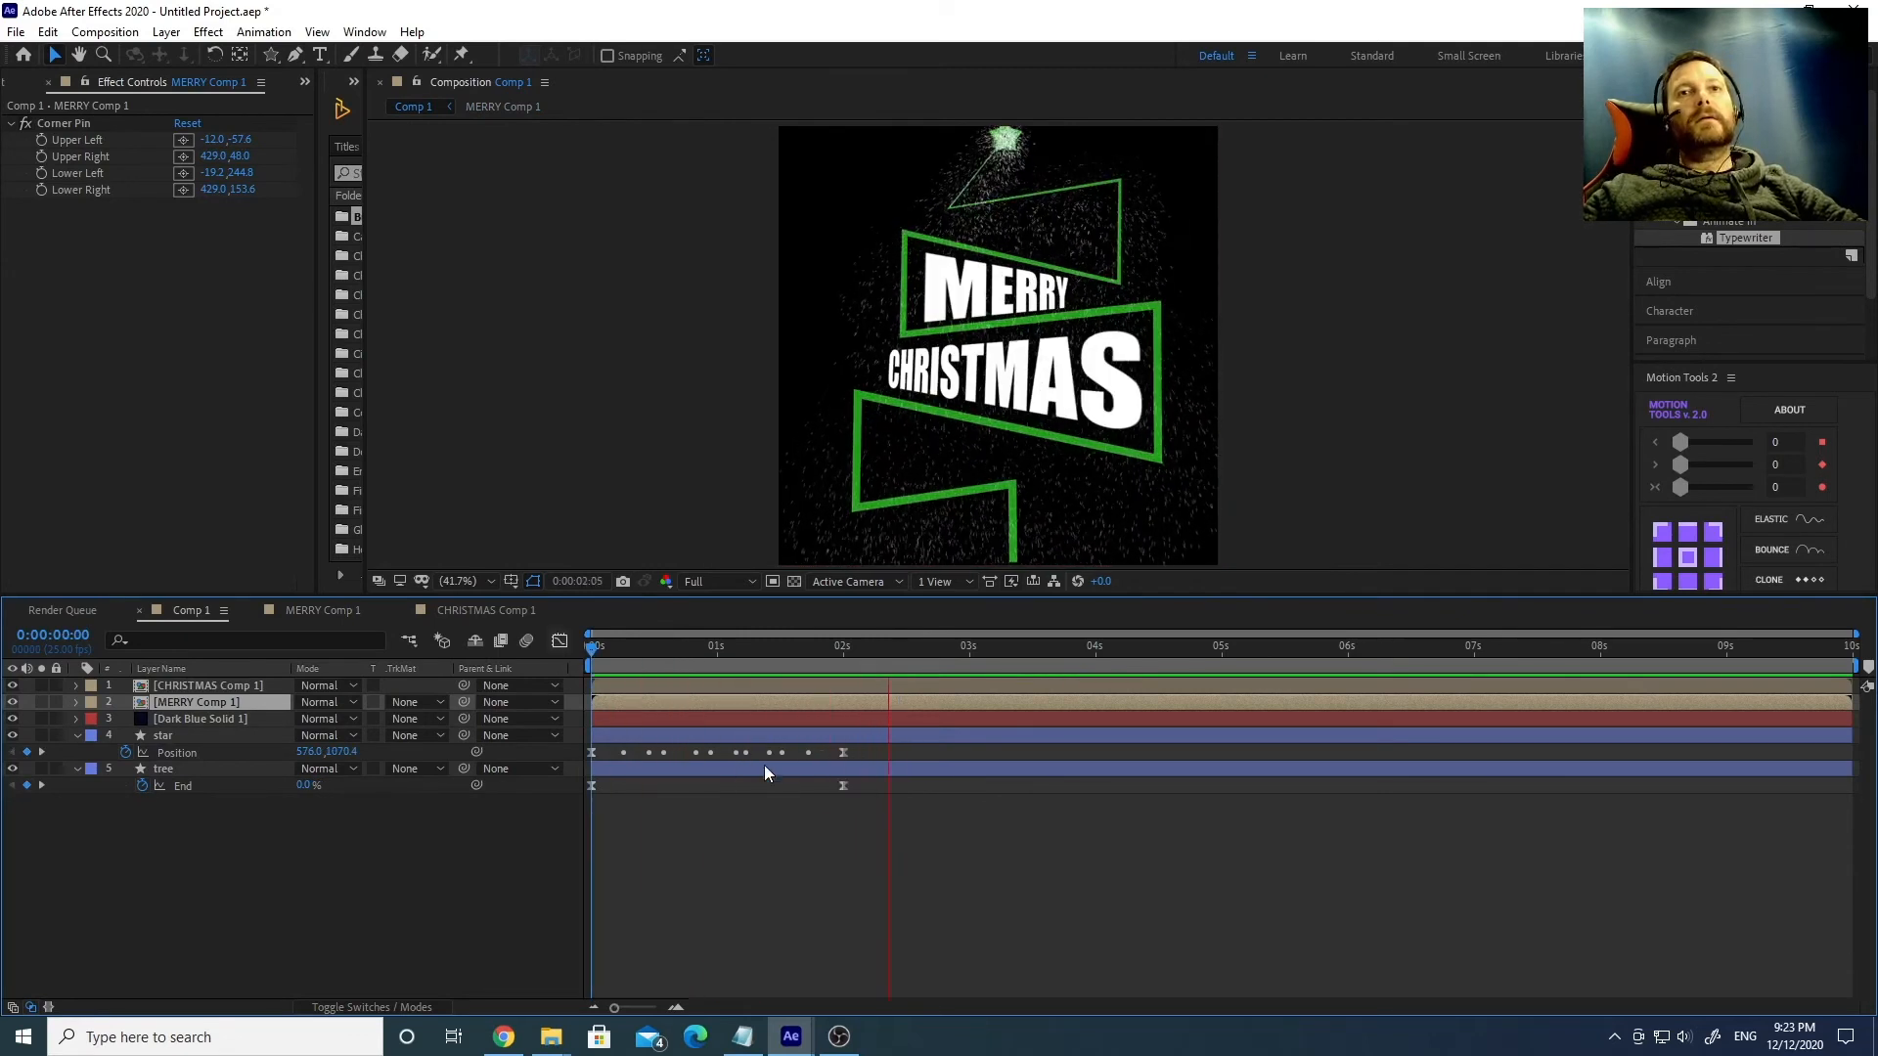
{"action": "left_click", "coordinate": [722, 649]}
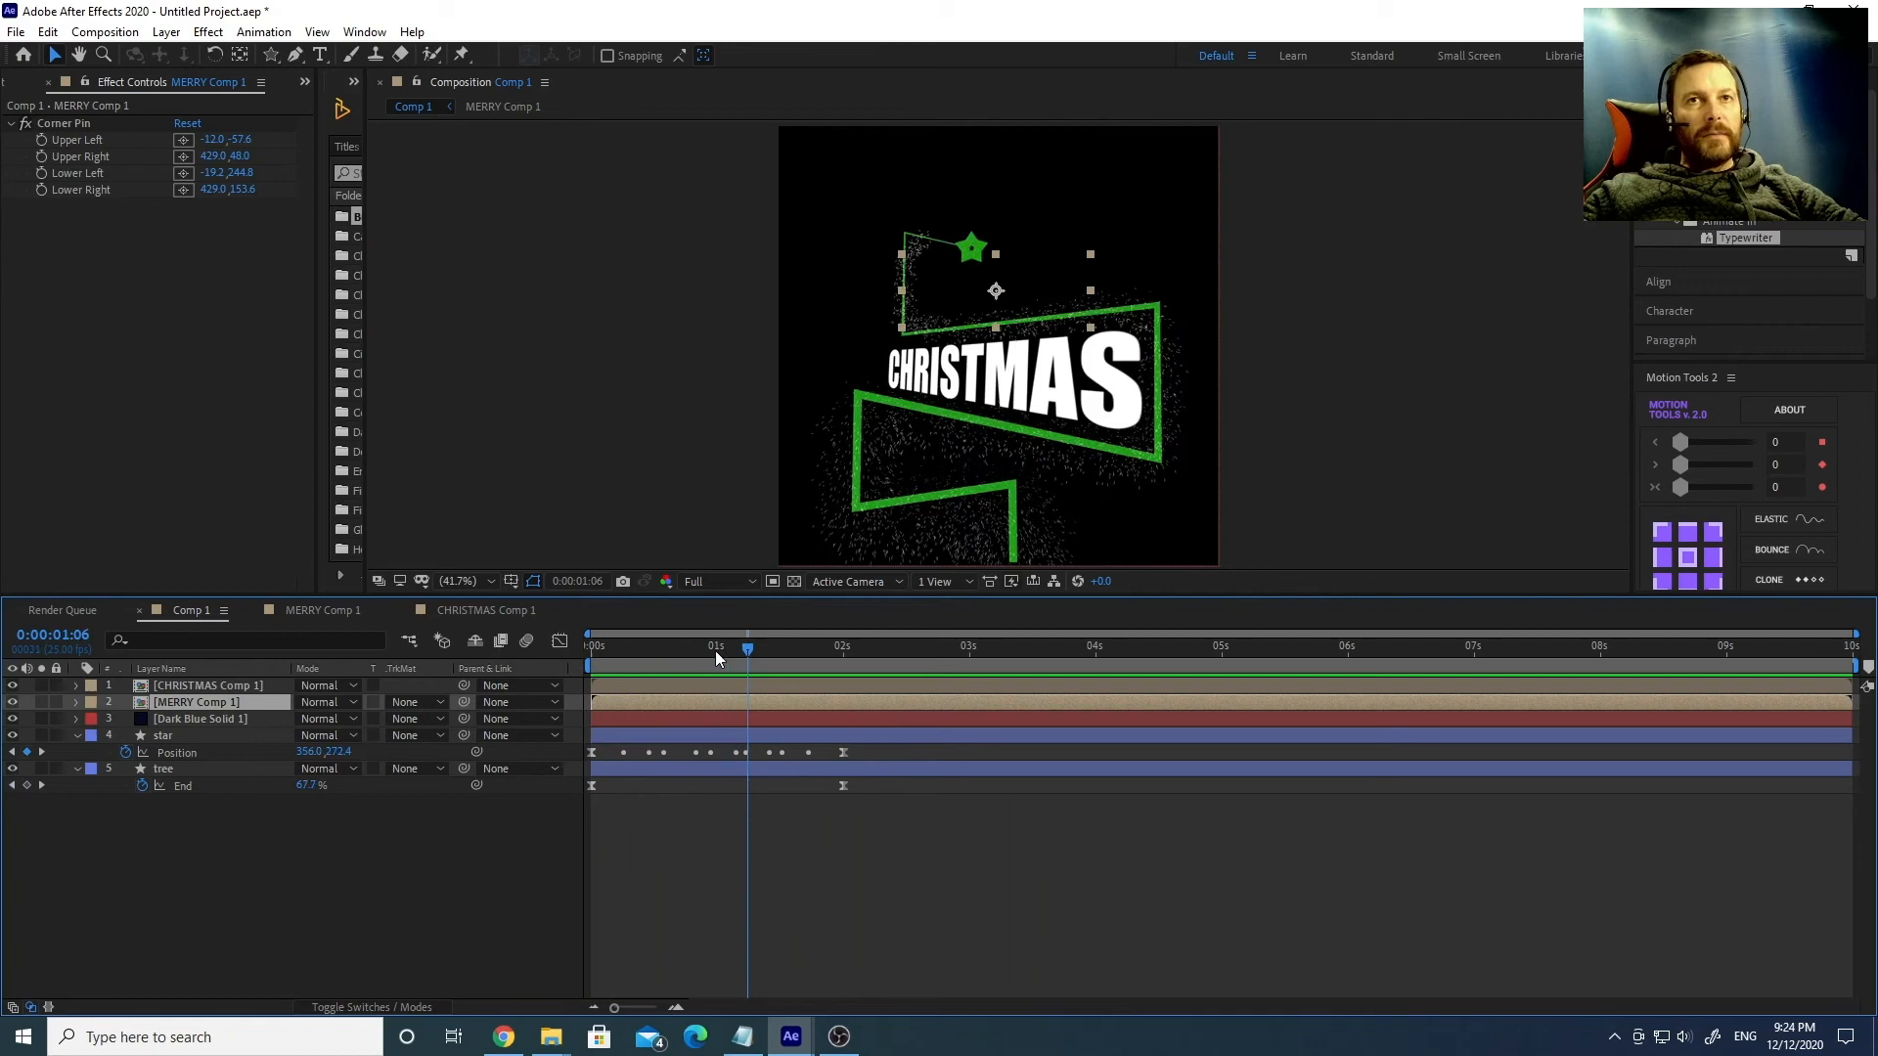
{"action": "left_click_drag", "start_coordinate": [714, 650], "coordinate": [652, 650]}
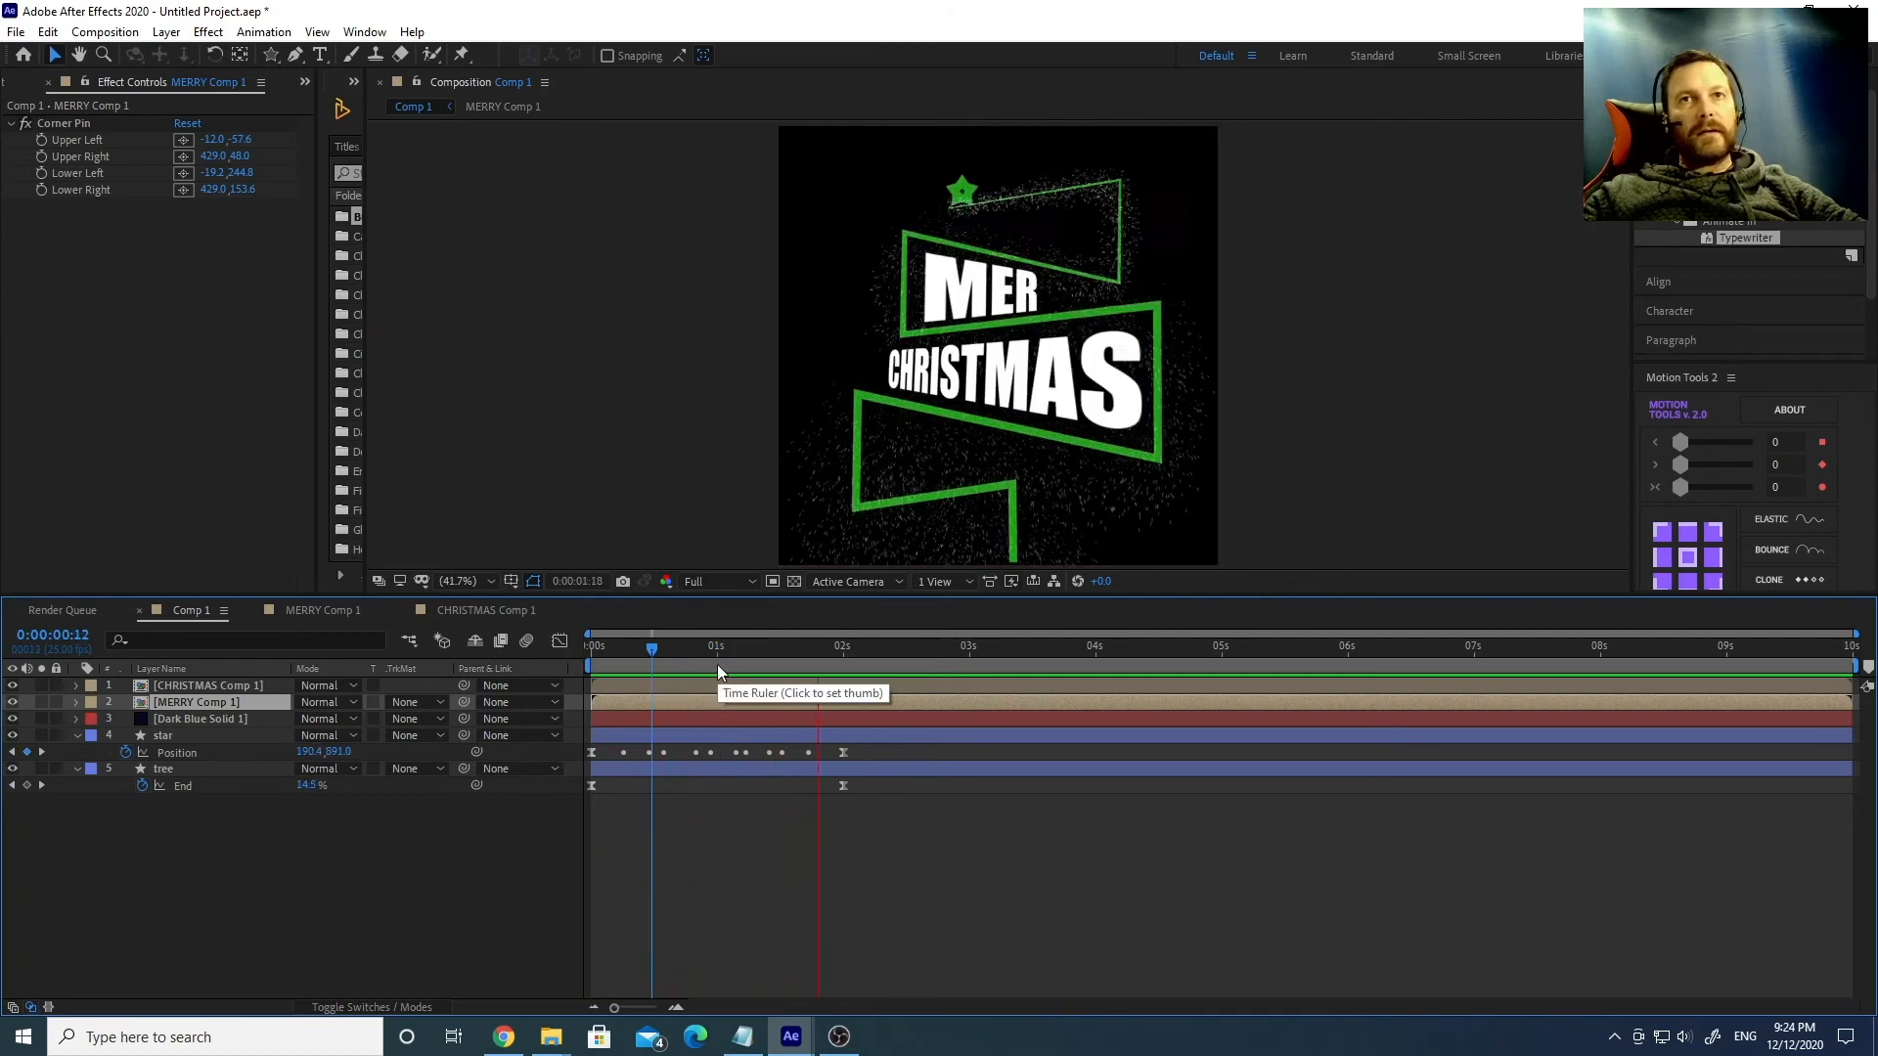
{"action": "left_click", "coordinate": [760, 650]}
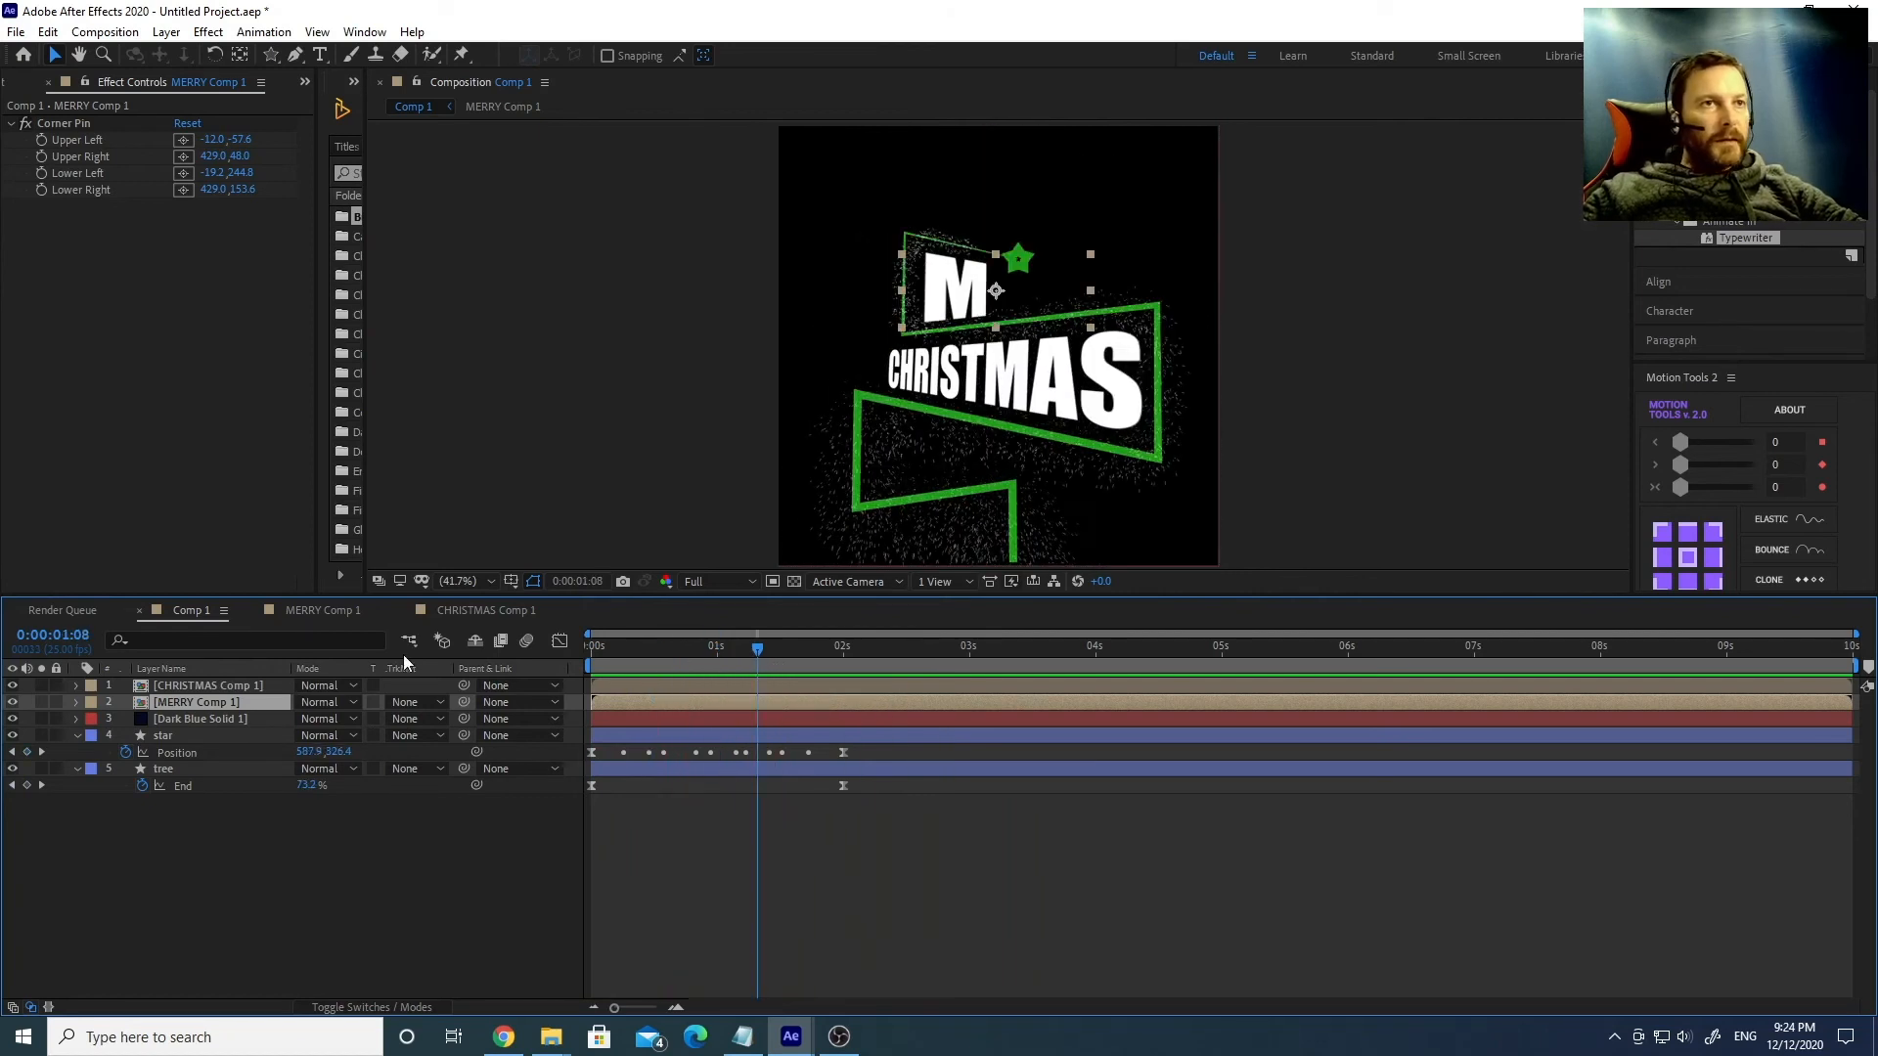
Move MERRY's last Start keyframe to about 1.9 s and preview Comp 1 from 0:00:00:12.
{"action": "left_click", "coordinate": [309, 614]}
{"action": "left_click_drag", "start_coordinate": [912, 724], "coordinate": [828, 720]}
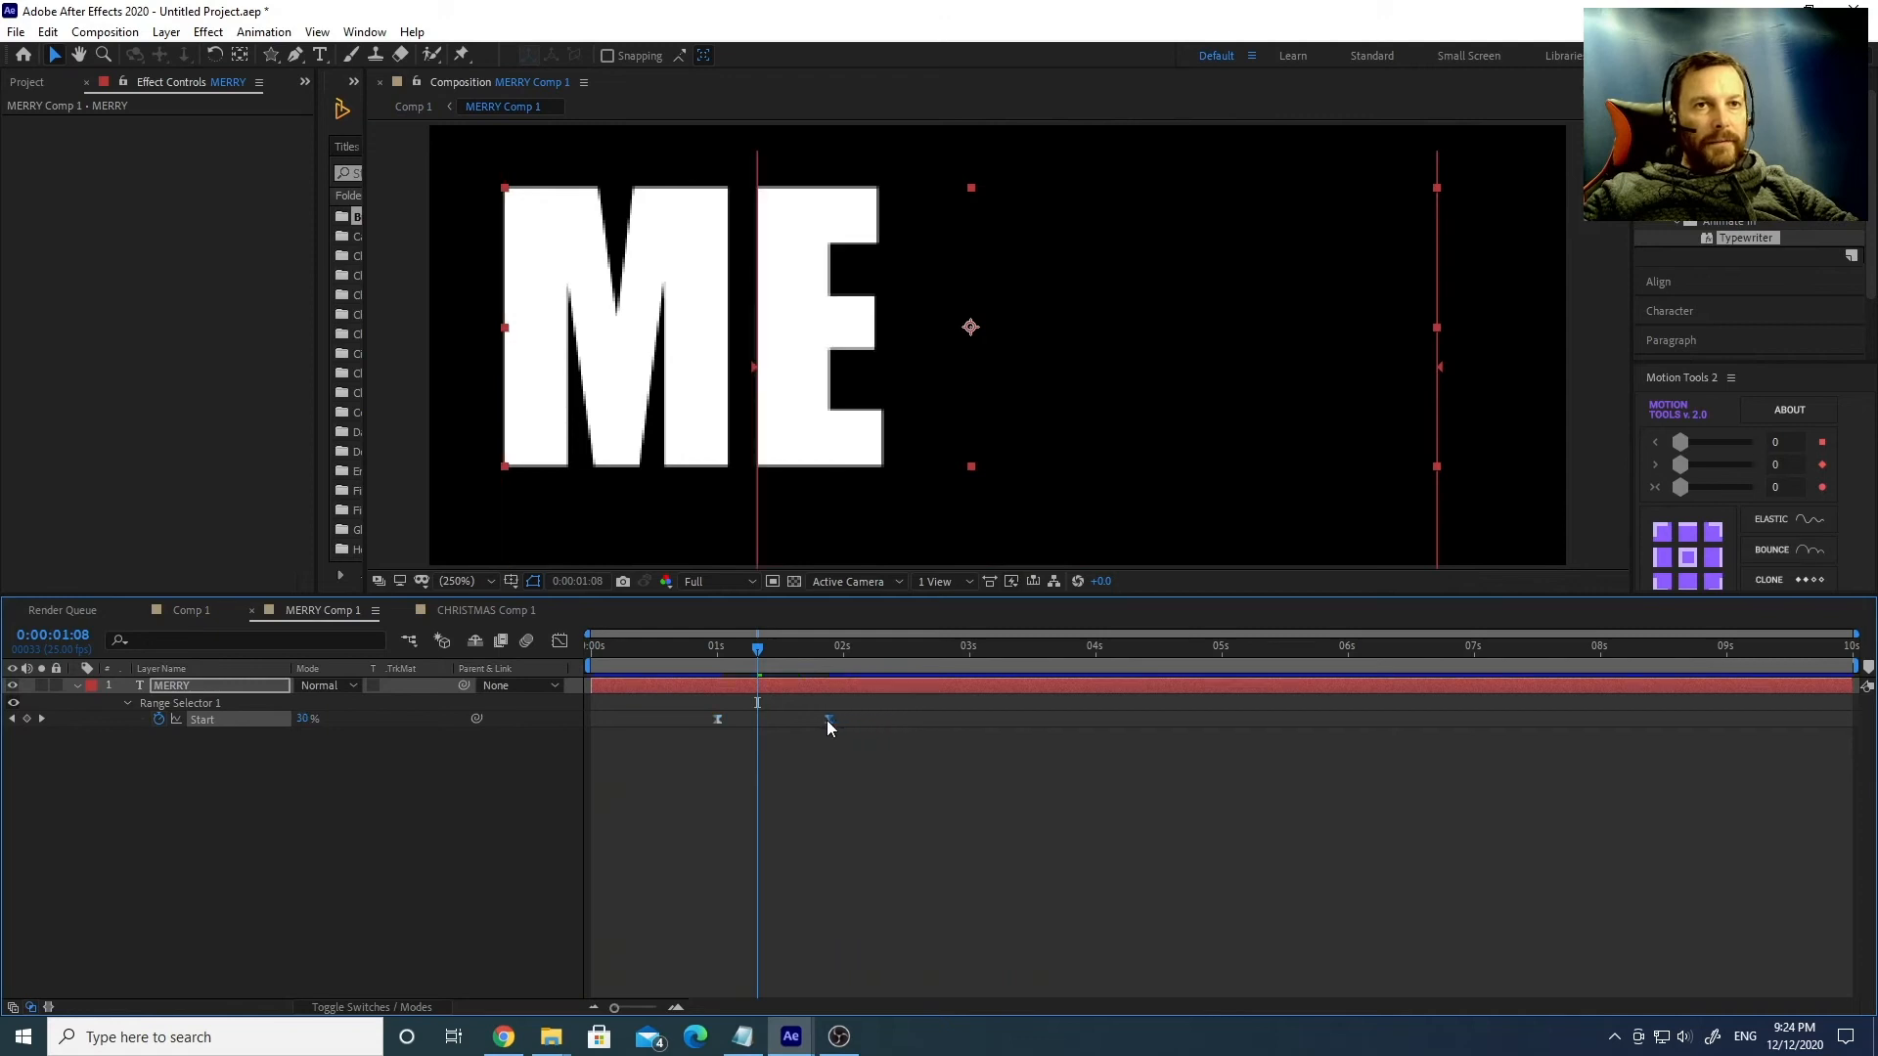
{"action": "left_click", "coordinate": [191, 611]}
{"action": "left_click", "coordinate": [650, 649]}
{"action": "key", "text": "space"}
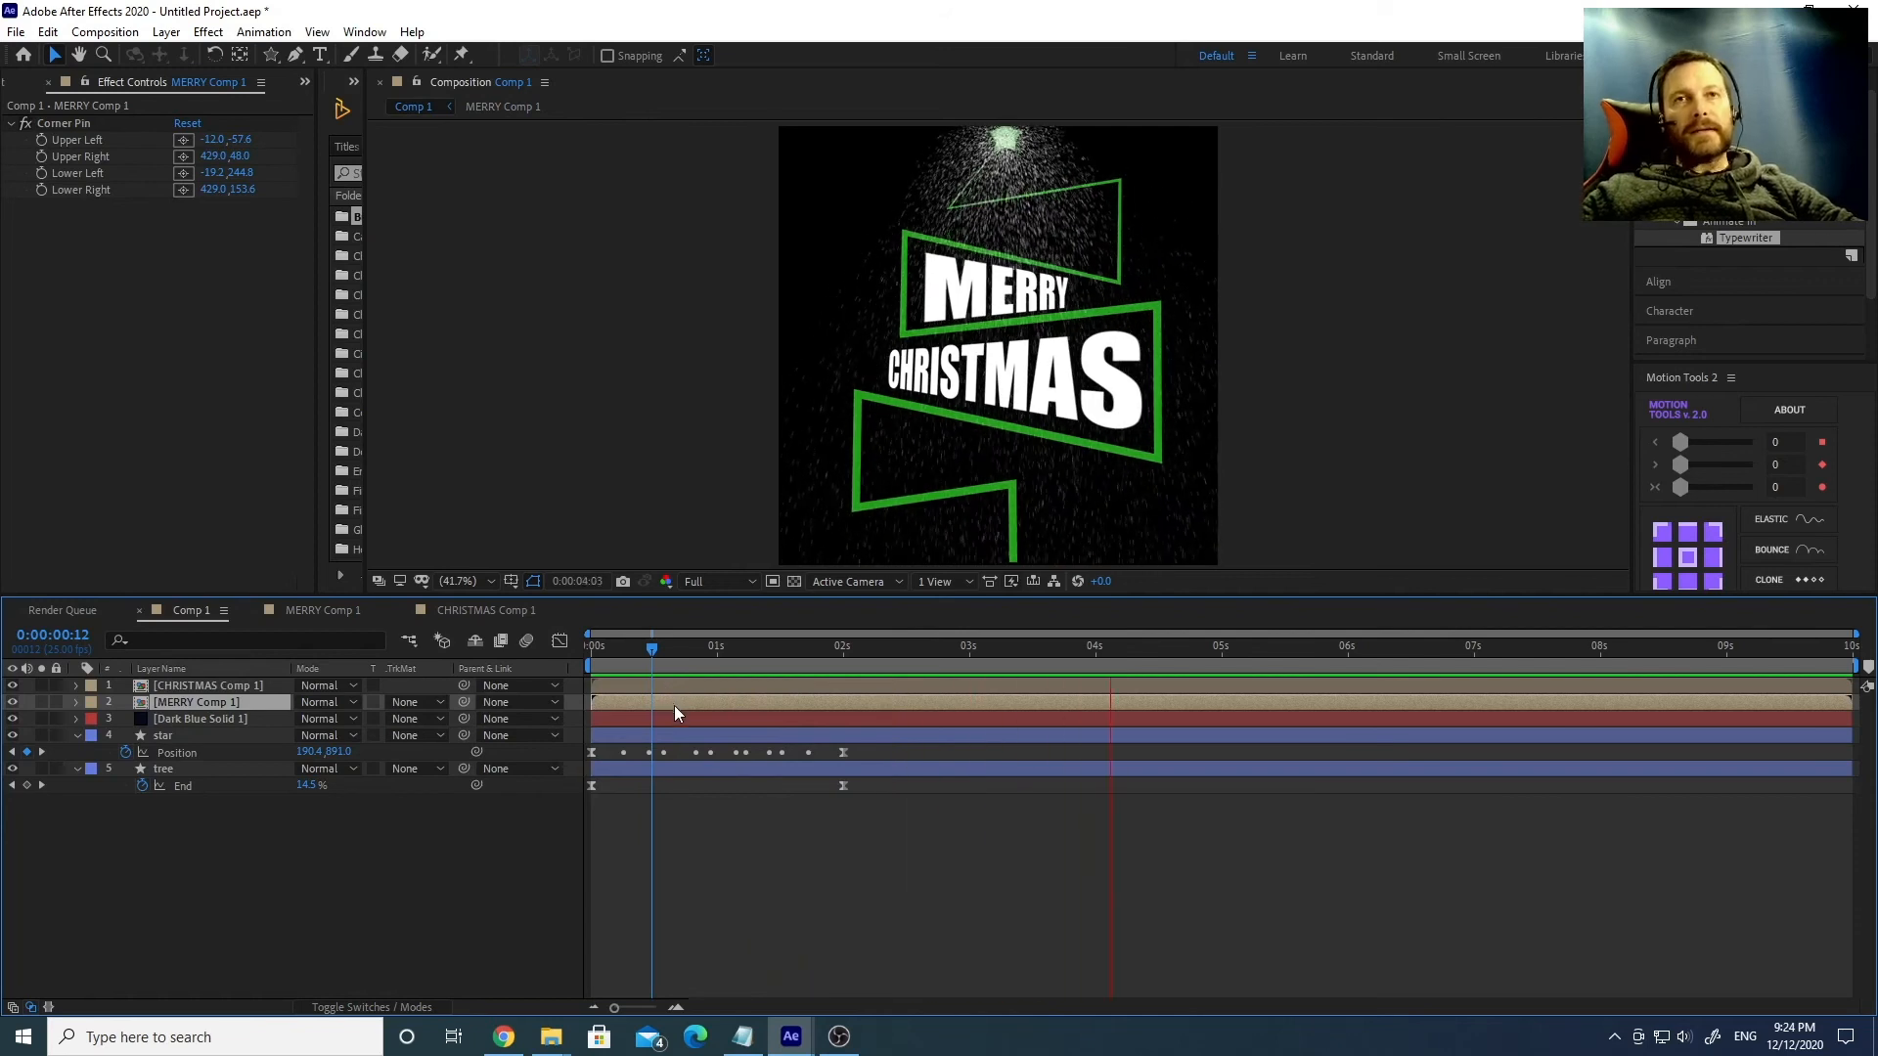
Scrub through the finished text and tree timing in Comp 1, and play the whole animation from 0:00:00:00.
{"action": "left_click_drag", "start_coordinate": [652, 655], "coordinate": [681, 661]}
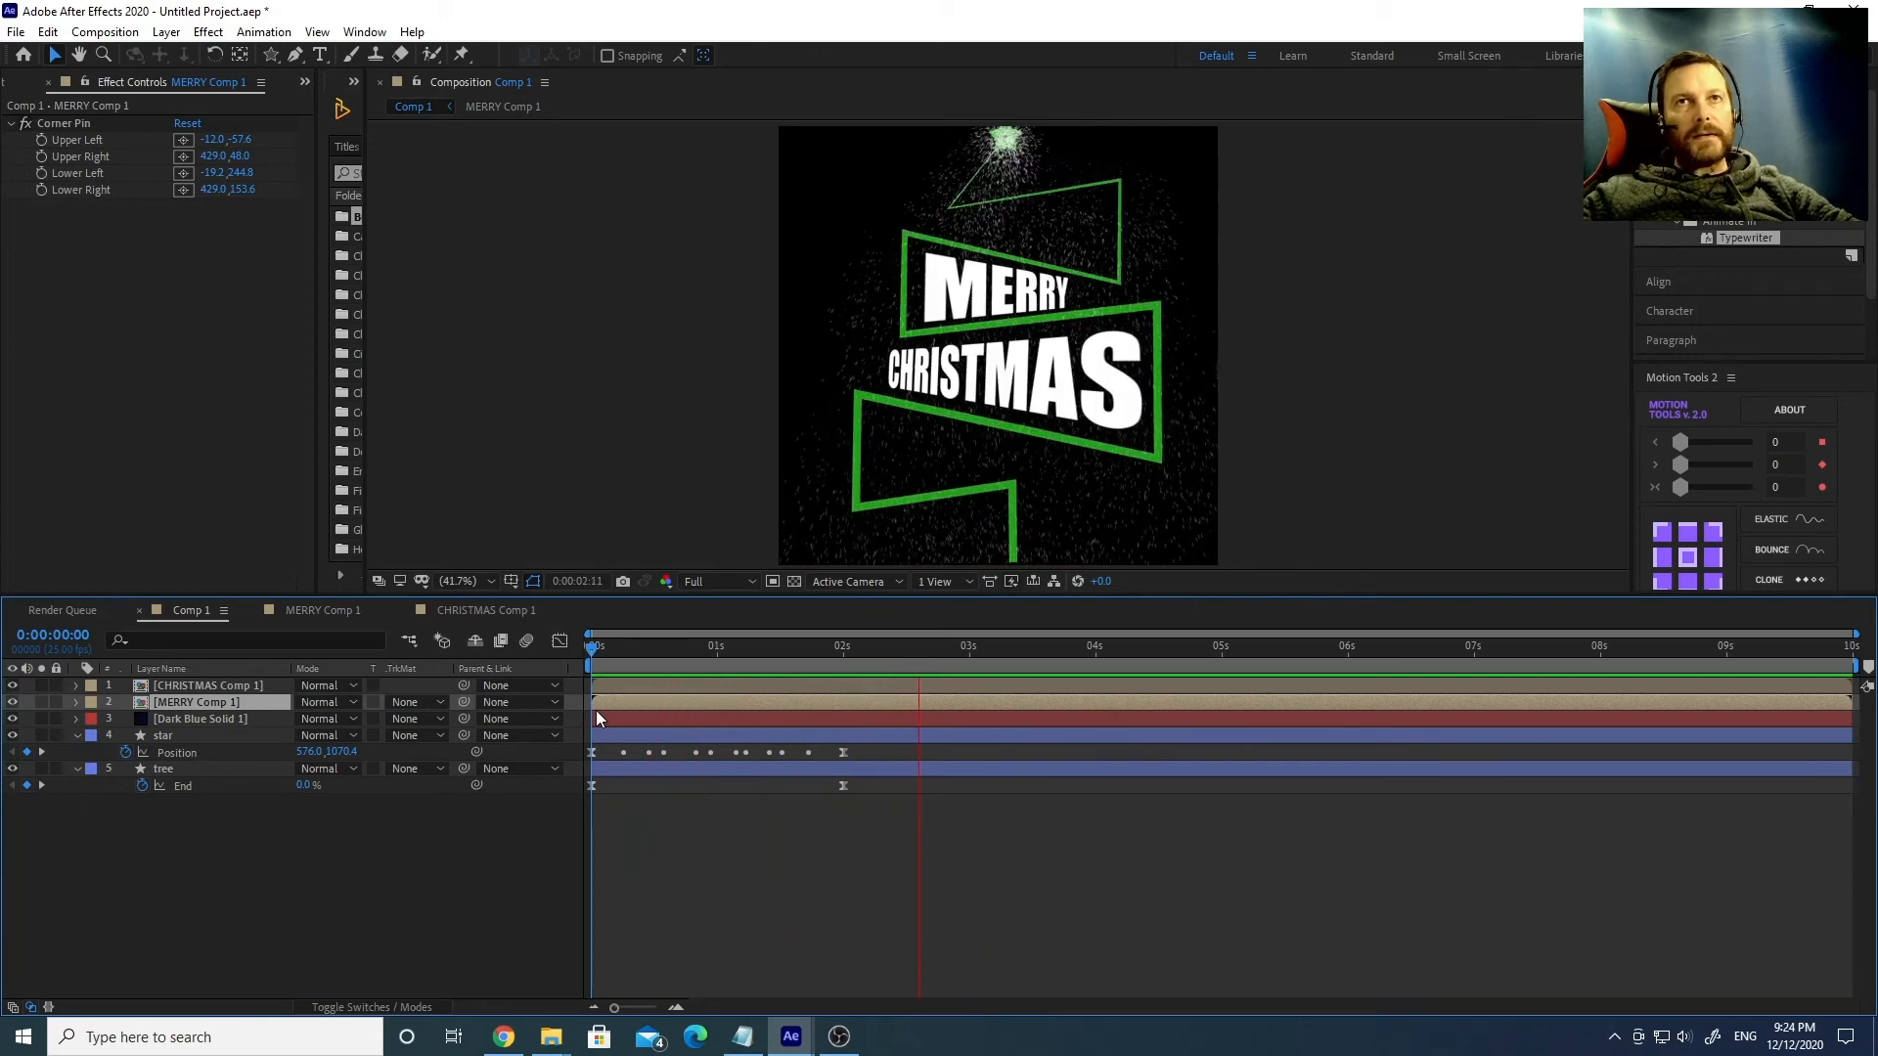
{"action": "left_click_drag", "start_coordinate": [634, 645], "coordinate": [698, 658]}
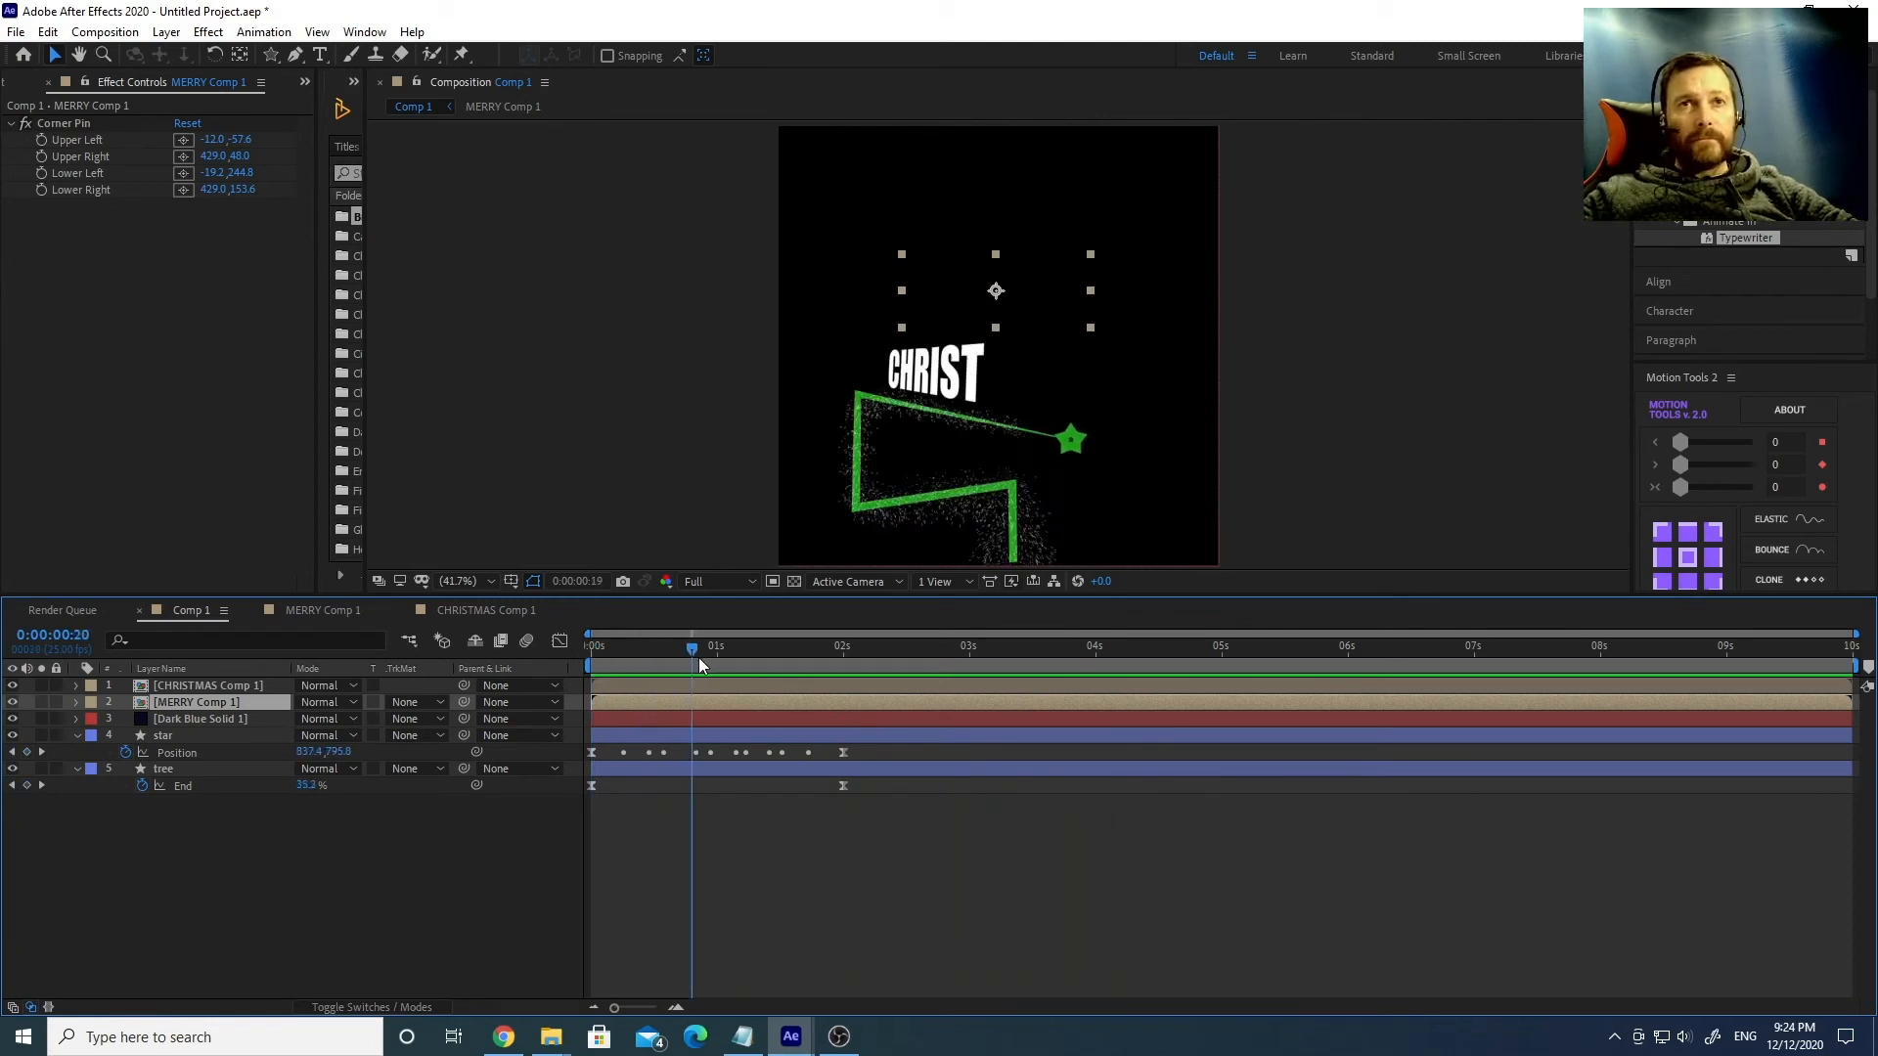
{"action": "left_click_drag", "start_coordinate": [842, 676], "coordinate": [879, 678]}
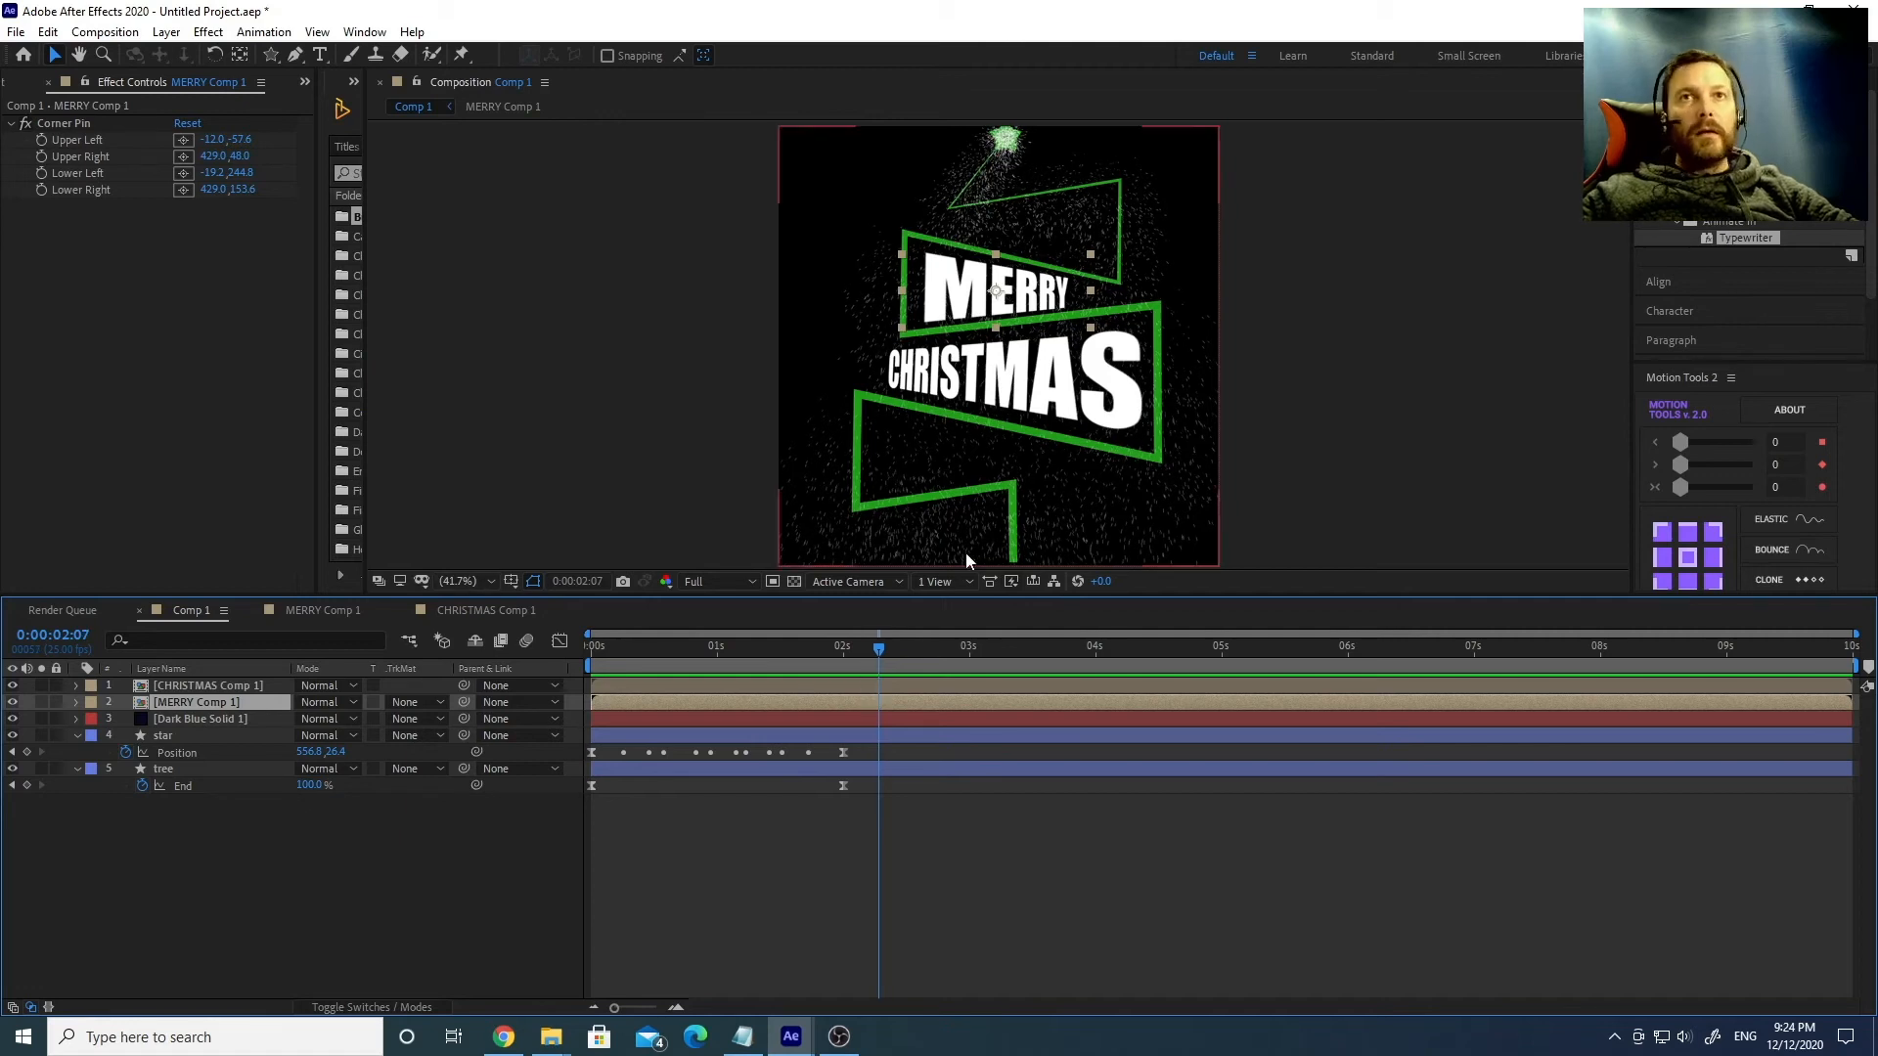
{"action": "left_click", "coordinate": [678, 646]}
{"action": "left_click_drag", "start_coordinate": [677, 644], "coordinate": [547, 637]}
{"action": "key", "text": "space"}
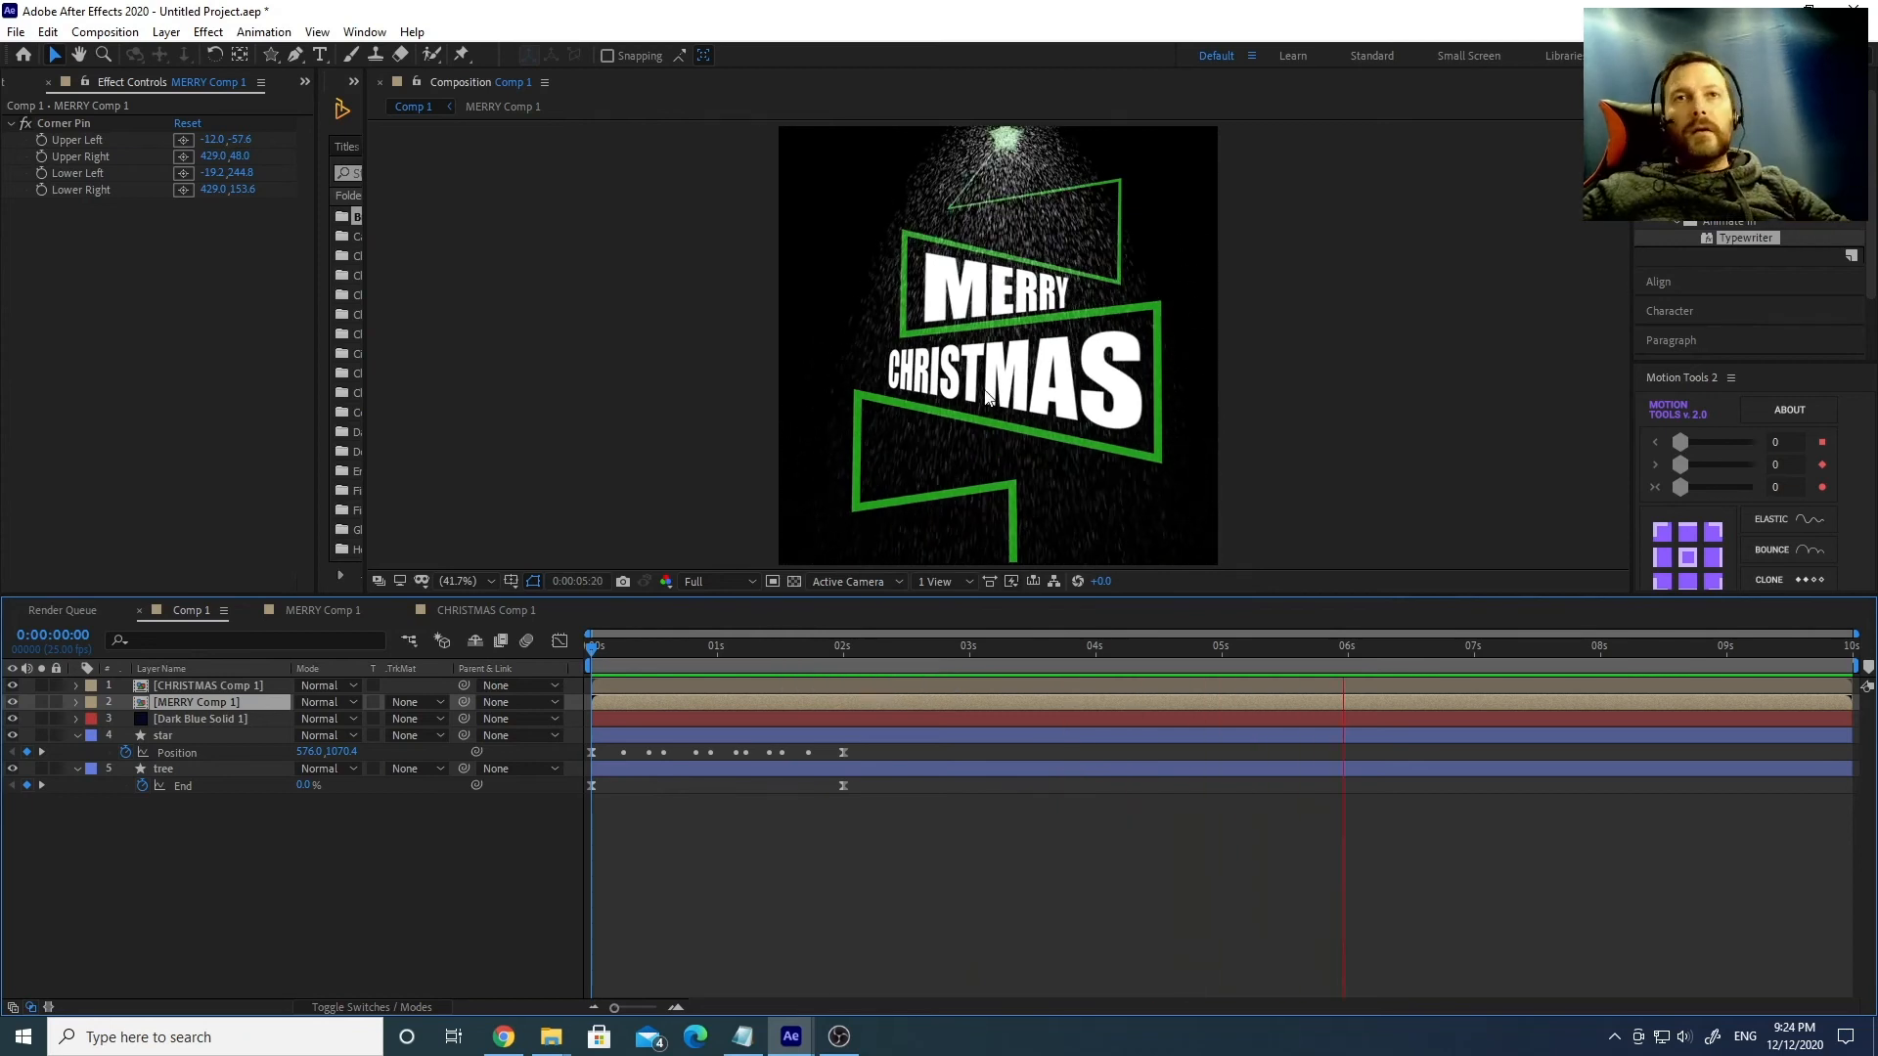
Scrub Comp 1 around 0:00:02:00 and examine where the star ends at the tip of the tree.
{"action": "left_click_drag", "start_coordinate": [730, 646], "coordinate": [827, 655]}
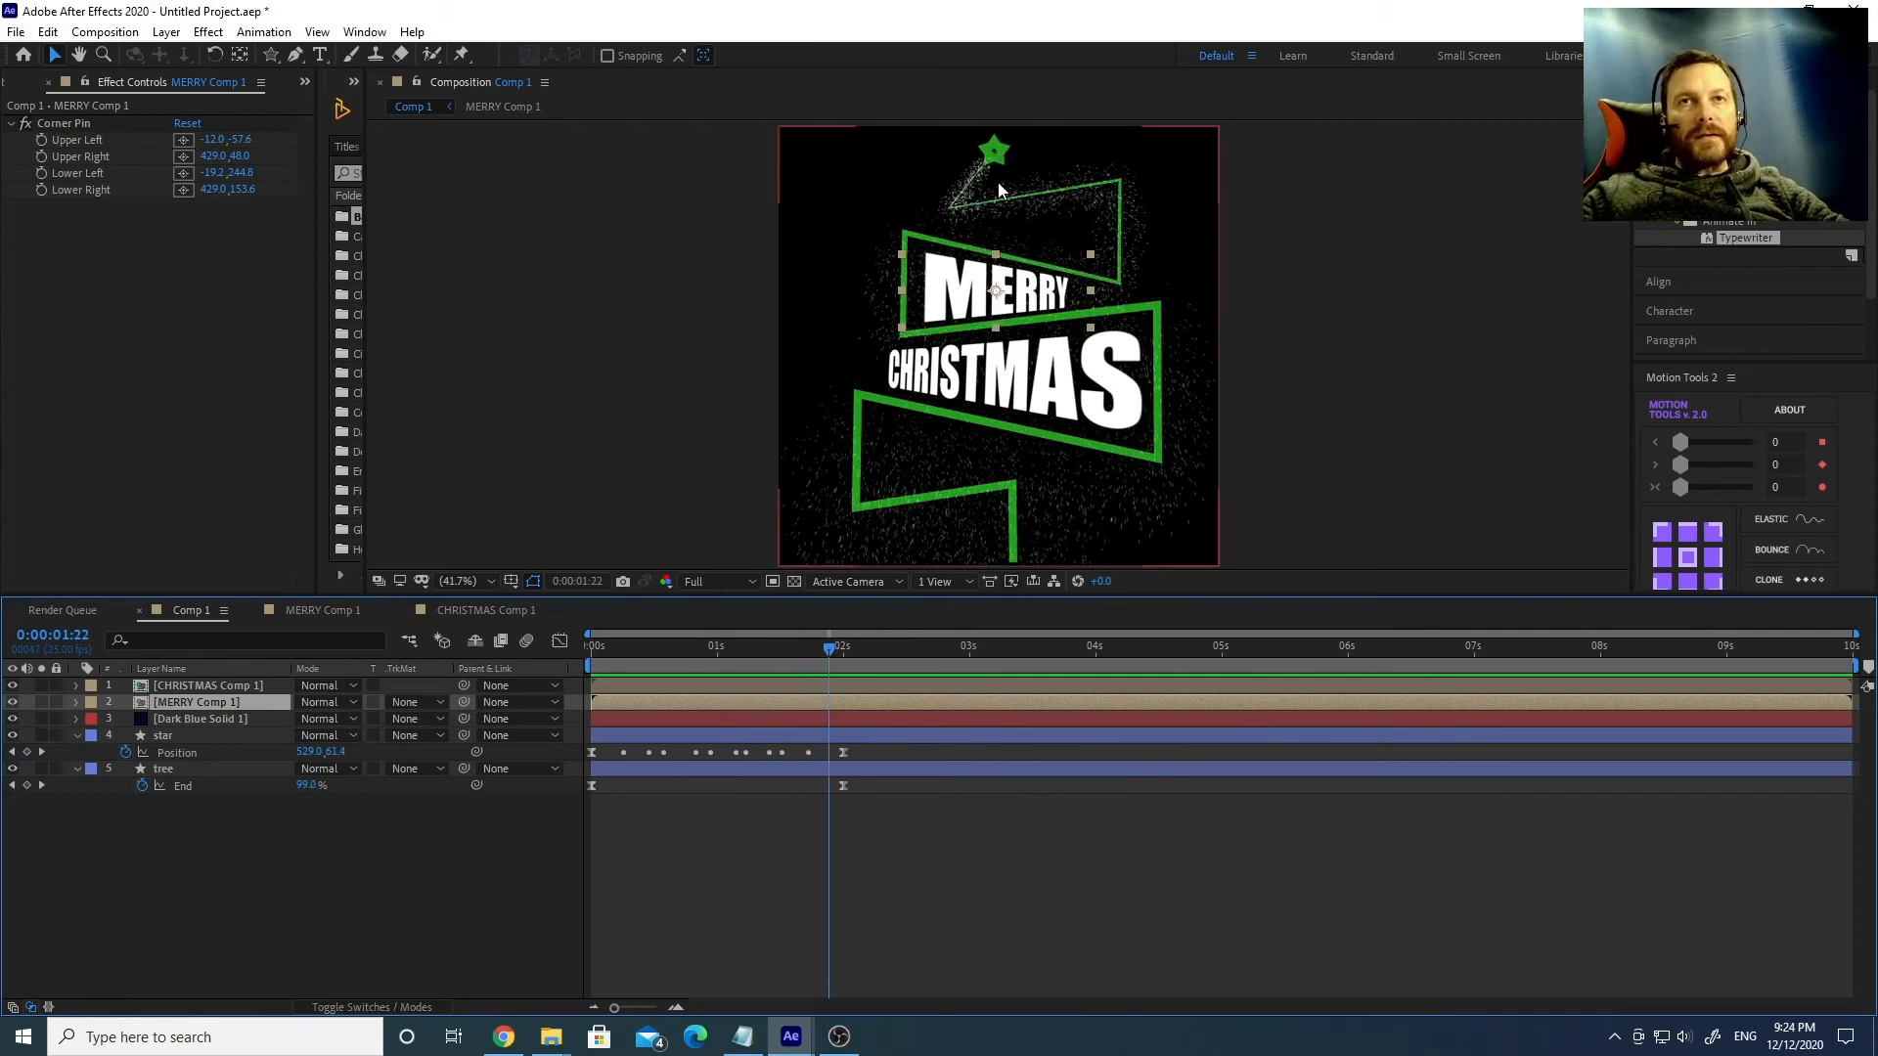
{"action": "left_click_drag", "start_coordinate": [823, 650], "coordinate": [879, 650]}
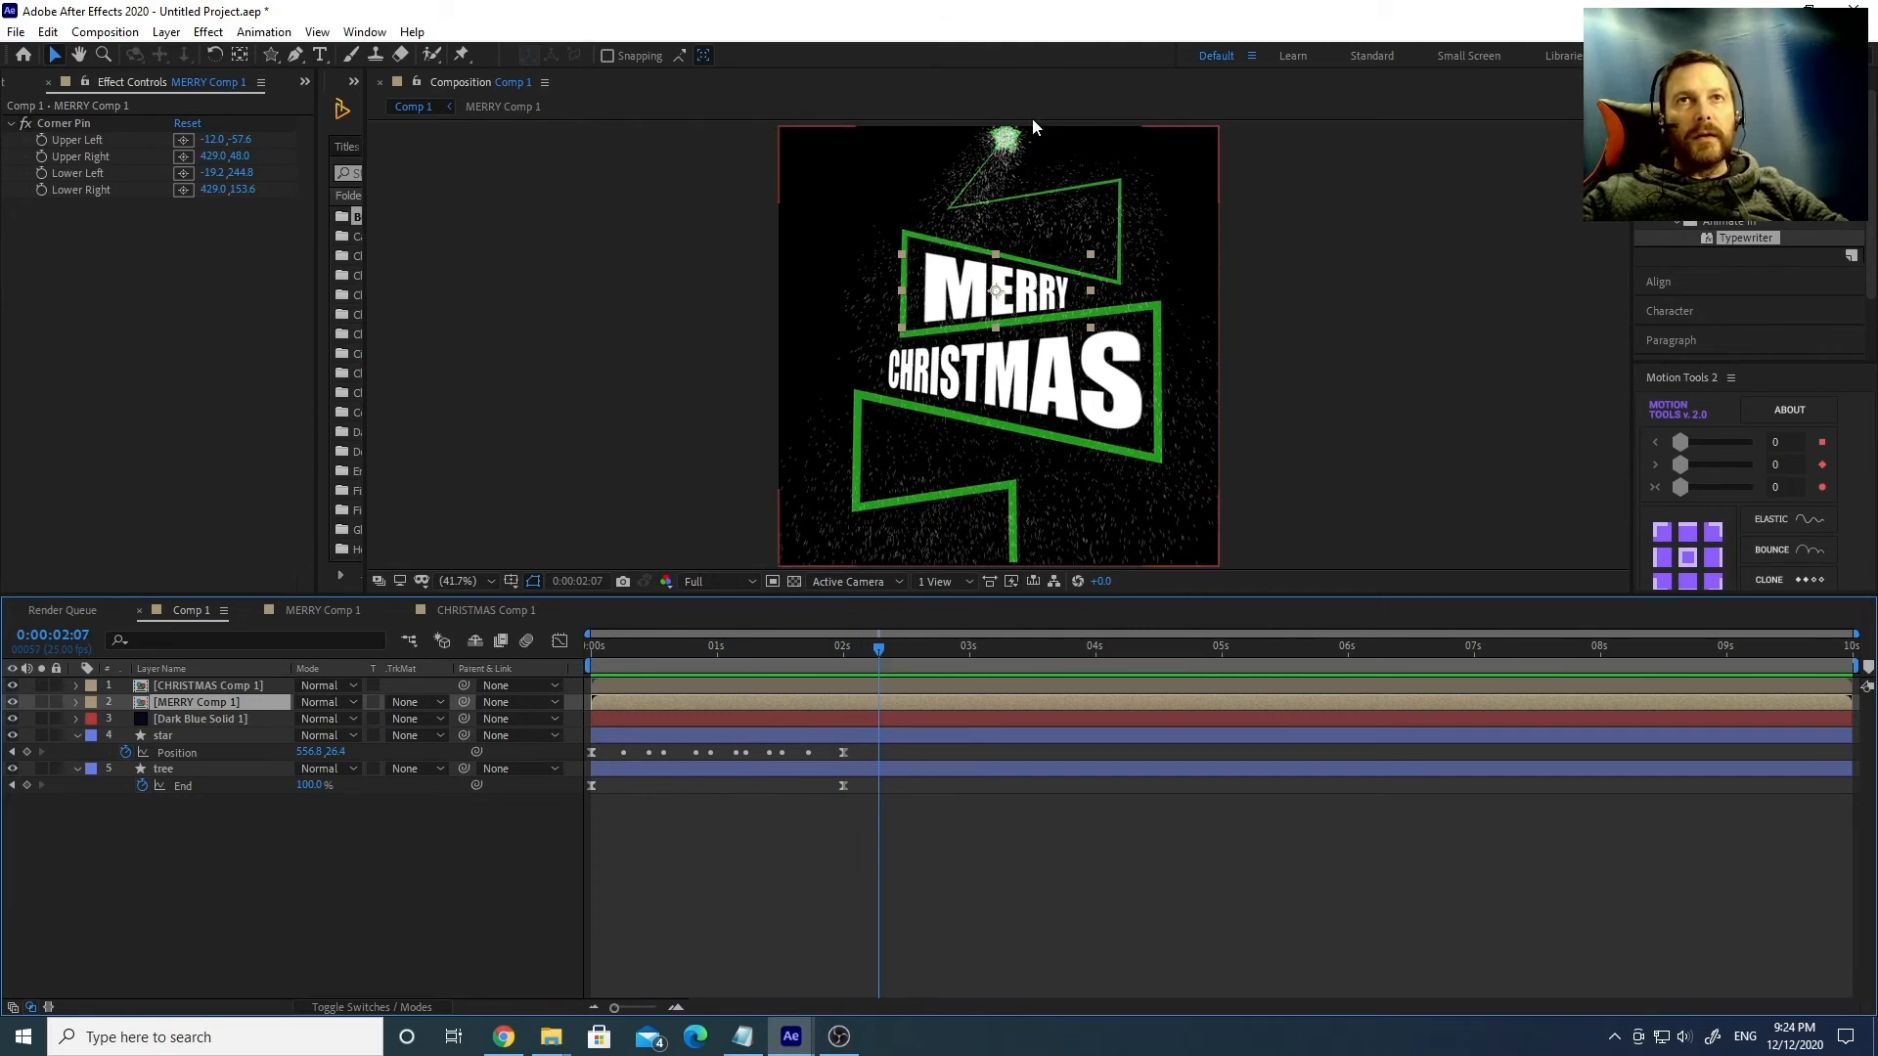
{"action": "left_click_drag", "start_coordinate": [1030, 137], "coordinate": [1015, 243]}
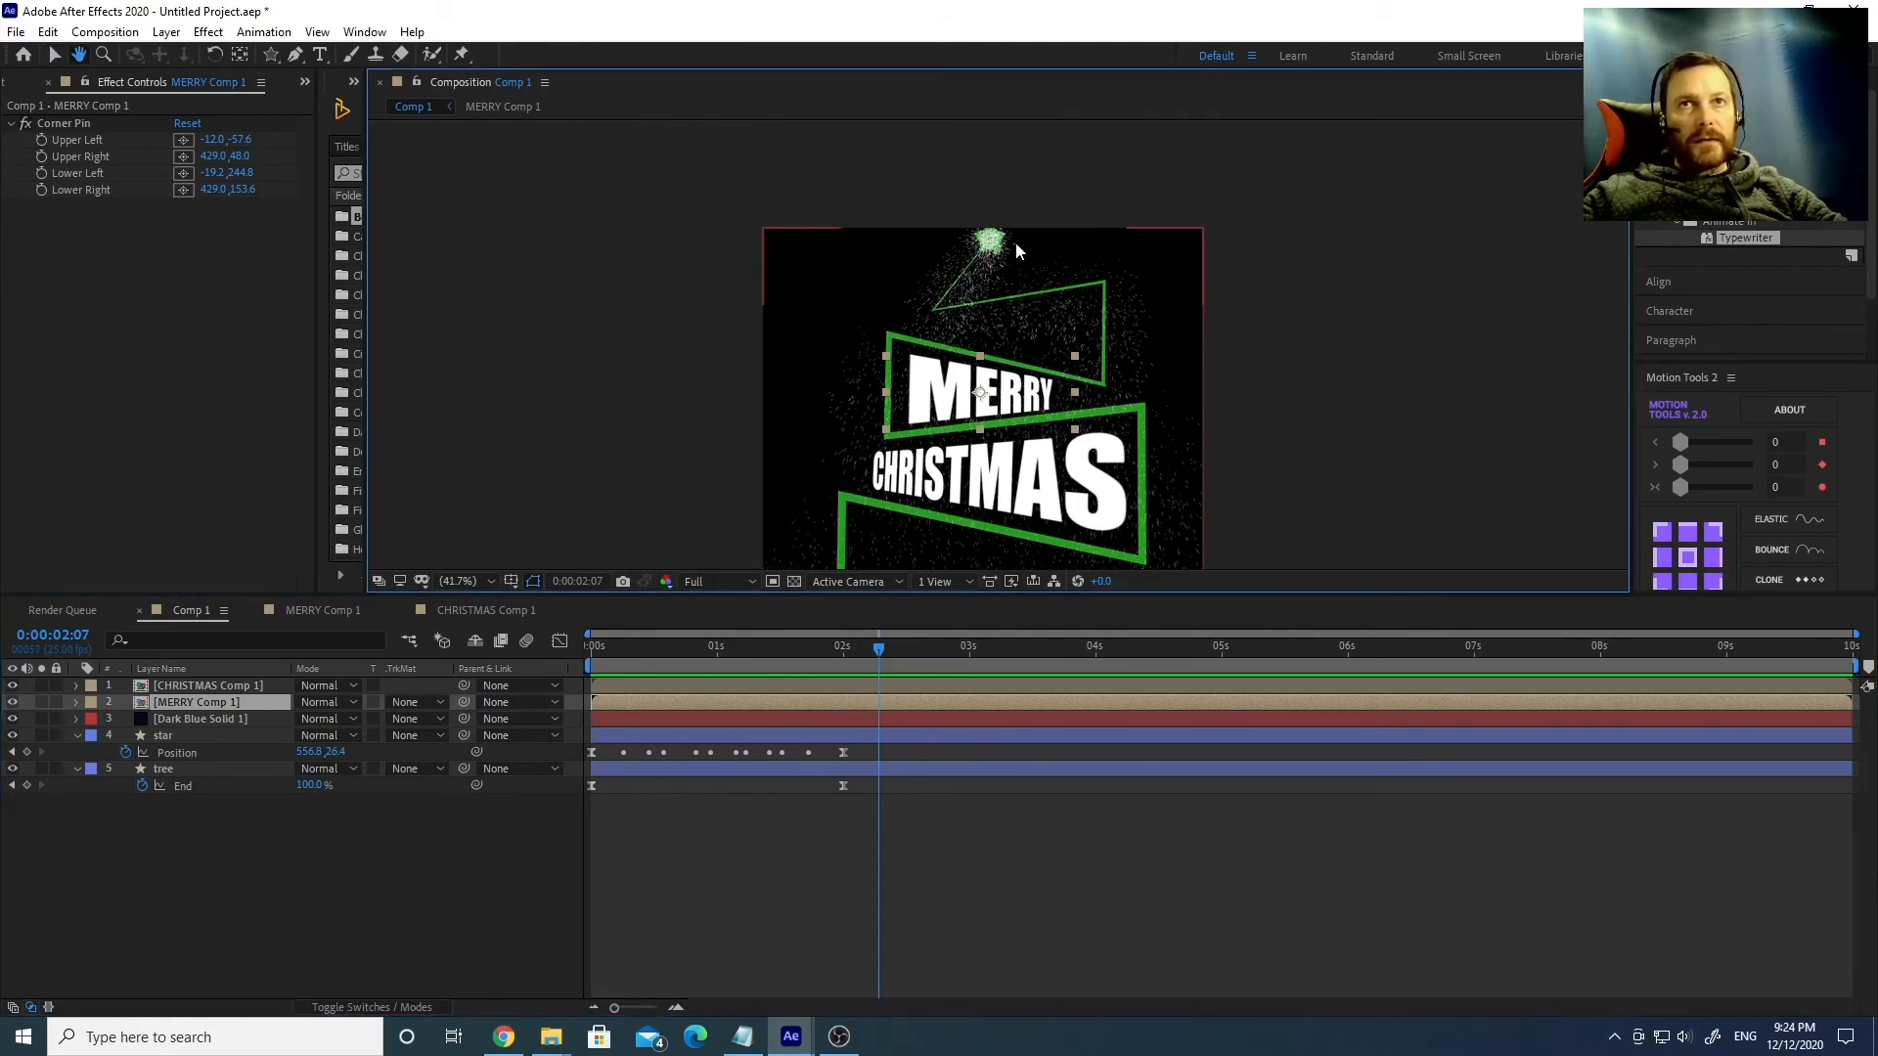
{"action": "left_click", "coordinate": [1297, 251]}
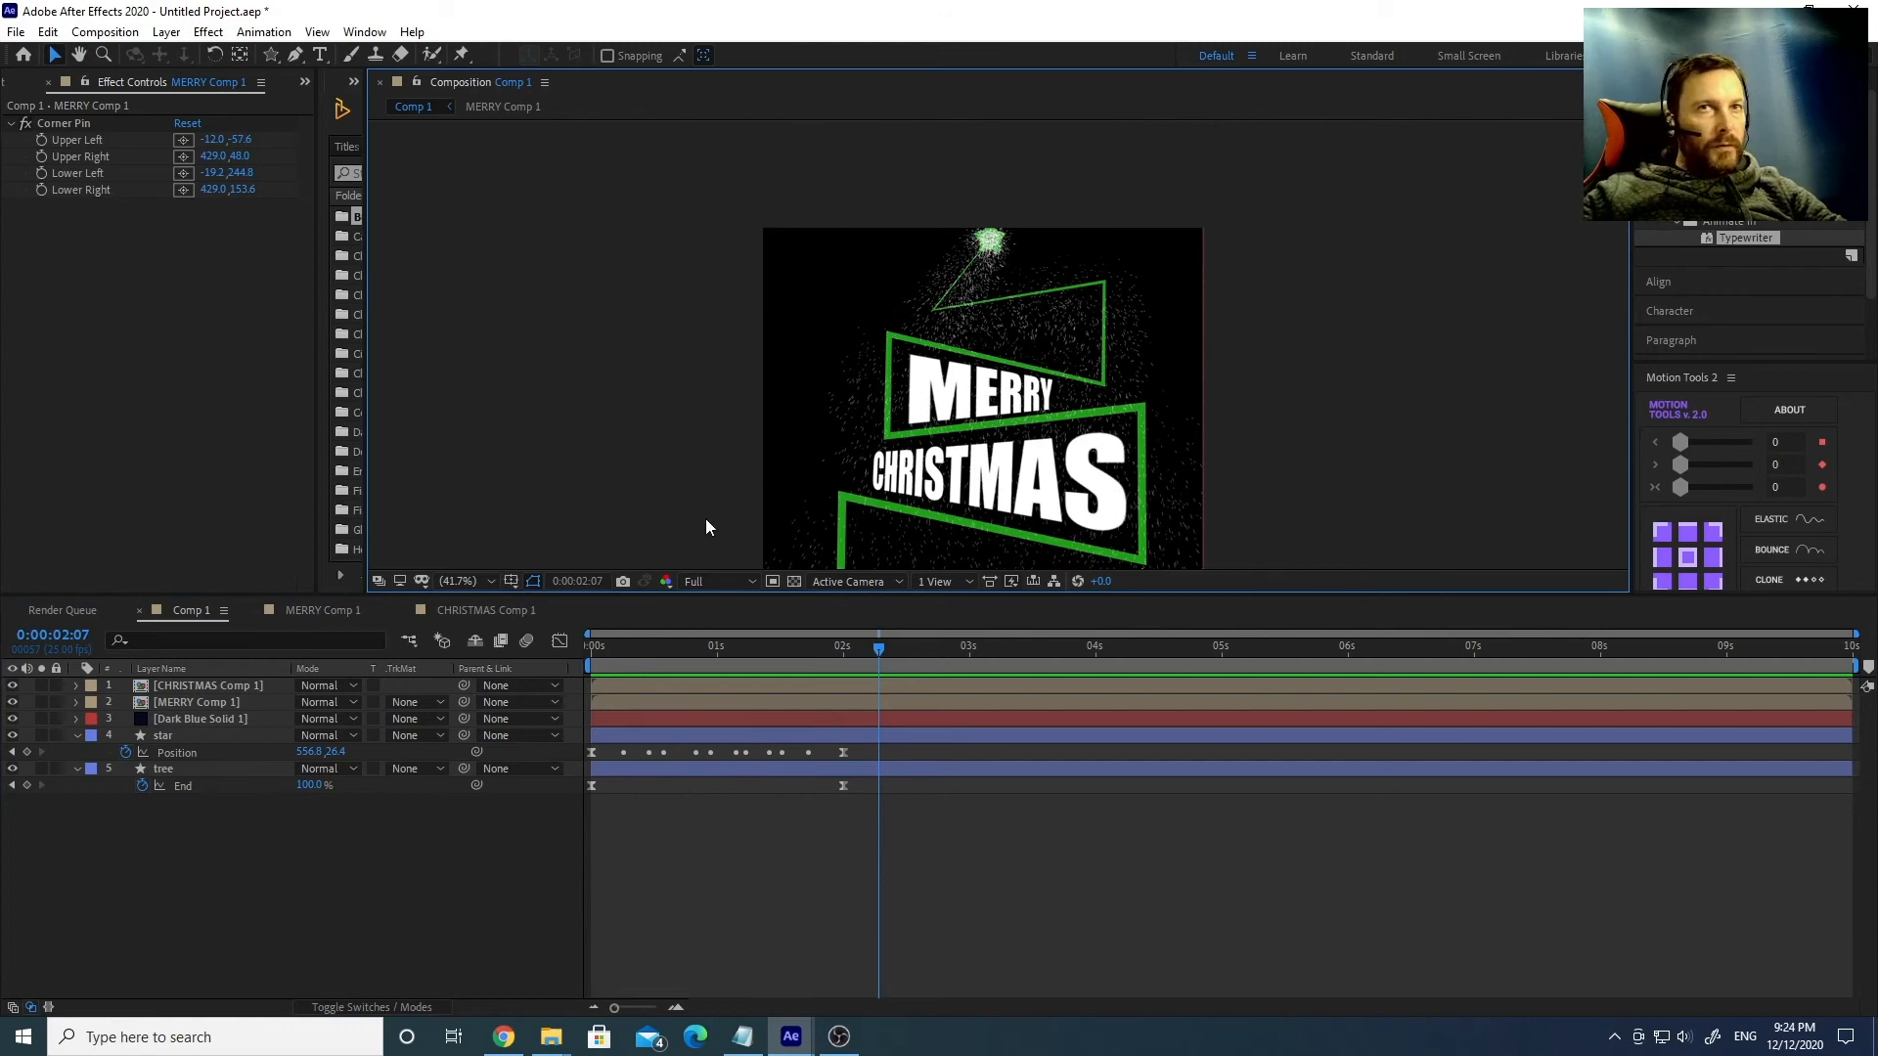
{"action": "left_click", "coordinate": [280, 831]}
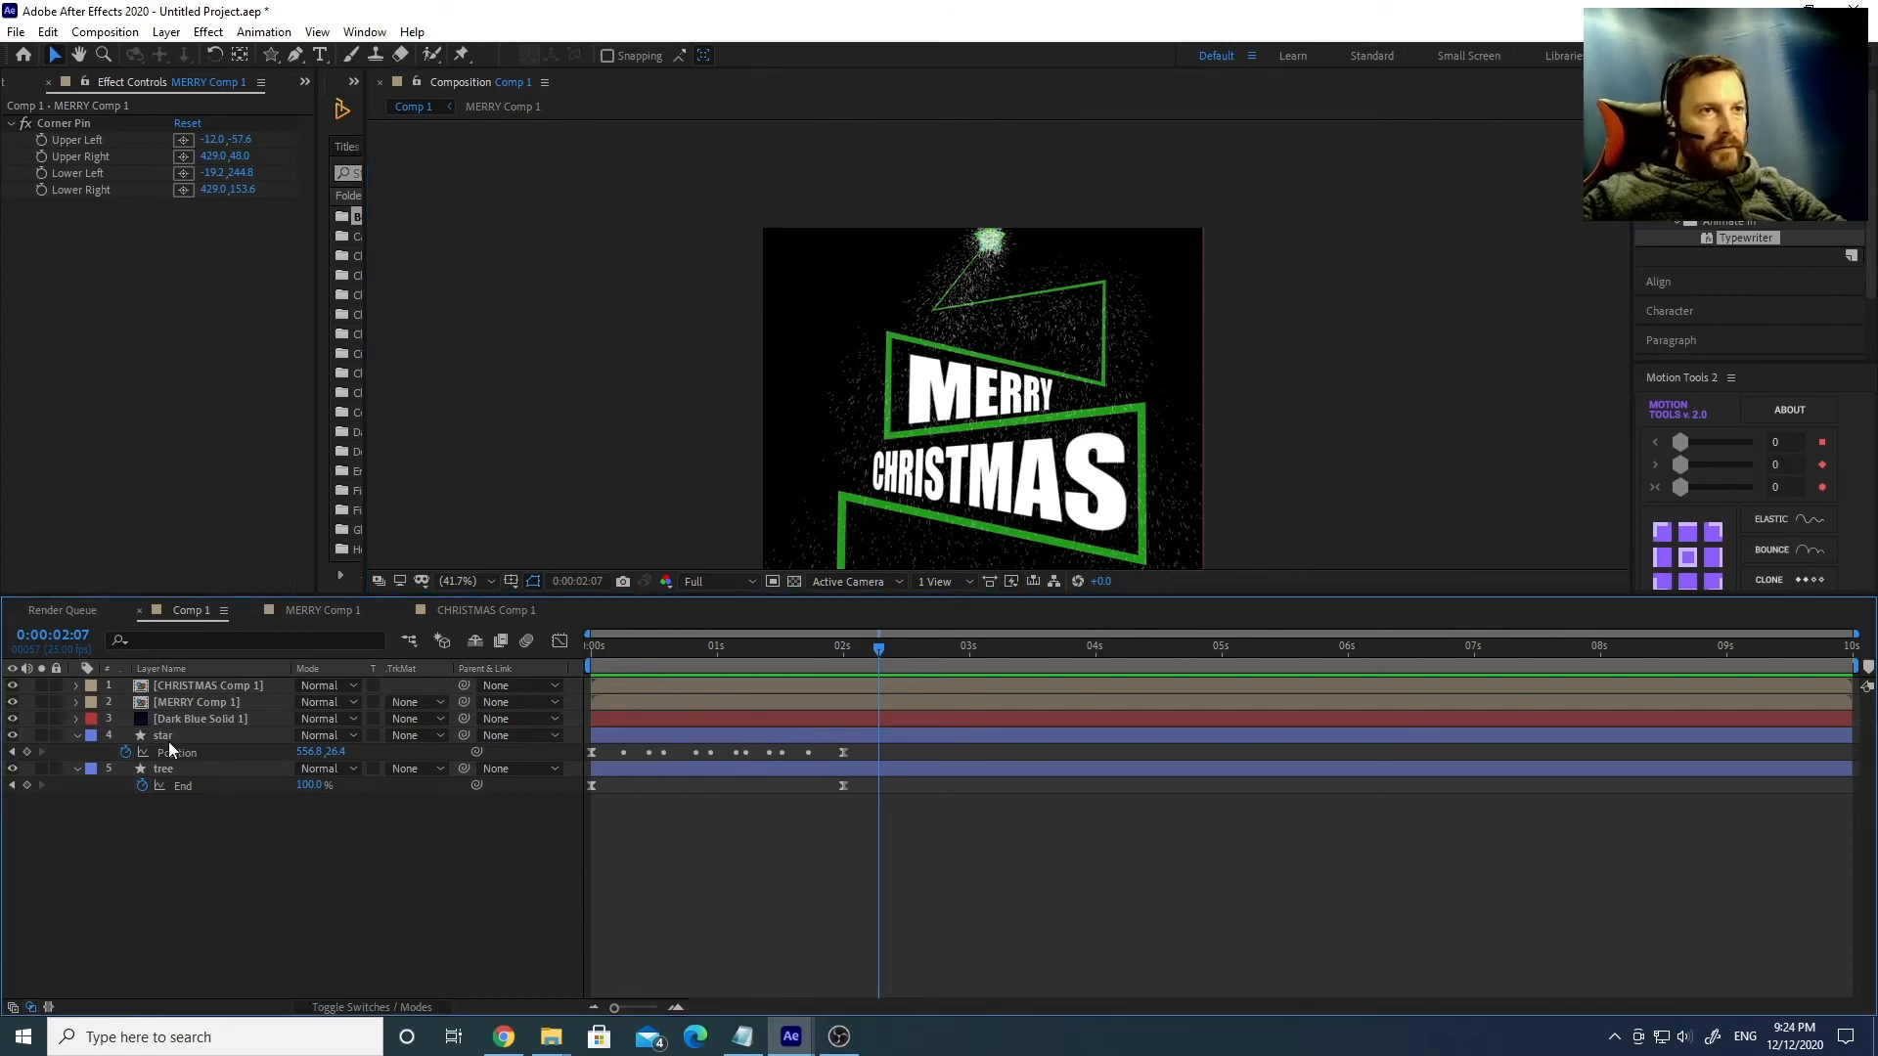
Move the star's final Position keyframe at 0:00:02:00 to 542.8, 46.4, clear of the frame's top edge.
{"action": "left_click", "coordinate": [168, 736]}
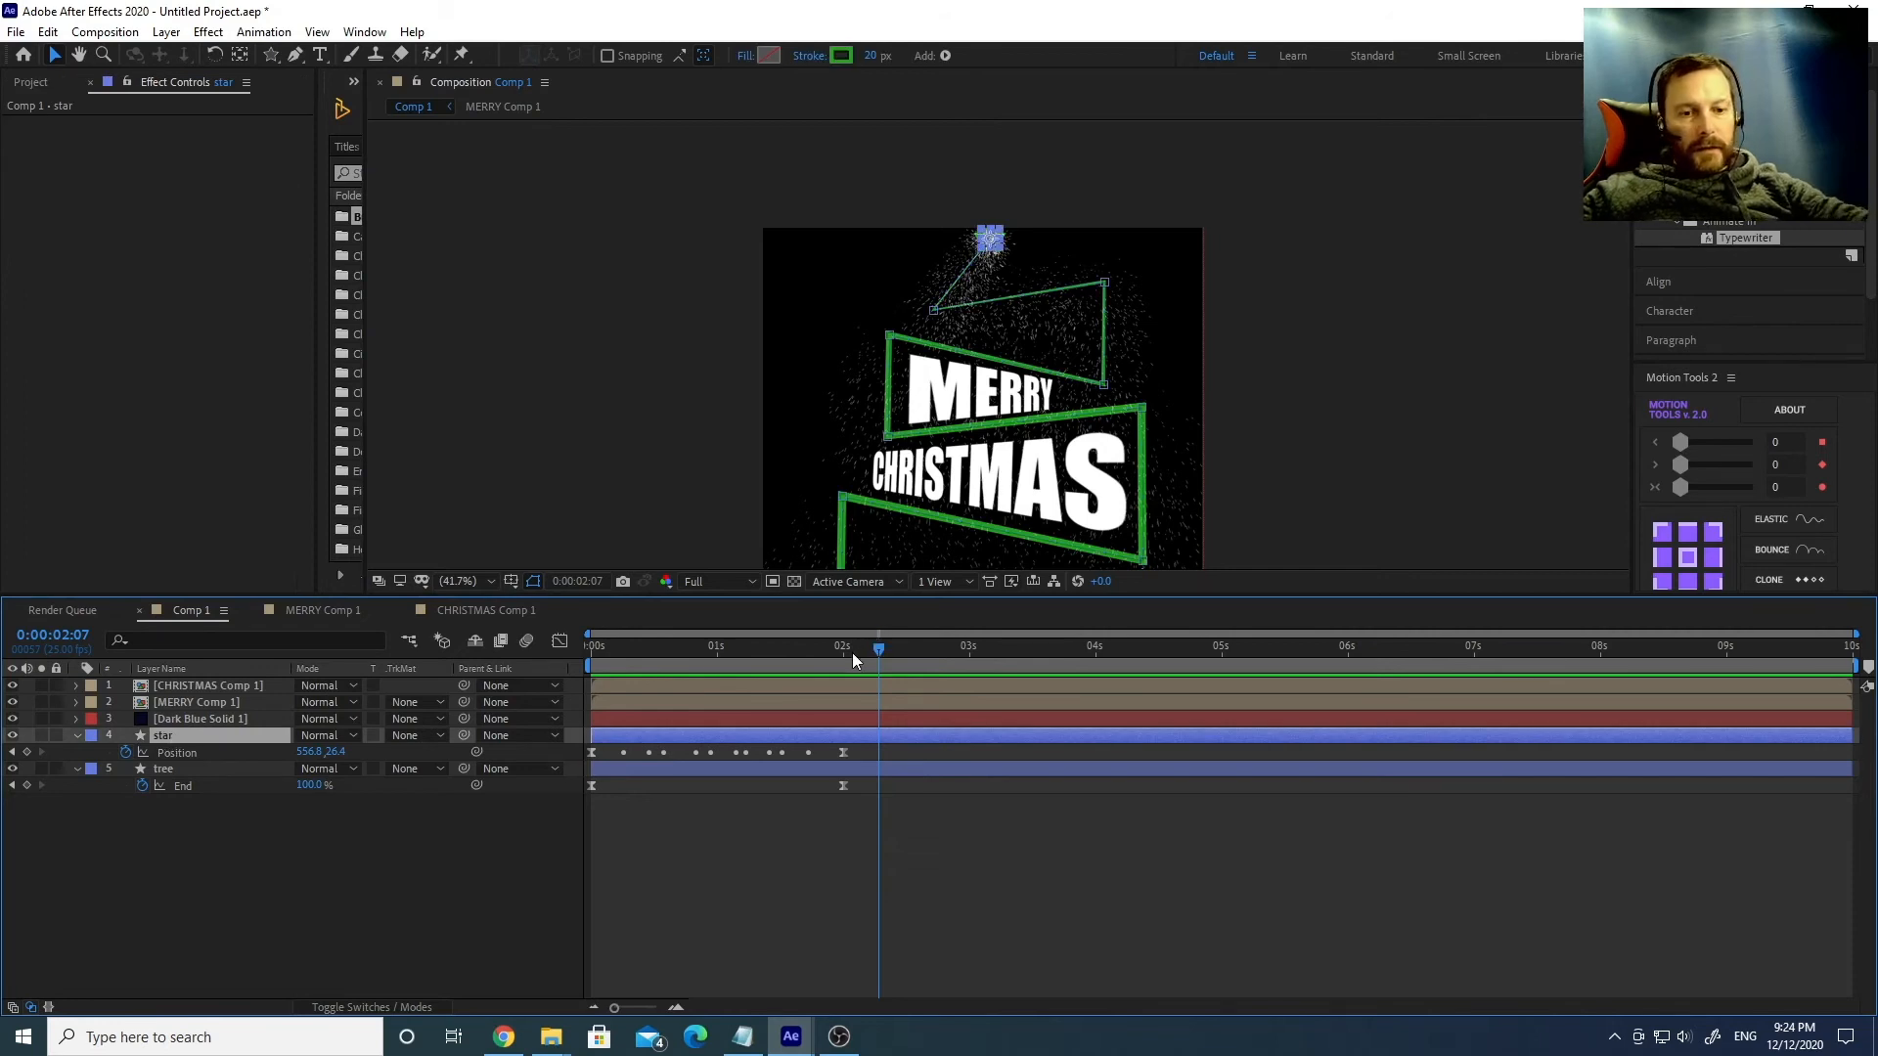
{"action": "left_click_drag", "start_coordinate": [853, 653], "coordinate": [836, 653]}
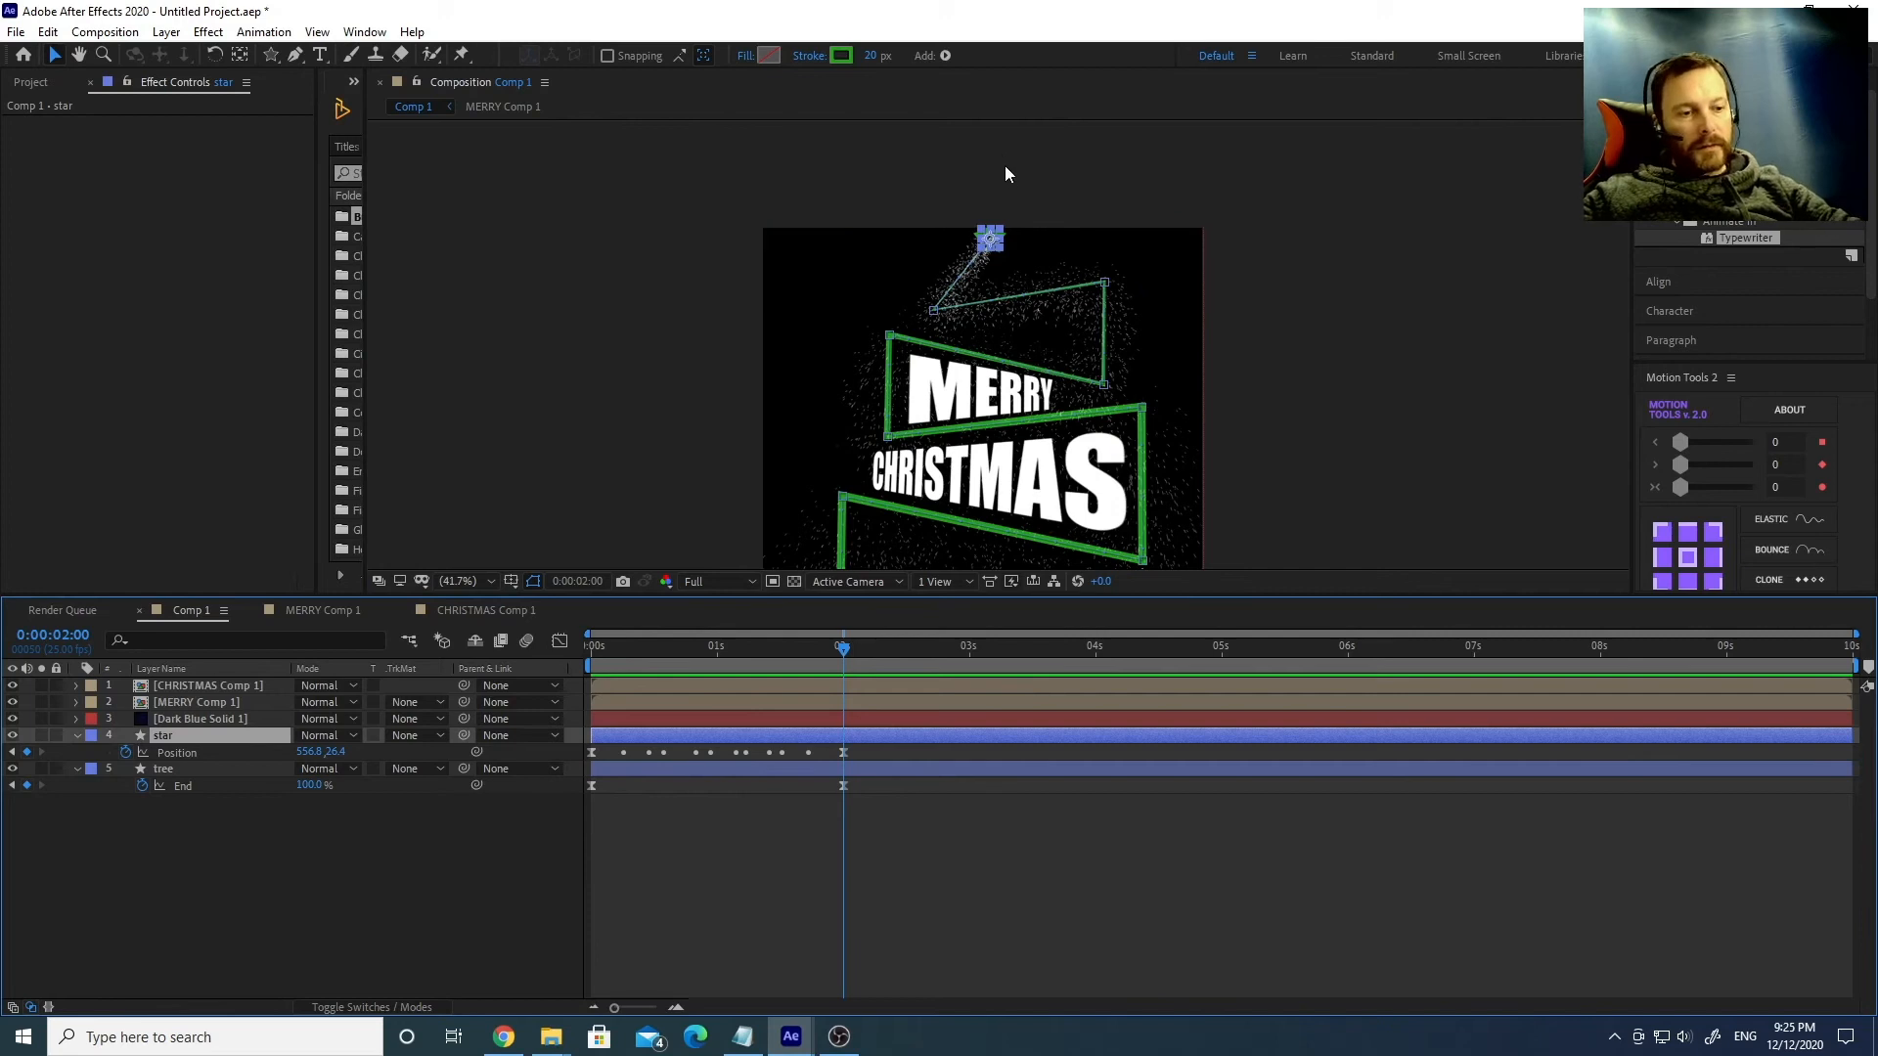
{"action": "scroll", "coordinate": [1006, 244], "scroll_direction": "up", "scroll_amount": 3}
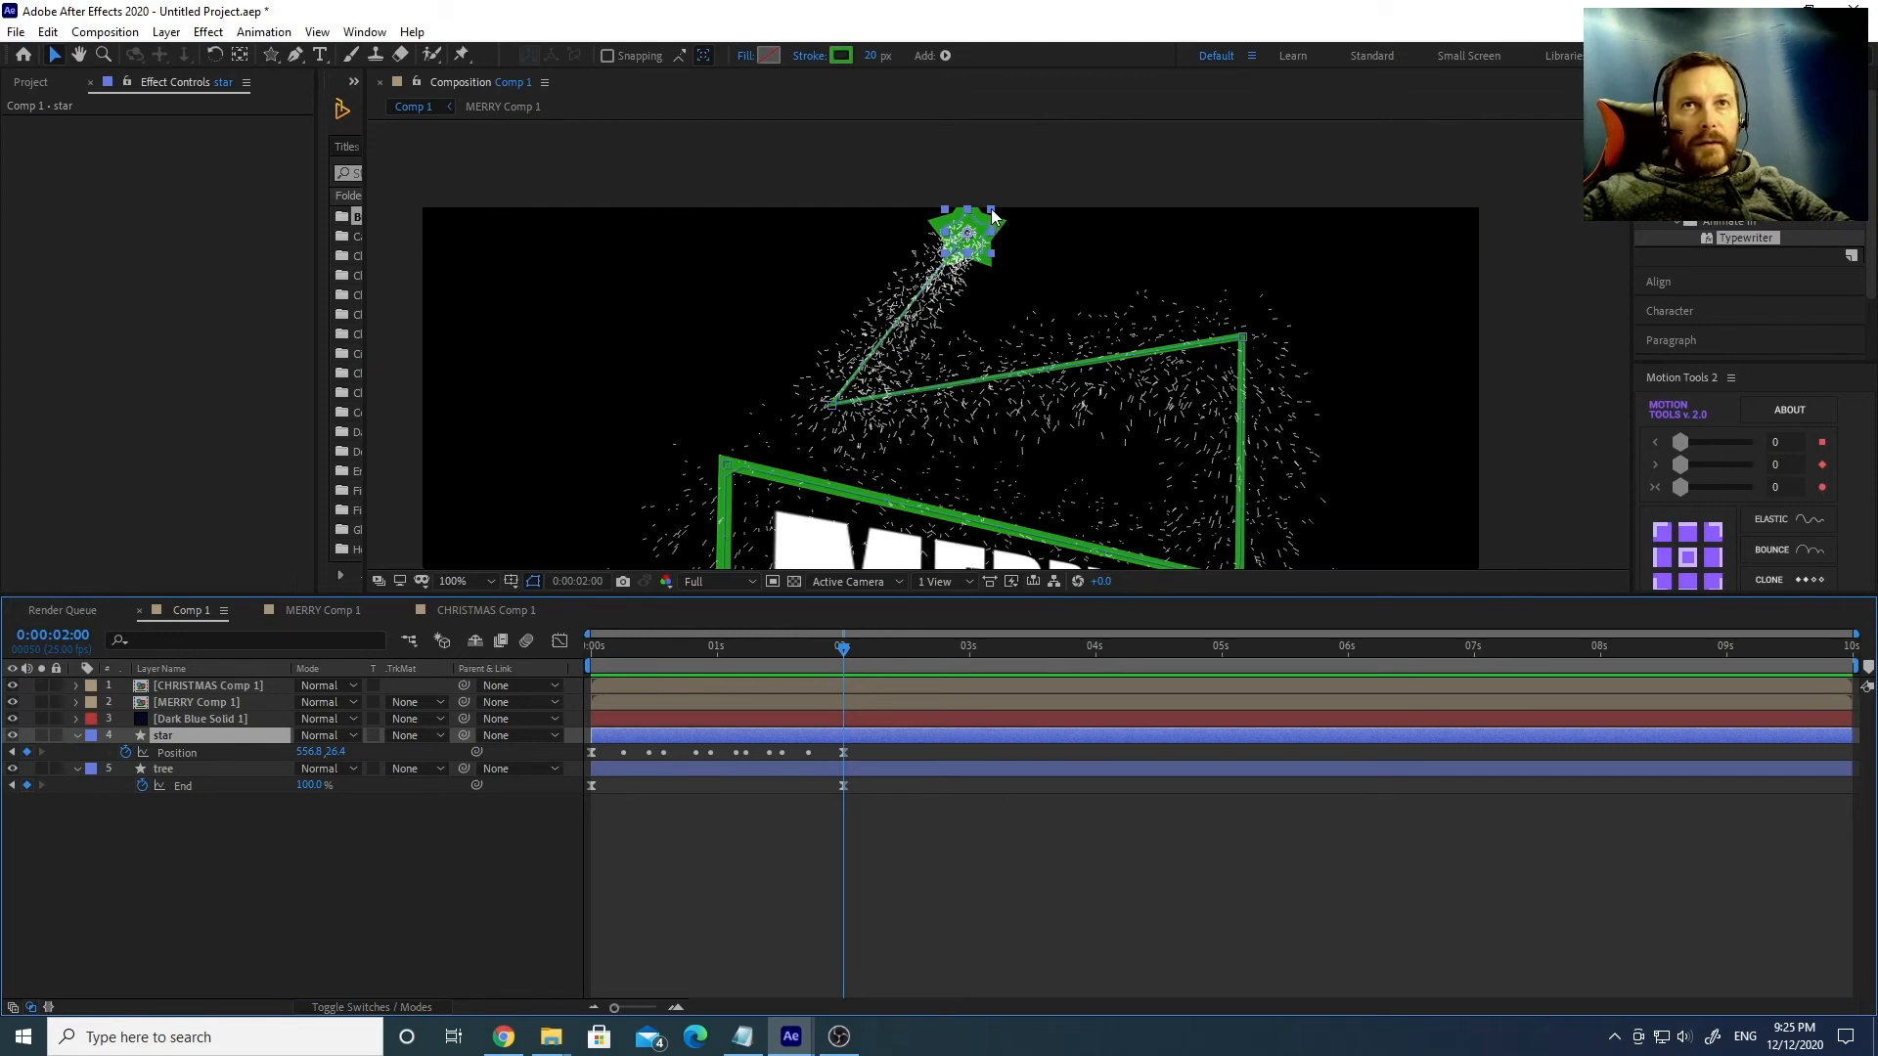
{"action": "left_click", "coordinate": [993, 217]}
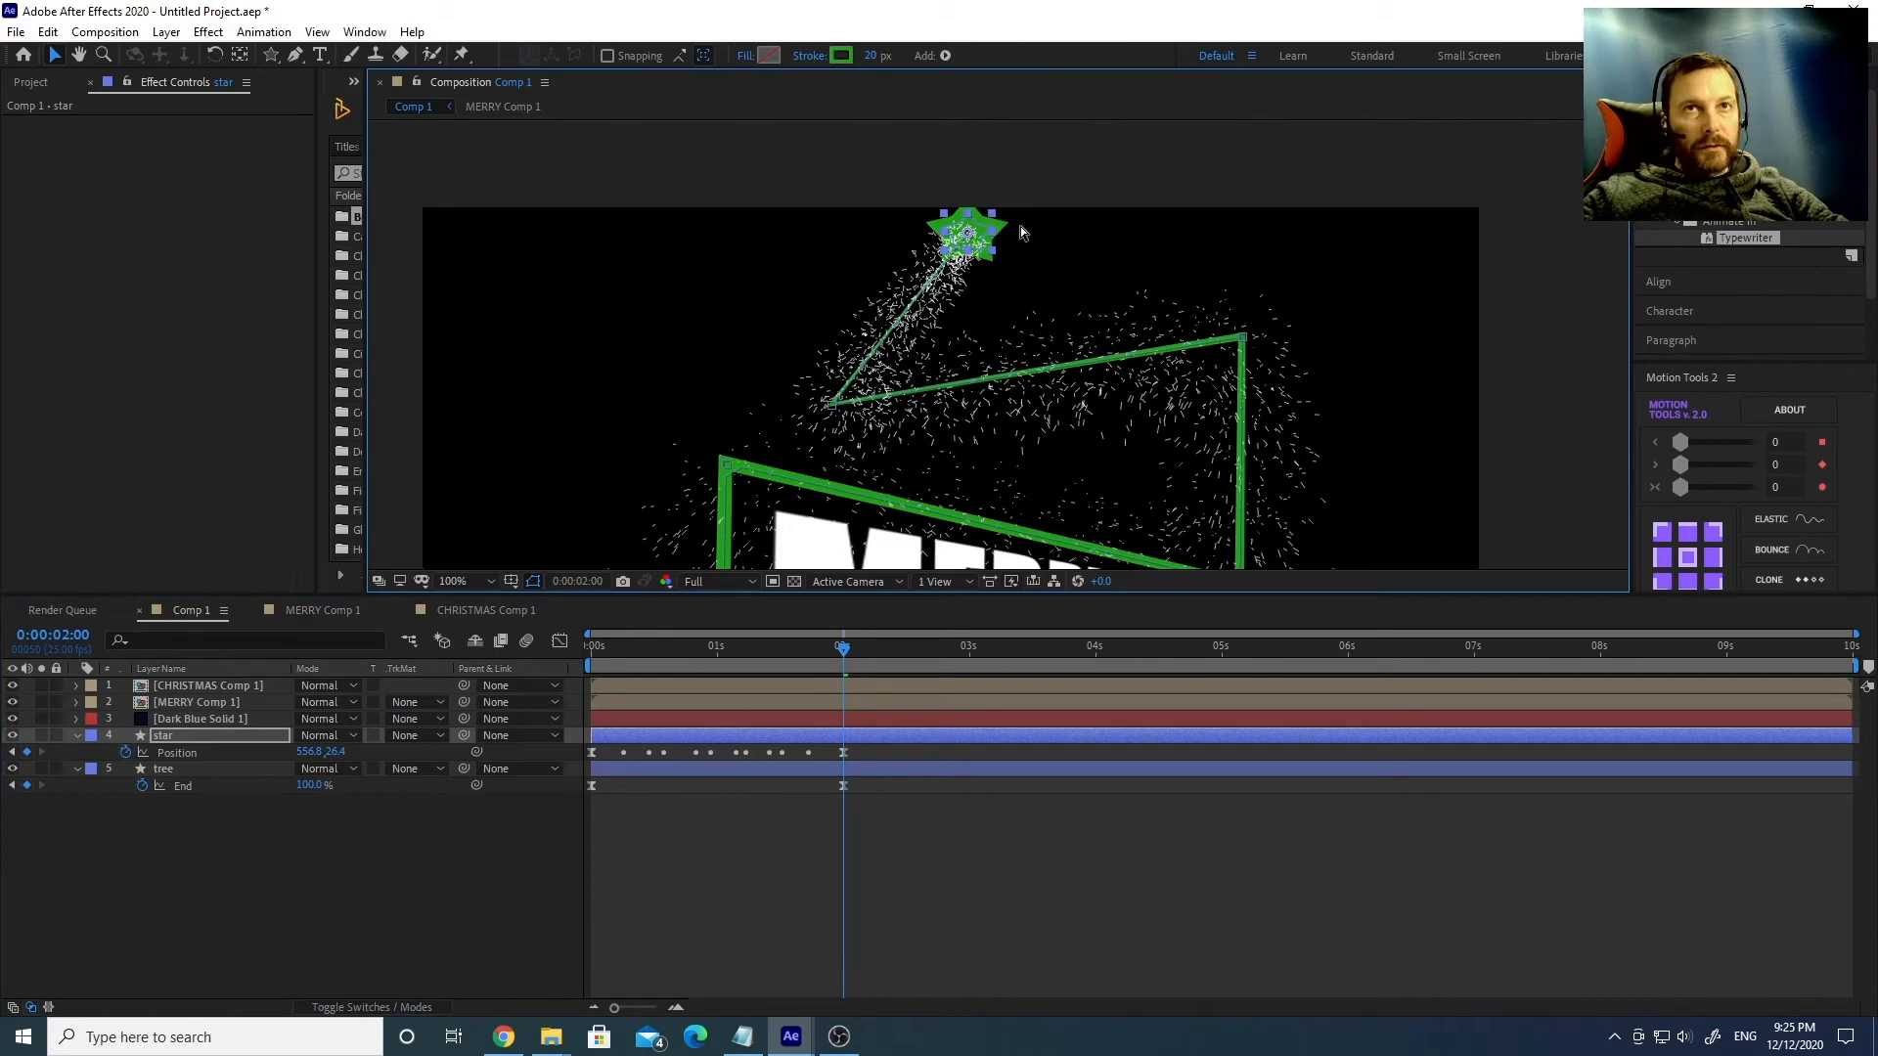
{"action": "key", "text": "shift+Down"}
{"action": "key", "text": "shift+Down"}
{"action": "key", "text": "shift+Left"}
{"action": "key", "text": "shift+Left"}
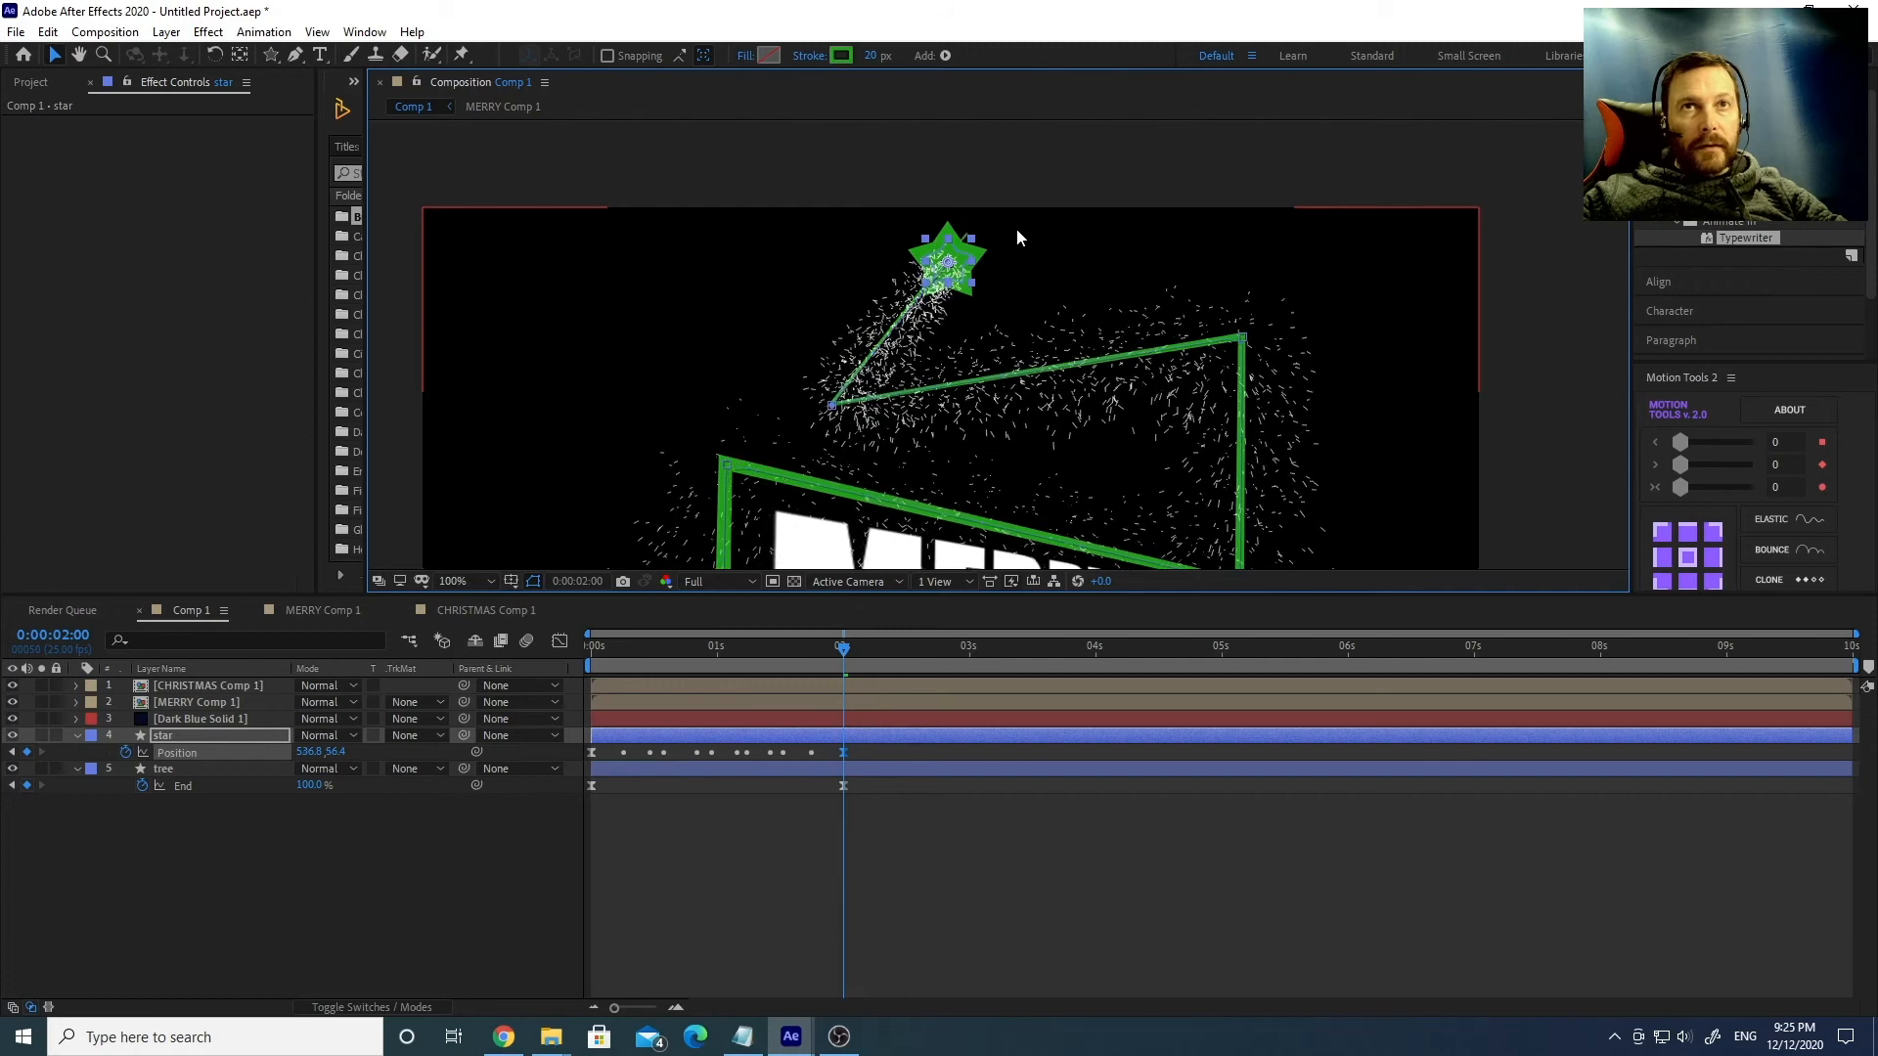
{"action": "key", "text": "Right"}
{"action": "key", "text": "Right"}
{"action": "key", "text": "Right"}
{"action": "key", "text": "Right"}
{"action": "key", "text": "Right"}
{"action": "key", "text": "Right"}
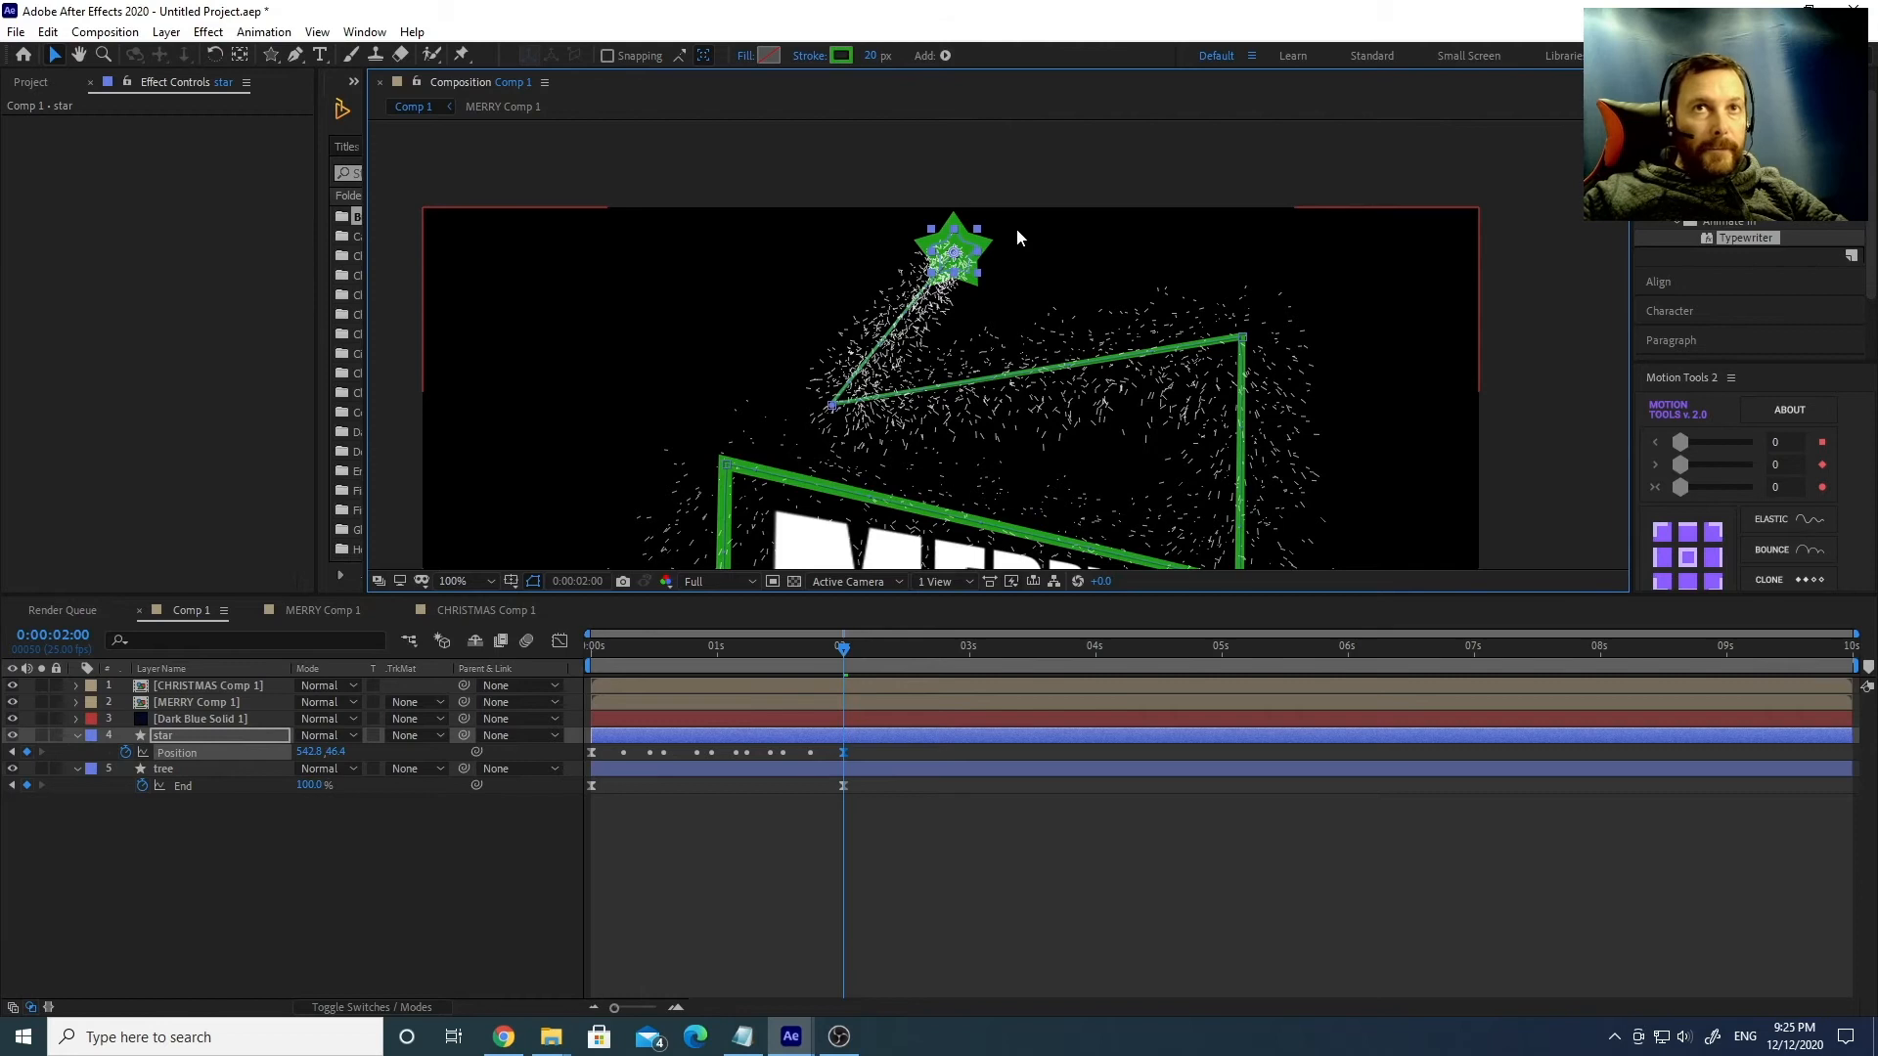
Check the star's corrected end position by scrubbing, fit the composition to the view, and play it from the beginning.
{"action": "left_click", "coordinate": [763, 653]}
{"action": "left_click_drag", "start_coordinate": [761, 653], "coordinate": [818, 659]}
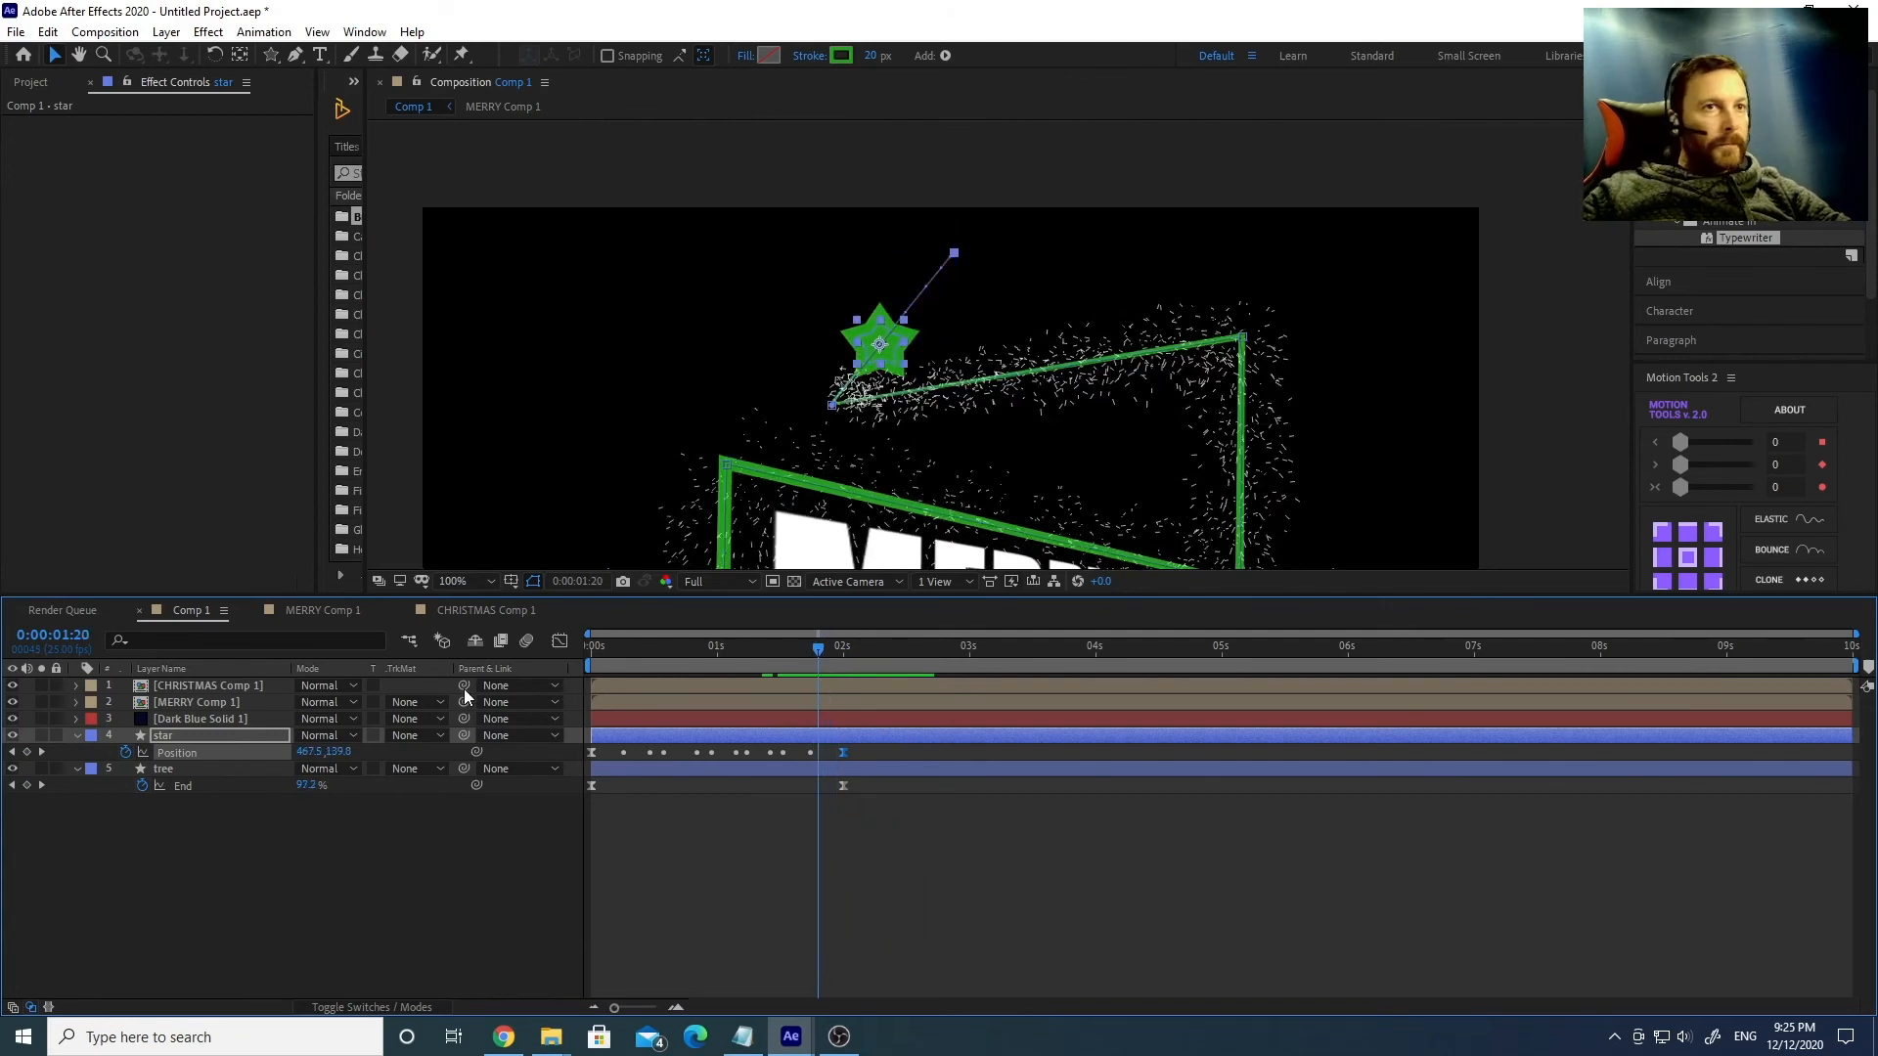
{"action": "left_click", "coordinate": [466, 578]}
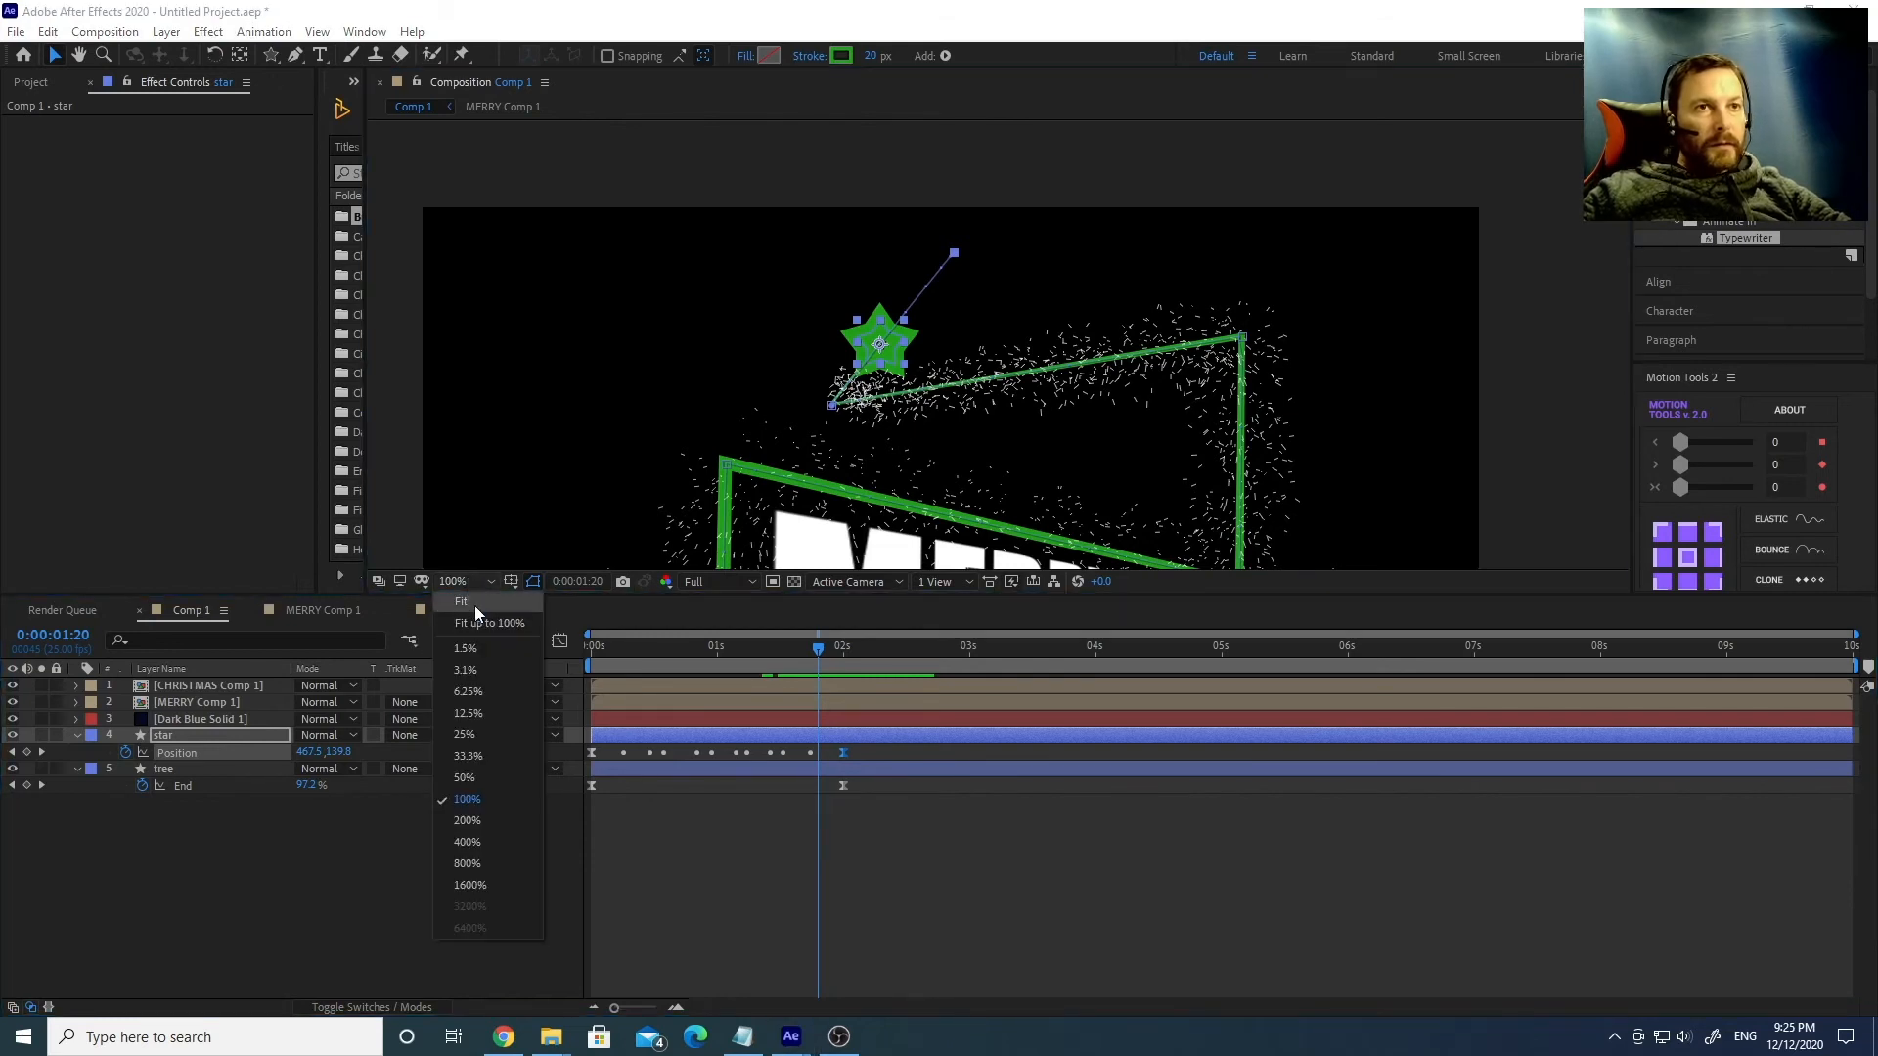
{"action": "left_click", "coordinate": [477, 601]}
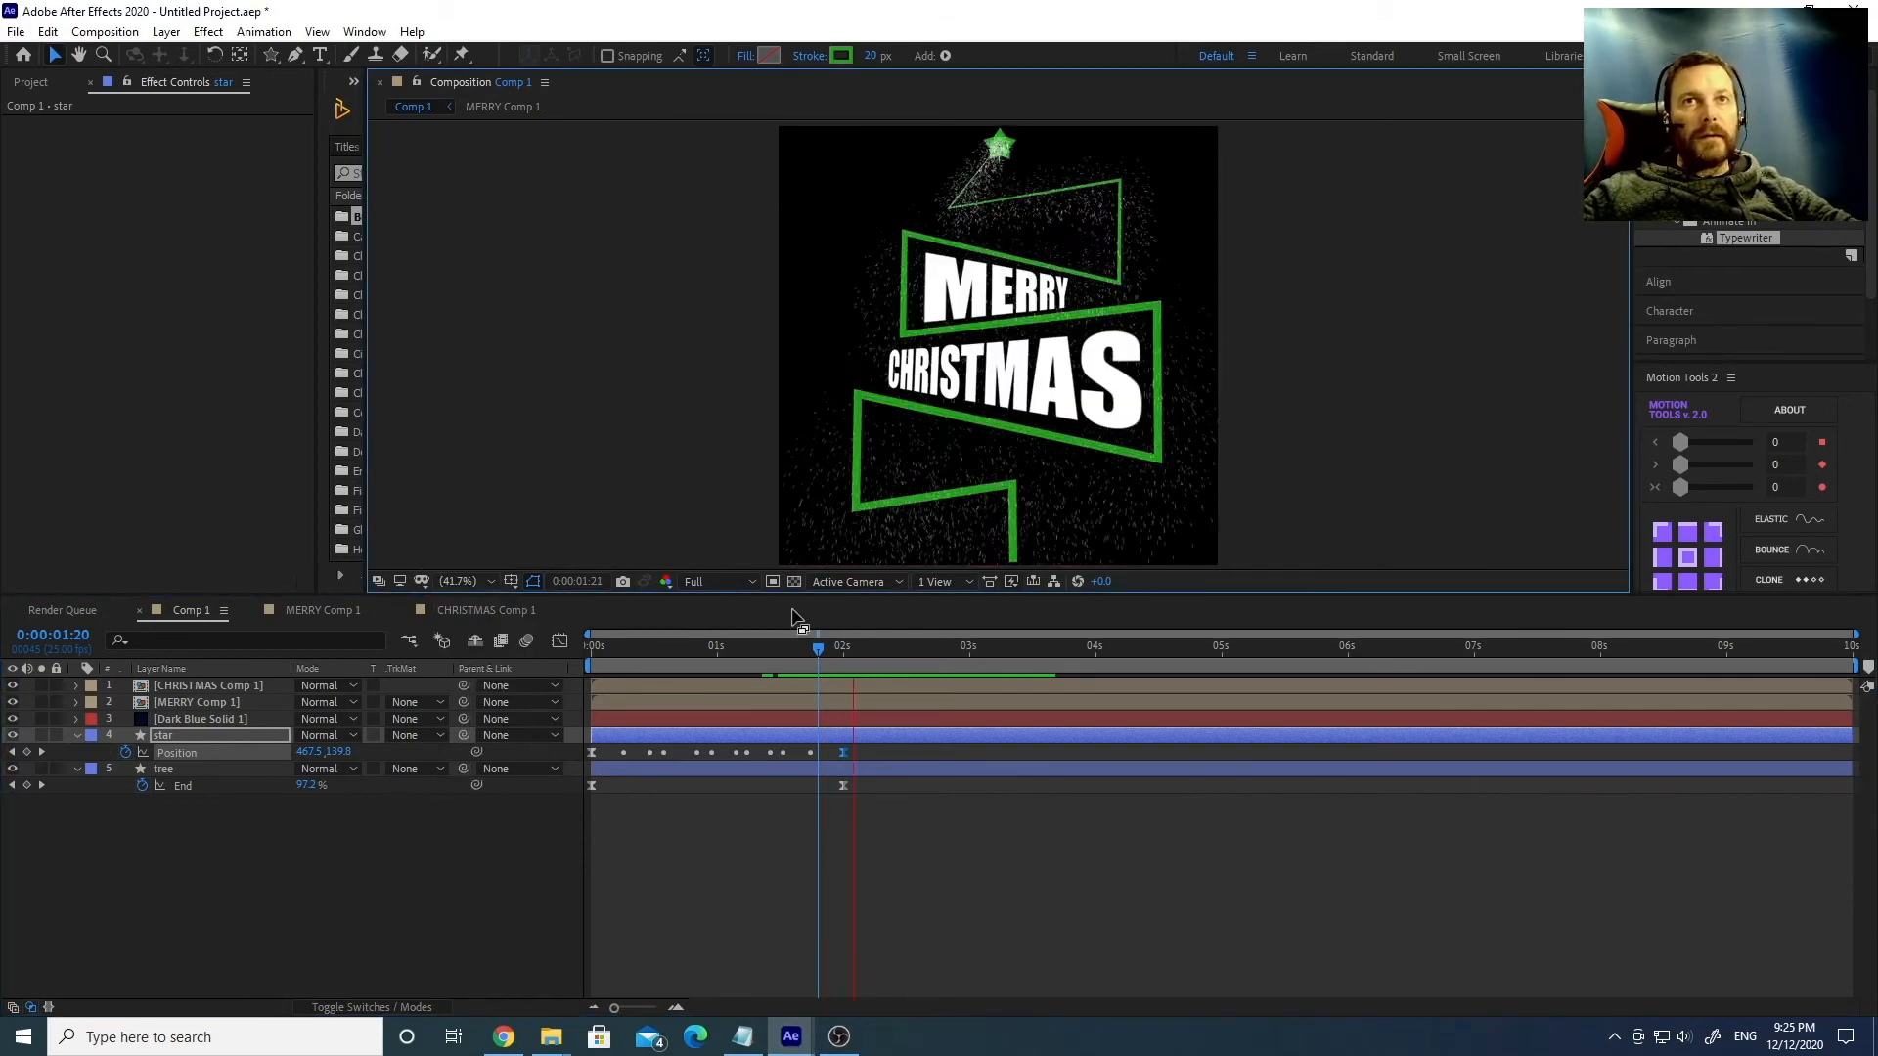
{"action": "left_click", "coordinate": [595, 649]}
{"action": "key", "text": "space"}
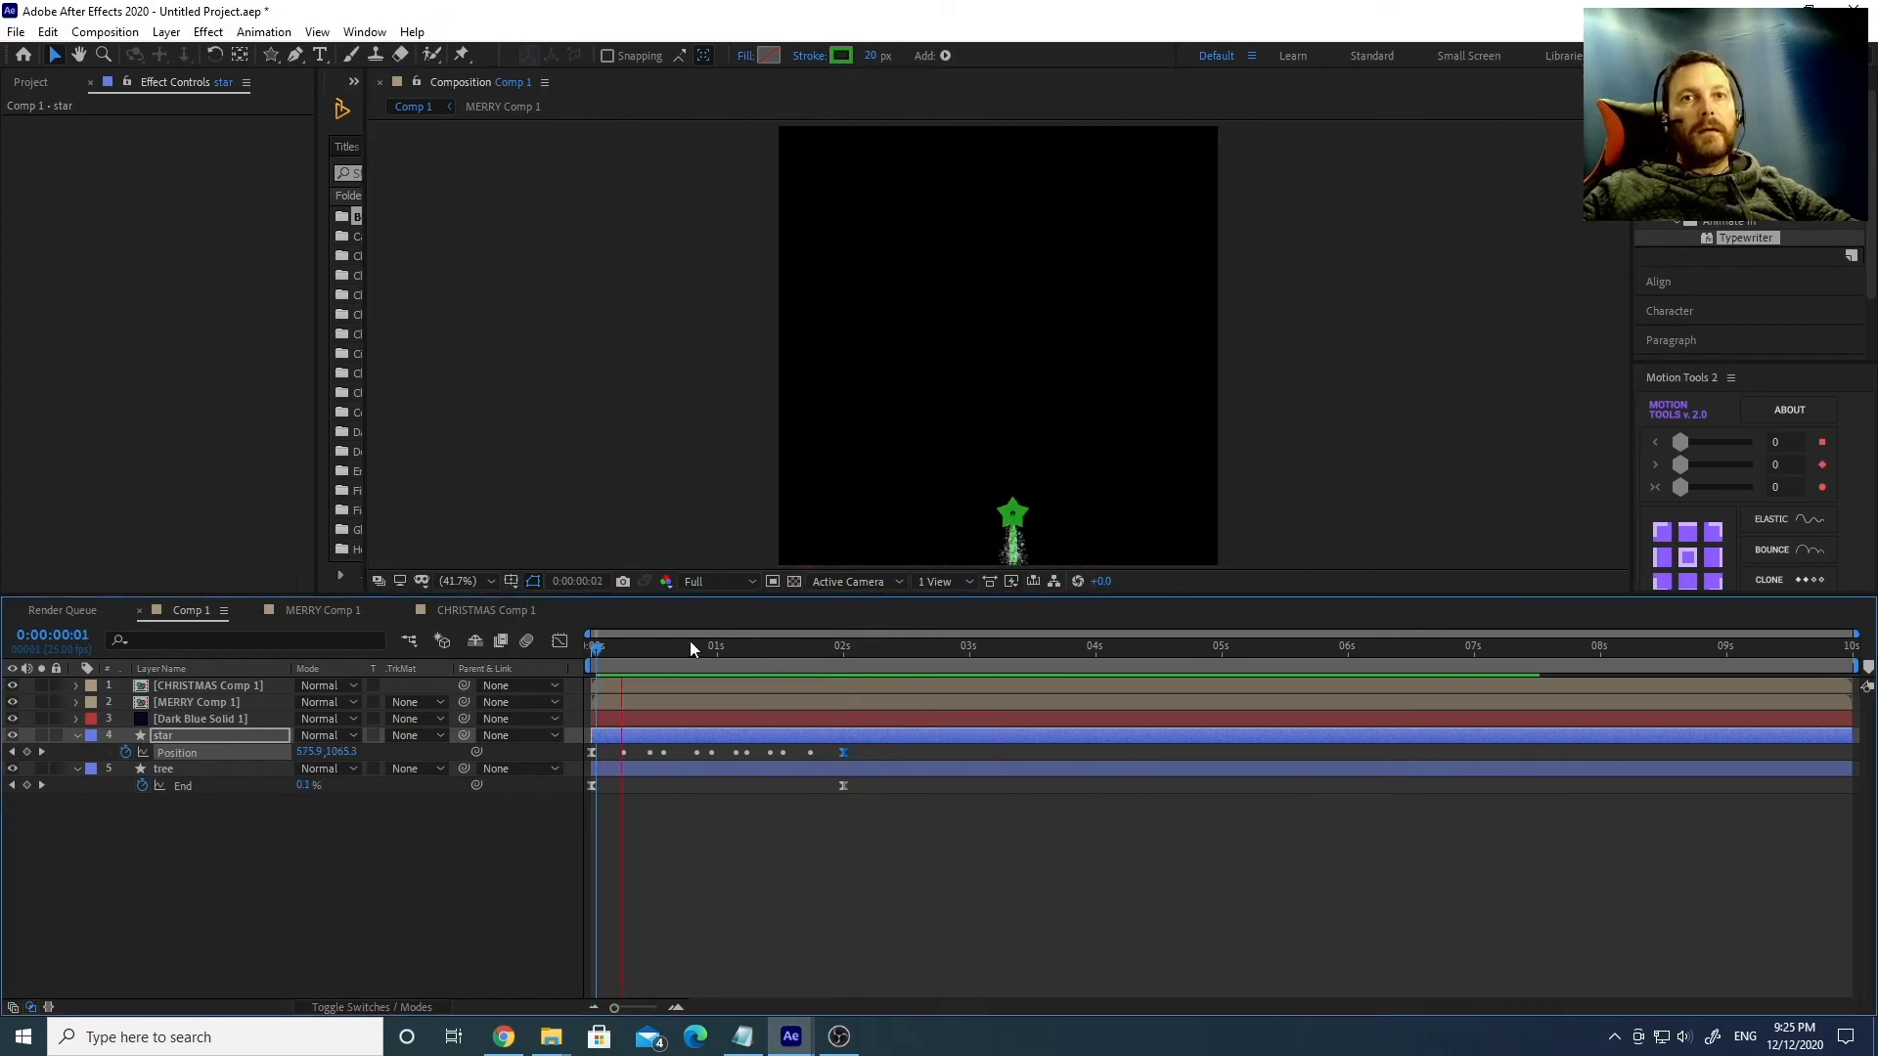
At 0:00:01:20, set the star's Scale to 30% and add its first Scale keyframe.
{"action": "left_click_drag", "start_coordinate": [713, 646], "coordinate": [779, 661]}
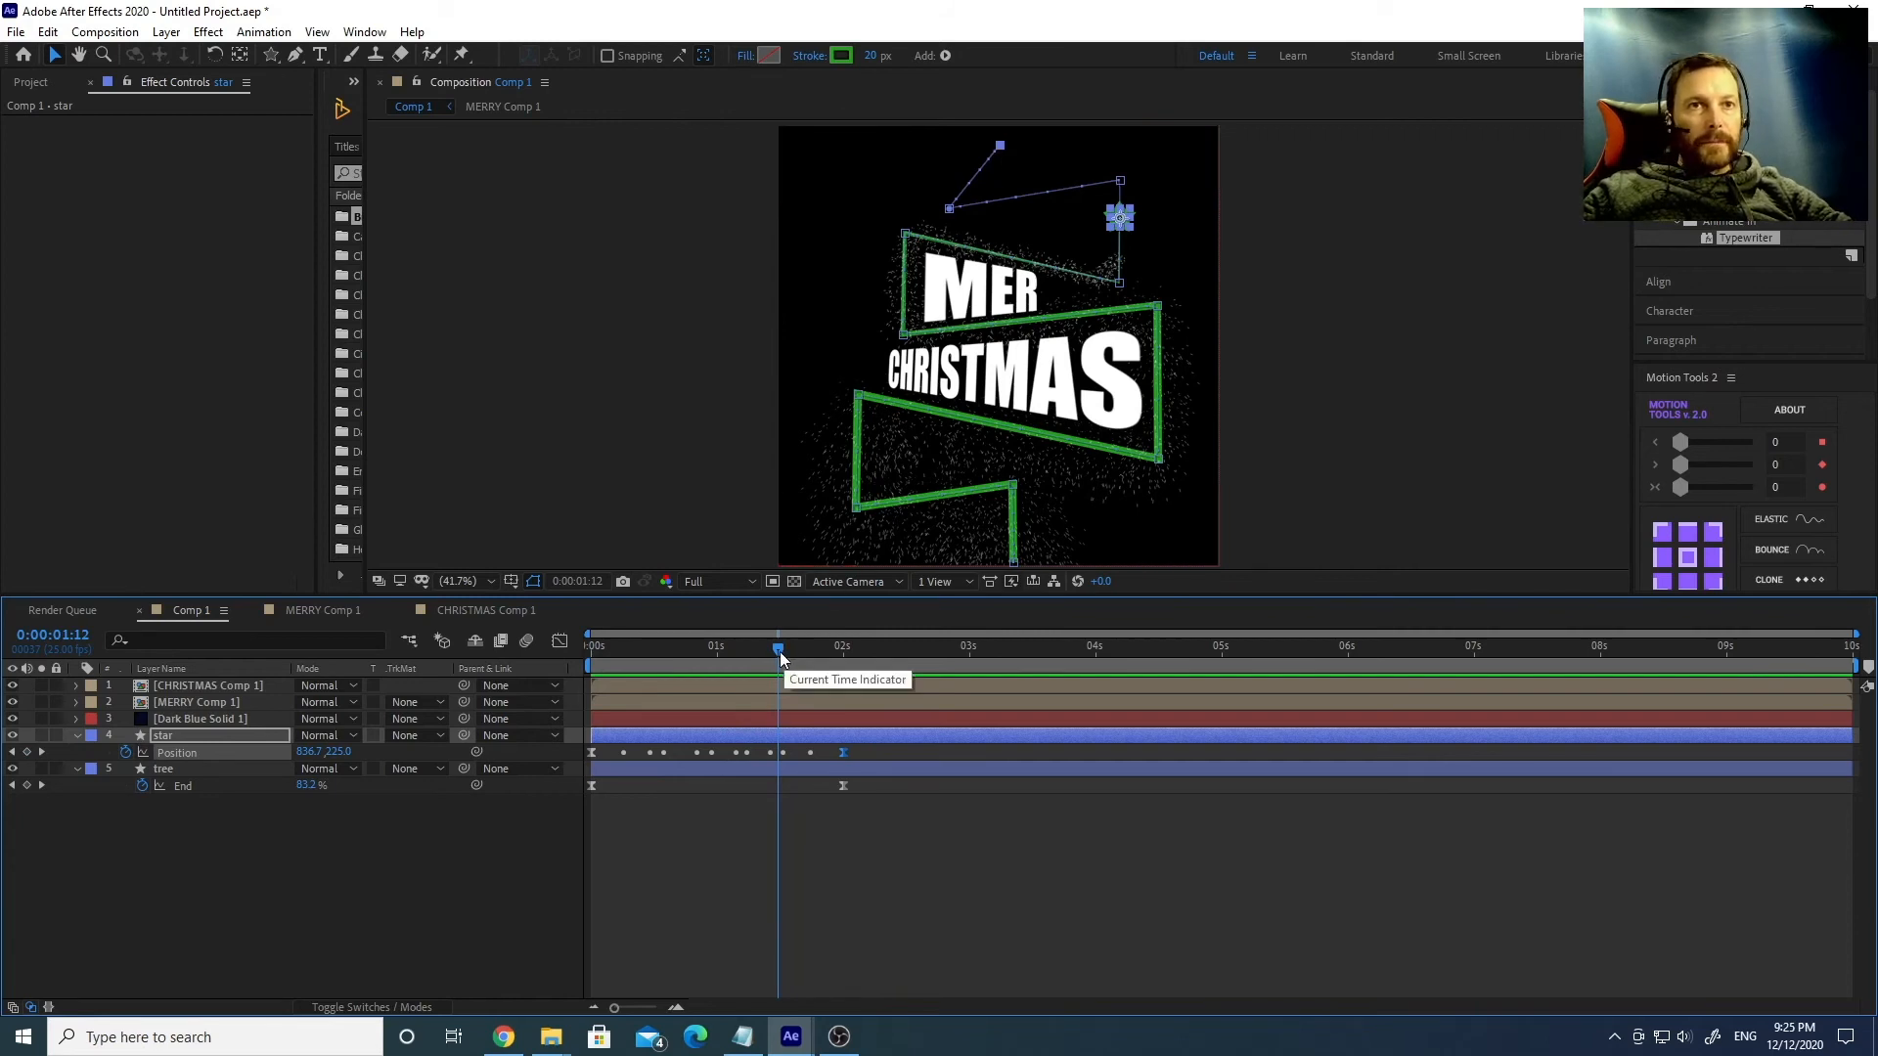
{"action": "left_click_drag", "start_coordinate": [779, 652], "coordinate": [820, 650]}
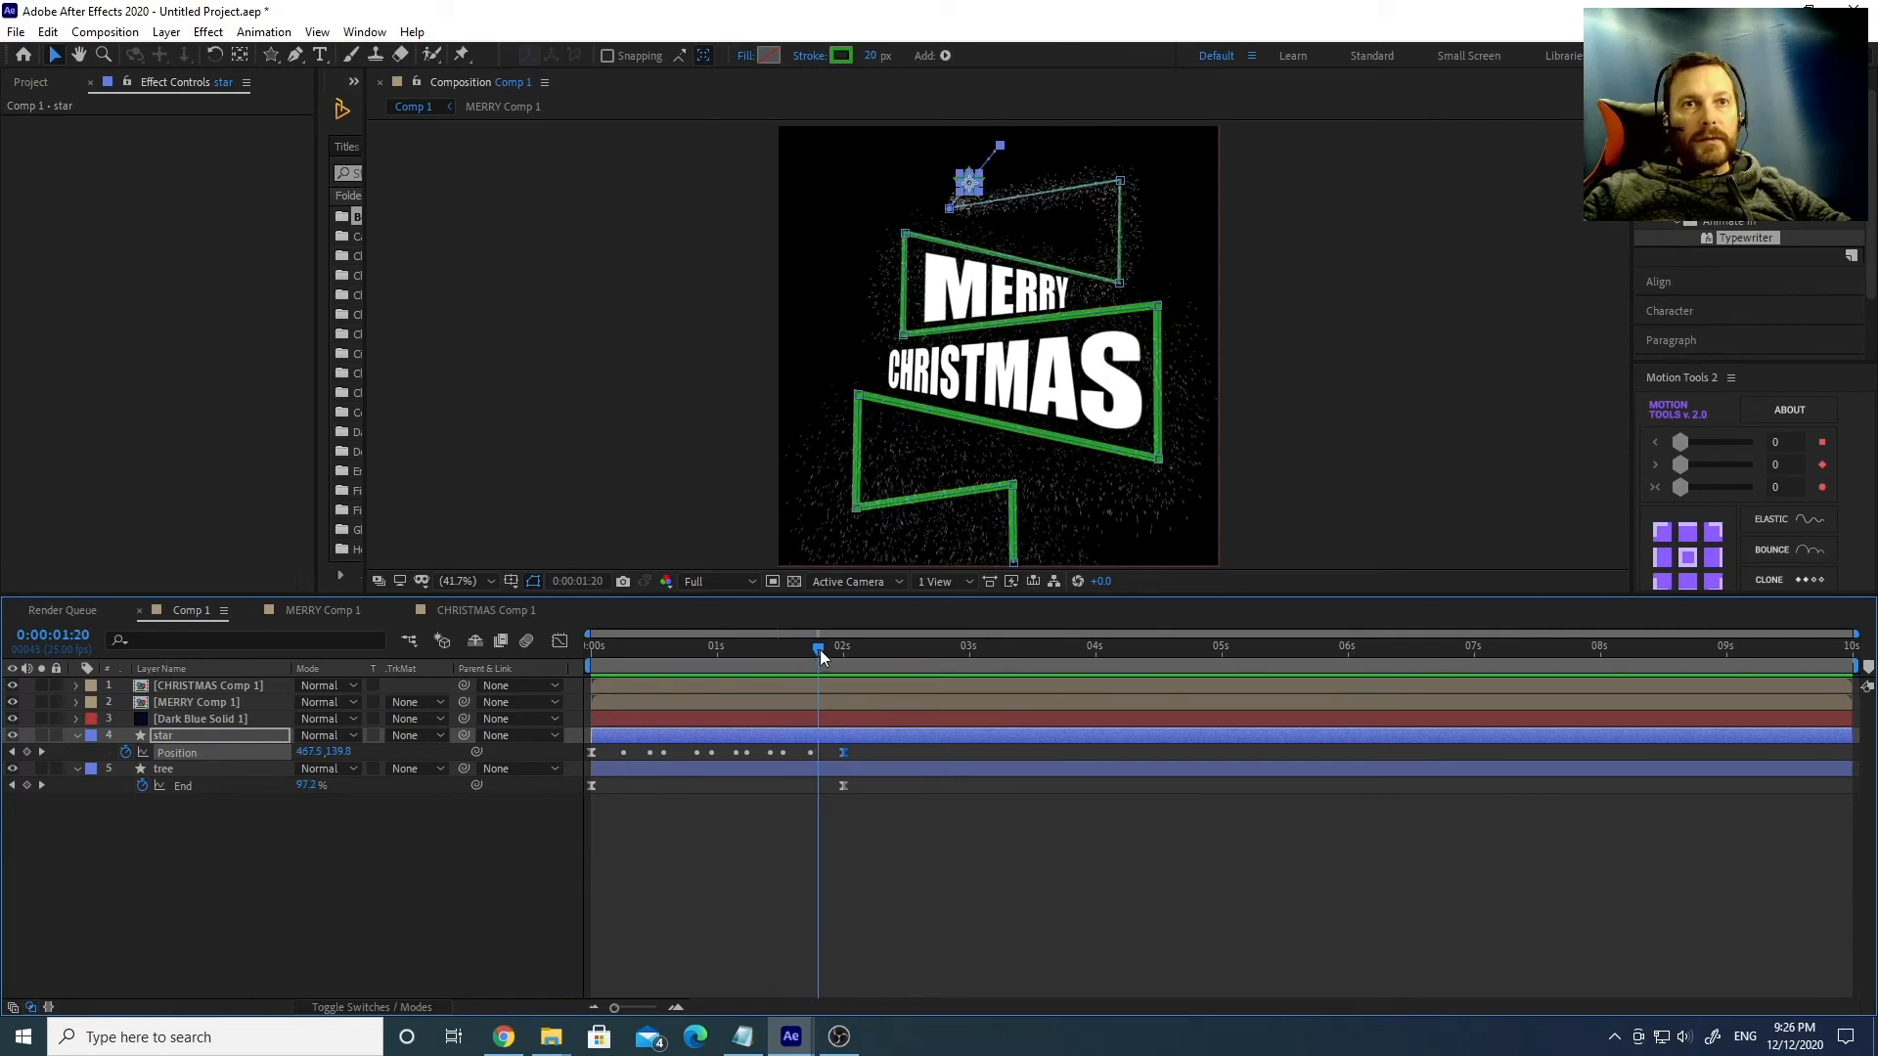
{"action": "left_click", "coordinate": [182, 736]}
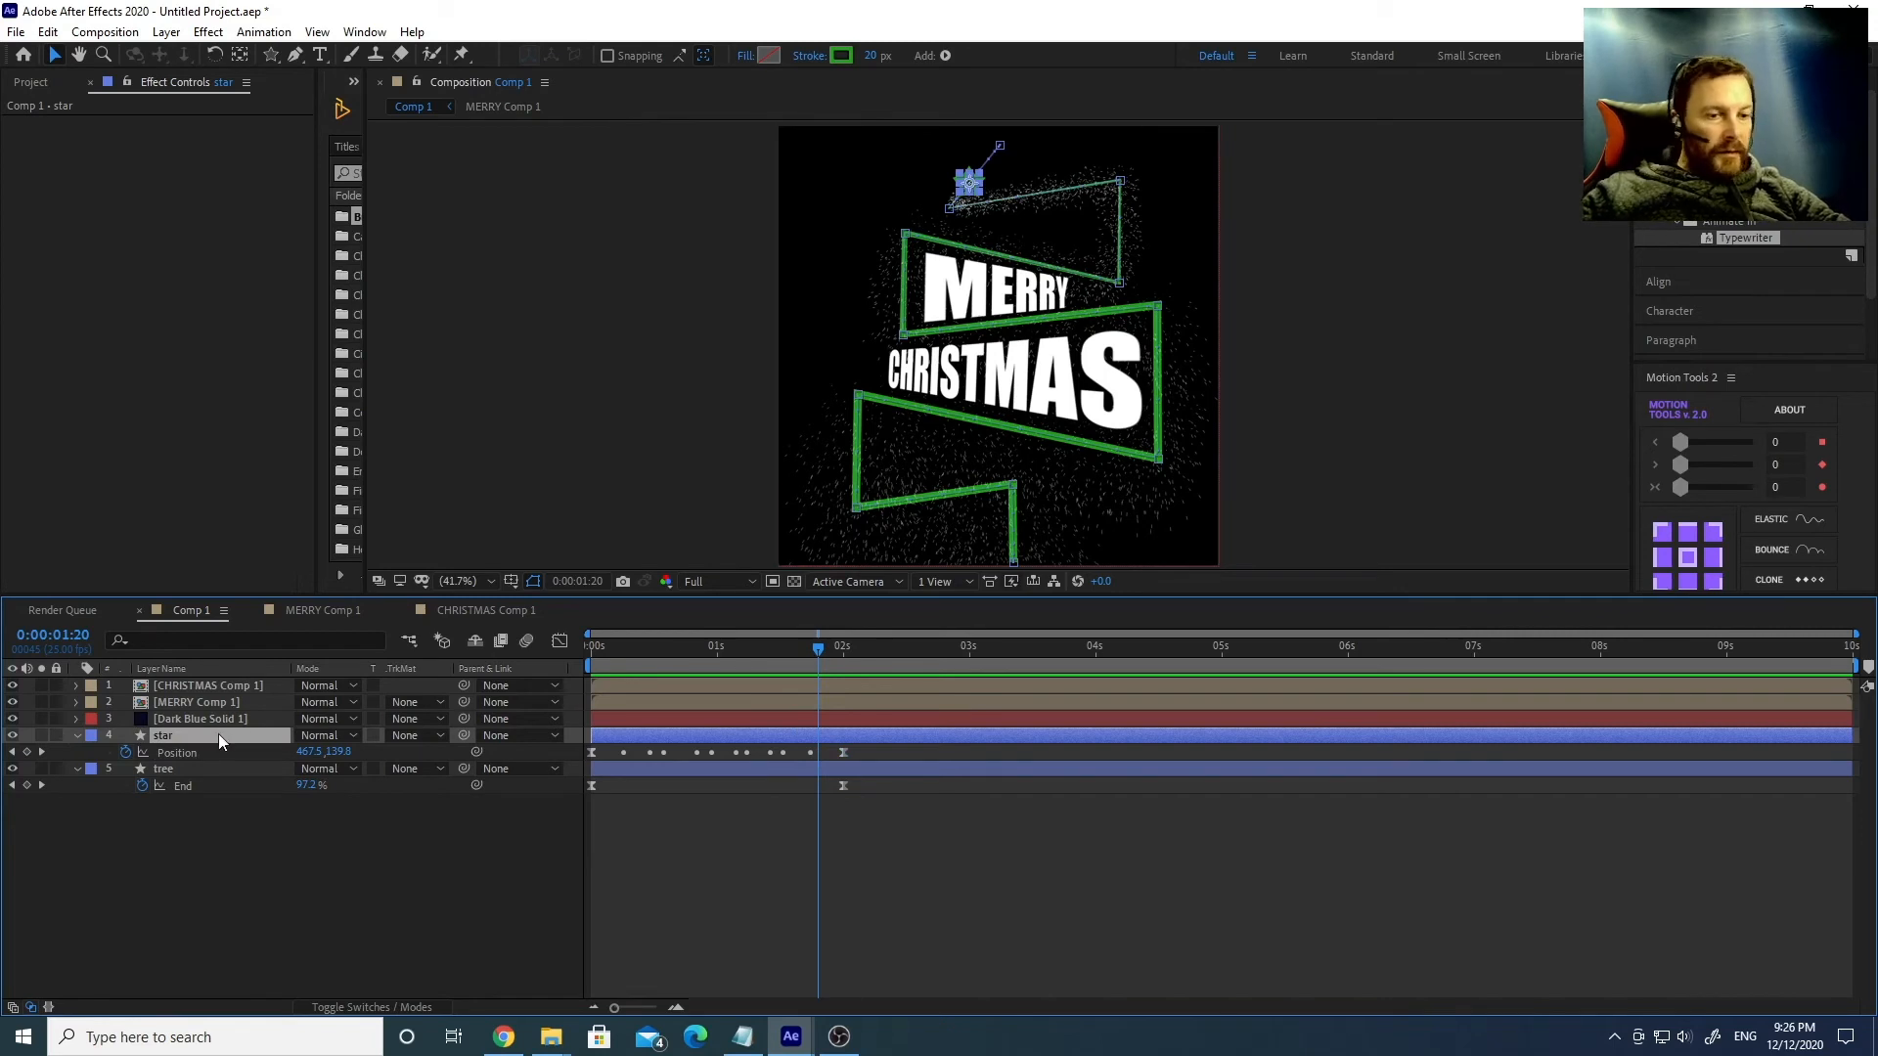
{"action": "key", "text": "shift+s"}
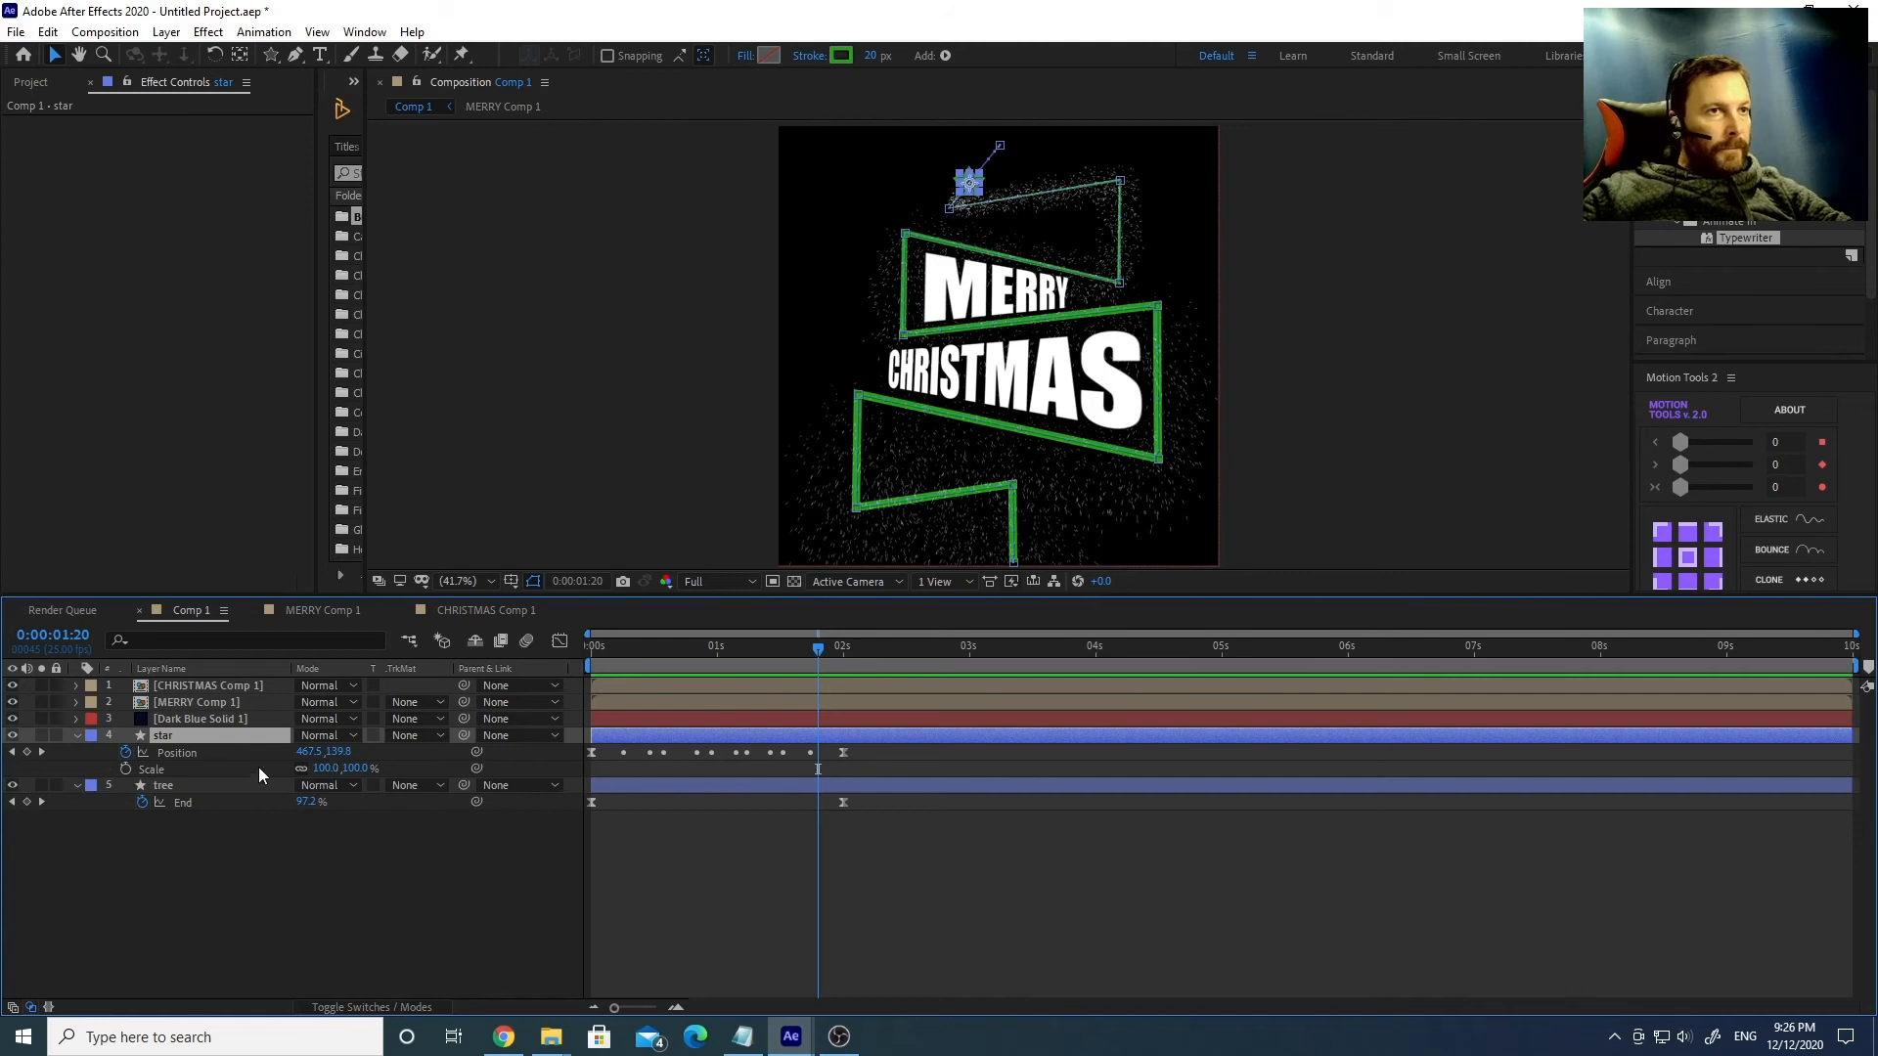
{"action": "left_click", "coordinate": [322, 768]}
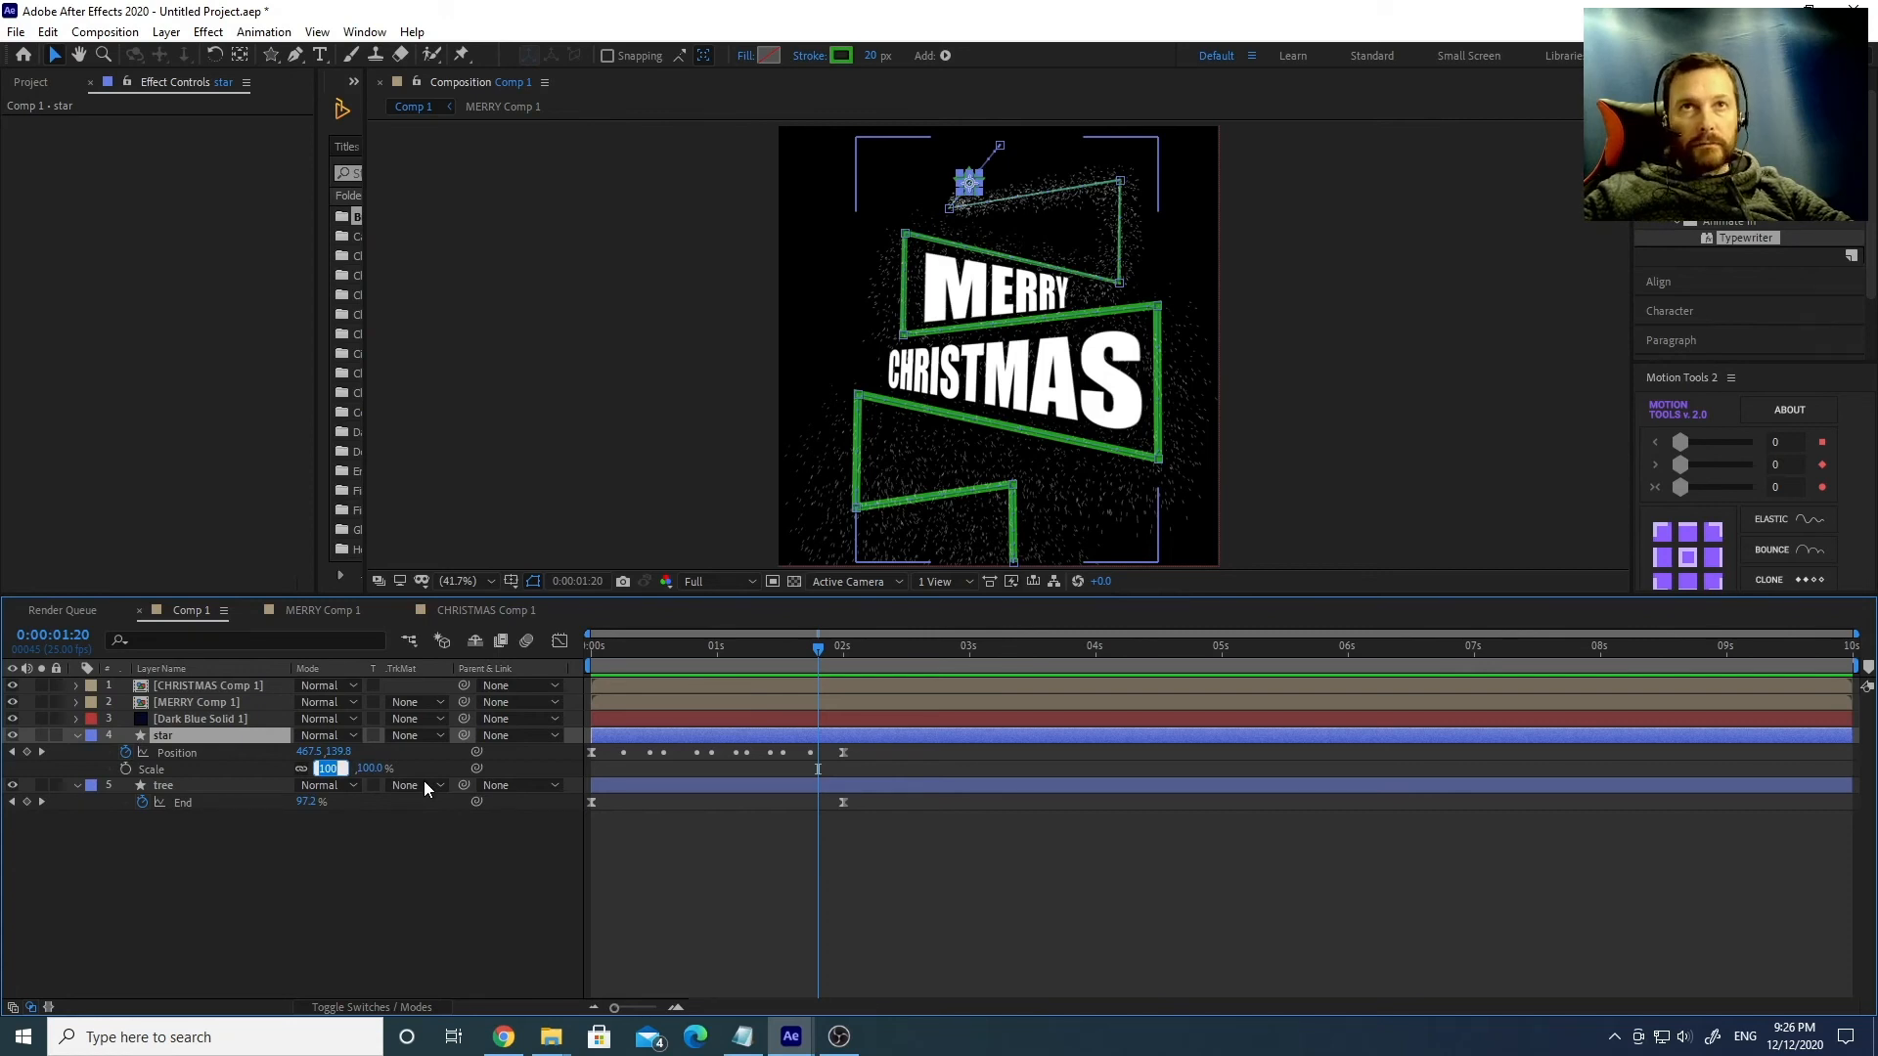
{"action": "type", "text": "30"}
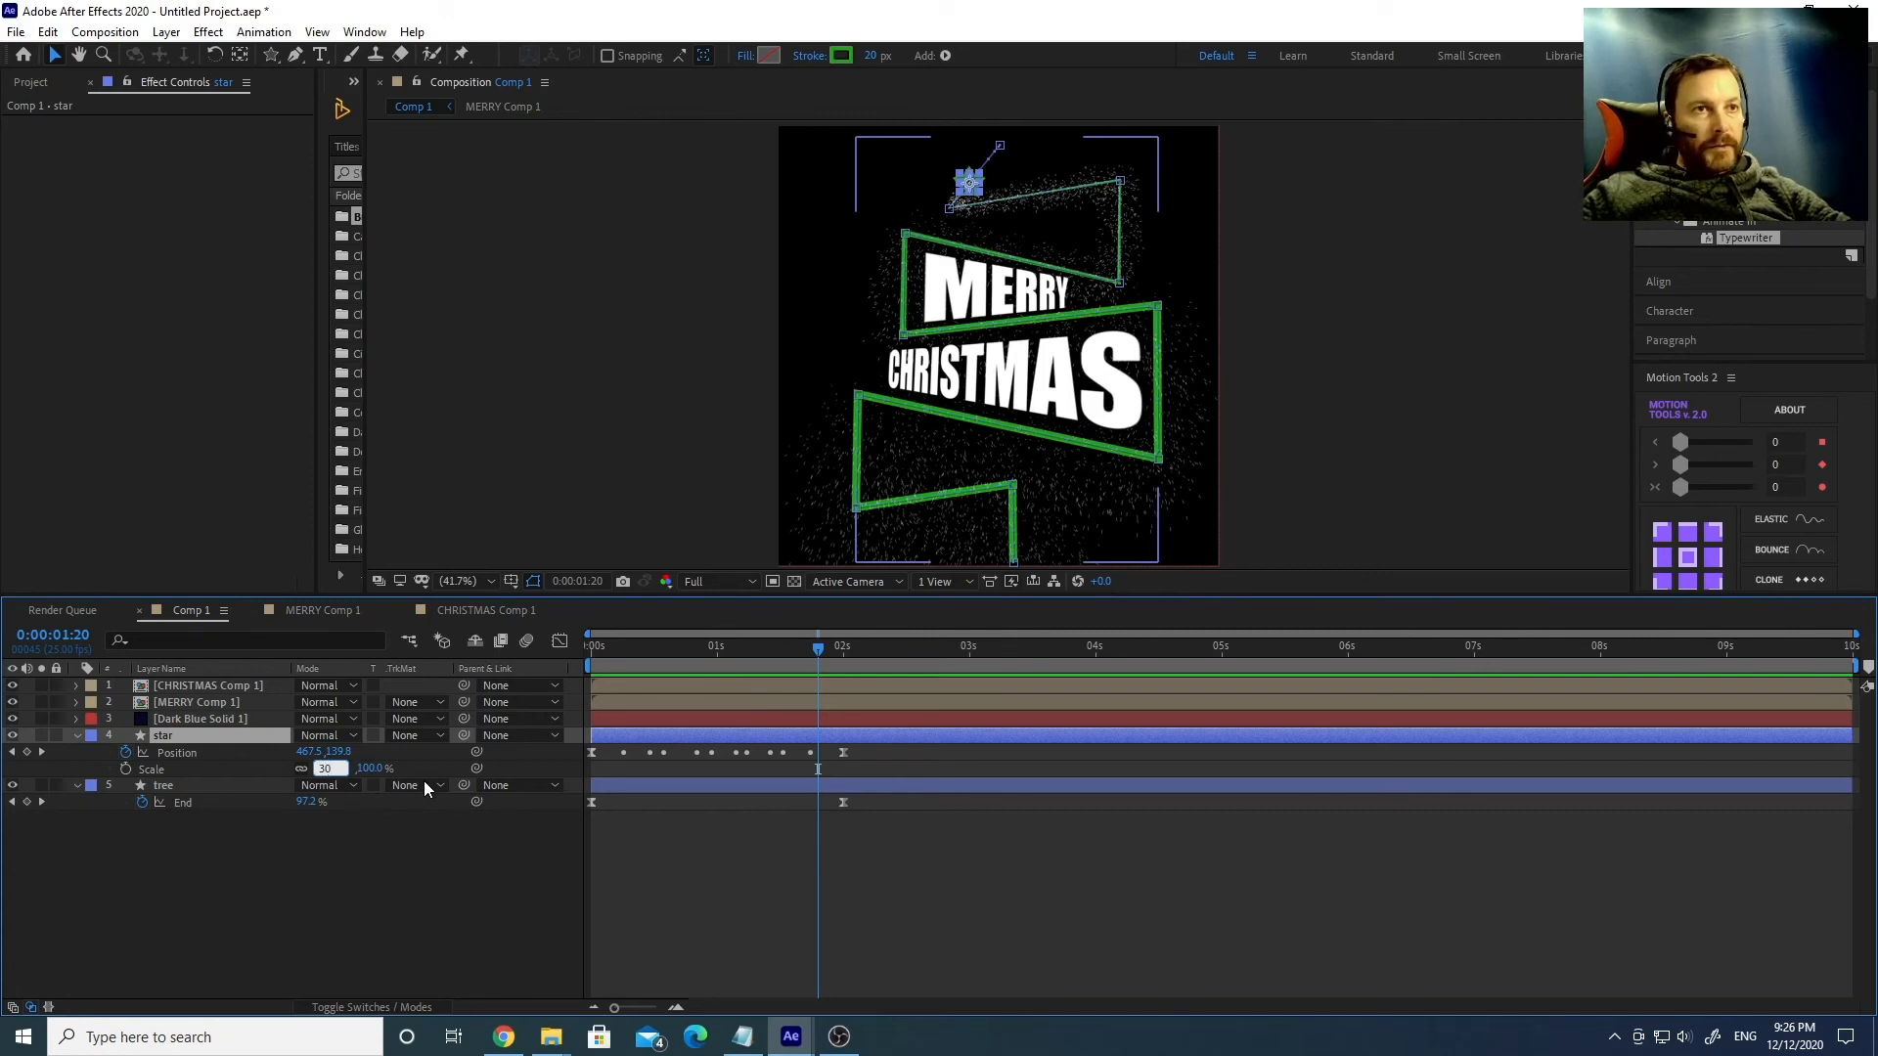
{"action": "key", "text": "Return"}
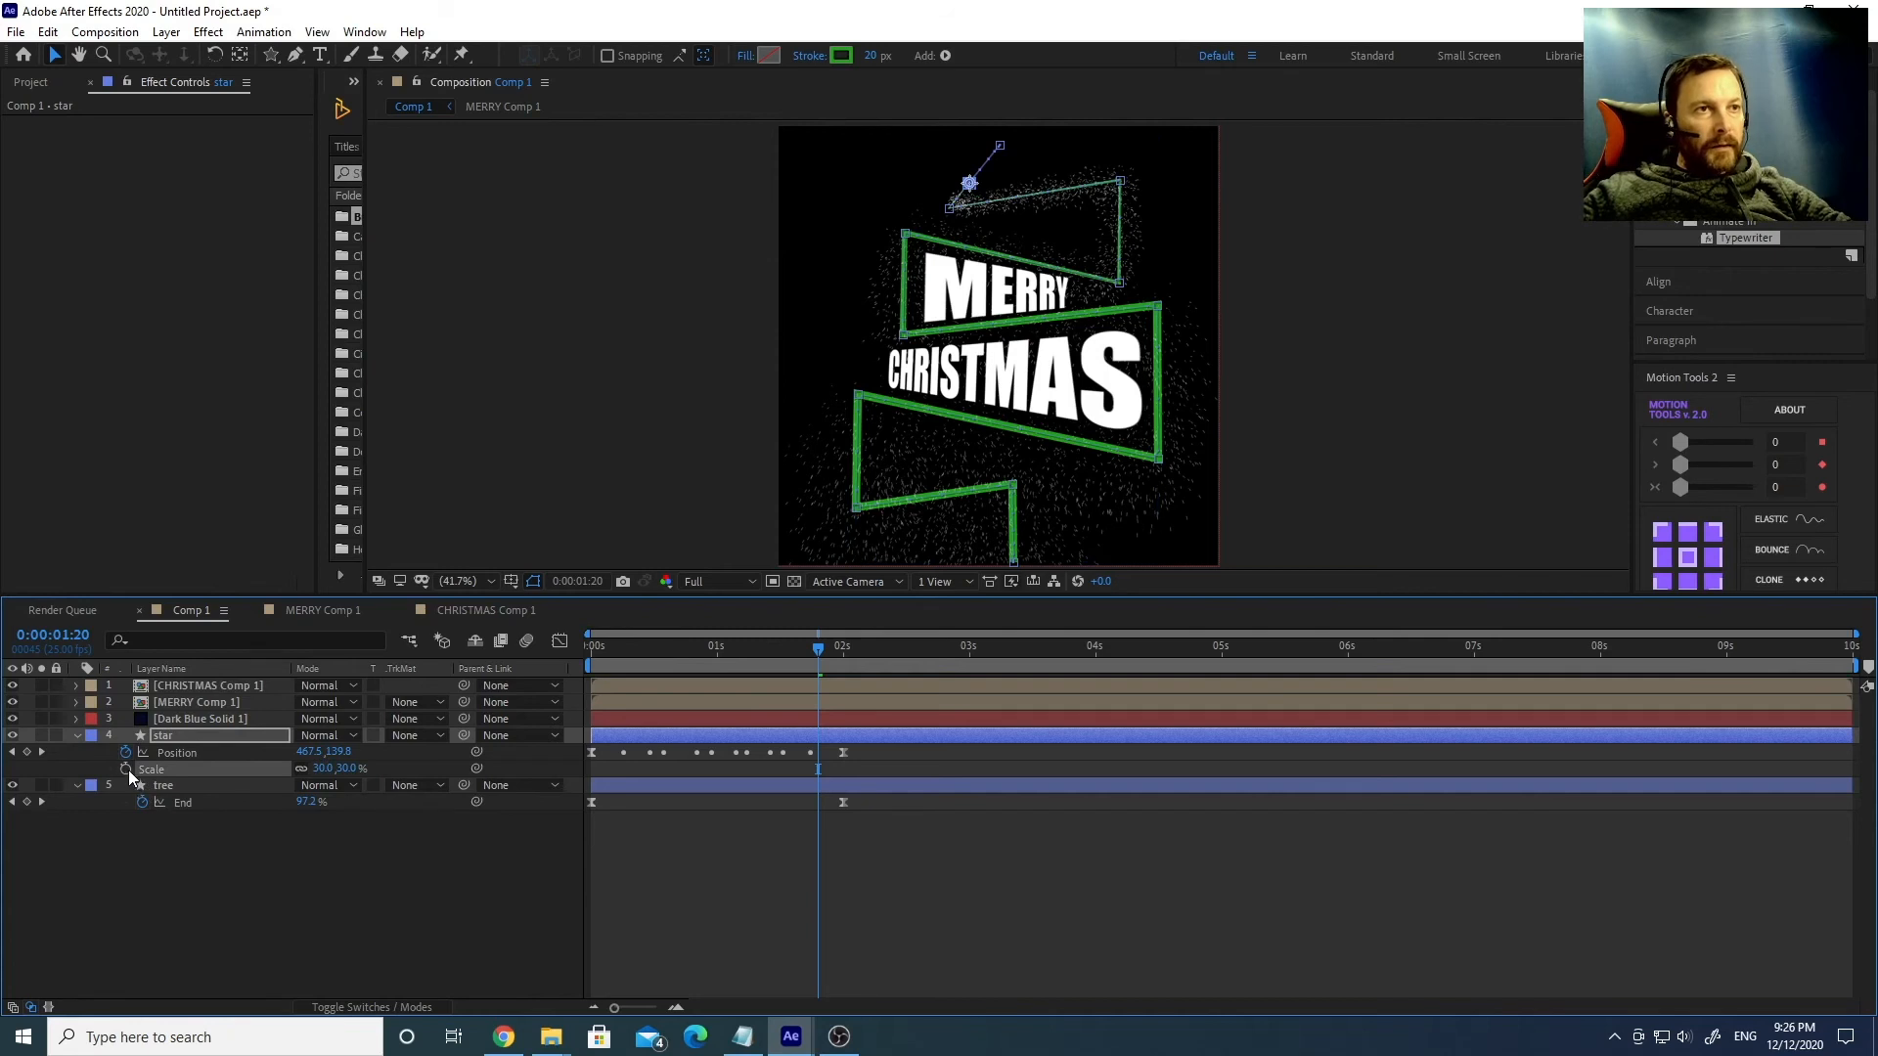
{"action": "left_click", "coordinate": [126, 770]}
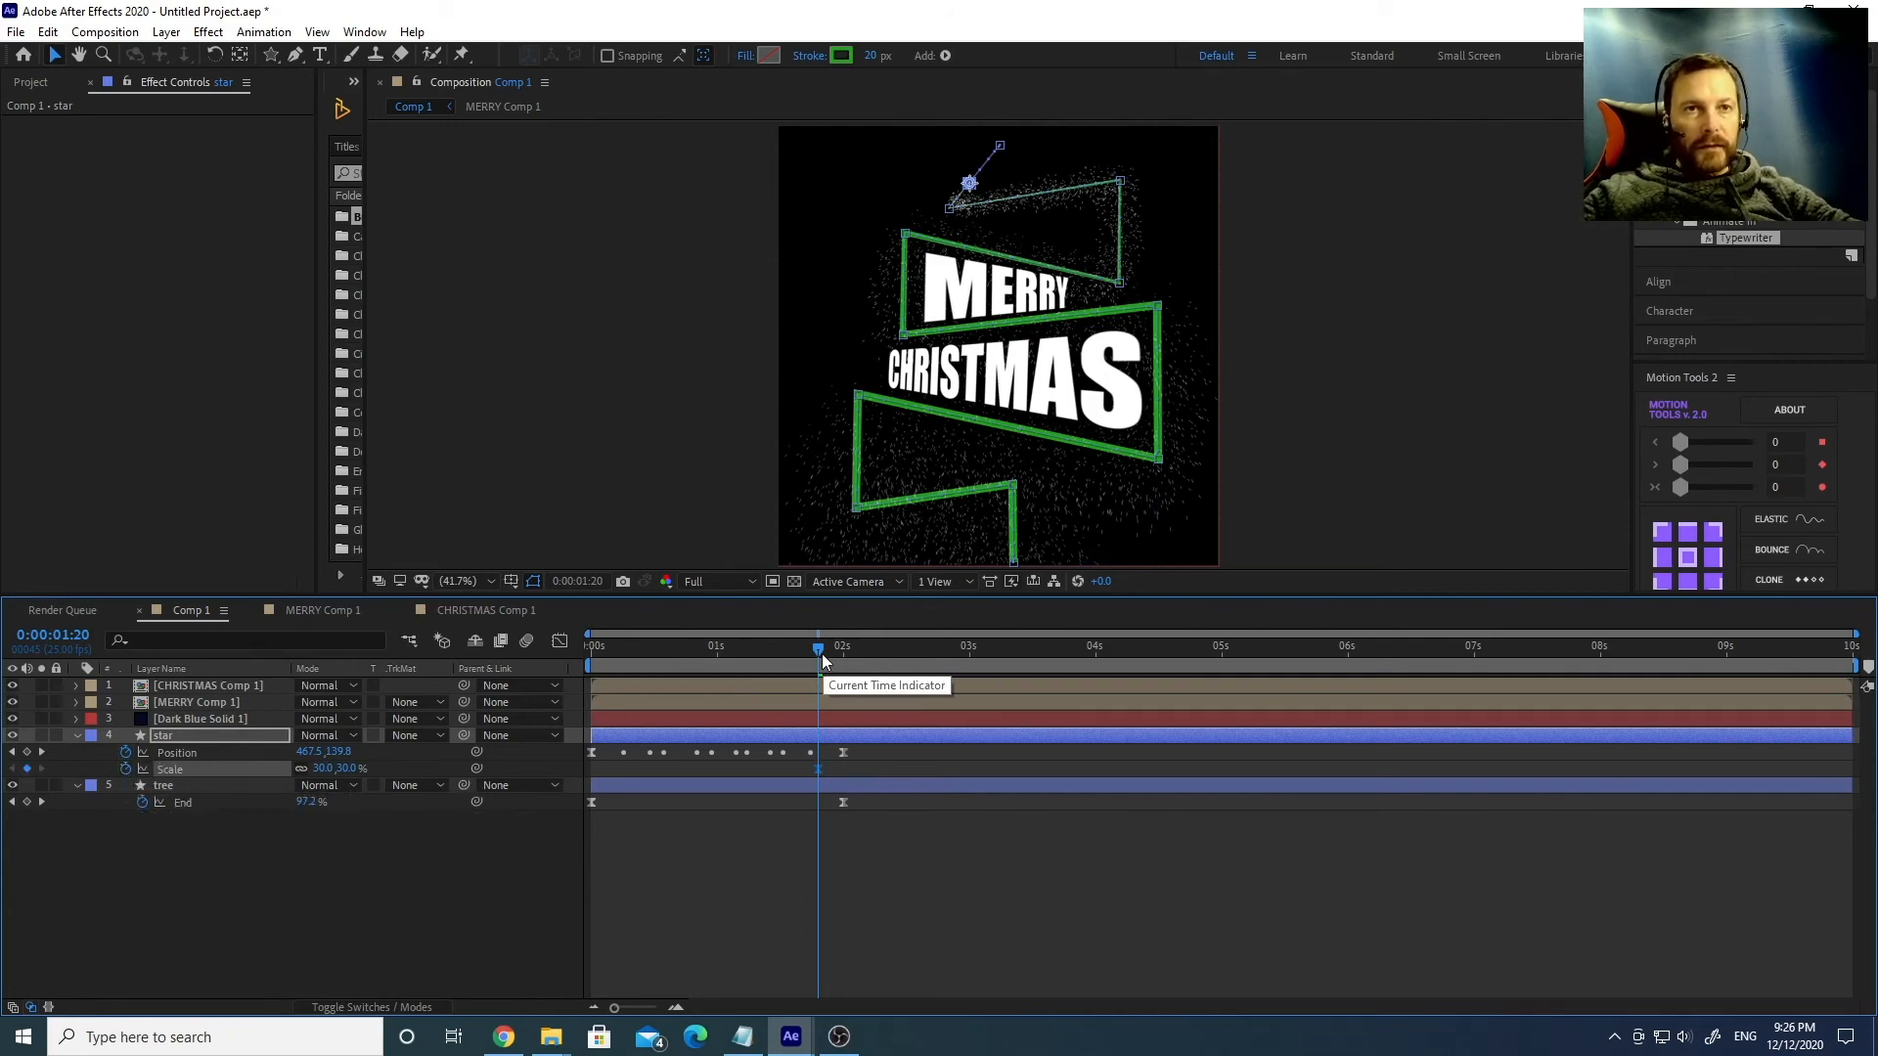
At 0:00:02:05, add a second Scale keyframe for the star at 100%.
{"action": "left_click_drag", "start_coordinate": [819, 655], "coordinate": [870, 655]}
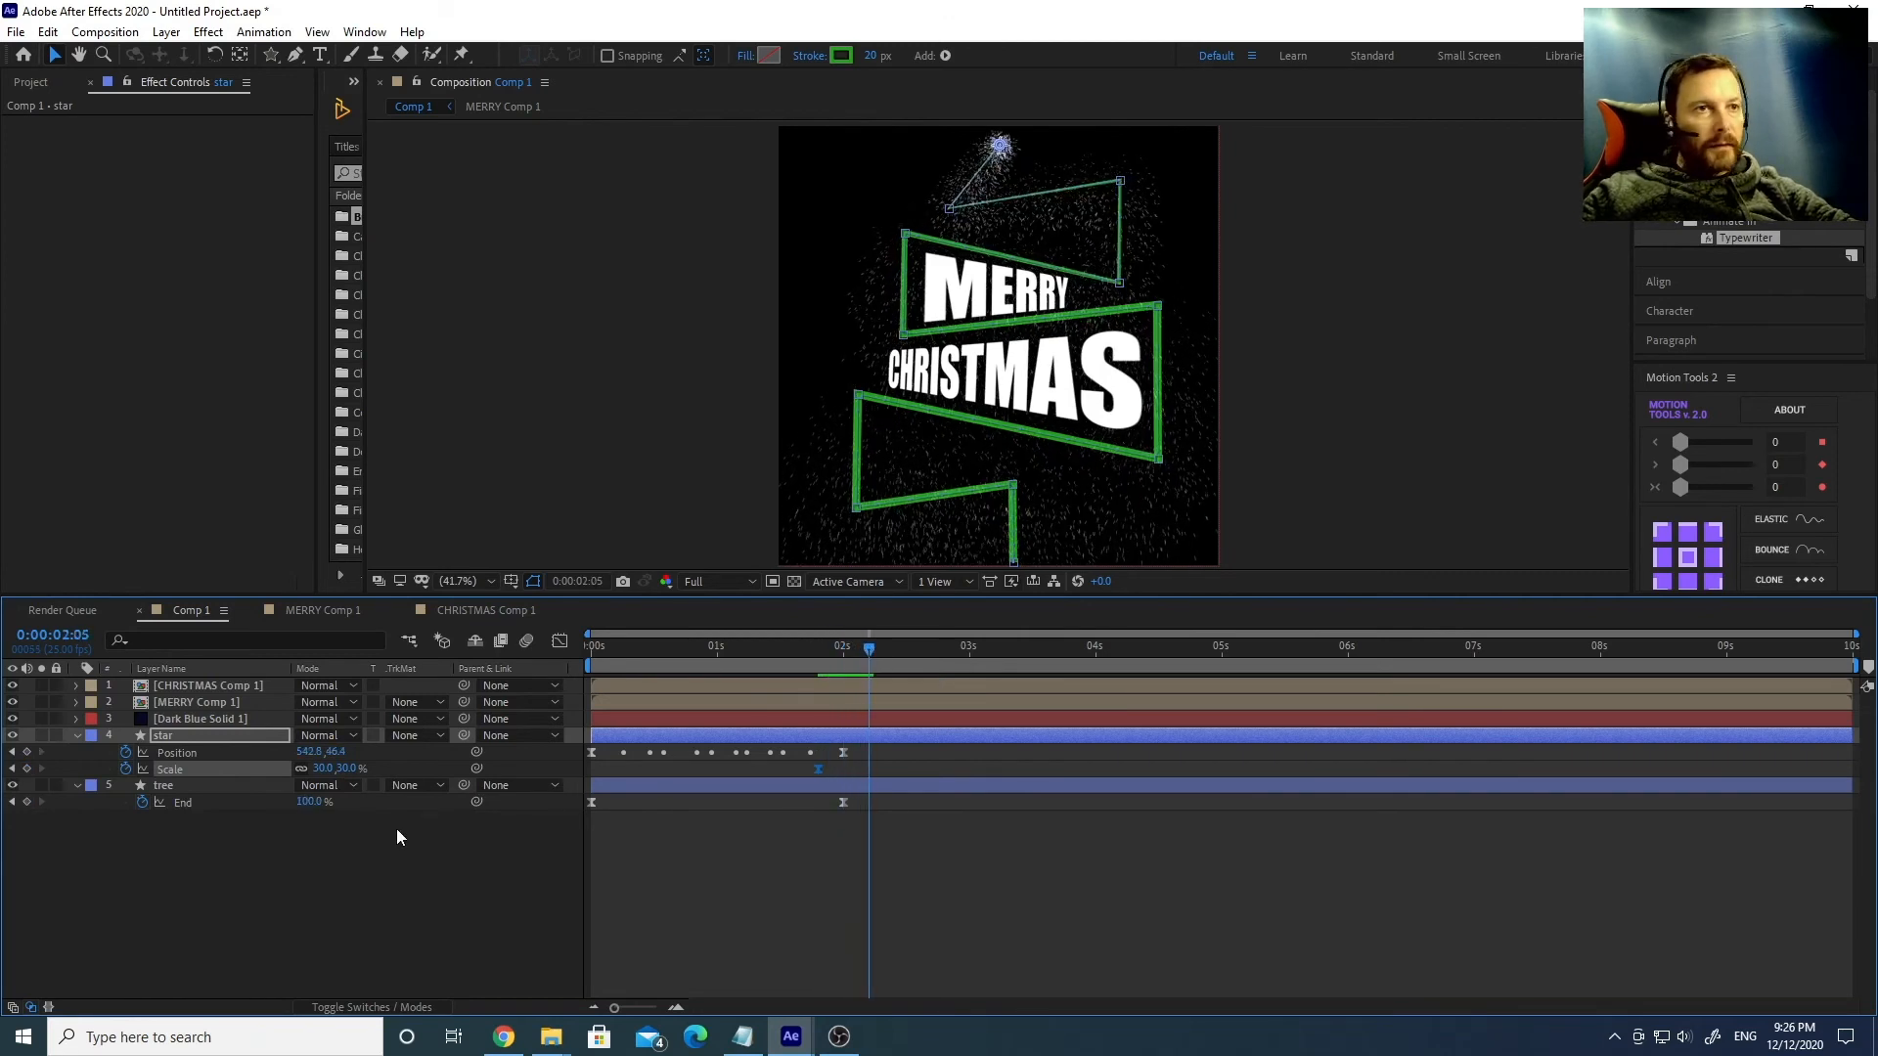
{"action": "left_click", "coordinate": [322, 769]}
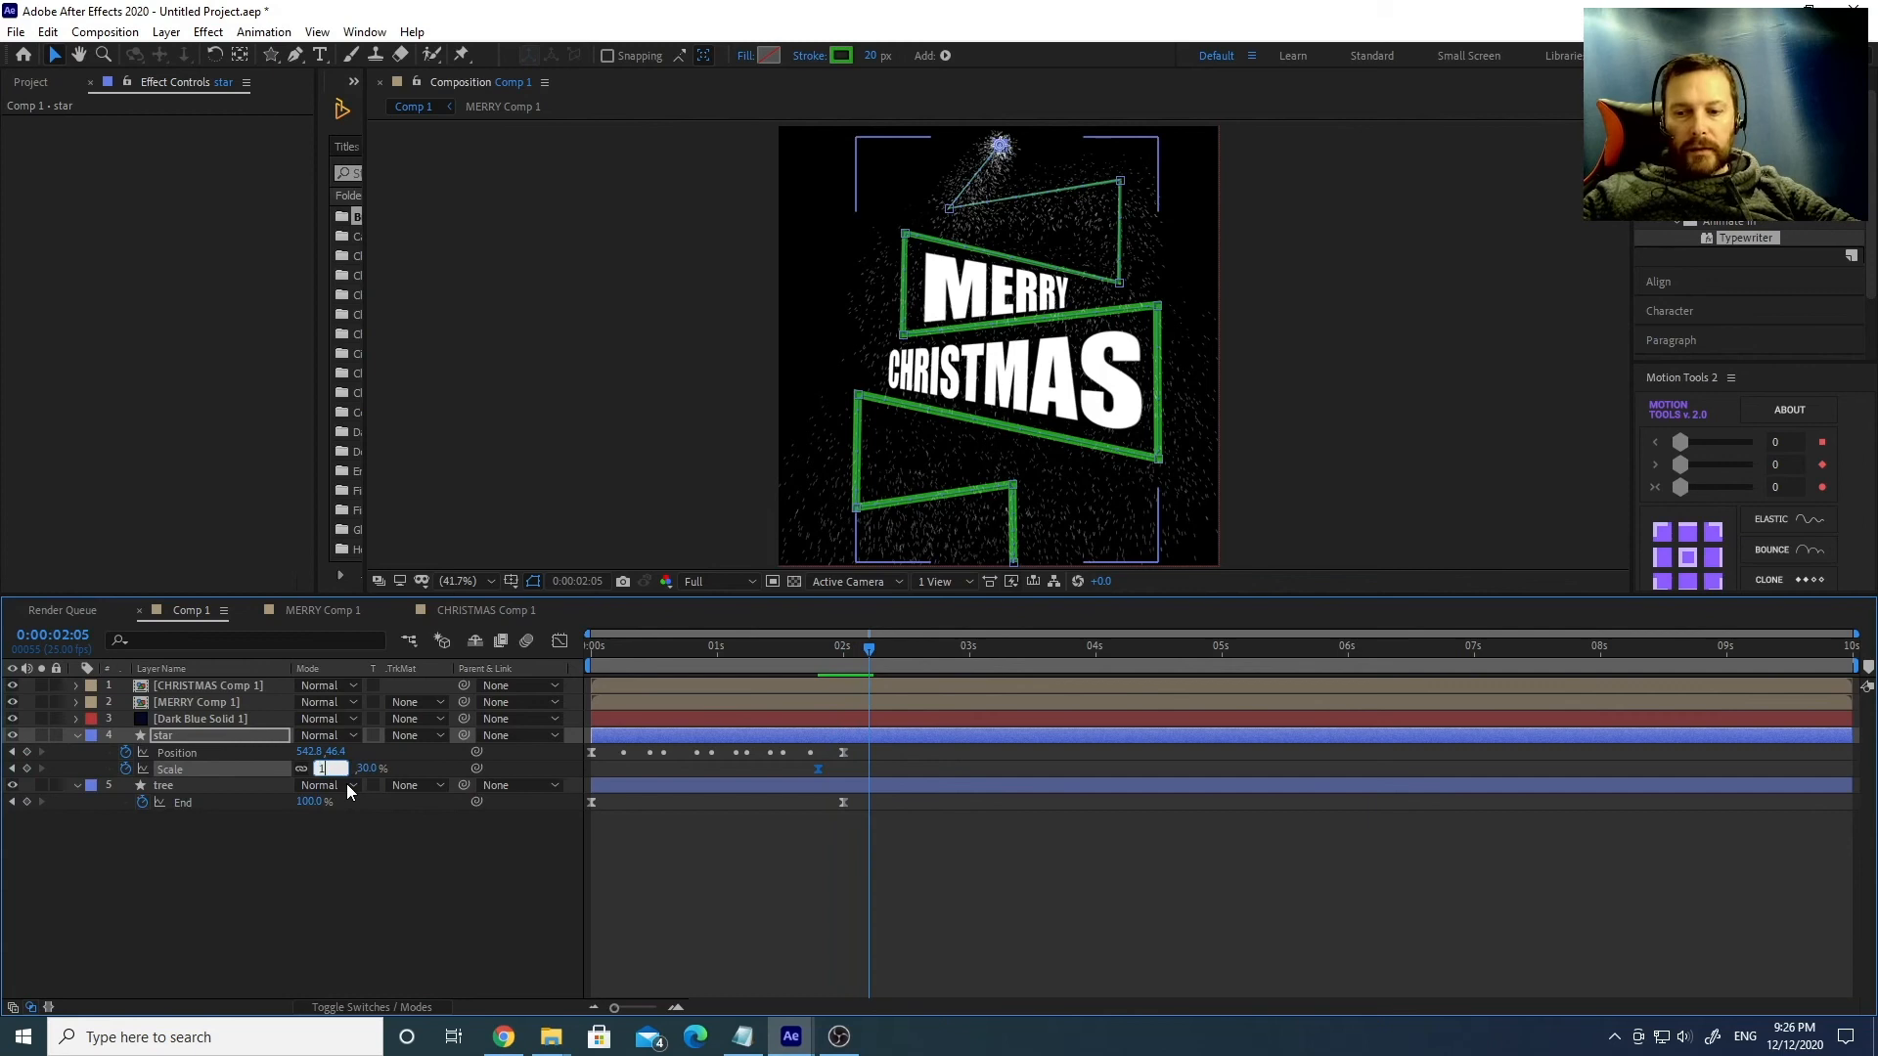
{"action": "type", "text": "100"}
{"action": "key", "text": "Return"}
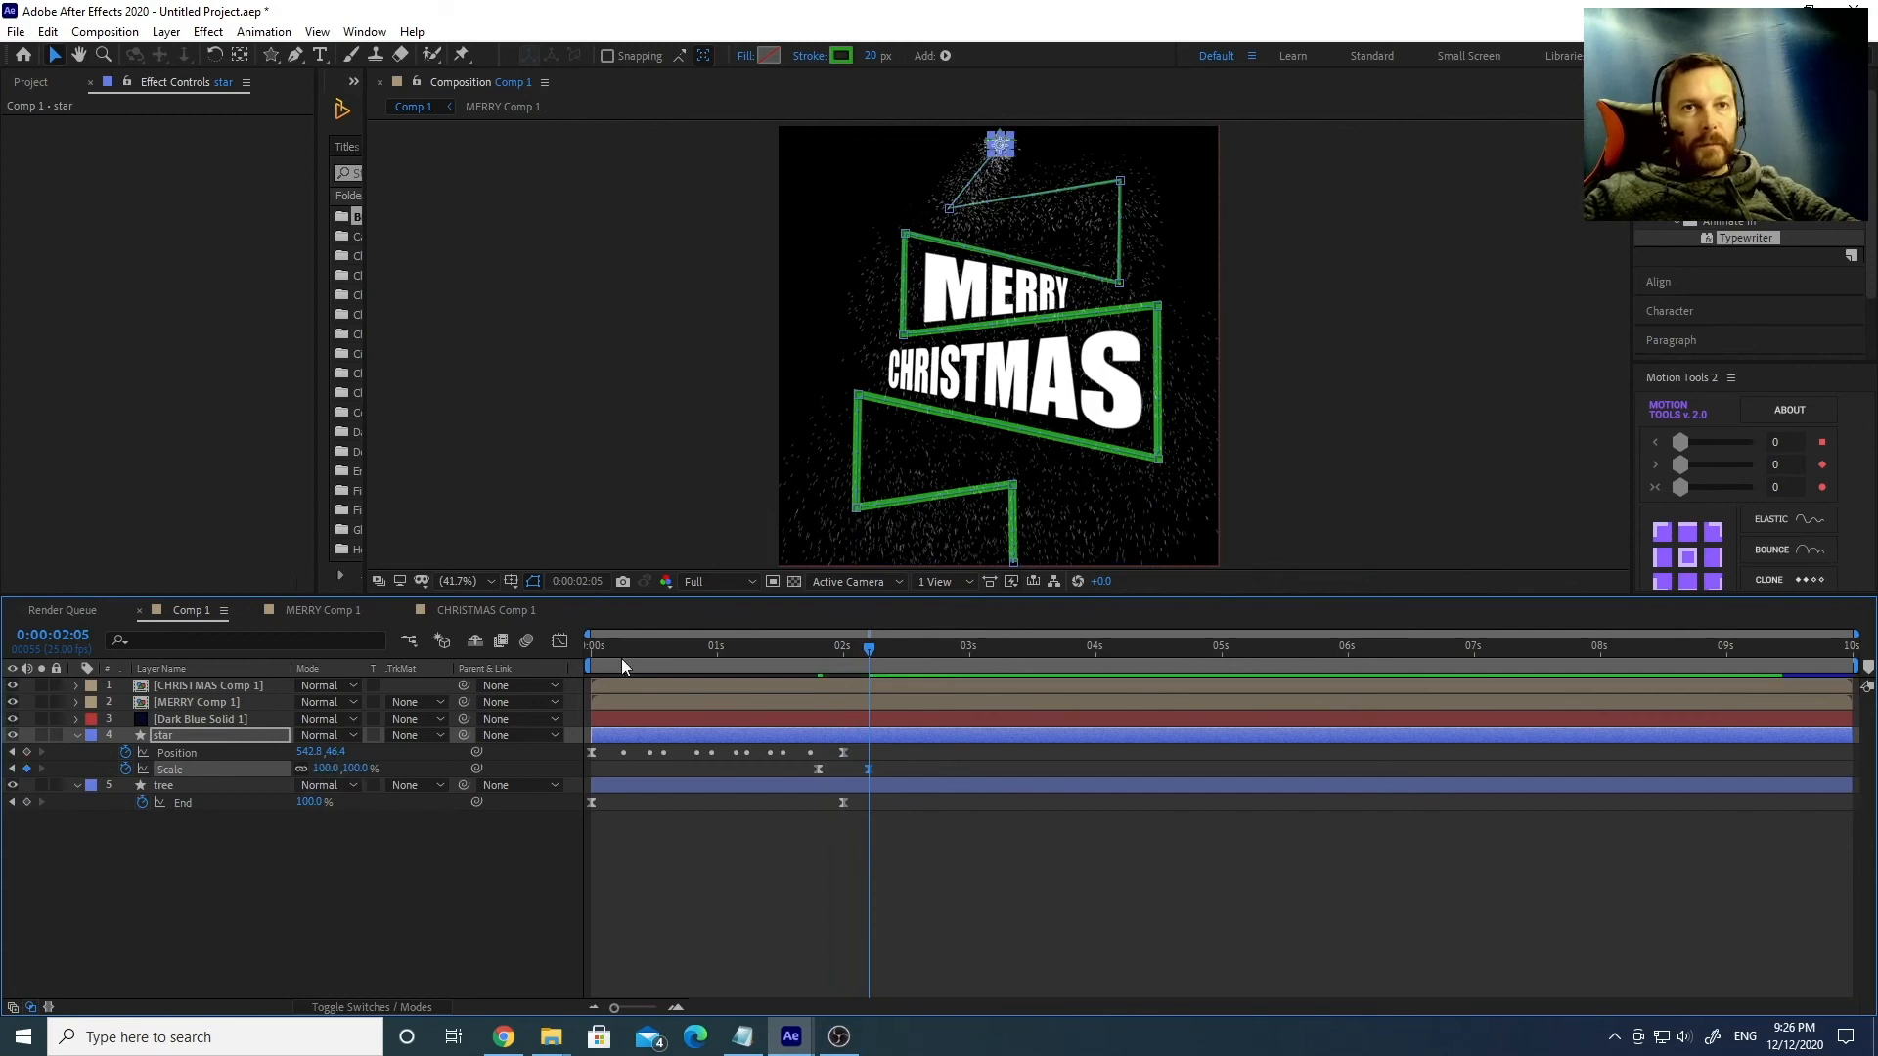
Preview the star's growth from 0:00:01:03 and 0:00:00:17, and scrub to its full size at 0:00:02:05.
{"action": "left_click", "coordinate": [732, 647]}
{"action": "key", "text": "space"}
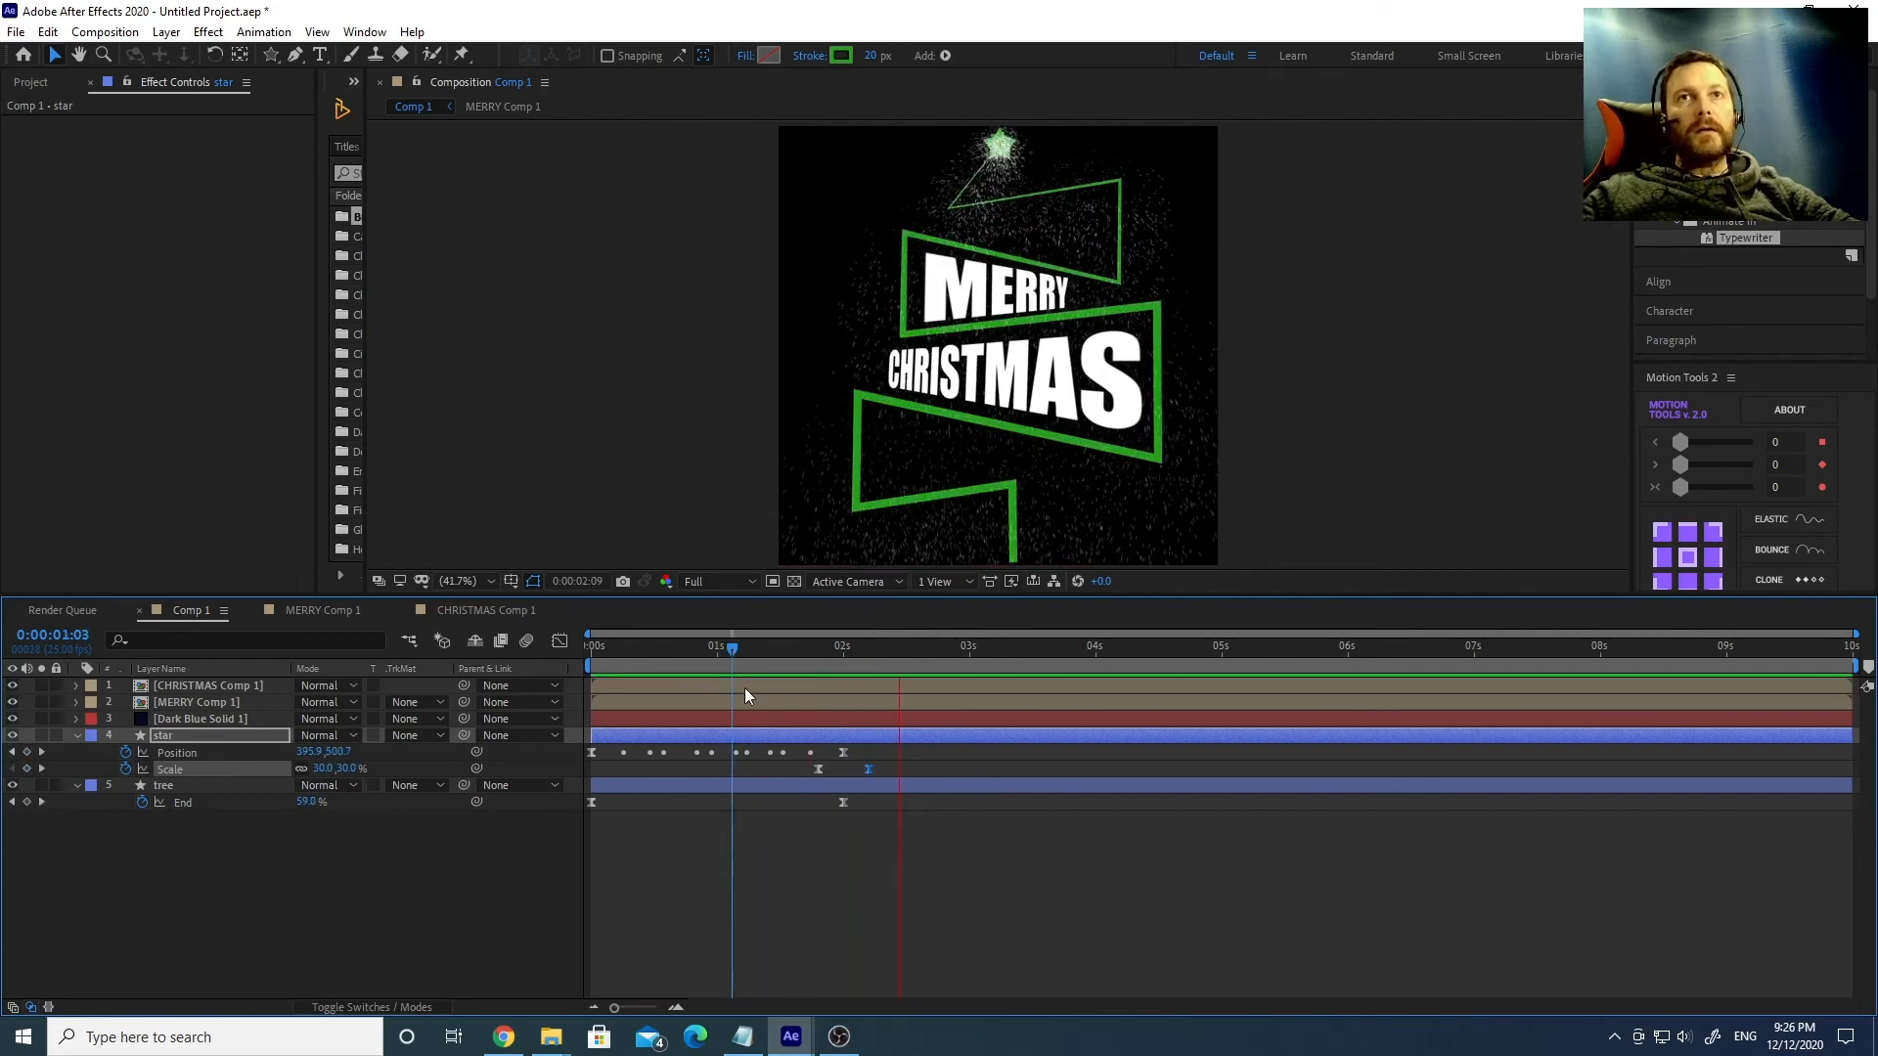
{"action": "left_click", "coordinate": [743, 689]}
{"action": "left_click", "coordinate": [677, 647]}
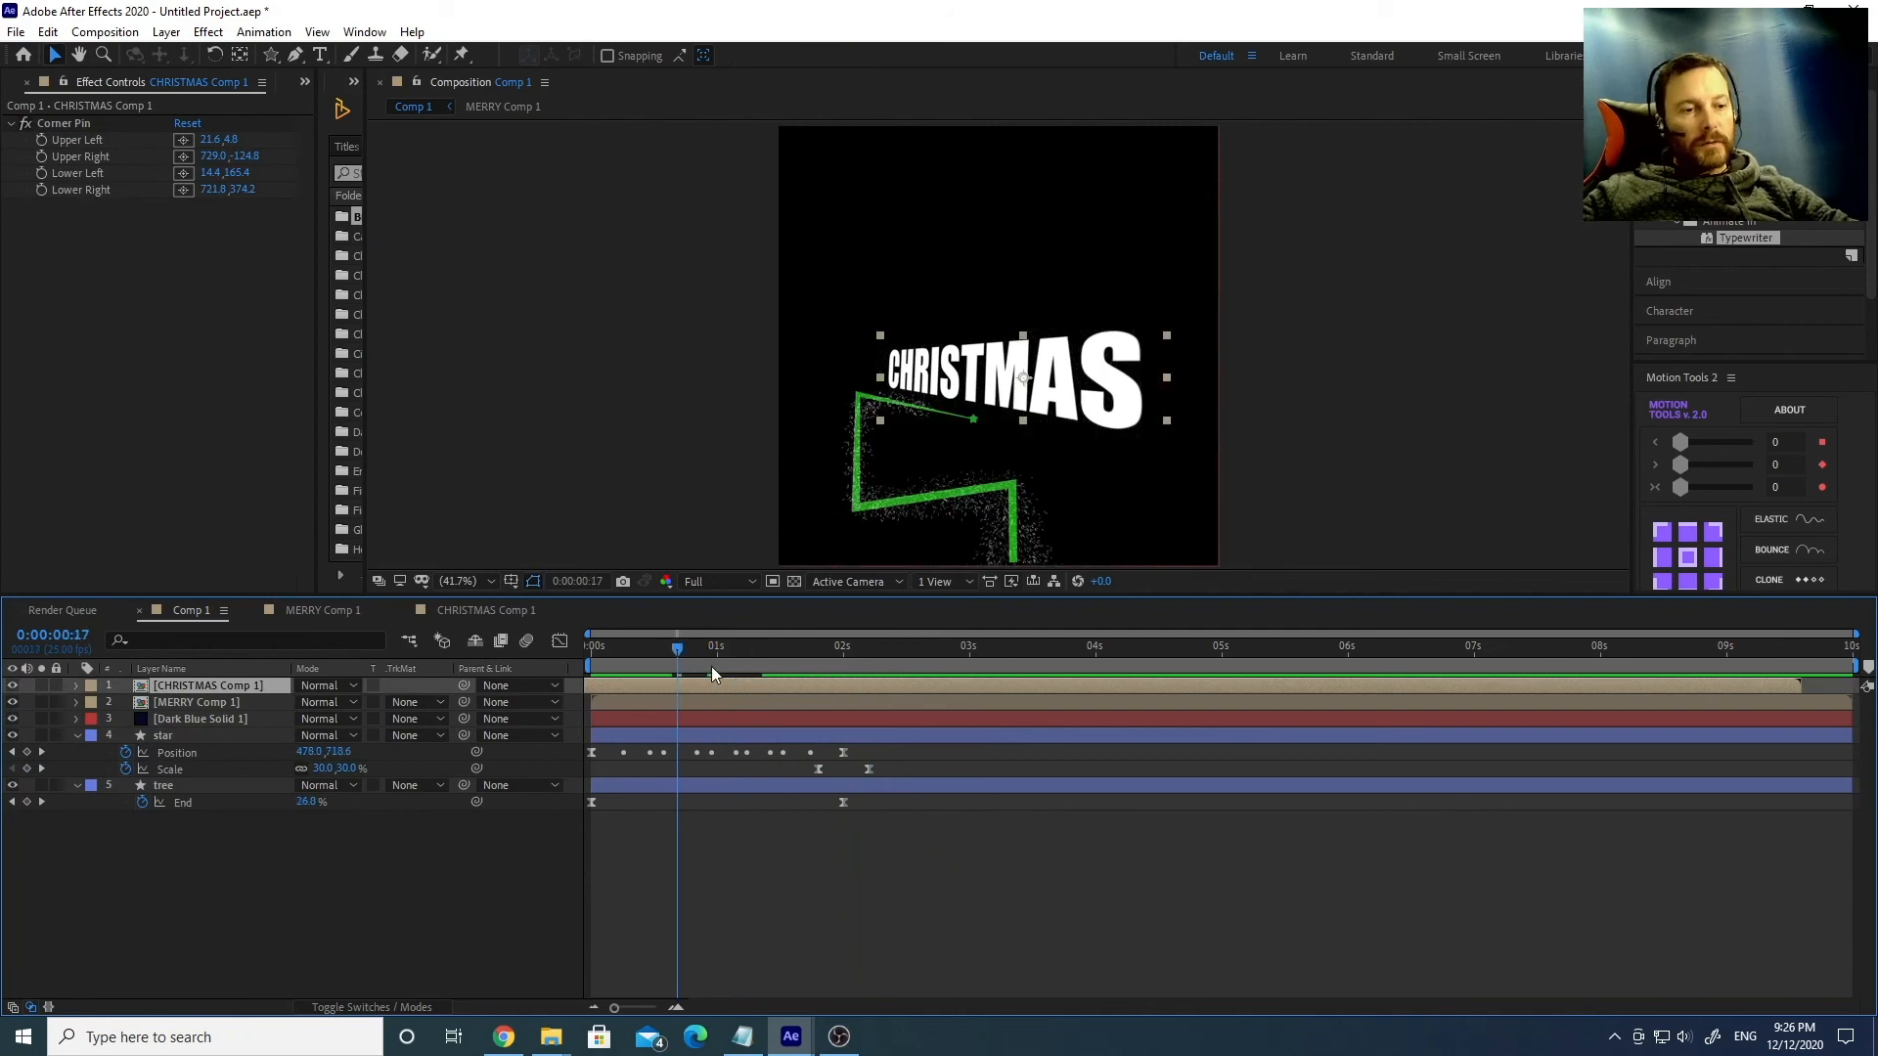
{"action": "key", "text": "space"}
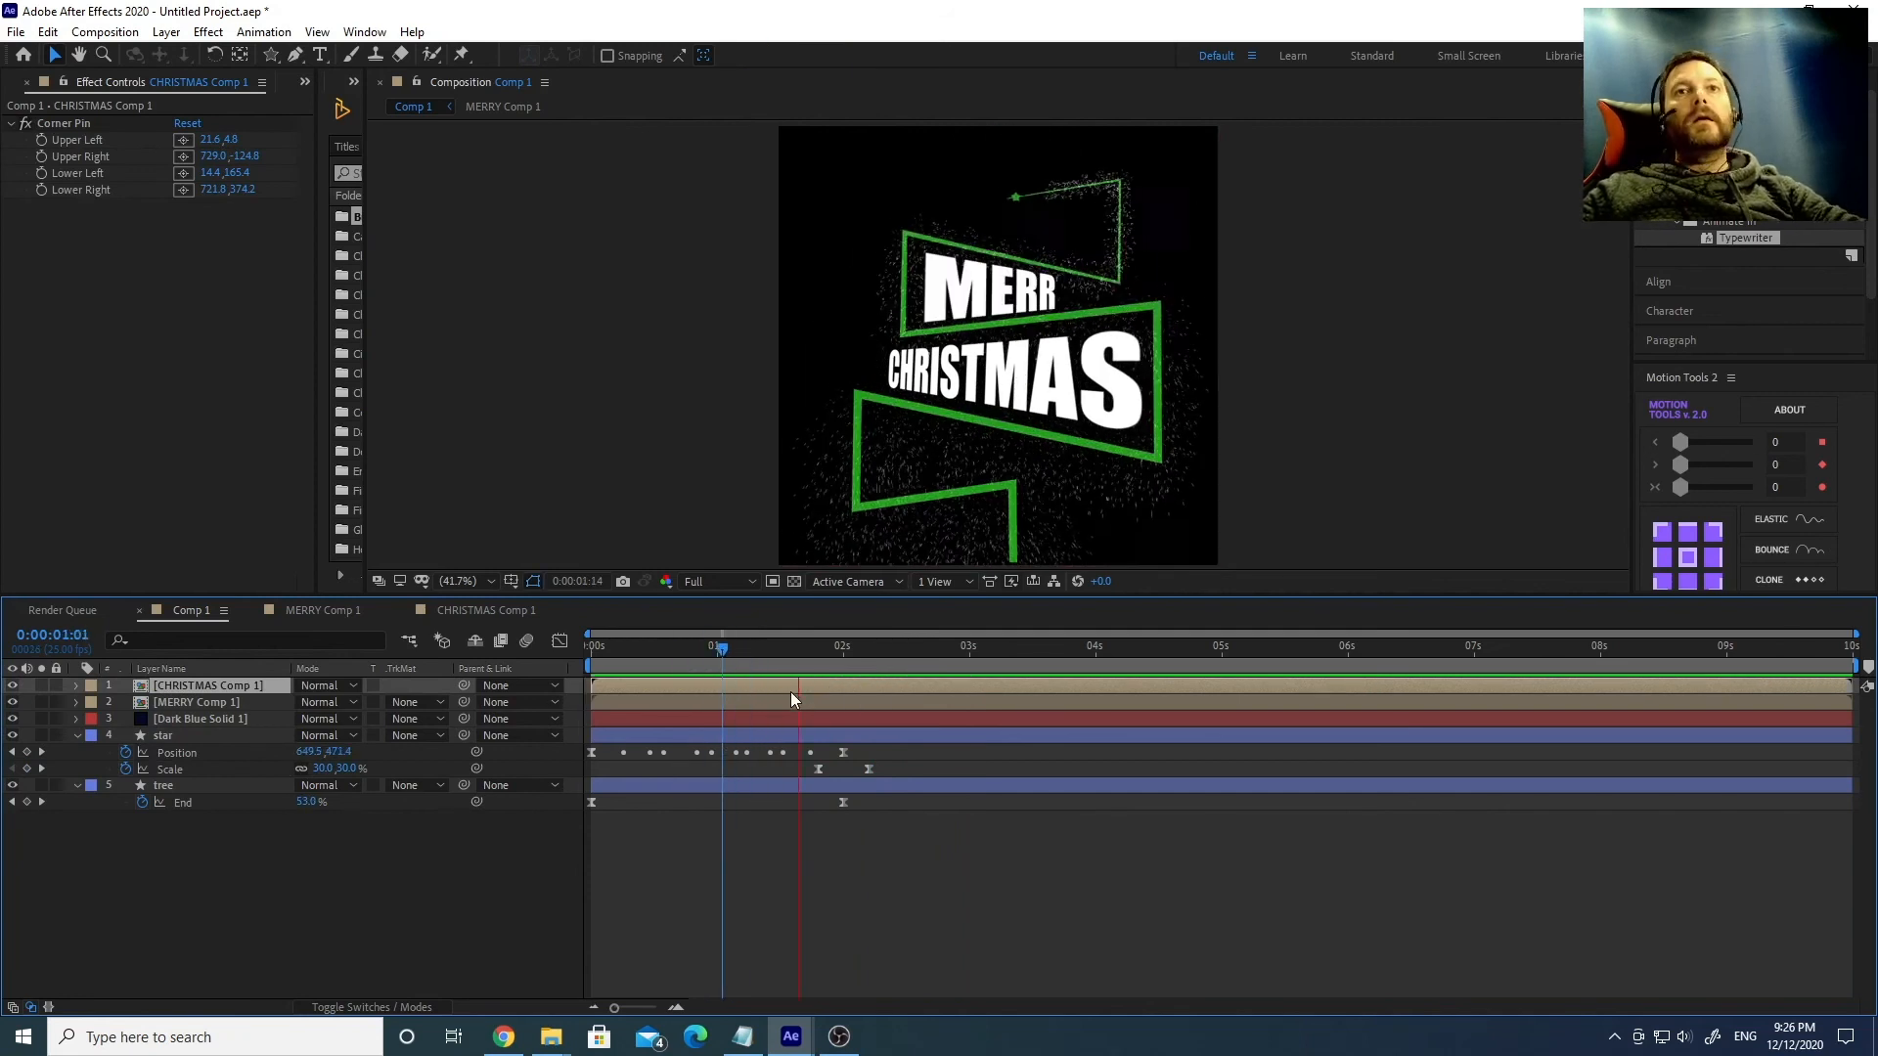
{"action": "key", "text": "space"}
{"action": "left_click_drag", "start_coordinate": [828, 653], "coordinate": [868, 661]}
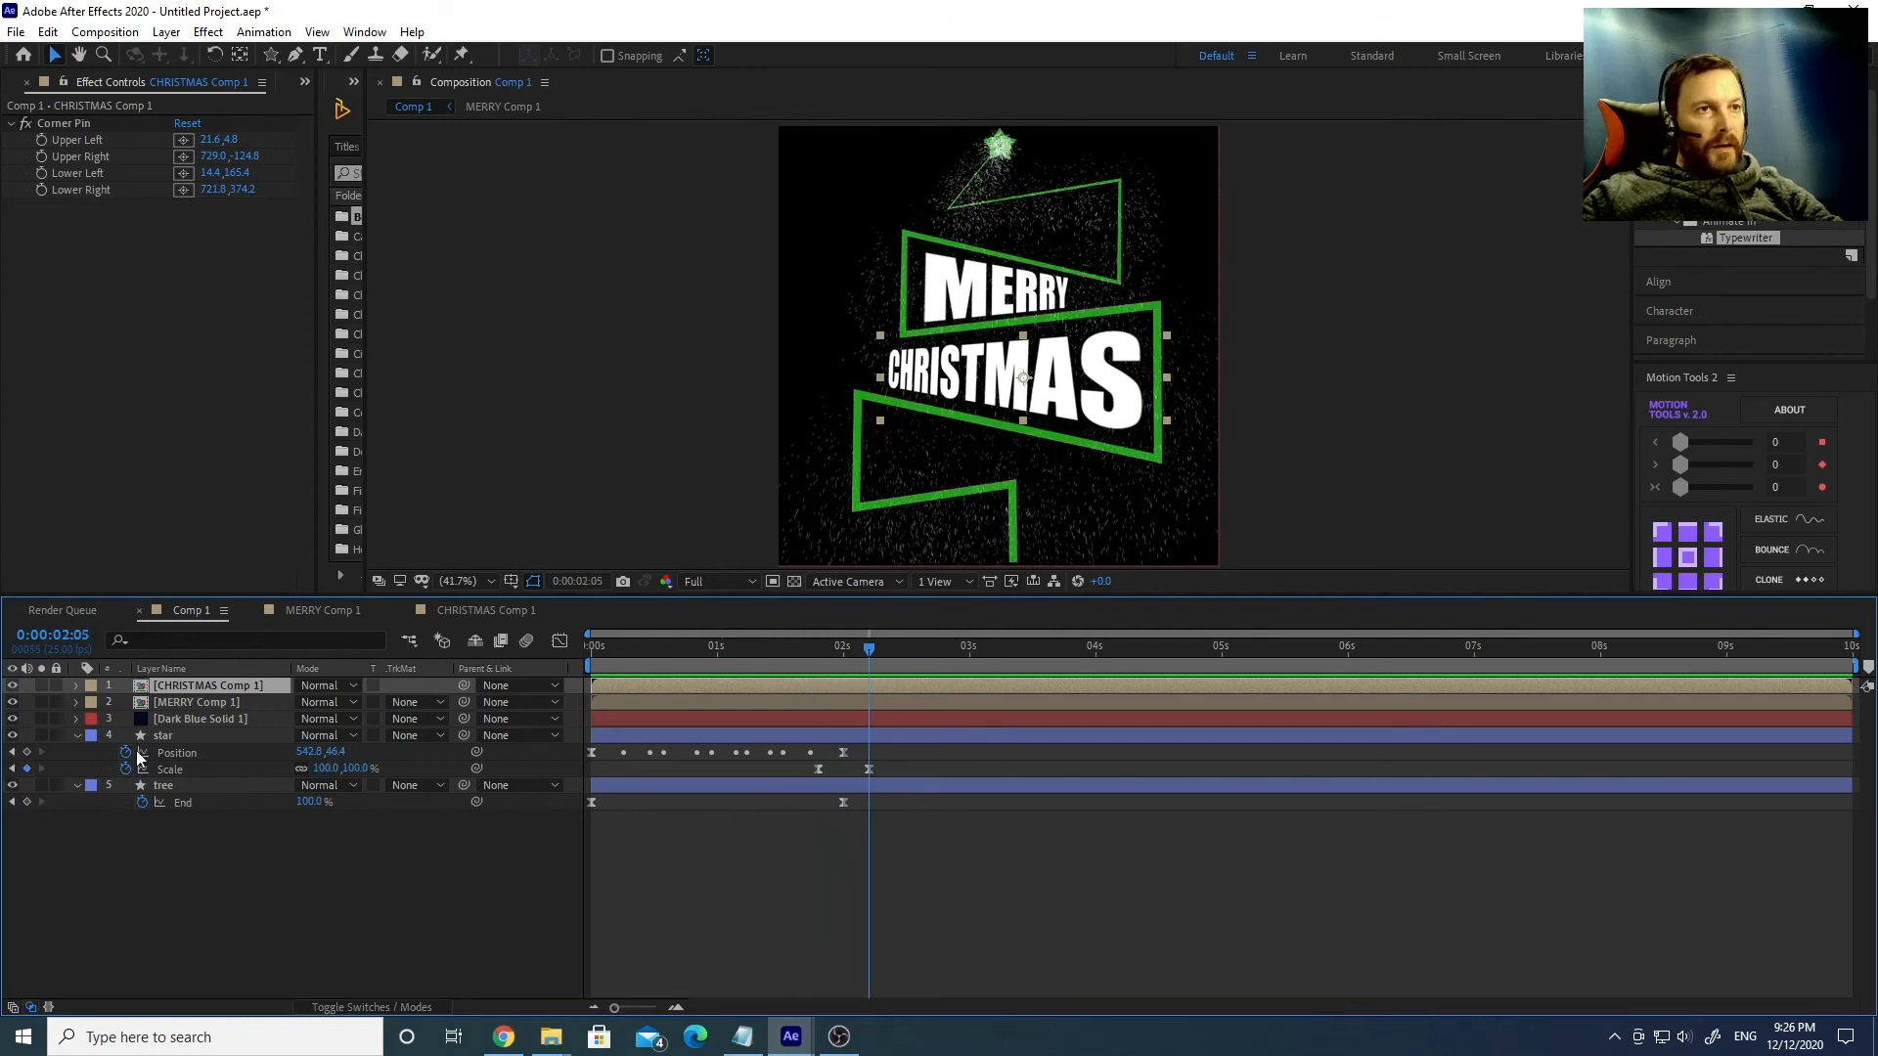
Reveal the star's Rotation and add a keyframe of 0x+0.0° at 0:00:01:20.
{"action": "left_click", "coordinate": [185, 735]}
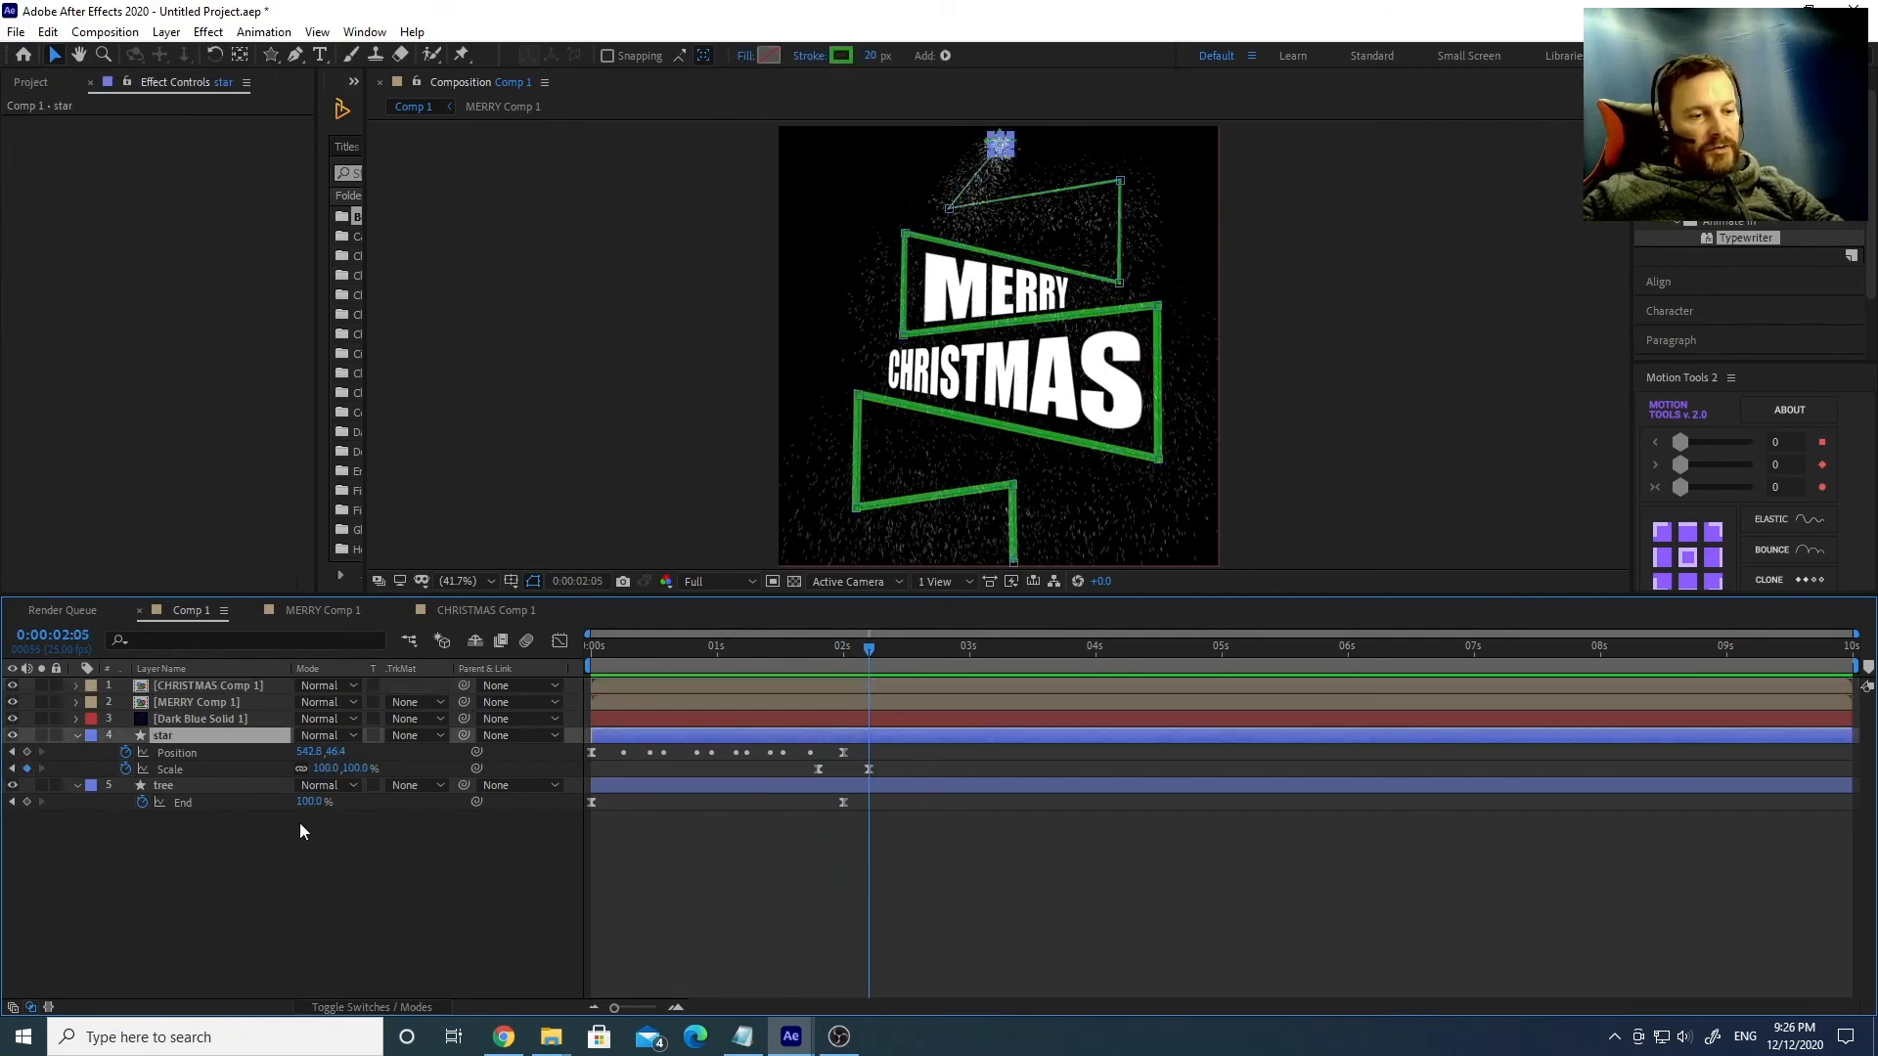
{"action": "key", "text": "shift+r"}
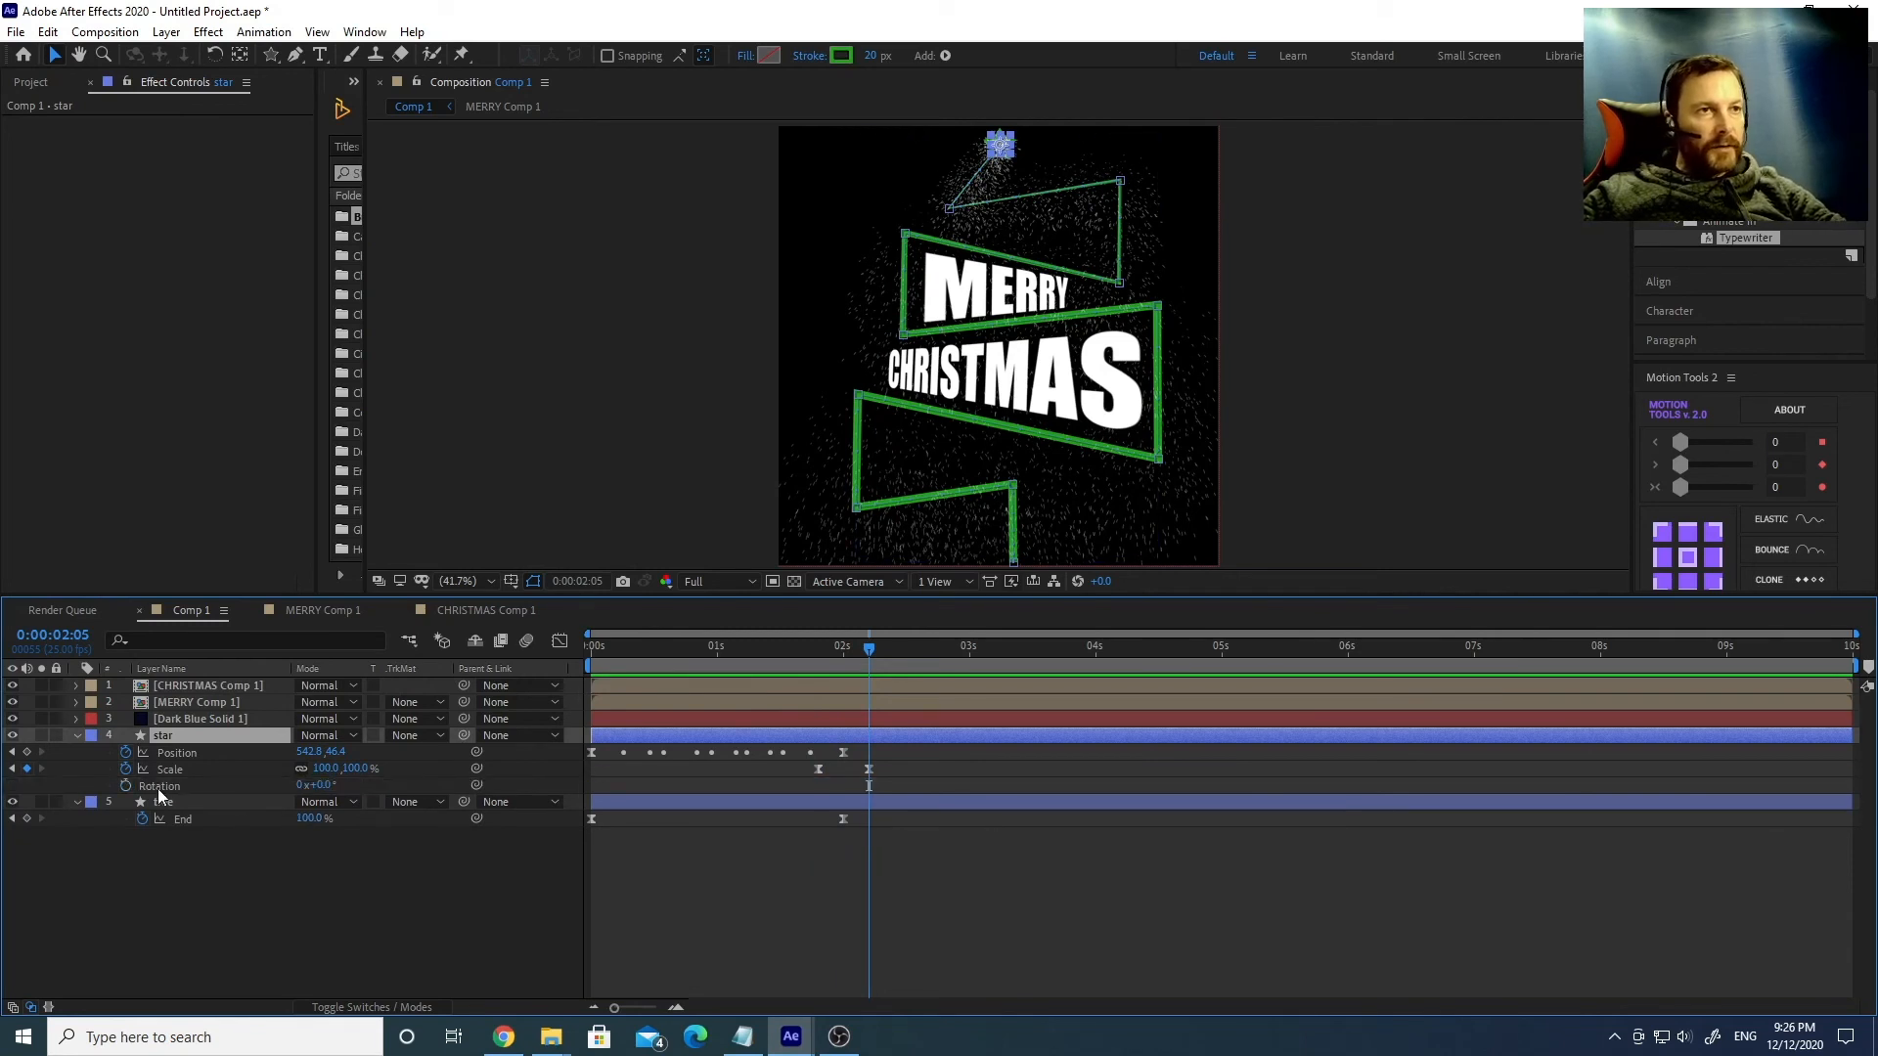
{"action": "left_click_drag", "start_coordinate": [867, 653], "coordinate": [819, 653]}
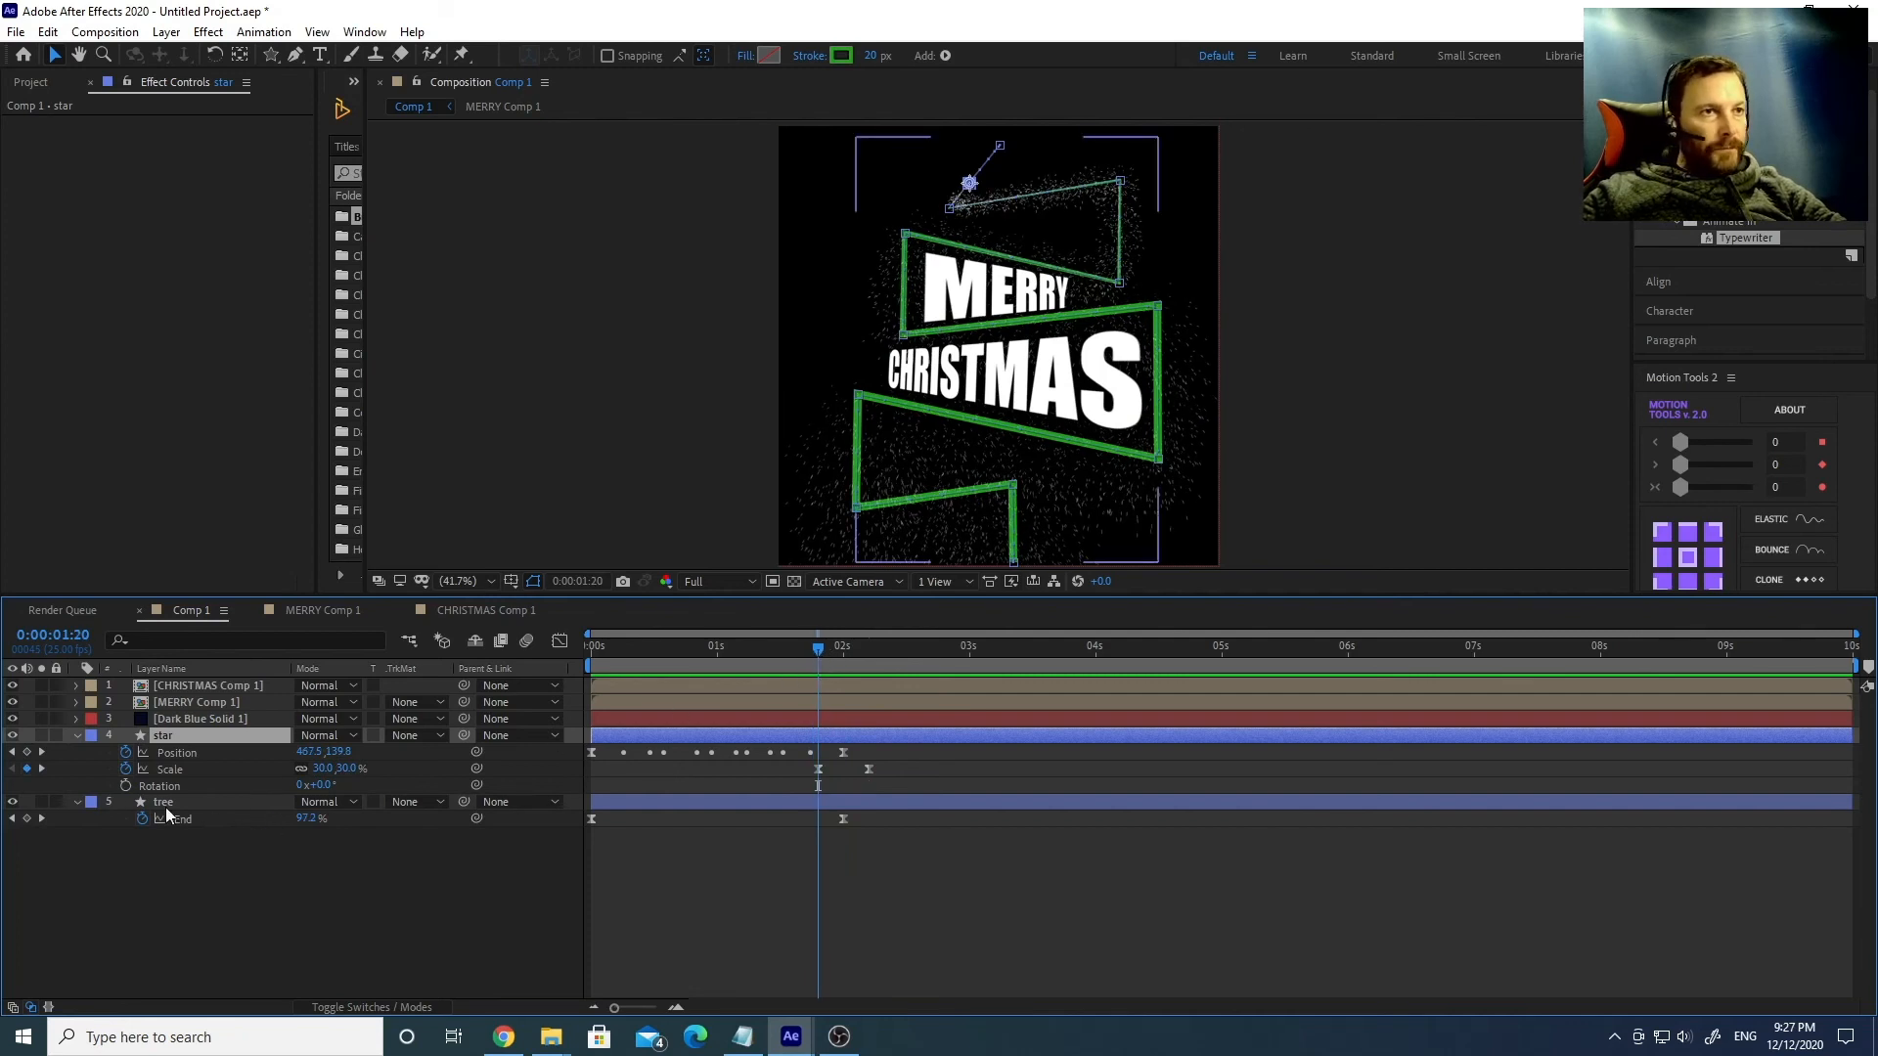
{"action": "left_click", "coordinate": [126, 786]}
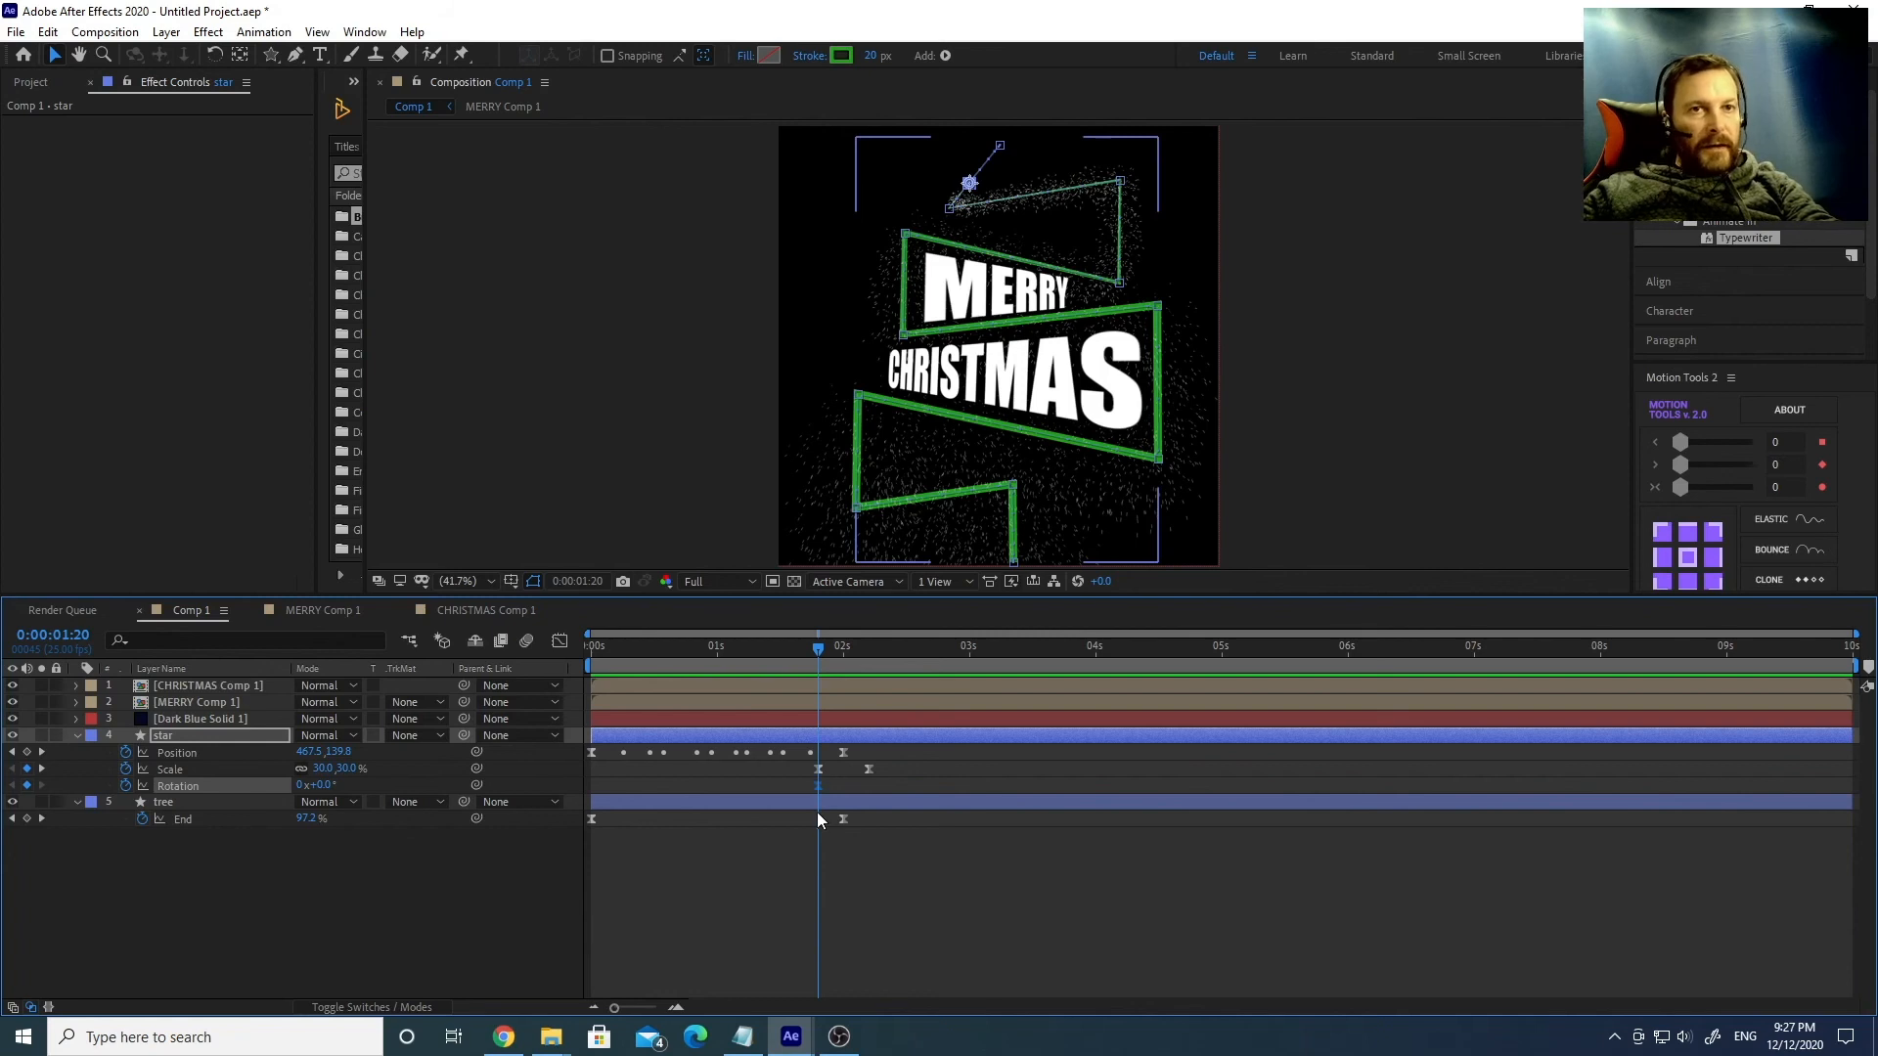
At 0:00:09:24, set the star's Rotation to 5 full turns as a second keyframe and preview the spin.
{"action": "left_click_drag", "start_coordinate": [825, 648], "coordinate": [1857, 672]}
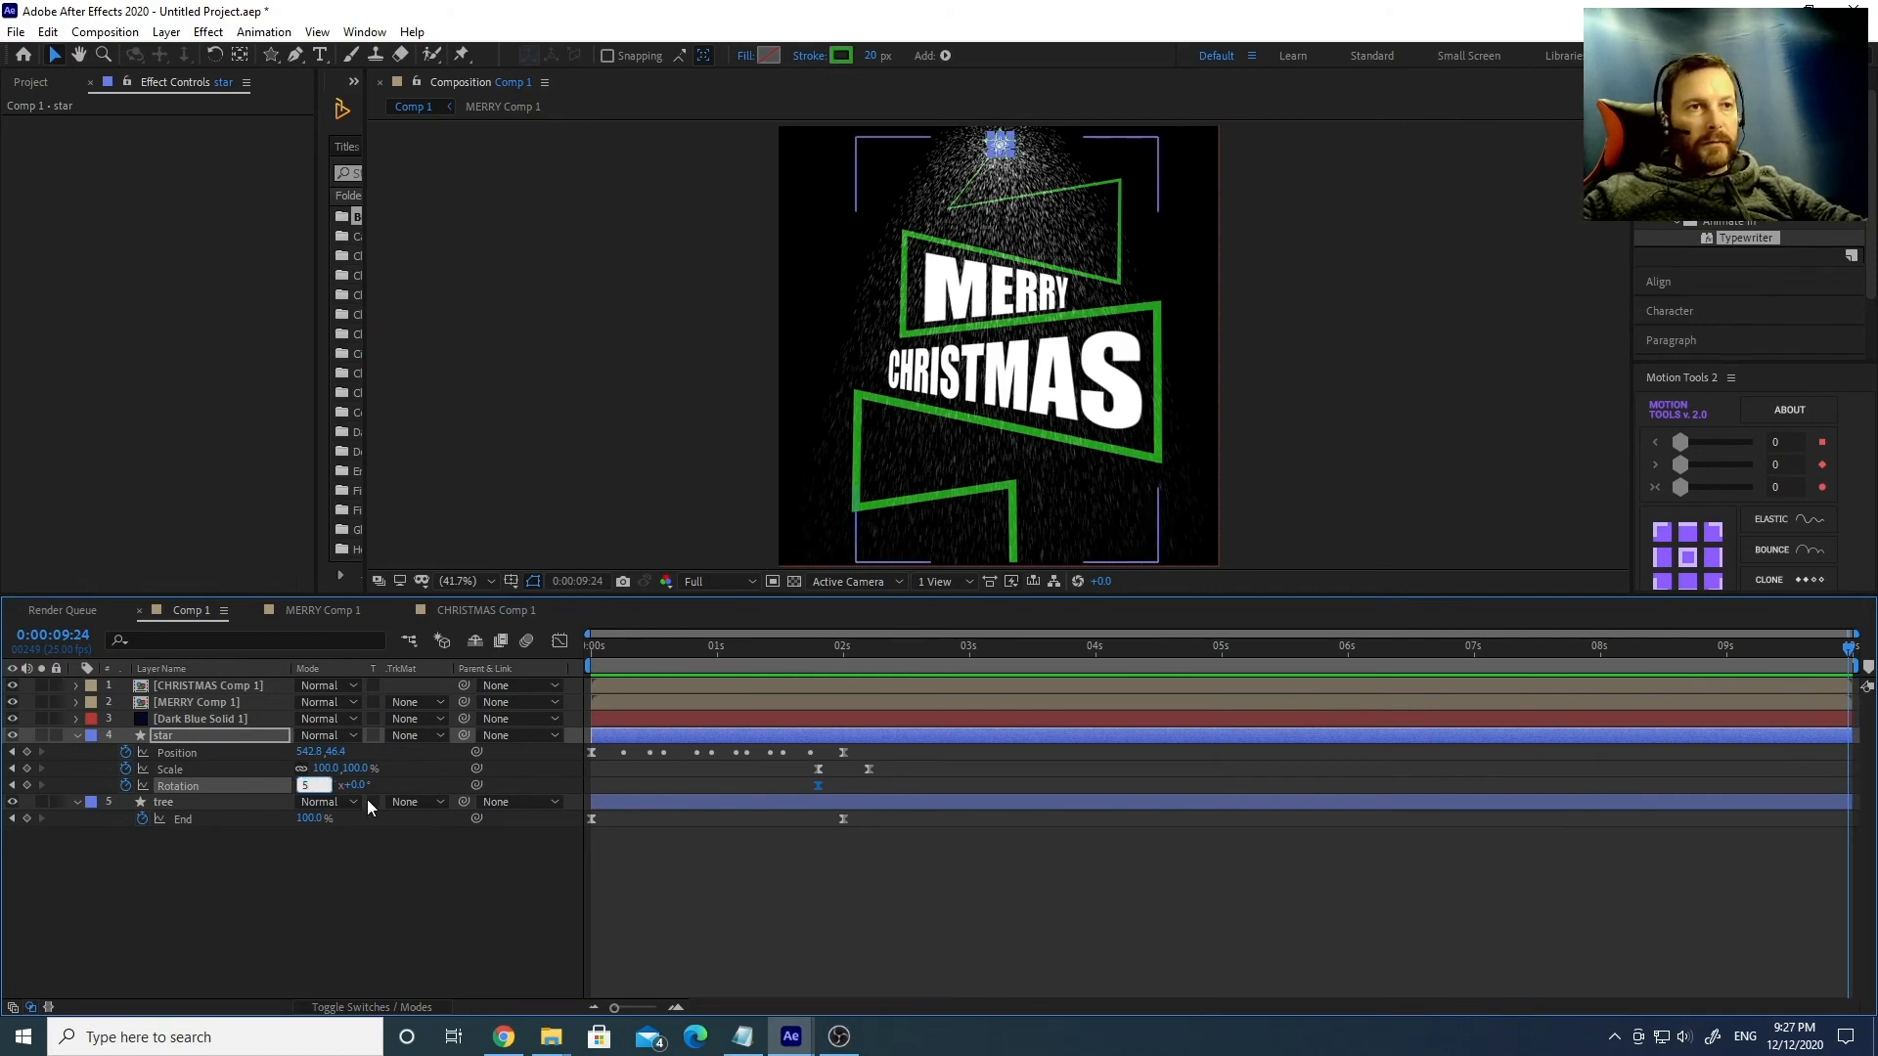
{"action": "key", "text": "Return"}
{"action": "left_click", "coordinate": [753, 649]}
{"action": "left_click_drag", "start_coordinate": [727, 648], "coordinate": [613, 651]}
{"action": "key", "text": "space"}
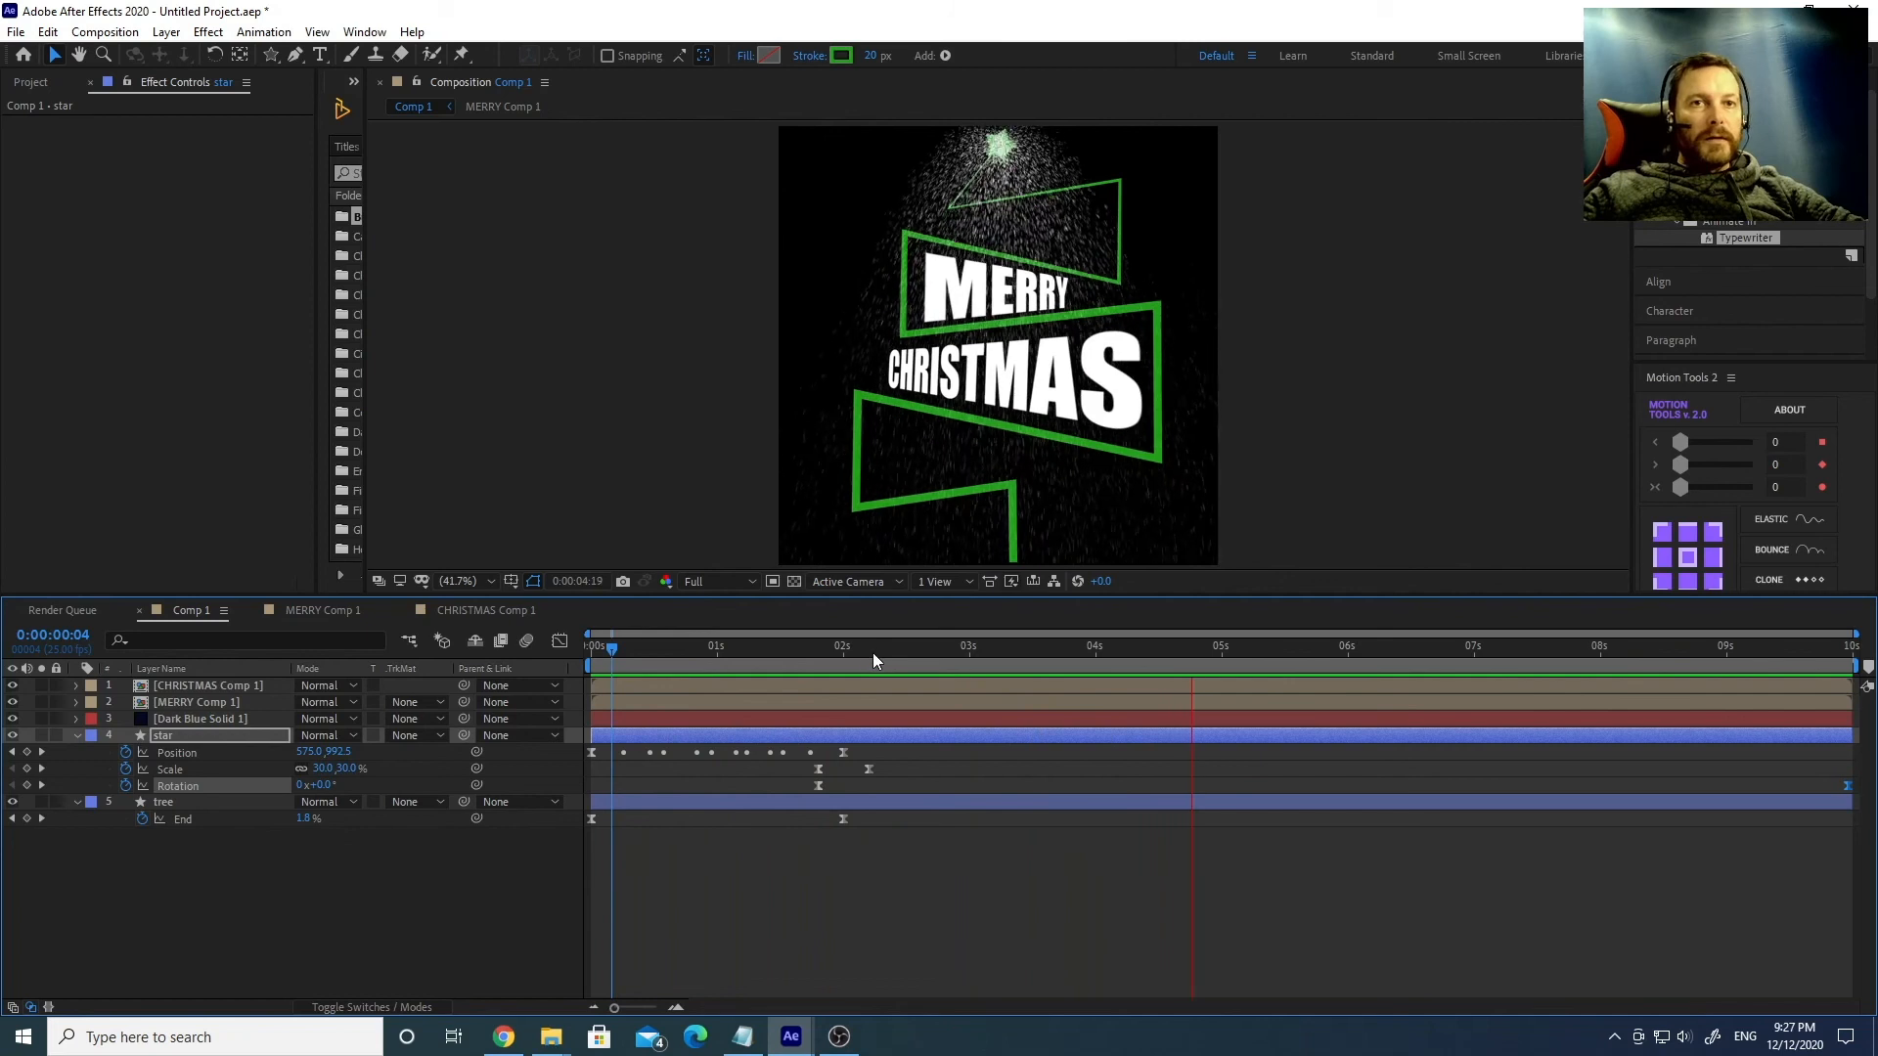
{"action": "mouse_move", "coordinate": [867, 649]}
{"action": "left_mouse_down"}
{"action": "mouse_move", "coordinate": [772, 657]}
{"action": "mouse_move", "coordinate": [1014, 661]}
{"action": "mouse_move", "coordinate": [896, 665]}
{"action": "left_mouse_up"}
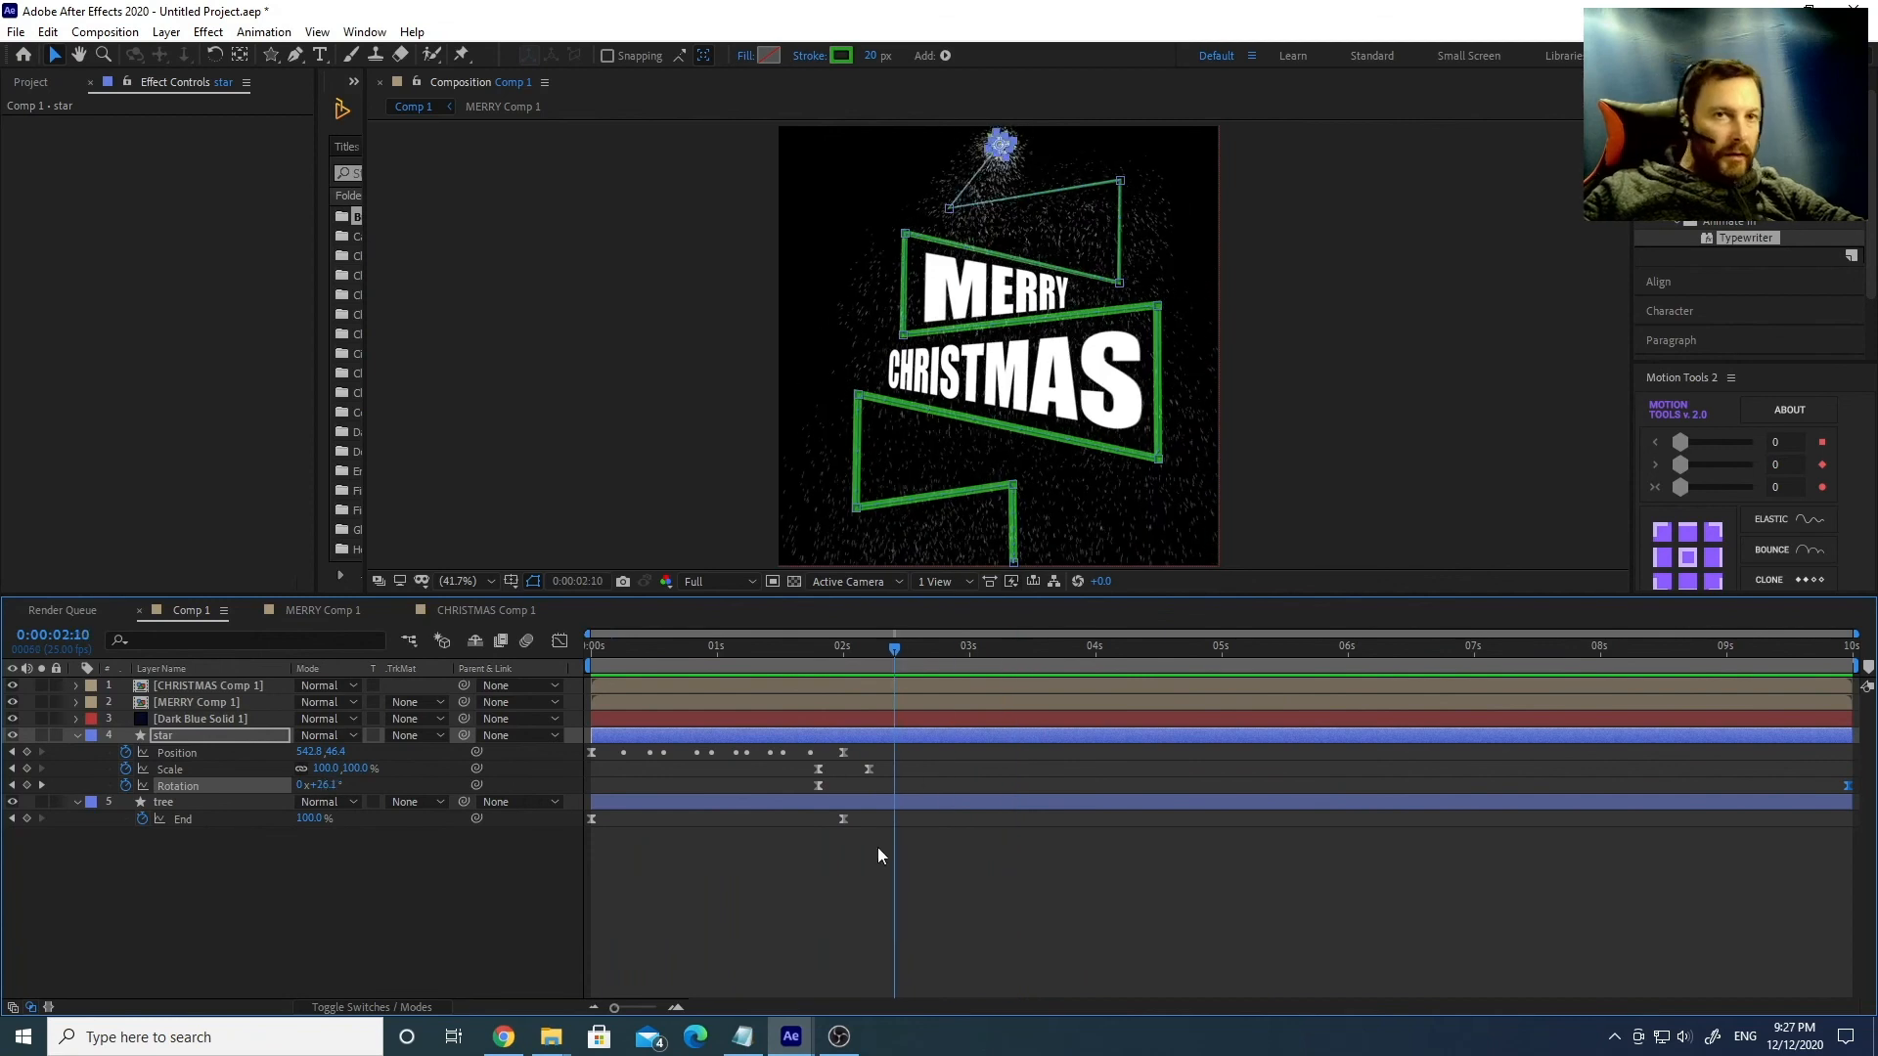
In the value graph, reshape the star's Rotation curve by pulling the first keyframe's handle straight up for a fast start and gradual slowdown.
{"action": "left_click", "coordinate": [853, 785]}
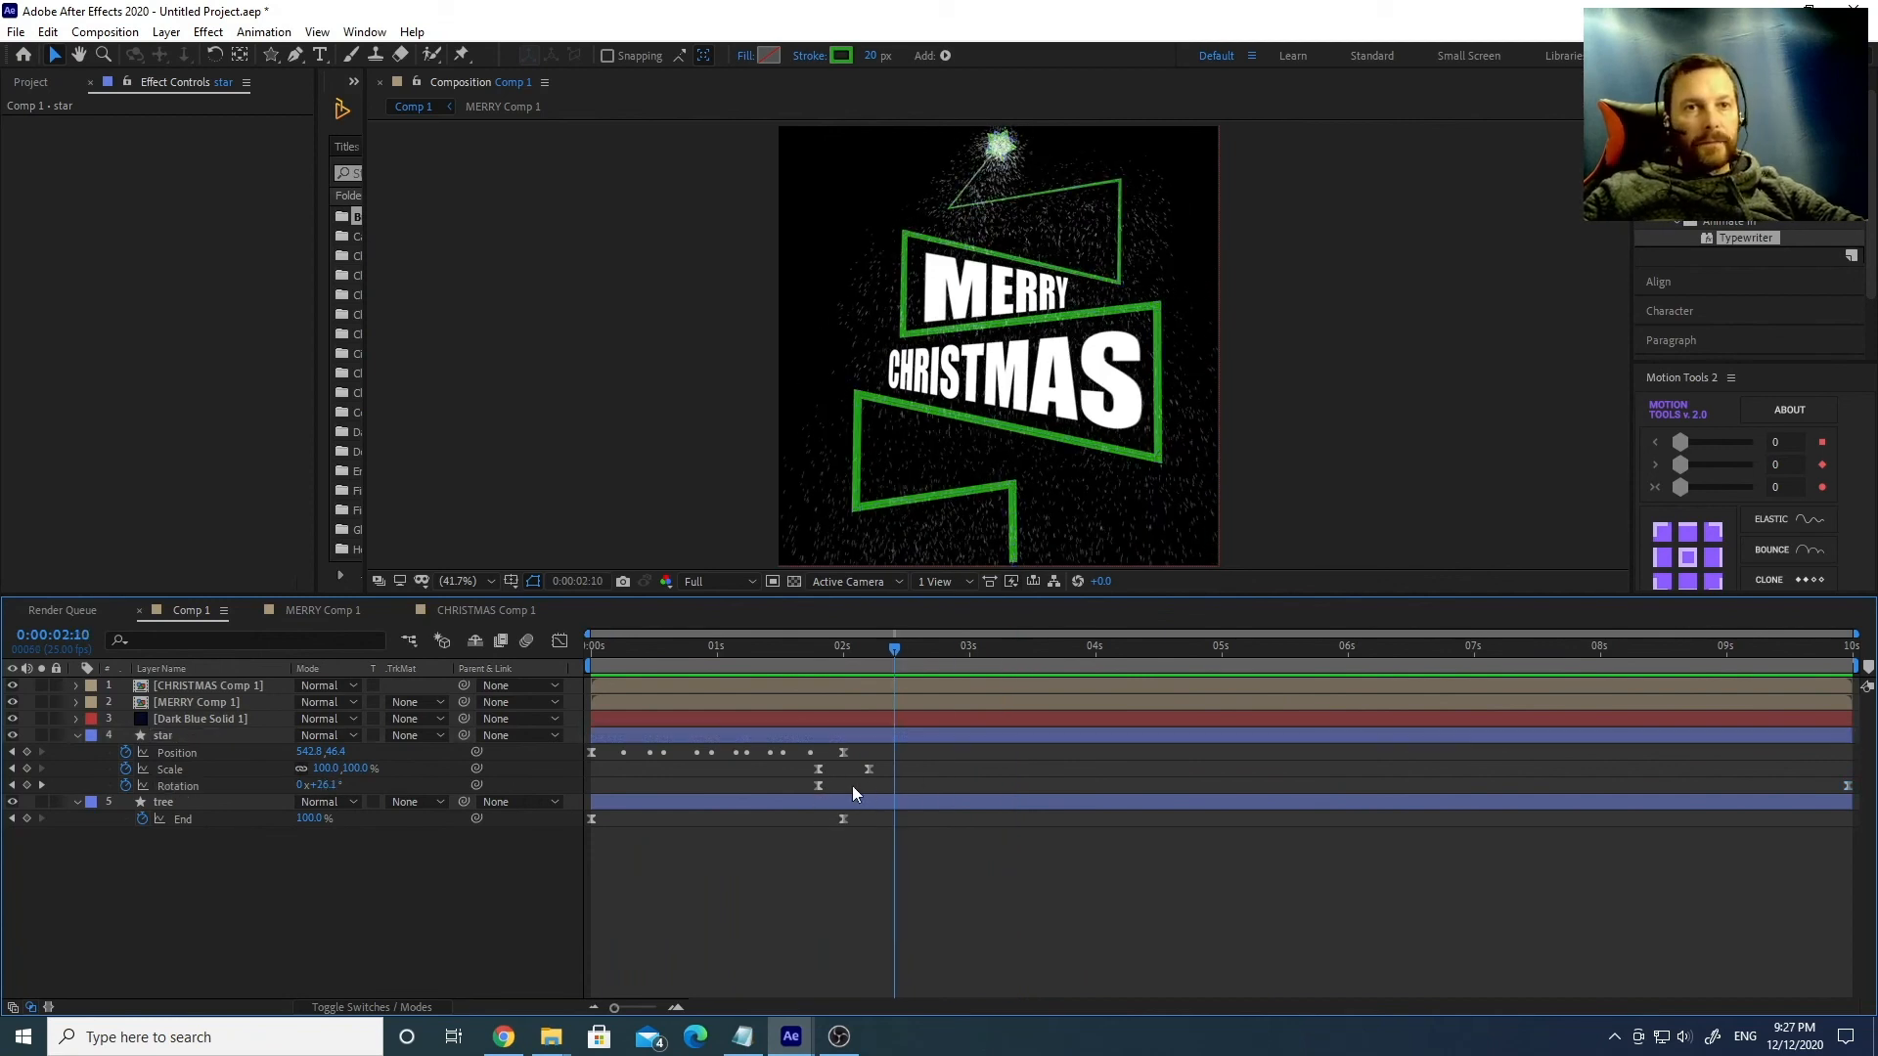
{"action": "left_click", "coordinate": [820, 785]}
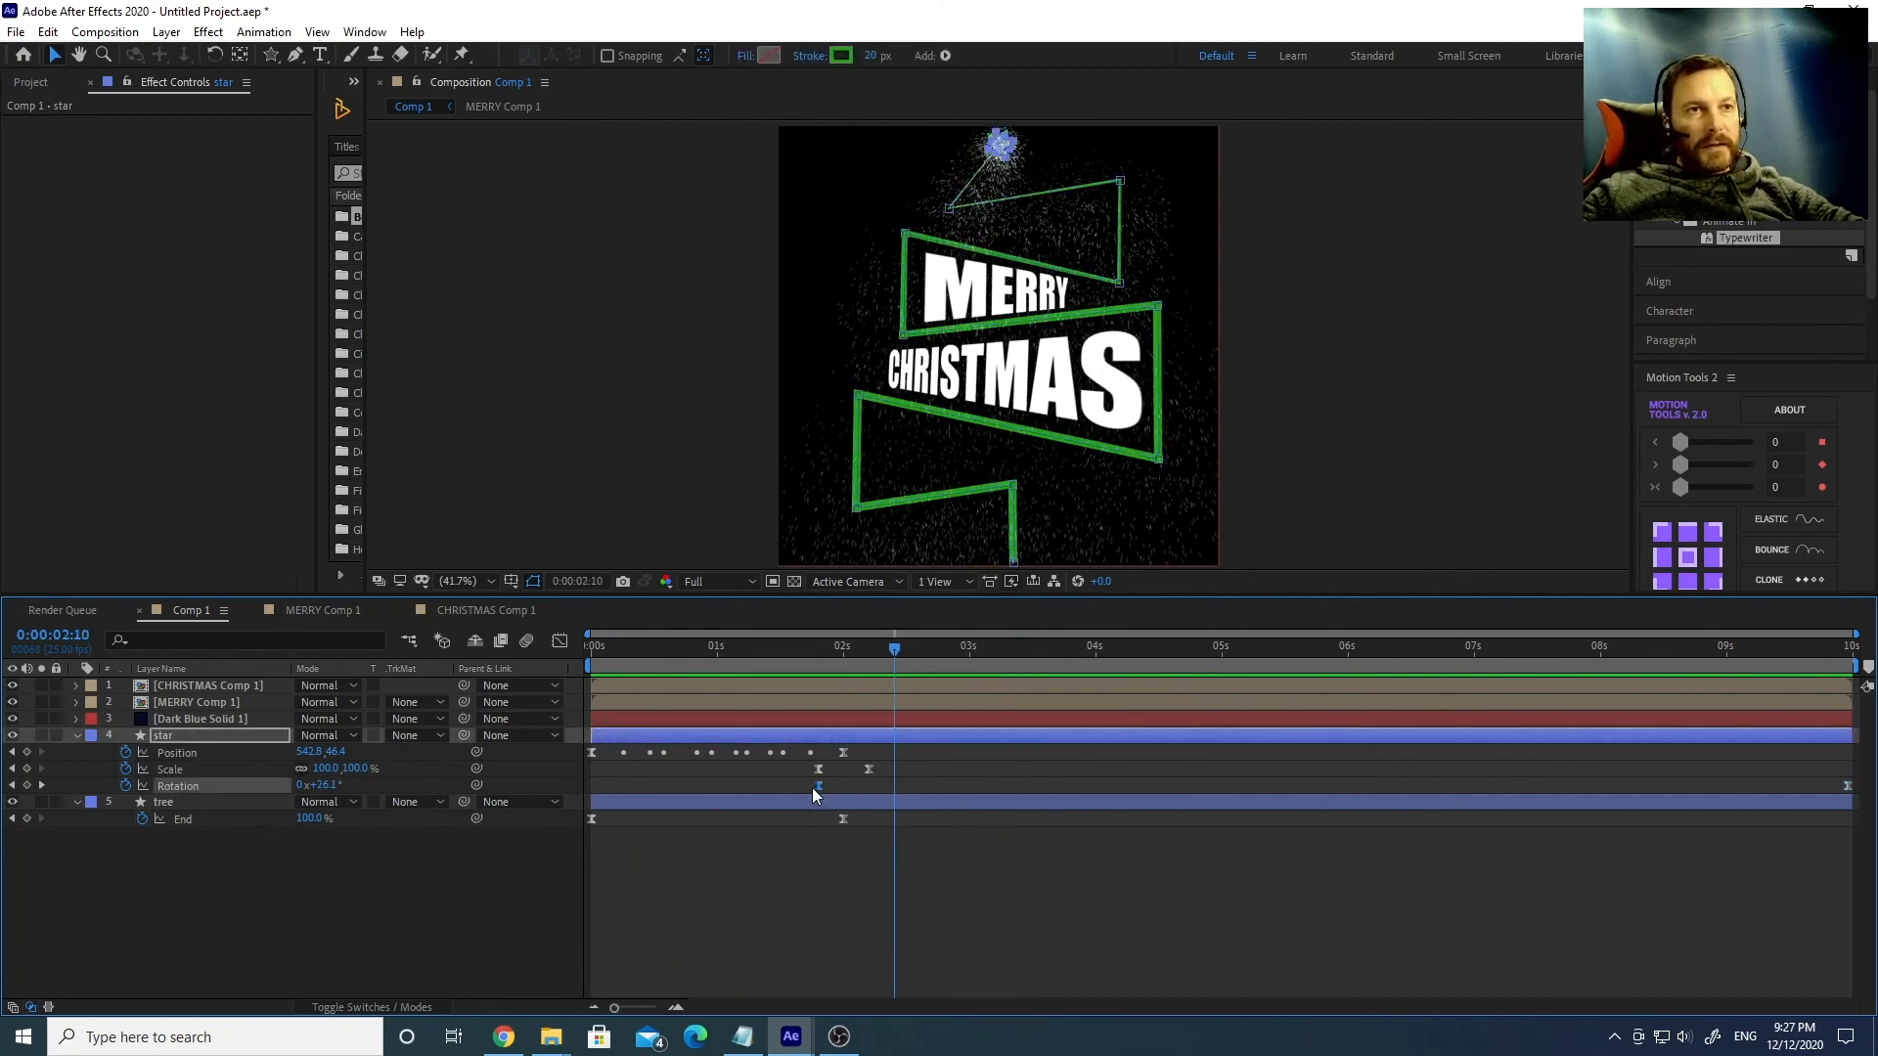
{"action": "left_click", "coordinate": [557, 641]}
{"action": "right_click", "coordinate": [977, 754]}
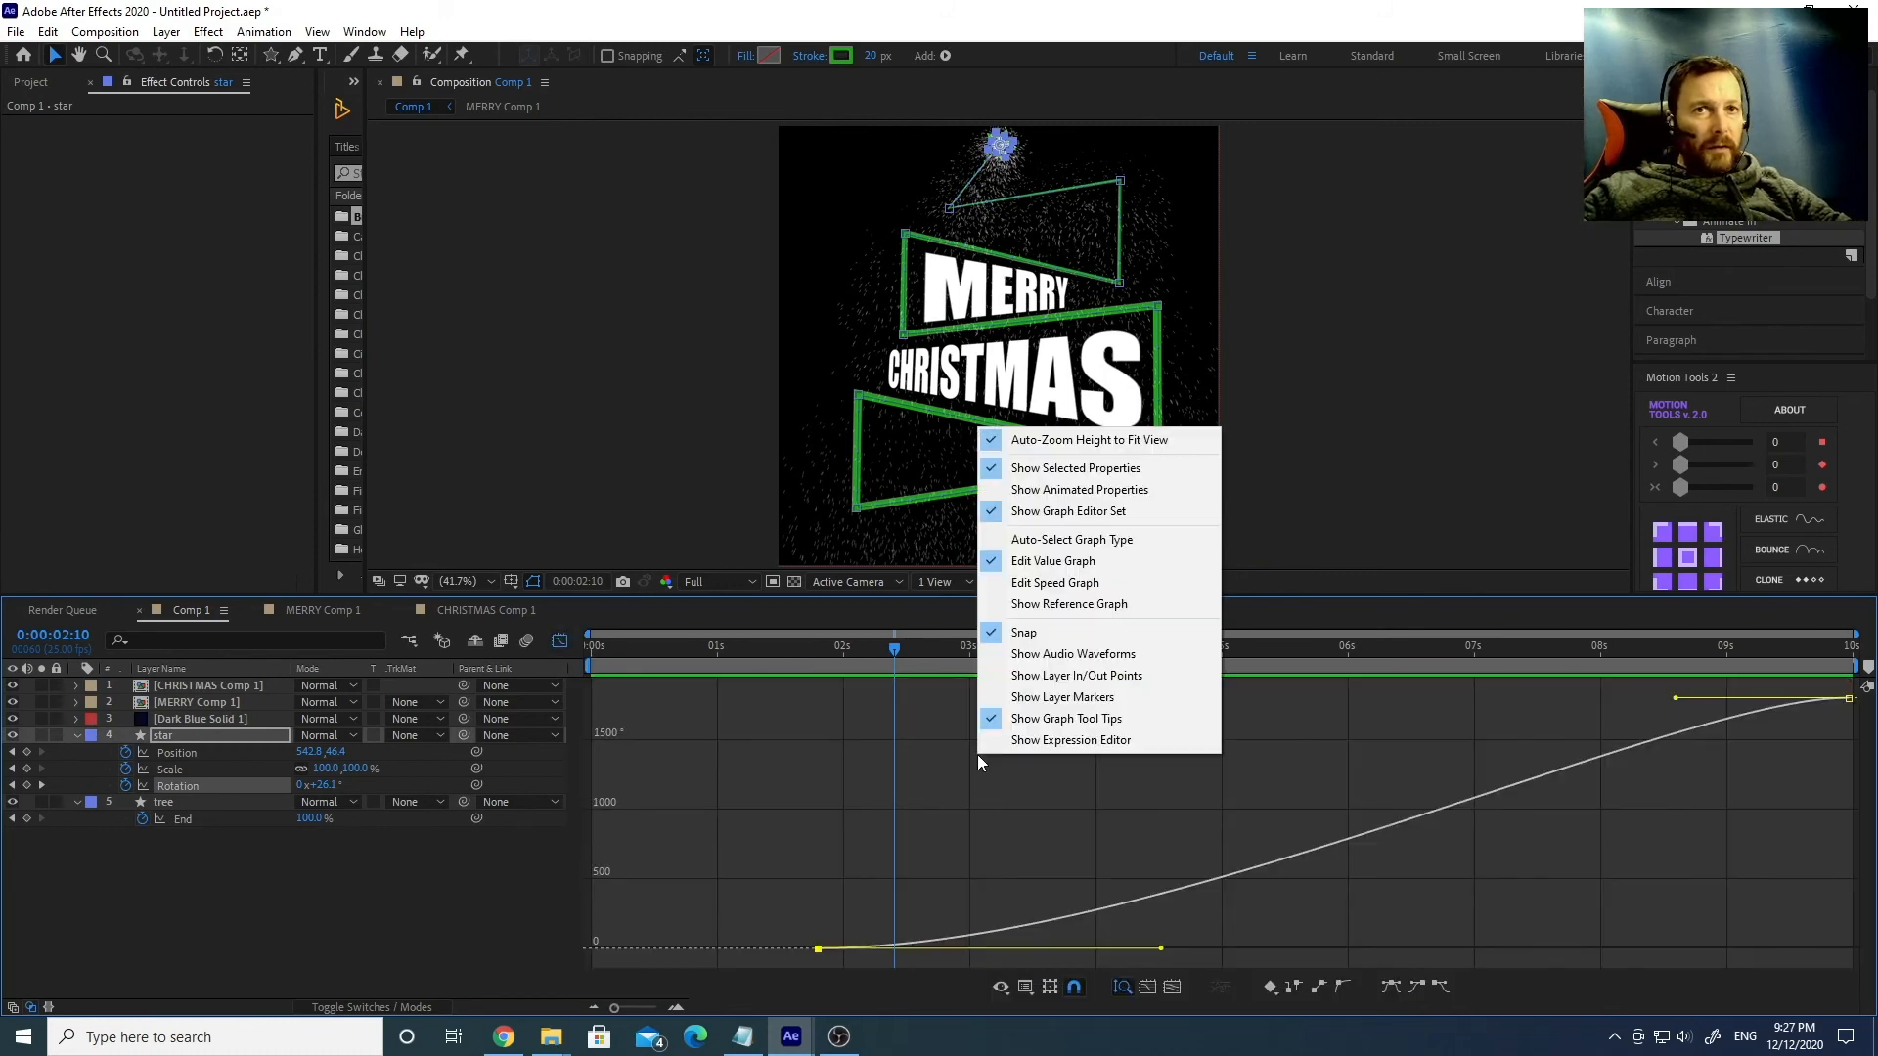
{"action": "left_click", "coordinate": [1033, 563]}
{"action": "left_click", "coordinate": [914, 843]}
{"action": "left_click", "coordinate": [818, 950]}
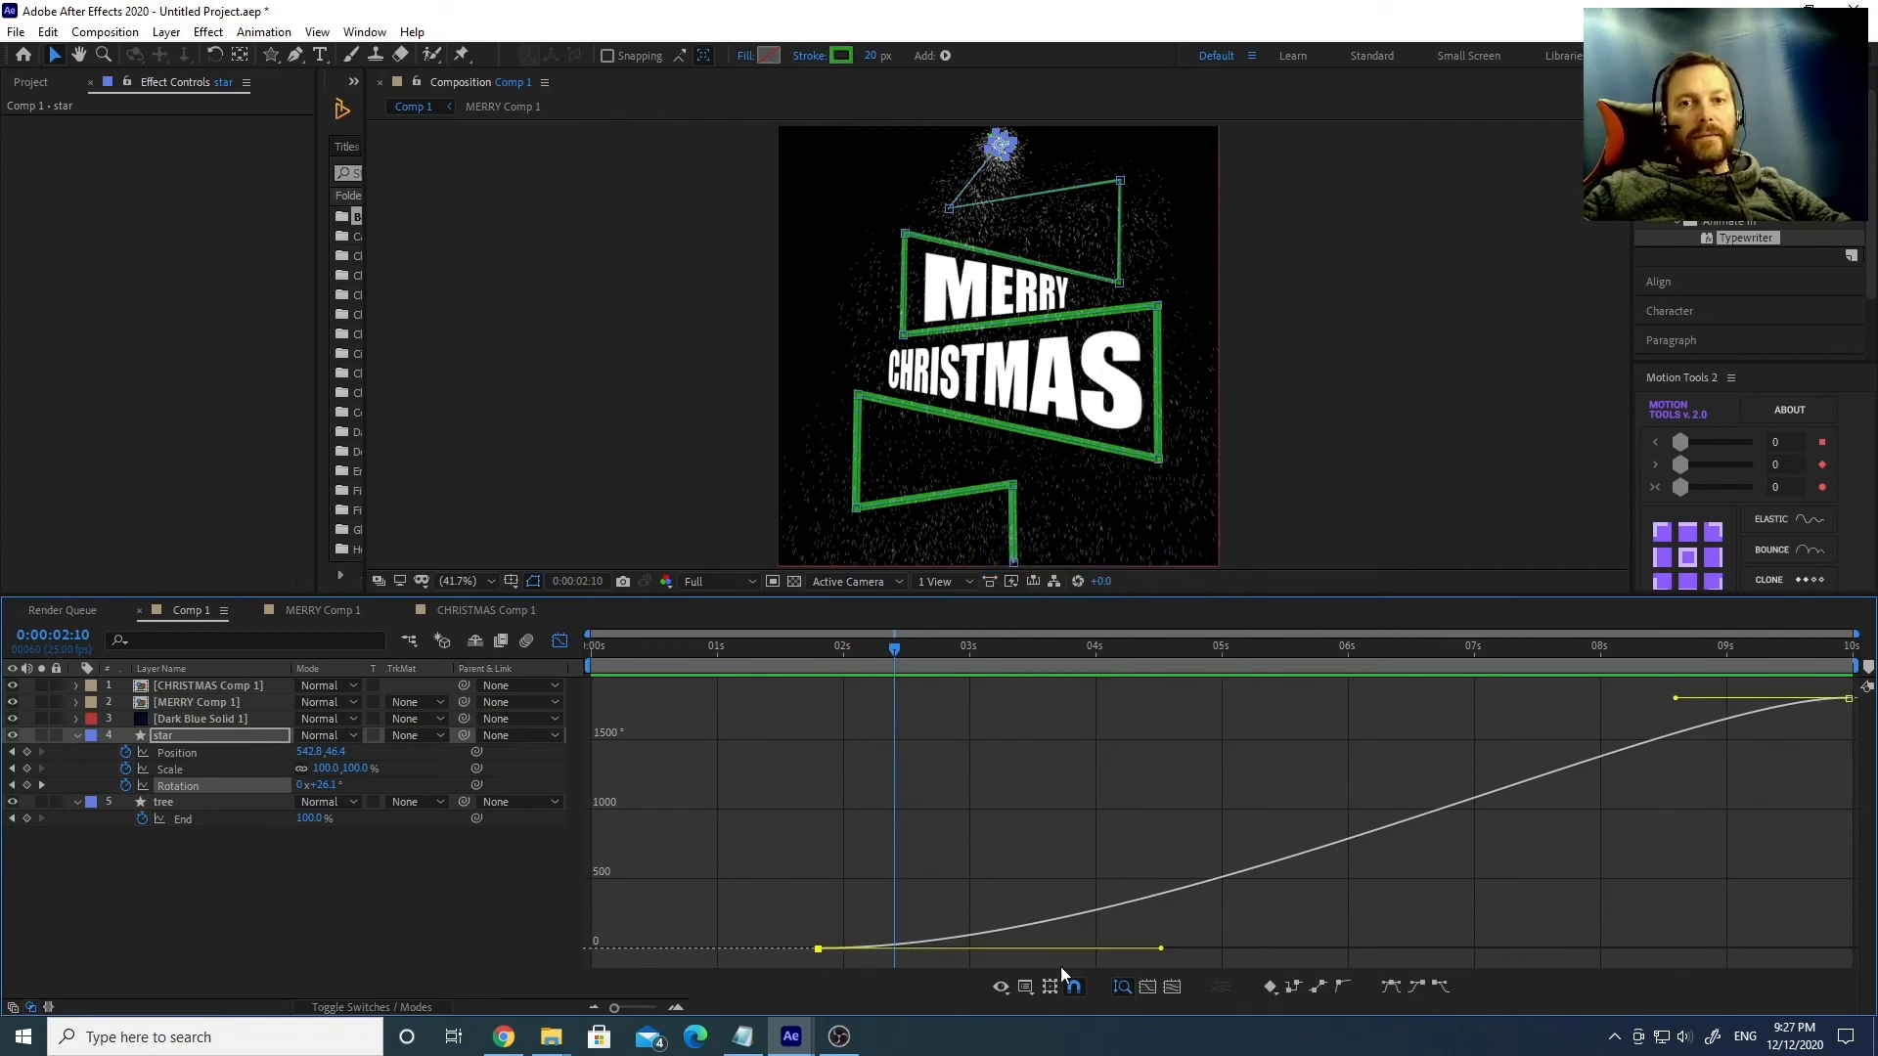
{"action": "left_click_drag", "start_coordinate": [1162, 951], "coordinate": [738, 648]}
Preview the star's eased spin from 0:00:01:06 and 0:00:00:08, and scrub back to 0:00:04:24.
{"action": "key", "text": "space"}
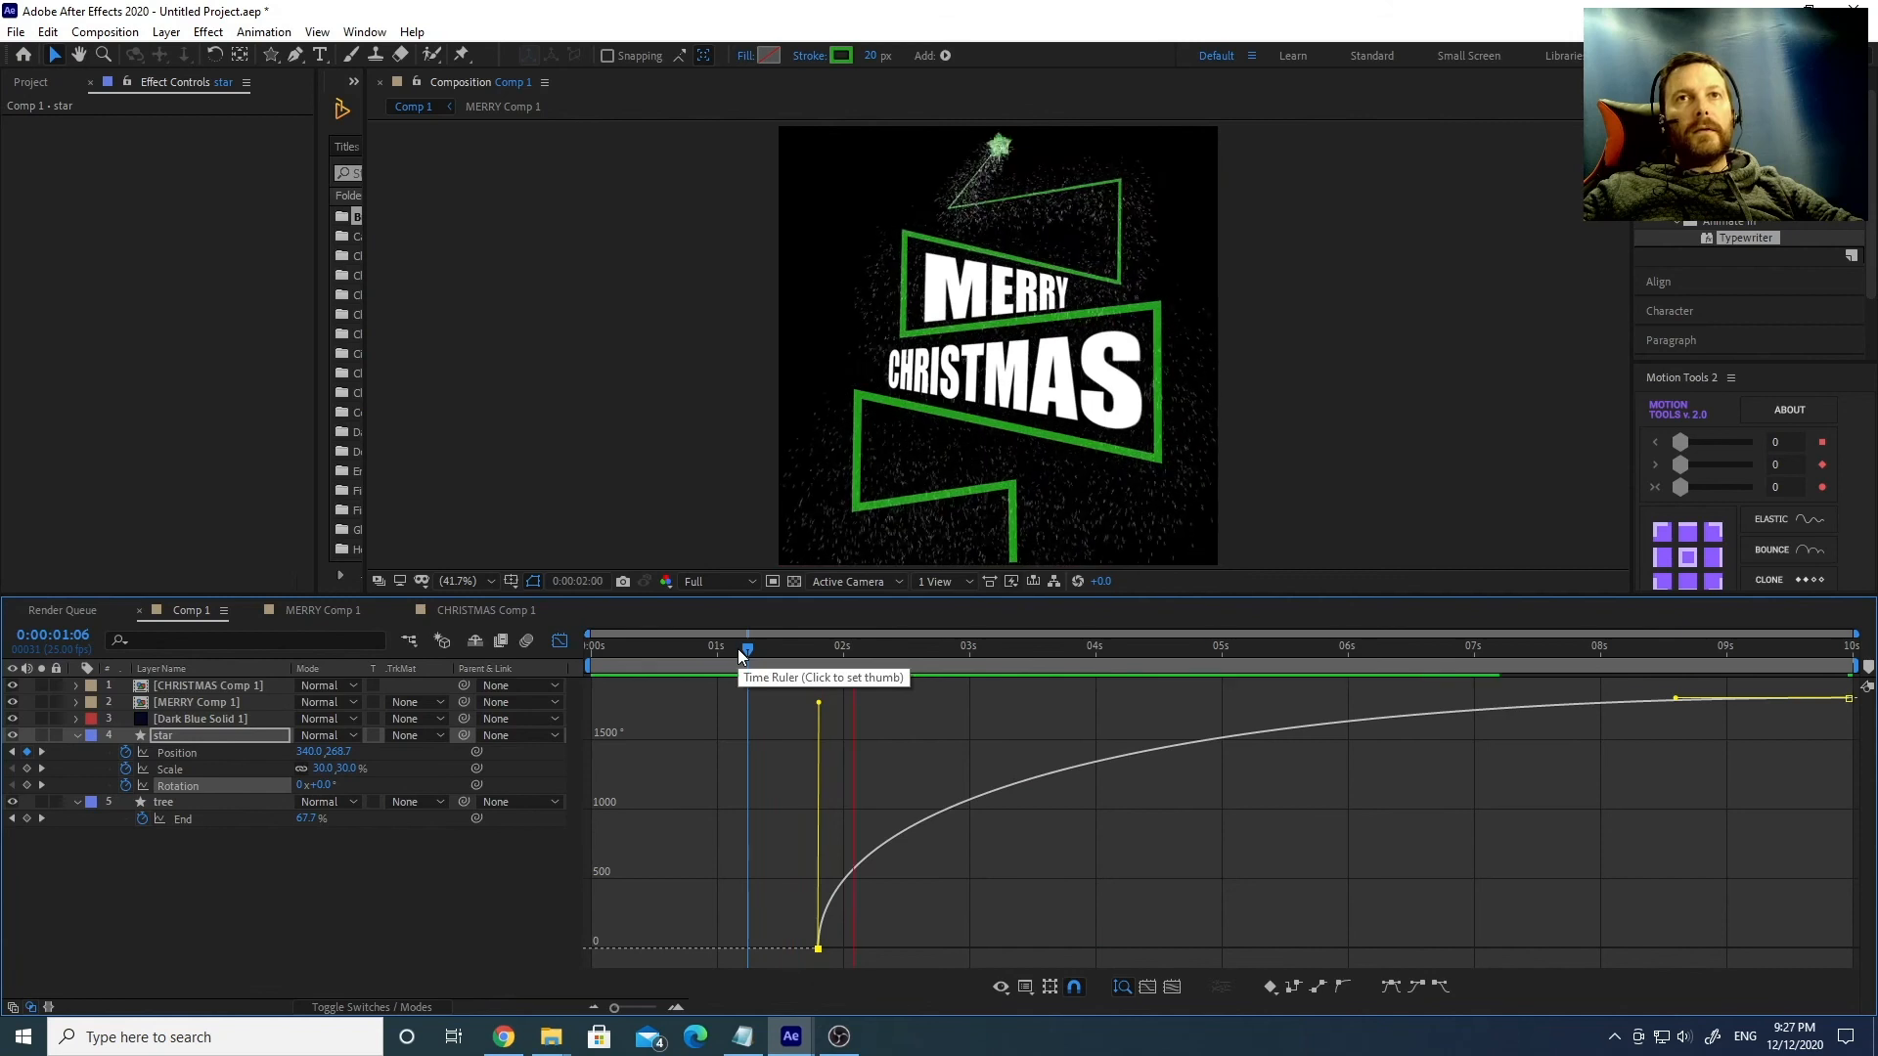
{"action": "left_click_drag", "start_coordinate": [739, 653], "coordinate": [634, 653]}
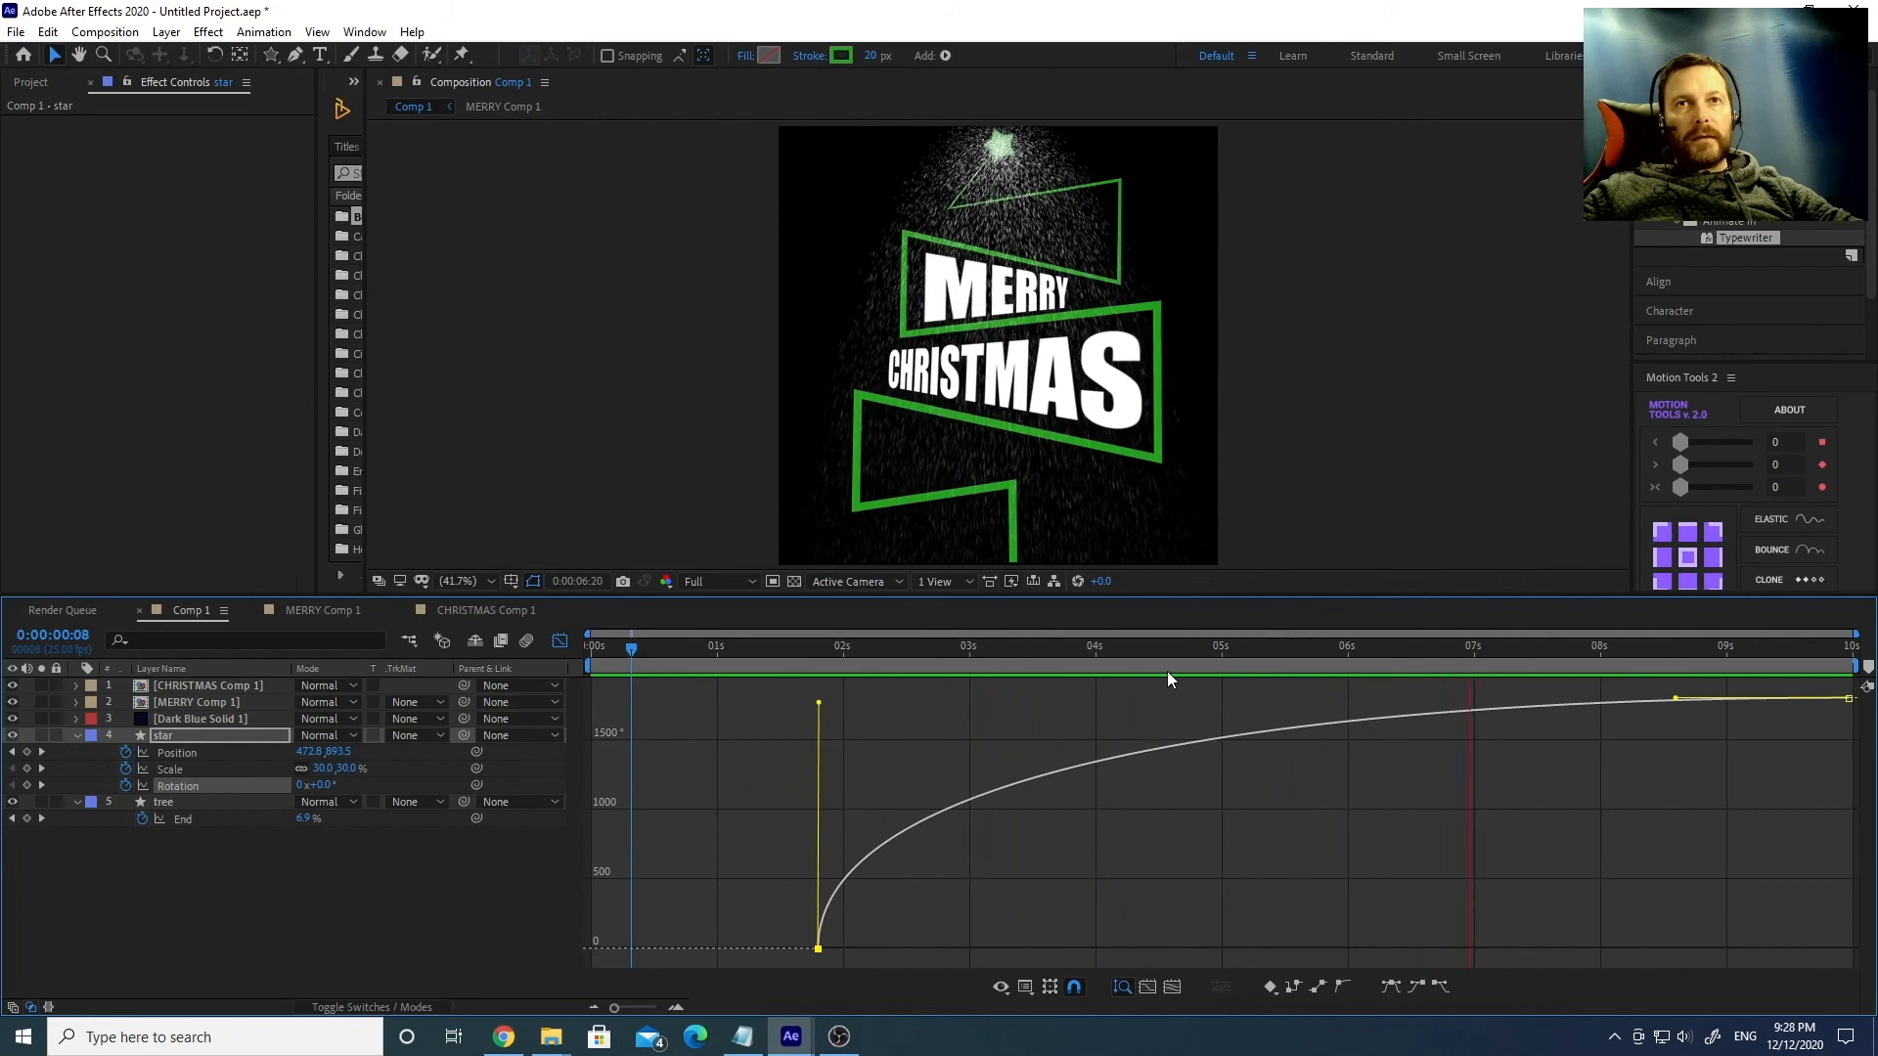
{"action": "left_click", "coordinate": [1514, 648]}
{"action": "left_click_drag", "start_coordinate": [1459, 653], "coordinate": [1216, 653]}
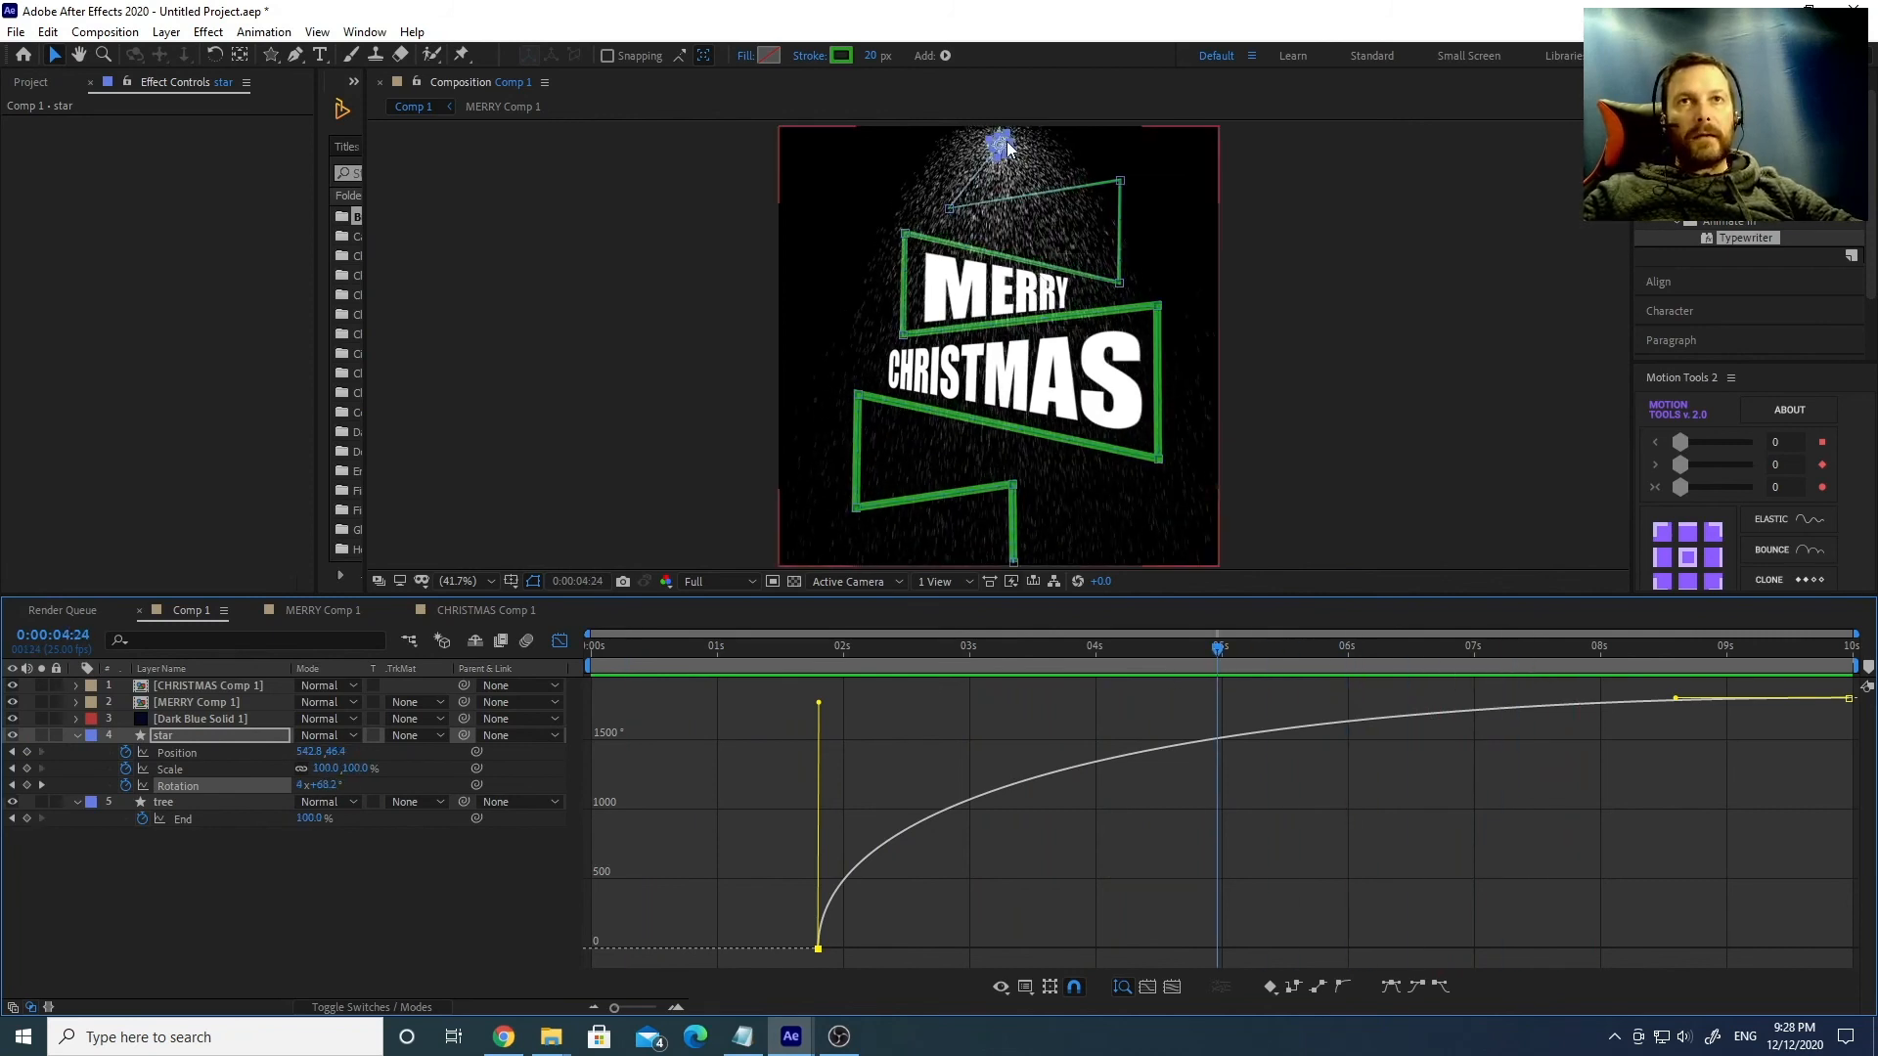
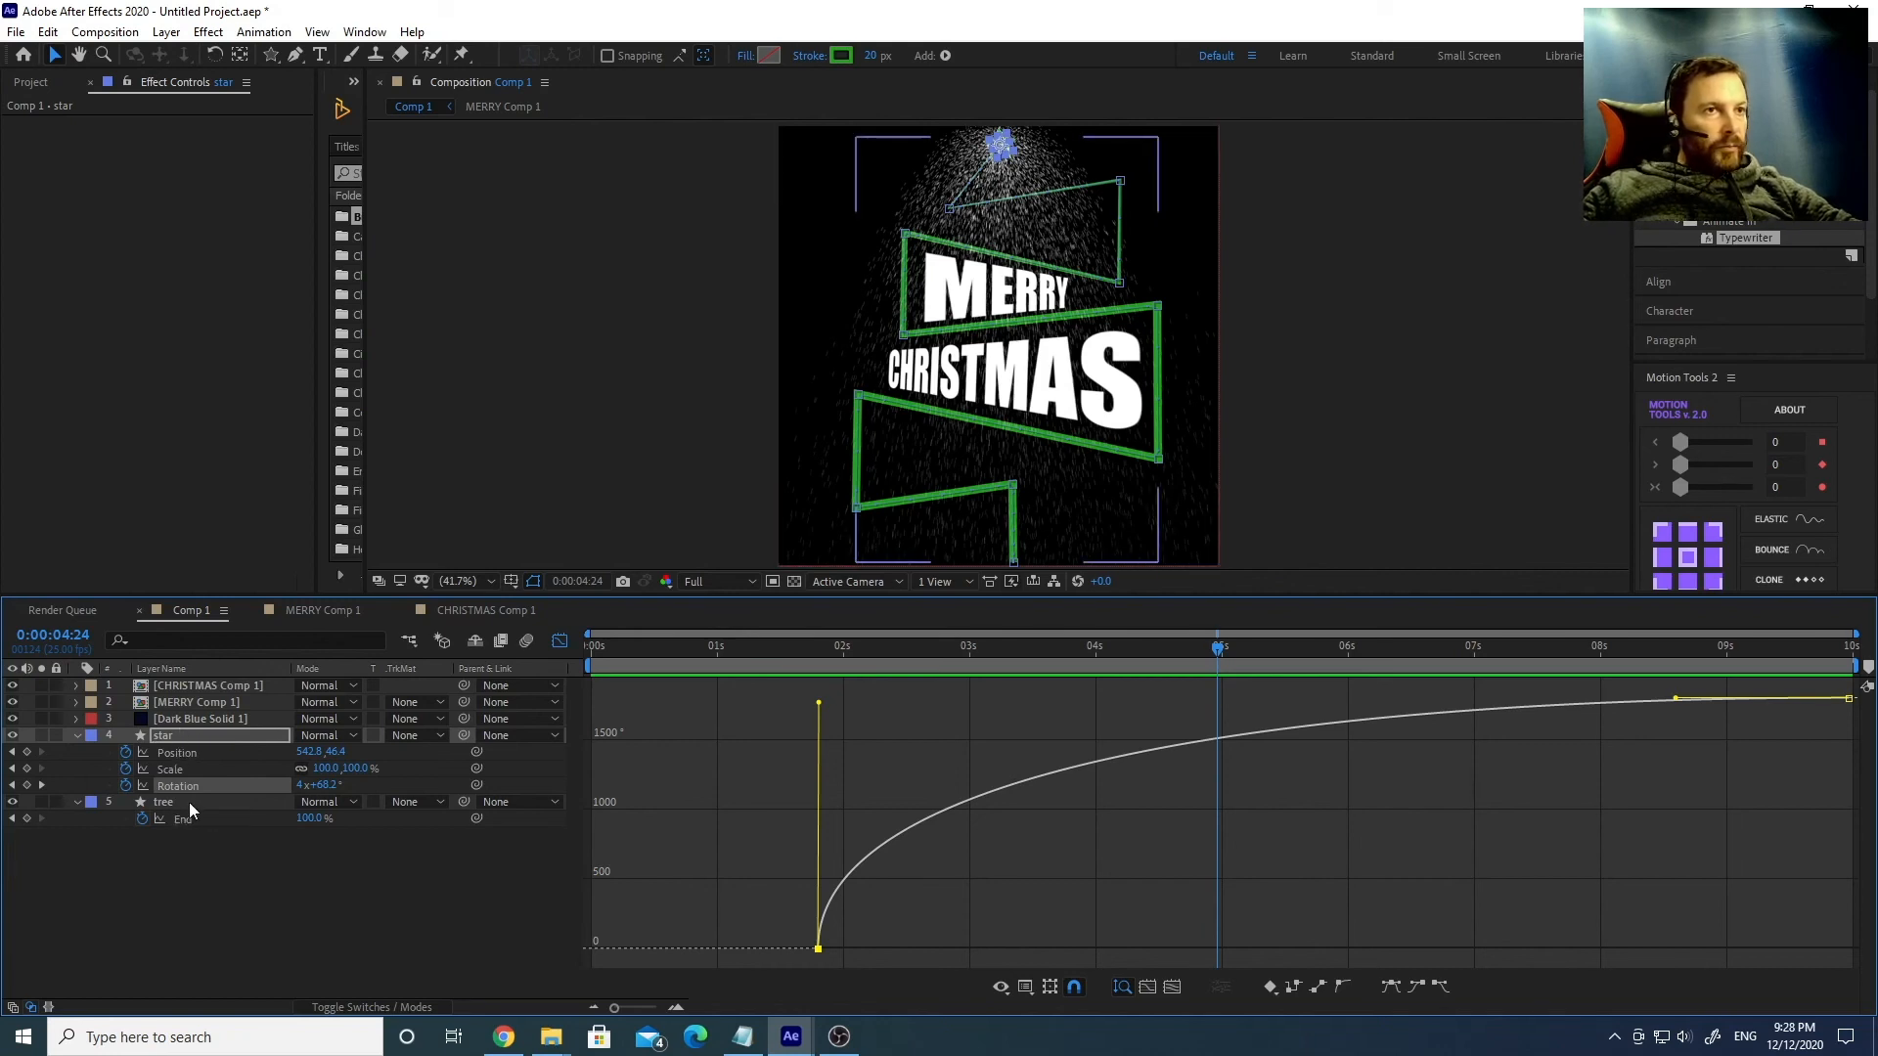
Rename the Dark Blue Solid 1 layer as particles.
{"action": "left_click", "coordinate": [203, 843]}
{"action": "left_click", "coordinate": [176, 722]}
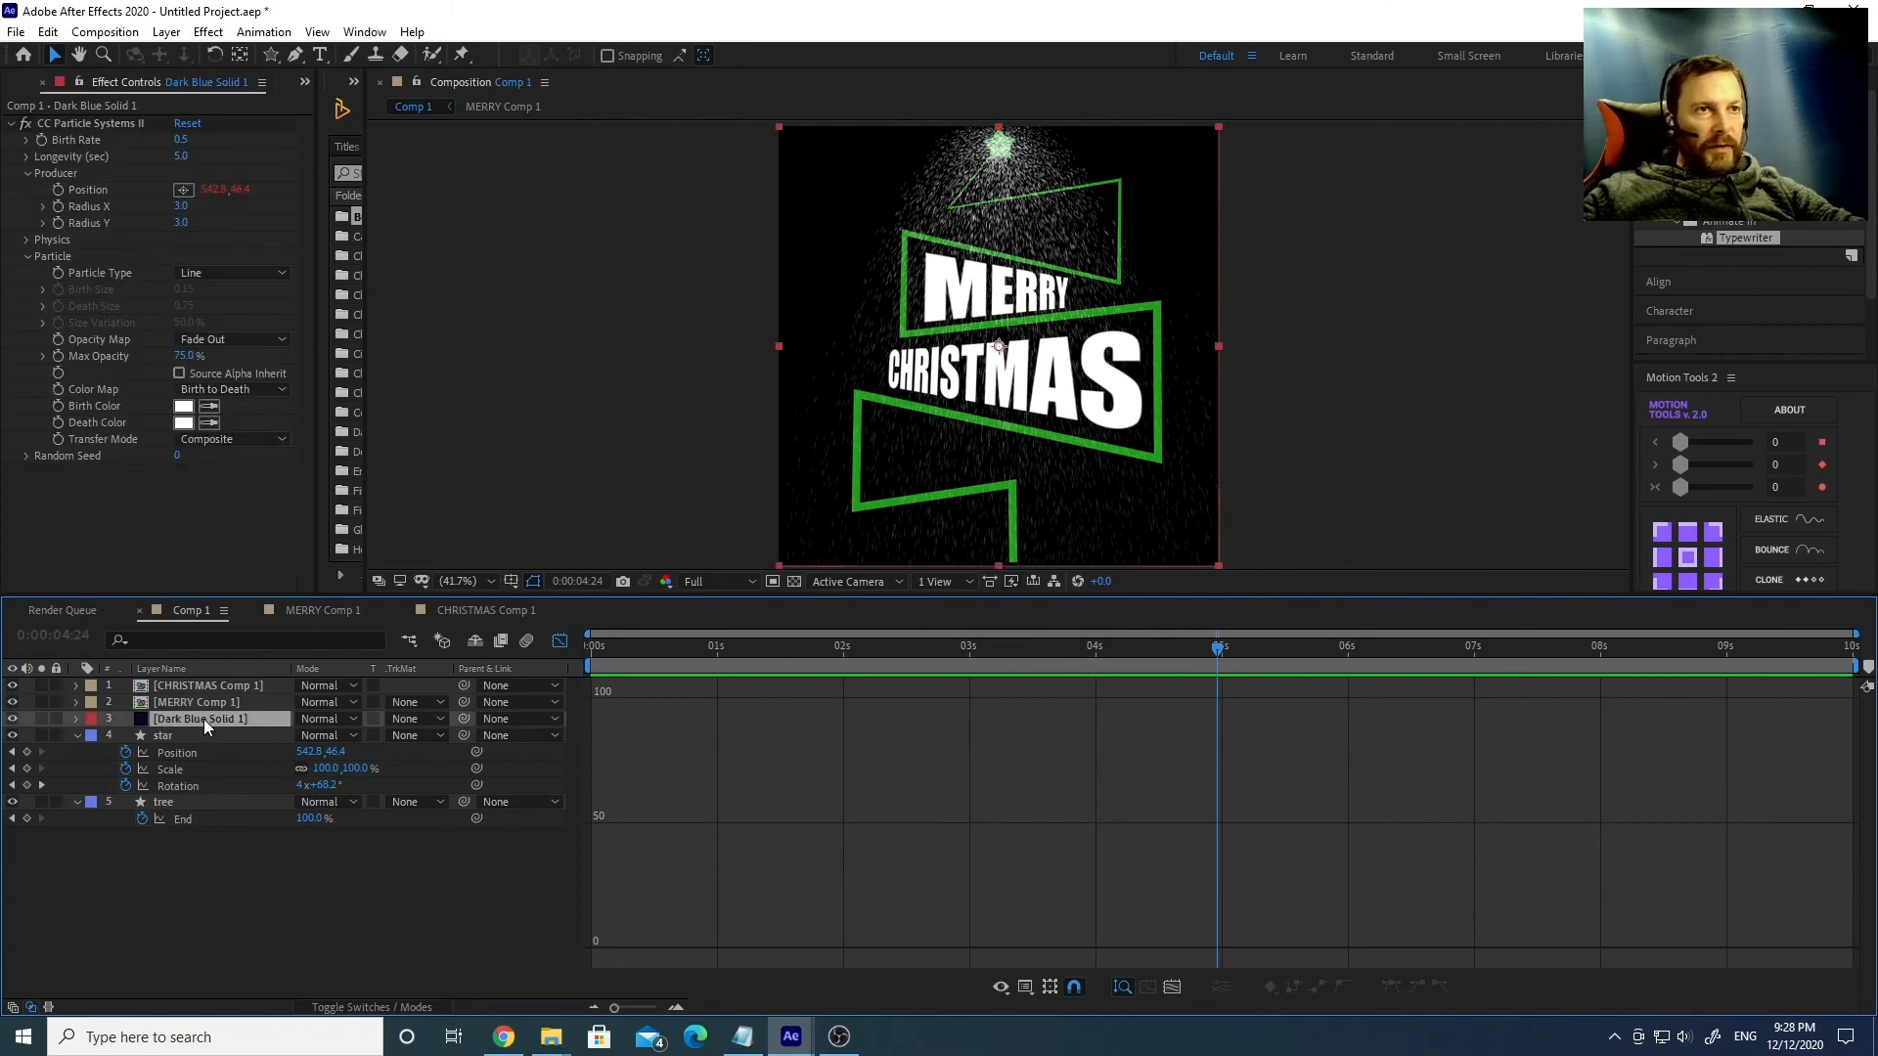
{"action": "left_click", "coordinate": [204, 719]}
{"action": "key", "text": "Return"}
{"action": "type", "text": "p"}
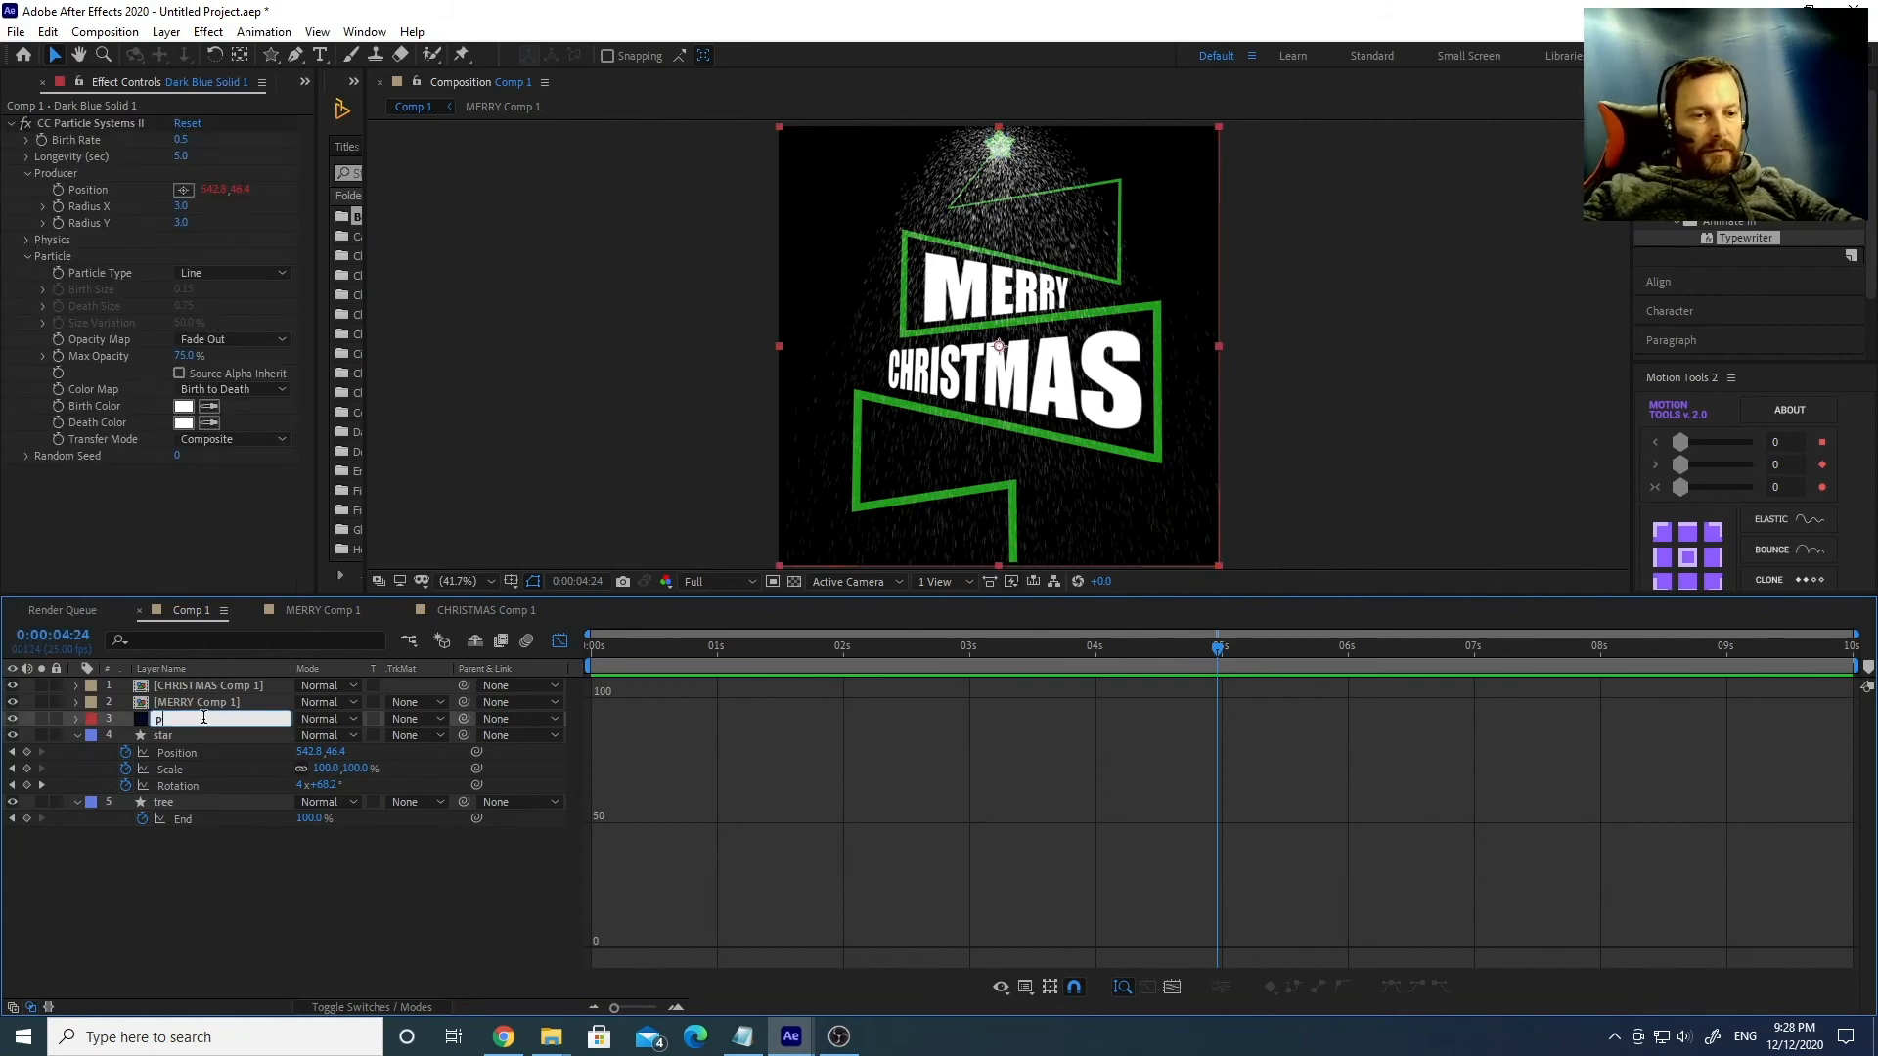
{"action": "type", "text": "articles"}
{"action": "key", "text": "Return"}
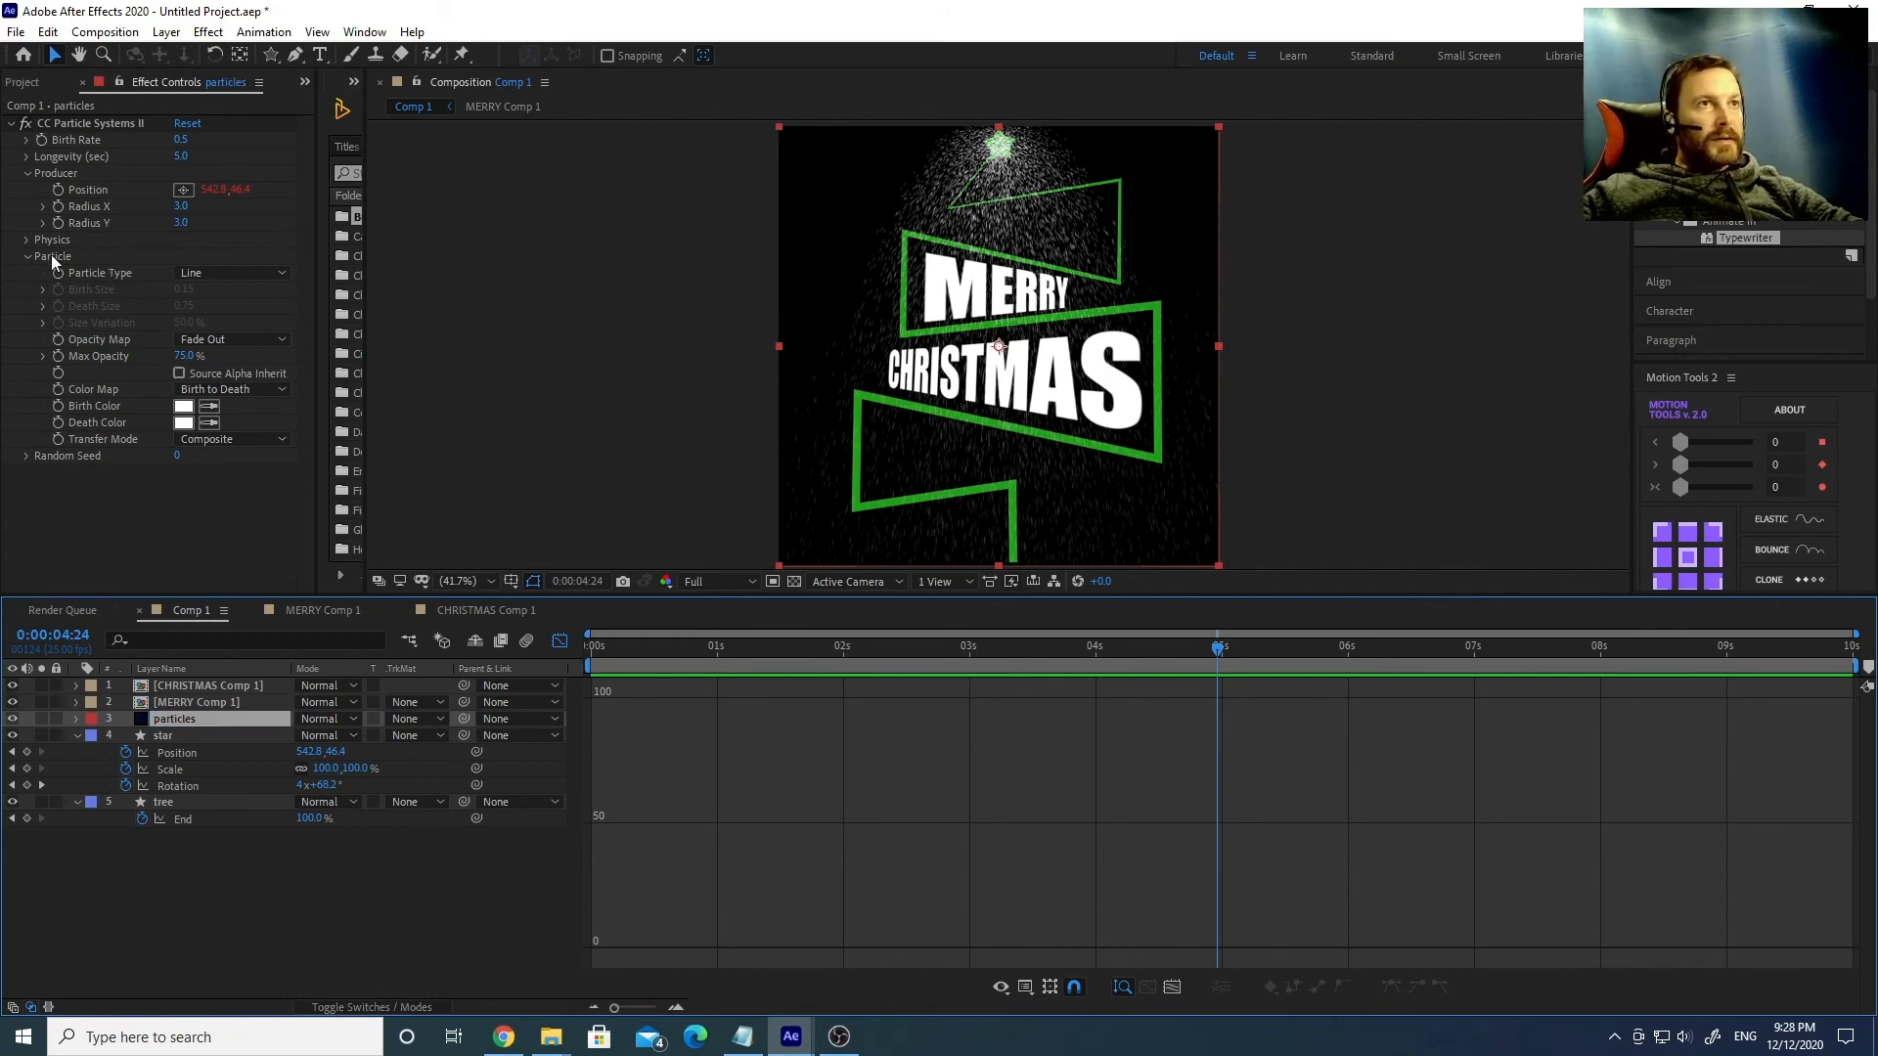
Change the particles' Particle Type to Star, with a Birth Size of 0.10 and a Death Size of 0.20.
{"action": "left_click", "coordinate": [227, 273]}
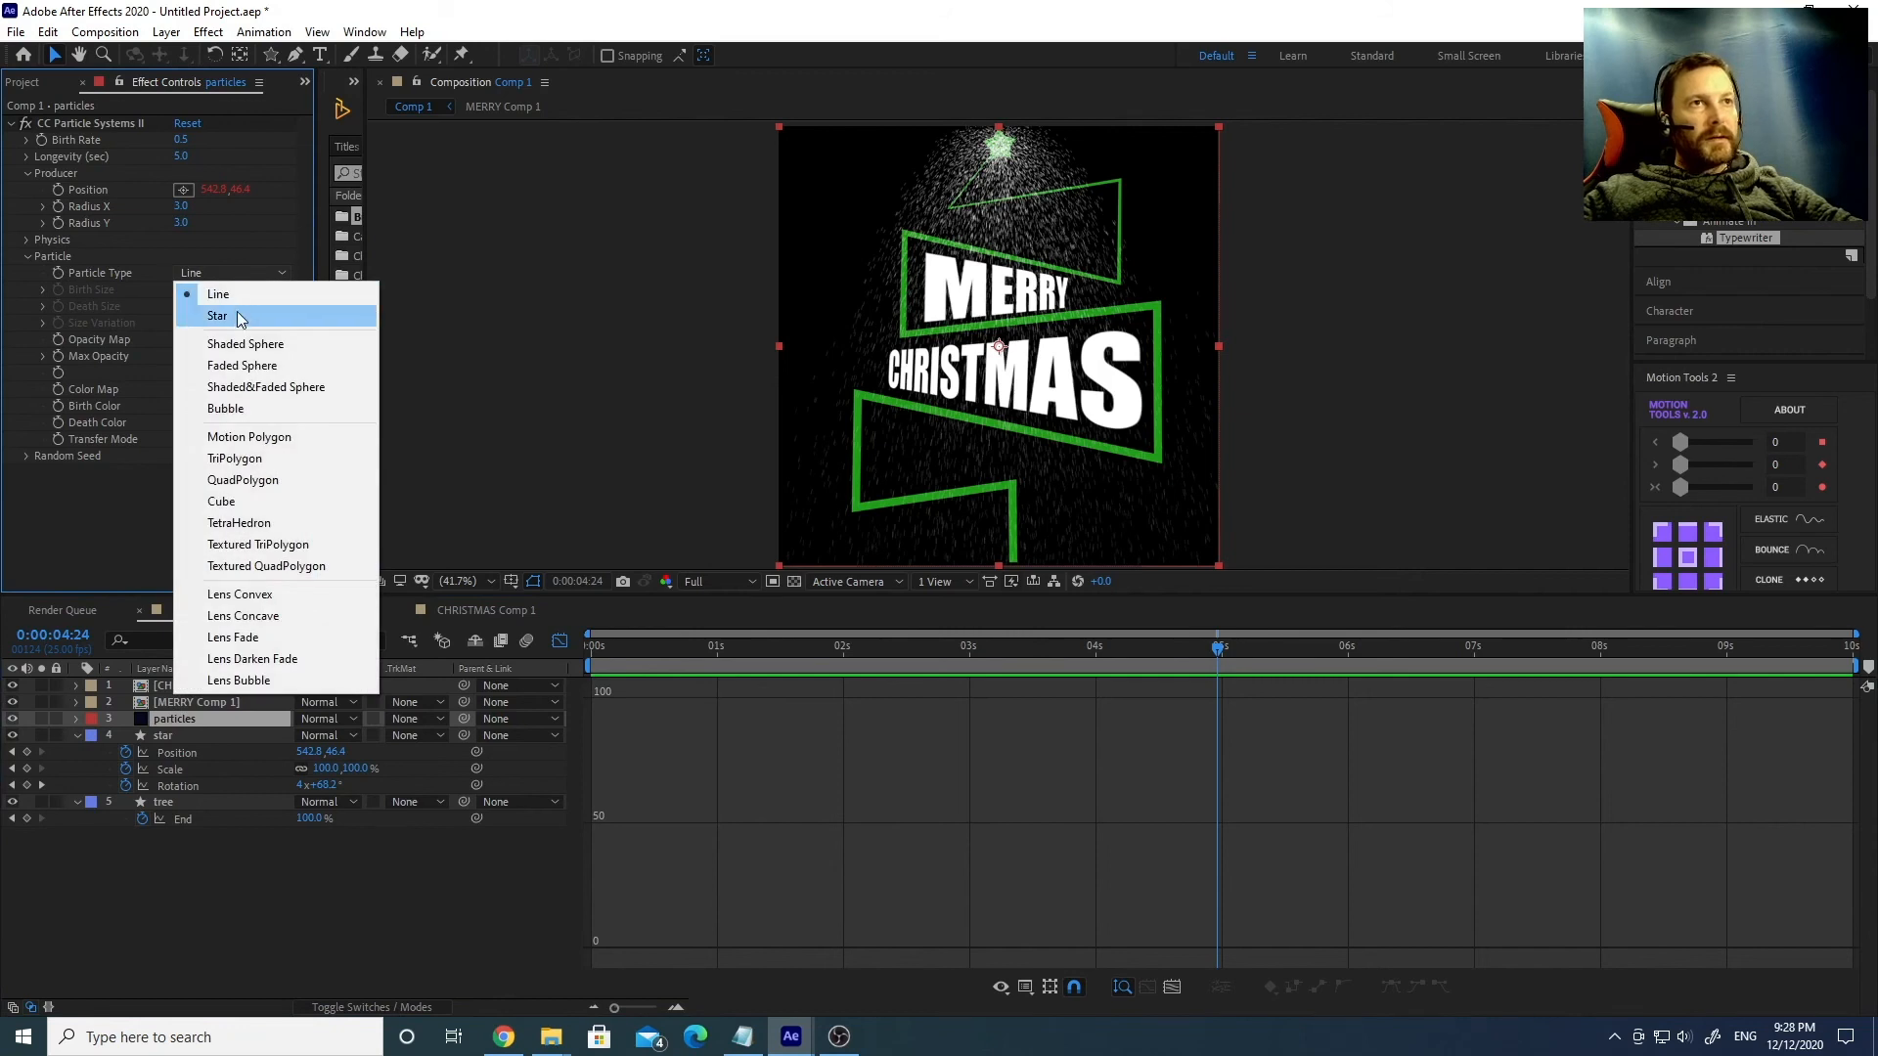
{"action": "left_click", "coordinate": [238, 310]}
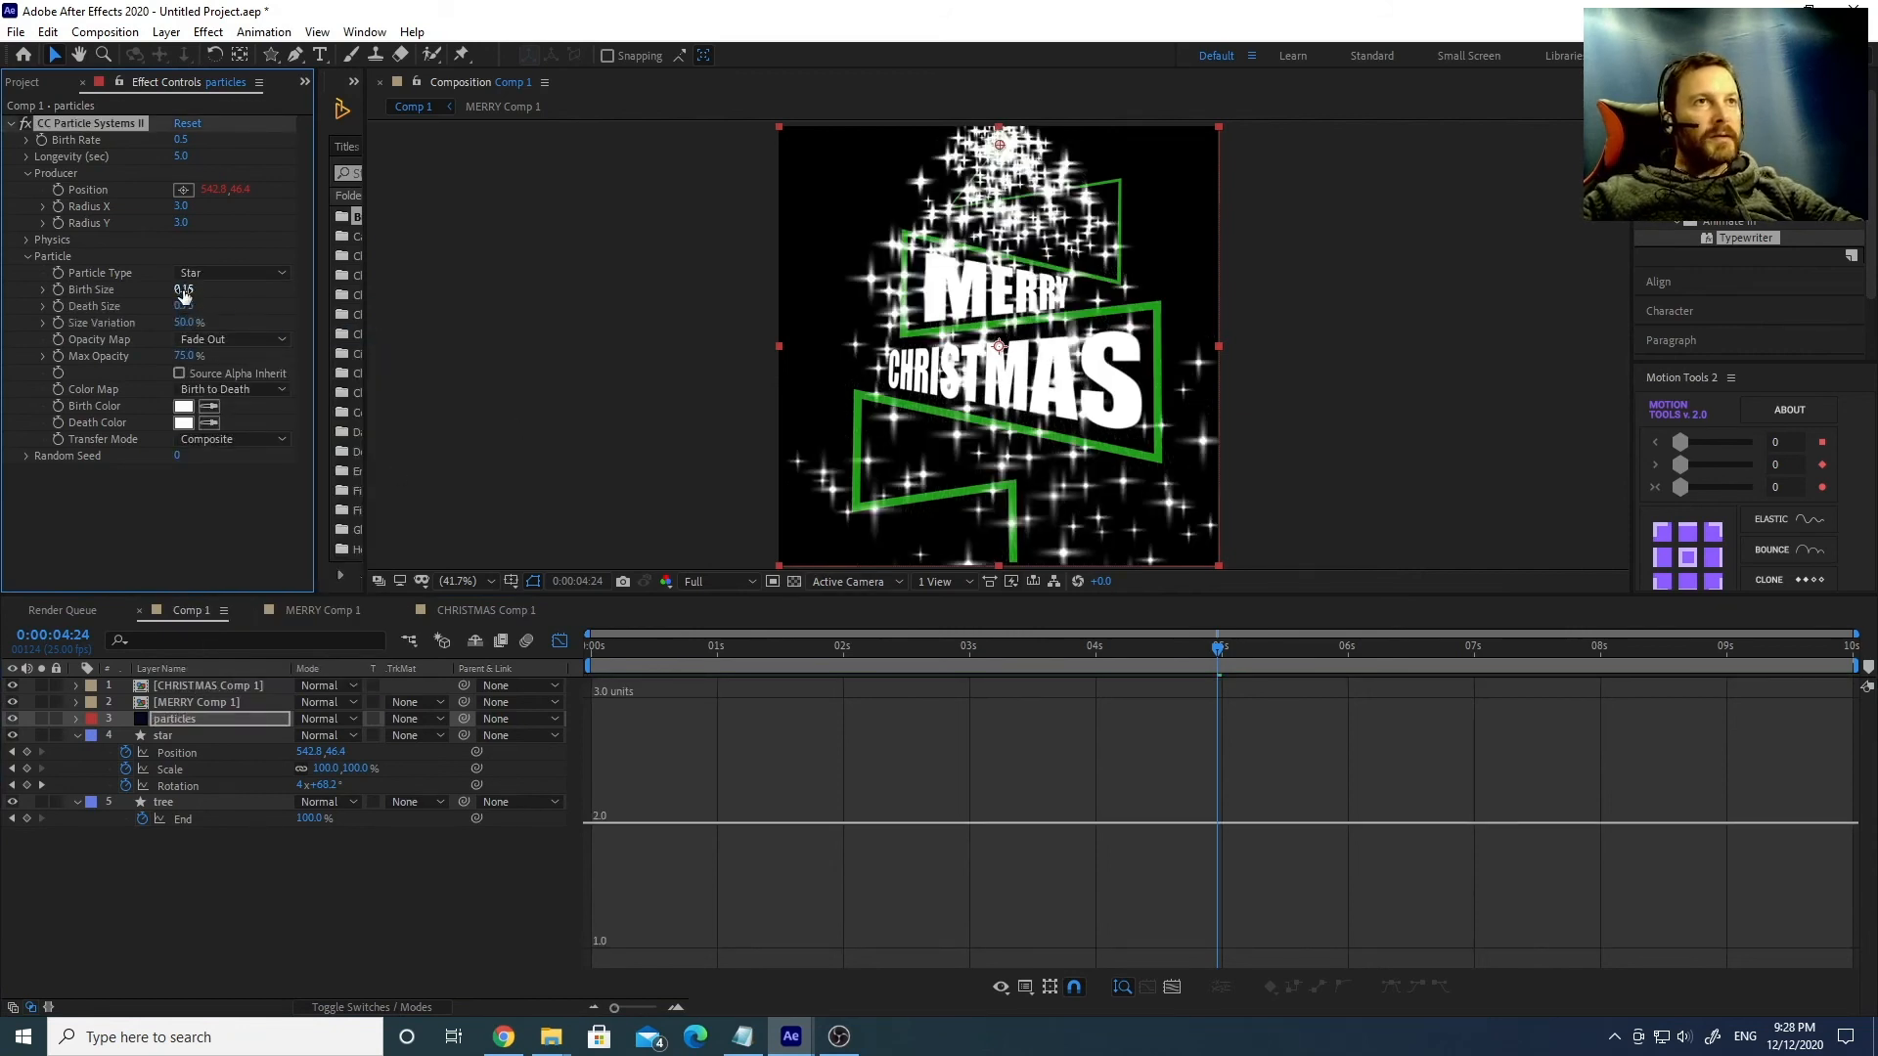
{"action": "type", "text": "0.1"}
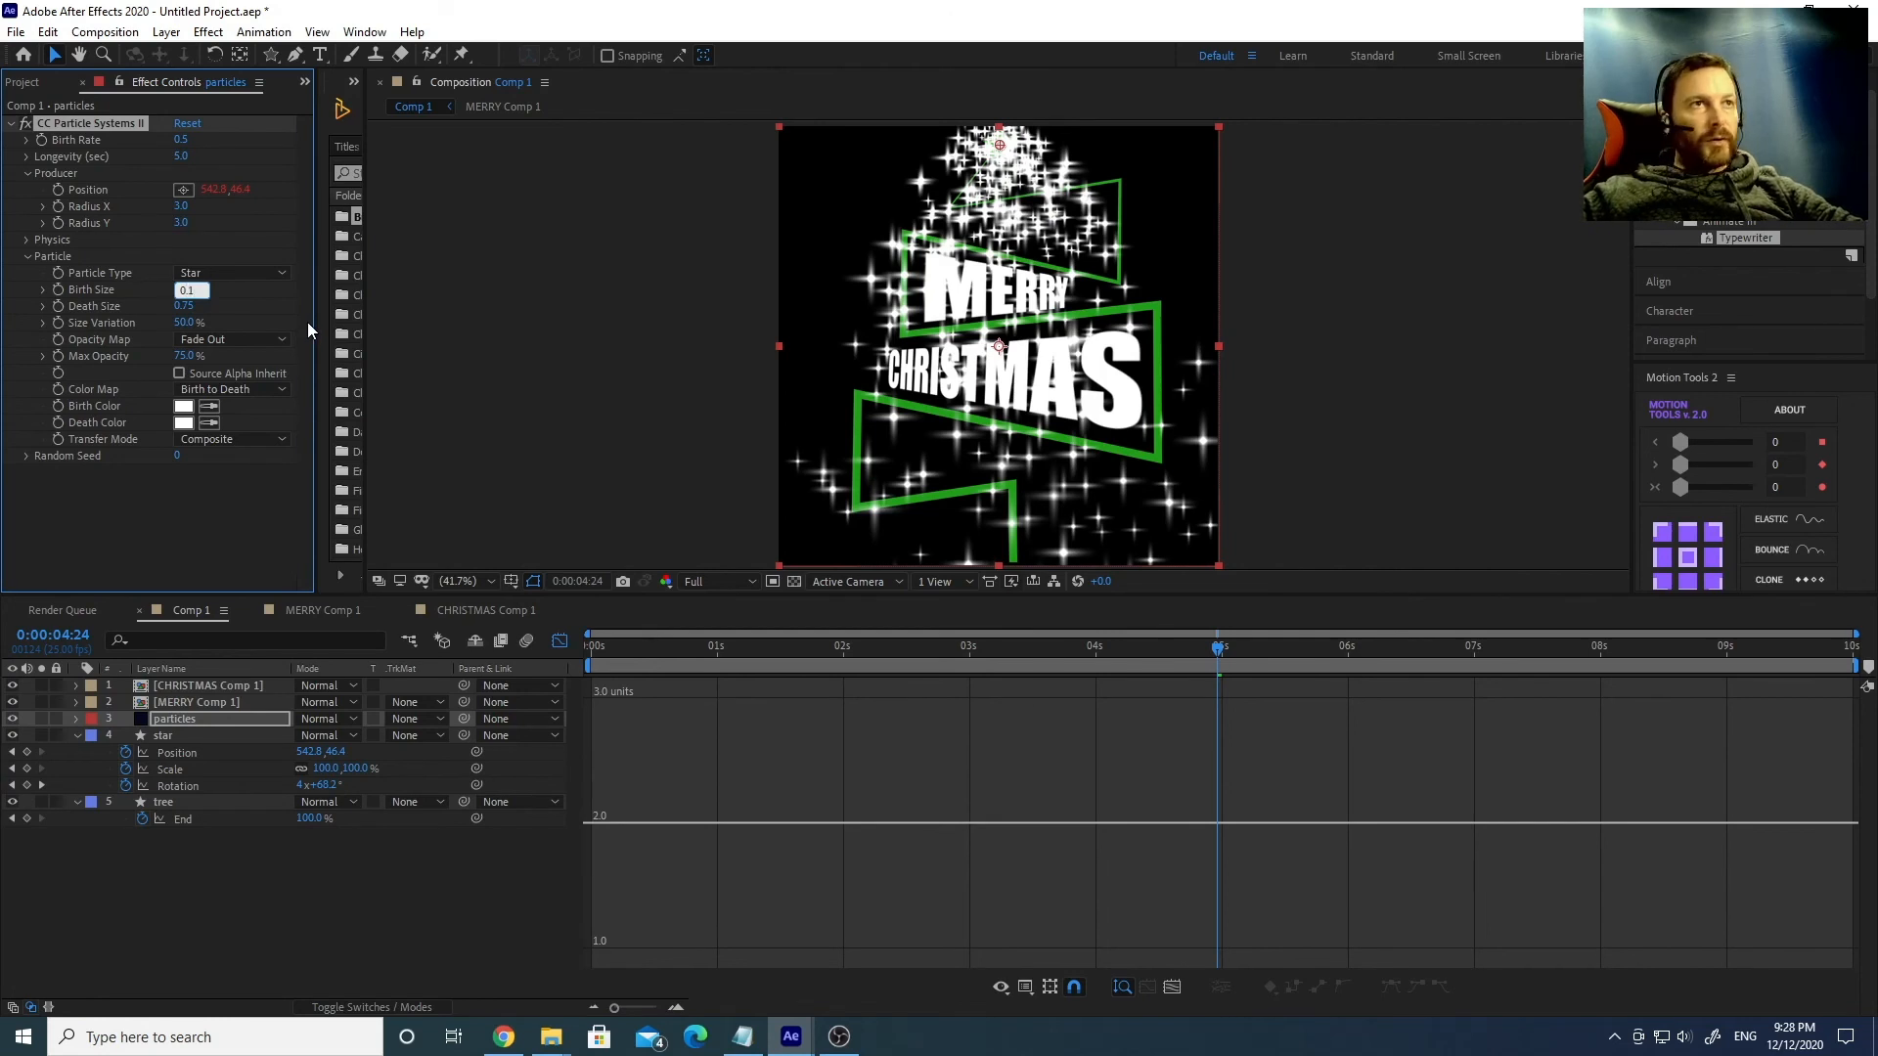
{"action": "key", "text": "Tab"}
{"action": "type", "text": "0"}
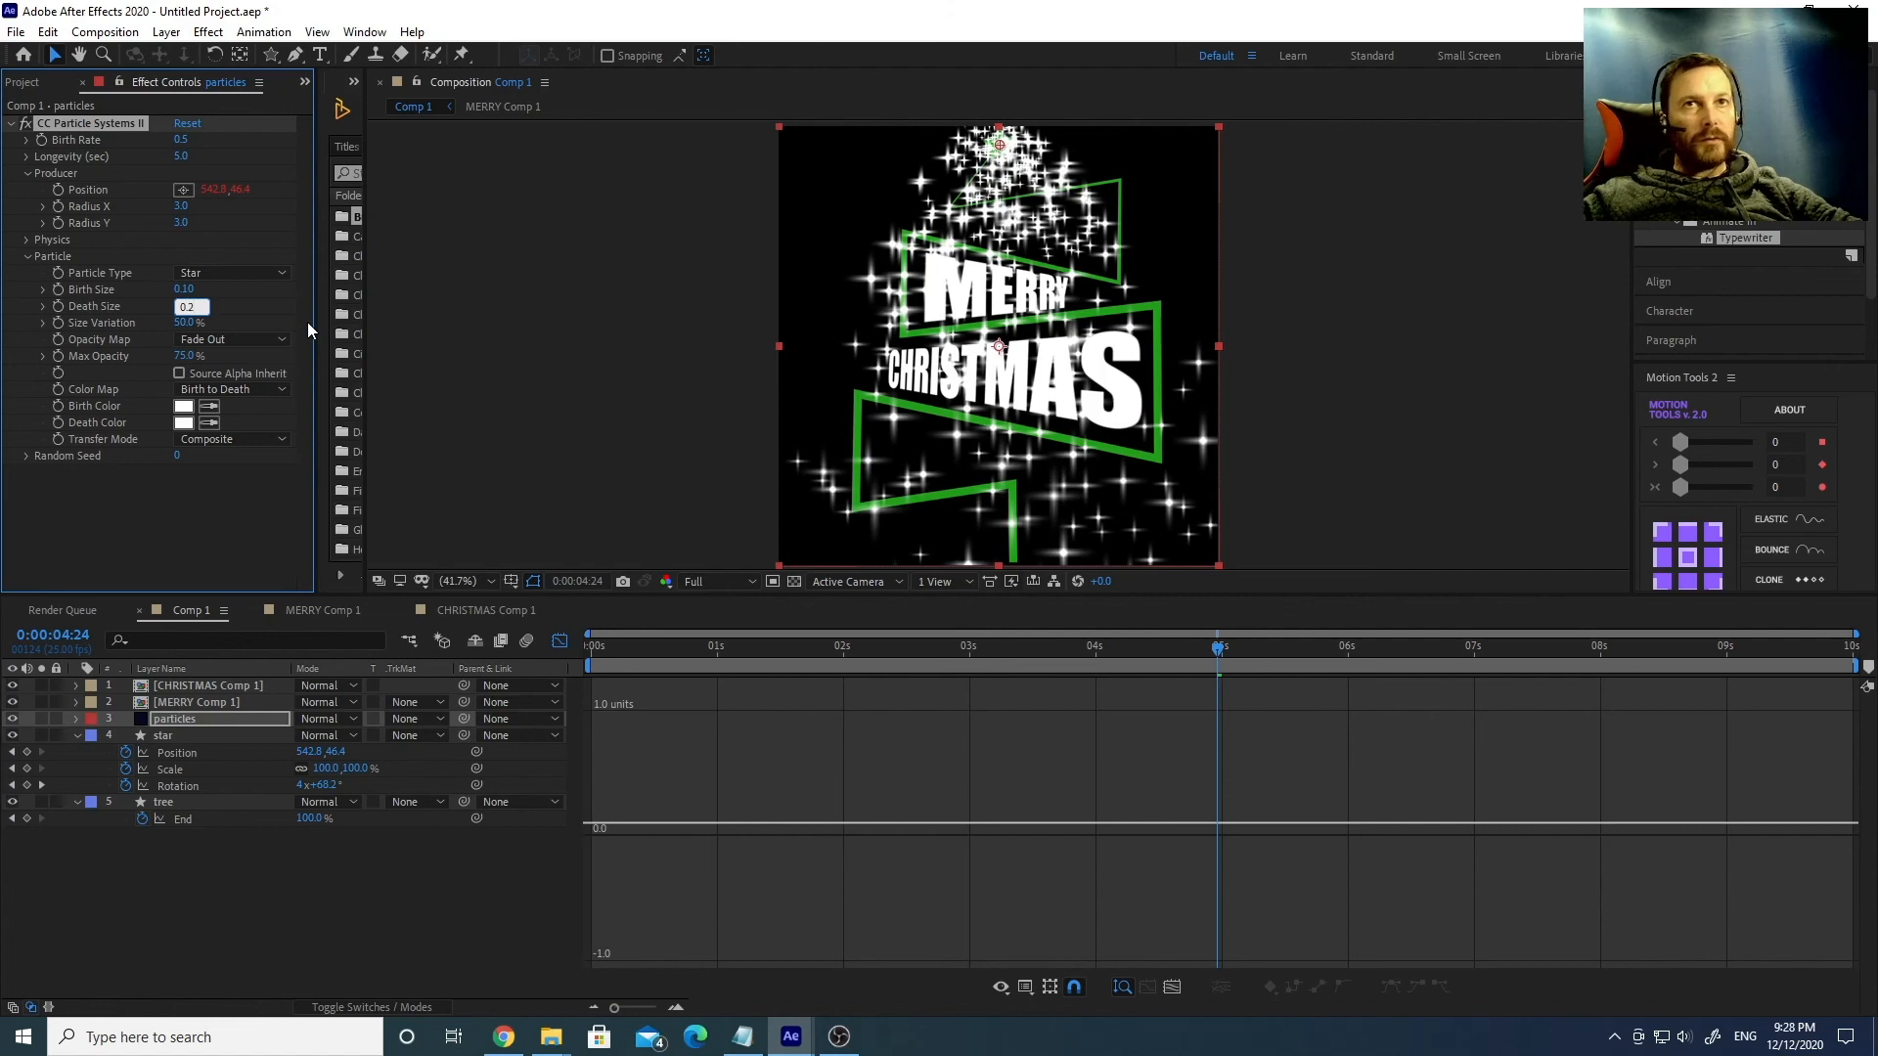
{"action": "key", "text": "Return"}
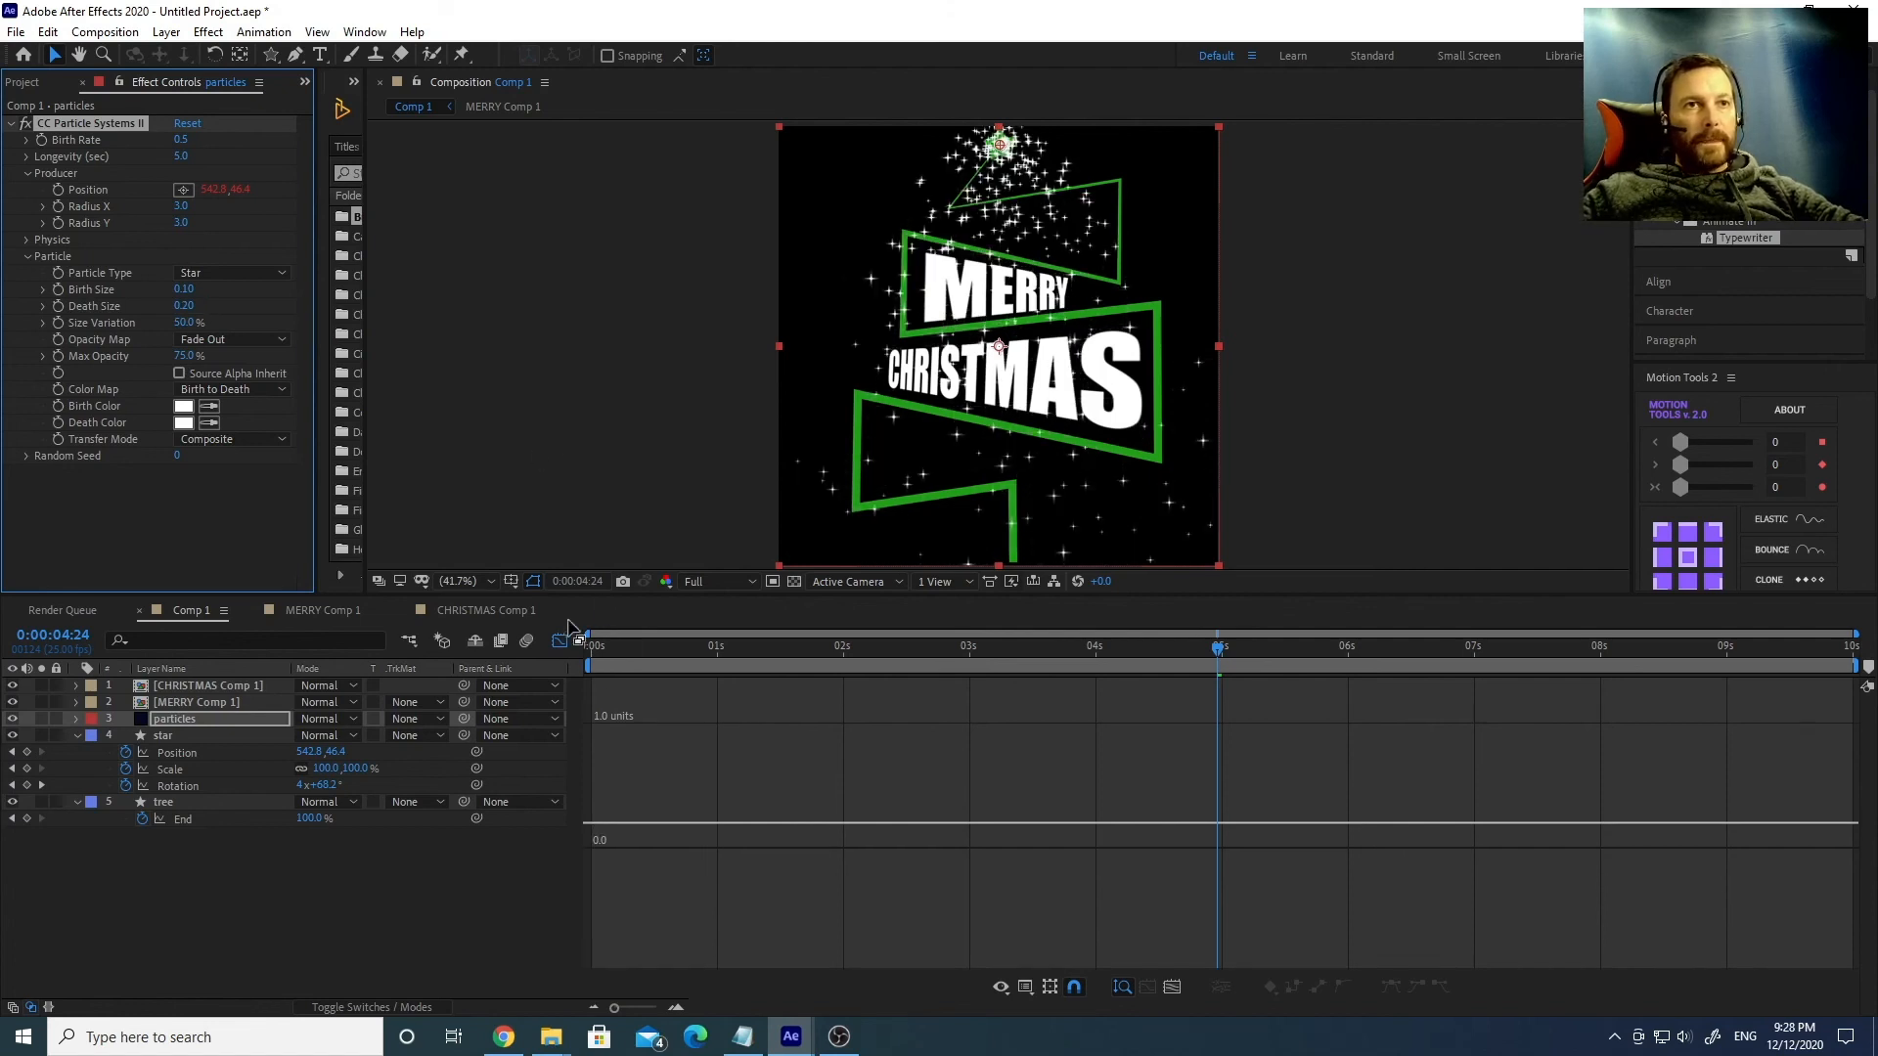
Preview the star-shaped particles from the start of the composition and scrub to 0:00:02:11.
{"action": "key", "text": "Home"}
{"action": "key", "text": "space"}
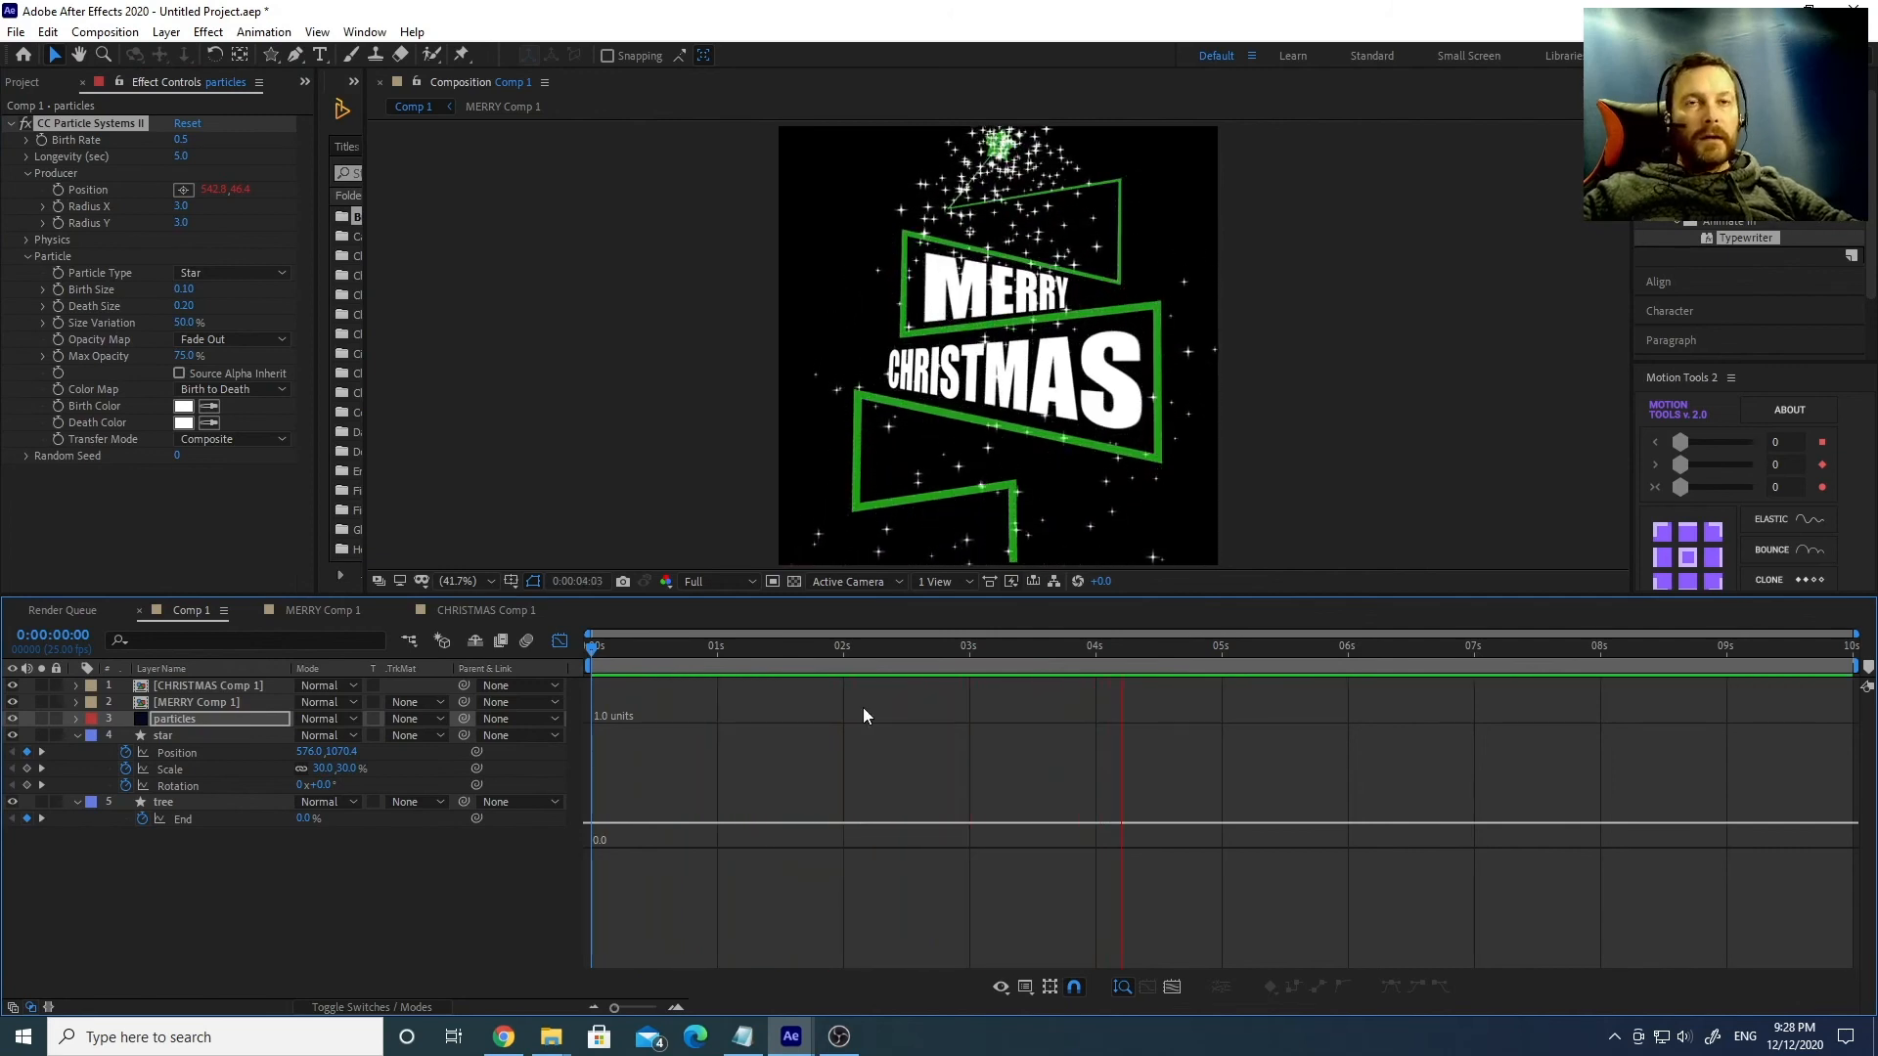
{"action": "key", "text": "space"}
{"action": "left_click_drag", "start_coordinate": [615, 650], "coordinate": [899, 649]}
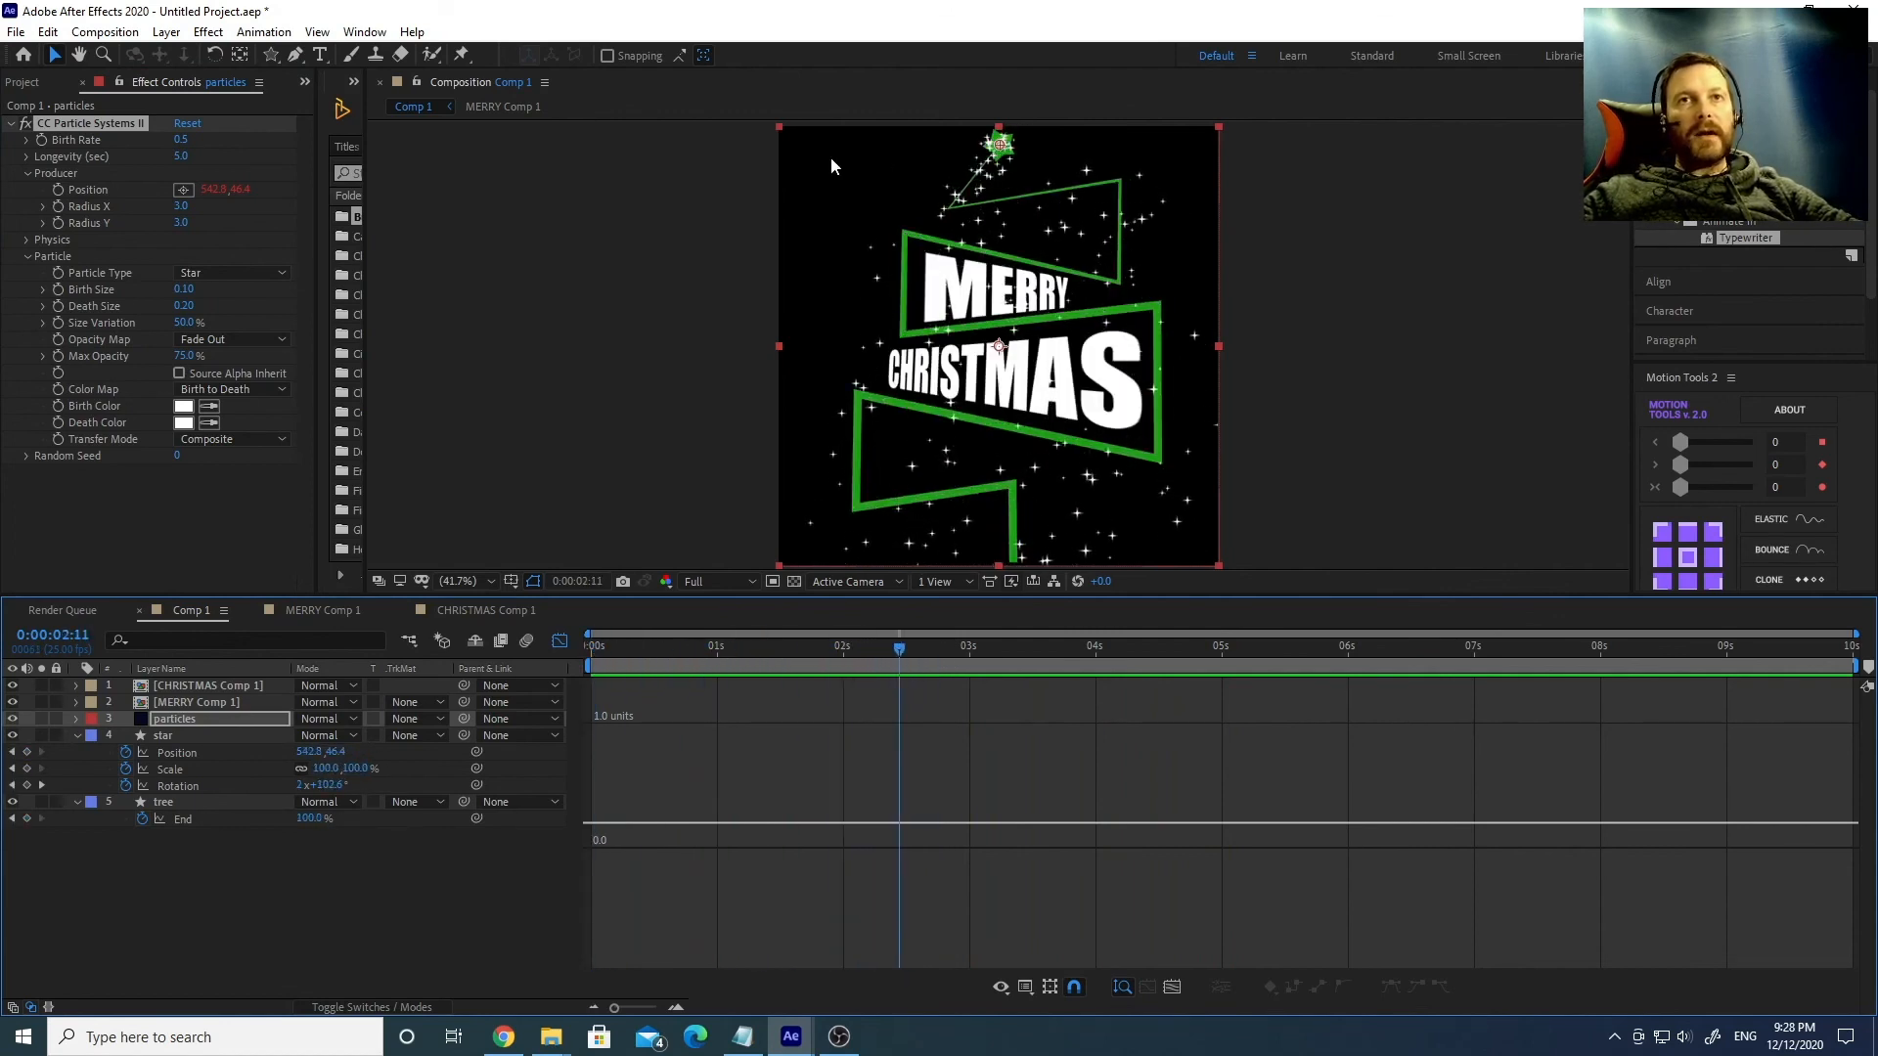
Create a 1080 x 1080 px dark blue solid and place it beneath the tree layer as the background.
{"action": "right_click", "coordinate": [156, 890]}
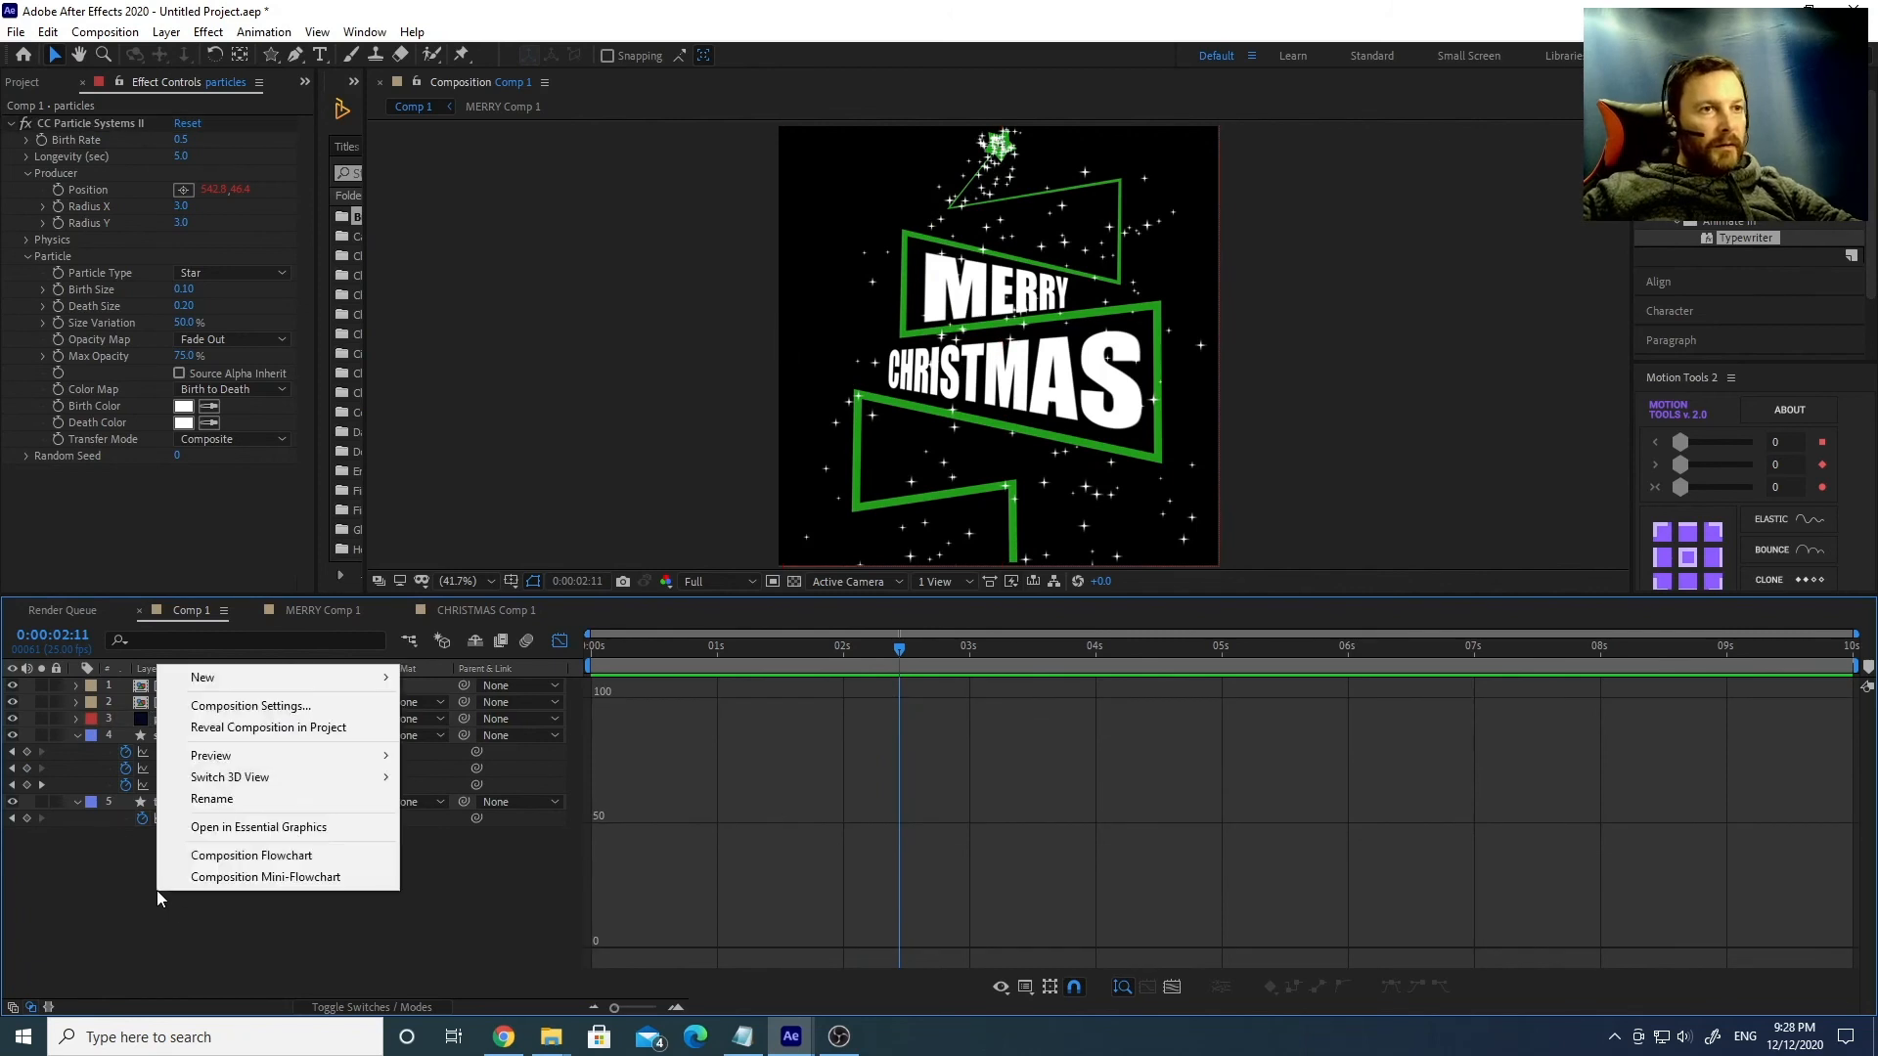
{"action": "mouse_move", "coordinate": [244, 676]}
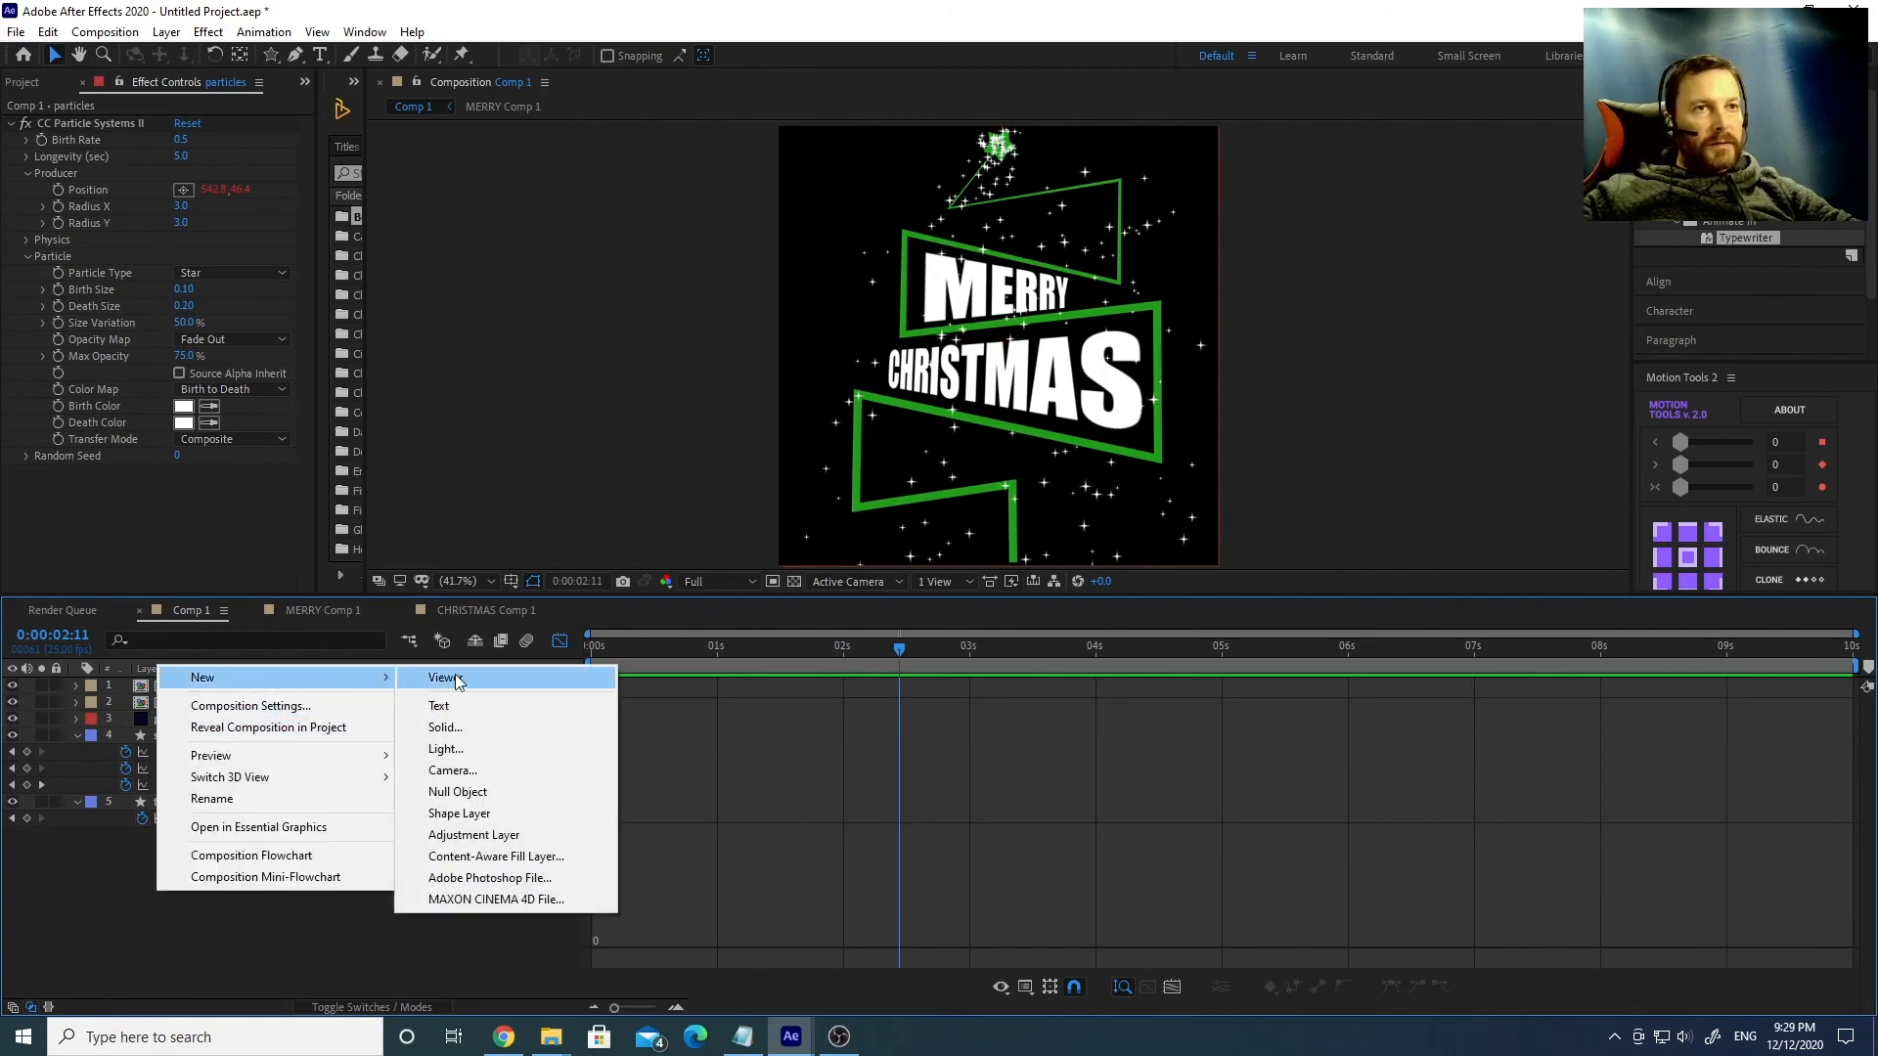
{"action": "left_click", "coordinate": [477, 730]}
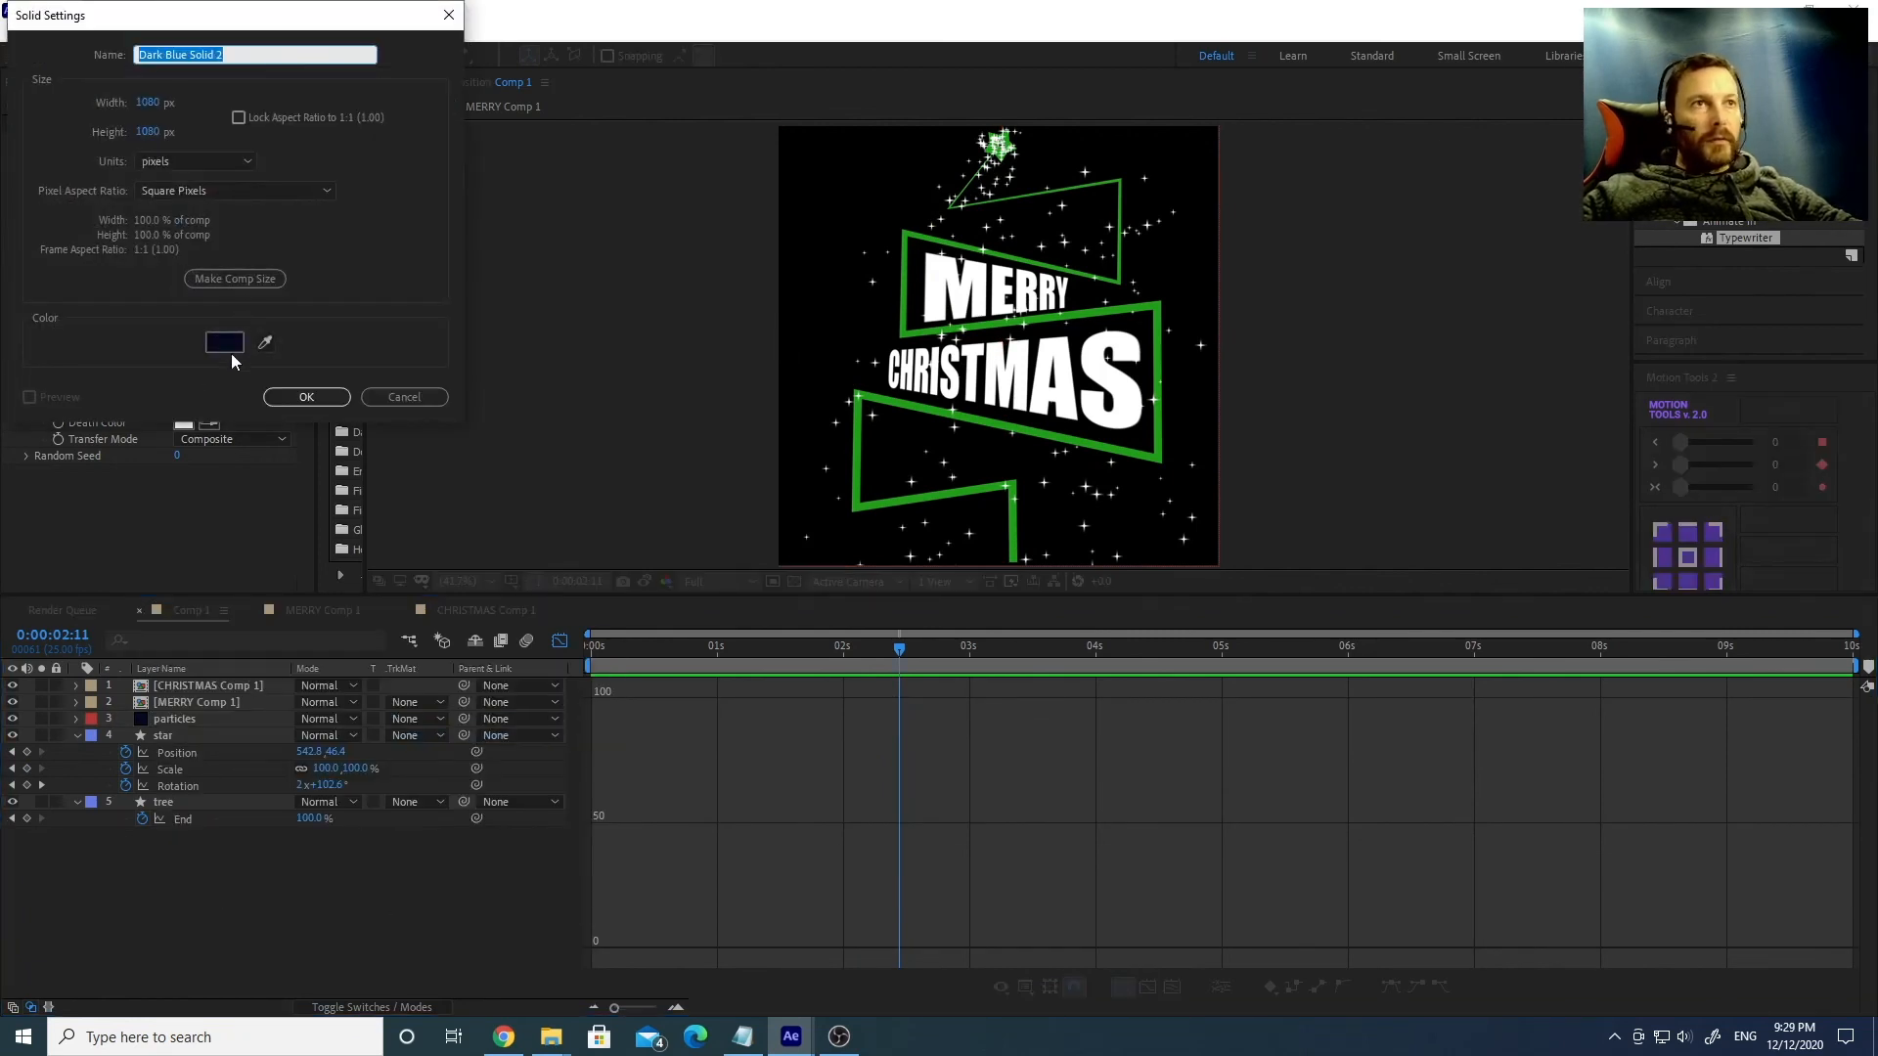
{"action": "left_click", "coordinate": [306, 396]}
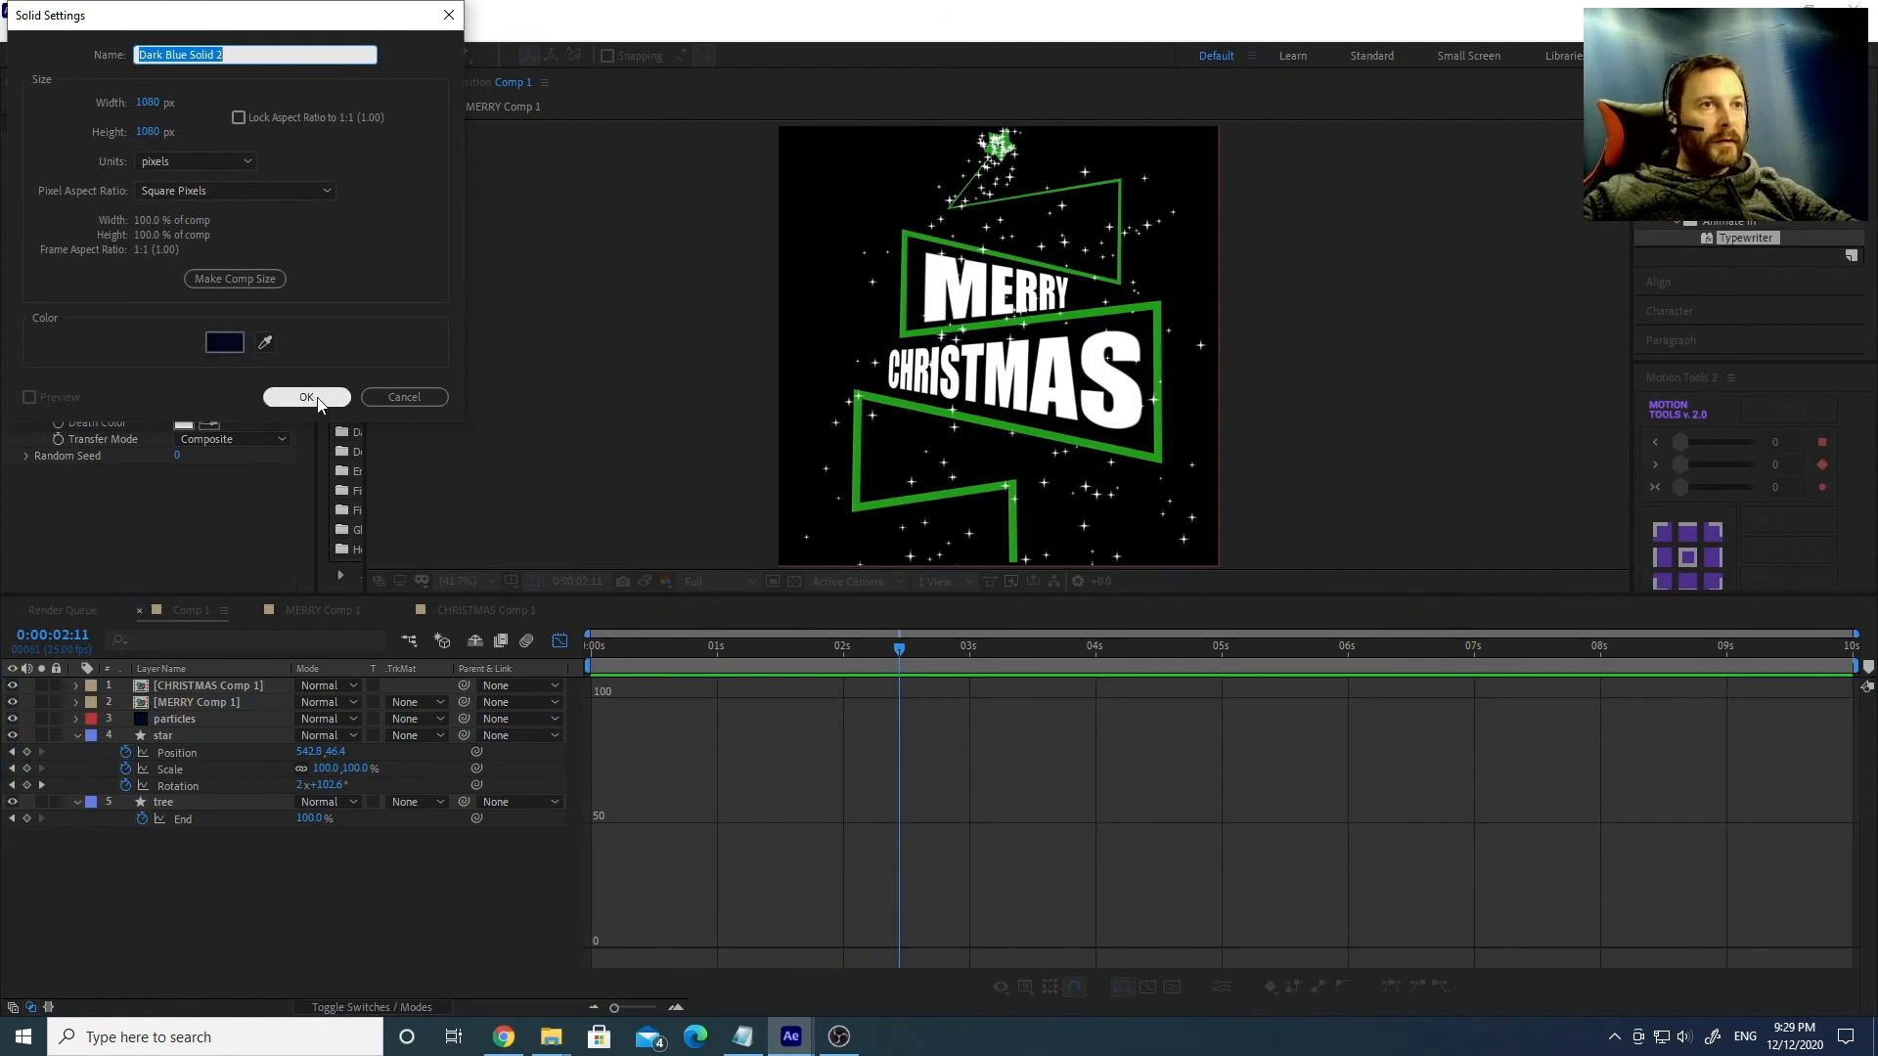
{"action": "left_click_drag", "start_coordinate": [241, 689], "coordinate": [228, 828]}
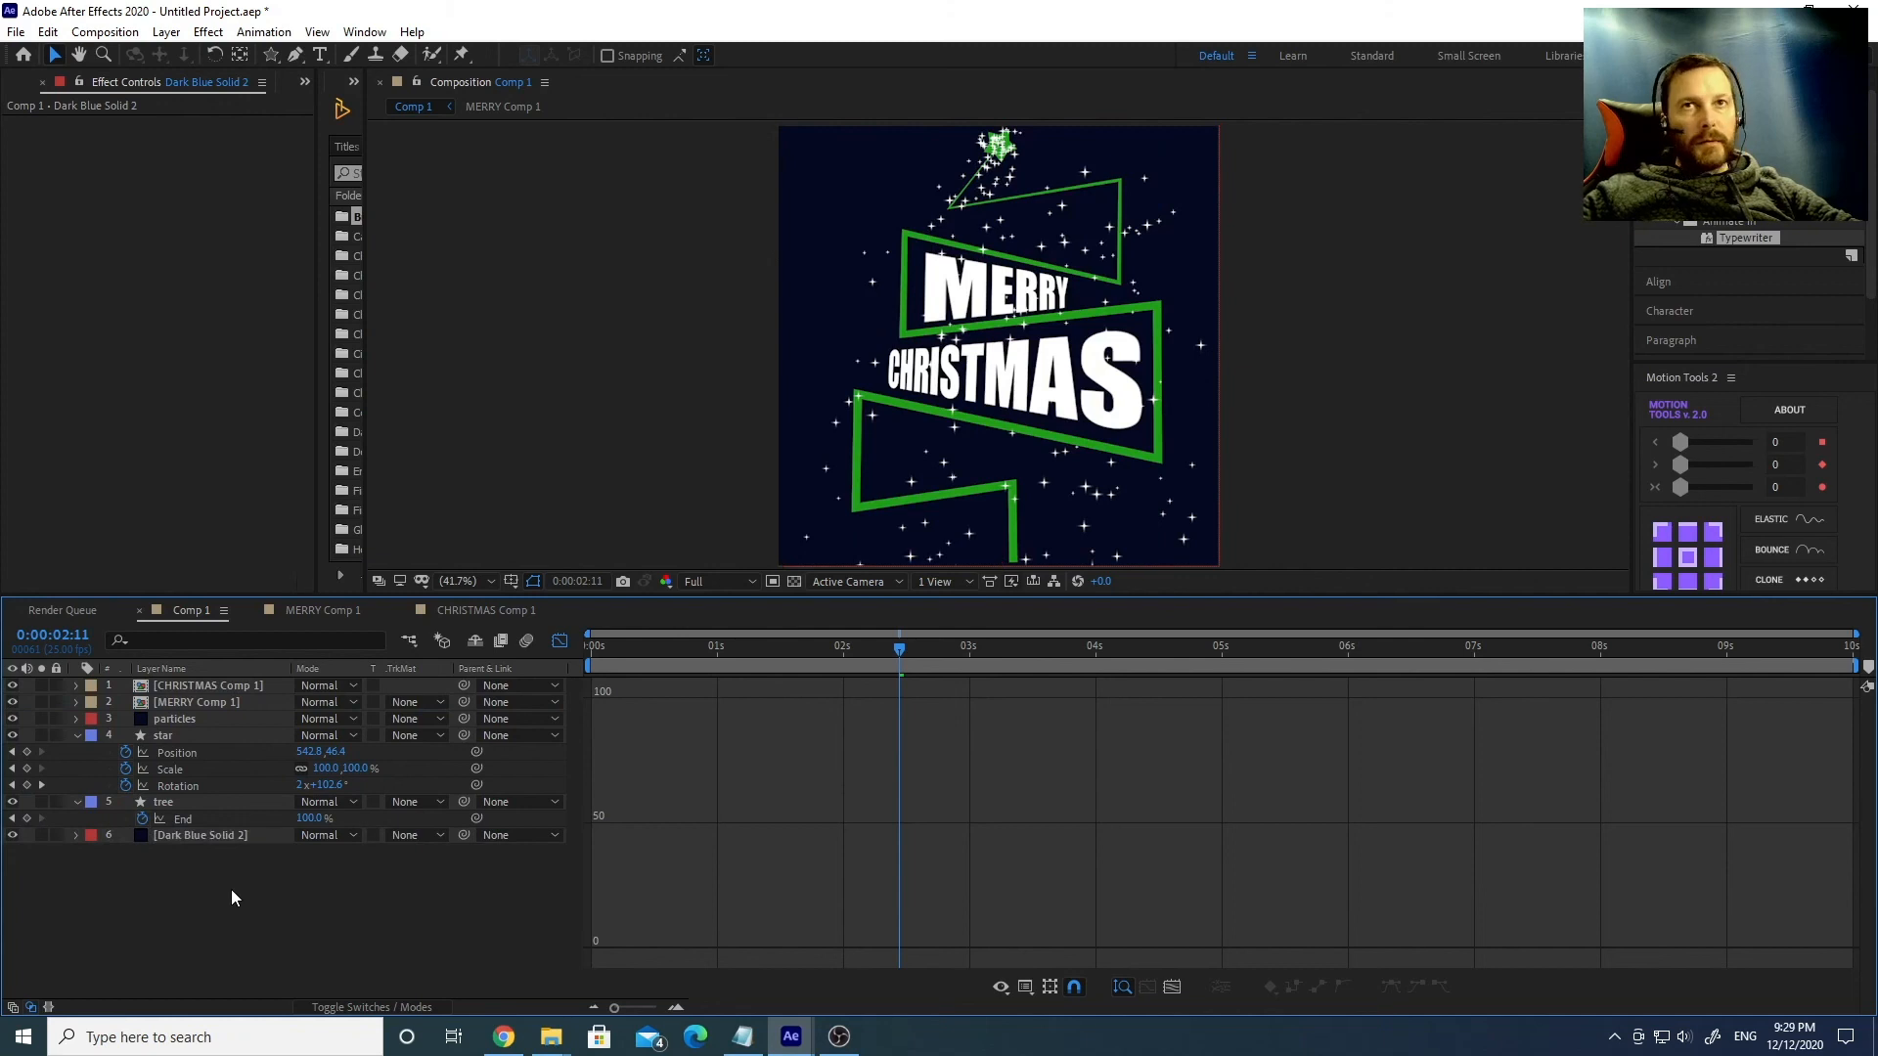
Search the effects for "vig" and select CC Vignette.
{"action": "left_click", "coordinate": [1736, 170]}
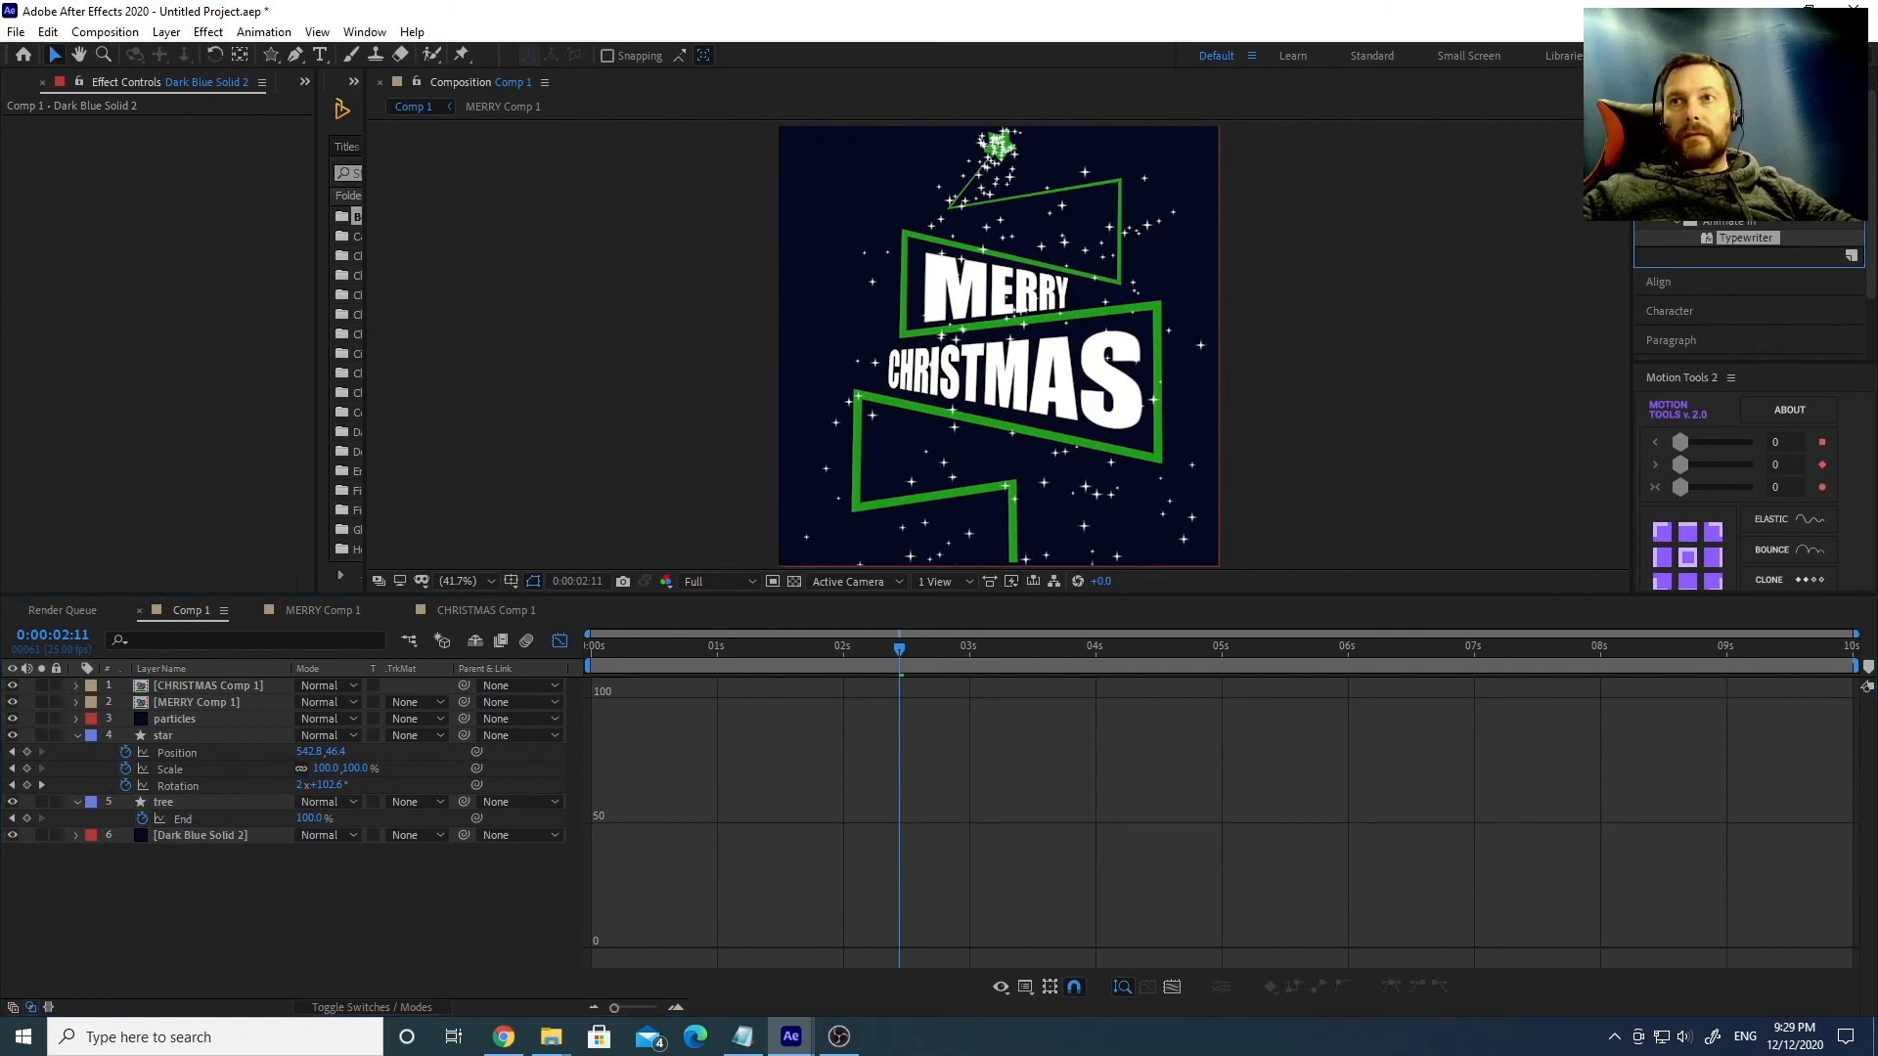
{"action": "type", "text": "vig"}
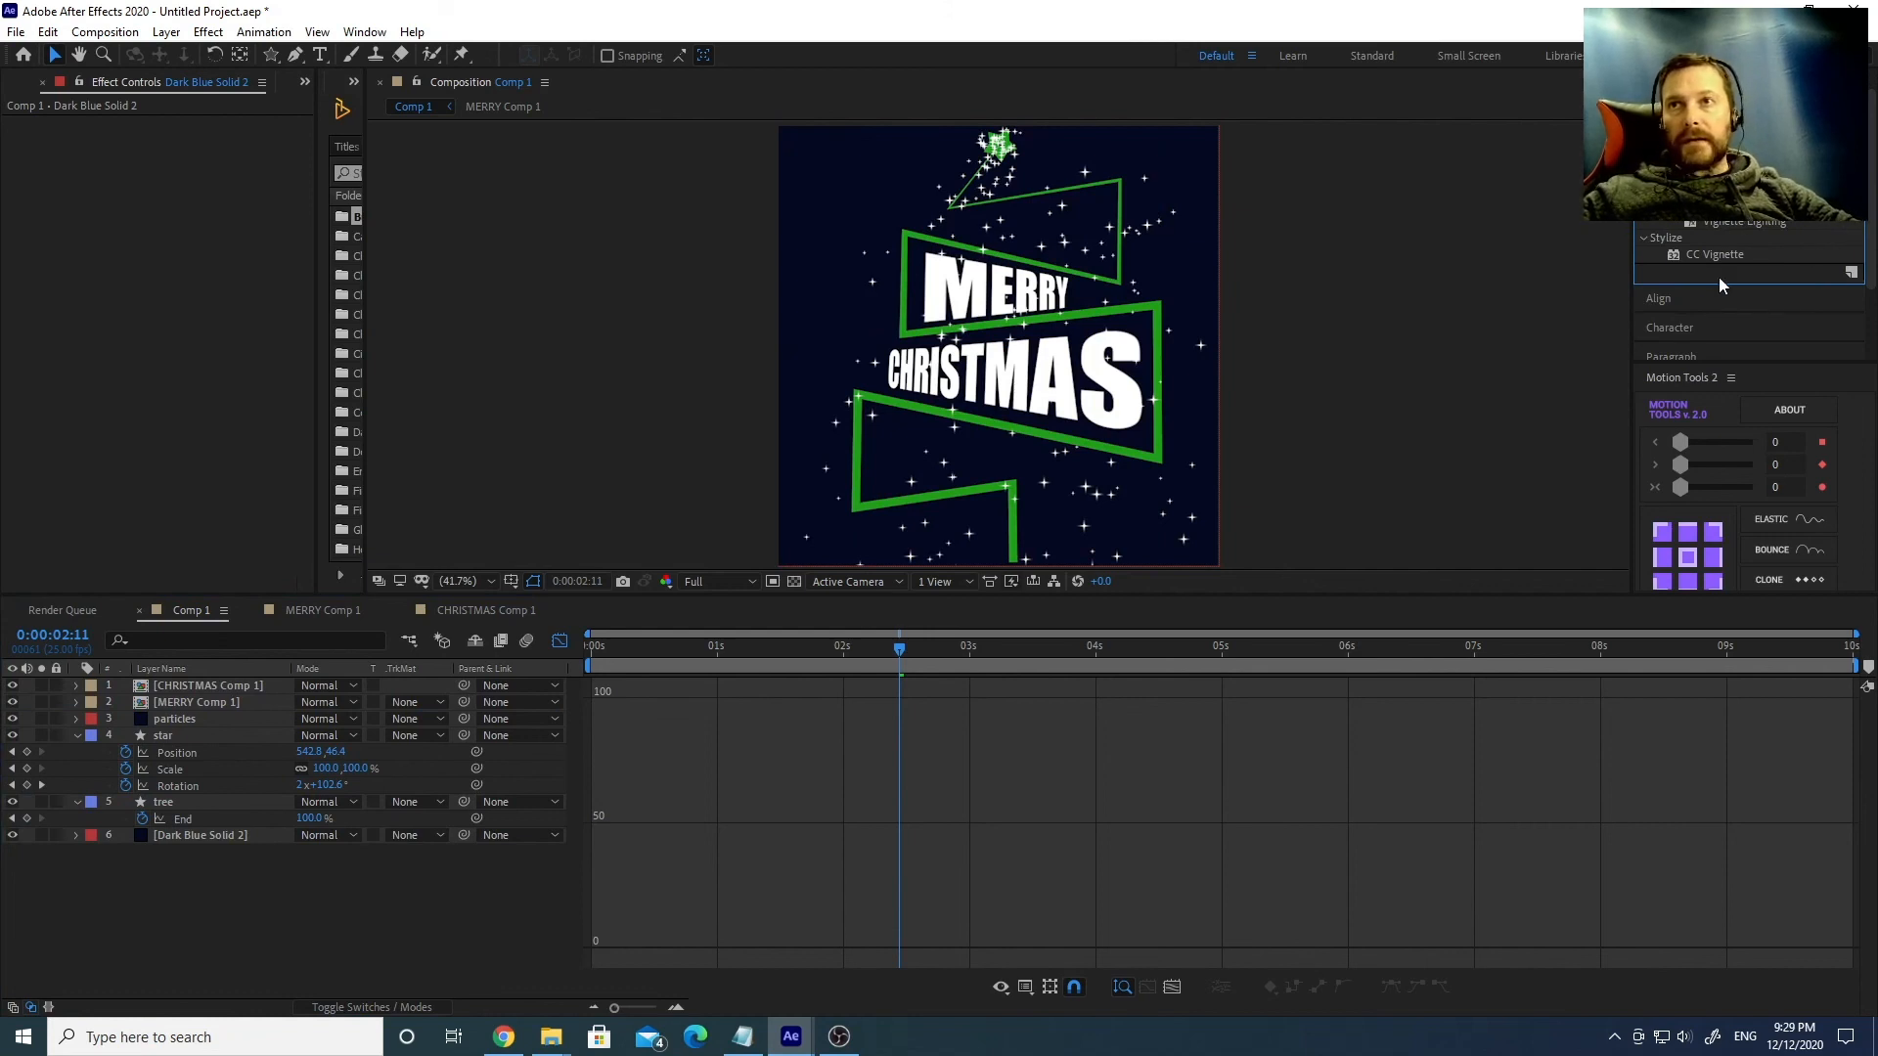
{"action": "left_click", "coordinate": [1710, 255]}
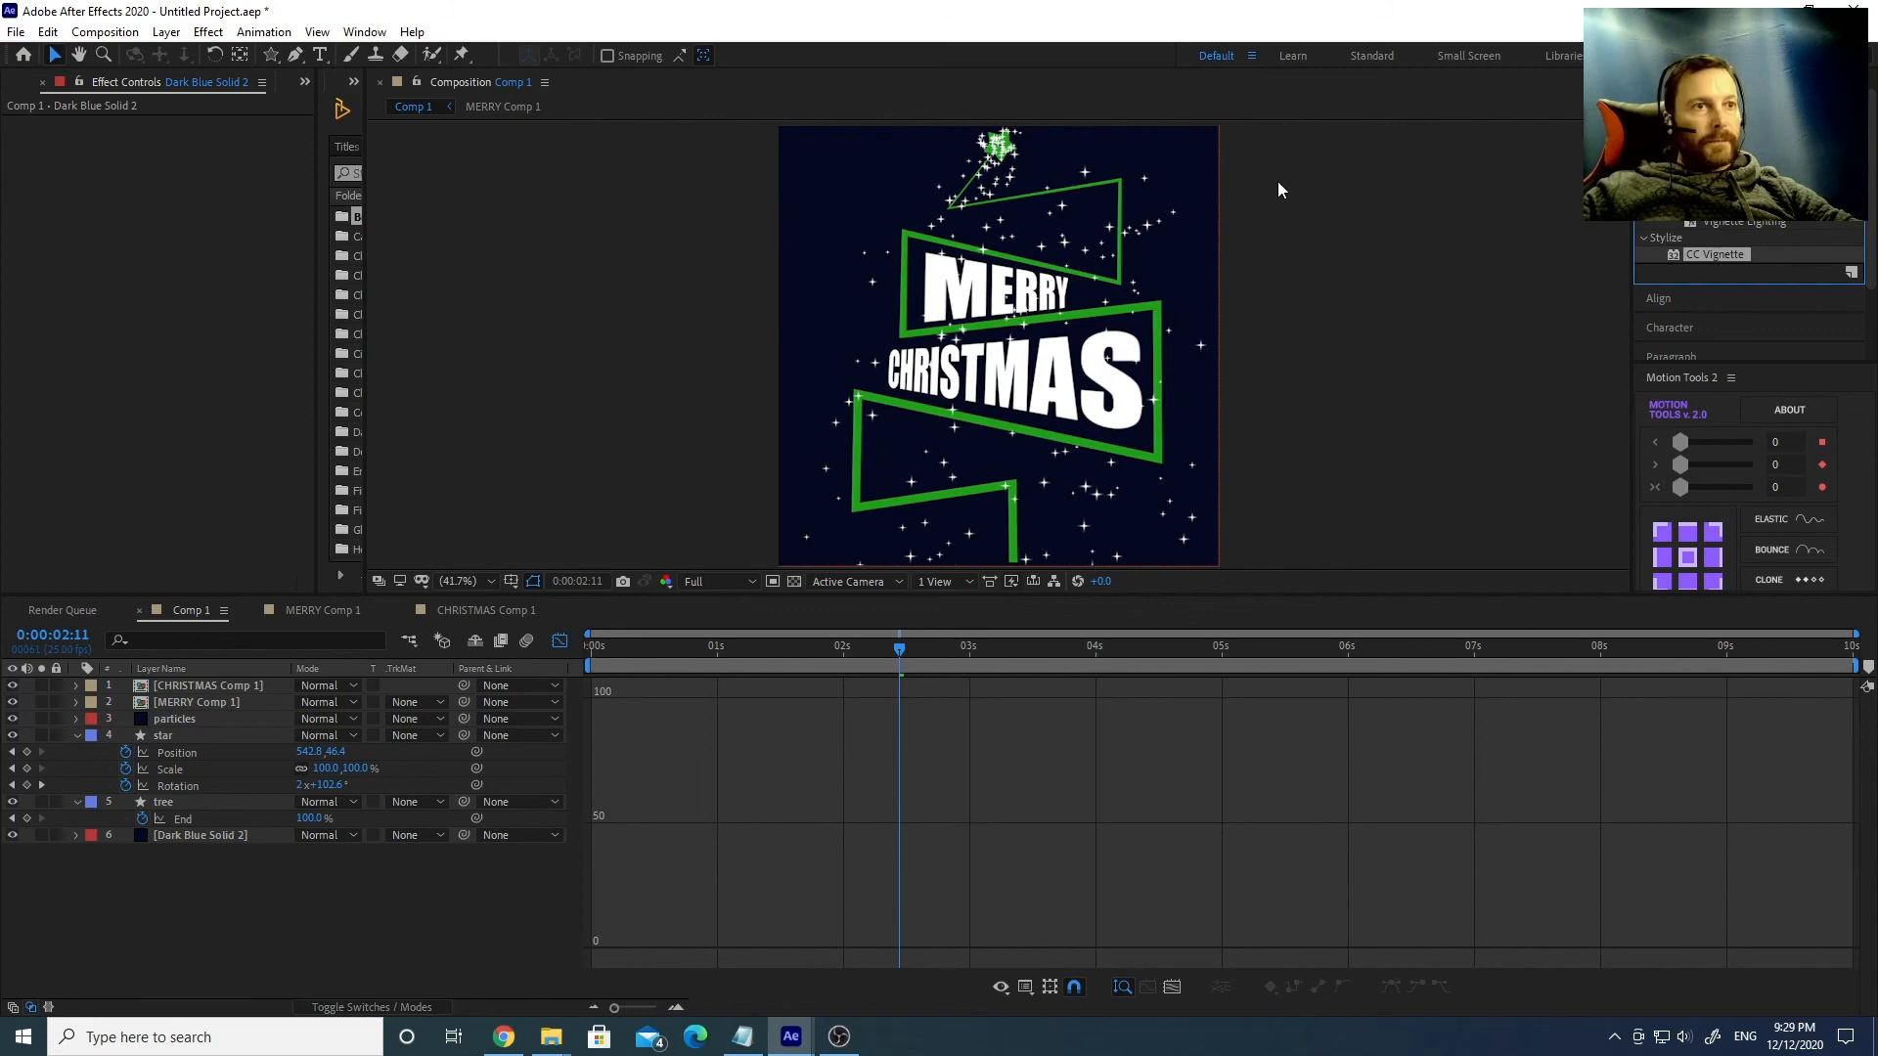
Rename the Dark Blue Solid 2 layer as bg.
{"action": "left_click", "coordinate": [215, 837]}
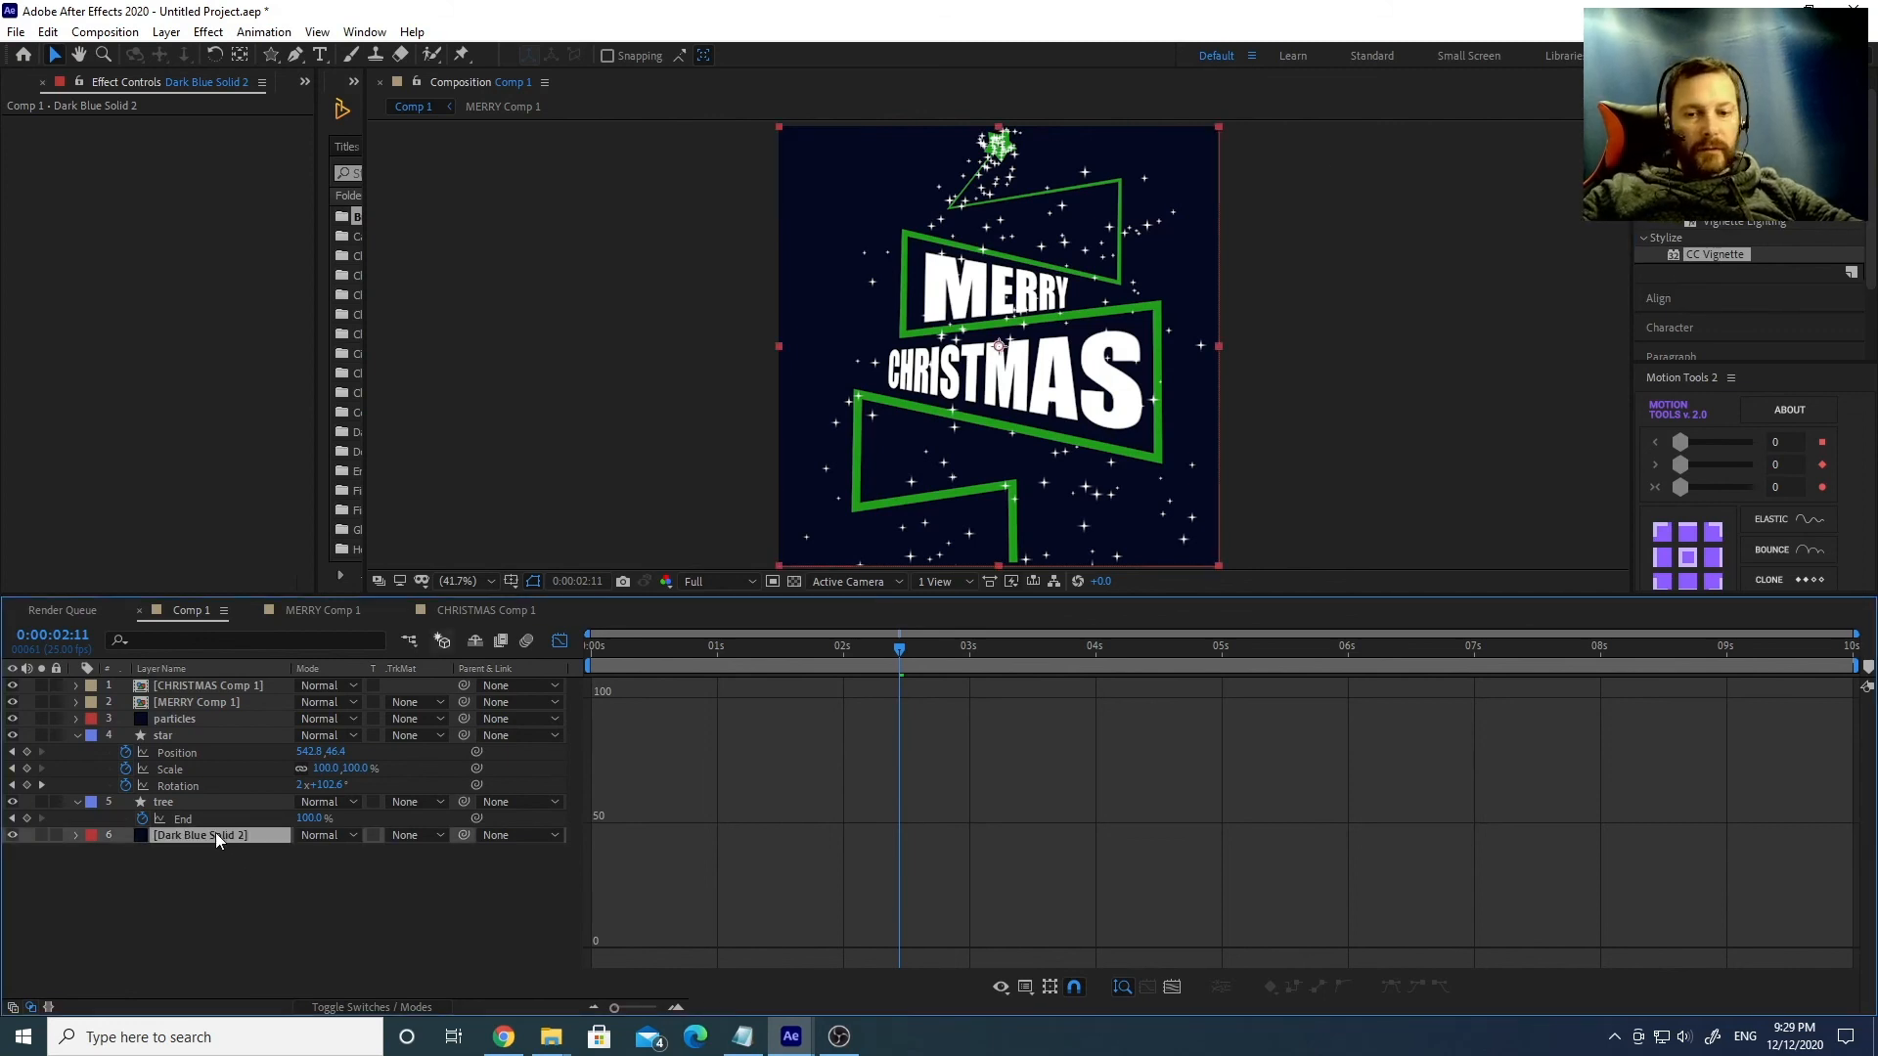
{"action": "key", "text": "Return"}
{"action": "type", "text": "bg"}
{"action": "key", "text": "Return"}
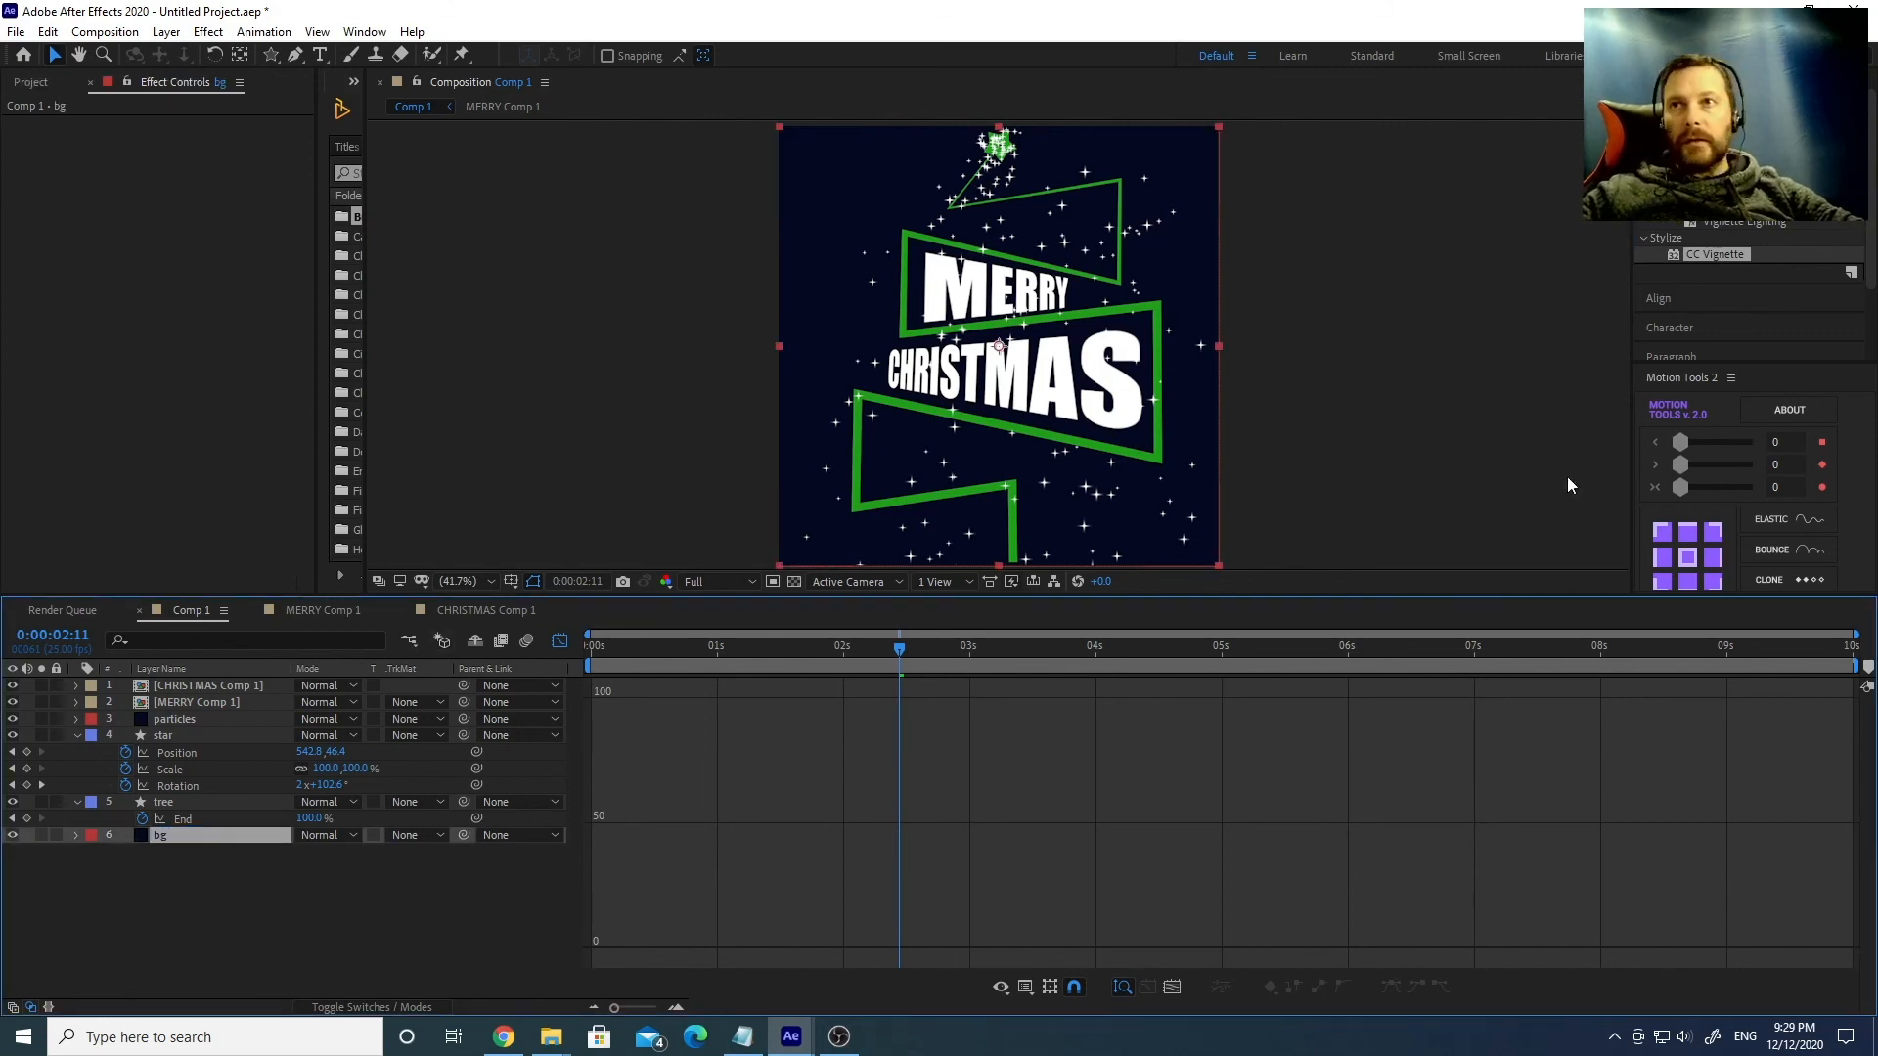
Apply CC Vignette to the bg layer and set its Amount to 241.
{"action": "double_click", "coordinate": [1722, 255]}
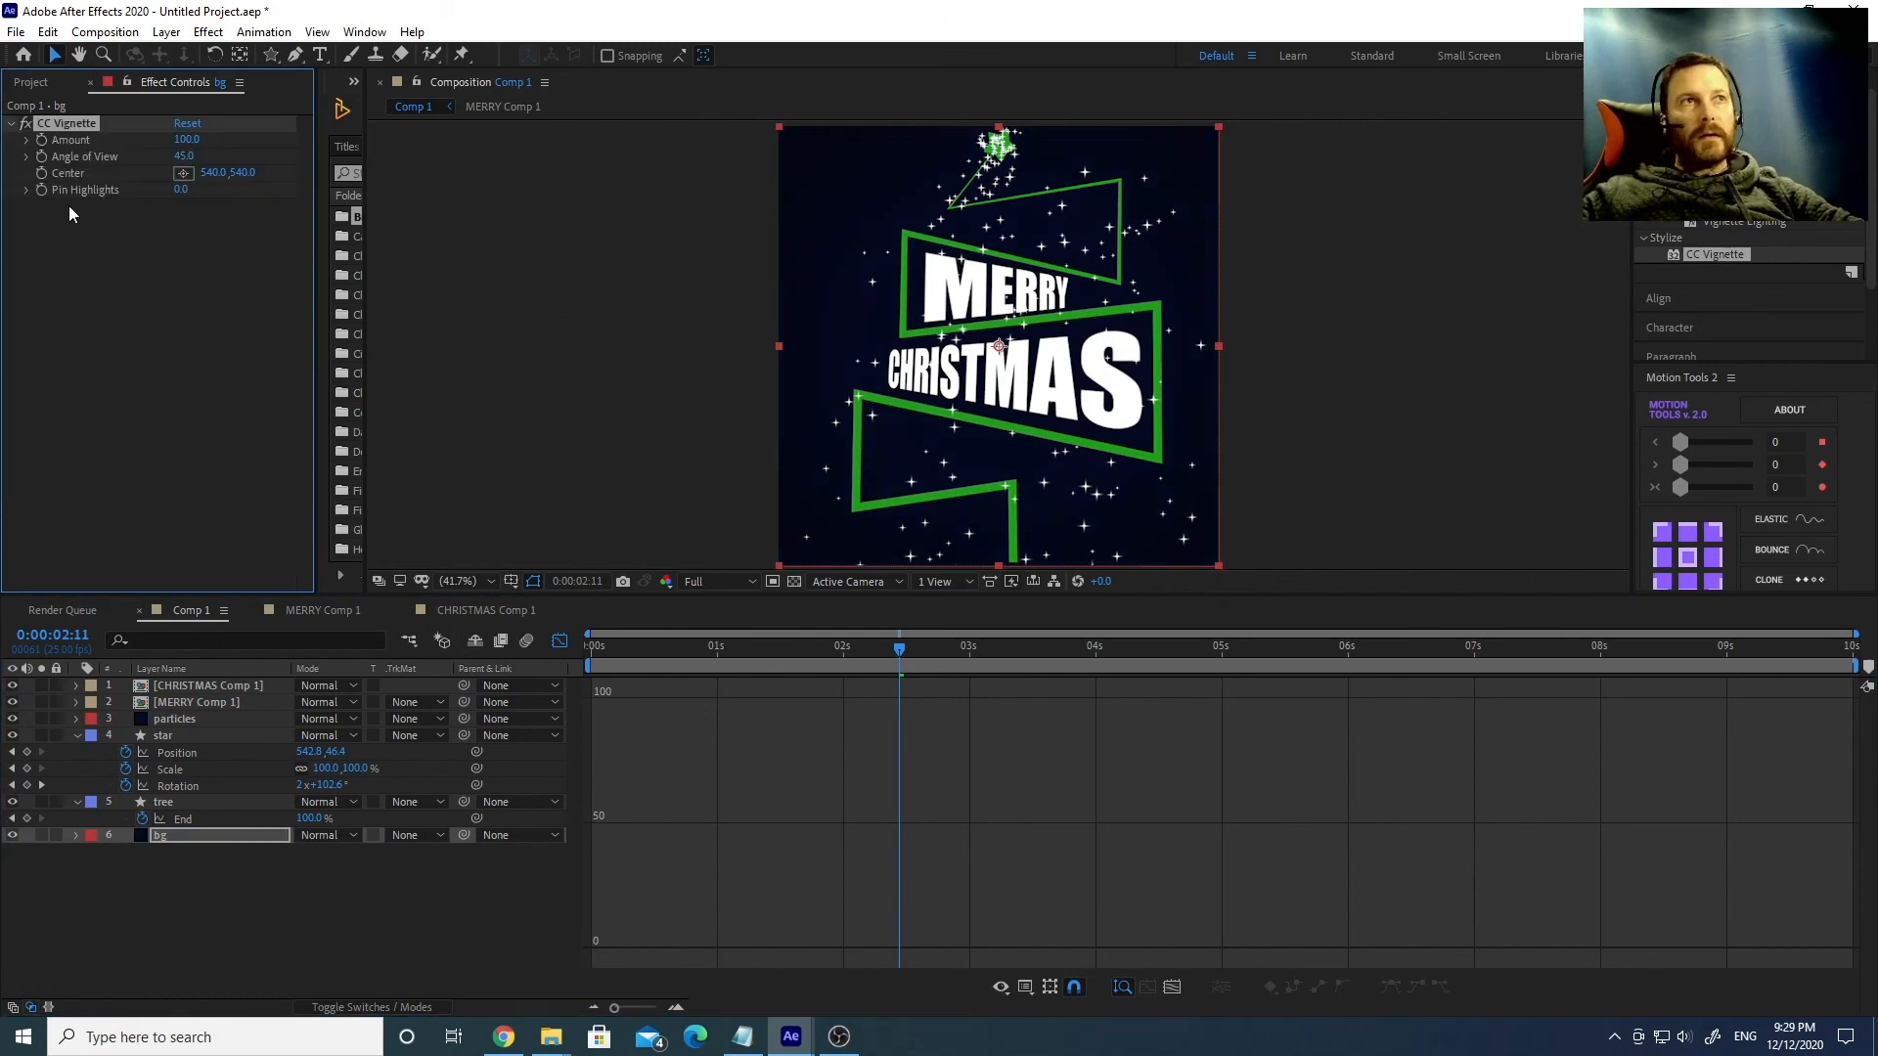
{"action": "left_click_drag", "start_coordinate": [187, 140], "coordinate": [315, 147]}
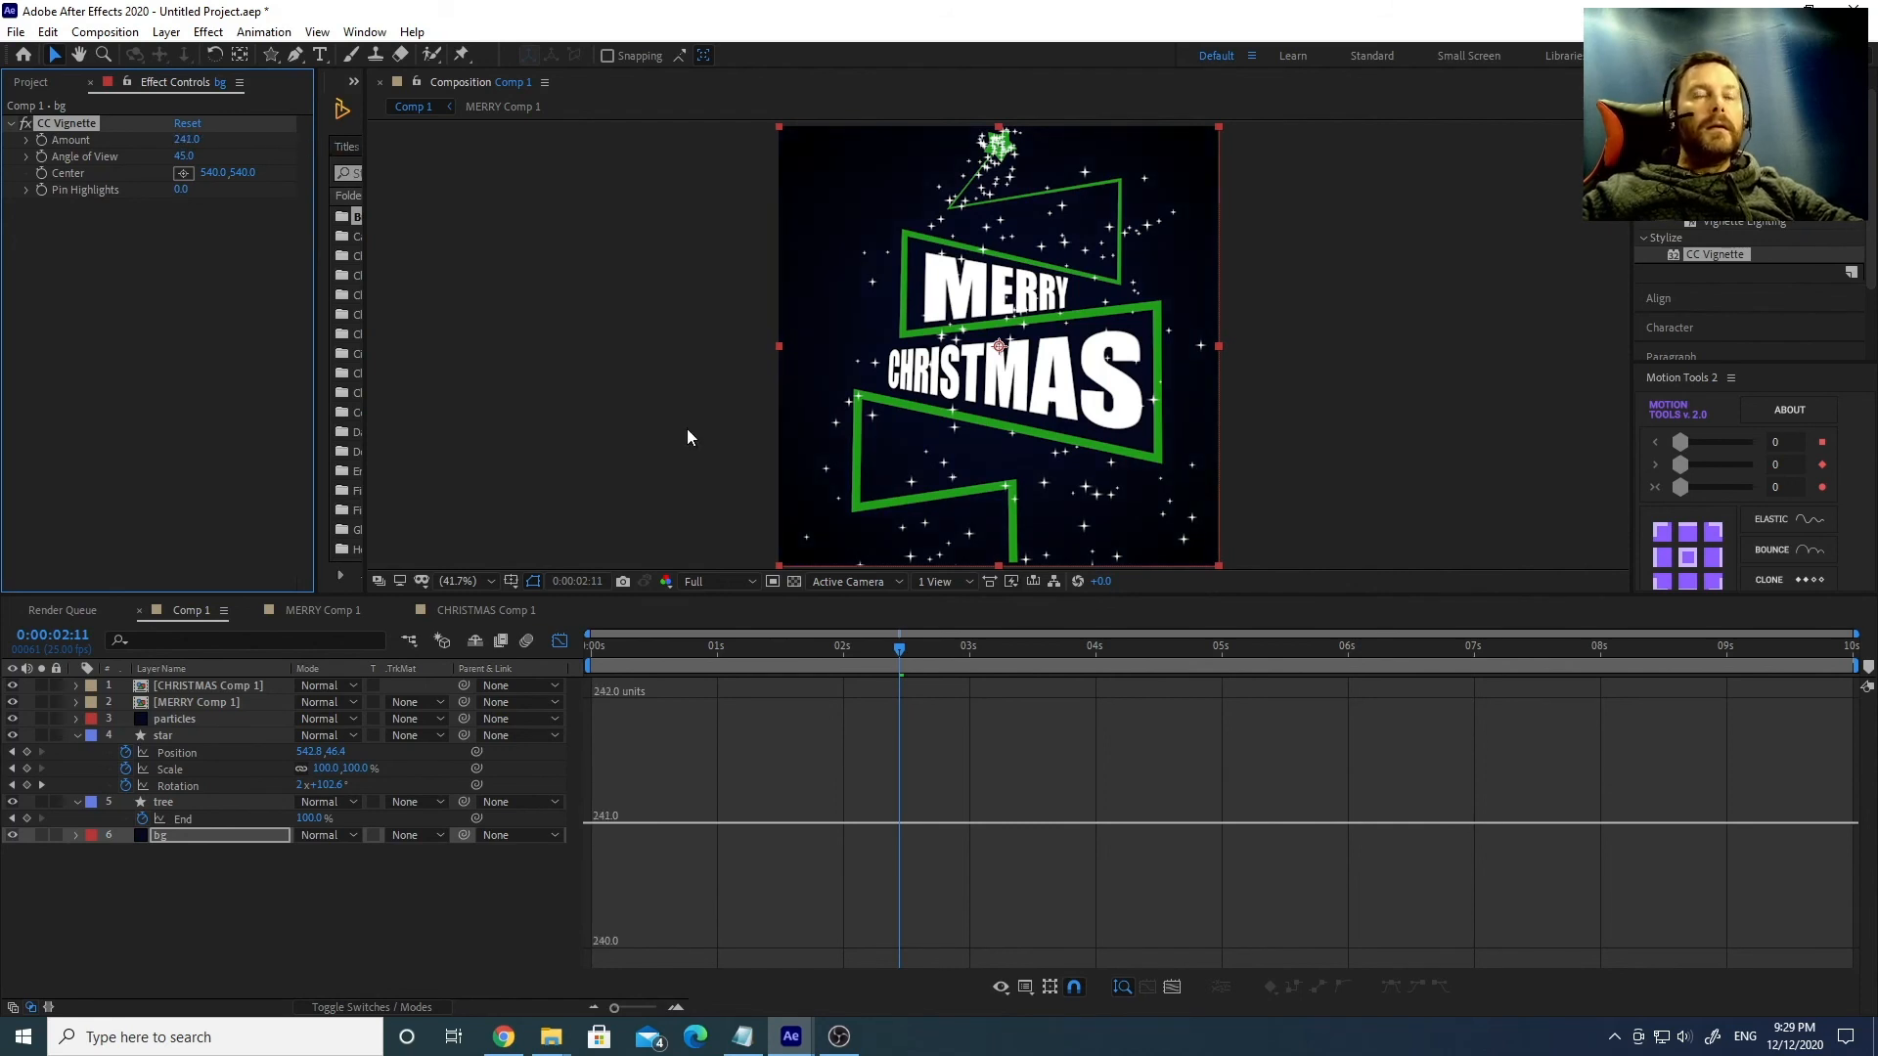
Enlarge the composition view, preview the whole animation from the start, and close the graph editor.
{"action": "left_click_drag", "start_coordinate": [749, 634], "coordinate": [638, 847]}
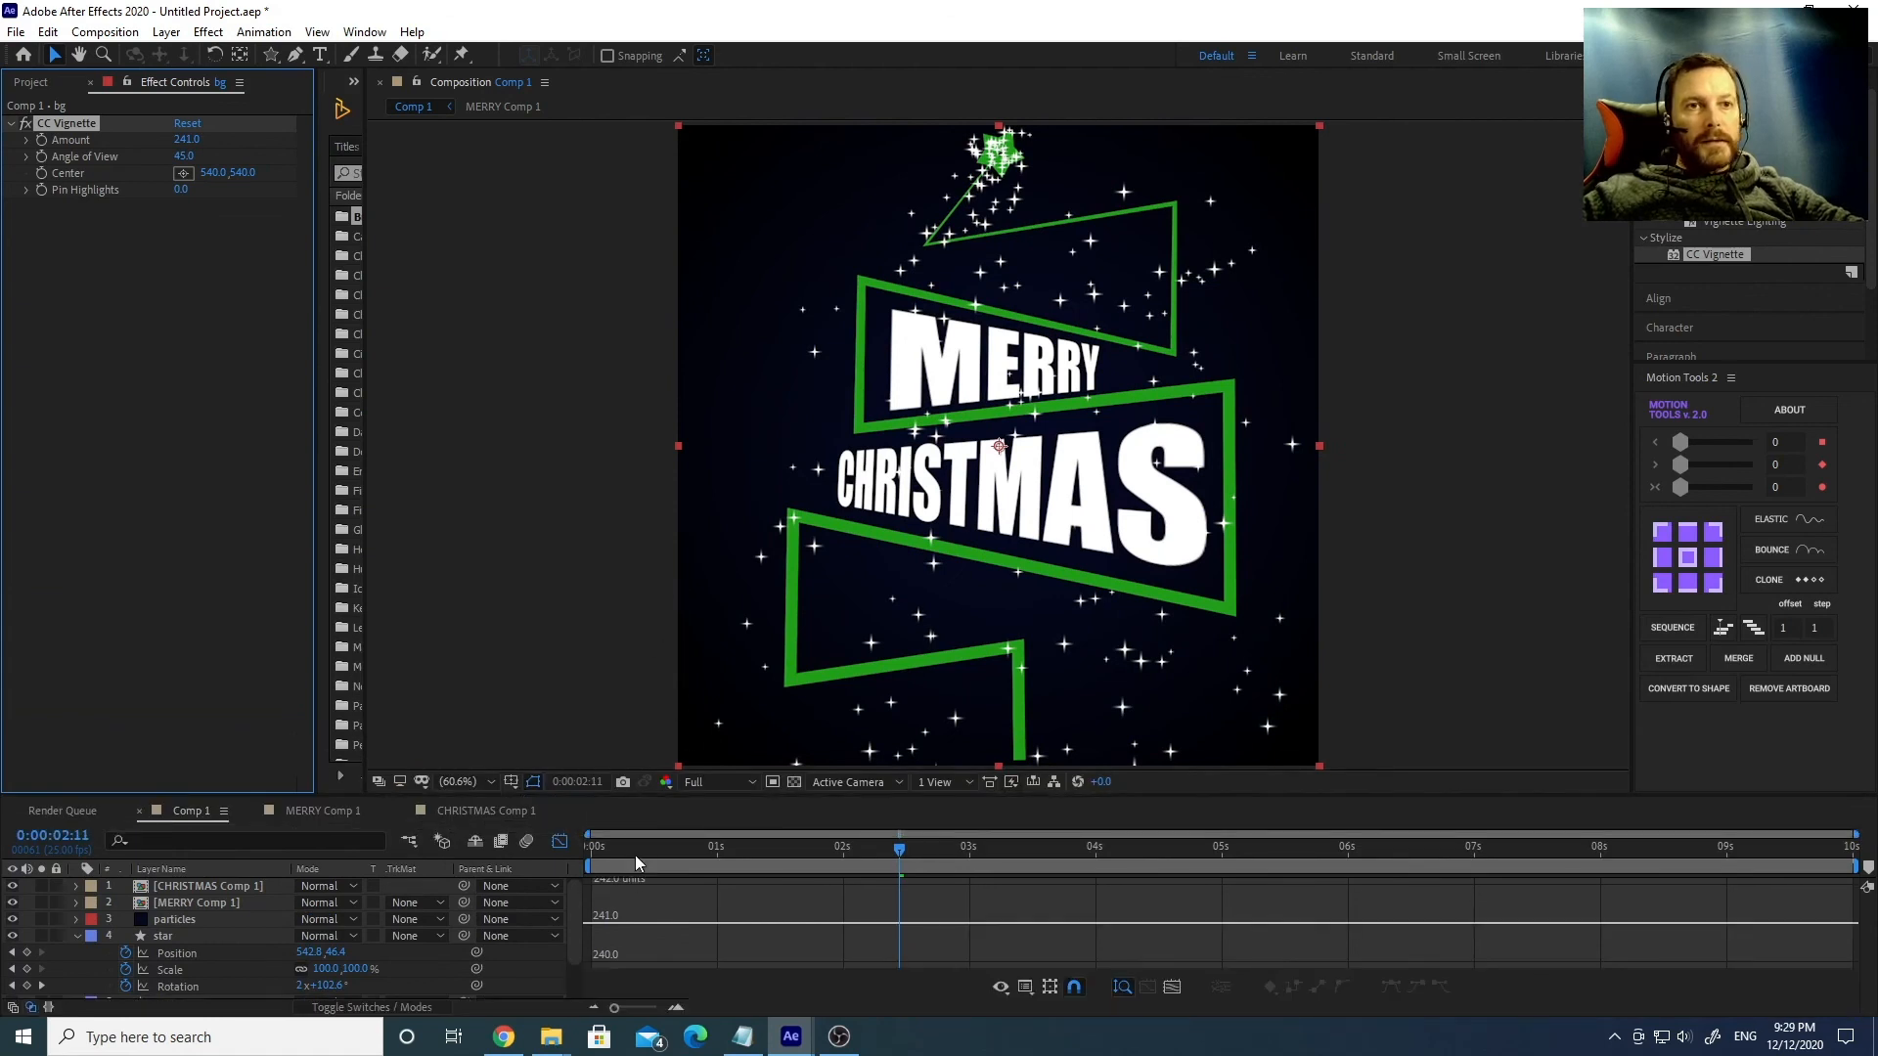
{"action": "key", "text": "Home"}
{"action": "key", "text": "space"}
{"action": "left_click", "coordinate": [561, 843]}
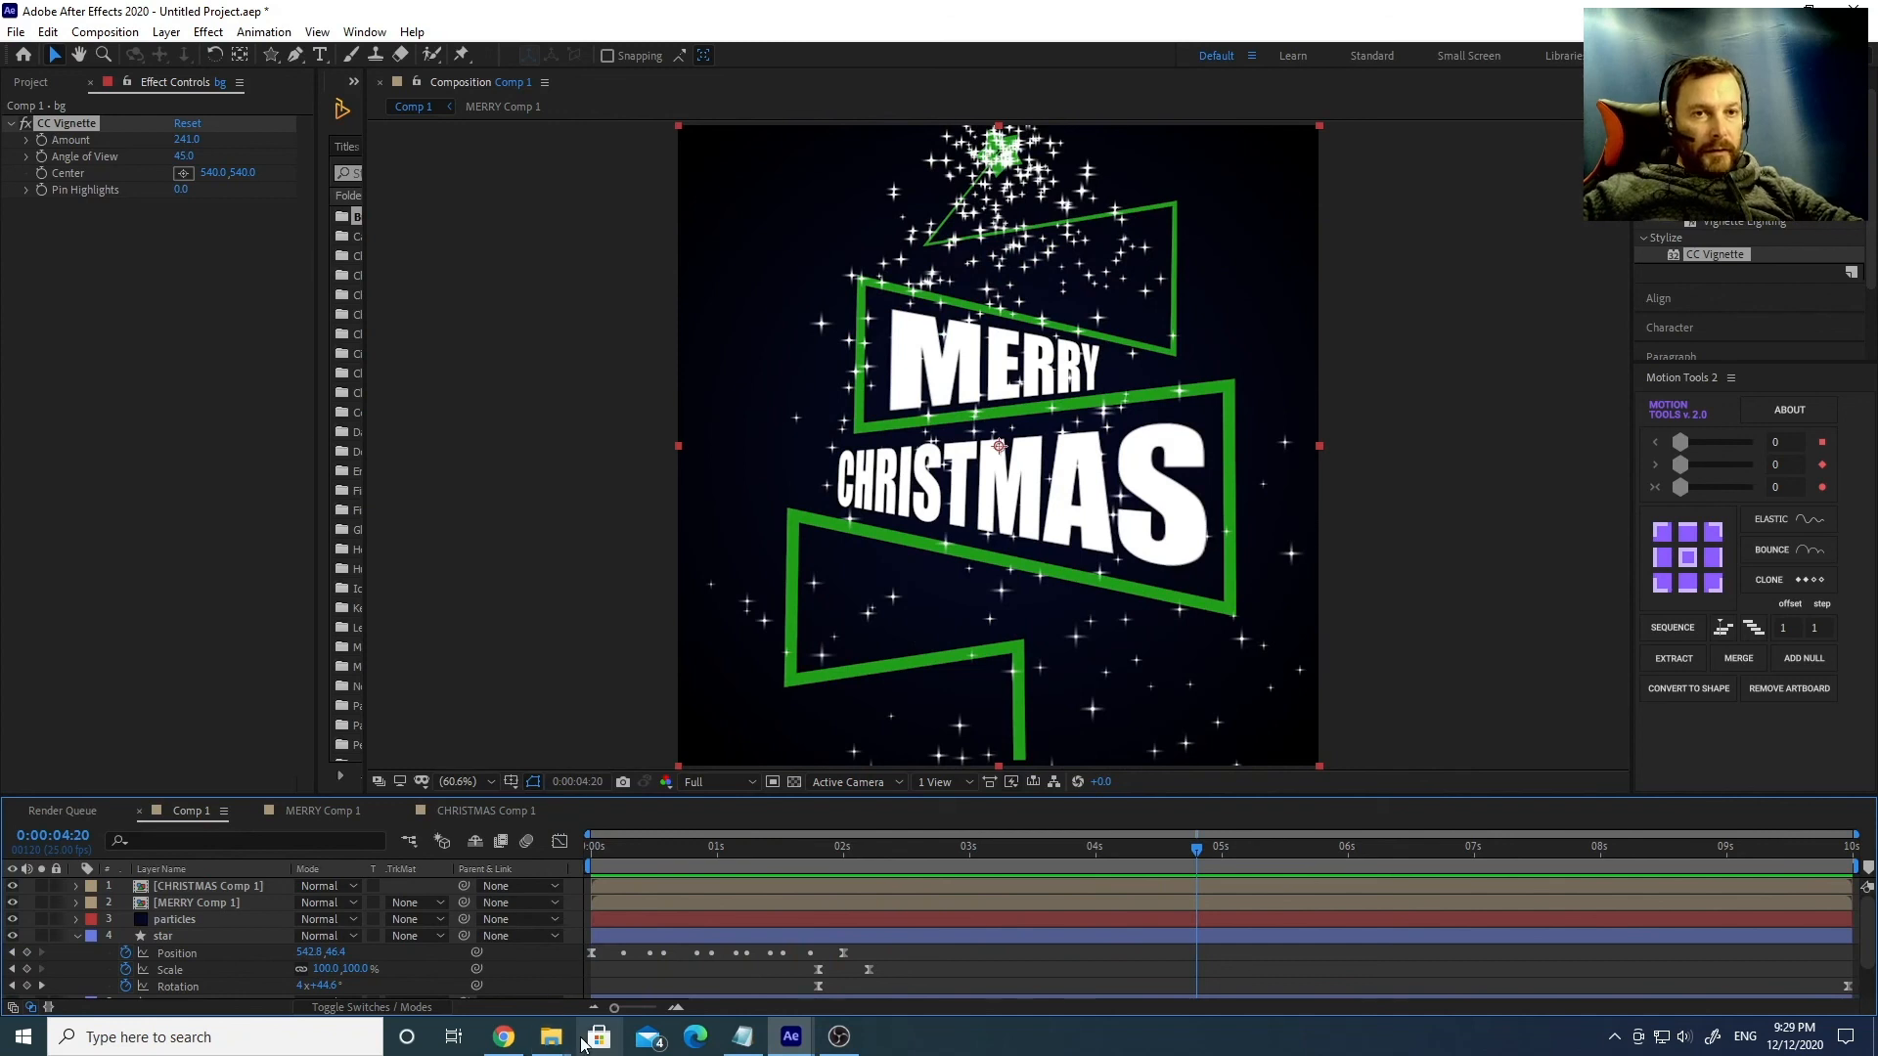
Apply a Bevel and Emboss layer style to the CHRISTMAS Comp 1 layer.
{"action": "mouse_move", "coordinate": [551, 1047]}
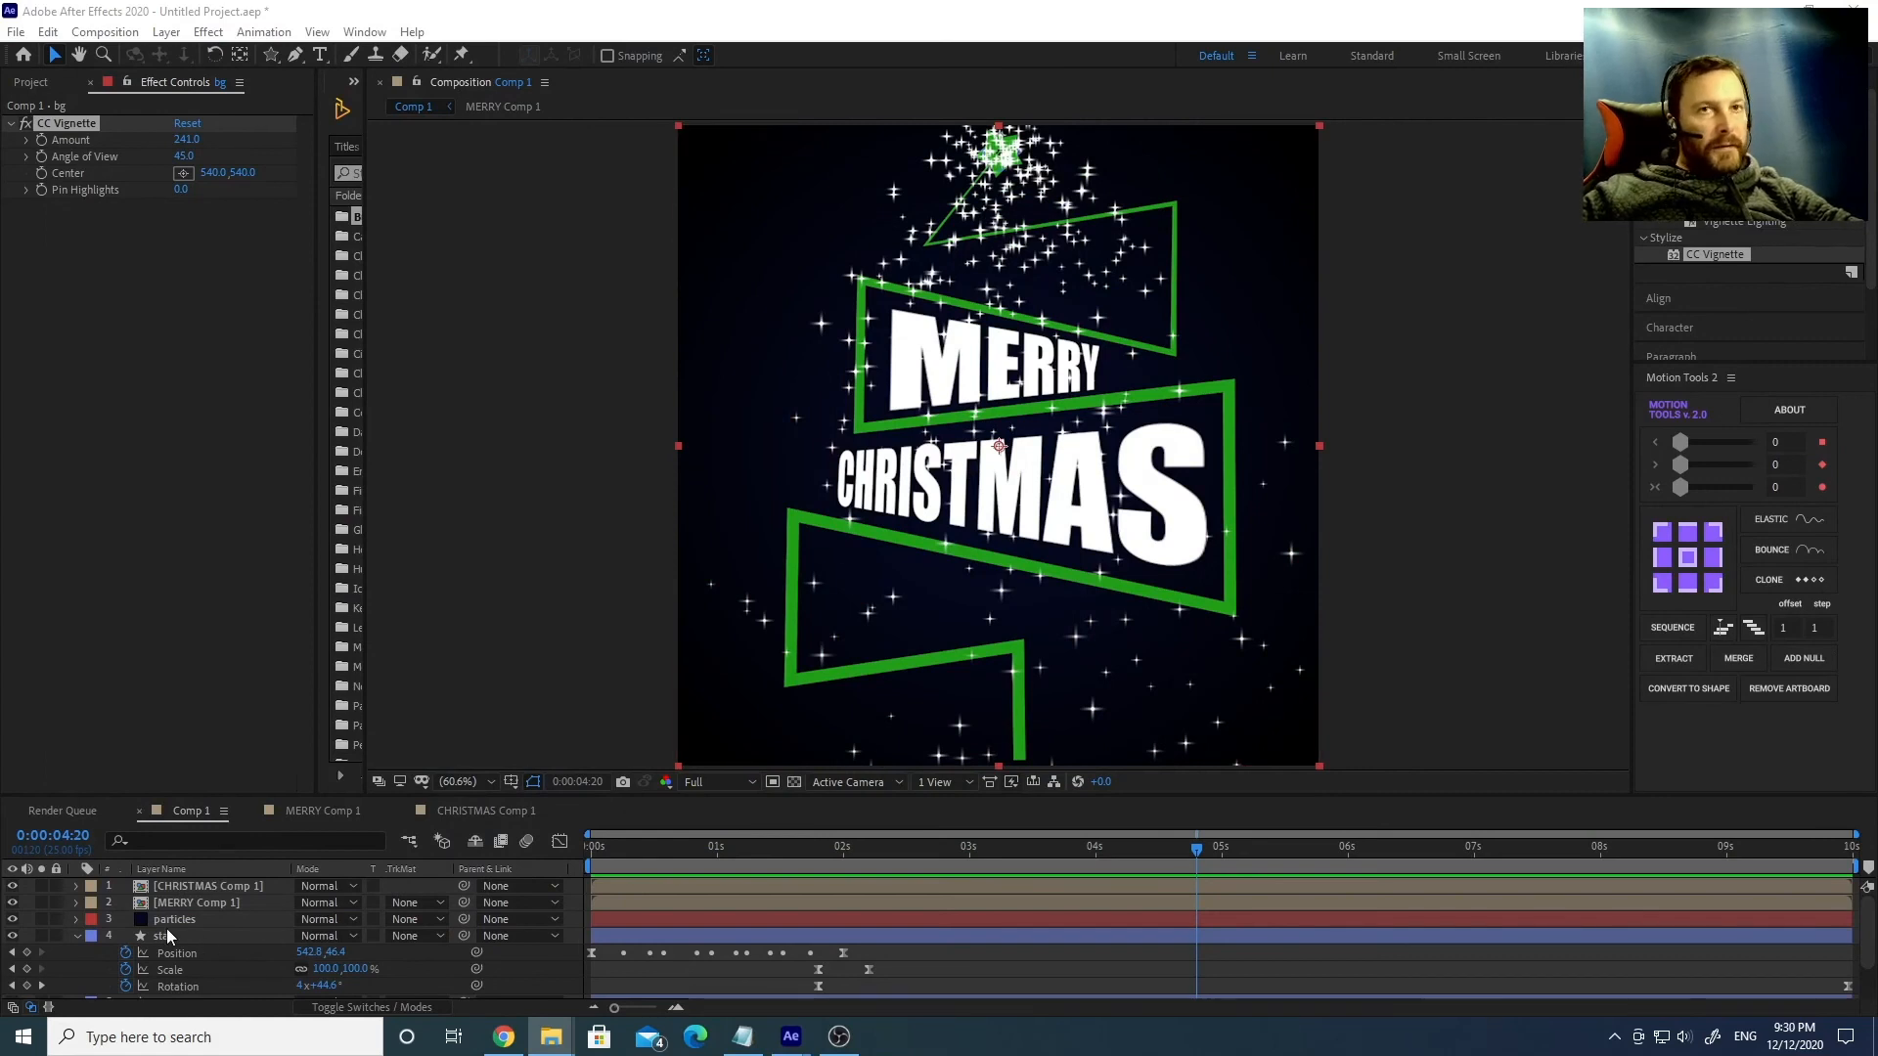
{"action": "left_click", "coordinate": [1086, 473]}
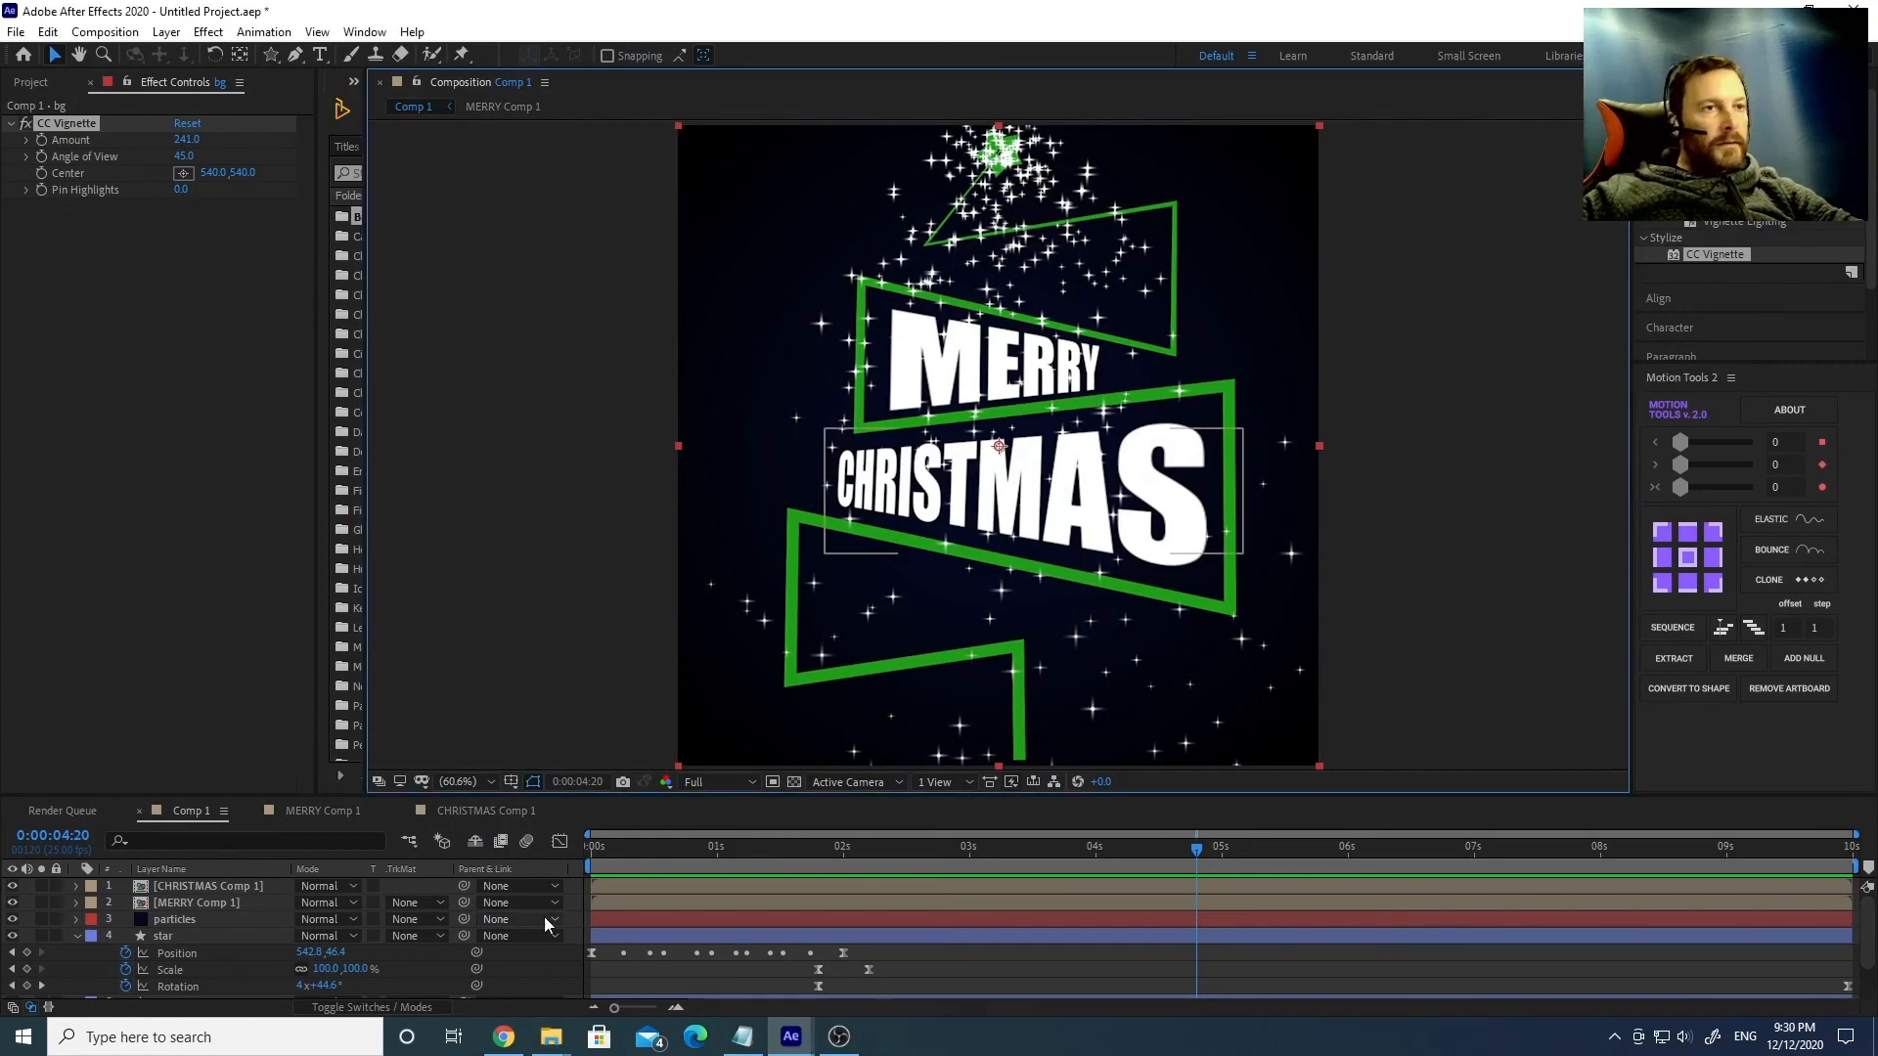
{"action": "left_click", "coordinate": [207, 906]}
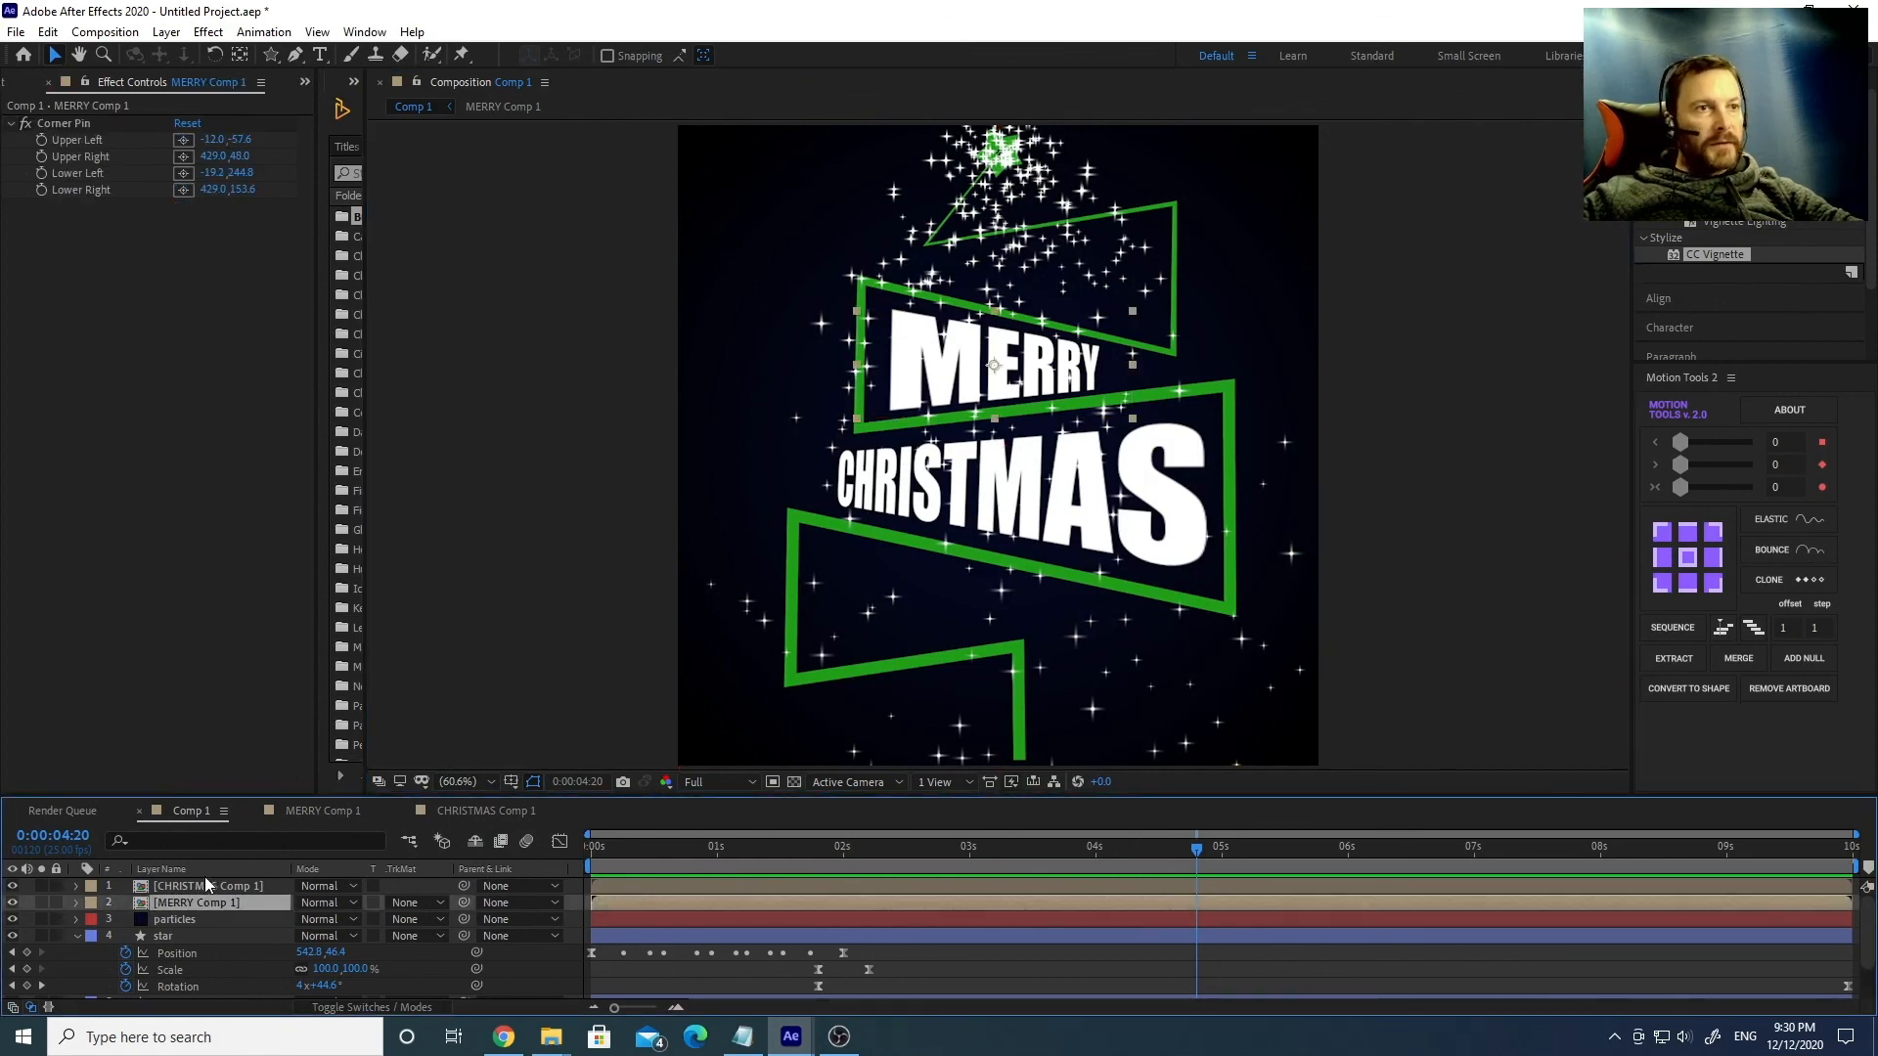
{"action": "right_click", "coordinate": [207, 883]}
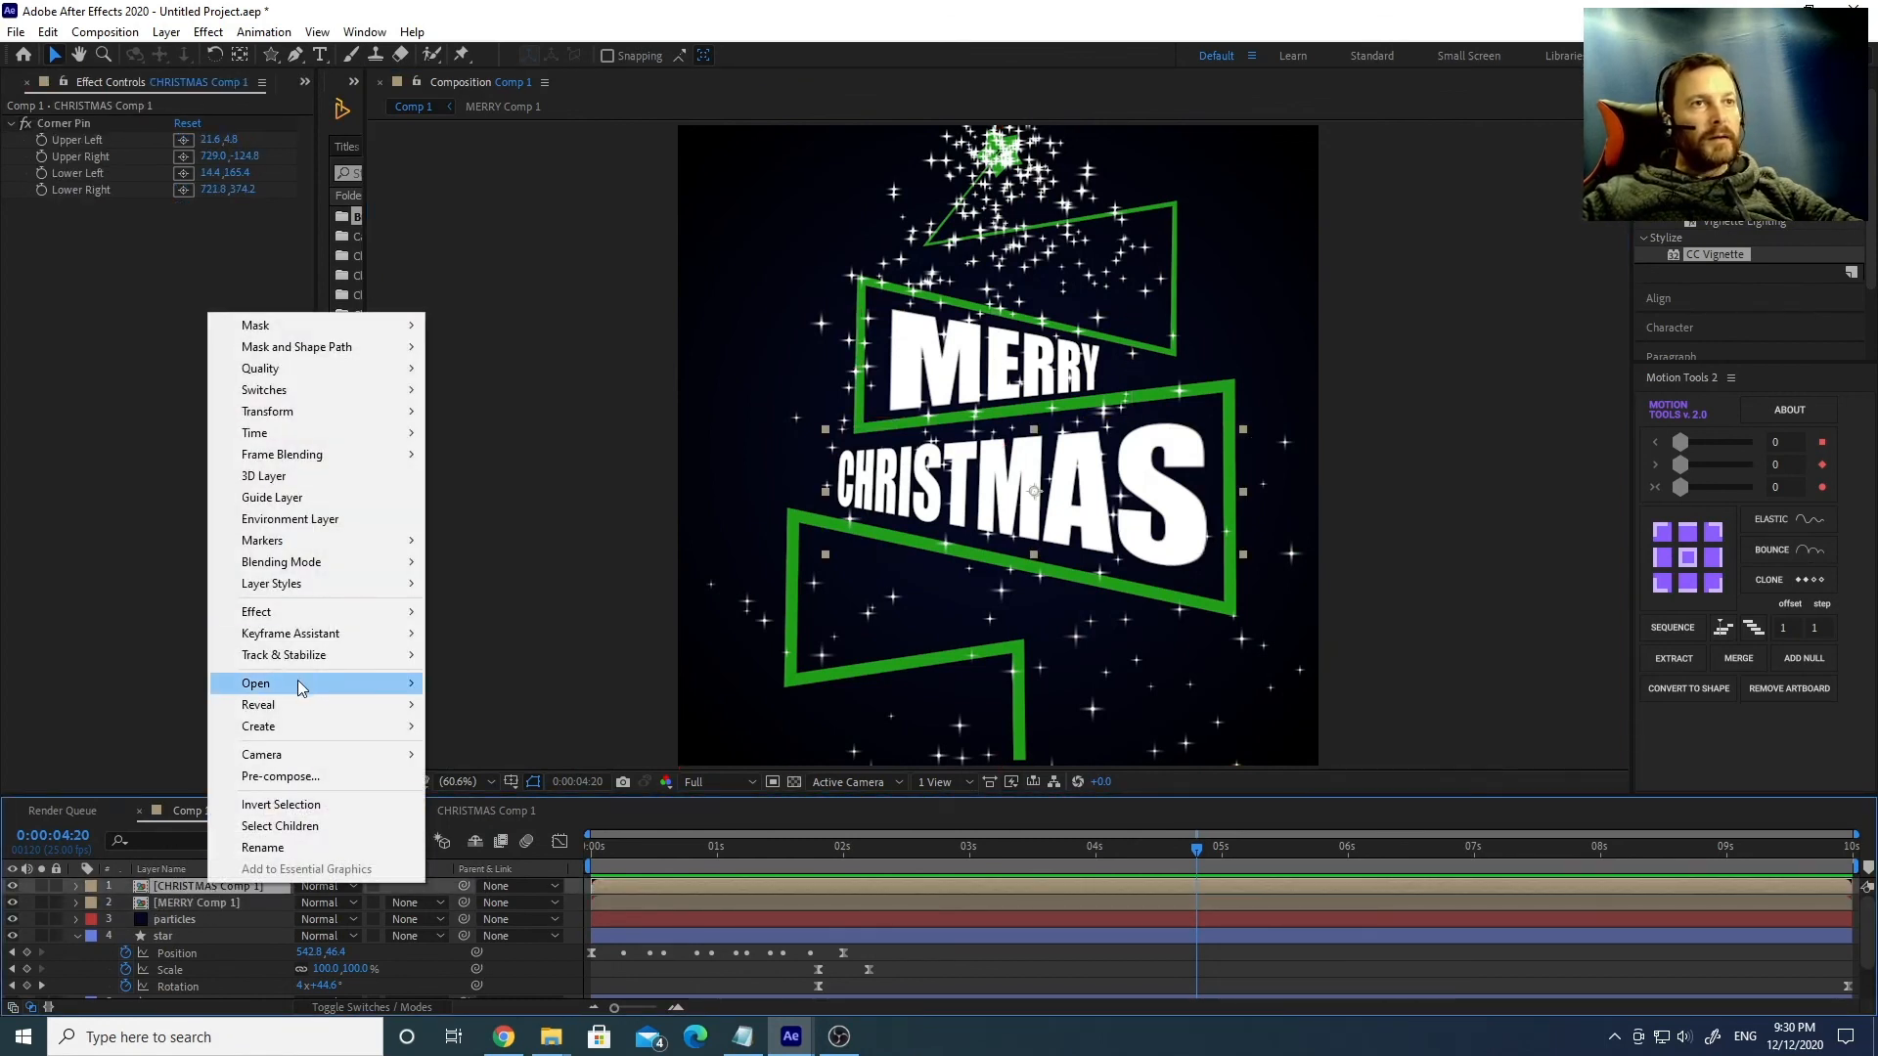
{"action": "mouse_move", "coordinate": [323, 587]}
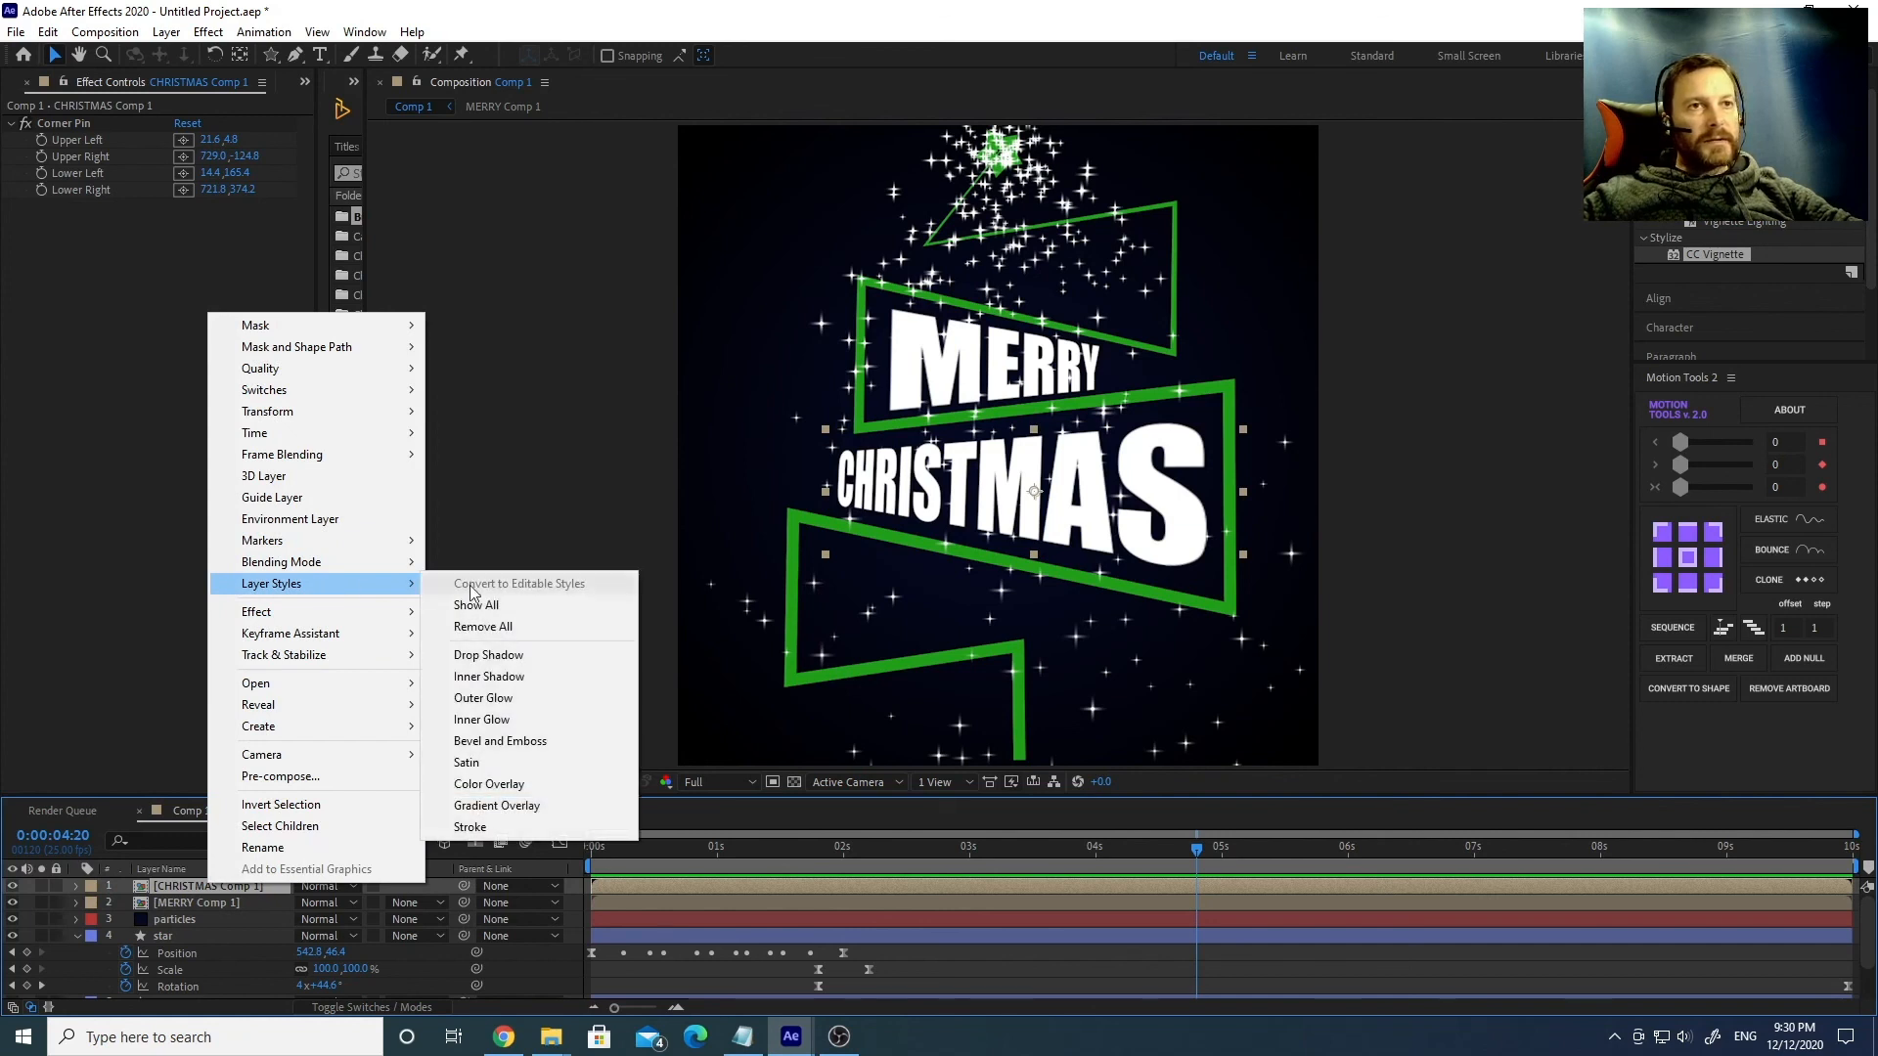
{"action": "left_click", "coordinate": [529, 742]}
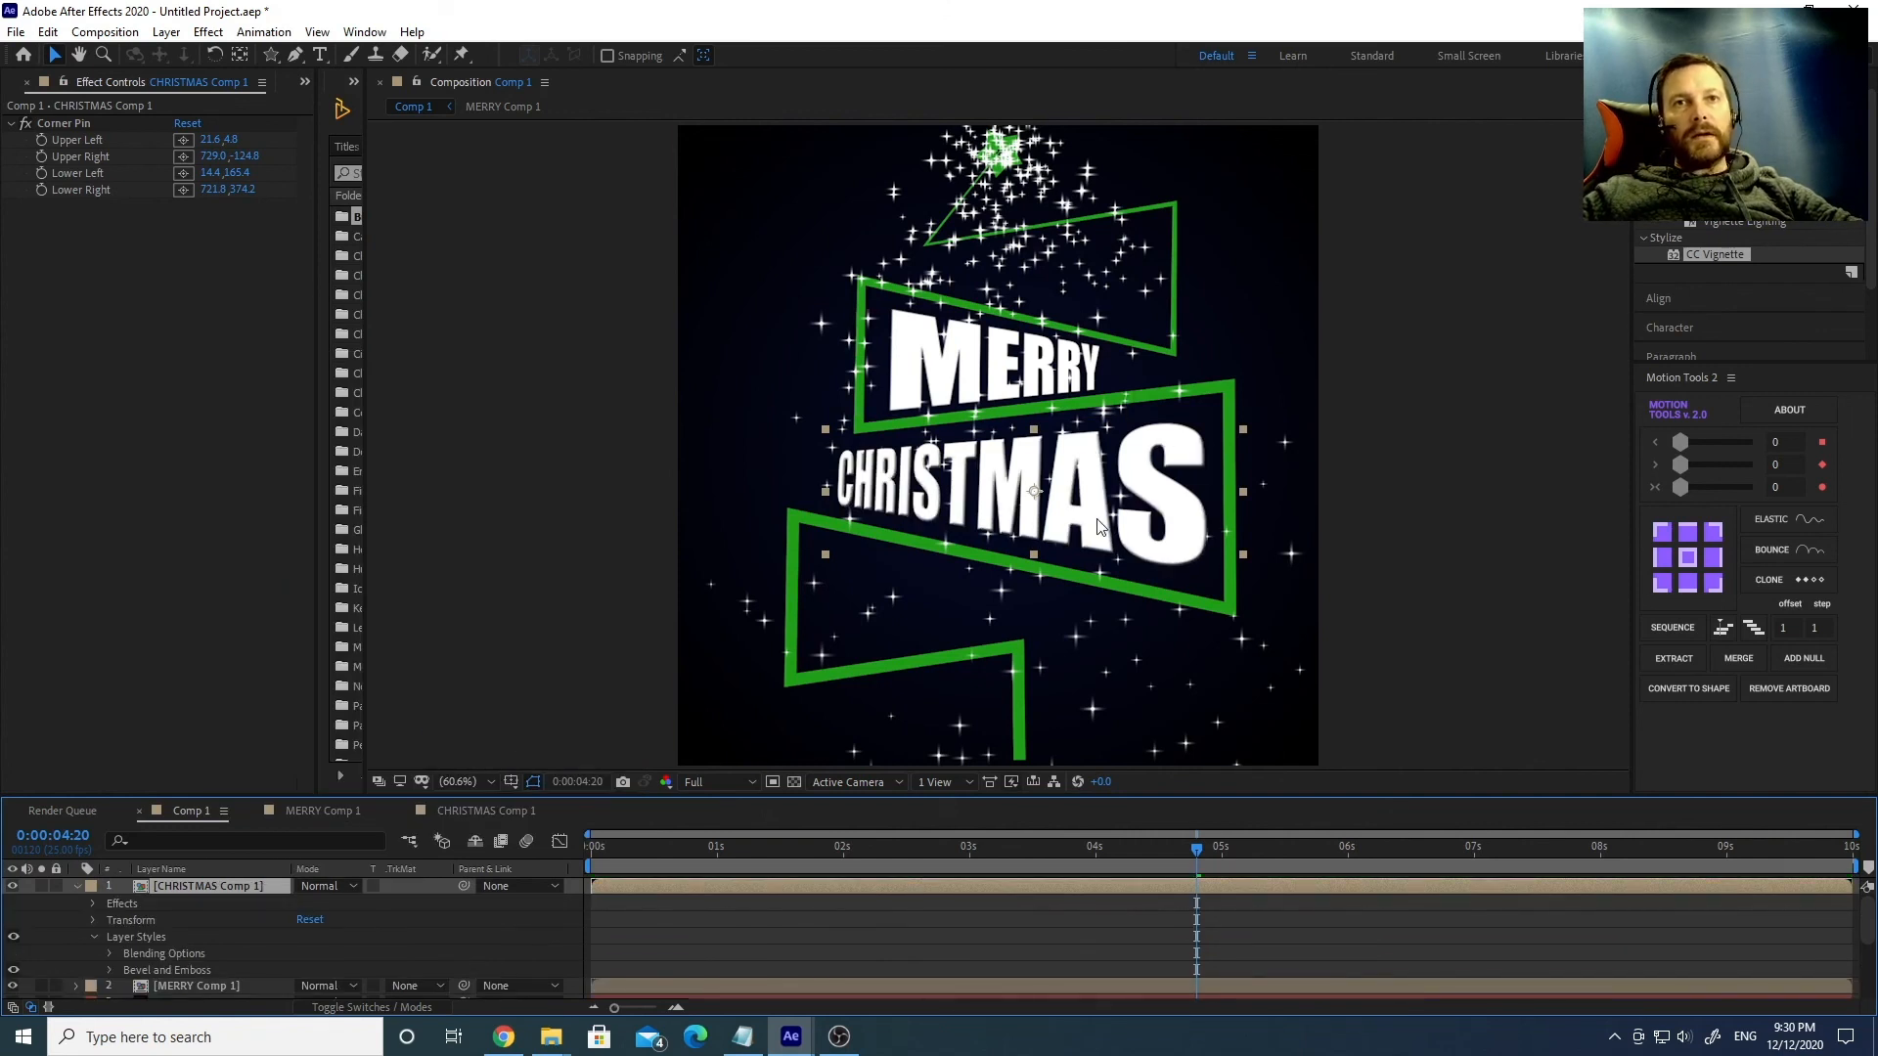
Preview the beveled CHRISTMAS text from near the start of the timeline, then move the playhead to 0:00:01:13.
{"action": "left_click", "coordinate": [630, 858]}
{"action": "key", "text": "space"}
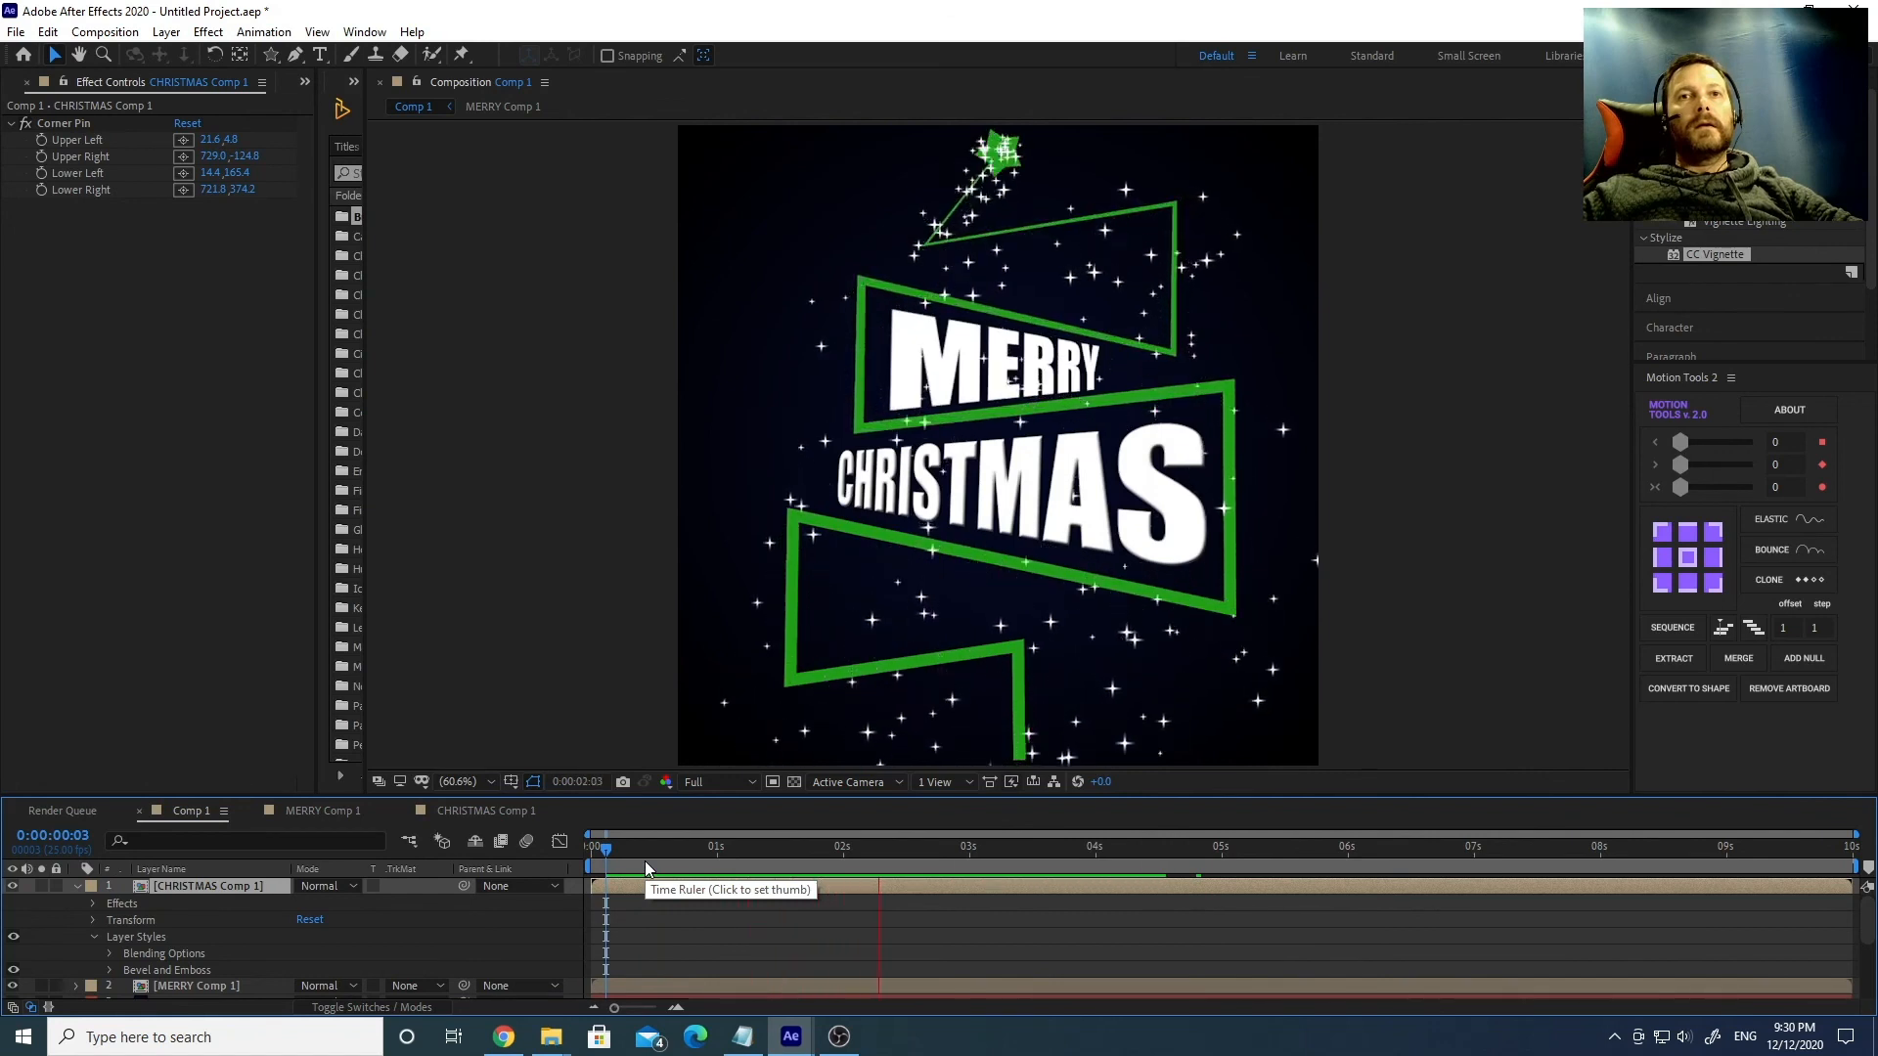
{"action": "left_click", "coordinate": [782, 846]}
Add the Bevel and Emboss layer style to the MERRY Comp 1 layer as well.
{"action": "left_click", "coordinate": [215, 986]}
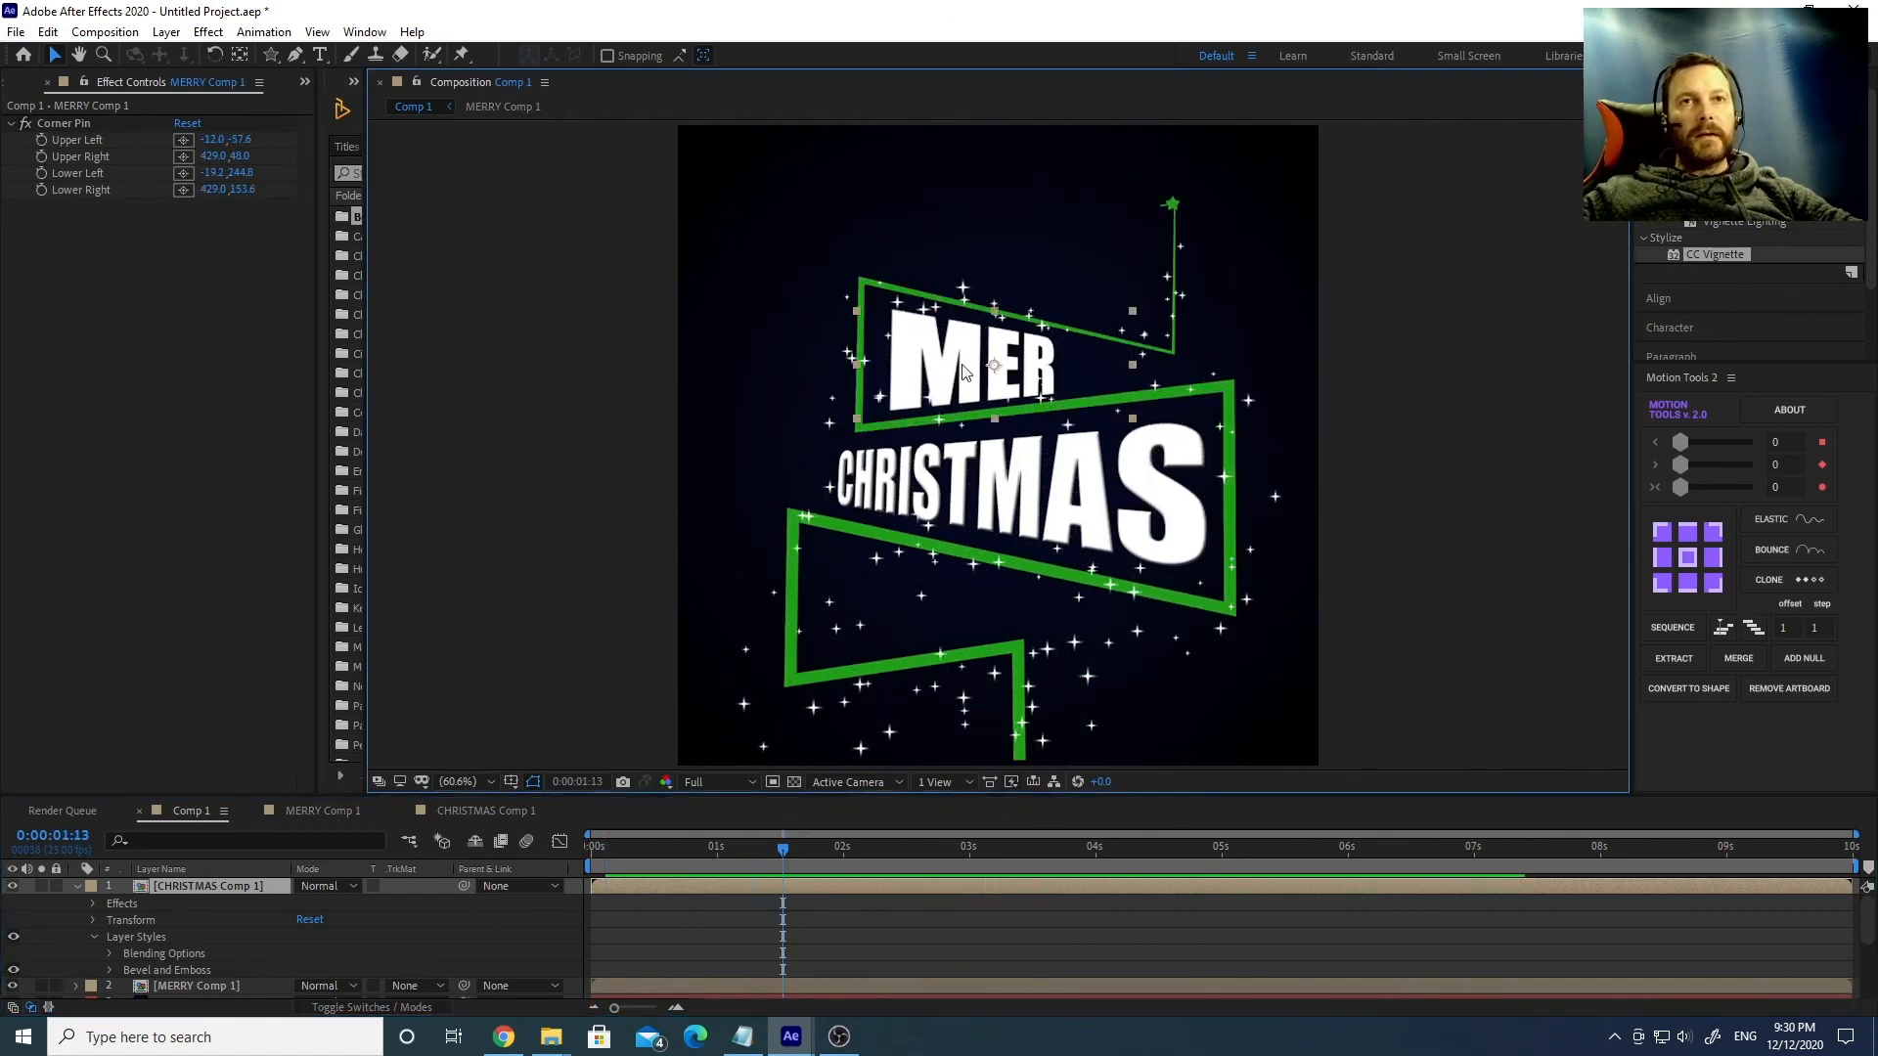
{"action": "right_click", "coordinate": [199, 984]}
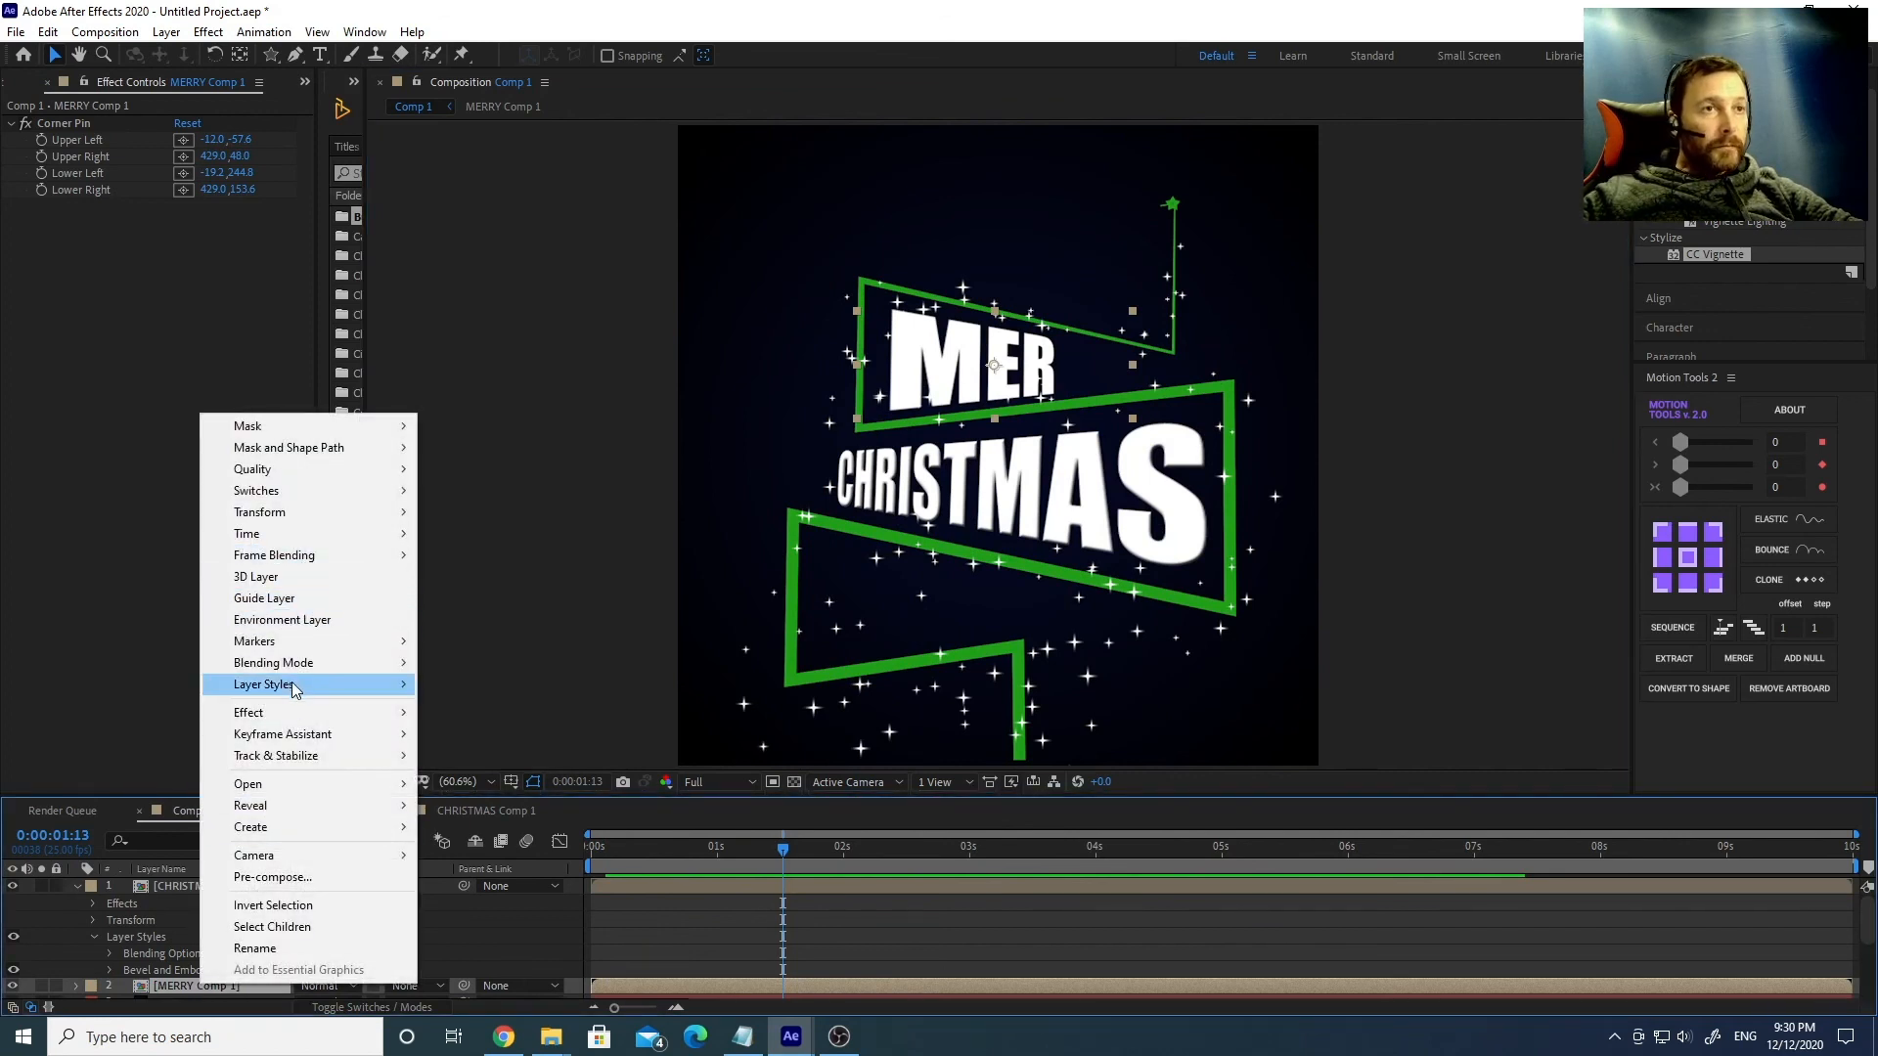
{"action": "mouse_move", "coordinate": [289, 686]}
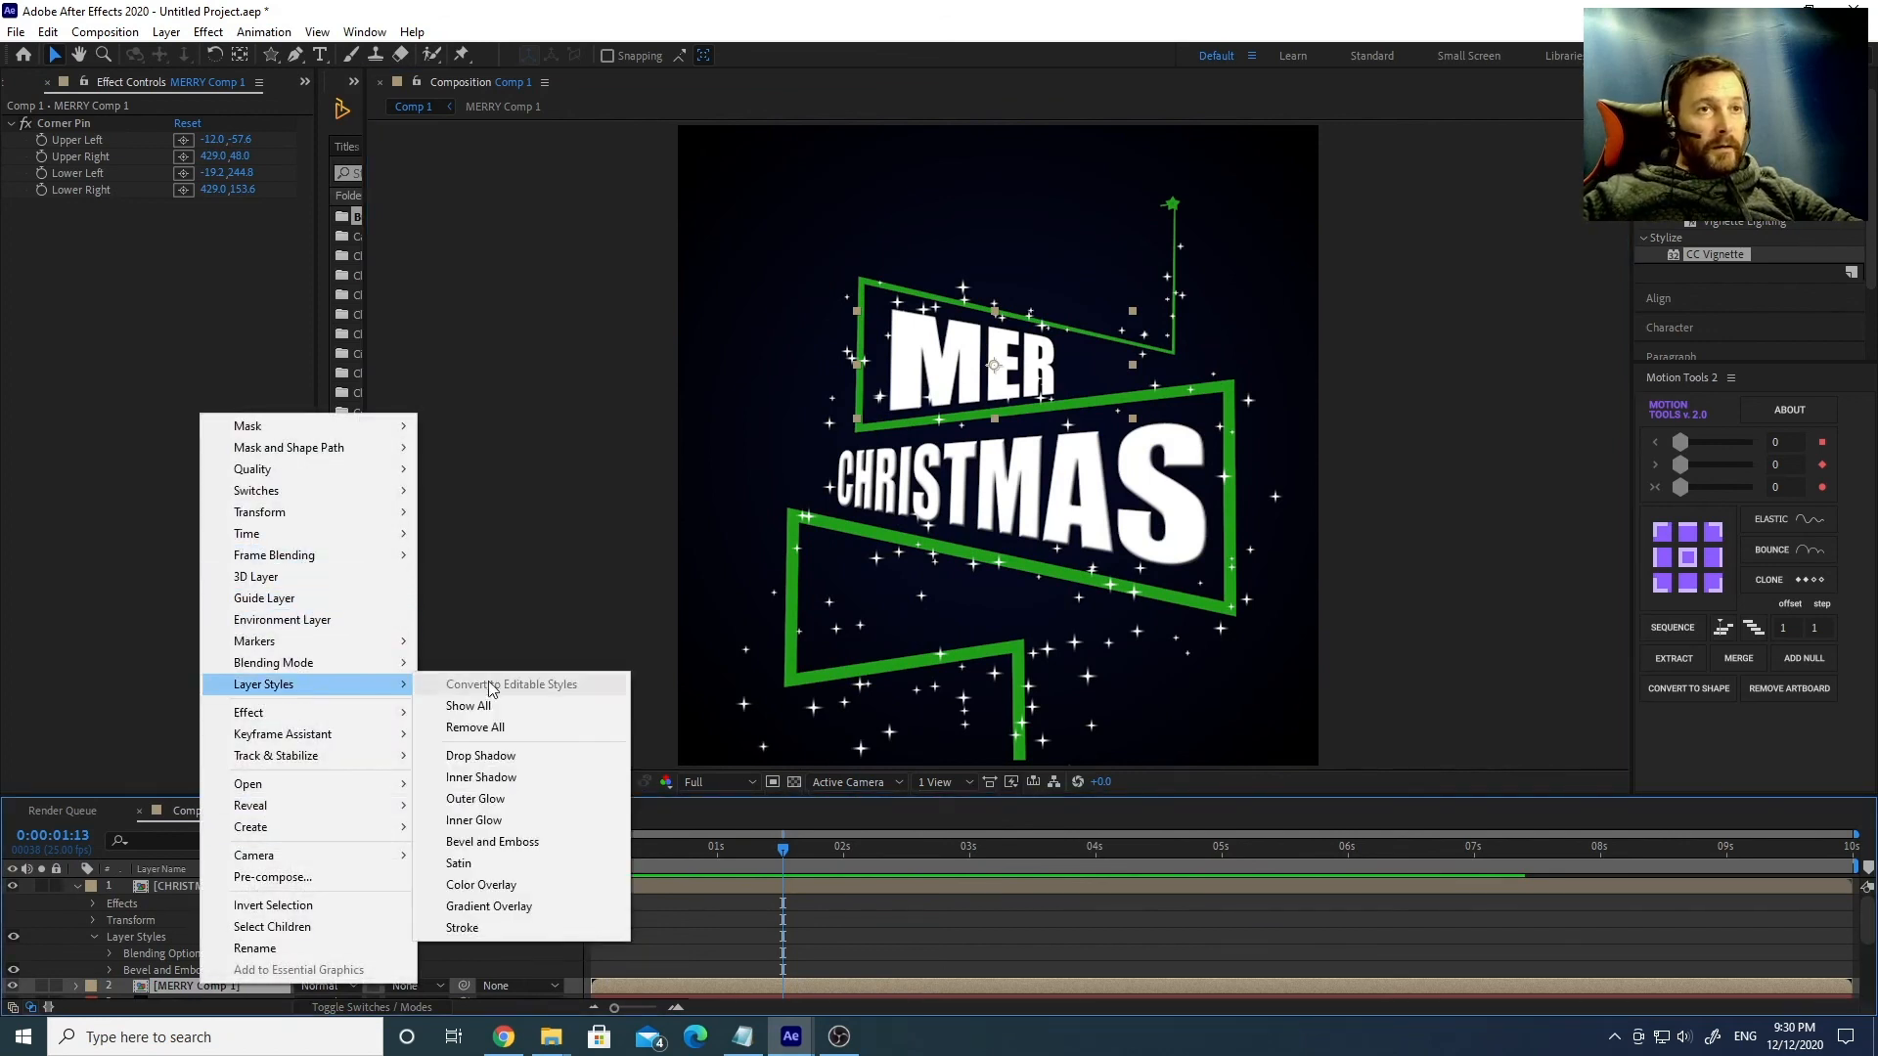
{"action": "left_click", "coordinate": [490, 843]}
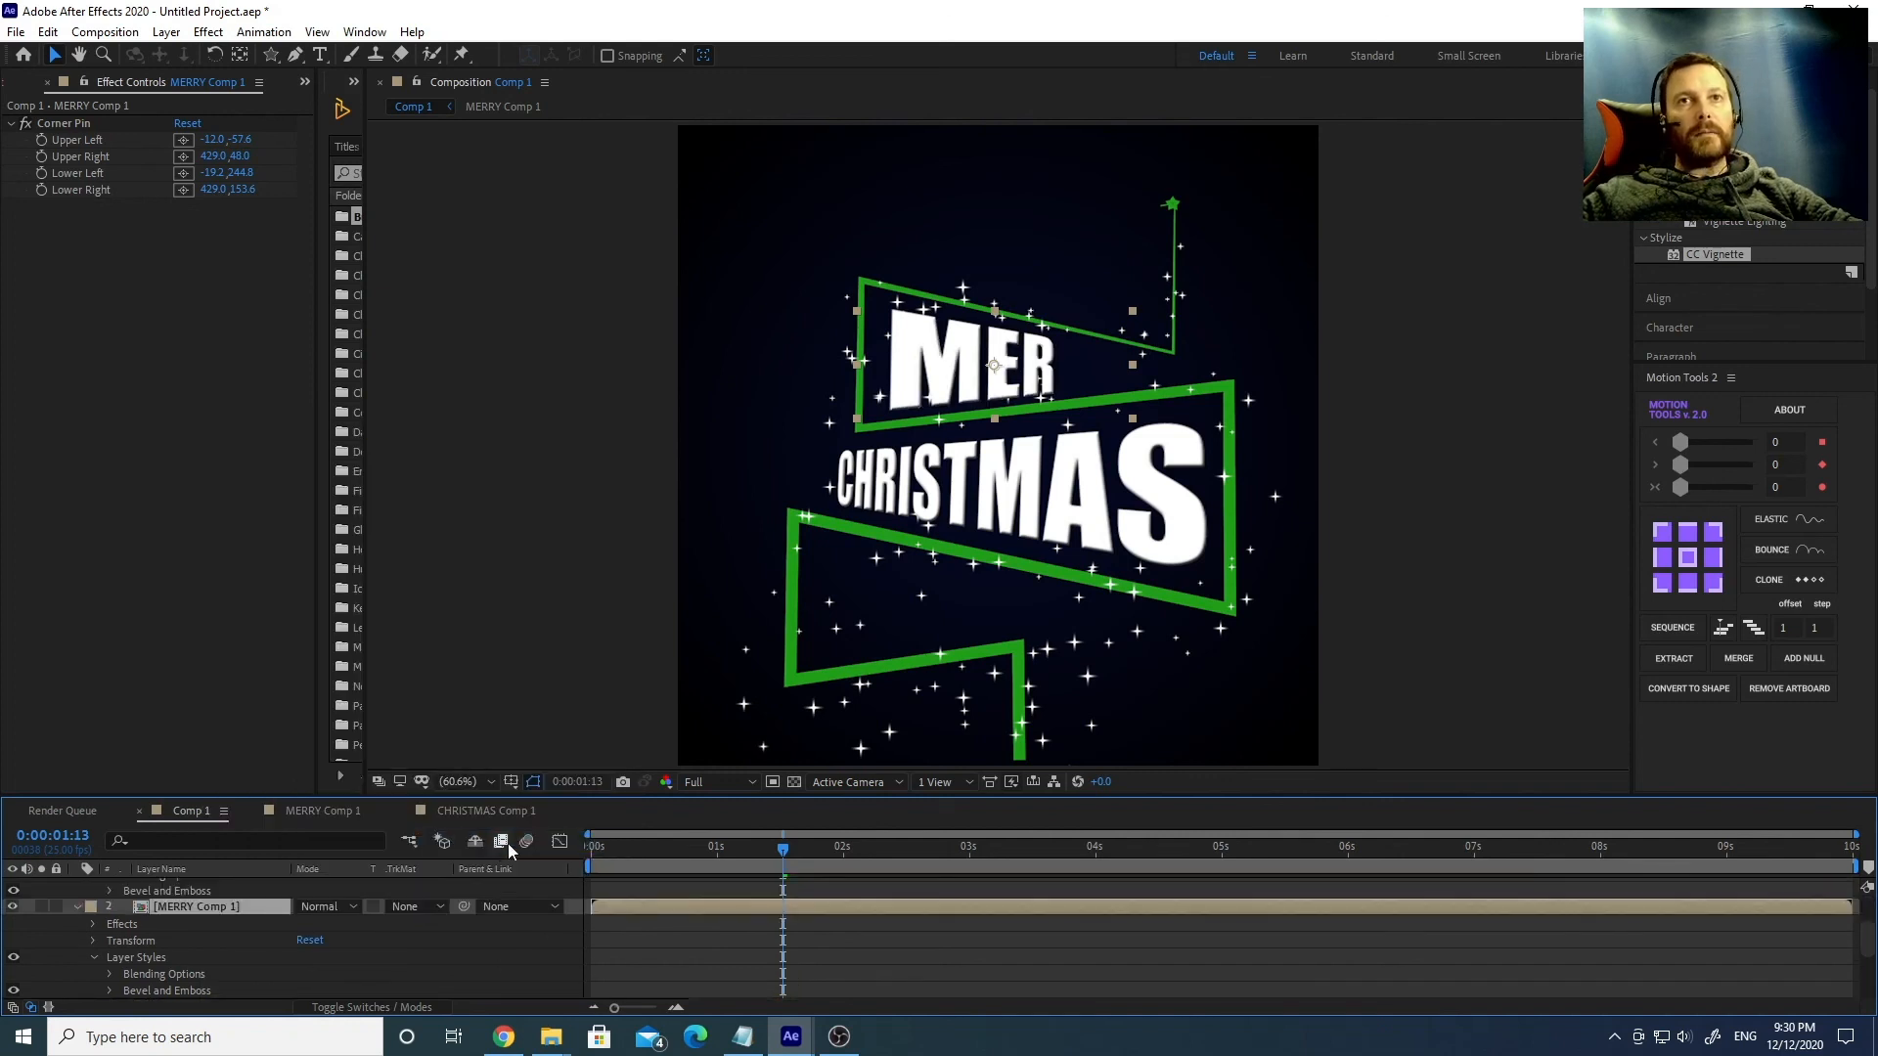
Play the animation and scrub through the MERRY text reveal to check the beveled lettering.
{"action": "key", "text": "space"}
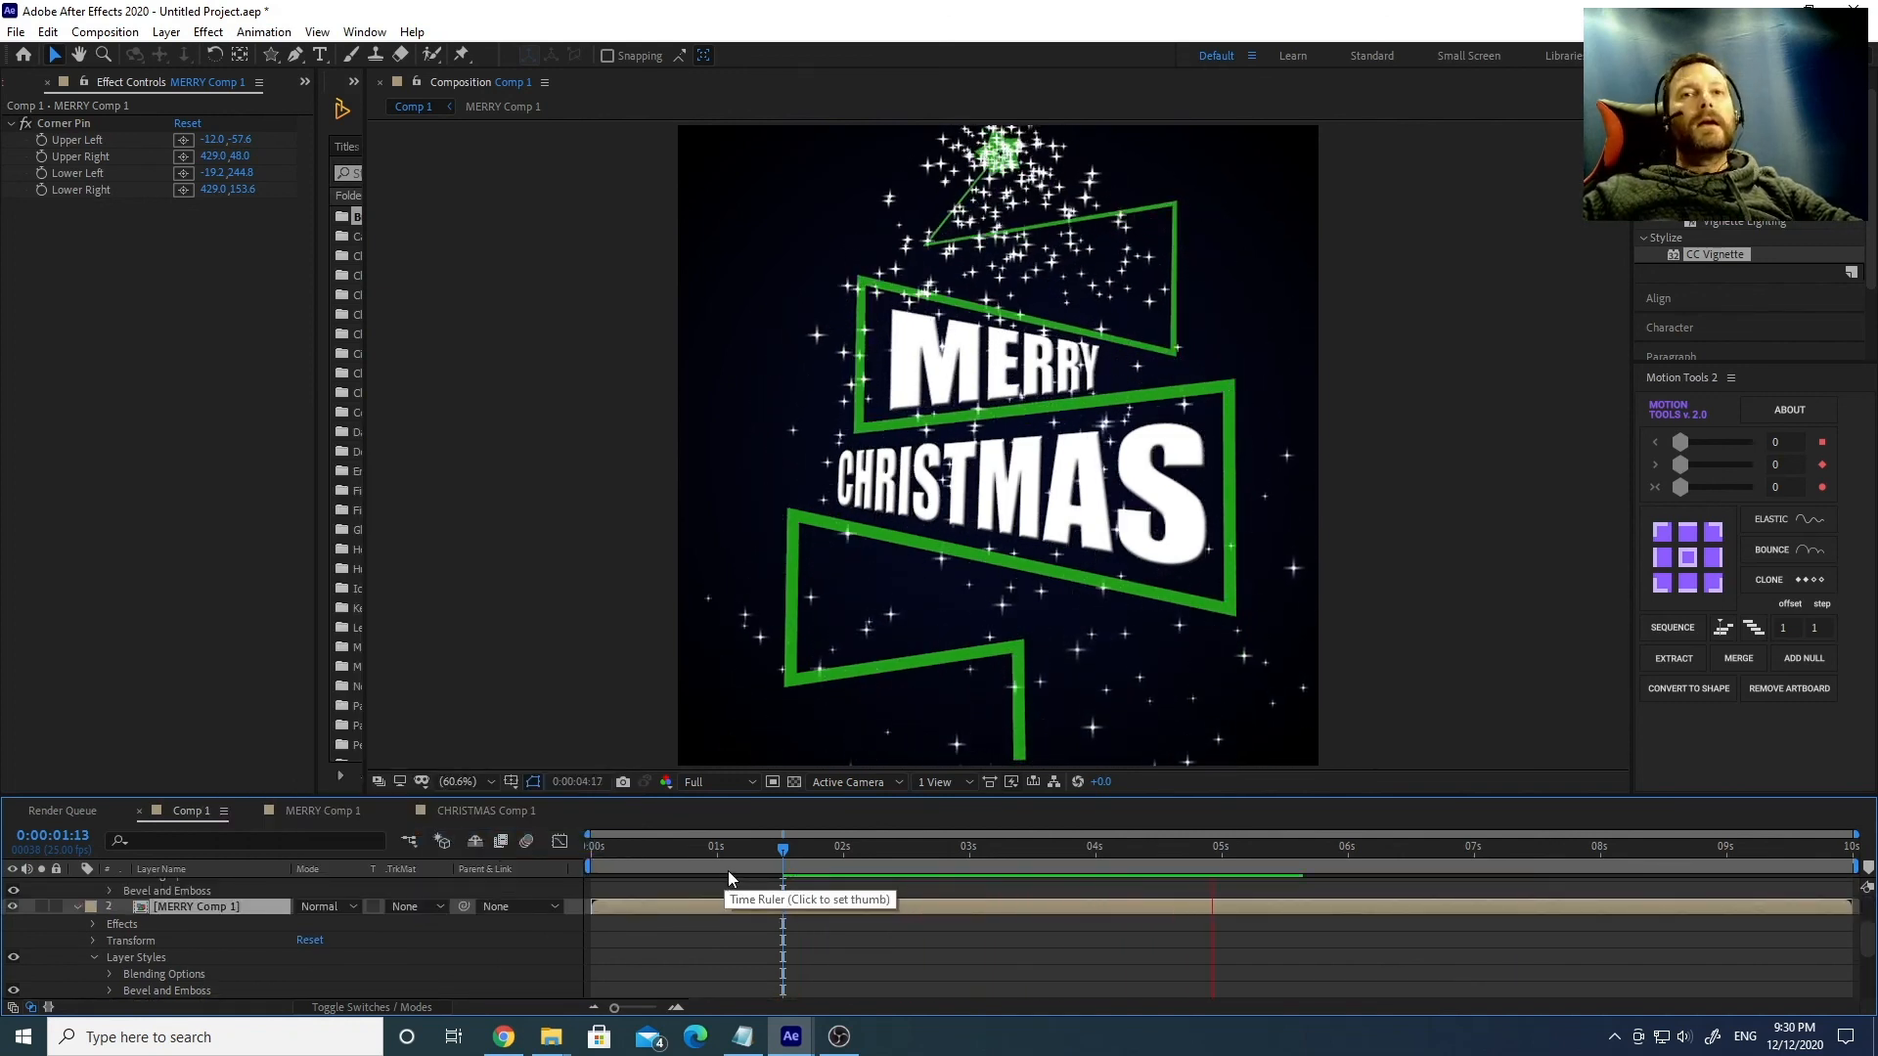
{"action": "left_click_drag", "start_coordinate": [728, 849], "coordinate": [642, 851]}
{"action": "mouse_move", "coordinate": [761, 857]}
{"action": "left_mouse_down"}
{"action": "mouse_move", "coordinate": [796, 855]}
{"action": "mouse_move", "coordinate": [747, 853]}
{"action": "left_mouse_up"}
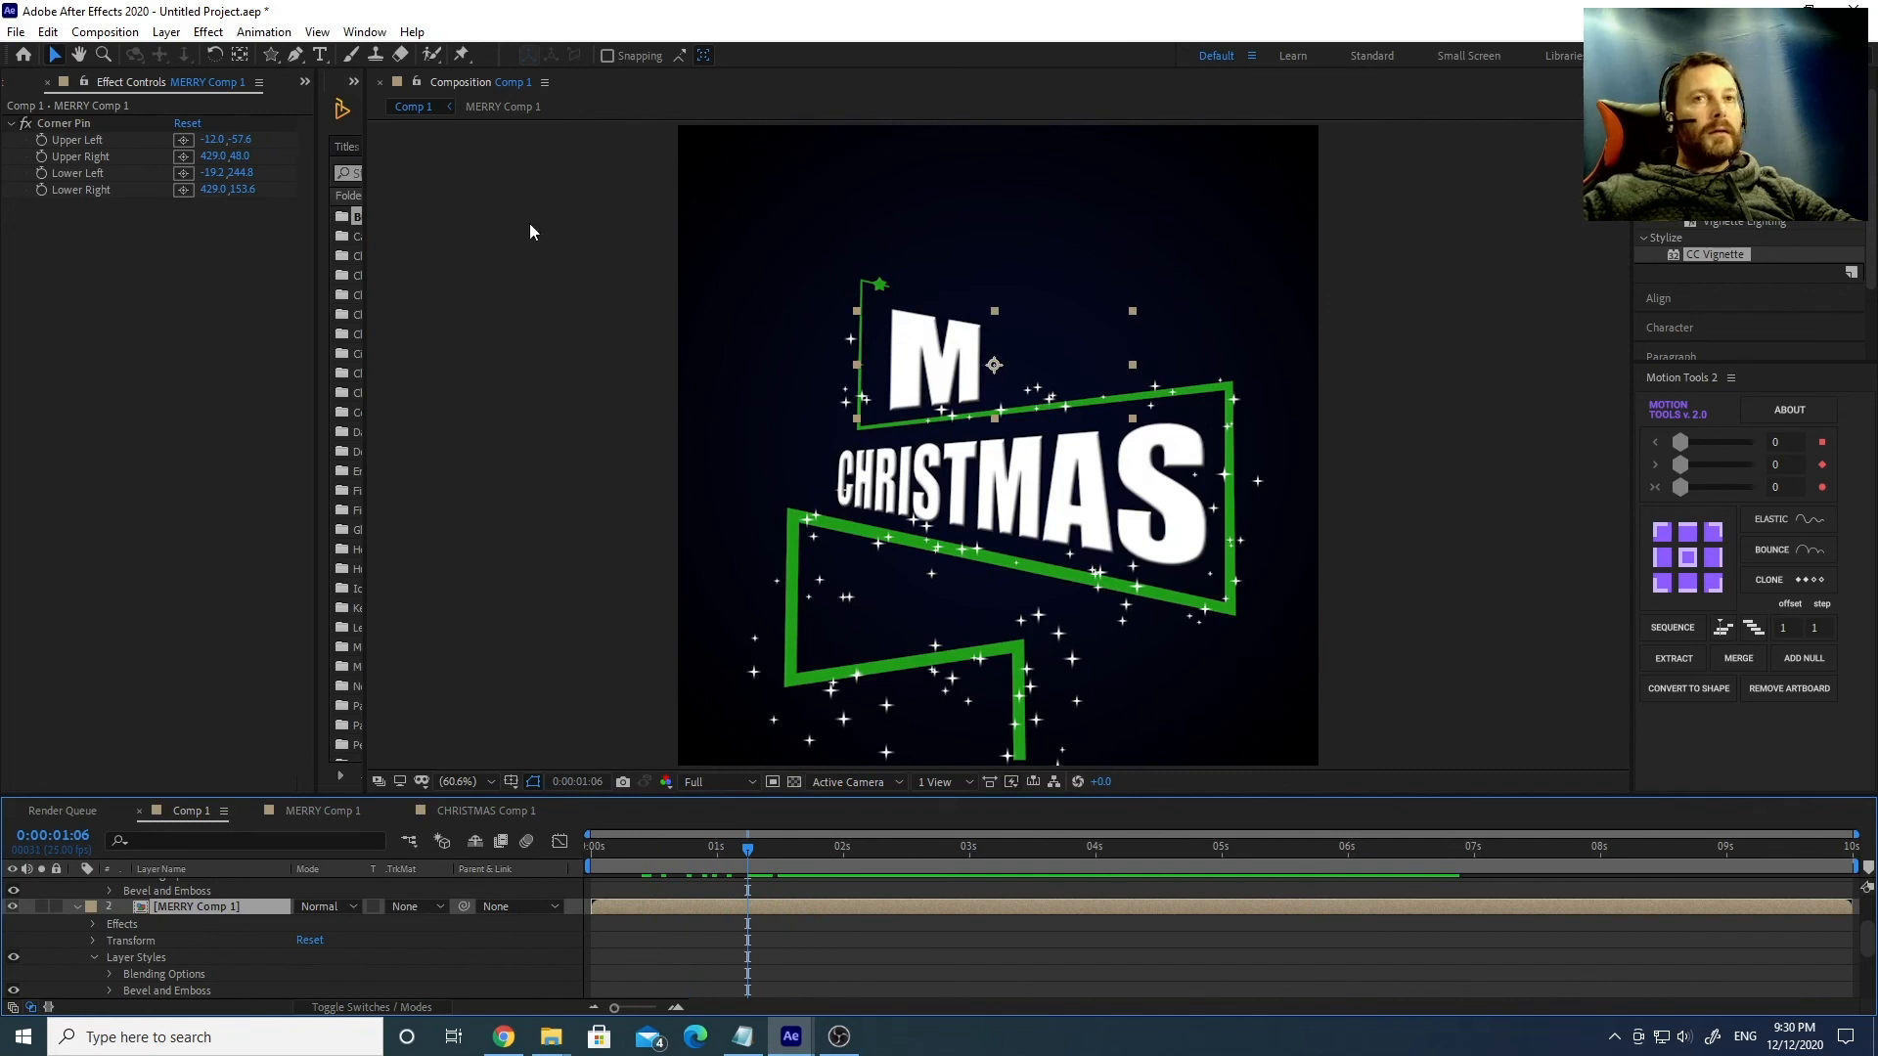
{"action": "left_click_drag", "start_coordinate": [681, 849], "coordinate": [771, 865]}
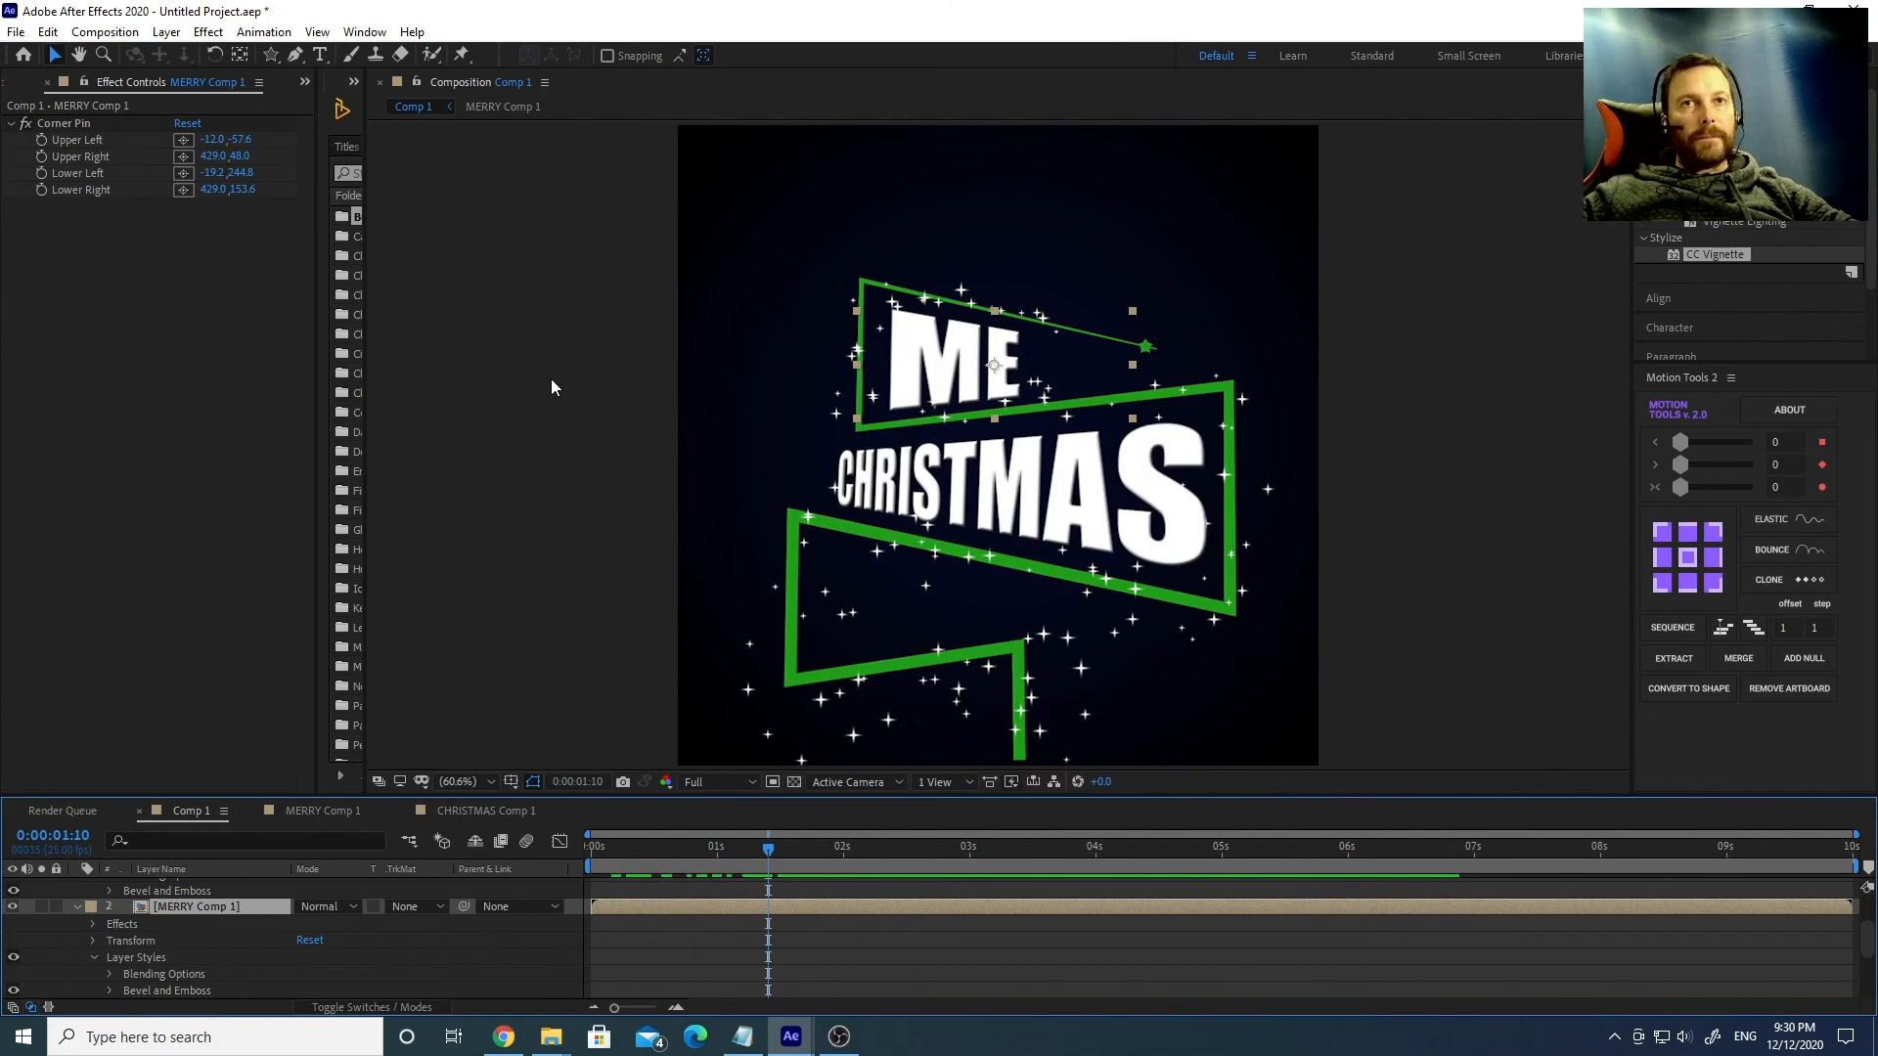
Look up the Add to Render Queue command without running it, and scrub the playhead back to 0:00:00:00.
{"action": "left_click", "coordinate": [105, 32]}
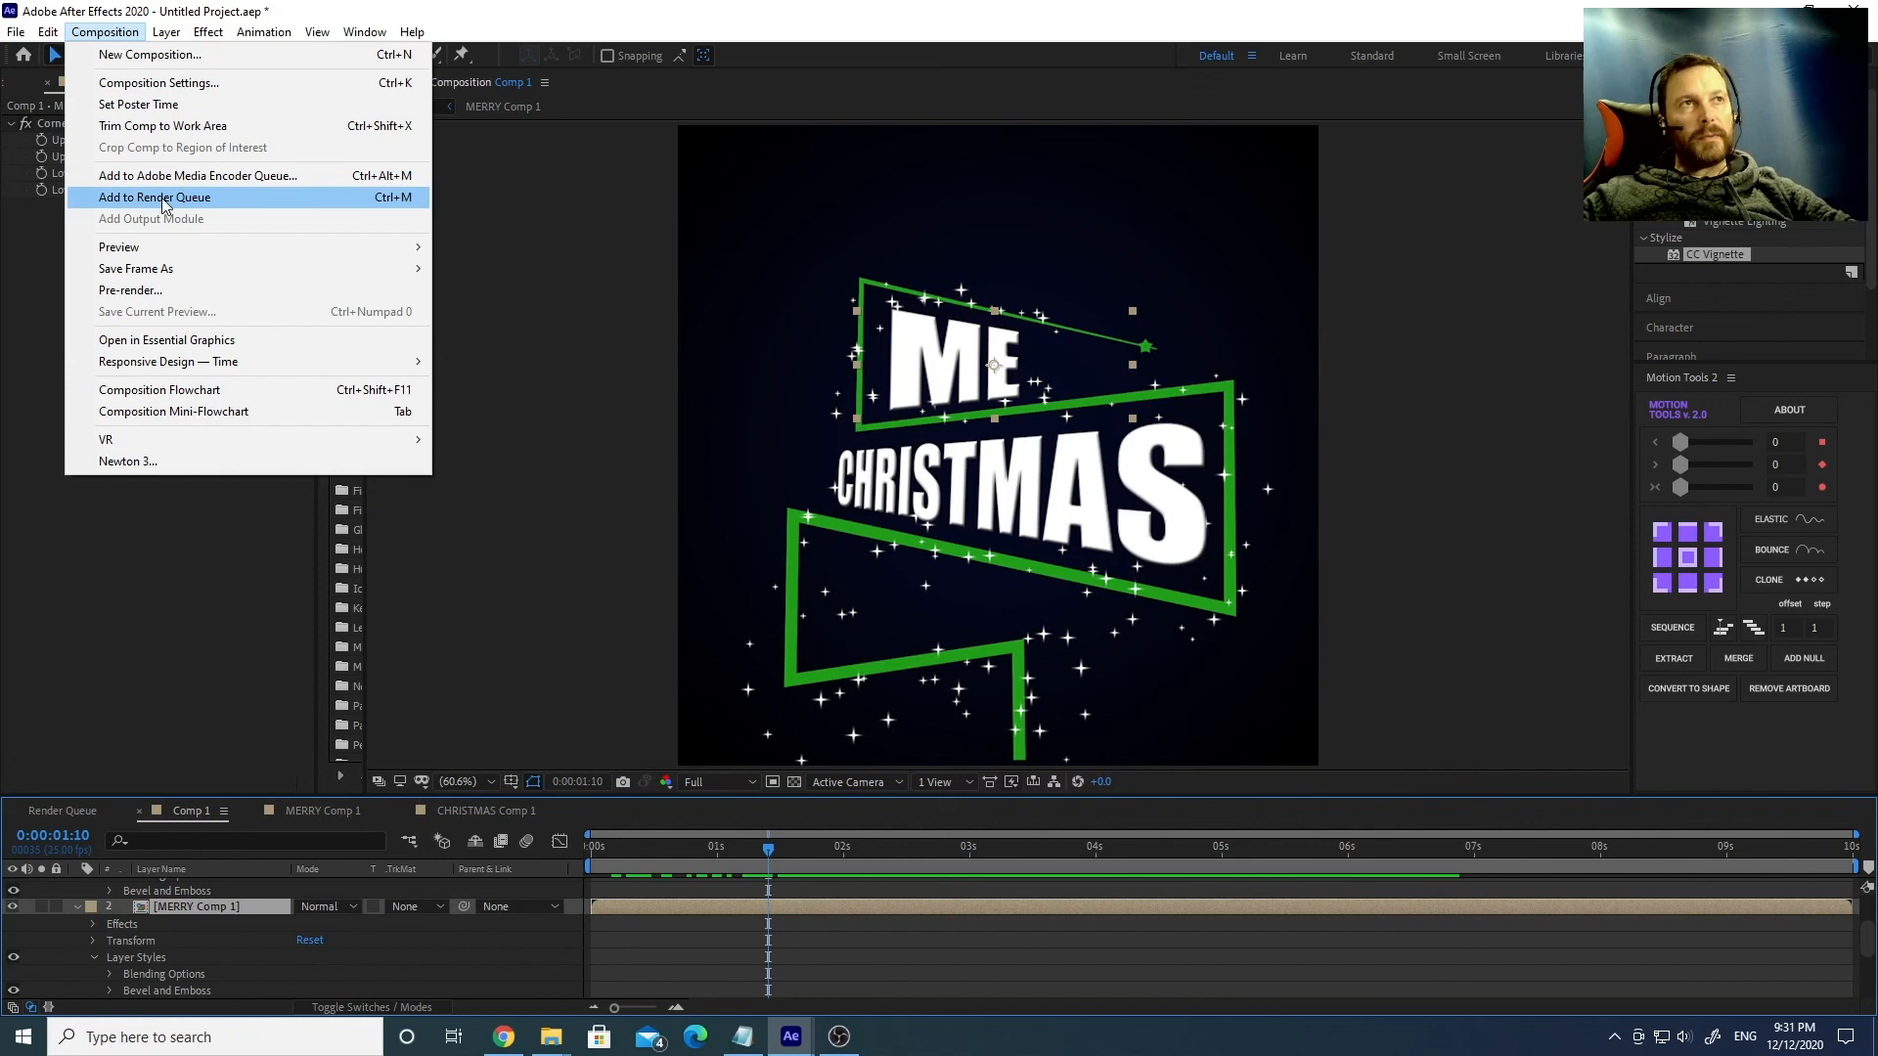
{"action": "left_click", "coordinate": [279, 8]}
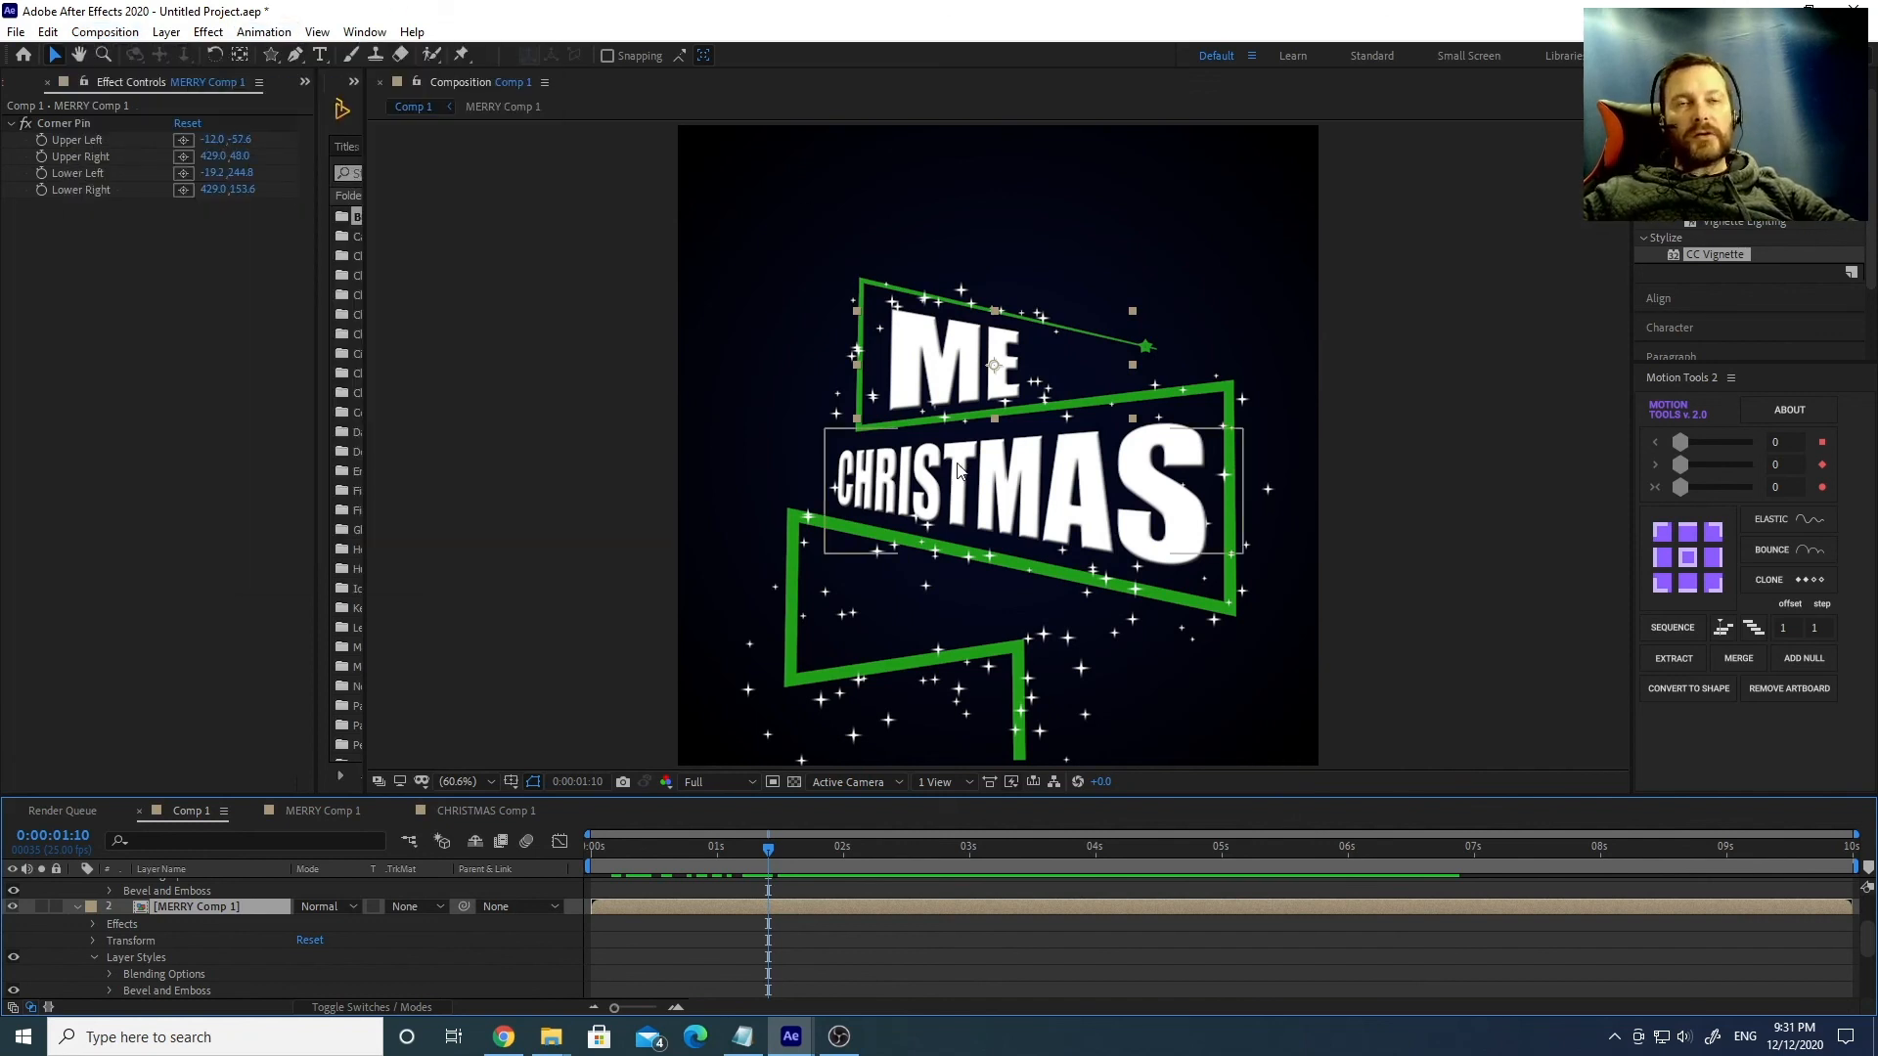
{"action": "left_click_drag", "start_coordinate": [737, 847], "coordinate": [647, 849]}
{"action": "left_click_drag", "start_coordinate": [819, 855], "coordinate": [588, 855]}
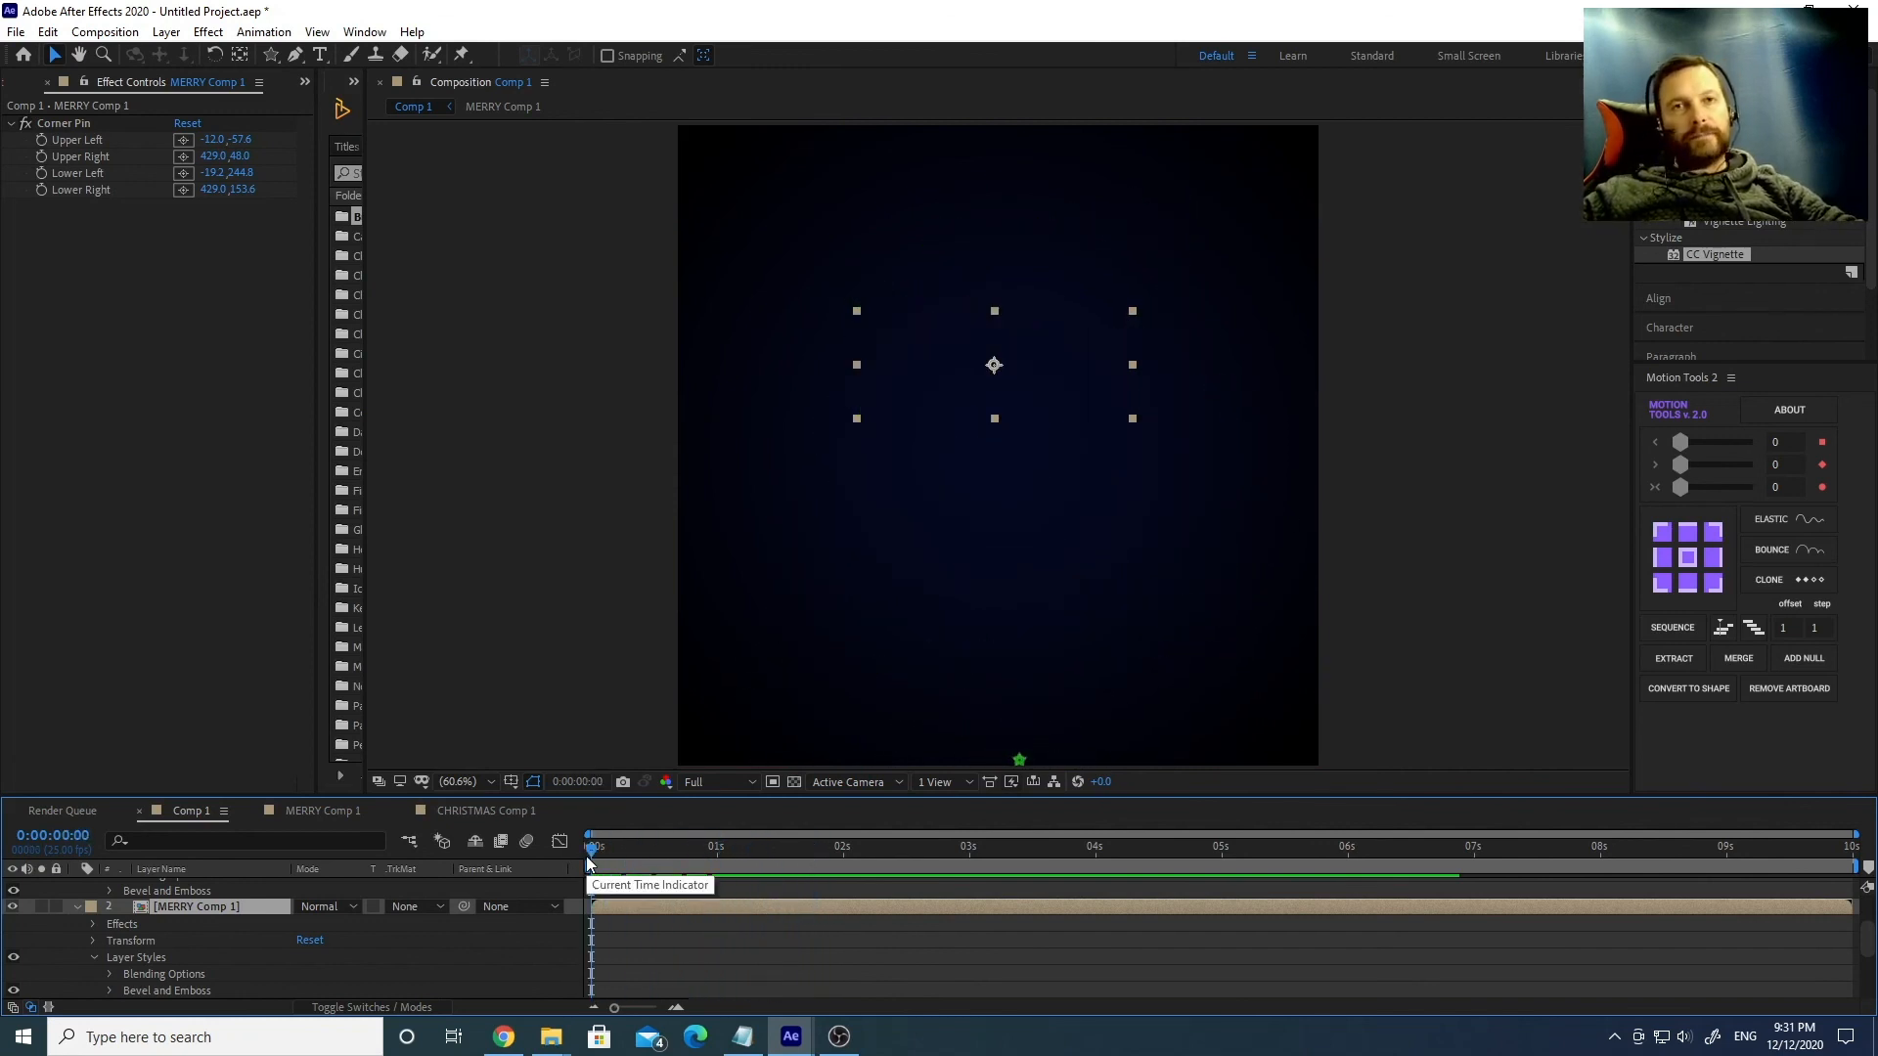